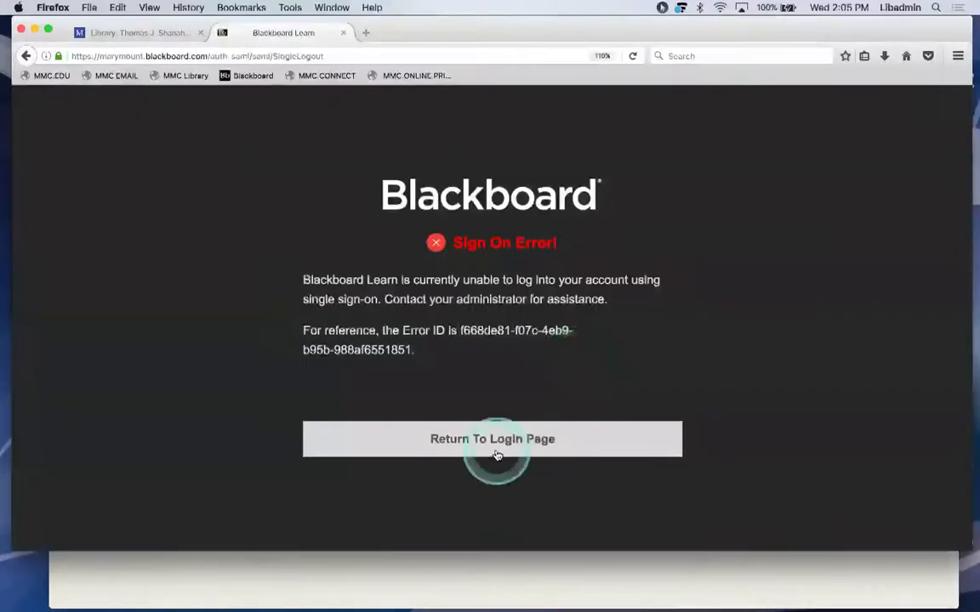
Leave the sign-on error, close the Sign In tab and go to the Marymount Manhattan homepage.
{"action": "left_click", "coordinate": [495, 453]}
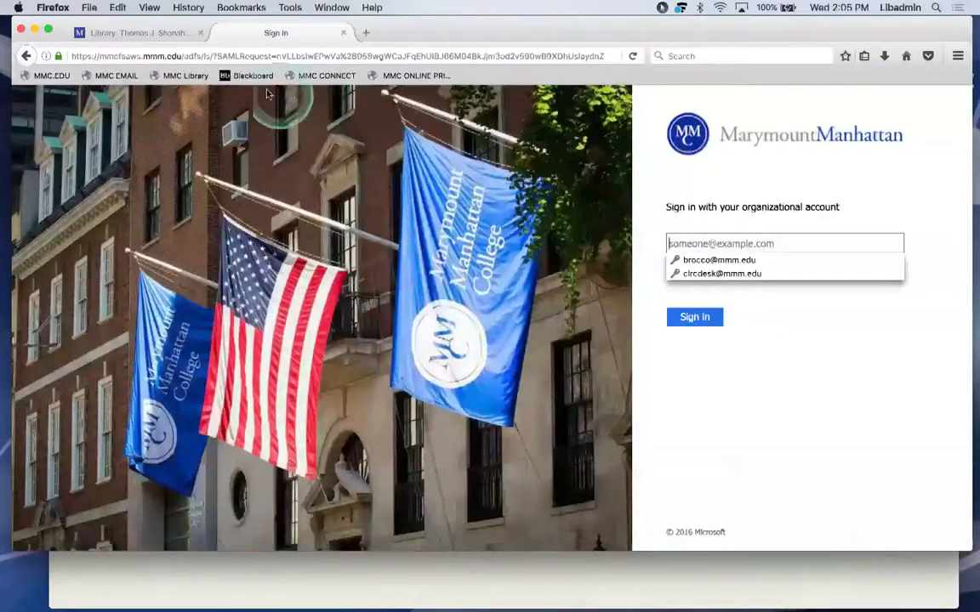
{"action": "left_click", "coordinate": [127, 33]}
{"action": "left_click", "coordinate": [344, 33]}
{"action": "scroll", "coordinate": [881, 228], "scroll_direction": "down", "scroll_amount": 3}
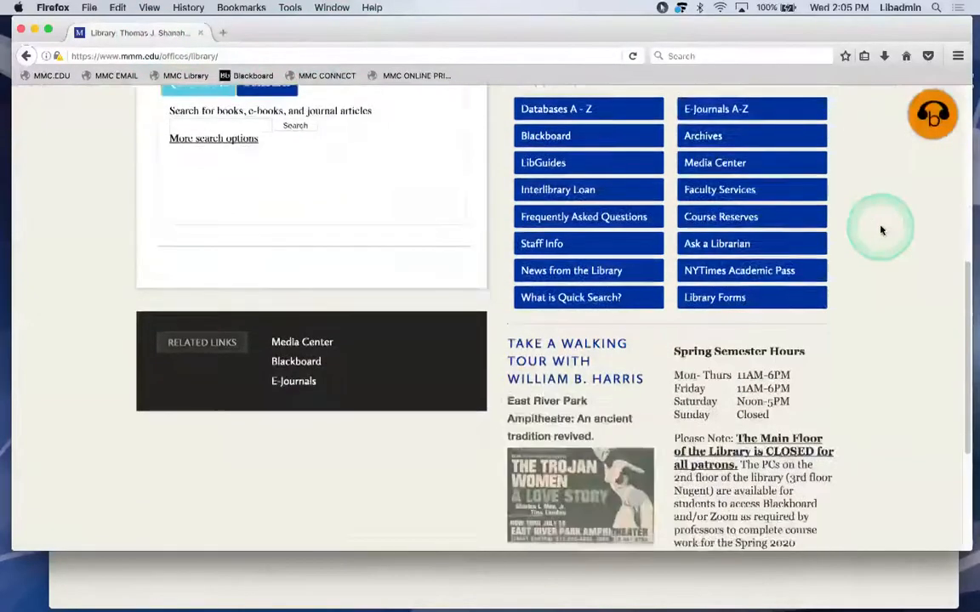
{"action": "scroll", "coordinate": [881, 228], "scroll_direction": "up", "scroll_amount": 10}
{"action": "left_click", "coordinate": [490, 143]}
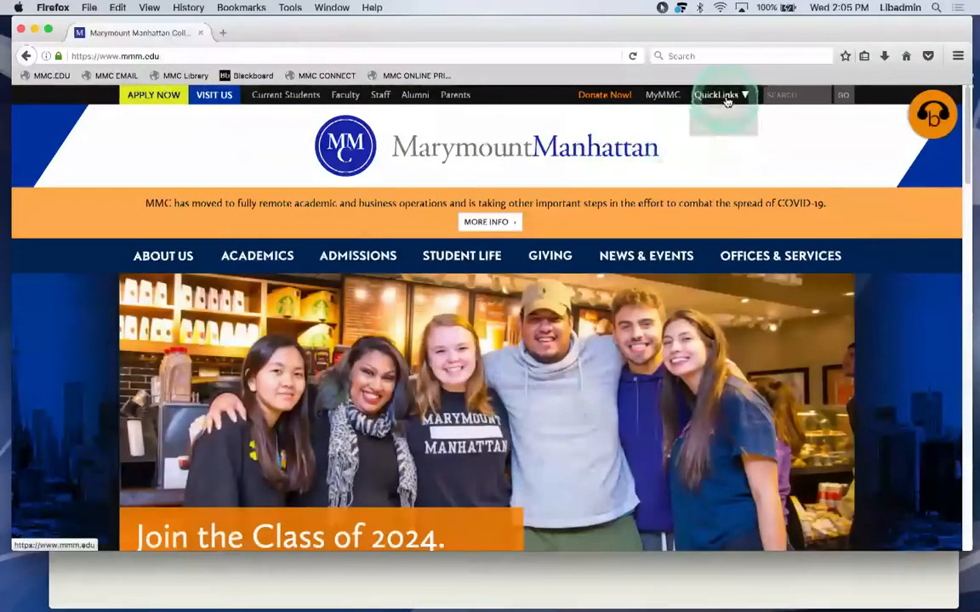
Open Blackboard from the college QuickLinks and sign in with the saved organizational account.
{"action": "left_click", "coordinate": [717, 96]}
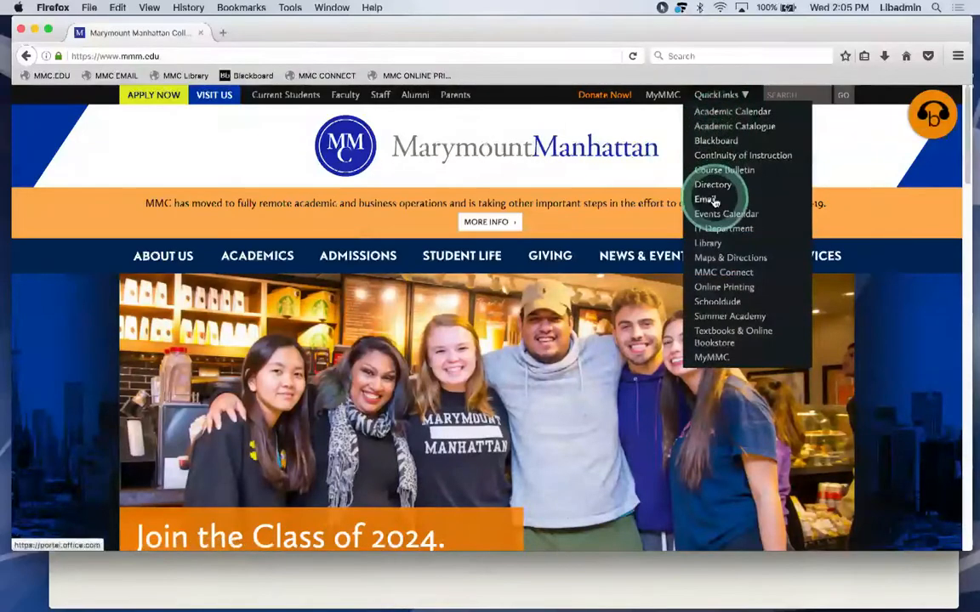
{"action": "left_click", "coordinate": [714, 146]}
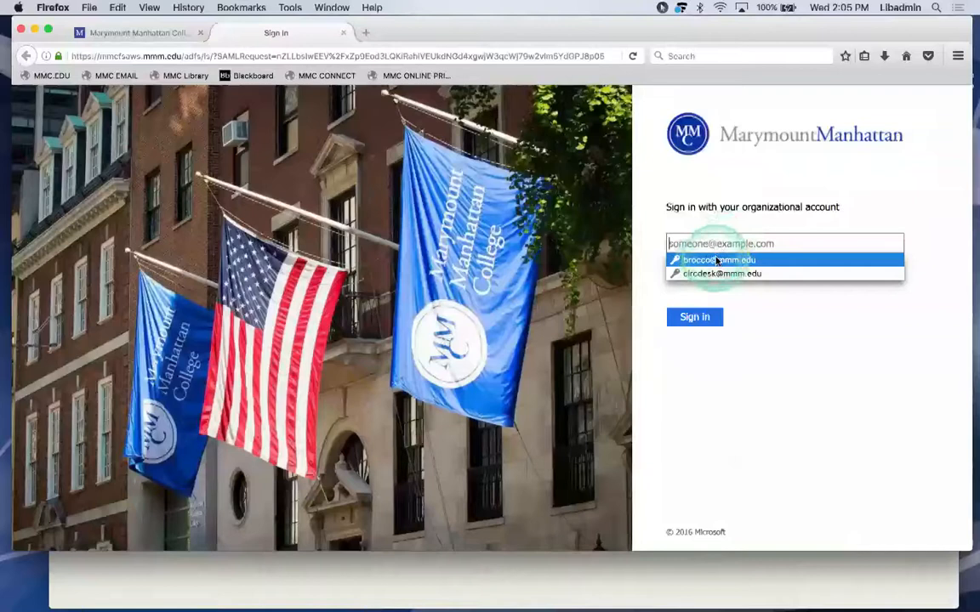
{"action": "left_click", "coordinate": [717, 260]}
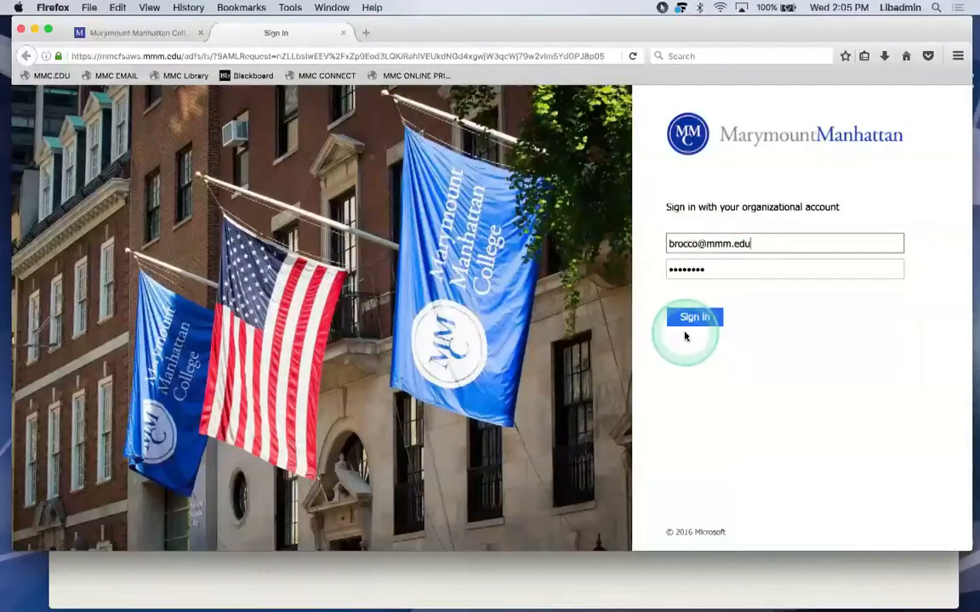
{"action": "left_click", "coordinate": [689, 322]}
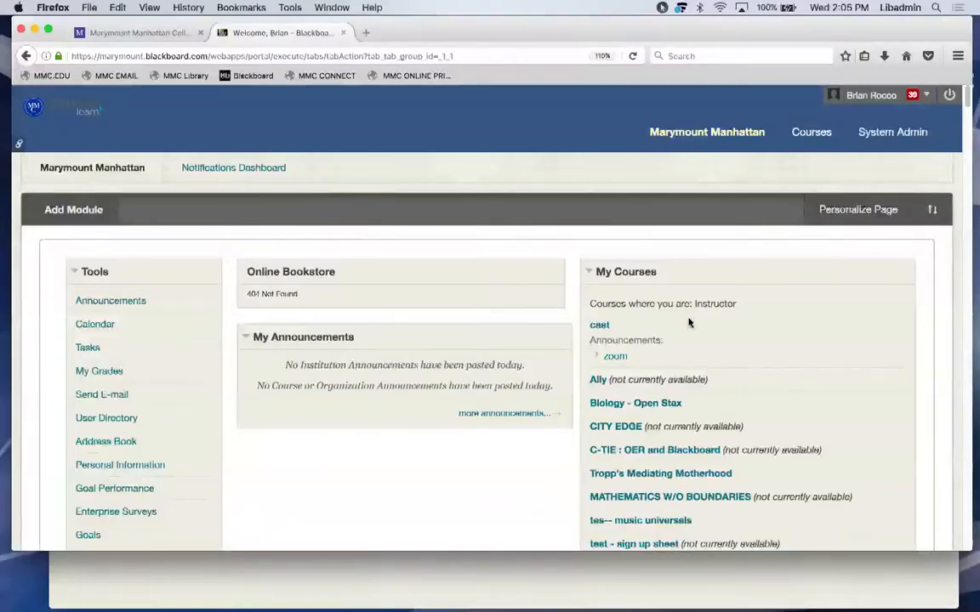
Back on the mmm.edu tab, open the Library page from QuickLinks and scroll to its section links.
{"action": "left_click", "coordinate": [140, 33]}
{"action": "left_click", "coordinate": [684, 102]}
{"action": "left_click", "coordinate": [719, 95]}
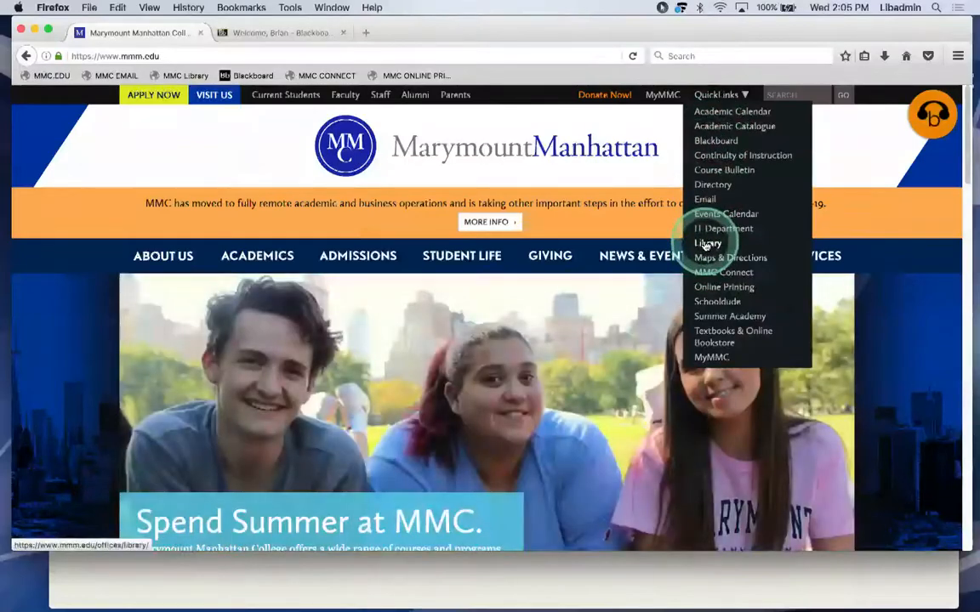
{"action": "left_click", "coordinate": [707, 243]}
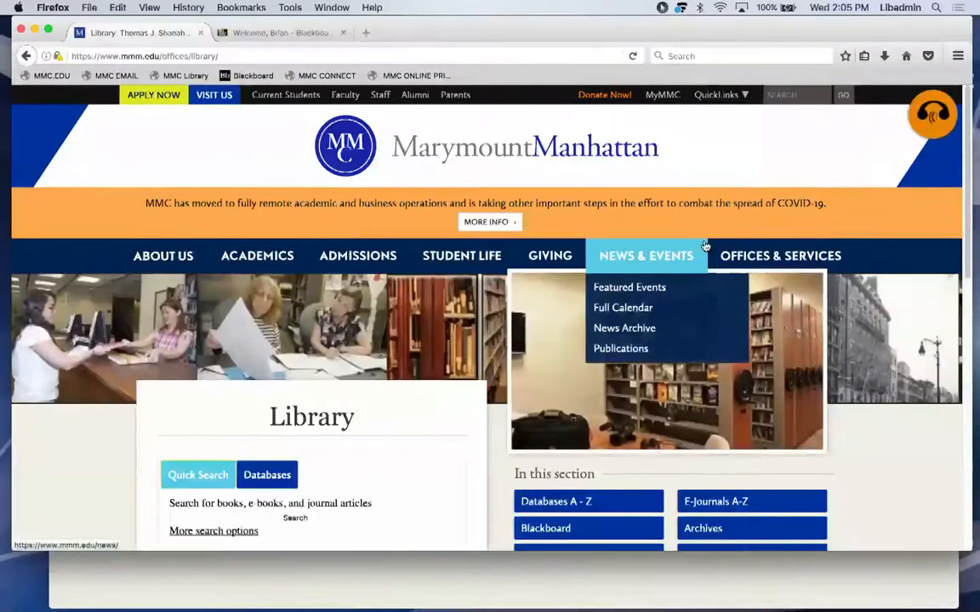
{"action": "scroll", "coordinate": [705, 246], "scroll_direction": "down", "scroll_amount": 2}
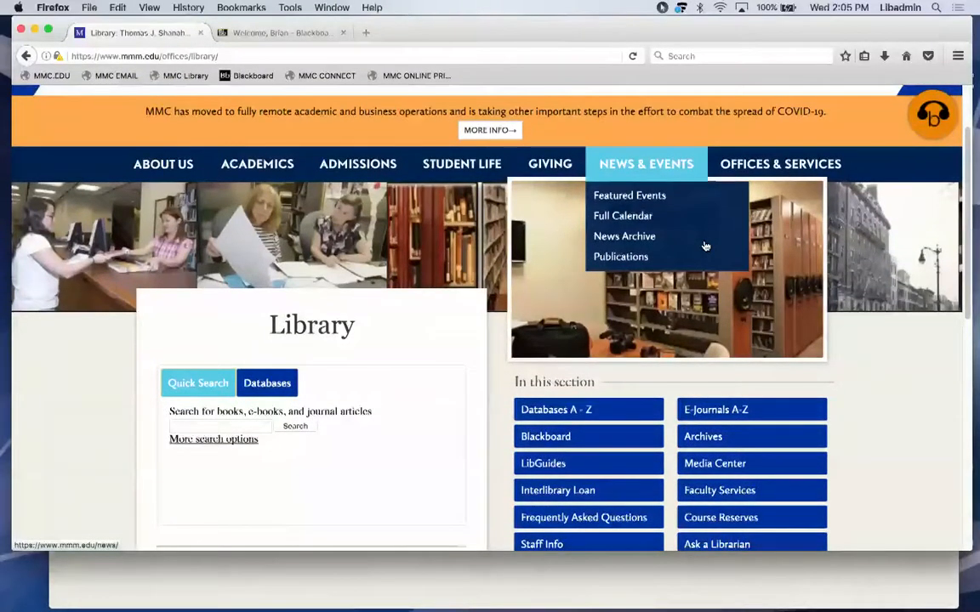
Open LibGuides and the 'A Blackboard Resouce - For Instructor' guide.
{"action": "left_click", "coordinate": [546, 467]}
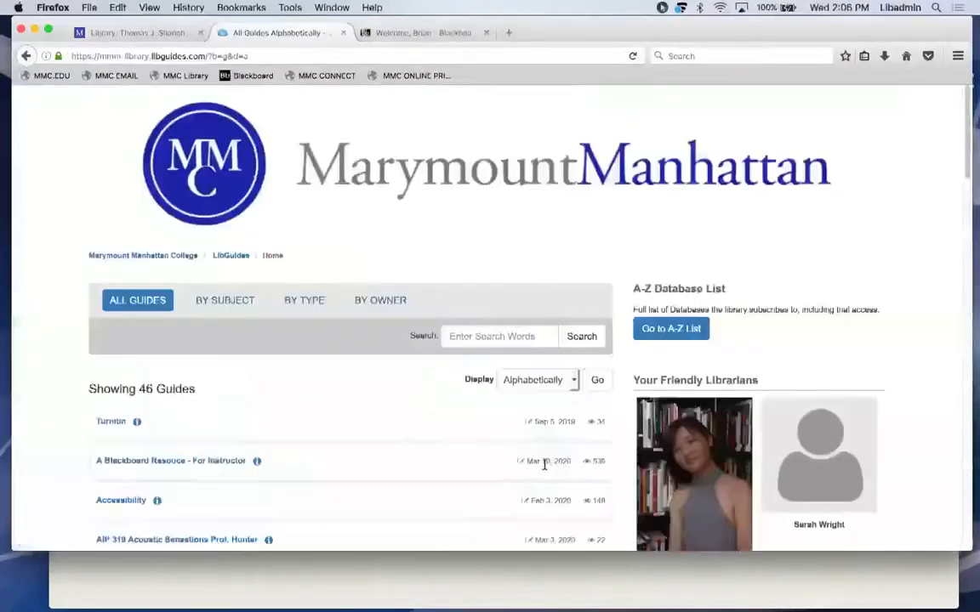
{"action": "left_click", "coordinate": [157, 464]}
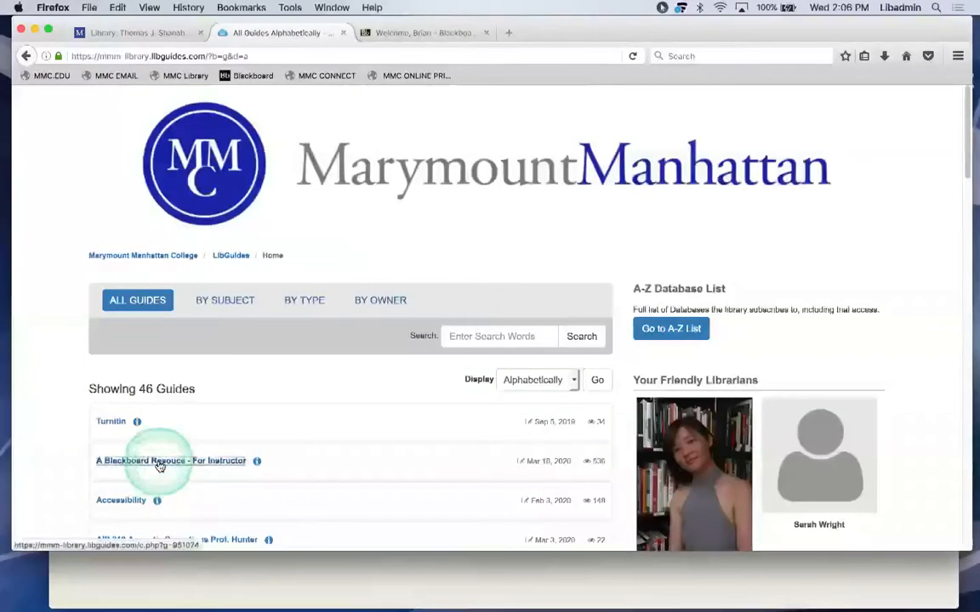
{"action": "scroll", "coordinate": [157, 466], "scroll_direction": "down", "scroll_amount": 2}
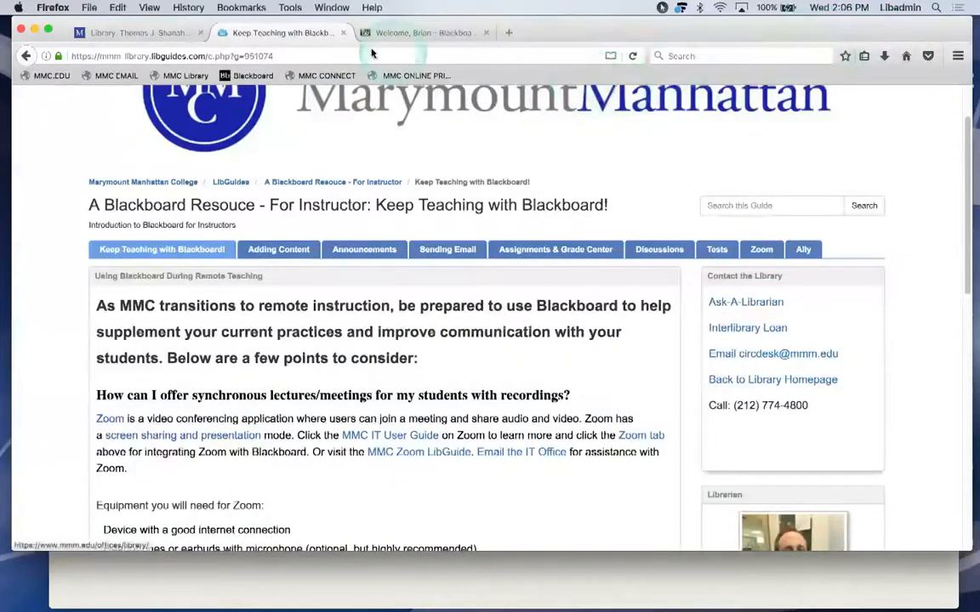
Return to the Blackboard portal and open the System Admin Courses list.
{"action": "left_click", "coordinate": [100, 38]}
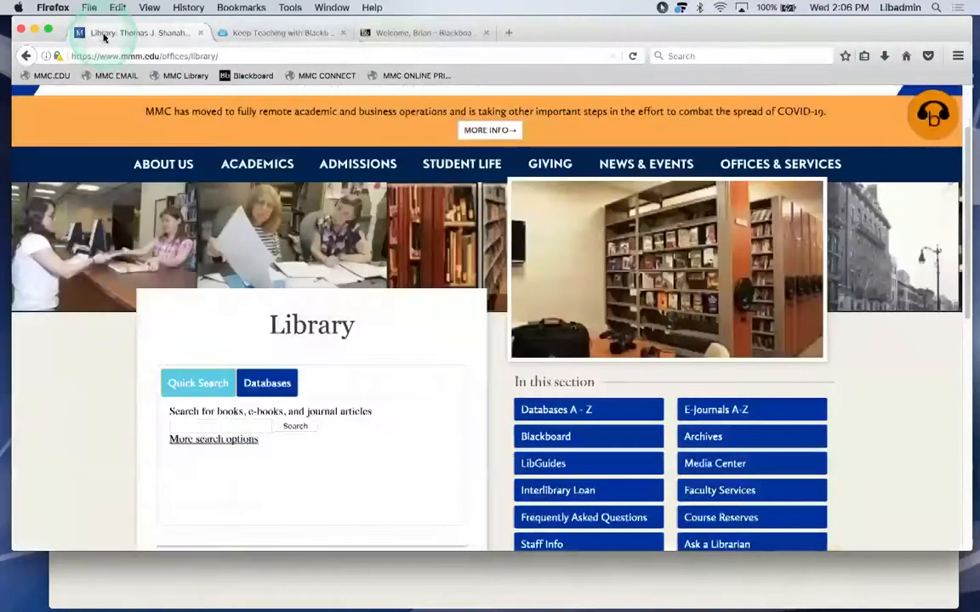
{"action": "left_click_drag", "start_coordinate": [725, 41], "coordinate": [733, 87]}
{"action": "left_click", "coordinate": [447, 82]}
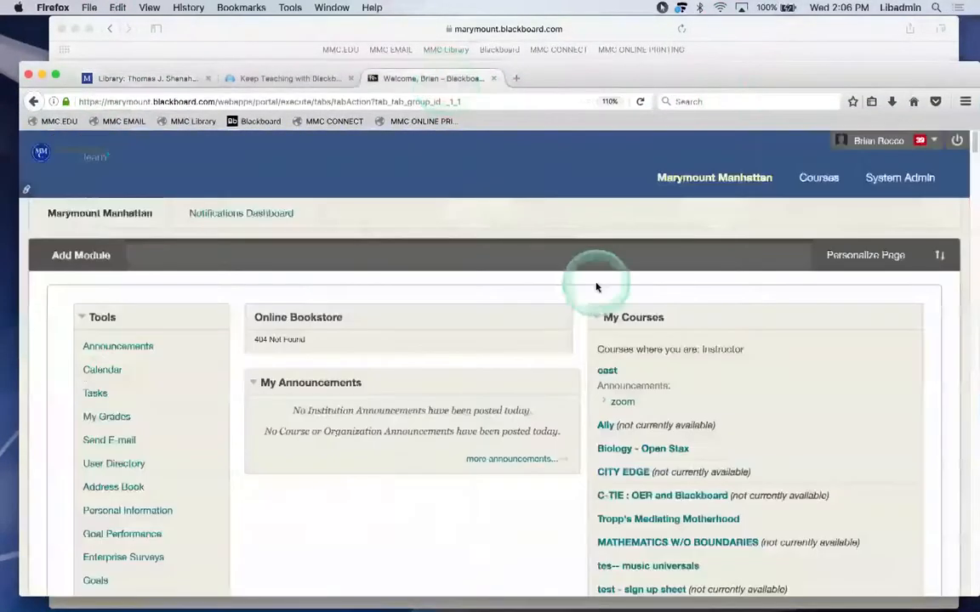
{"action": "left_click", "coordinate": [902, 177]}
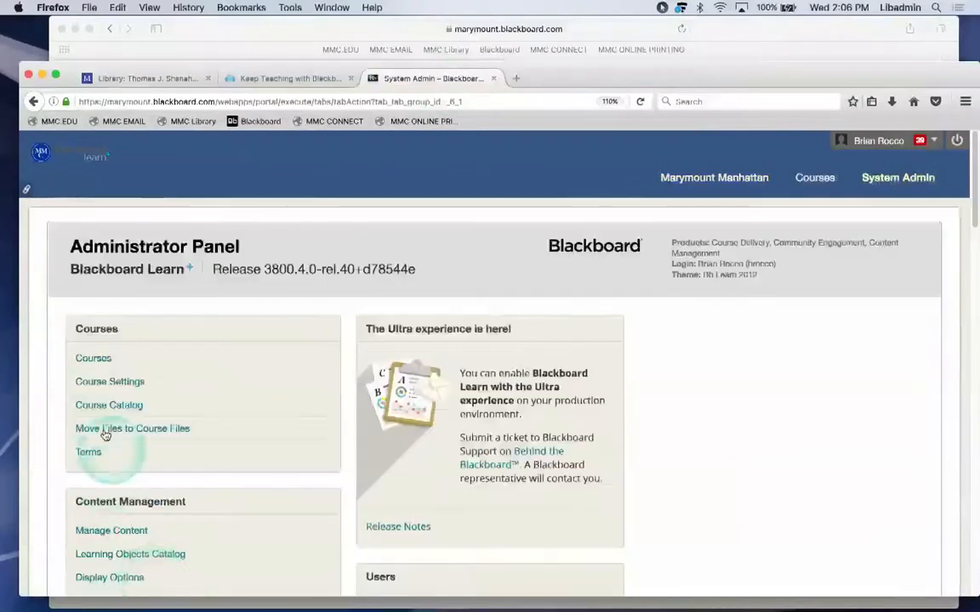
{"action": "left_click", "coordinate": [82, 357]}
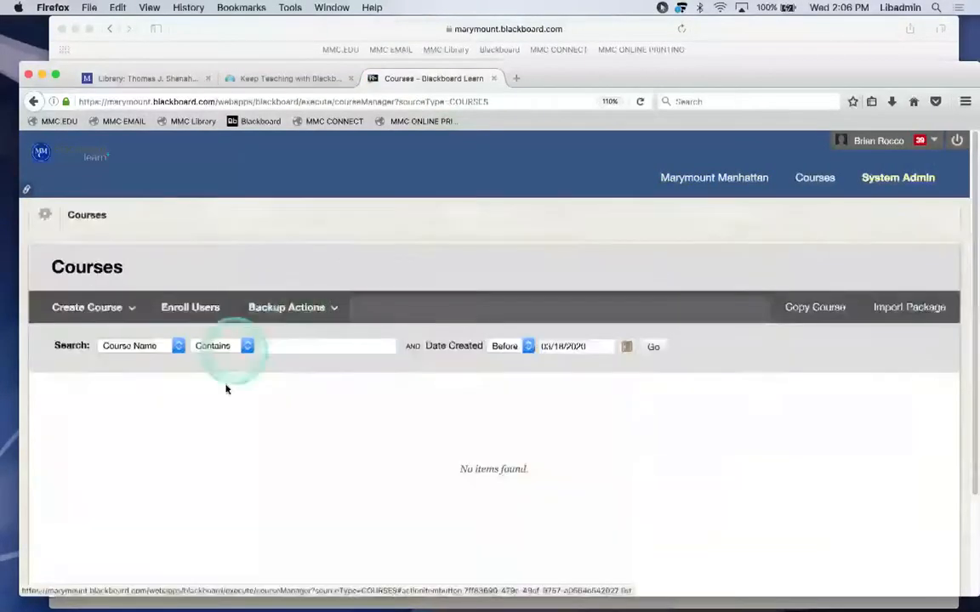
Search for course names containing 'training', correcting the mistyped search term.
{"action": "left_click", "coordinate": [297, 343]}
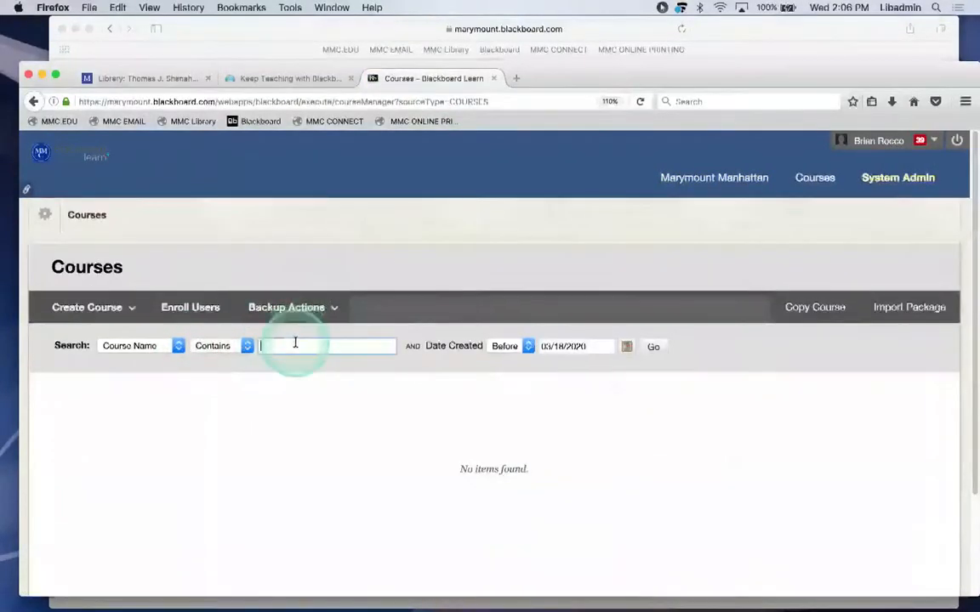
{"action": "type", "text": "training"}
{"action": "key", "text": "Return"}
{"action": "left_click", "coordinate": [293, 346]}
{"action": "key", "text": "BackSpace"}
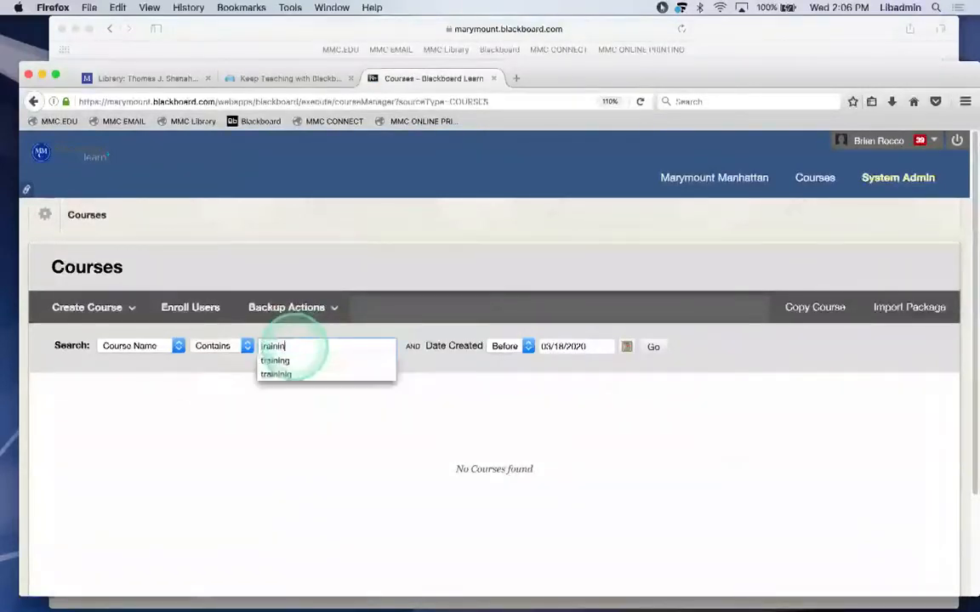
{"action": "type", "text": "ing"}
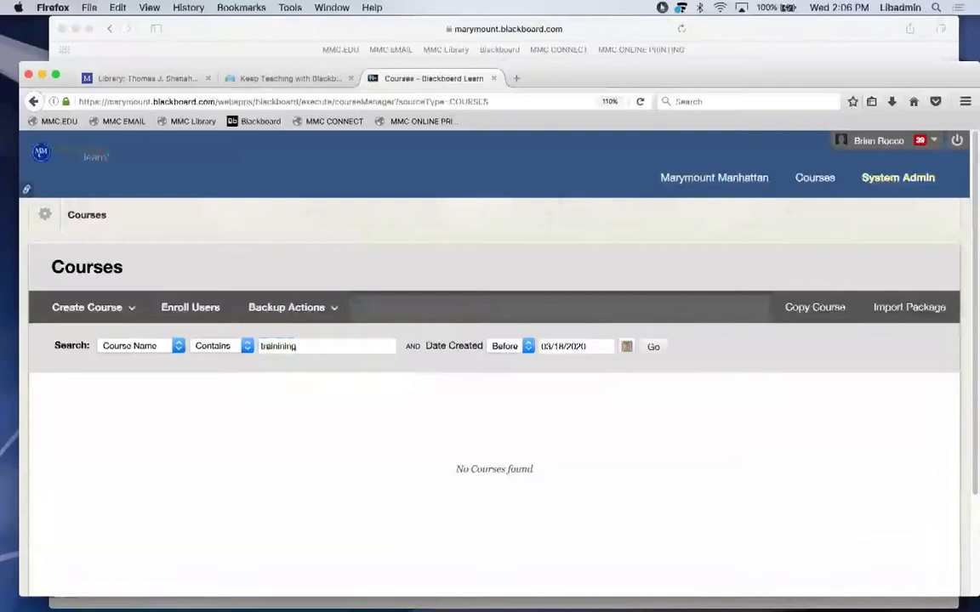
{"action": "key", "text": "BackSpace"}
{"action": "key", "text": "BackSpace"}
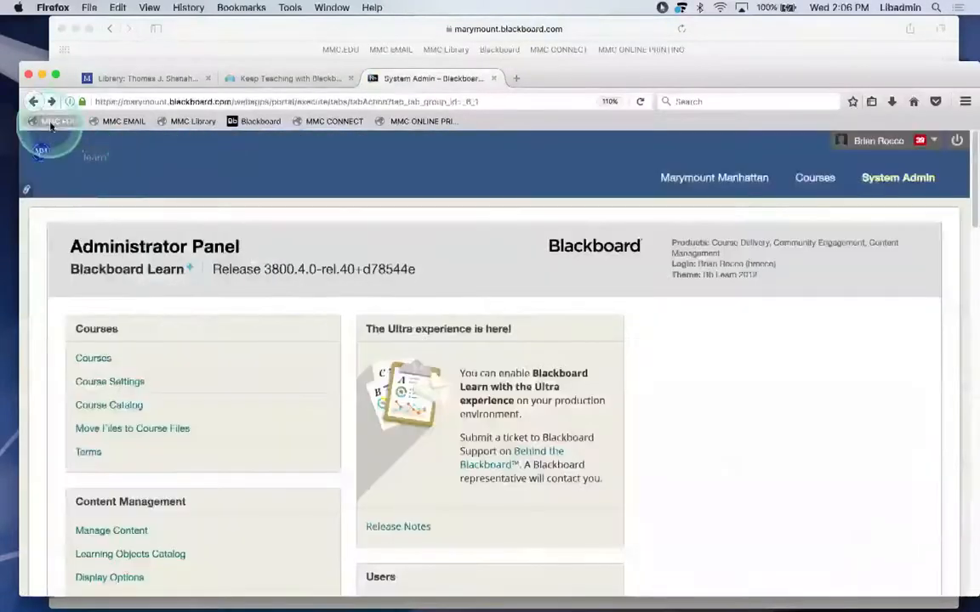
{"action": "left_click", "coordinate": [91, 361]}
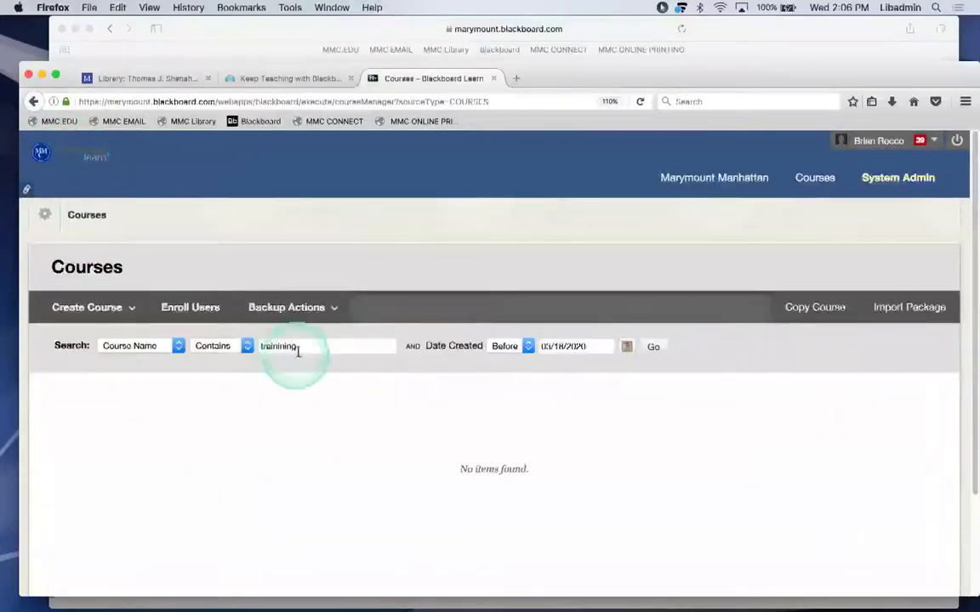
{"action": "left_click", "coordinate": [301, 347]}
{"action": "key", "text": "BackSpace"}
{"action": "key", "text": "BackSpace"}
{"action": "key", "text": "BackSpace"}
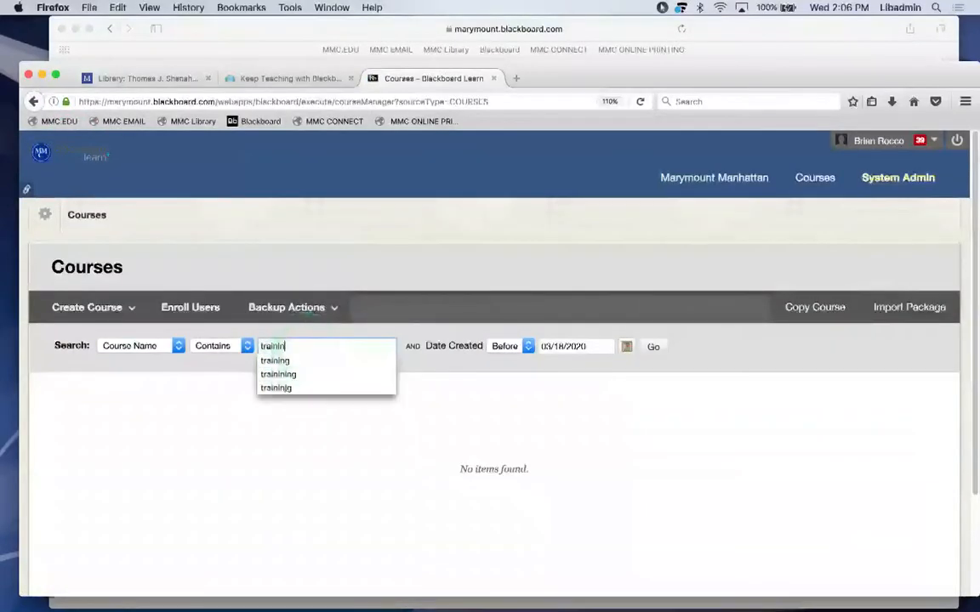
{"action": "type", "text": "ng"}
{"action": "key", "text": "Return"}
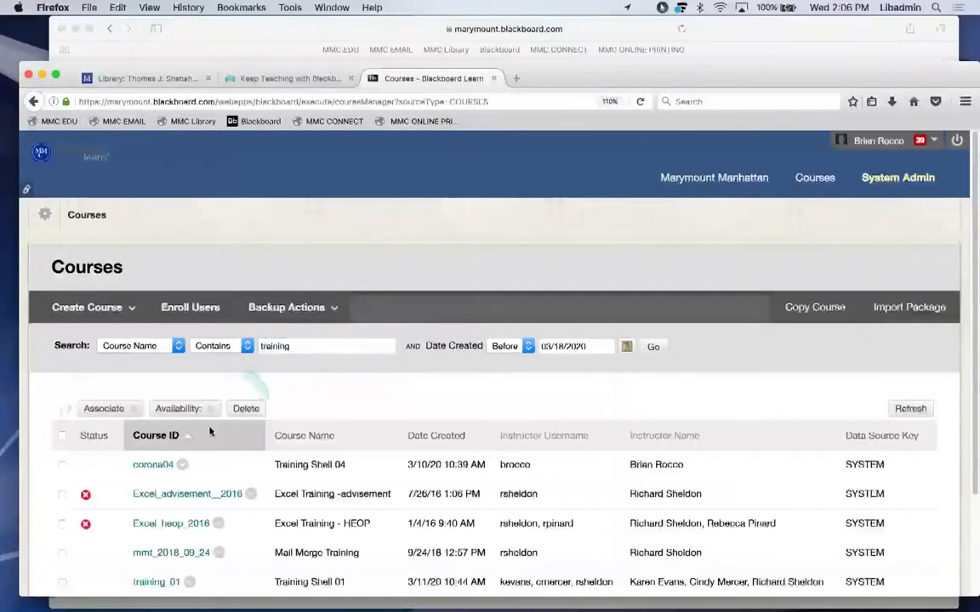
Open Training Shell 04 (corona04) from the search results at its course Home Page.
{"action": "left_click", "coordinate": [155, 466]}
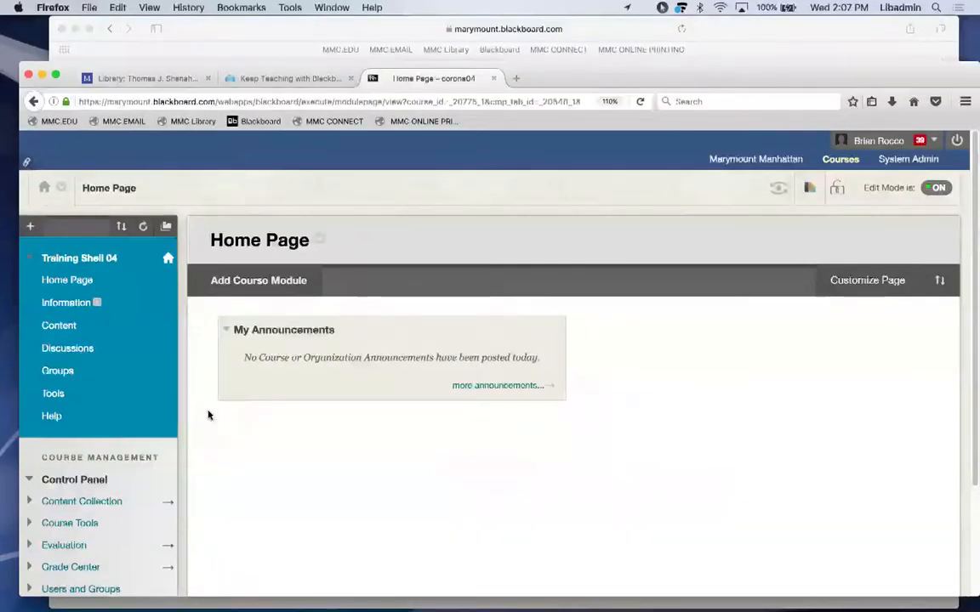
{"action": "left_click", "coordinate": [499, 388]}
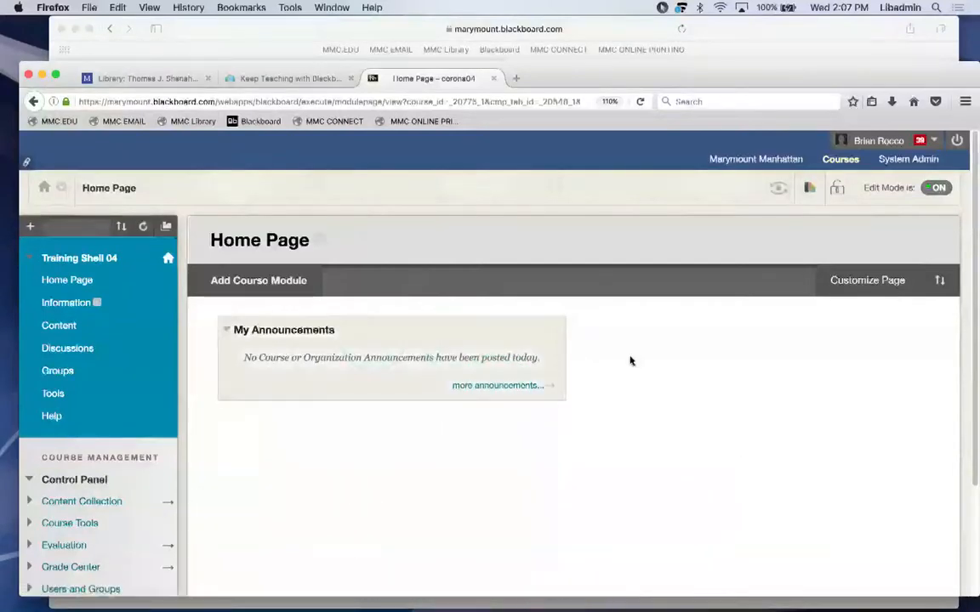
{"action": "left_click_drag", "start_coordinate": [668, 74], "coordinate": [668, 31]}
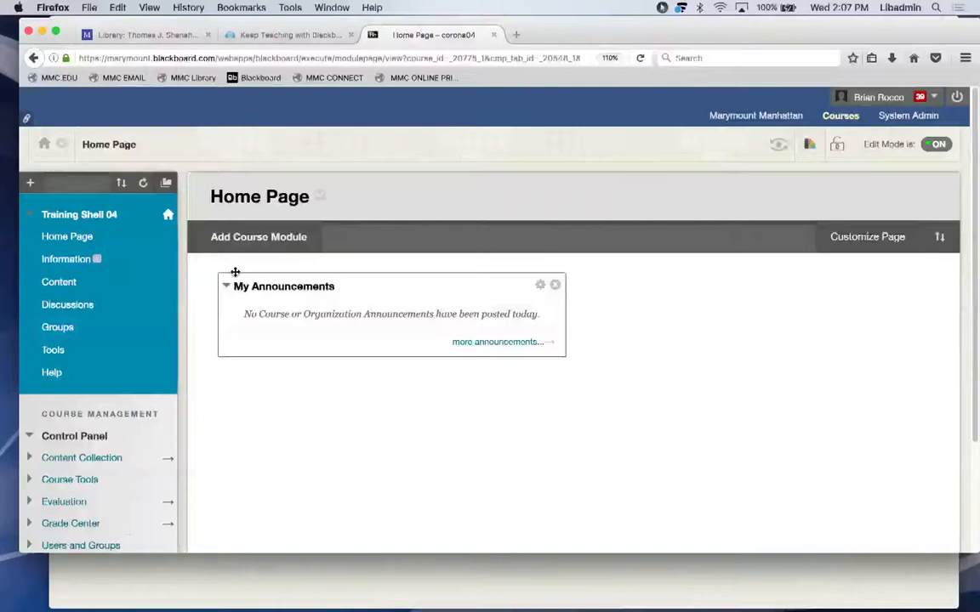
Open the course's Information area and show its link options.
{"action": "left_click", "coordinate": [59, 268]}
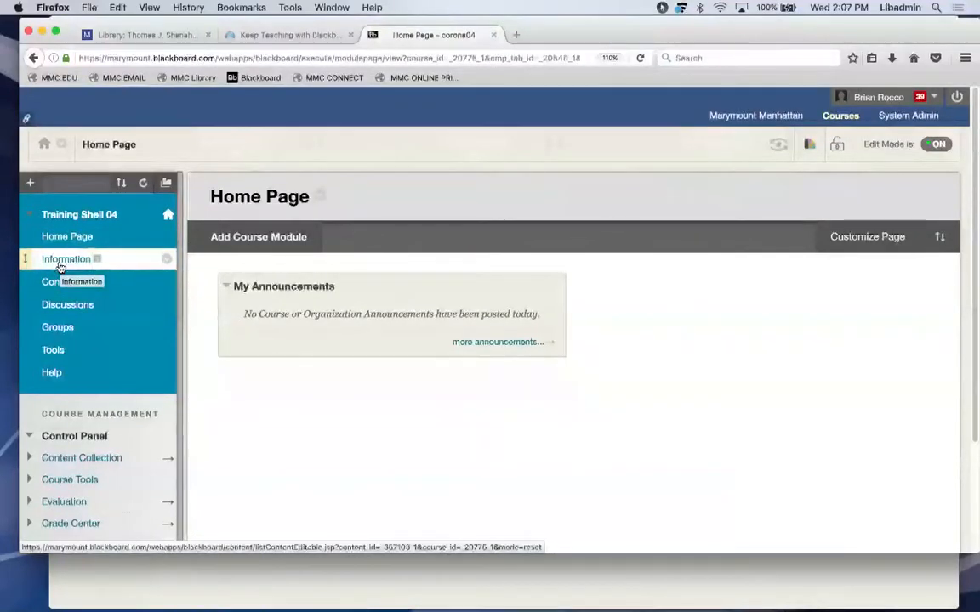
{"action": "left_click", "coordinate": [166, 260]}
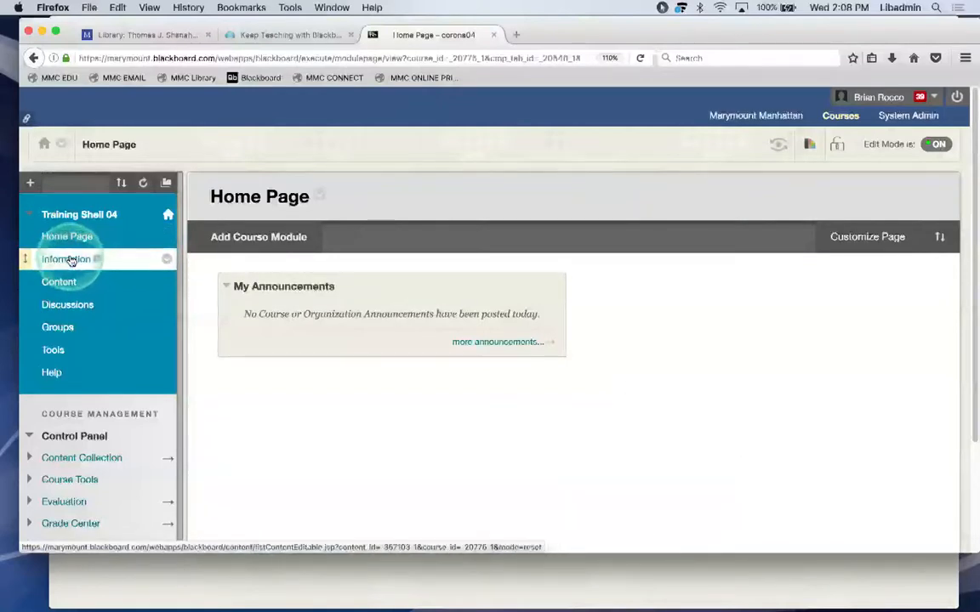
Rename the Information course-menu link to 'Syllabus' and confirm the new name.
{"action": "left_click", "coordinate": [166, 260]}
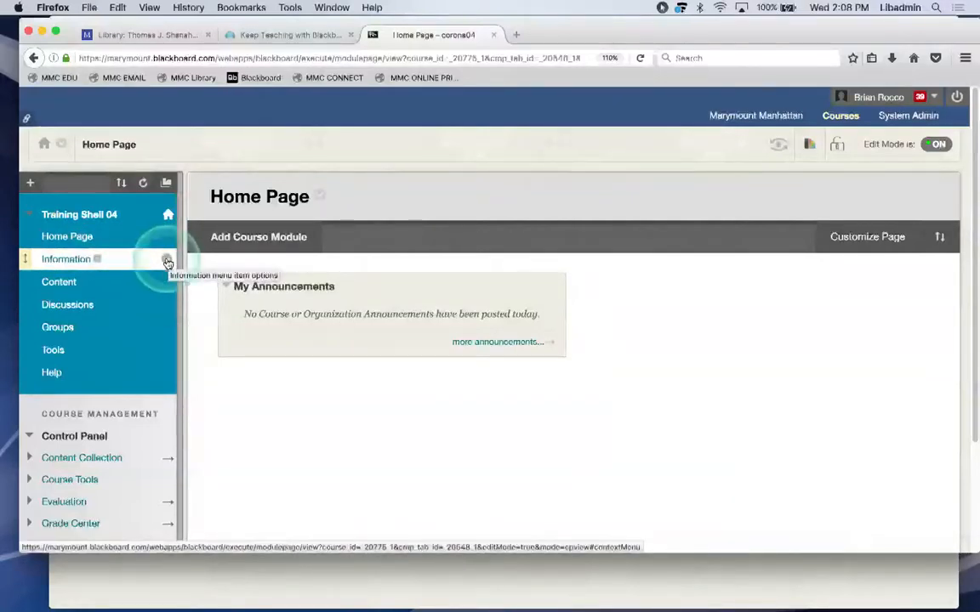
{"action": "left_click", "coordinate": [190, 297]}
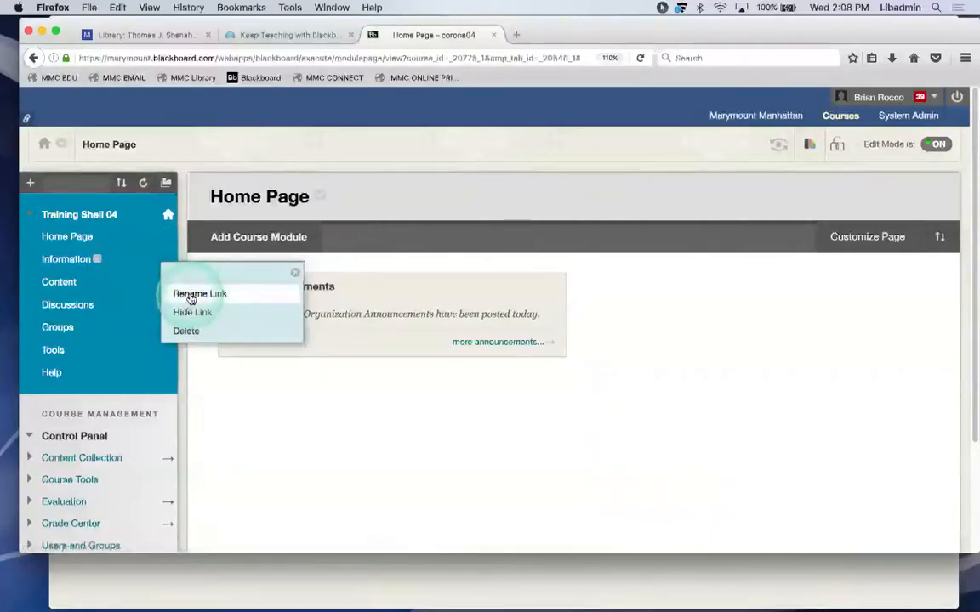
{"action": "left_click", "coordinate": [191, 295]}
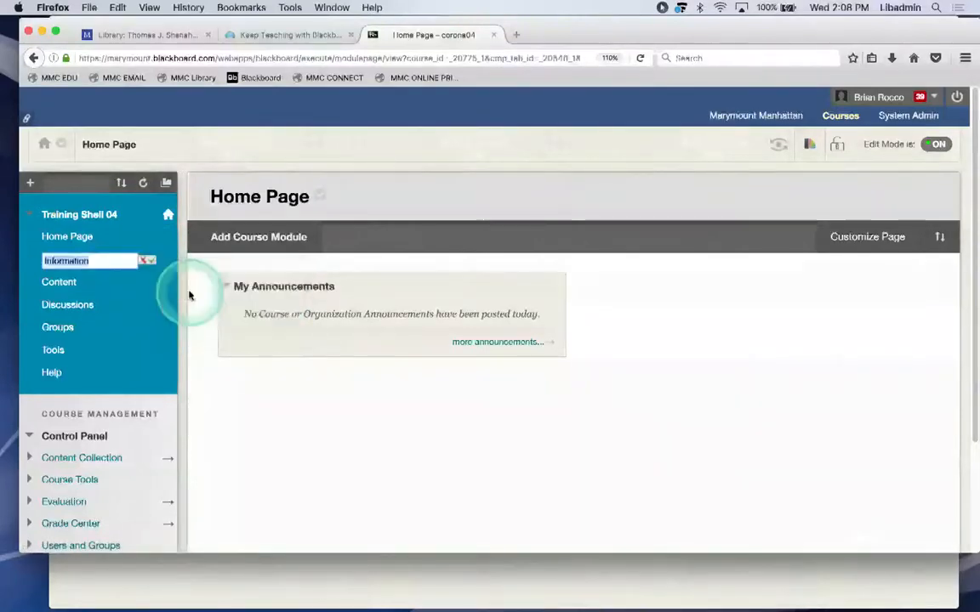
{"action": "type", "text": "Syllabus"}
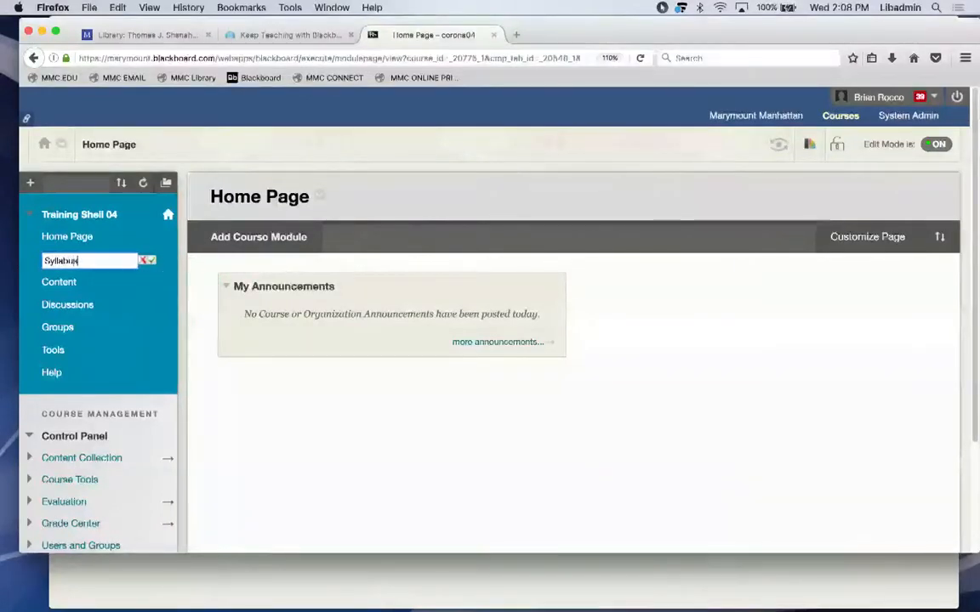
{"action": "left_click", "coordinate": [151, 259]}
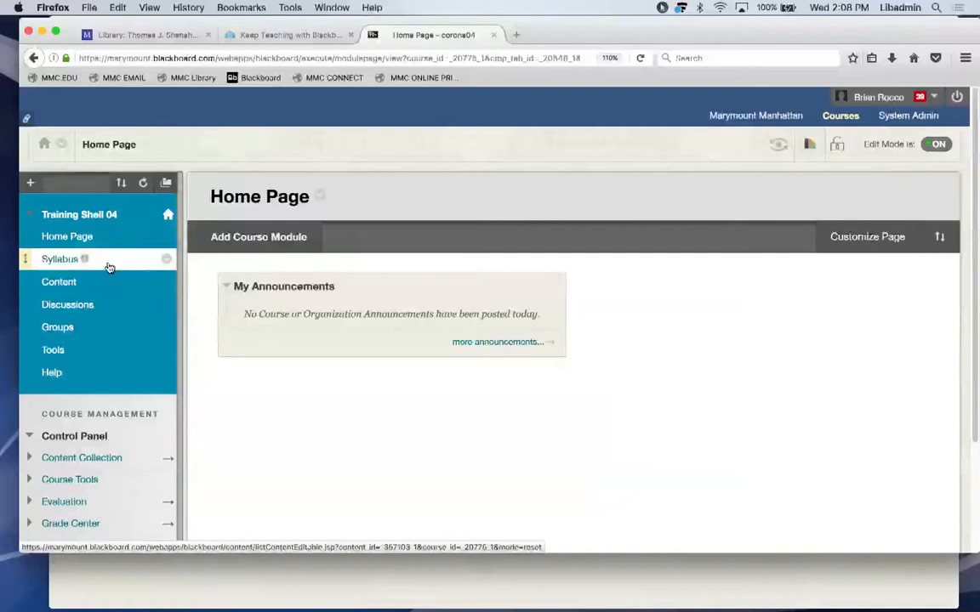
Open the empty Syllabus content area in Training Shell 04 and show the Build Content menu.
{"action": "left_click", "coordinate": [60, 260]}
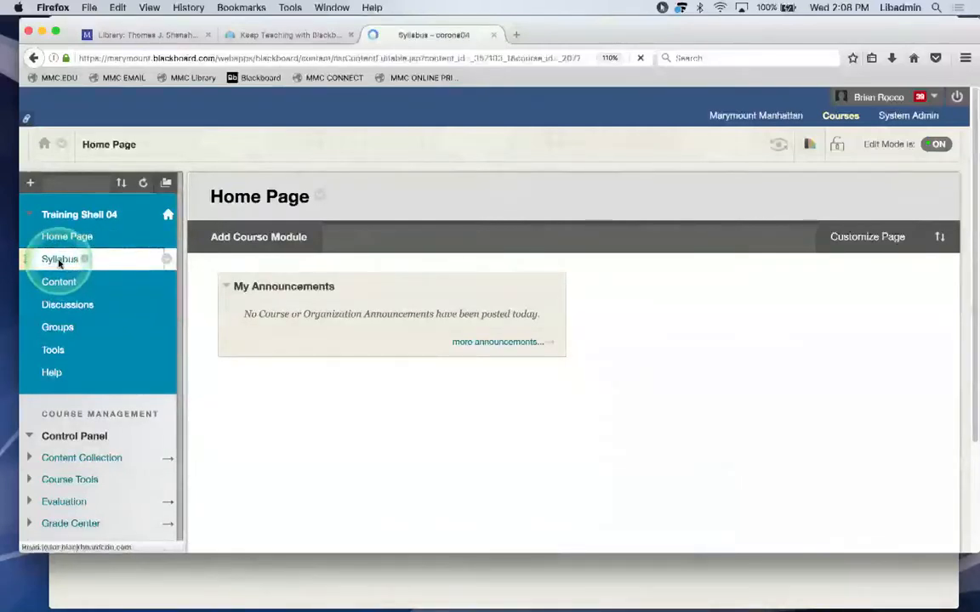
{"action": "left_click", "coordinate": [544, 352]}
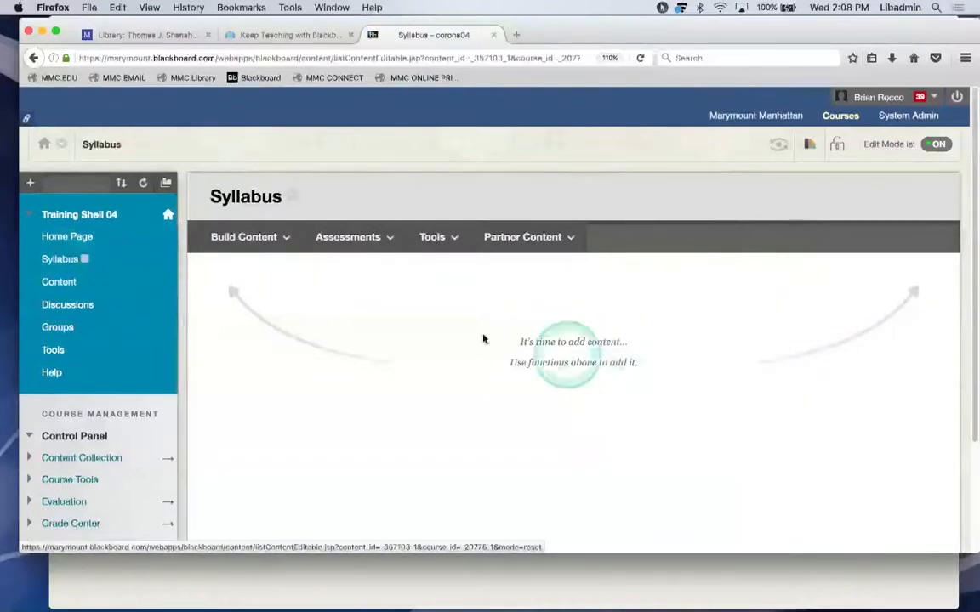
{"action": "left_click", "coordinate": [422, 231]}
{"action": "left_click", "coordinate": [372, 409]}
{"action": "left_click", "coordinate": [717, 381]}
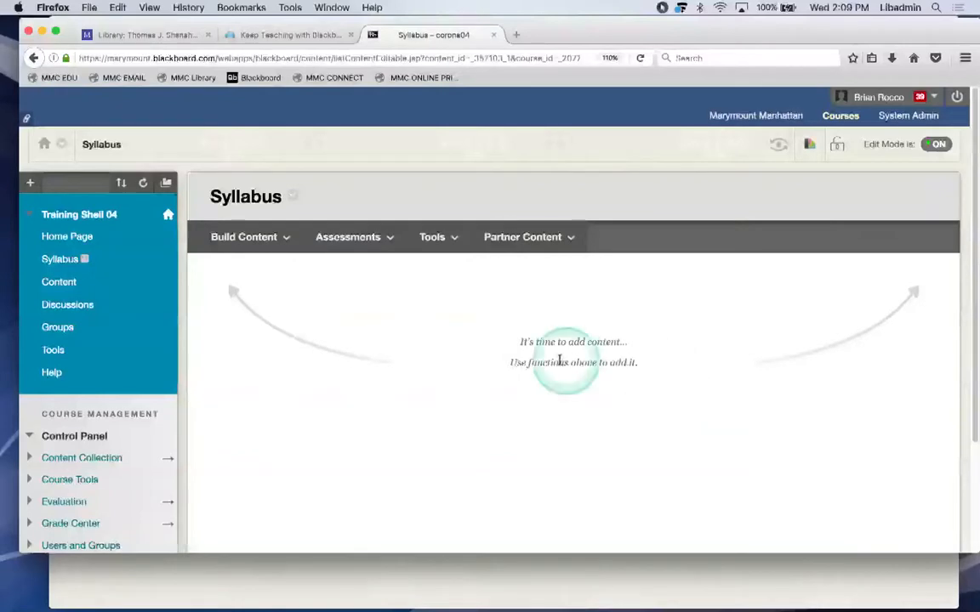
{"action": "left_click", "coordinate": [265, 244]}
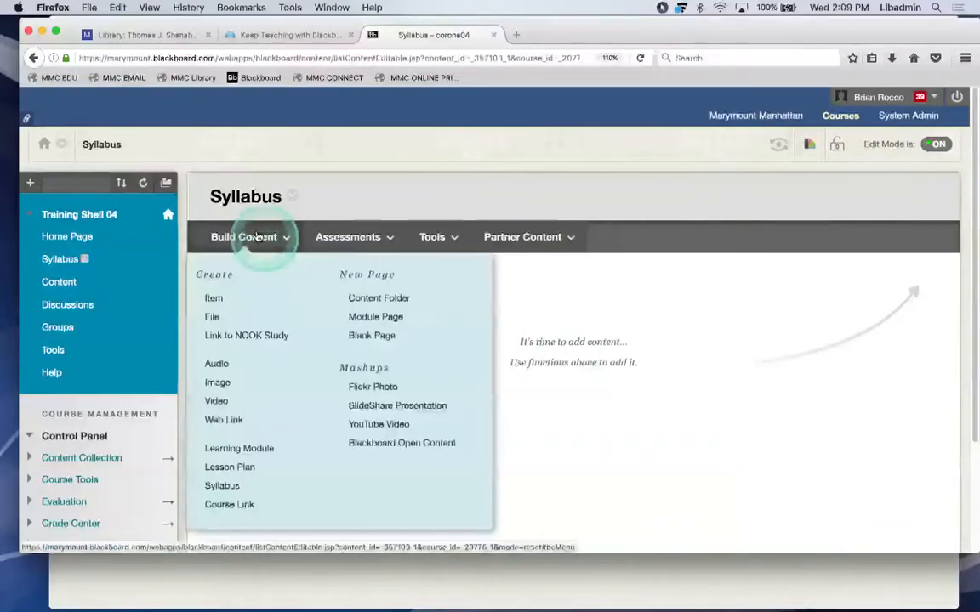
Start a new File item from Build Content > Create in the Syllabus area.
{"action": "left_click", "coordinate": [210, 304]}
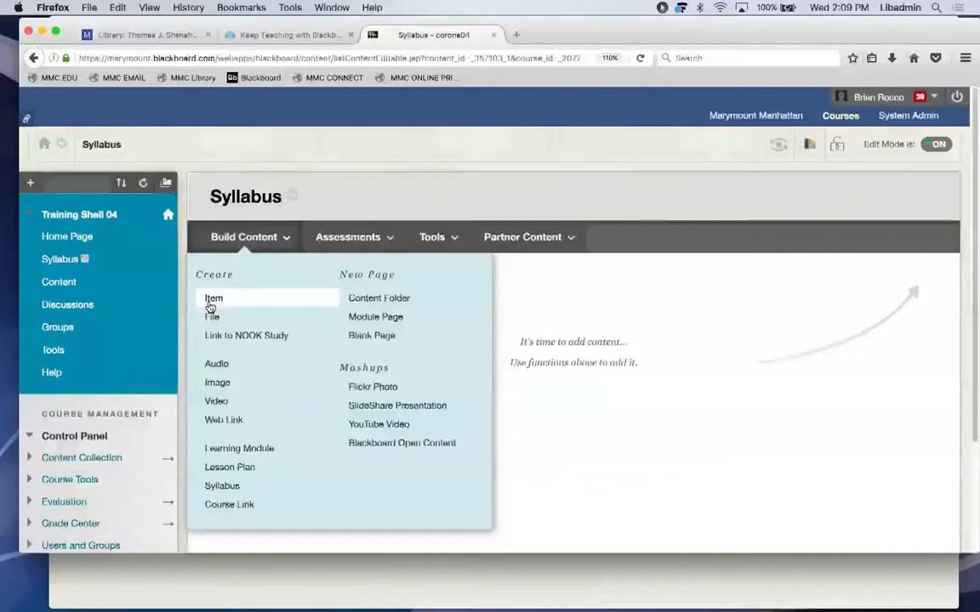
{"action": "left_click", "coordinate": [211, 316]}
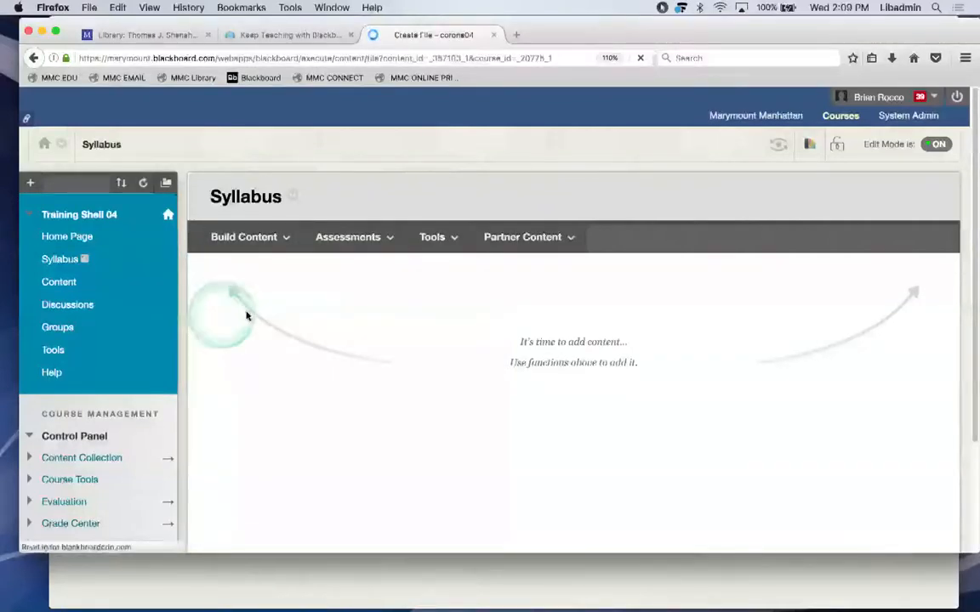
Enter 'Syllabus' as the name of the new file entry.
{"action": "scroll", "coordinate": [280, 326], "scroll_direction": "down", "scroll_amount": 2}
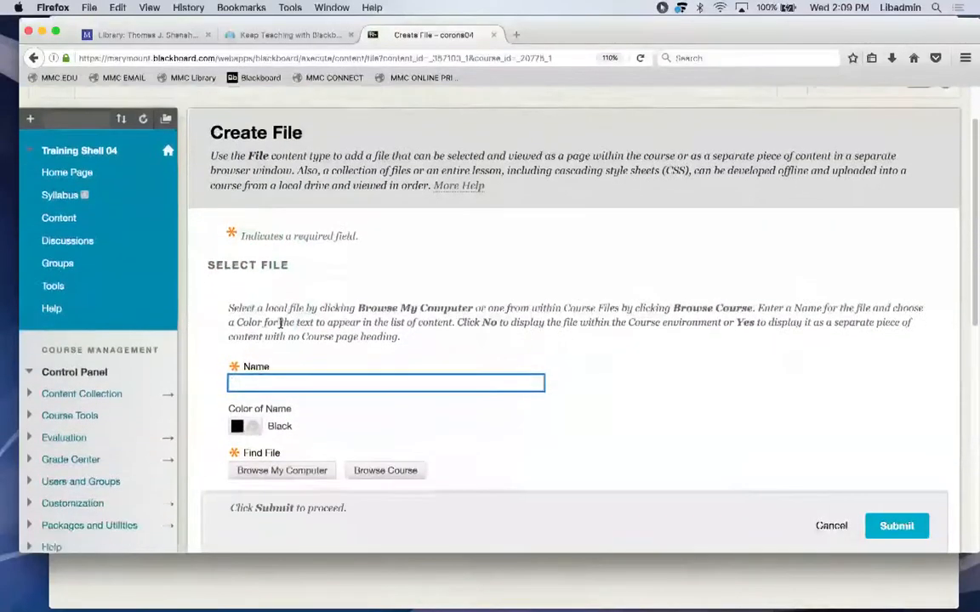
{"action": "type", "text": "Sy"}
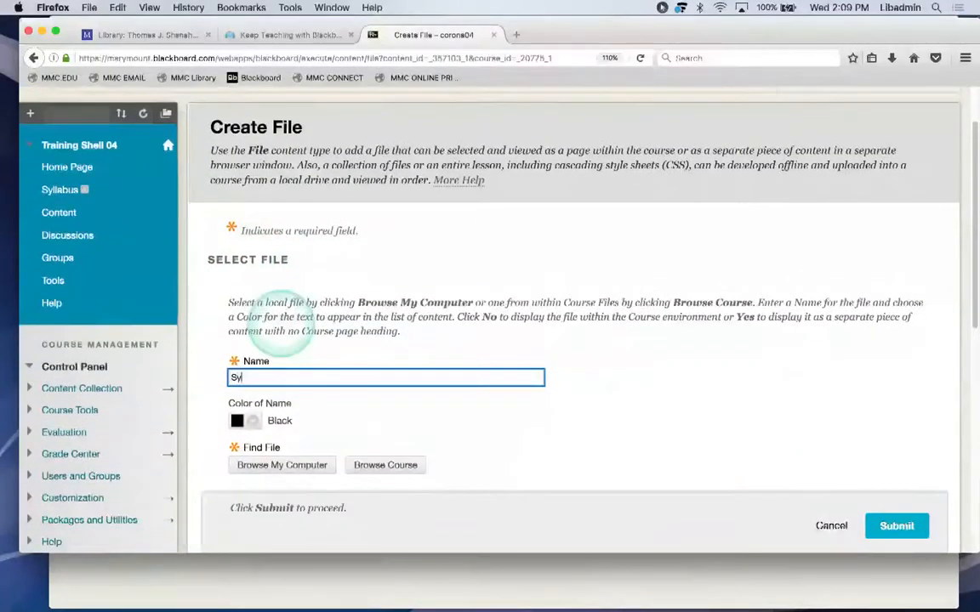
{"action": "type", "text": ".lla"}
{"action": "key", "text": "BackSpace"}
{"action": "key", "text": "BackSpace"}
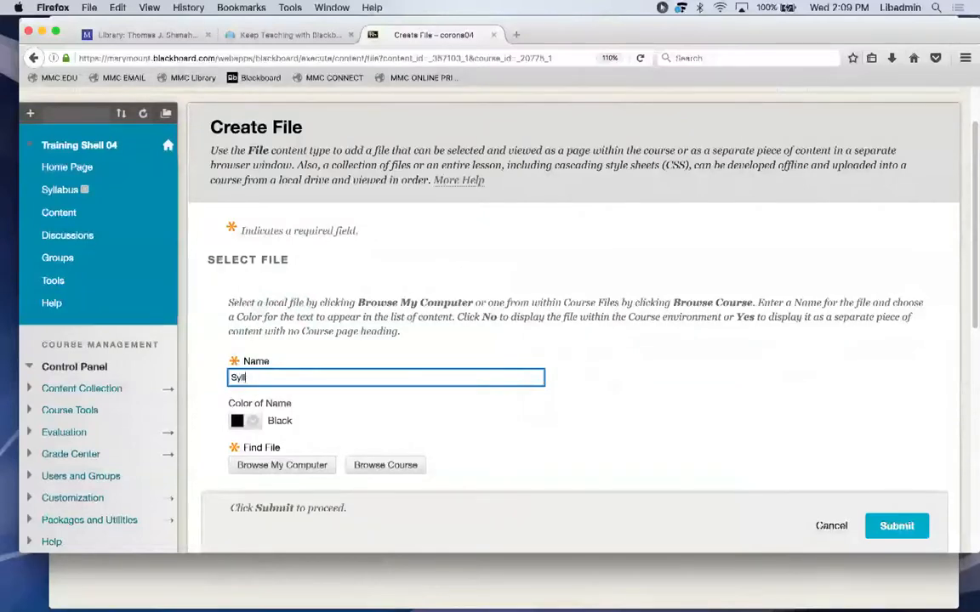
{"action": "type", "text": "labus"}
{"action": "scroll", "coordinate": [394, 383], "scroll_direction": "down", "scroll_amount": 1}
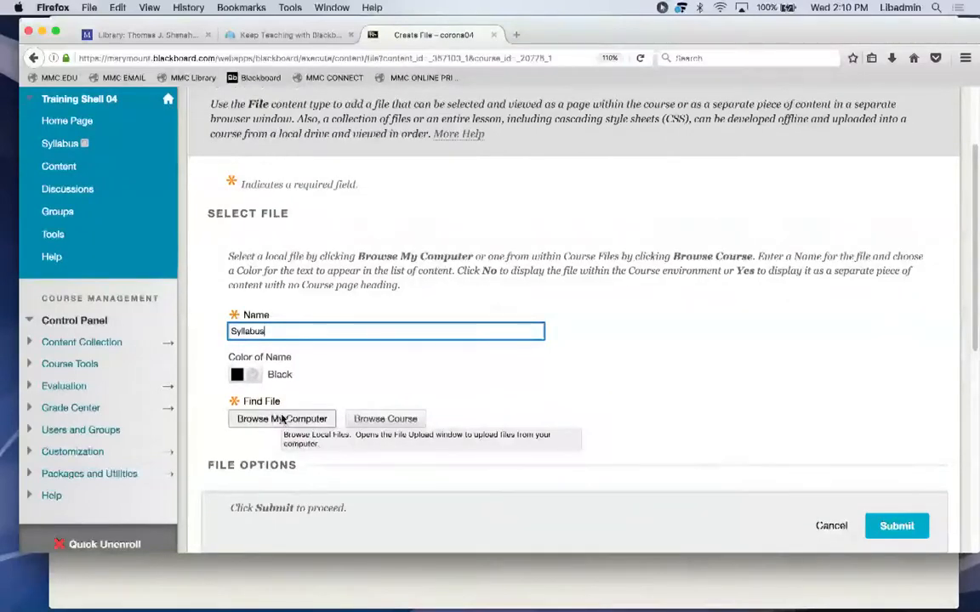
Attach a_syllabus.docx from the Desktop as the entry's file.
{"action": "left_click", "coordinate": [282, 419]}
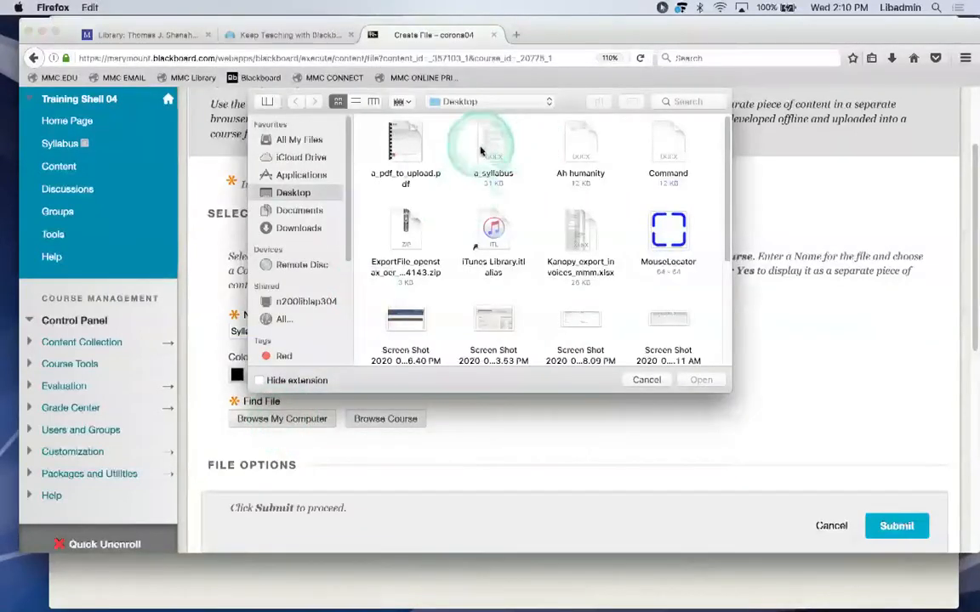
{"action": "left_click", "coordinate": [493, 140]}
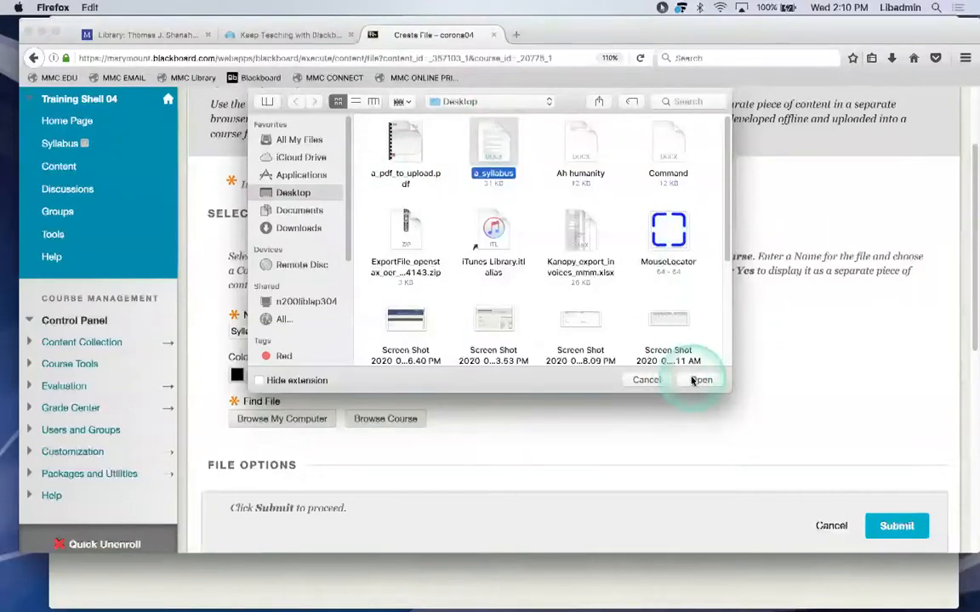
{"action": "left_click", "coordinate": [700, 380]}
{"action": "scroll", "coordinate": [693, 381], "scroll_direction": "down", "scroll_amount": 5}
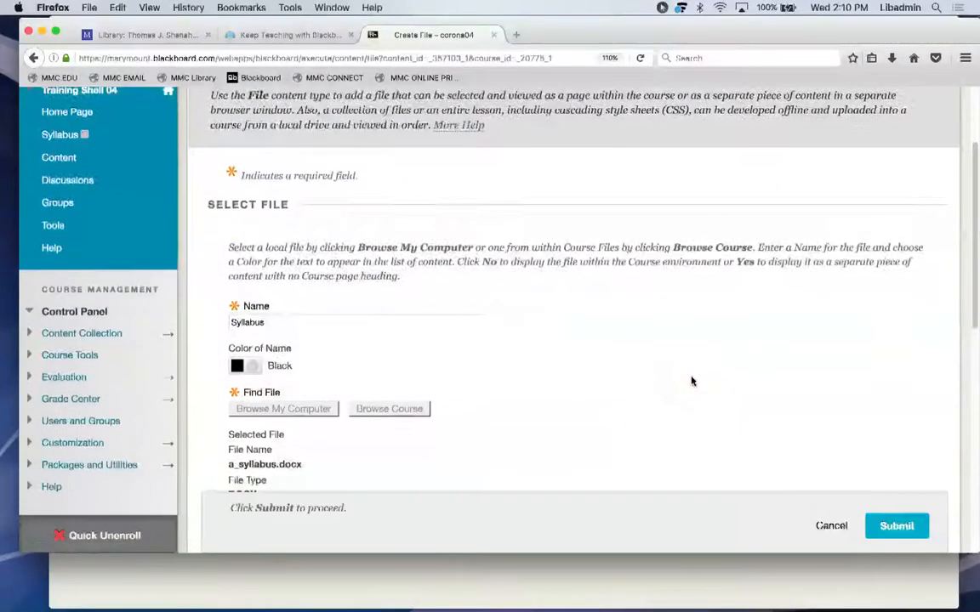
Leave the File Options and Standard Options at their defaults and submit the Syllabus entry.
{"action": "scroll", "coordinate": [692, 381], "scroll_direction": "down", "scroll_amount": 4}
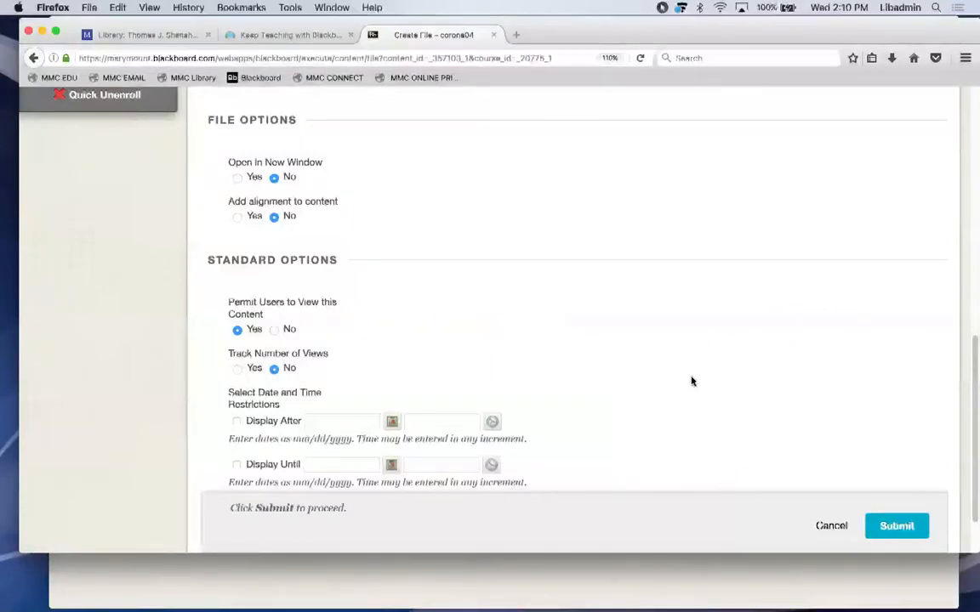
{"action": "scroll", "coordinate": [692, 380], "scroll_direction": "down", "scroll_amount": 3}
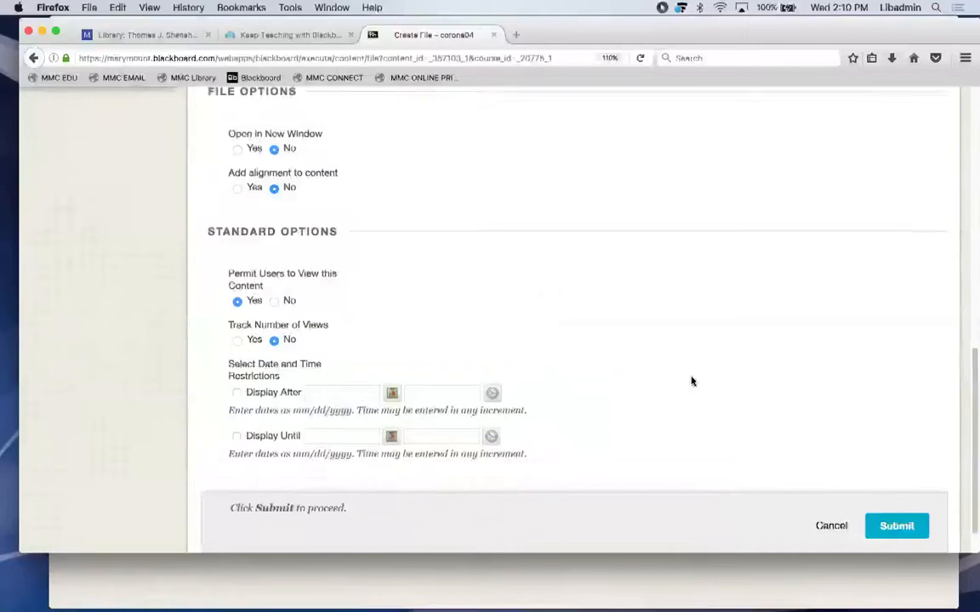
{"action": "left_click", "coordinate": [216, 277]}
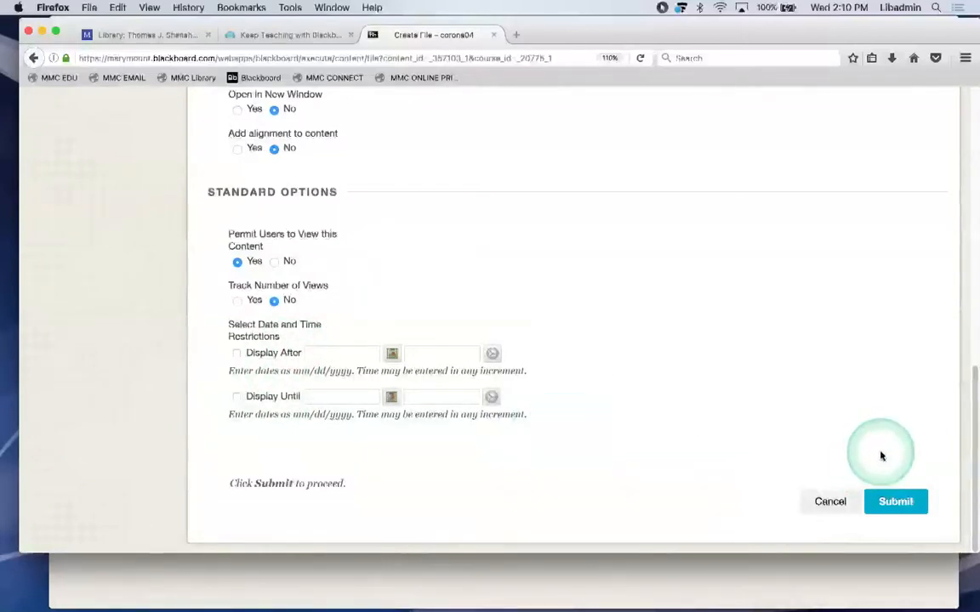
{"action": "left_click", "coordinate": [908, 501]}
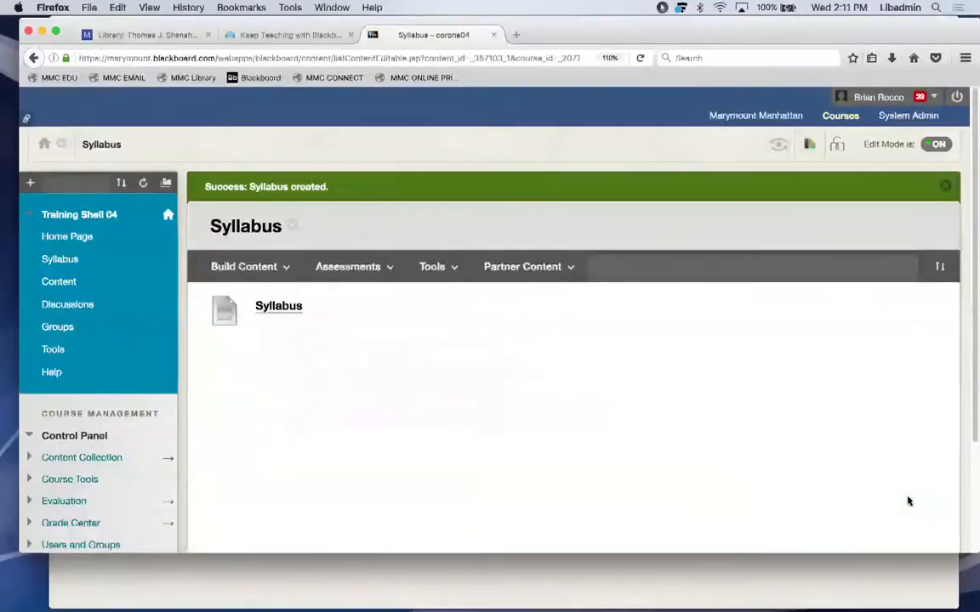
Open the new Syllabus entry and choose to open a_syllabus.docx in Microsoft Word.
{"action": "left_click", "coordinate": [271, 308]}
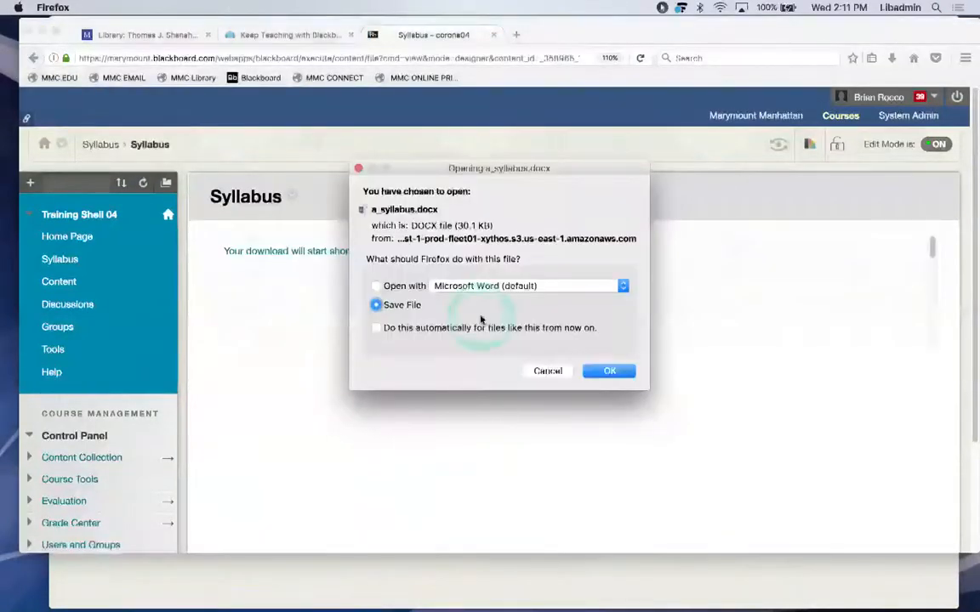
{"action": "left_click", "coordinate": [375, 287]}
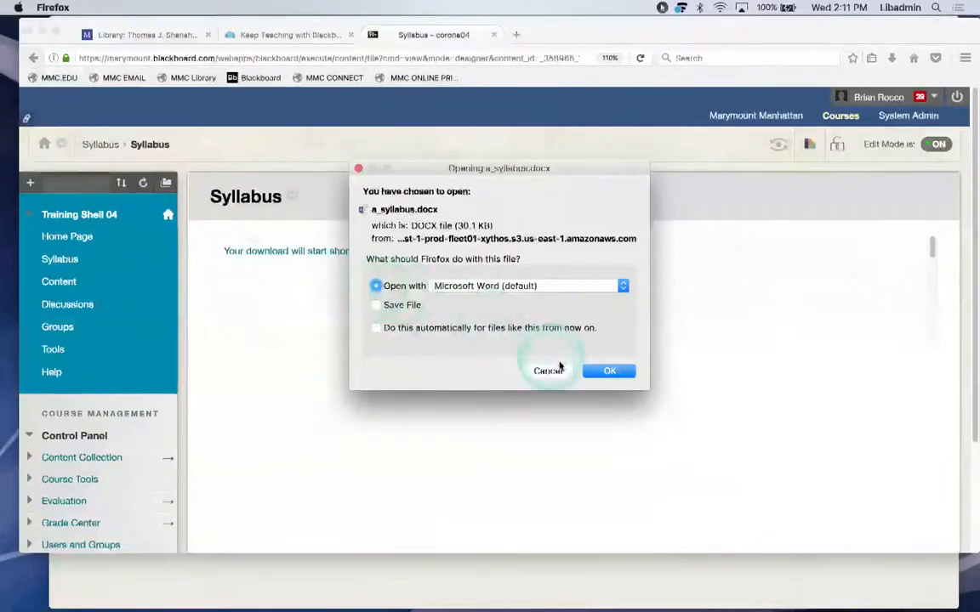
{"action": "left_click", "coordinate": [601, 370]}
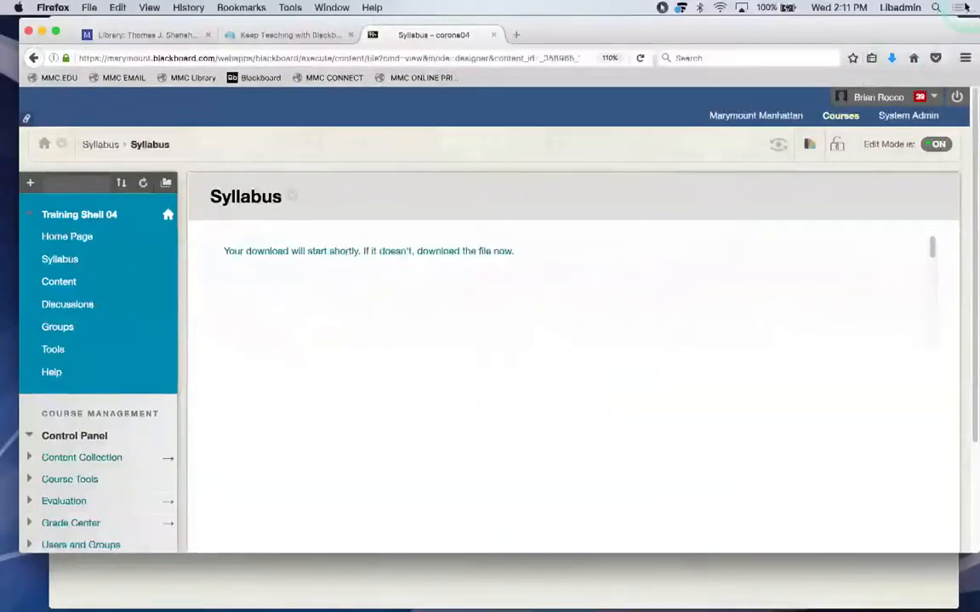
Open the downloaded a_syllabus.docx from Firefox's downloads list.
{"action": "left_click_drag", "start_coordinate": [868, 27], "coordinate": [826, 102]}
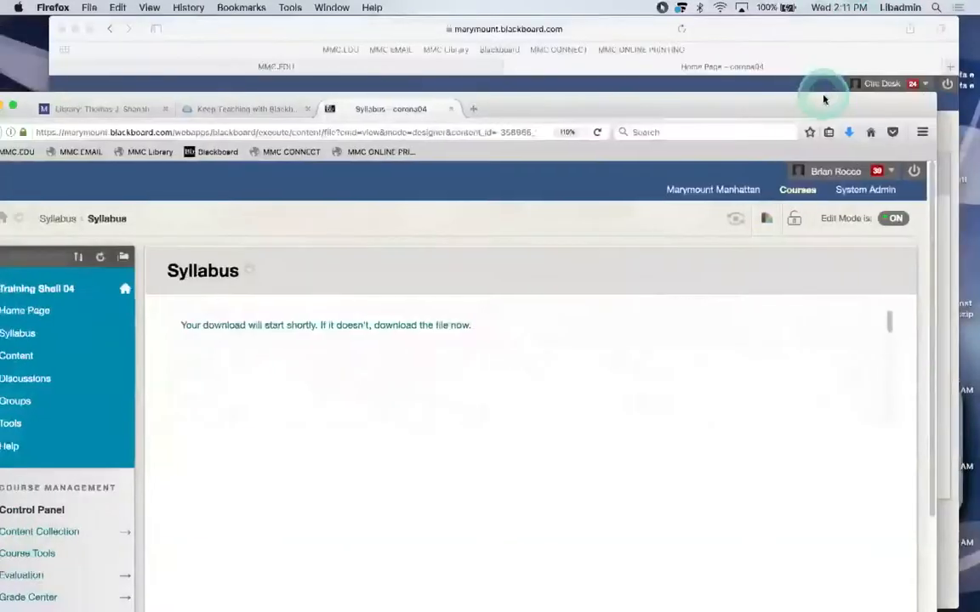
{"action": "left_click", "coordinate": [849, 133]}
{"action": "left_click", "coordinate": [690, 170]}
{"action": "left_click", "coordinate": [653, 100]}
{"action": "left_click_drag", "start_coordinate": [655, 99], "coordinate": [699, 21]}
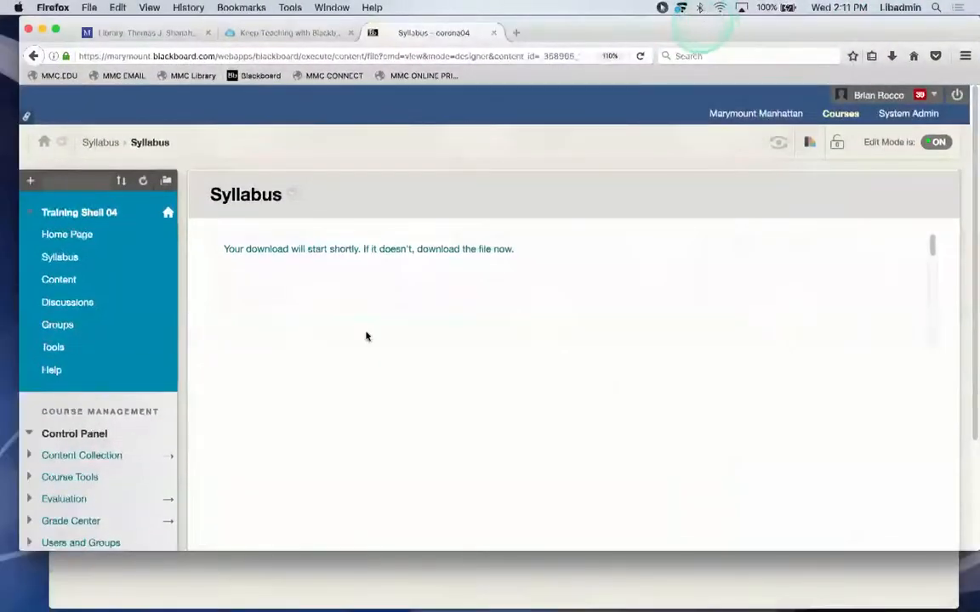
{"action": "left_click", "coordinate": [354, 381]}
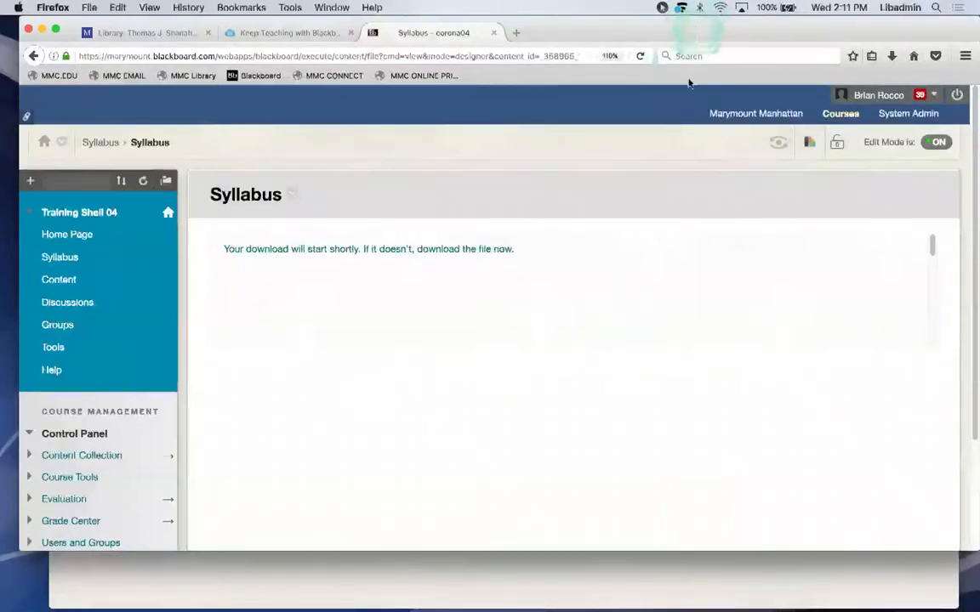
Reopen a_syllabus.docx to review it, then minimize Word and return to Firefox.
{"action": "left_click_drag", "start_coordinate": [692, 27], "coordinate": [681, 121]}
{"action": "left_click", "coordinate": [891, 139]}
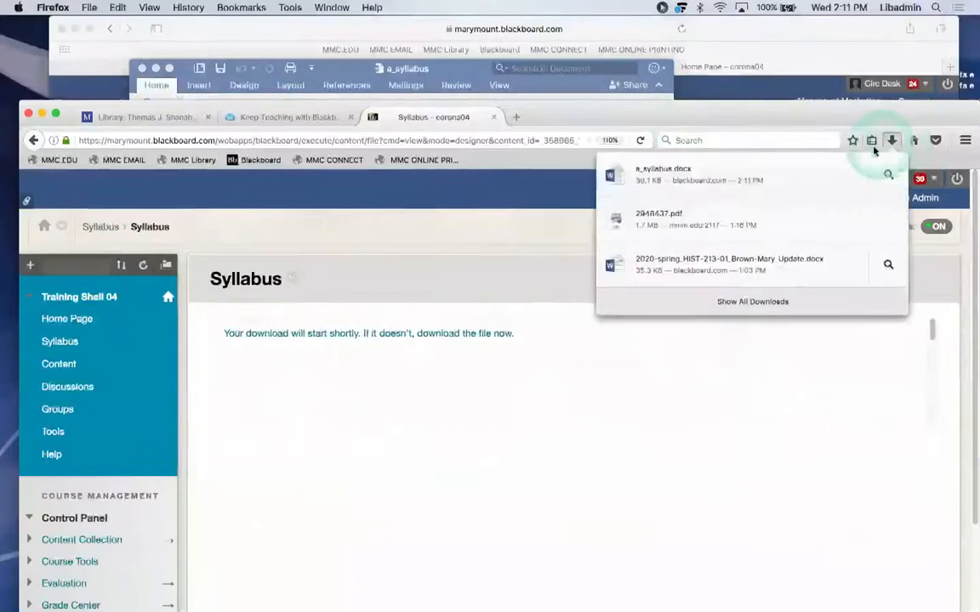
{"action": "left_click", "coordinate": [736, 167]}
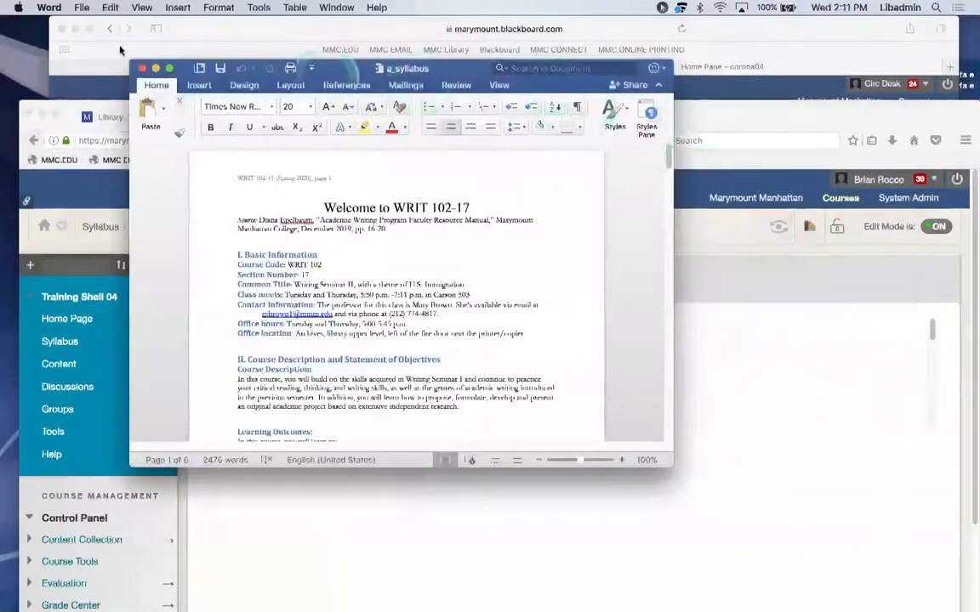
{"action": "left_click", "coordinate": [155, 72]}
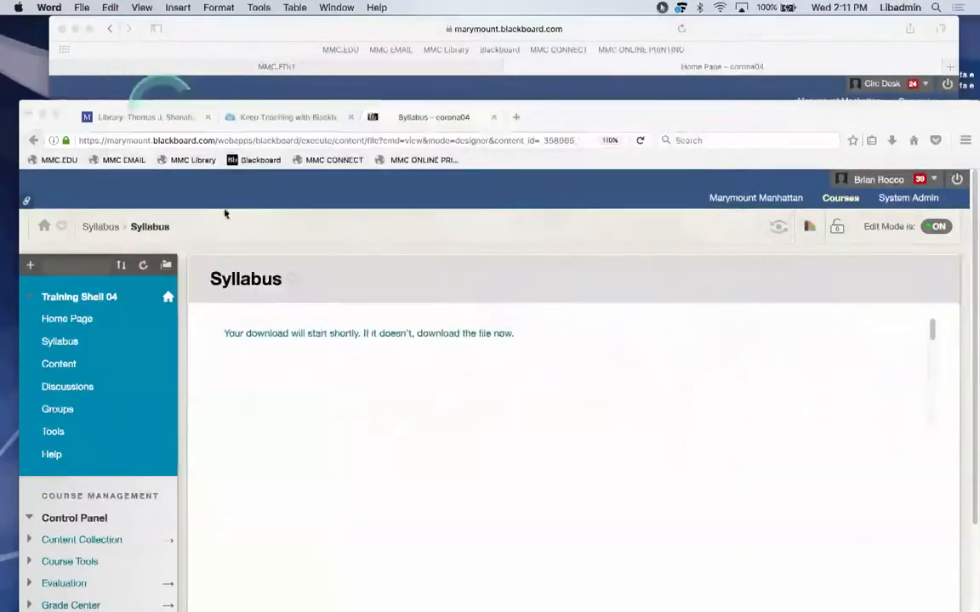
{"action": "left_click", "coordinate": [588, 110]}
{"action": "left_click_drag", "start_coordinate": [588, 110], "coordinate": [604, 78]}
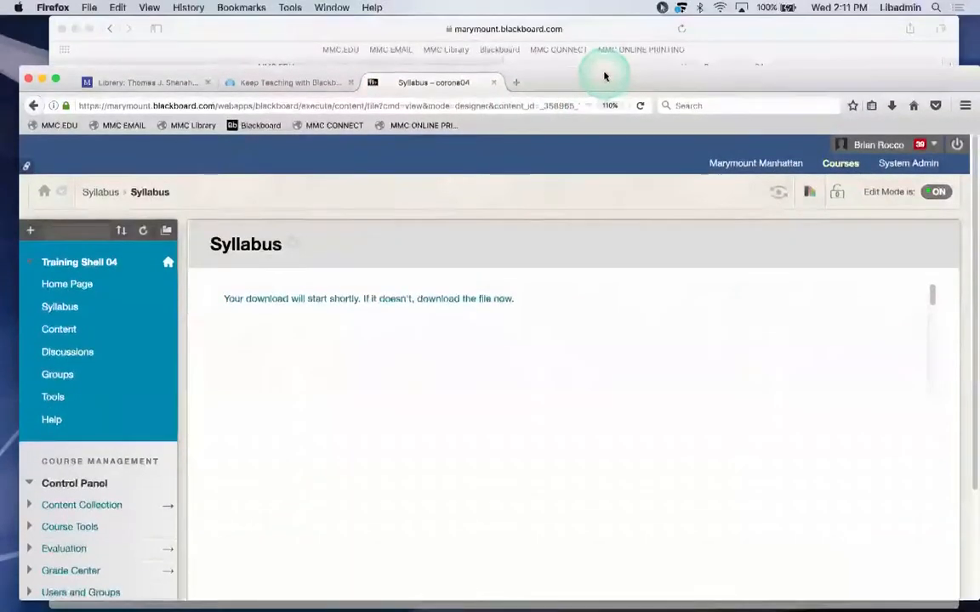
Go to the course's Syllabus area, and open and close Build Content without choosing anything.
{"action": "left_click", "coordinate": [49, 324]}
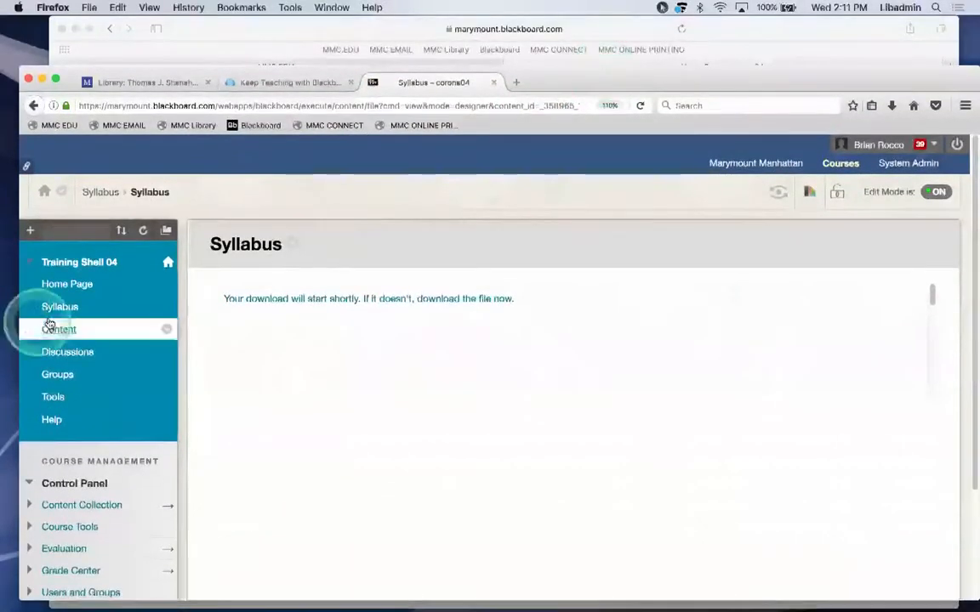
{"action": "left_click", "coordinate": [51, 310]}
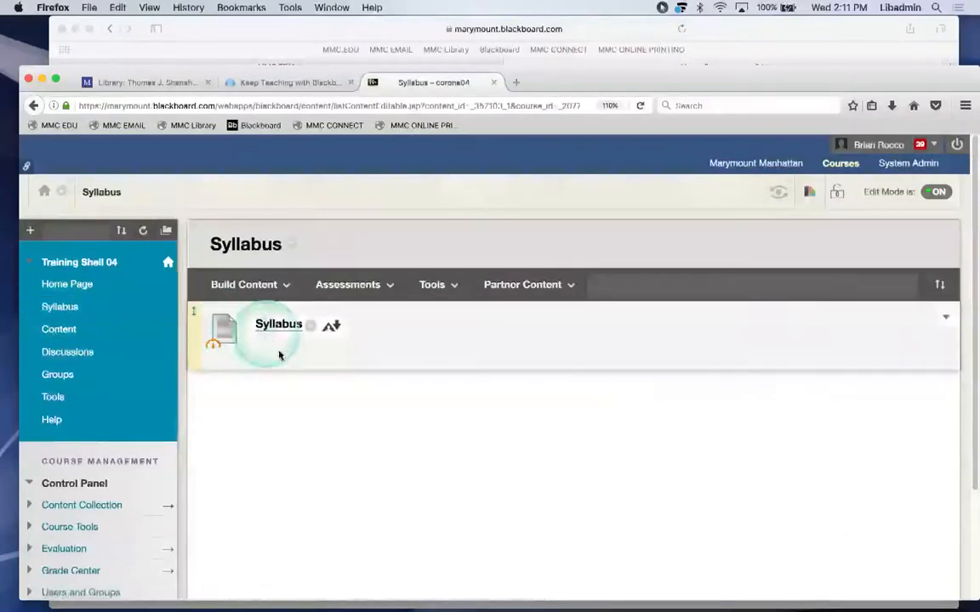
{"action": "left_click", "coordinate": [264, 282]}
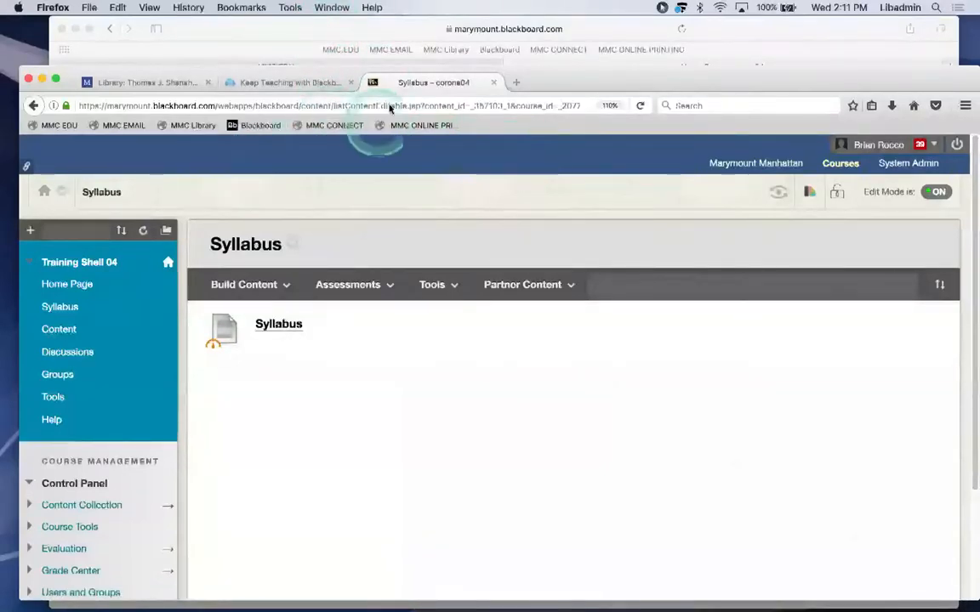
{"action": "left_click", "coordinate": [253, 284]}
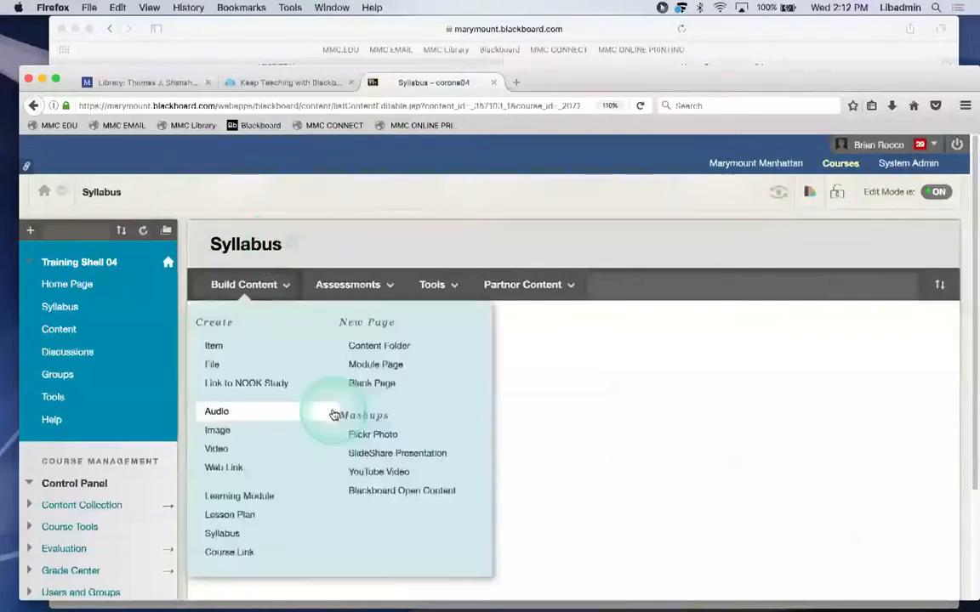
{"action": "left_click", "coordinate": [520, 367]}
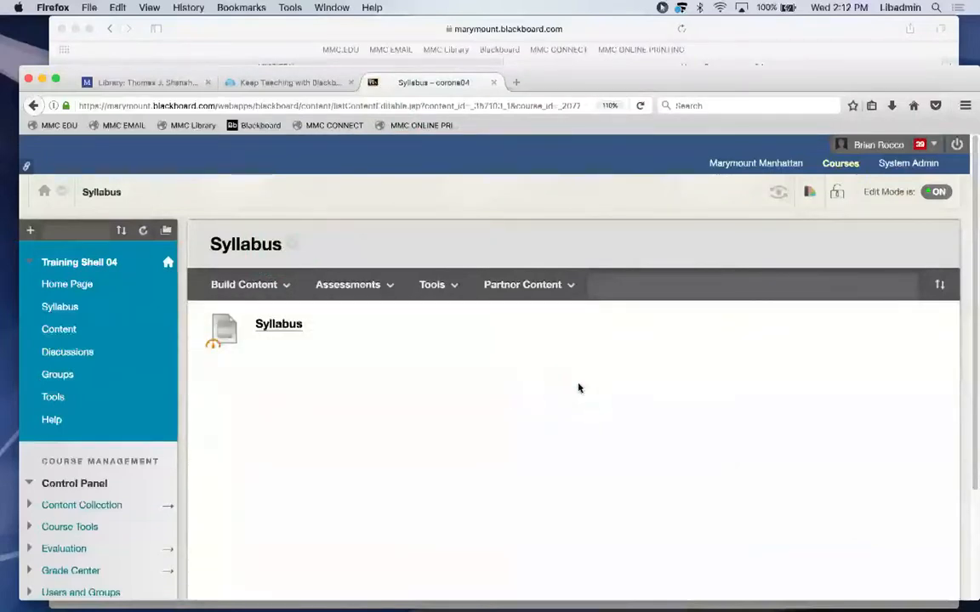
{"action": "left_click_drag", "start_coordinate": [649, 72], "coordinate": [649, 64]}
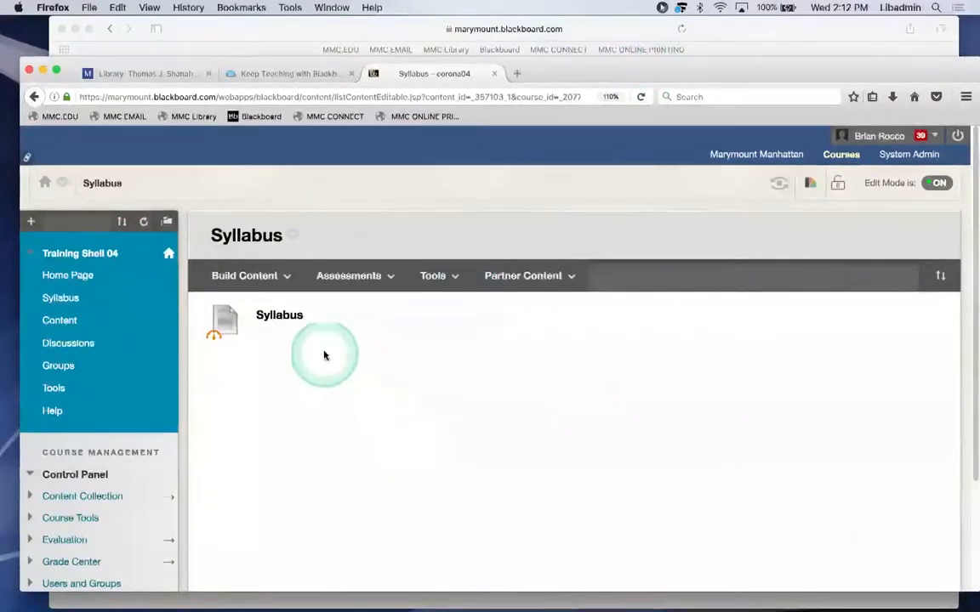
{"action": "mouse_move", "coordinate": [311, 350]}
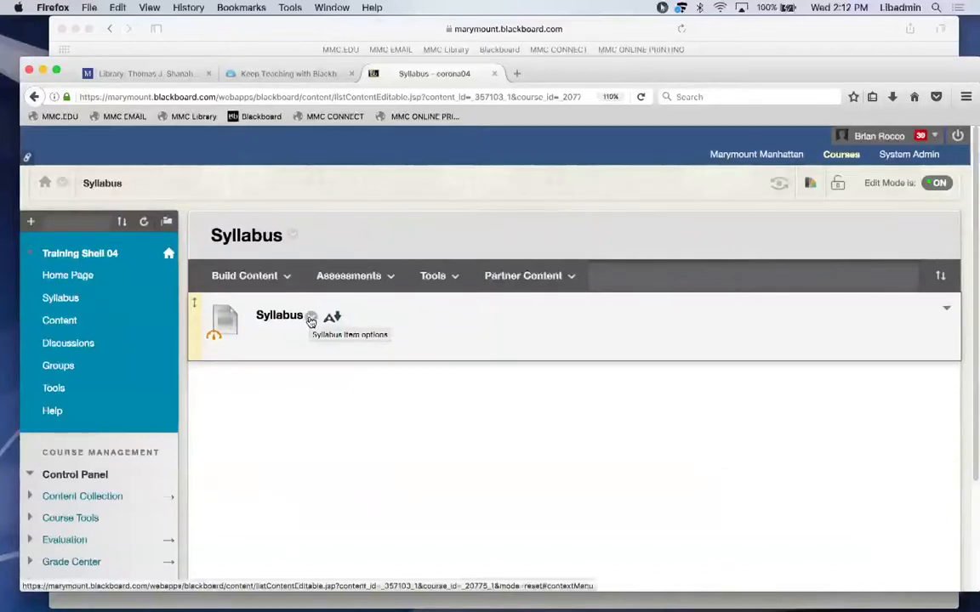
Delete the existing Syllabus item from its options menu and confirm with OK.
{"action": "left_click", "coordinate": [312, 319]}
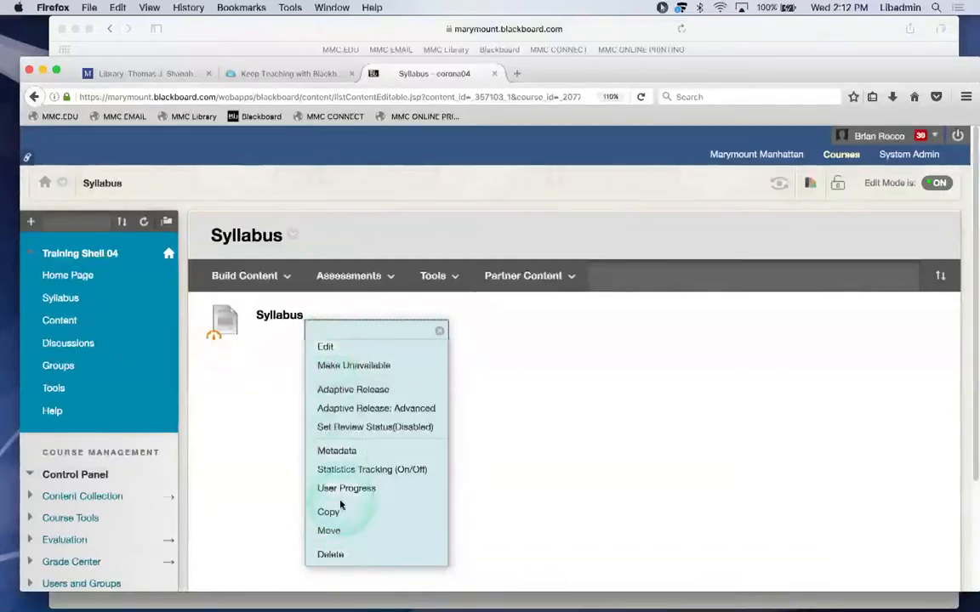
{"action": "left_click", "coordinate": [330, 554]}
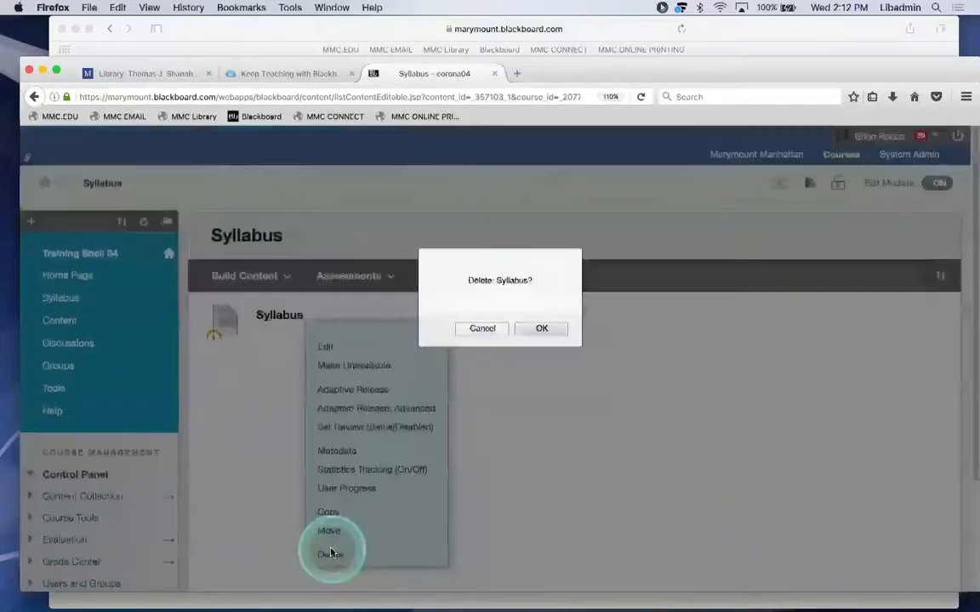
{"action": "left_click", "coordinate": [541, 329]}
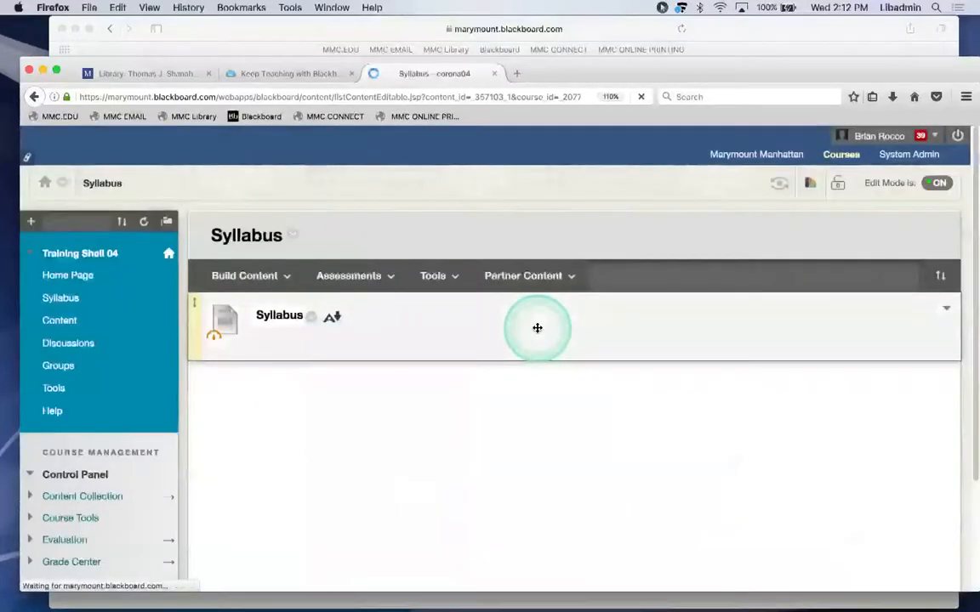
{"action": "left_click", "coordinate": [354, 469]}
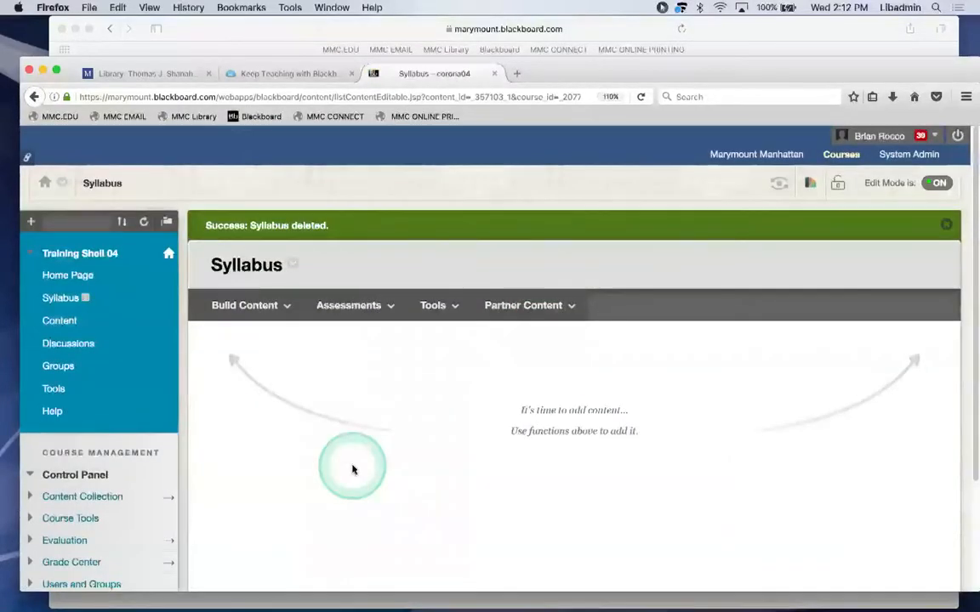
{"action": "left_click", "coordinate": [265, 320]}
Create a new Build Content Item and name it 'Syllabus'.
{"action": "left_click", "coordinate": [213, 369]}
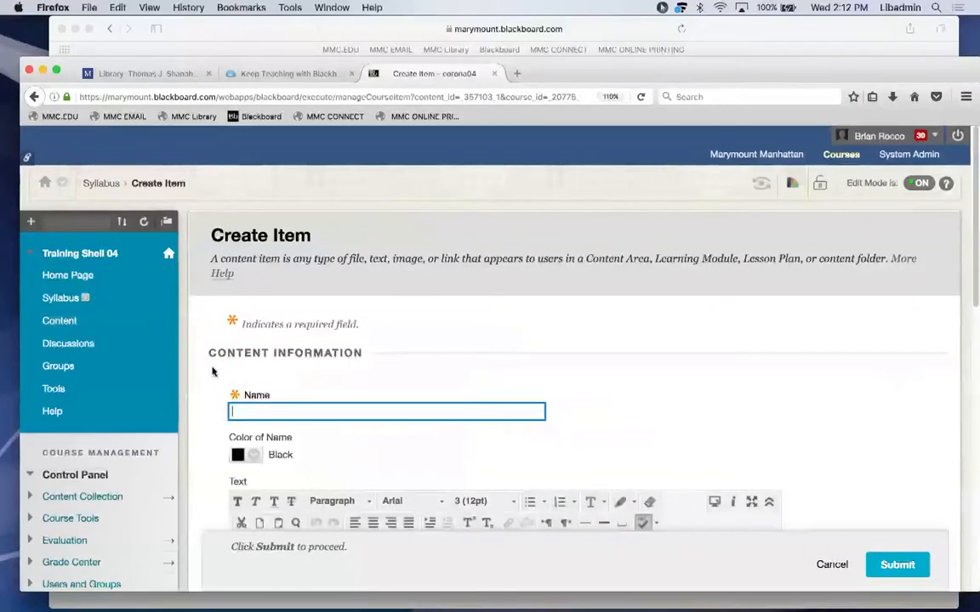
{"action": "left_click", "coordinate": [329, 407]}
{"action": "type", "text": "Syllabus"}
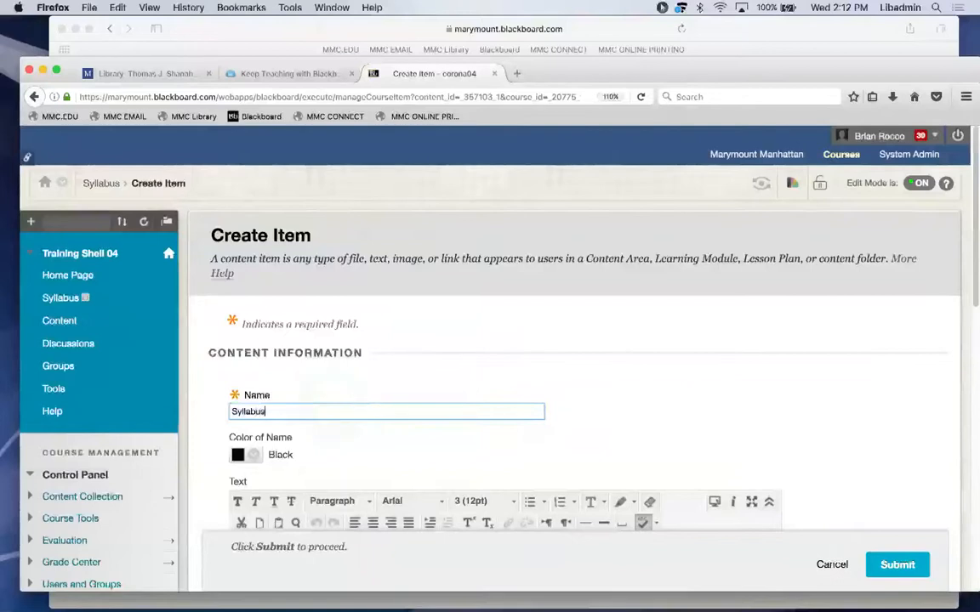
{"action": "left_click_drag", "start_coordinate": [679, 66], "coordinate": [677, 36]}
{"action": "left_click", "coordinate": [739, 300]}
{"action": "scroll", "coordinate": [965, 238], "scroll_direction": "down", "scroll_amount": 3}
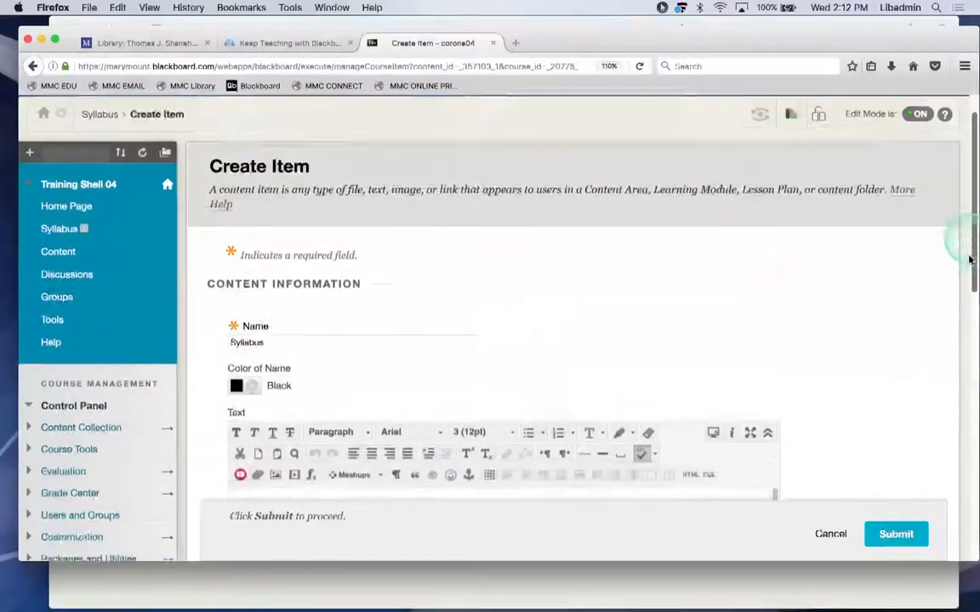
Write the item's description starting 'This is the updated syllabus.'.
{"action": "left_click", "coordinate": [545, 403]}
{"action": "left_click", "coordinate": [535, 412]}
{"action": "type", "text": "This ks th"}
{"action": "key", "text": "BackSpace"}
{"action": "key", "text": "BackSpace"}
{"action": "key", "text": "BackSpace"}
{"action": "key", "text": "BackSpace"}
{"action": "key", "text": "BackSpace"}
{"action": "type", "text": "is"}
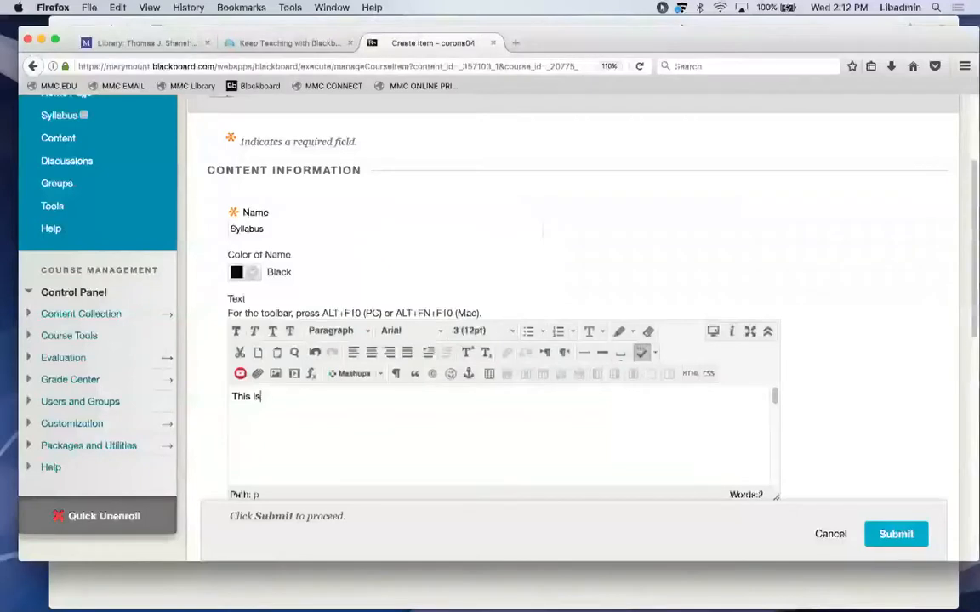
{"action": "type", "text": " the updated syllabus."}
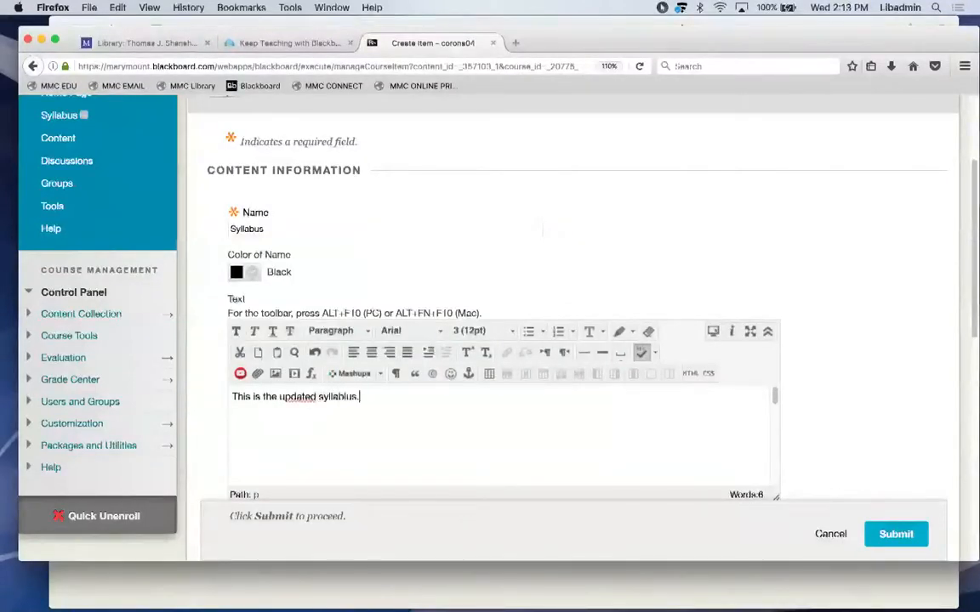
{"action": "key", "text": "BackSpace"}
{"action": "key", "text": "BackSpace"}
{"action": "key", "text": "BackSpace"}
{"action": "key", "text": "BackSpace"}
{"action": "key", "text": "BackSpace"}
{"action": "type", "text": "us. Thjere"}
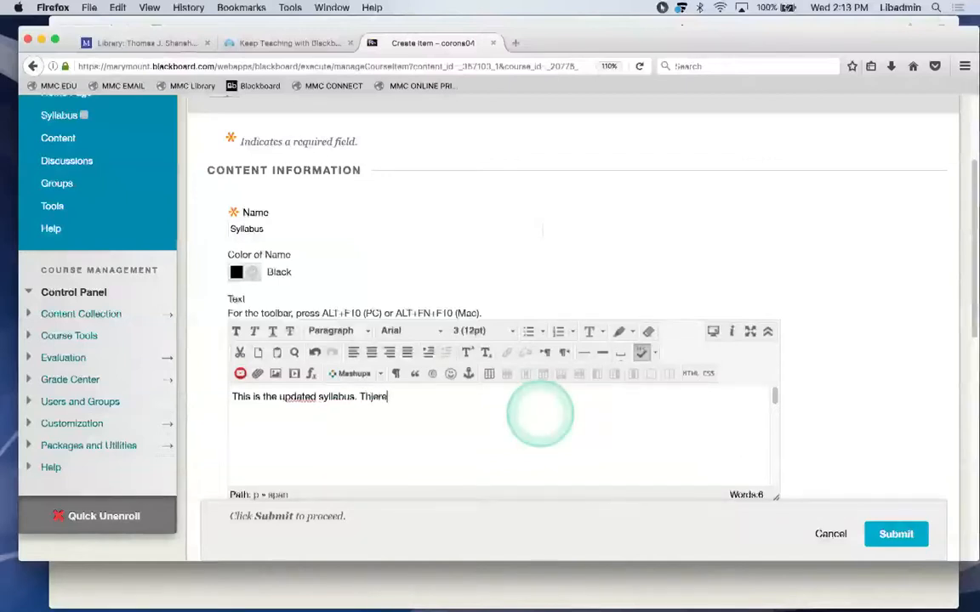
{"action": "type", "text": " are amjot eazxcvaklsdjc"}
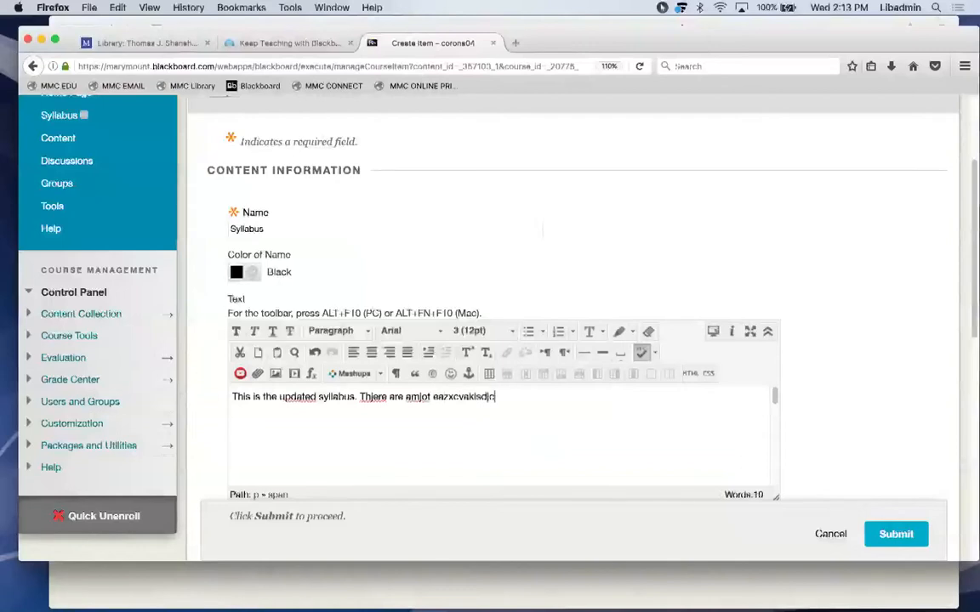
{"action": "type", "text": " sdfvv"}
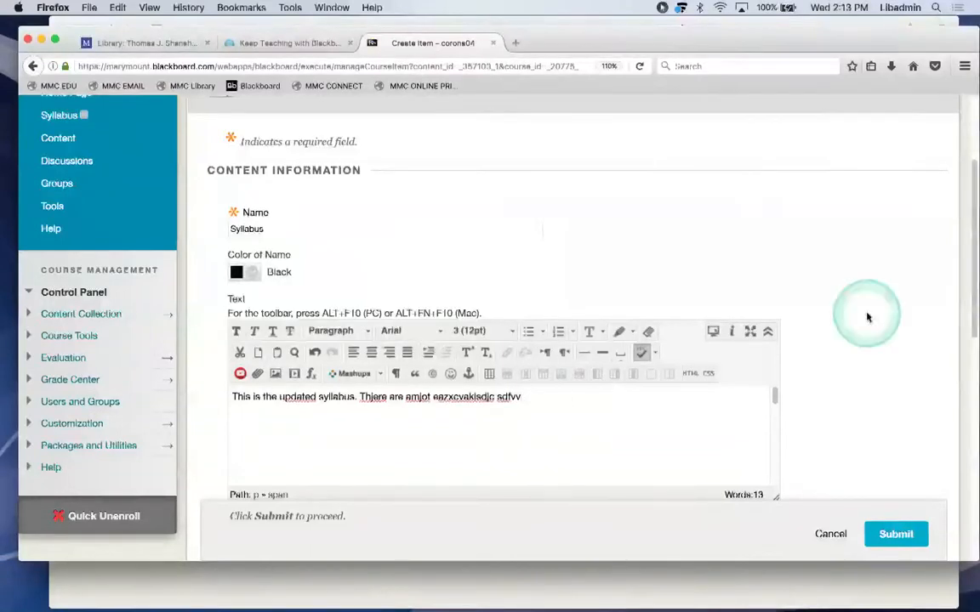
{"action": "left_click_drag", "start_coordinate": [970, 248], "coordinate": [969, 341]}
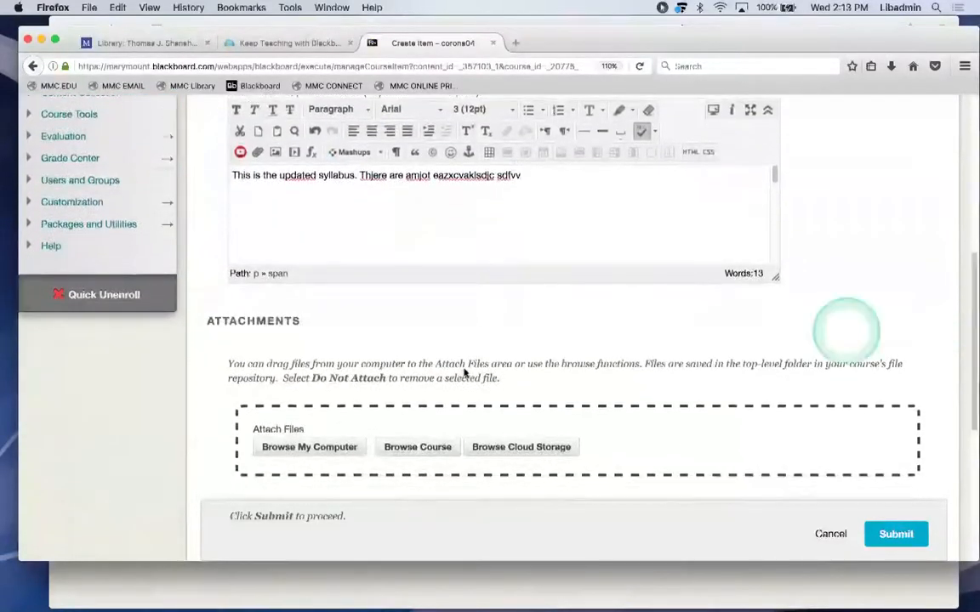
Attach a_syllabus.docx from the Desktop and submit the new Syllabus item.
{"action": "left_click", "coordinate": [315, 447]}
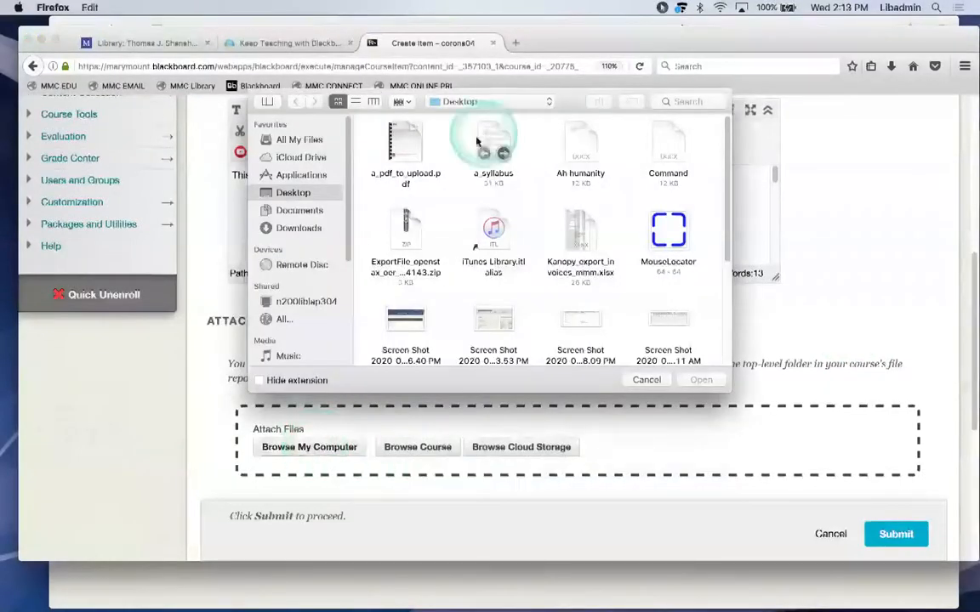
{"action": "left_click", "coordinate": [494, 134]}
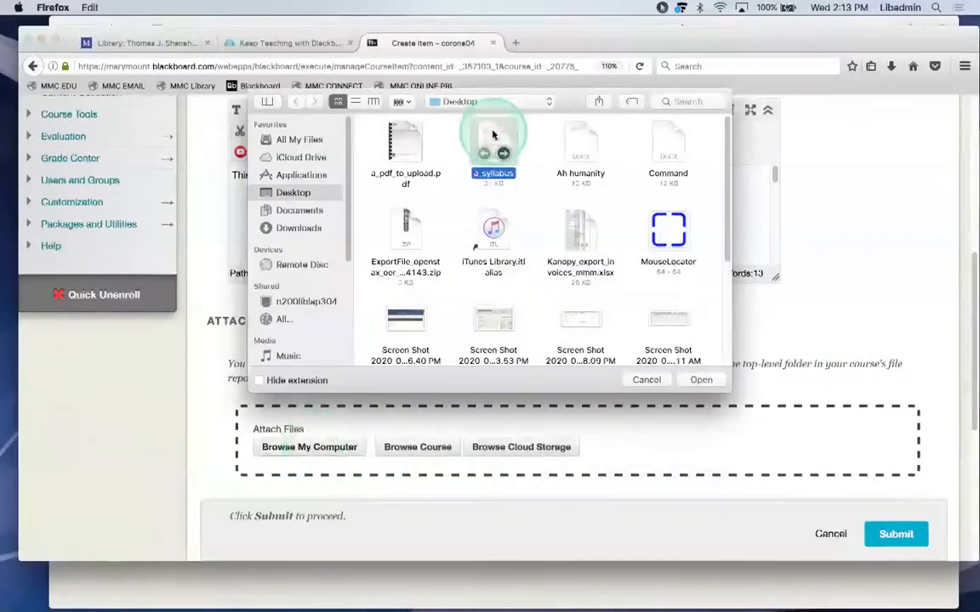
{"action": "left_click", "coordinate": [701, 380]}
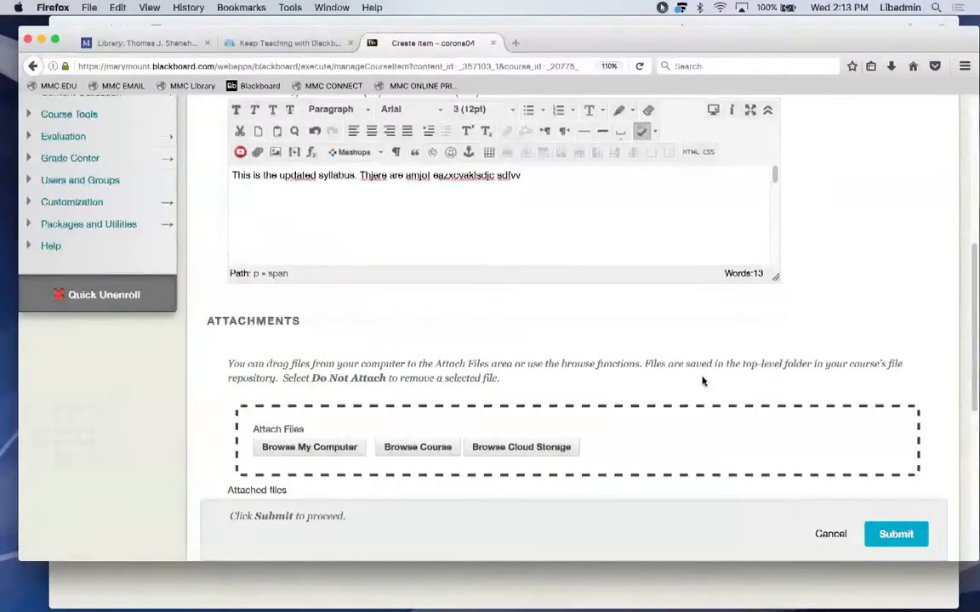
{"action": "left_click_drag", "start_coordinate": [971, 273], "coordinate": [971, 340]}
{"action": "left_click", "coordinate": [896, 534]}
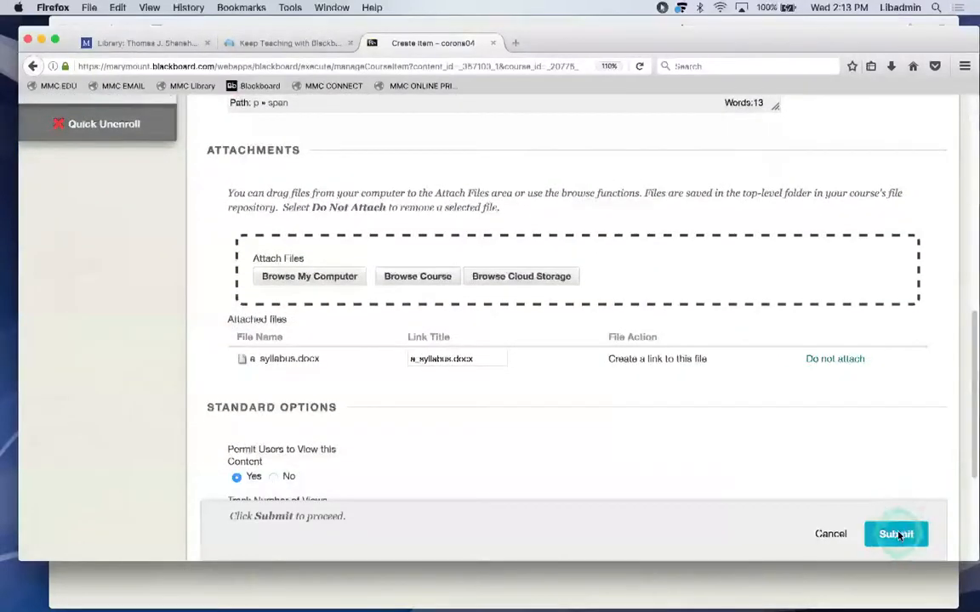
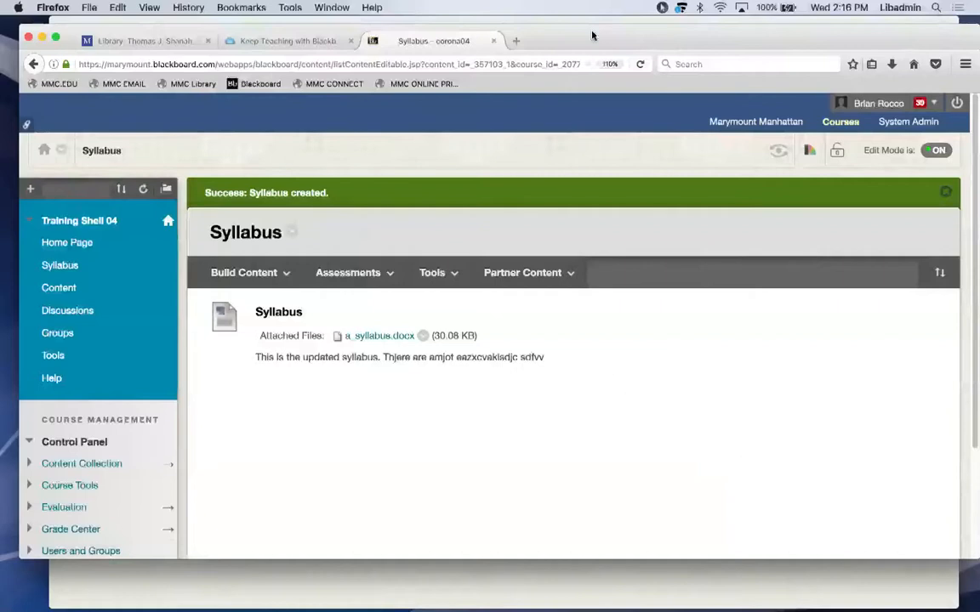
Open and dismiss the content-type list, then use the lock icon to change course availability.
{"action": "left_click", "coordinate": [270, 273]}
{"action": "left_click", "coordinate": [543, 357]}
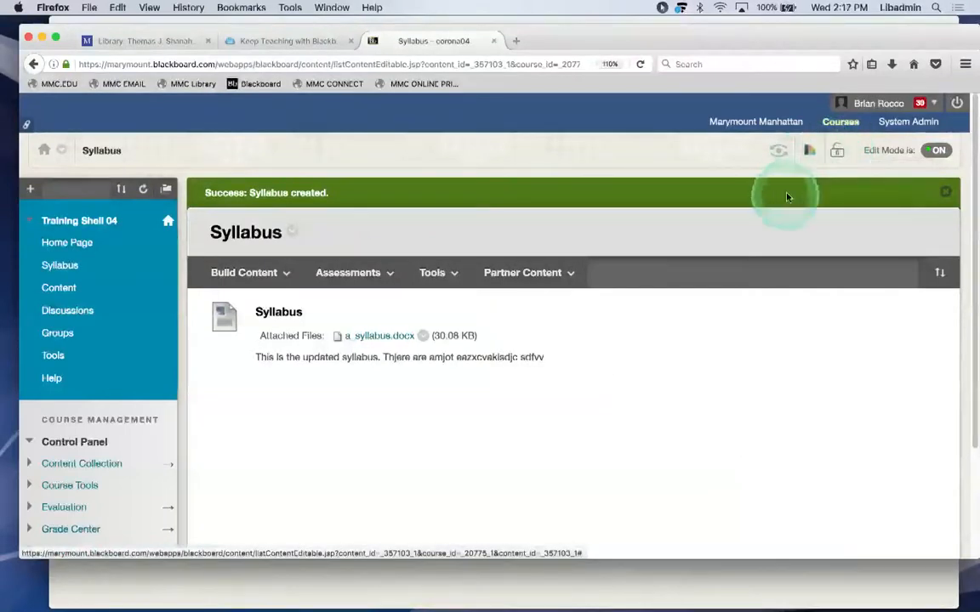
{"action": "left_click", "coordinate": [837, 151]}
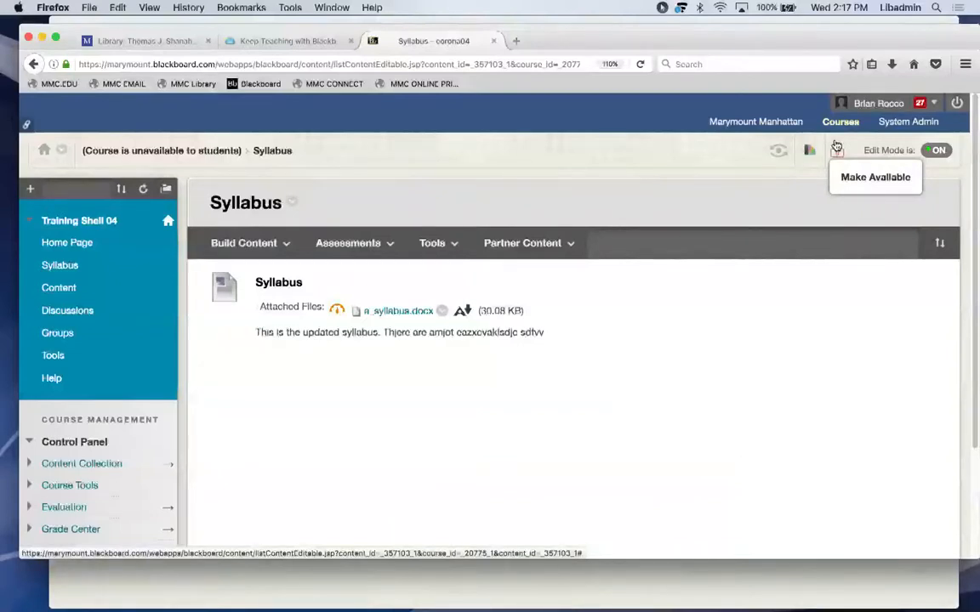
Preview with Edit Mode off, turn it back on, and choose Make Available from the lock icon.
{"action": "left_click", "coordinate": [935, 151]}
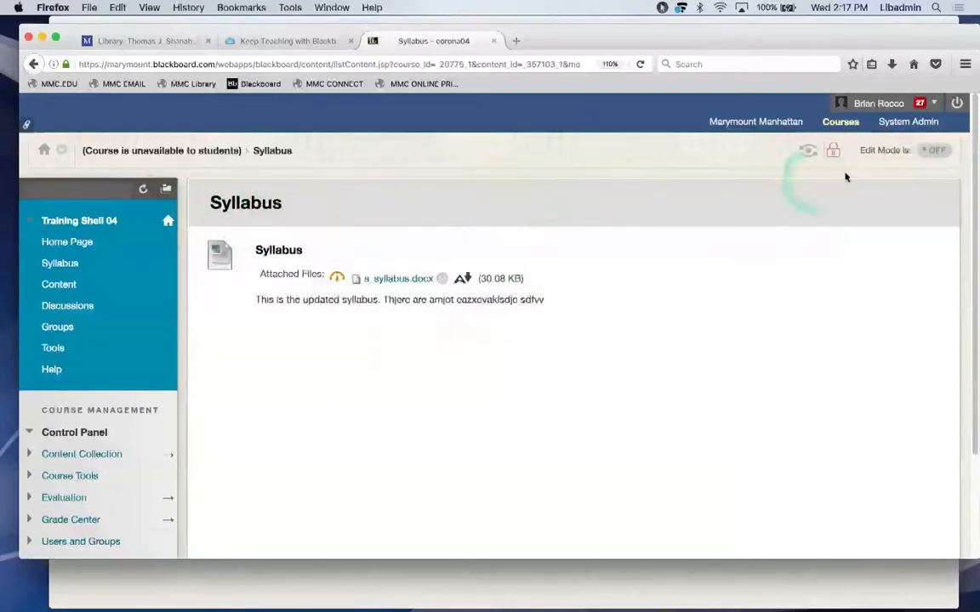
{"action": "left_click", "coordinate": [931, 153]}
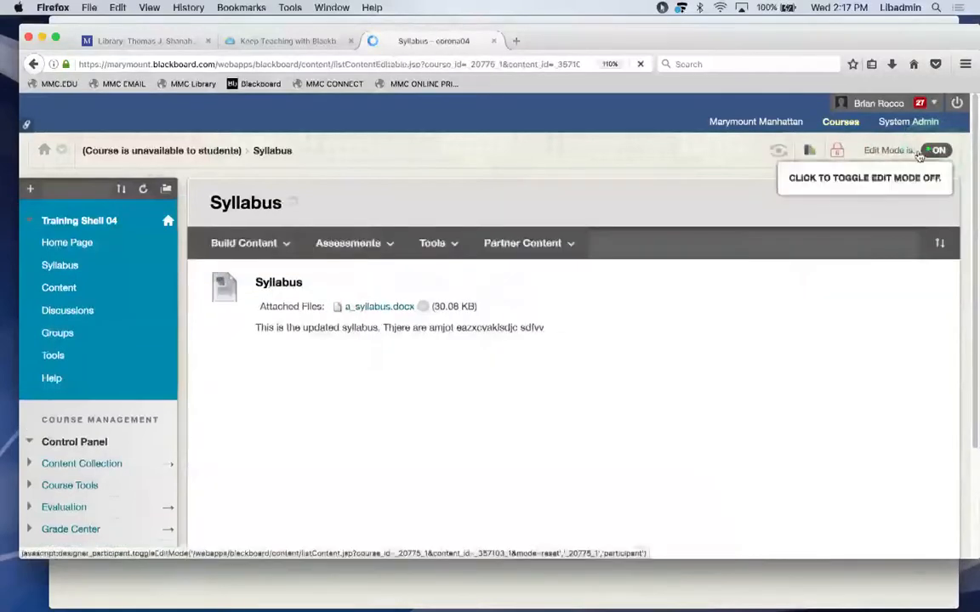
{"action": "left_click", "coordinate": [417, 430]}
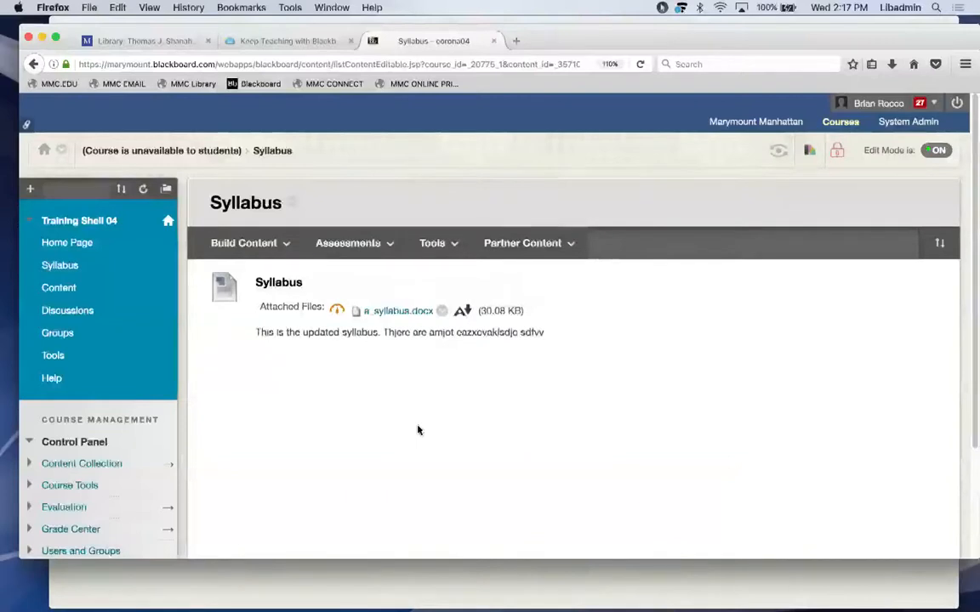
{"action": "left_click", "coordinate": [836, 151]}
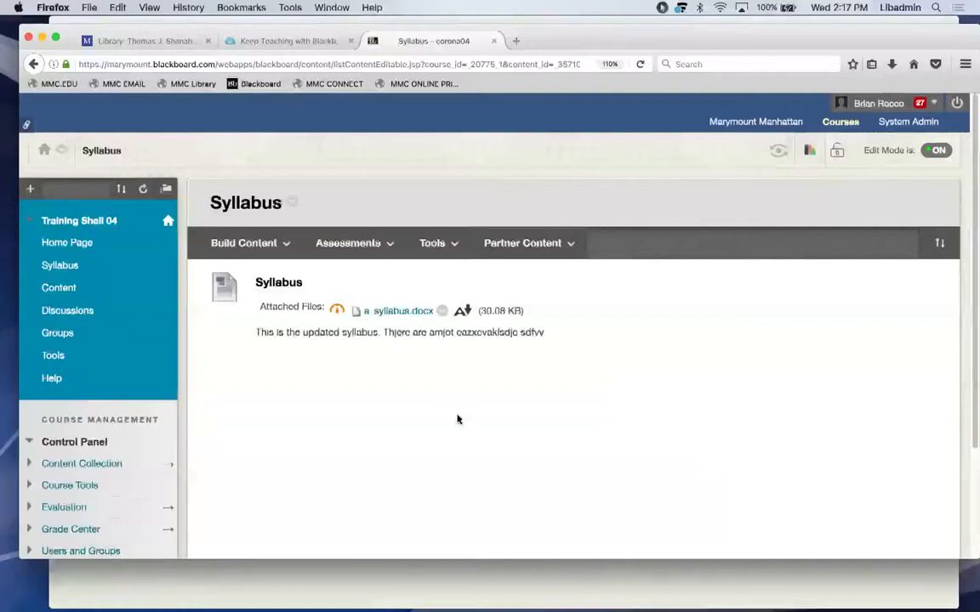
{"action": "left_click", "coordinate": [521, 369]}
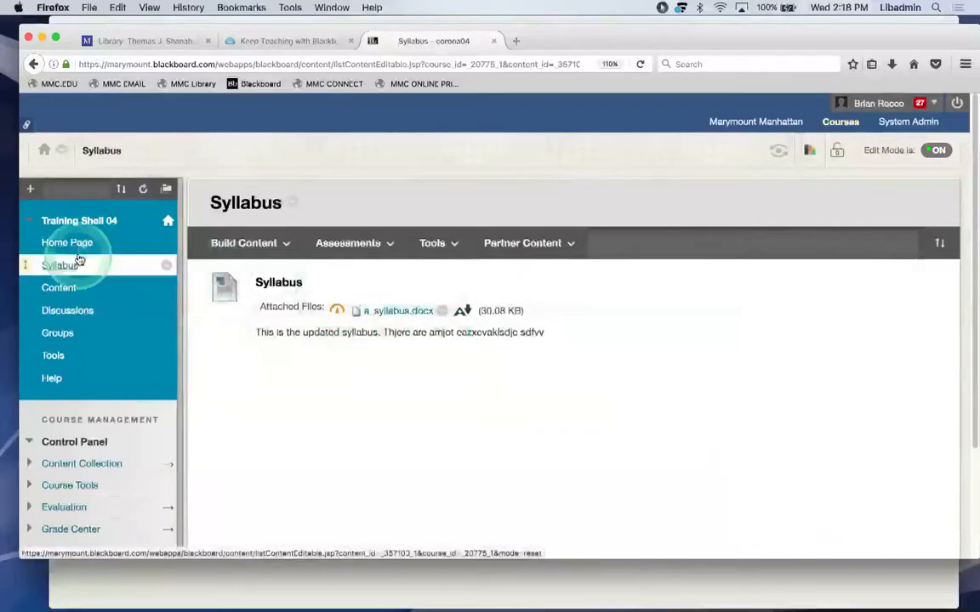
From the course Home Page, follow 'more announcements...' and start a new announcement.
{"action": "left_click", "coordinate": [68, 244]}
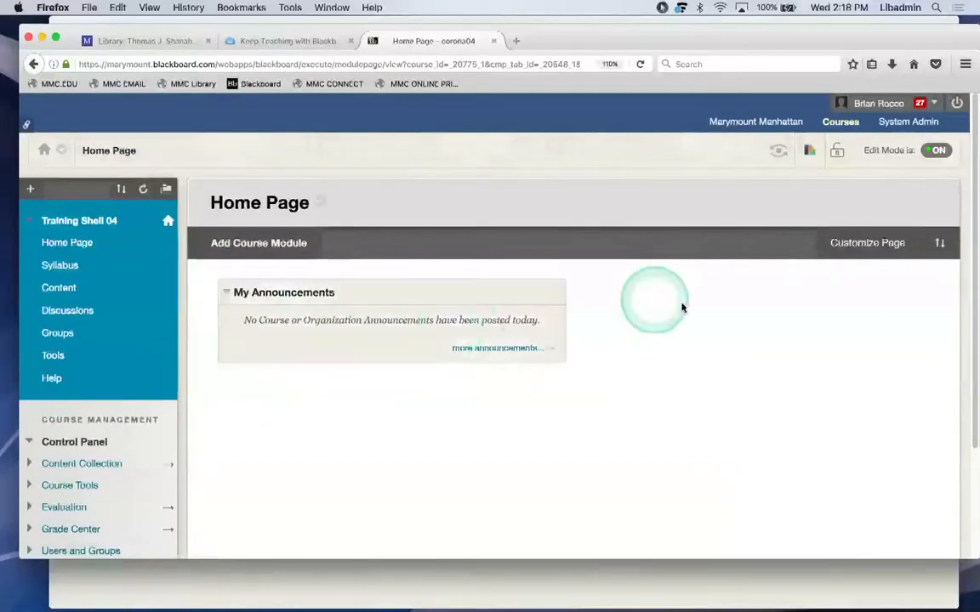
{"action": "left_click", "coordinate": [502, 349]}
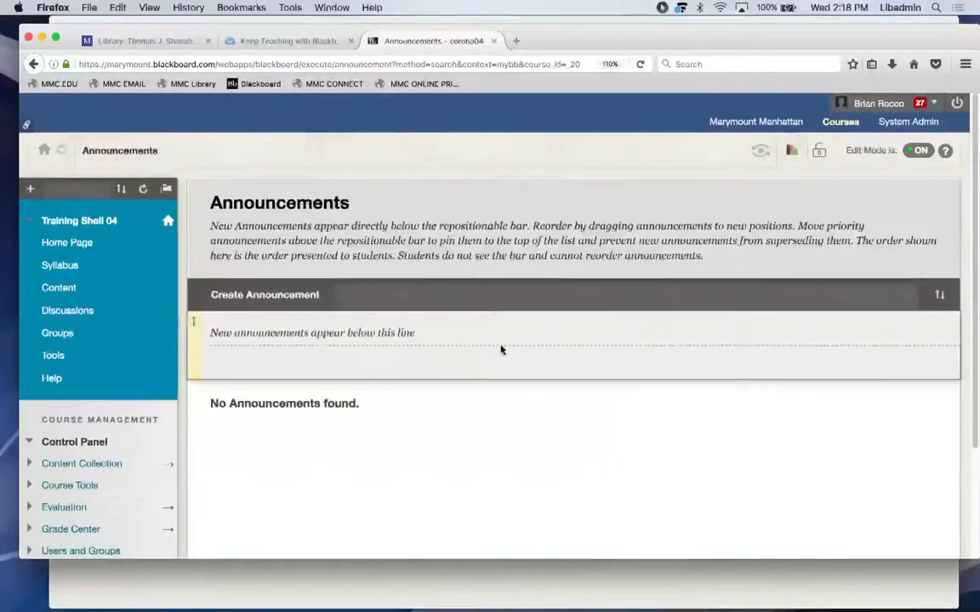
{"action": "left_click", "coordinate": [370, 312]}
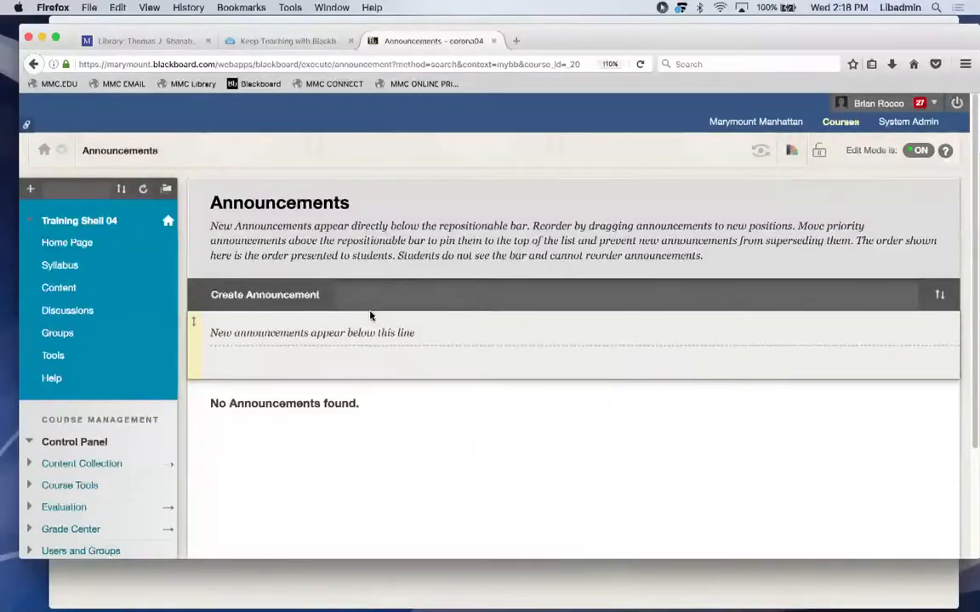
{"action": "left_click", "coordinate": [264, 303]}
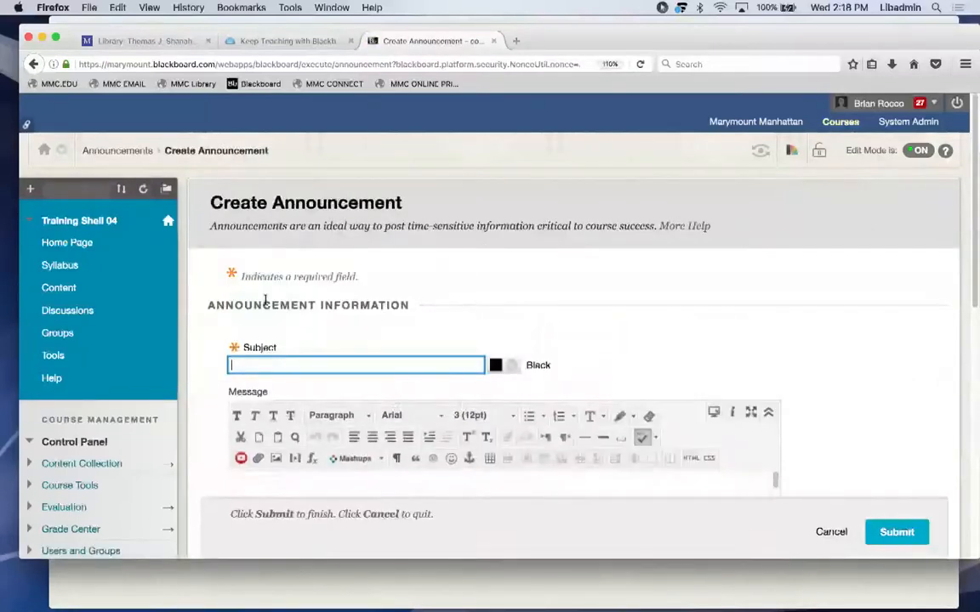
Enter subject 'Hello Class!' and message 'I have upload the revised syllabus., IY can ge accessed via Sykkabus'.
{"action": "type", "text": "Hello "}
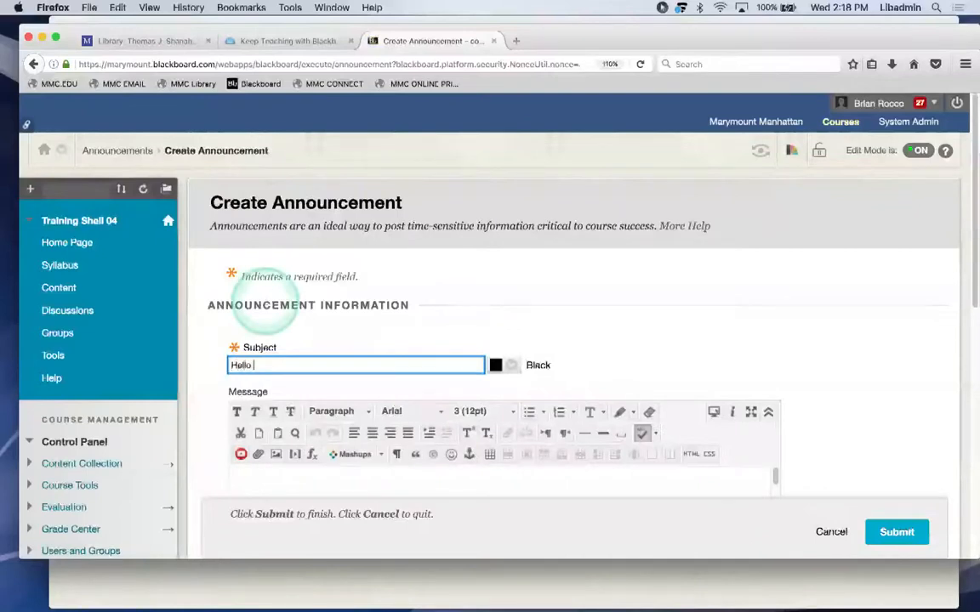
{"action": "type", "text": "Class!"}
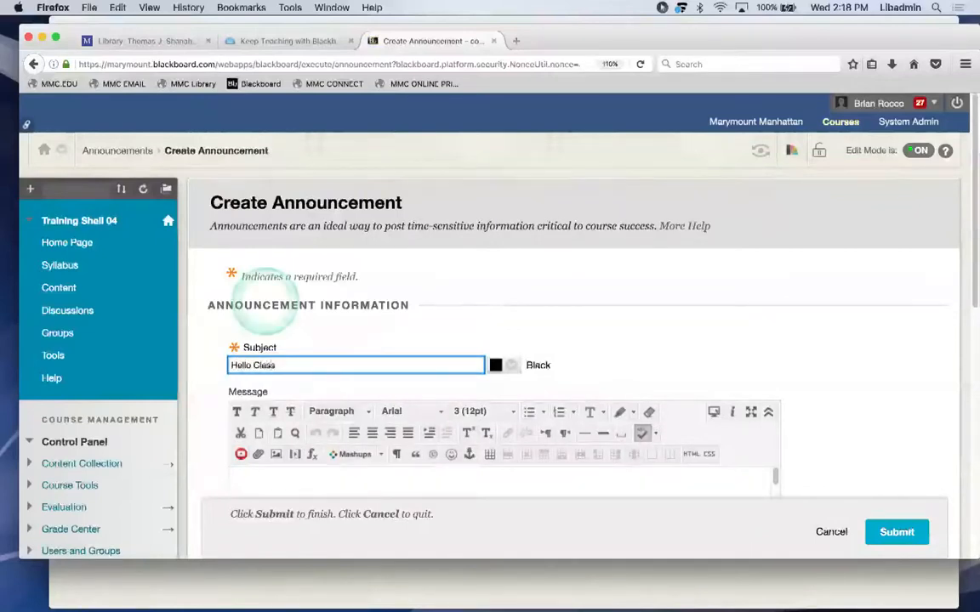
{"action": "left_click", "coordinate": [271, 478]}
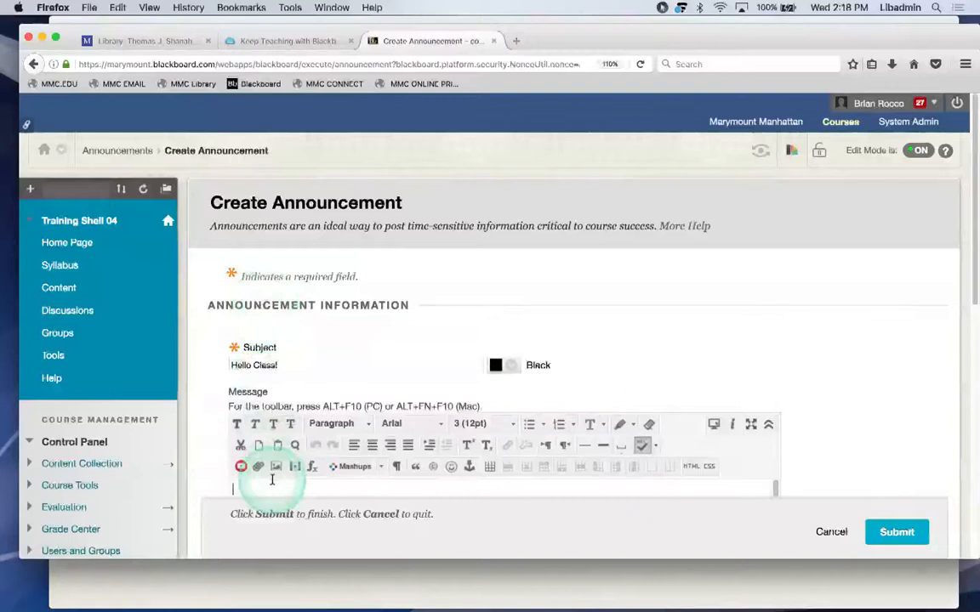
{"action": "type", "text": "I have upload"}
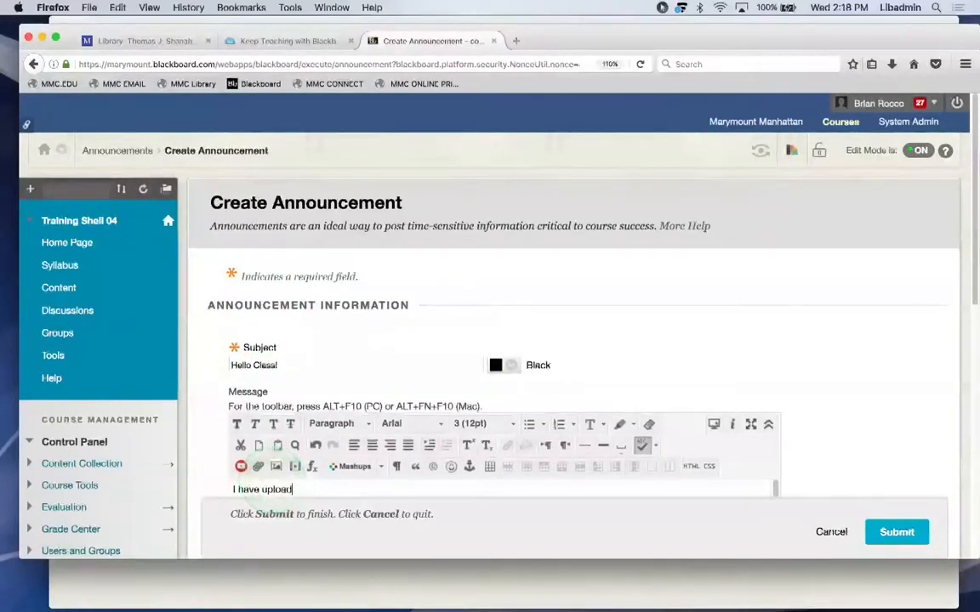
{"action": "type", "text": " the revised sylla"}
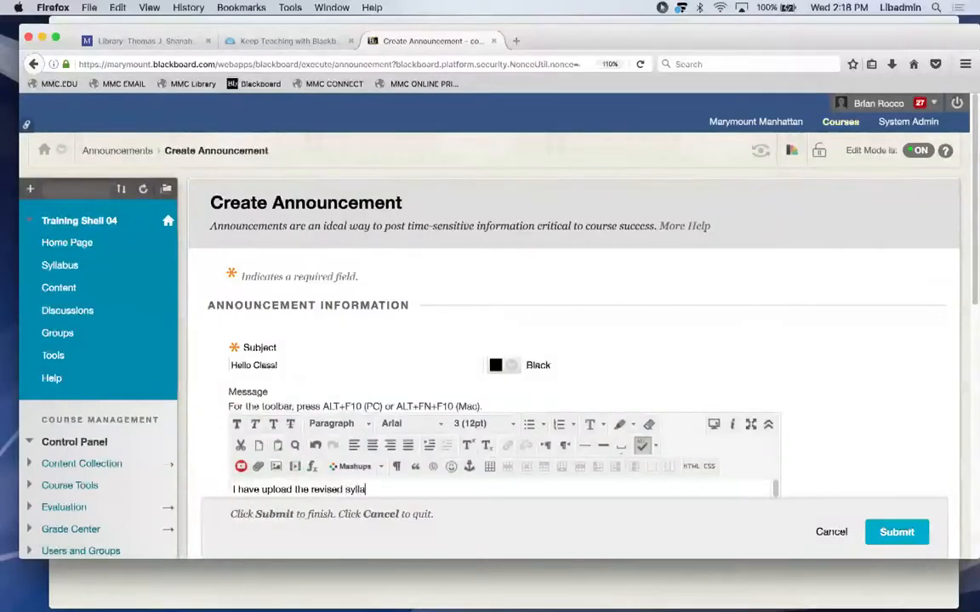
{"action": "type", "text": "bus., IY "}
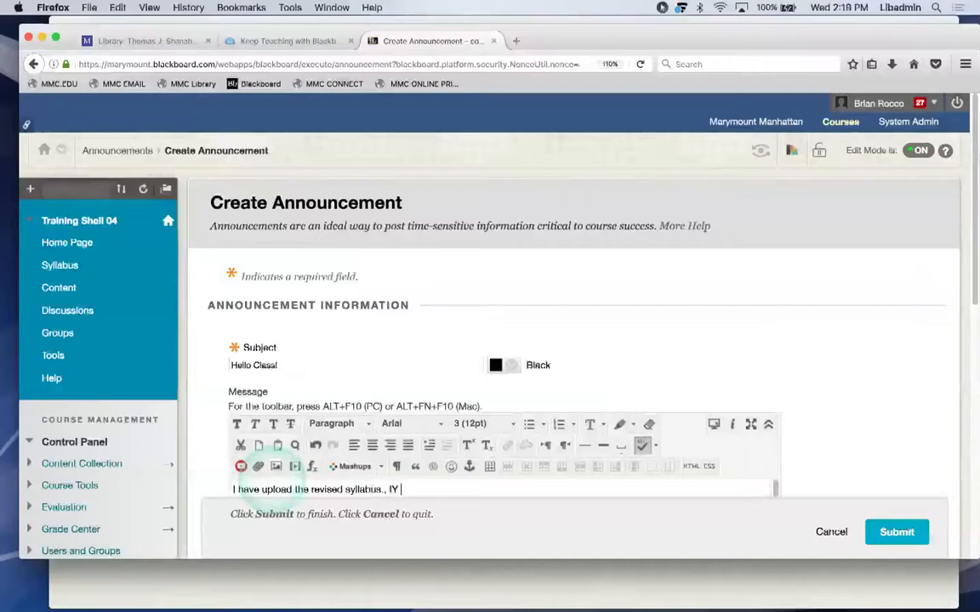
{"action": "type", "text": "can ge acce"}
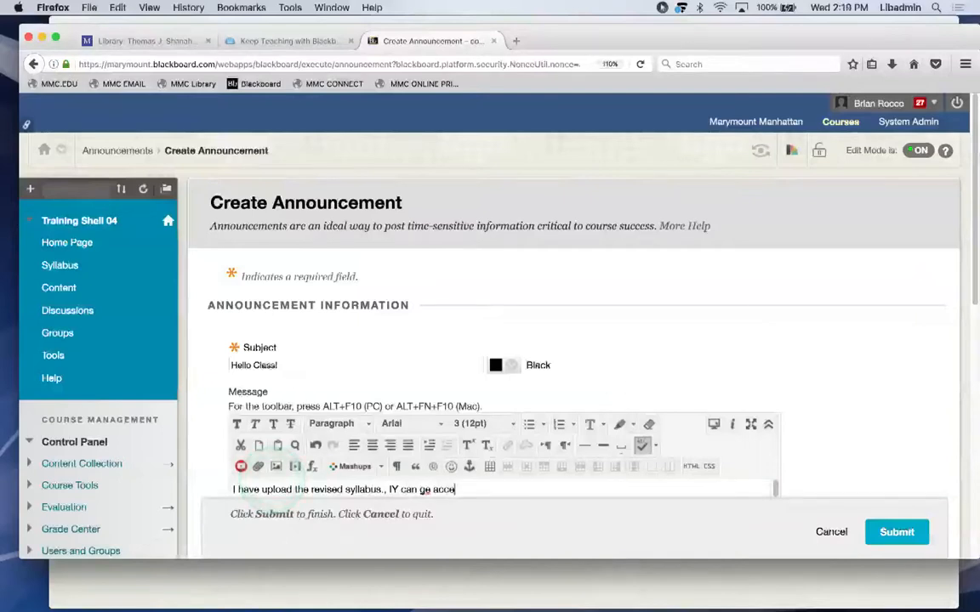
{"action": "type", "text": "ssed via "}
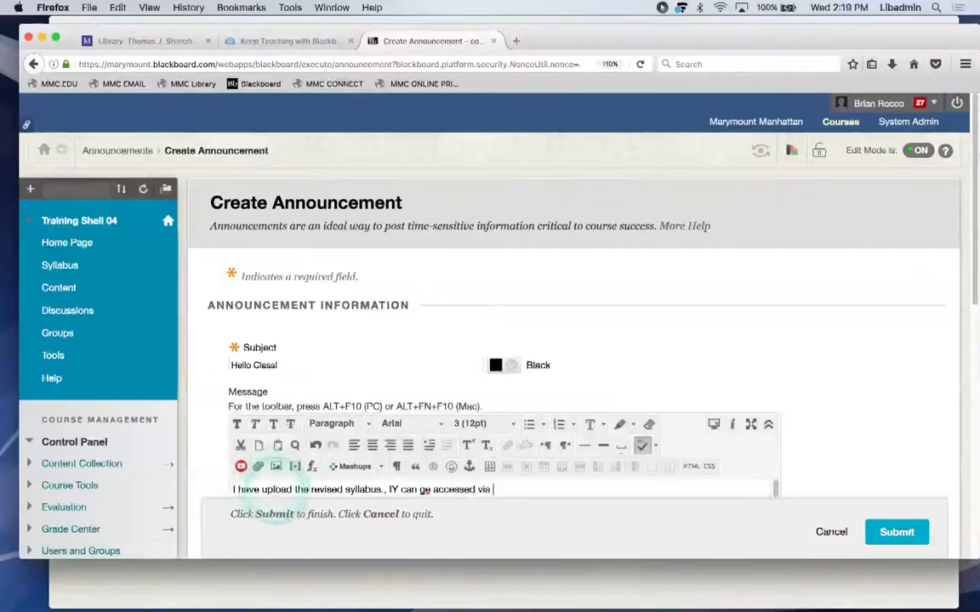
{"action": "type", "text": "Sykkabus"}
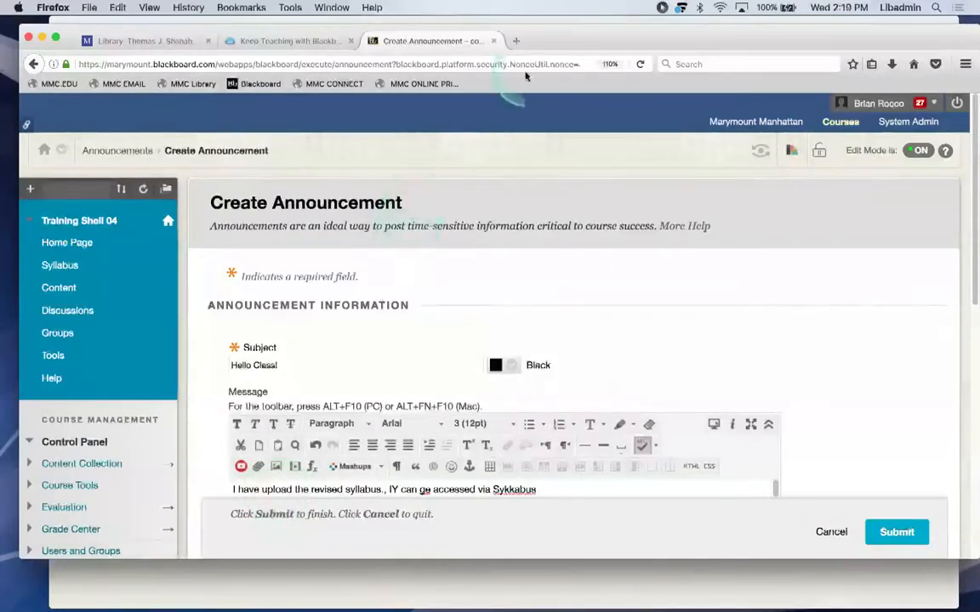
{"action": "left_click_drag", "start_coordinate": [565, 37], "coordinate": [568, 29]}
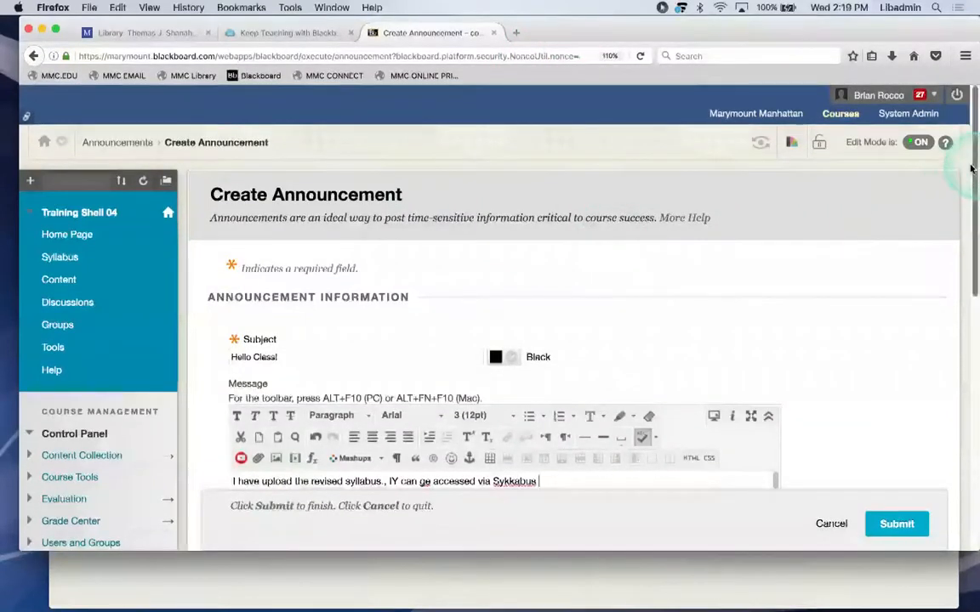
Tick 'Send a copy of this announcement immediately' and submit the Hello Class! announcement.
{"action": "scroll", "coordinate": [969, 204], "scroll_direction": "down", "scroll_amount": 3}
{"action": "scroll", "coordinate": [959, 255], "scroll_direction": "down", "scroll_amount": 5}
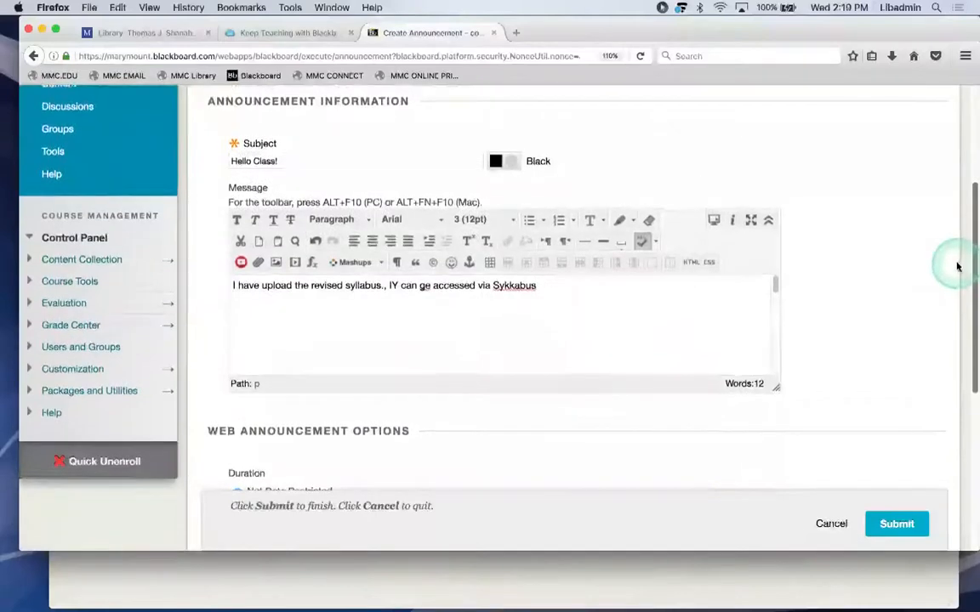
{"action": "scroll", "coordinate": [952, 281], "scroll_direction": "up", "scroll_amount": 5}
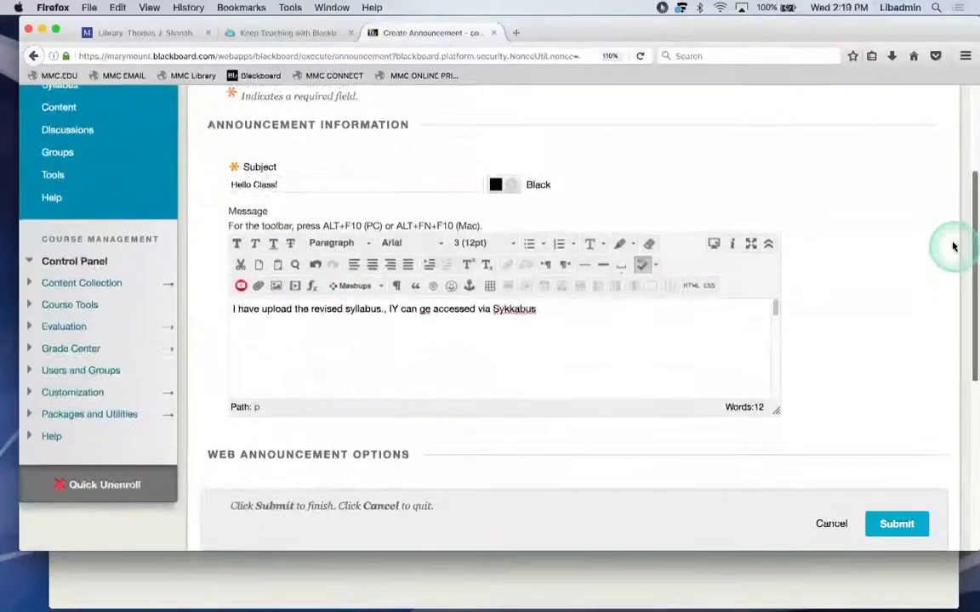
{"action": "scroll", "coordinate": [944, 239], "scroll_direction": "down", "scroll_amount": 2}
{"action": "scroll", "coordinate": [944, 259], "scroll_direction": "down", "scroll_amount": 7}
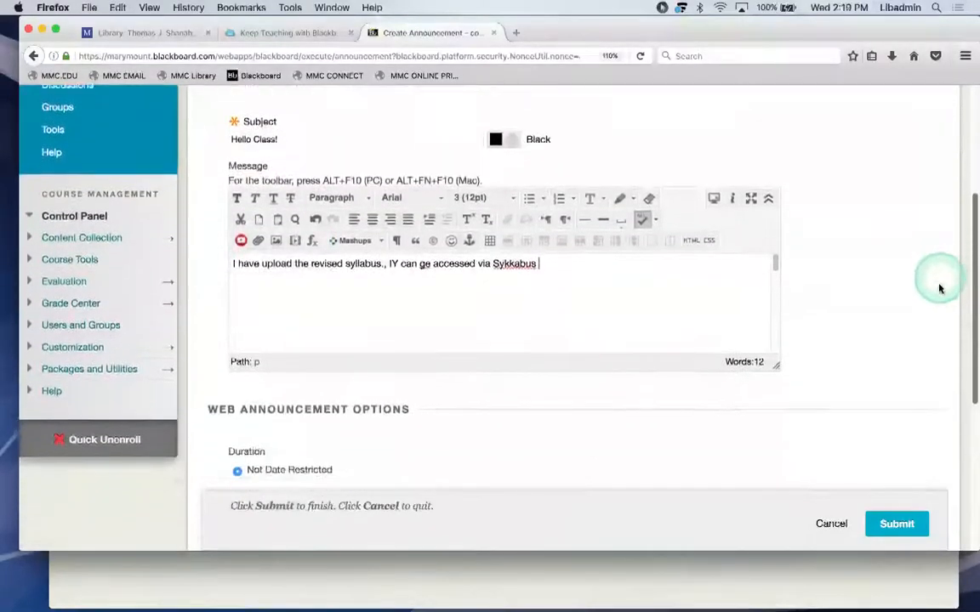
{"action": "scroll", "coordinate": [920, 381], "scroll_direction": "down", "scroll_amount": 1}
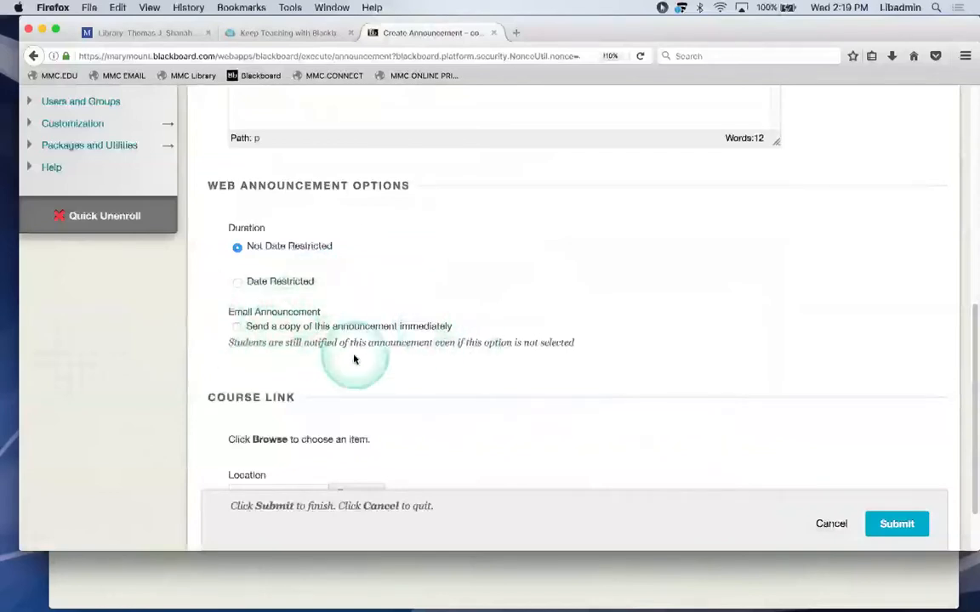
{"action": "left_click", "coordinate": [238, 329]}
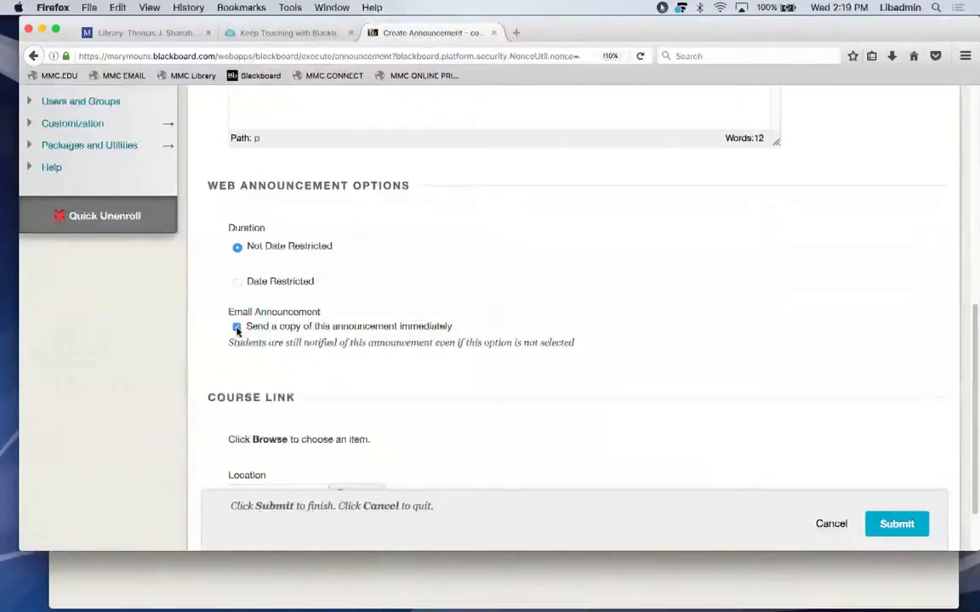
{"action": "left_click", "coordinate": [518, 332]}
{"action": "scroll", "coordinate": [519, 334], "scroll_direction": "down", "scroll_amount": 2}
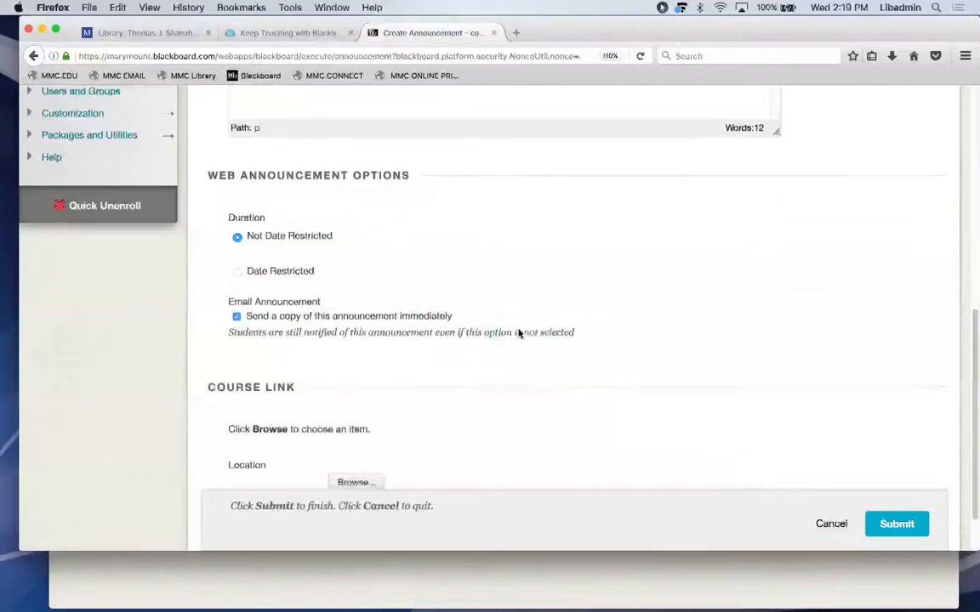
{"action": "left_click", "coordinate": [898, 500]}
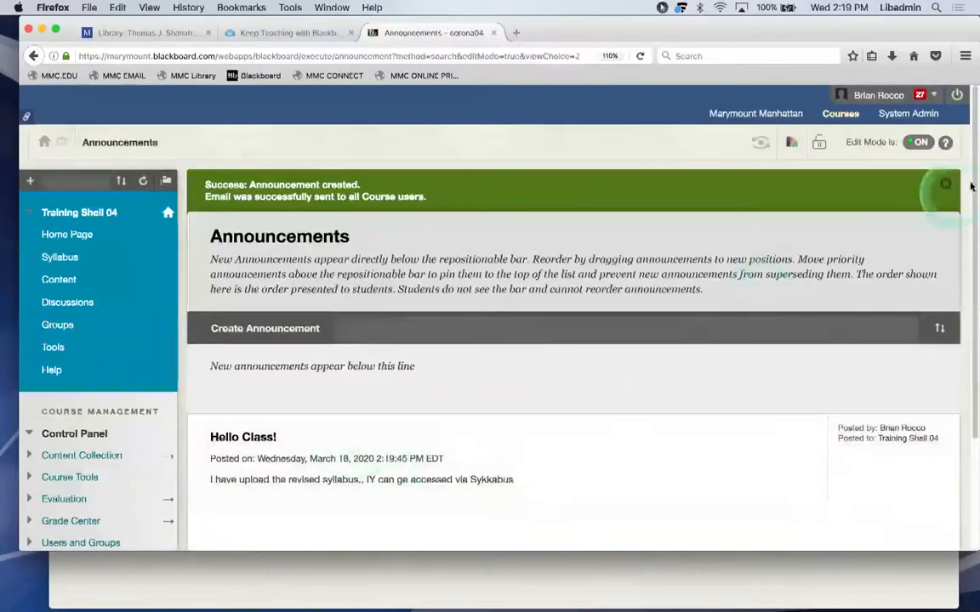
{"action": "left_click_drag", "start_coordinate": [970, 178], "coordinate": [966, 221]}
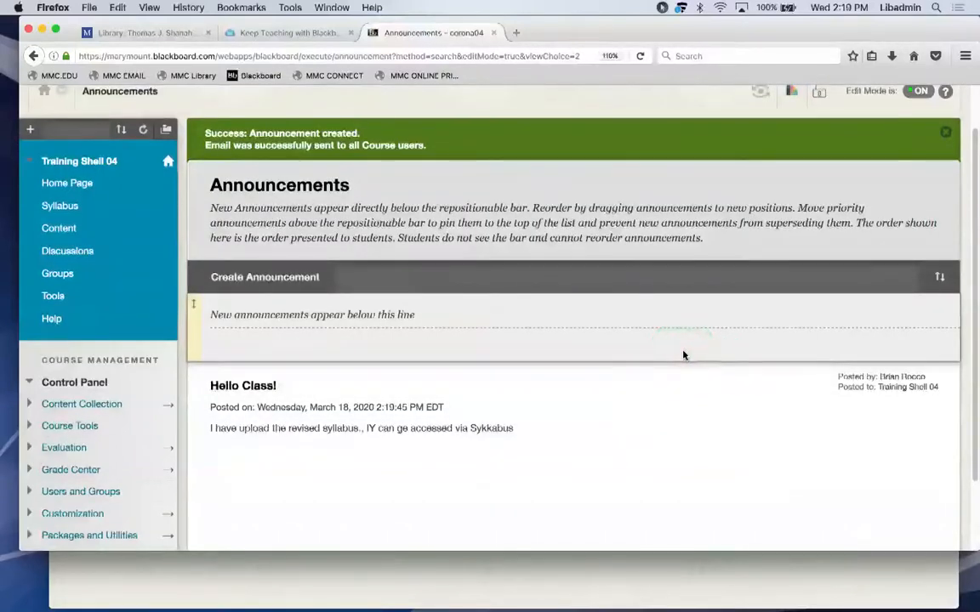
{"action": "left_click", "coordinate": [448, 426]}
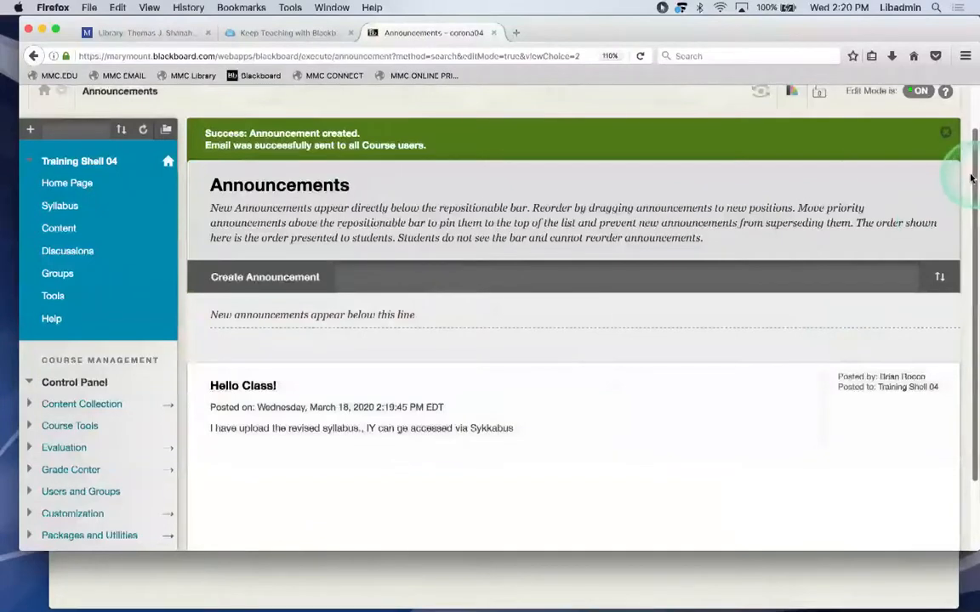
{"action": "scroll", "coordinate": [968, 161], "scroll_direction": "up", "scroll_amount": 2}
{"action": "left_click", "coordinate": [919, 119]}
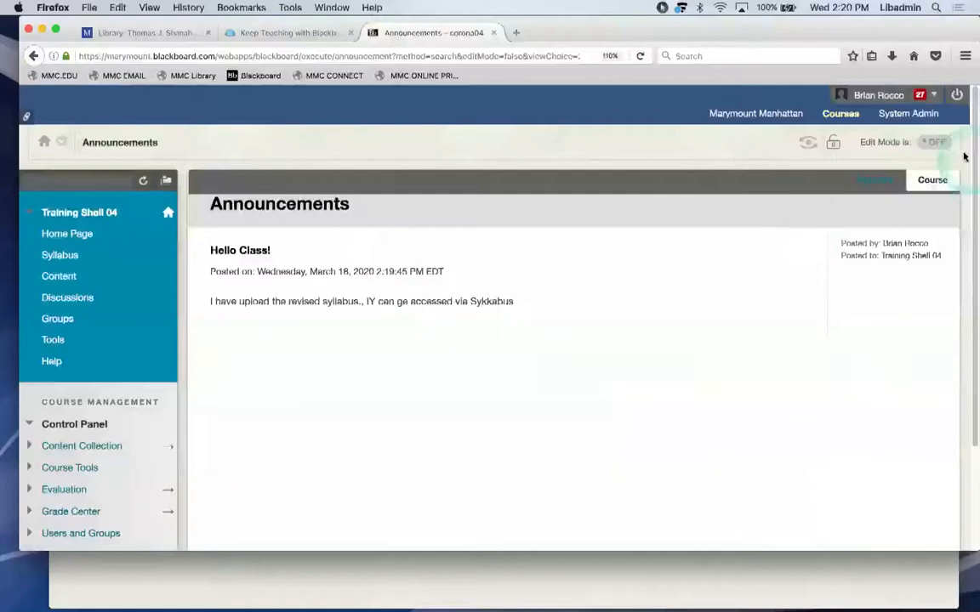
{"action": "left_click", "coordinate": [931, 142]}
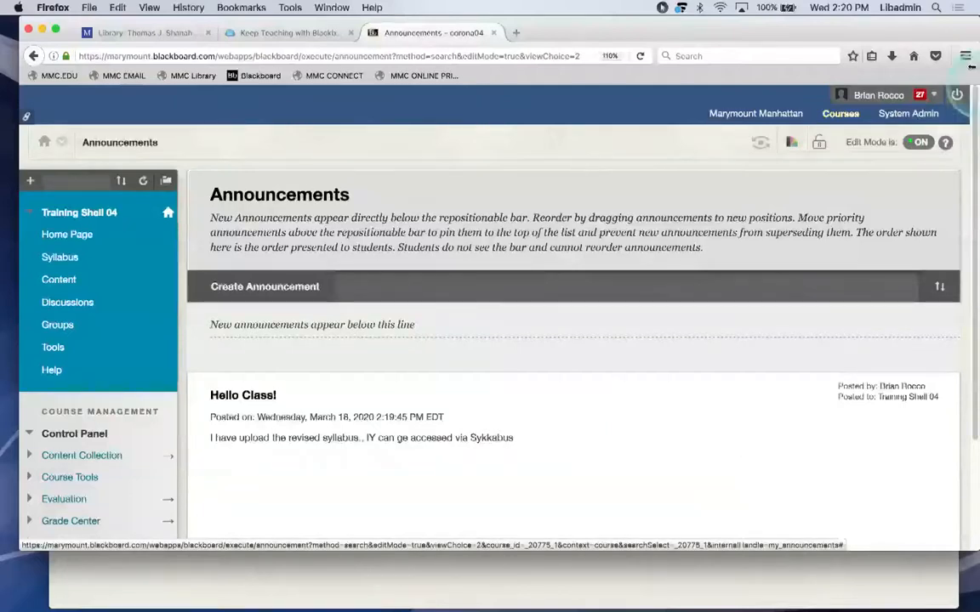
{"action": "scroll", "coordinate": [972, 151], "scroll_direction": "down", "scroll_amount": 1}
{"action": "left_click_drag", "start_coordinate": [970, 153], "coordinate": [969, 197]}
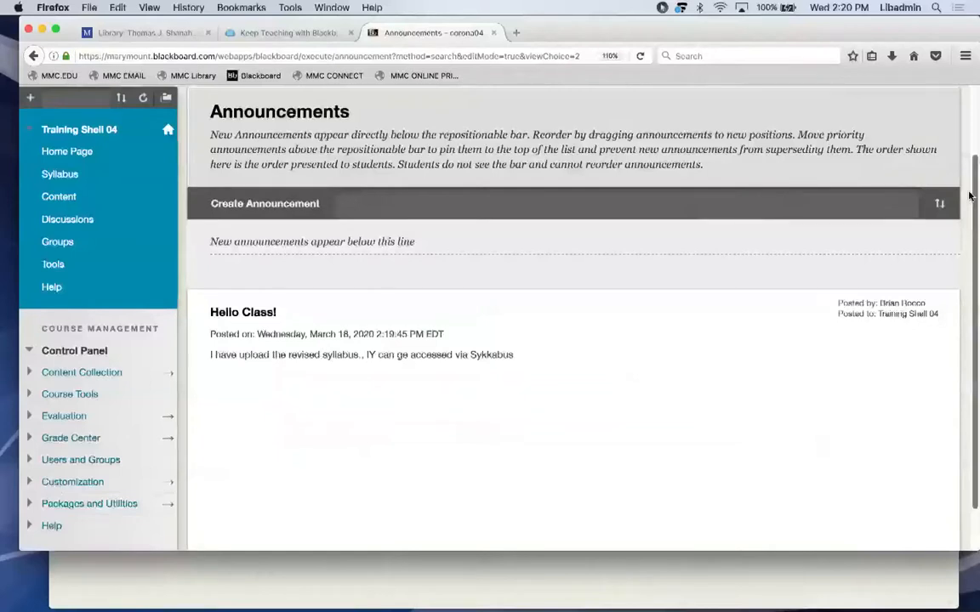
{"action": "left_click_drag", "start_coordinate": [969, 195], "coordinate": [971, 128]}
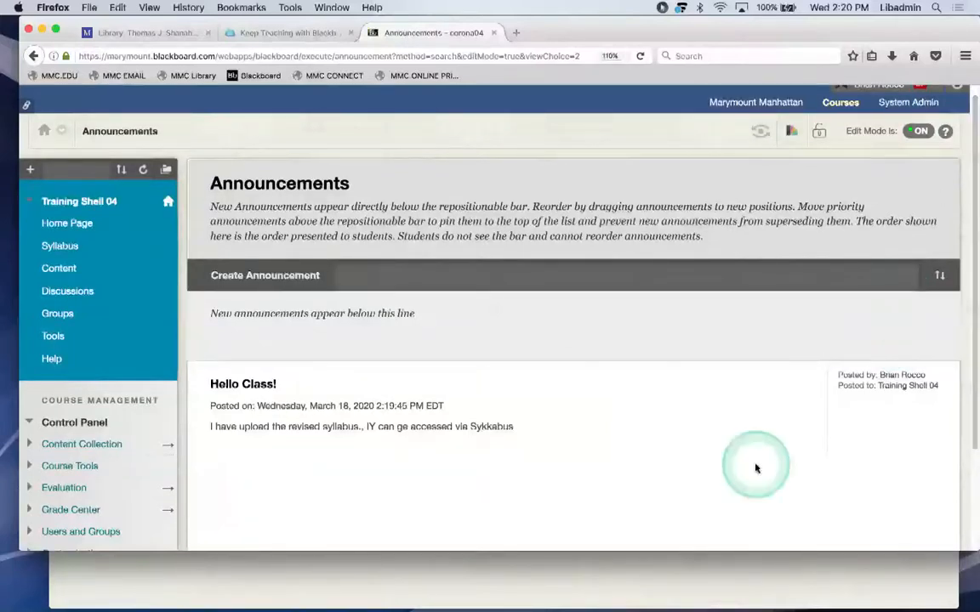
{"action": "scroll", "coordinate": [755, 468], "scroll_direction": "down", "scroll_amount": 2}
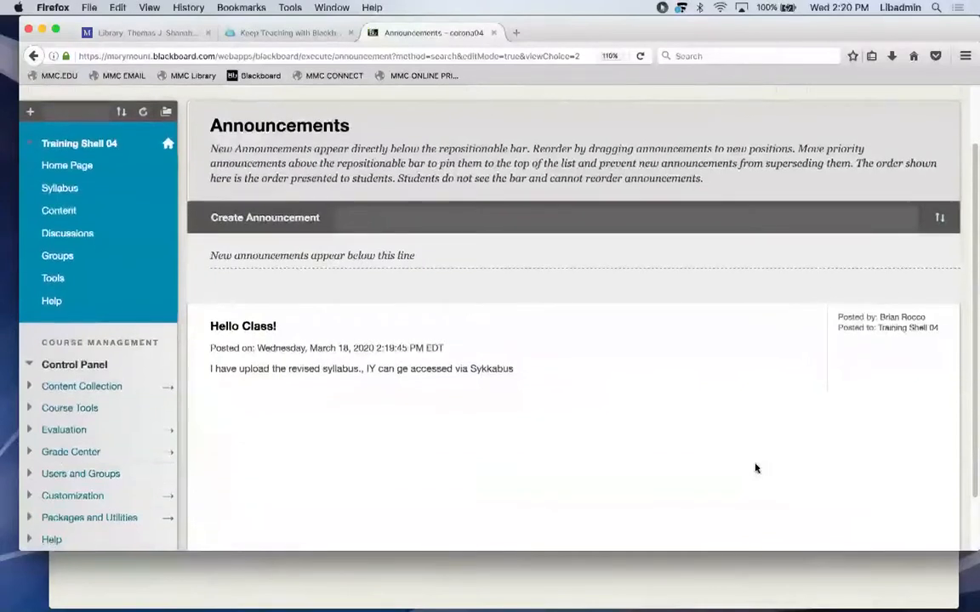
{"action": "scroll", "coordinate": [755, 469], "scroll_direction": "up", "scroll_amount": 2}
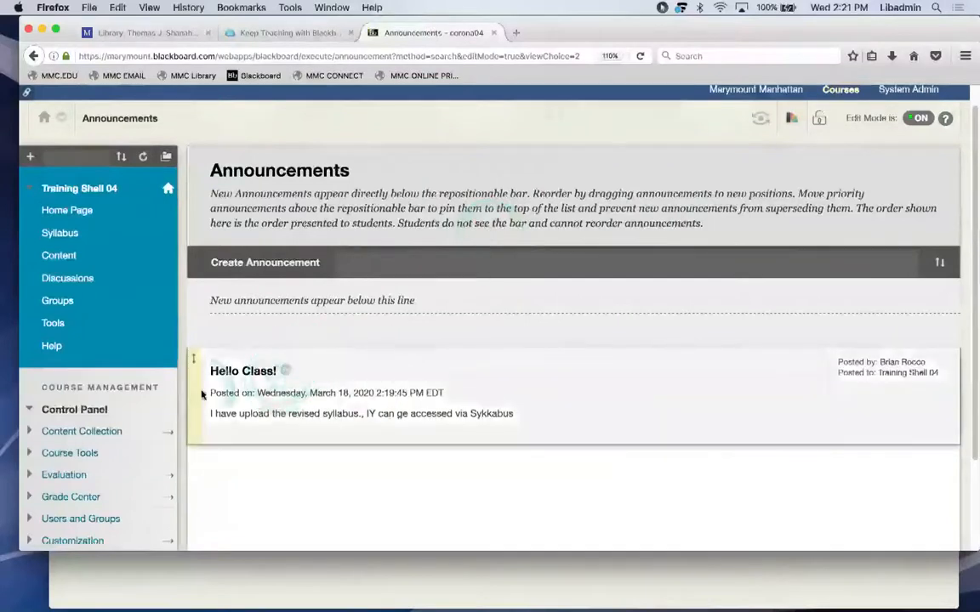
Expand Course Tools in the Control Panel and go to Send Email.
{"action": "left_click", "coordinate": [84, 413]}
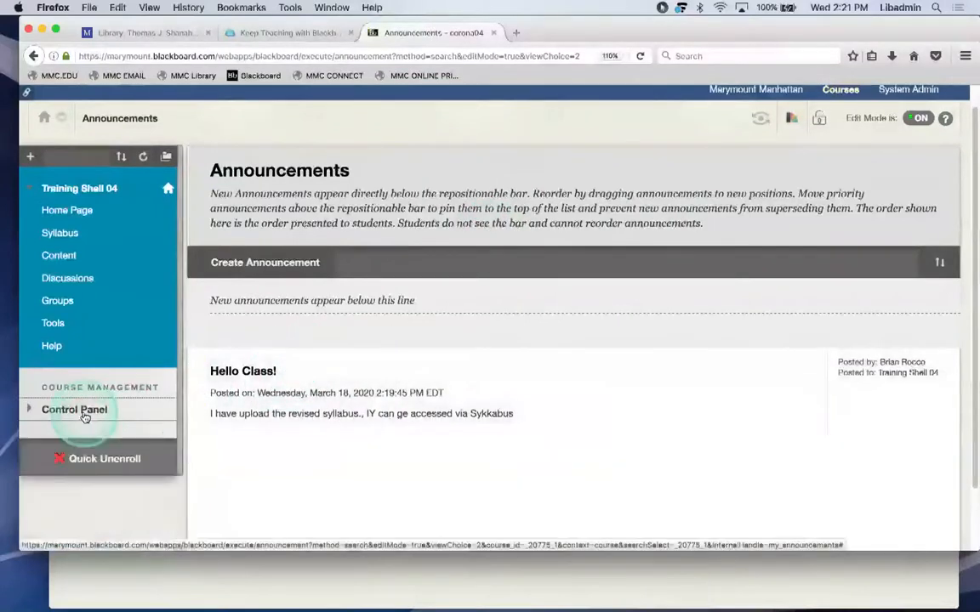
{"action": "left_click", "coordinate": [75, 410]}
{"action": "scroll", "coordinate": [85, 417], "scroll_direction": "down", "scroll_amount": 1}
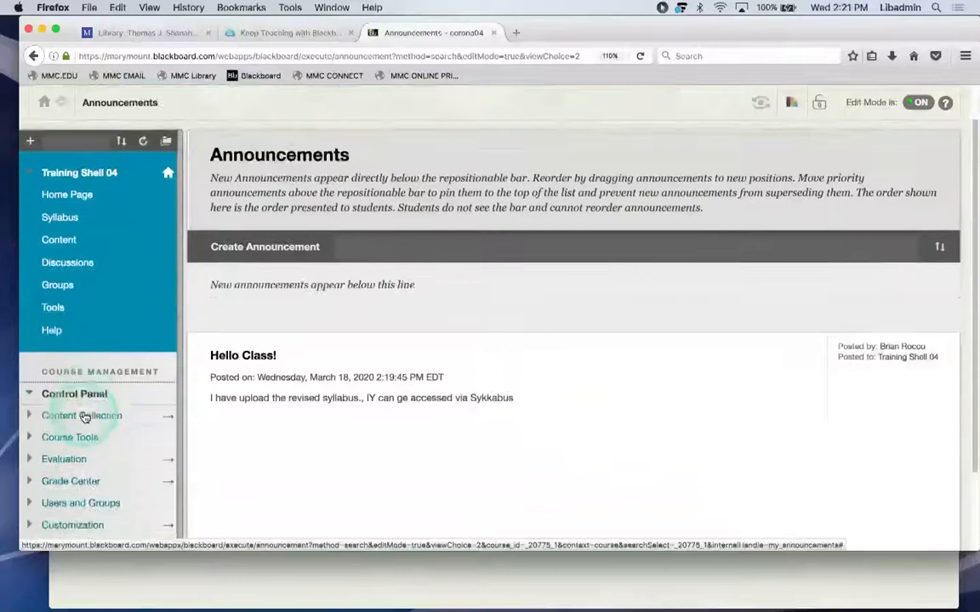
{"action": "scroll", "coordinate": [85, 418], "scroll_direction": "down", "scroll_amount": 3}
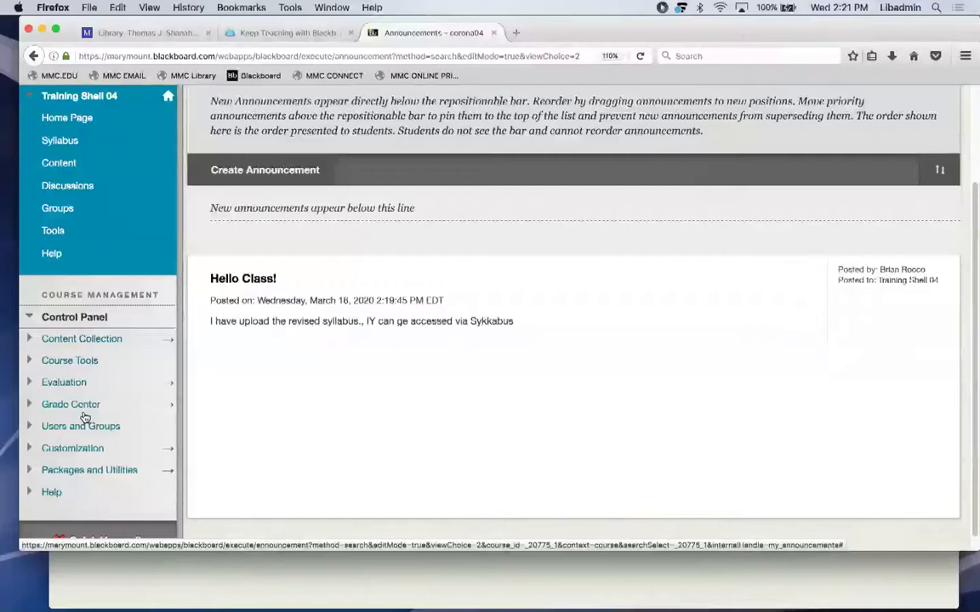
{"action": "left_click", "coordinate": [65, 367]}
{"action": "left_click", "coordinate": [67, 362]}
{"action": "left_click", "coordinate": [65, 364]}
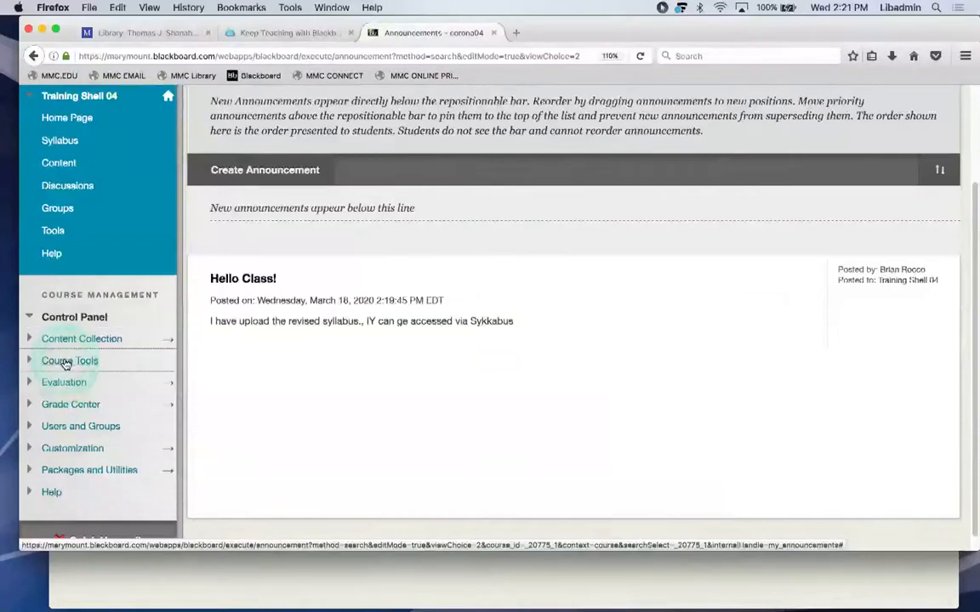
{"action": "scroll", "coordinate": [90, 436], "scroll_direction": "down", "scroll_amount": 1}
{"action": "scroll", "coordinate": [90, 436], "scroll_direction": "down", "scroll_amount": 5}
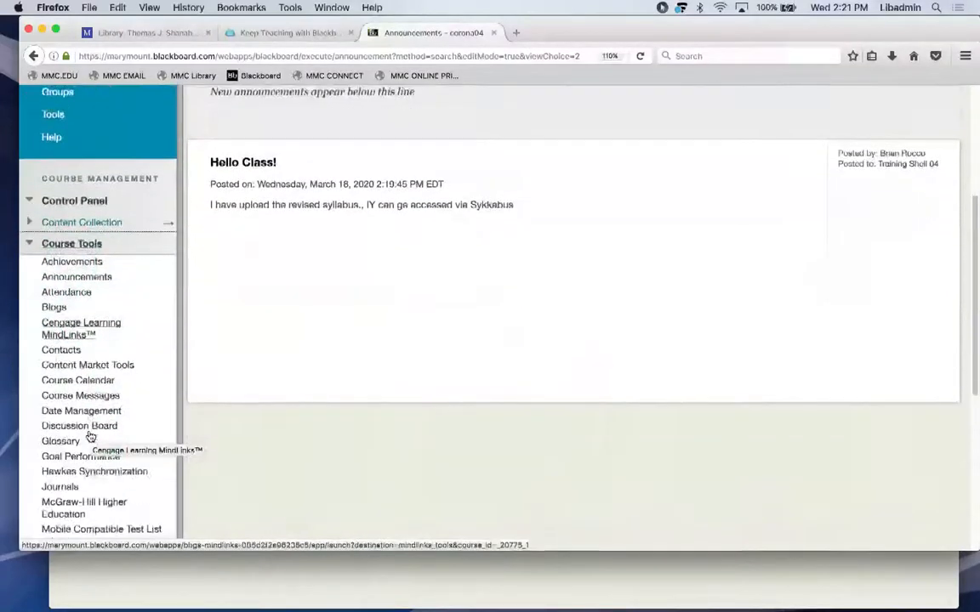
{"action": "left_click", "coordinate": [66, 467]}
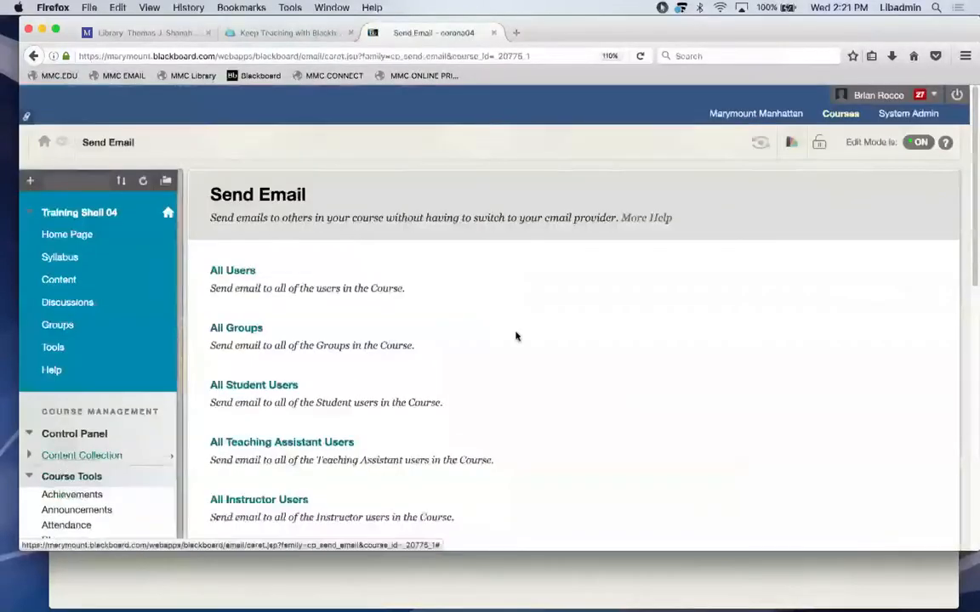
Choose All Users as the email's recipient group.
{"action": "left_click", "coordinate": [517, 338]}
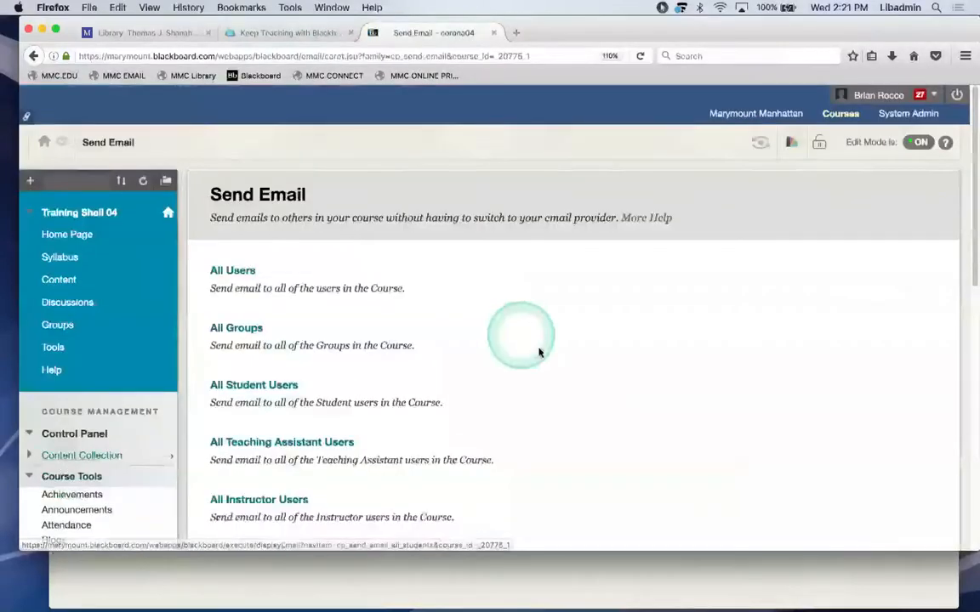
{"action": "left_click", "coordinate": [235, 271]}
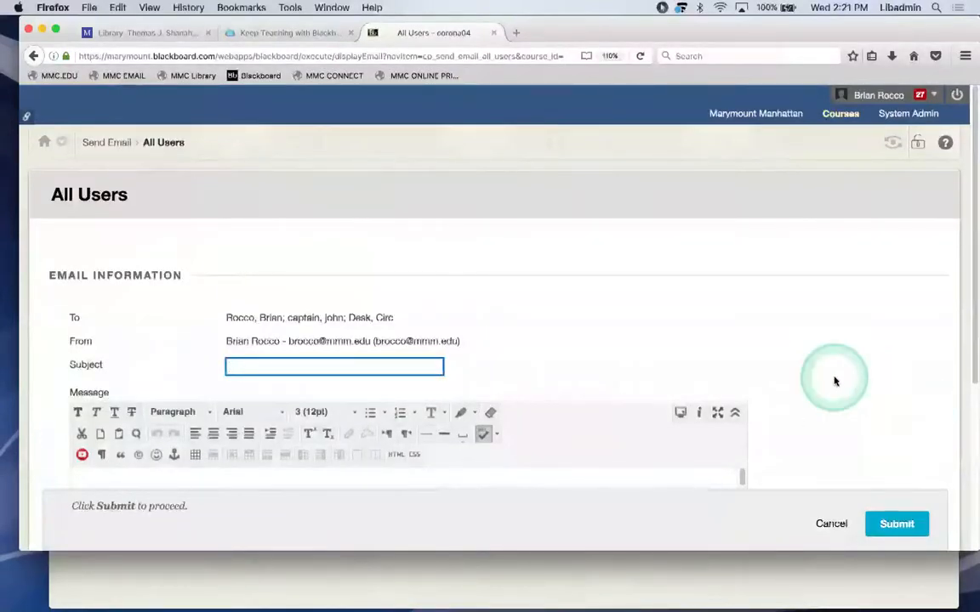
Enter subject 'Hello Class' and message text 'I ldemdjkdfkfk'.
{"action": "scroll", "coordinate": [834, 382], "scroll_direction": "down", "scroll_amount": 2}
{"action": "scroll", "coordinate": [834, 382], "scroll_direction": "up", "scroll_amount": 1}
{"action": "scroll", "coordinate": [834, 382], "scroll_direction": "down", "scroll_amount": 2}
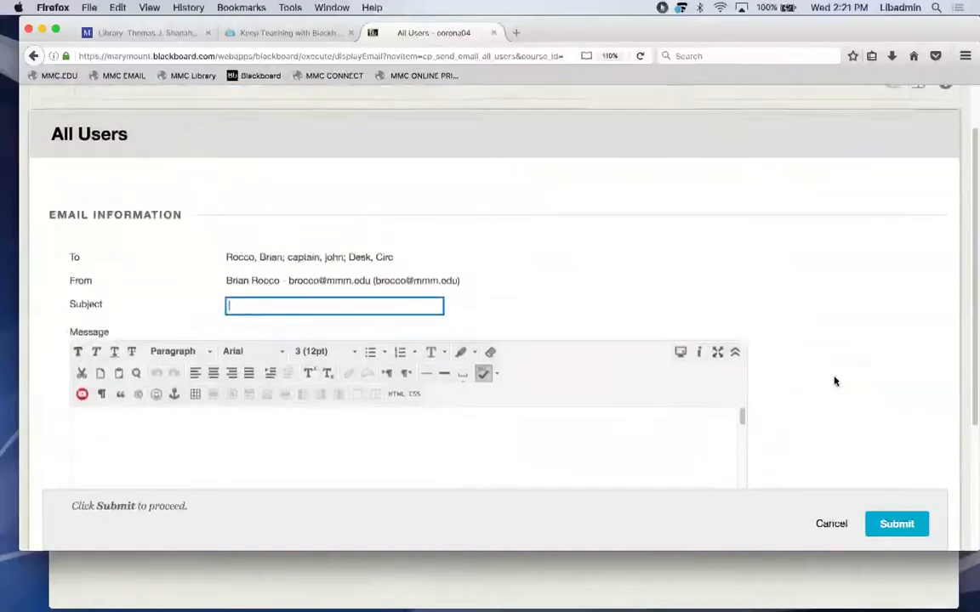
{"action": "scroll", "coordinate": [834, 382], "scroll_direction": "up", "scroll_amount": 1}
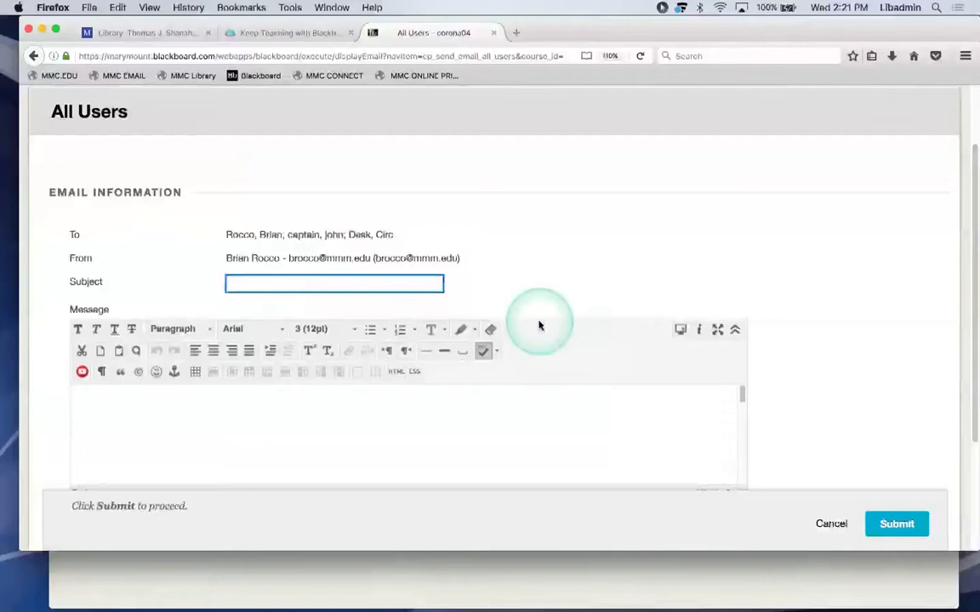
{"action": "type", "text": "Hello Cla"}
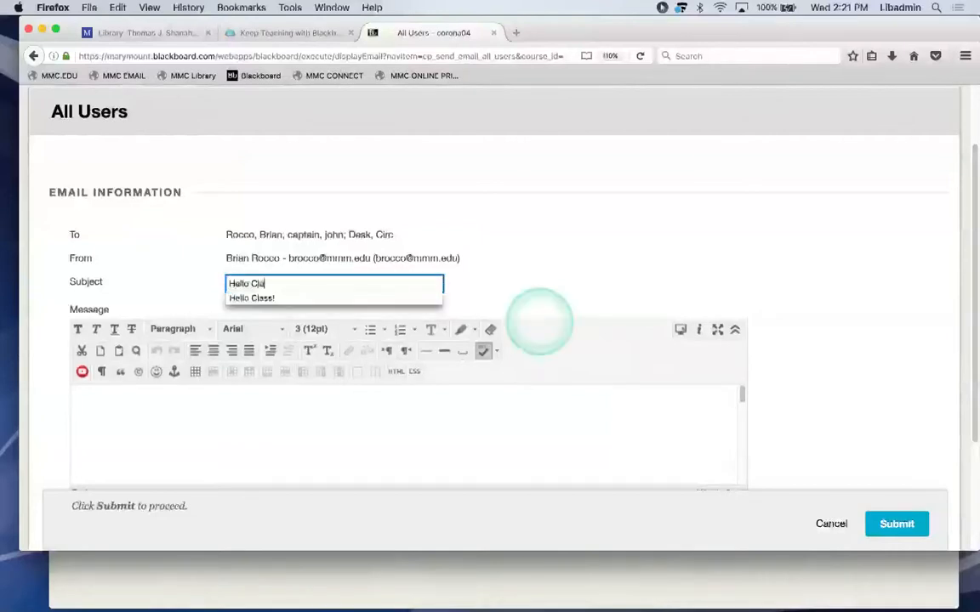
{"action": "type", "text": "ss"}
{"action": "left_click", "coordinate": [398, 430]}
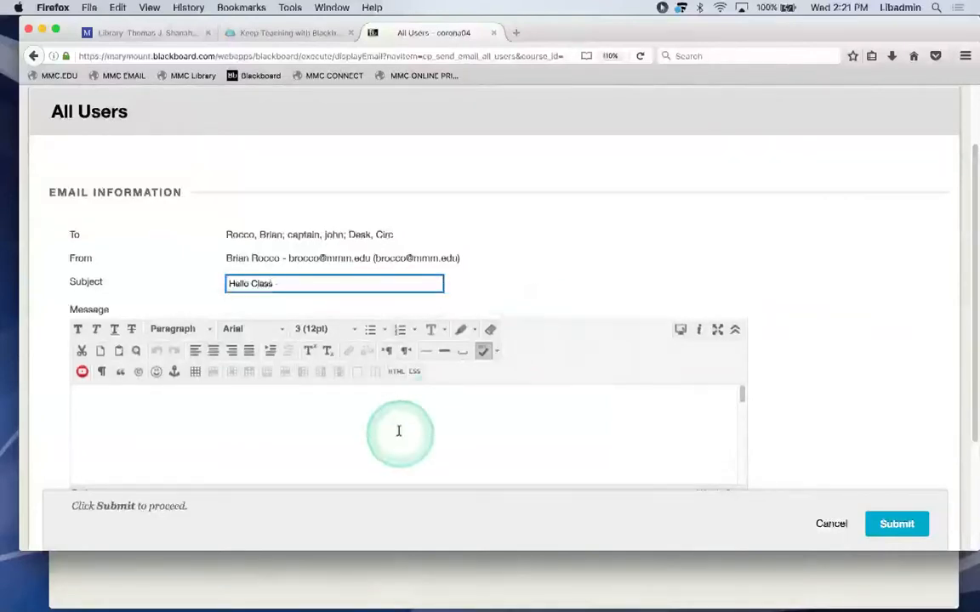
{"action": "type", "text": "I ldemdjkdfkfk"}
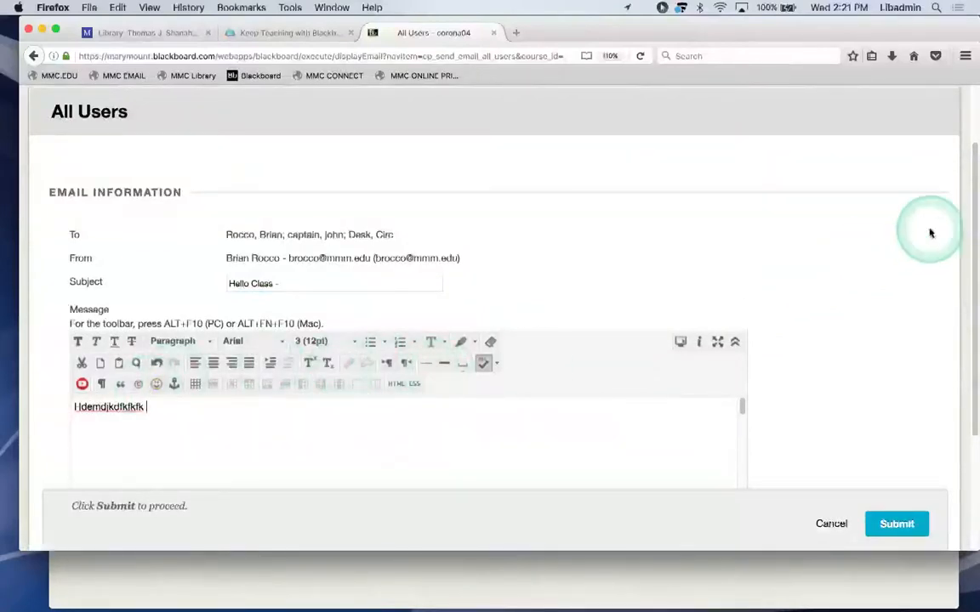
Submit the email to all course users and acknowledge the sent confirmation.
{"action": "left_click_drag", "start_coordinate": [971, 202], "coordinate": [955, 320]}
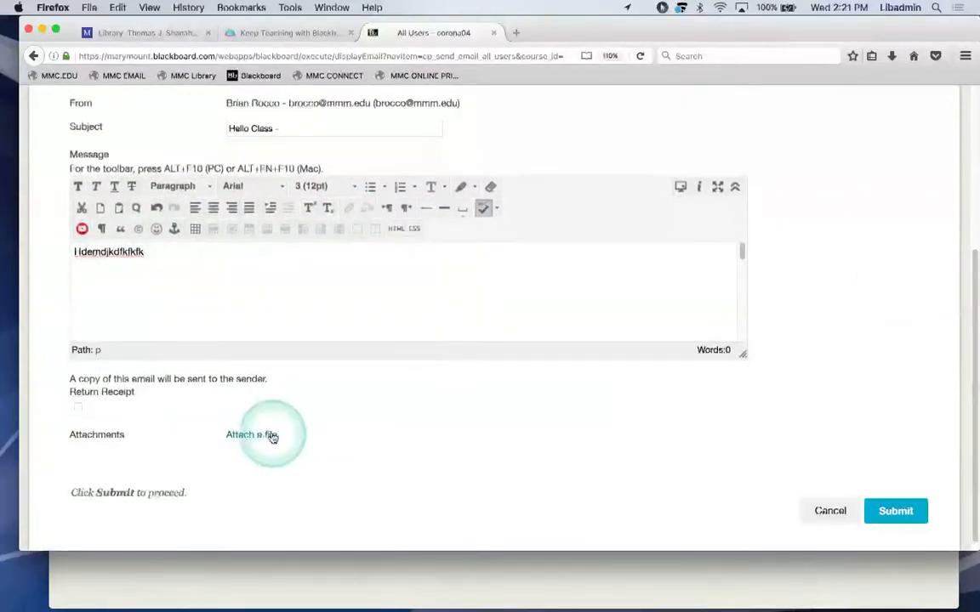
{"action": "left_click", "coordinate": [270, 436]}
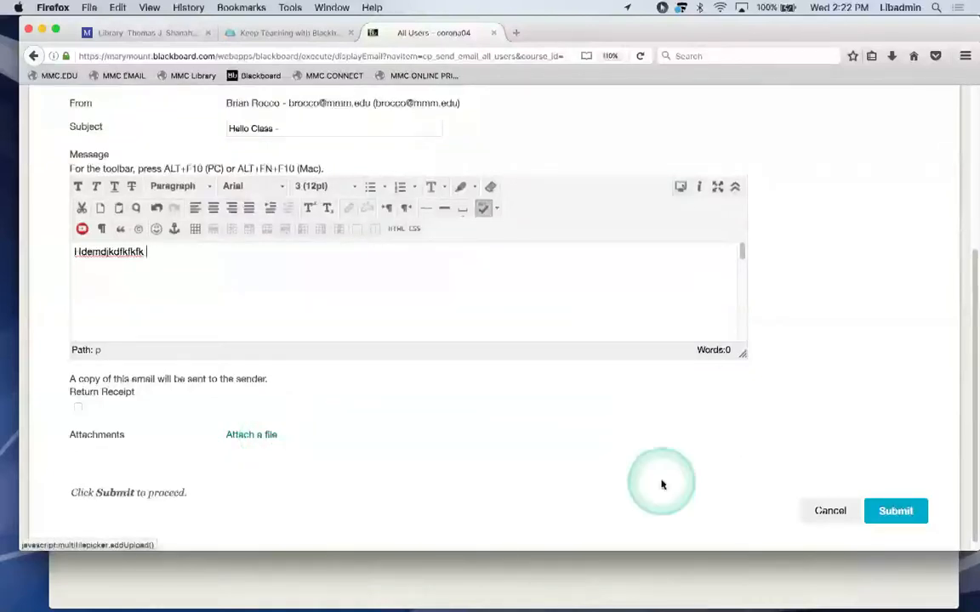
{"action": "left_click_drag", "start_coordinate": [972, 331], "coordinate": [966, 372]}
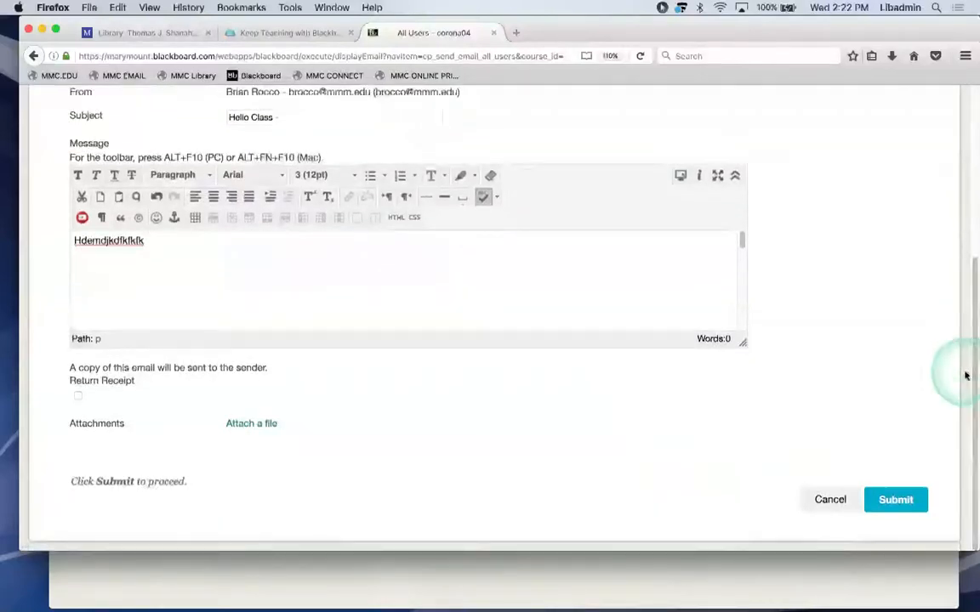
{"action": "left_click", "coordinate": [895, 500]}
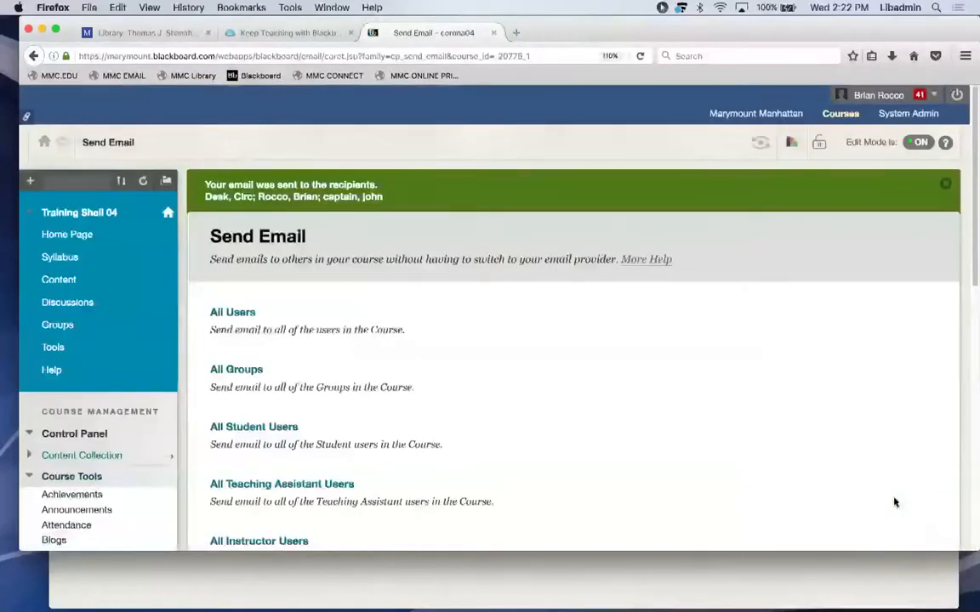
{"action": "left_click", "coordinate": [868, 463]}
Choose Single / Select Users from the Send Email recipient options.
{"action": "left_click_drag", "start_coordinate": [971, 158], "coordinate": [969, 271]}
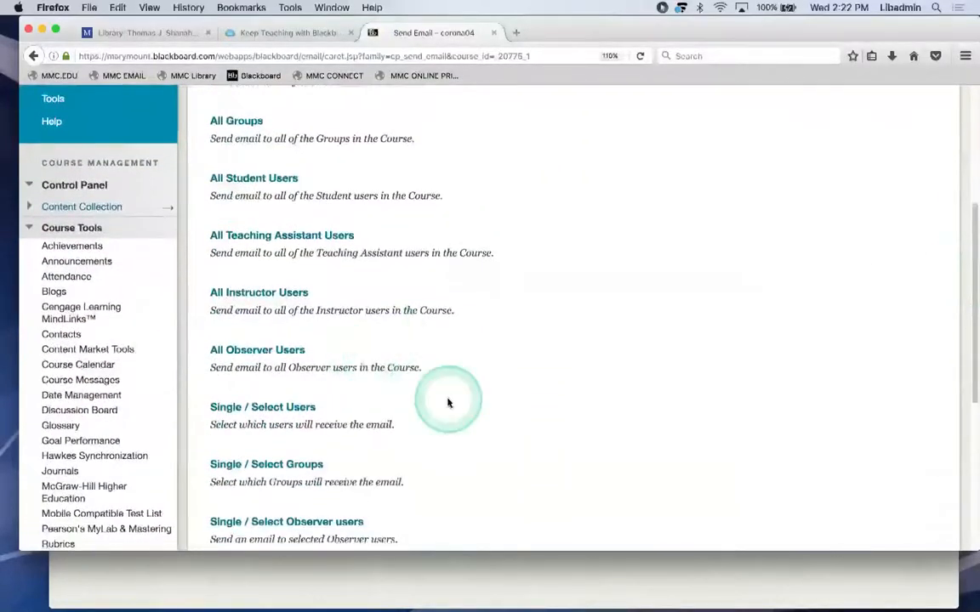
{"action": "left_click", "coordinate": [290, 409]}
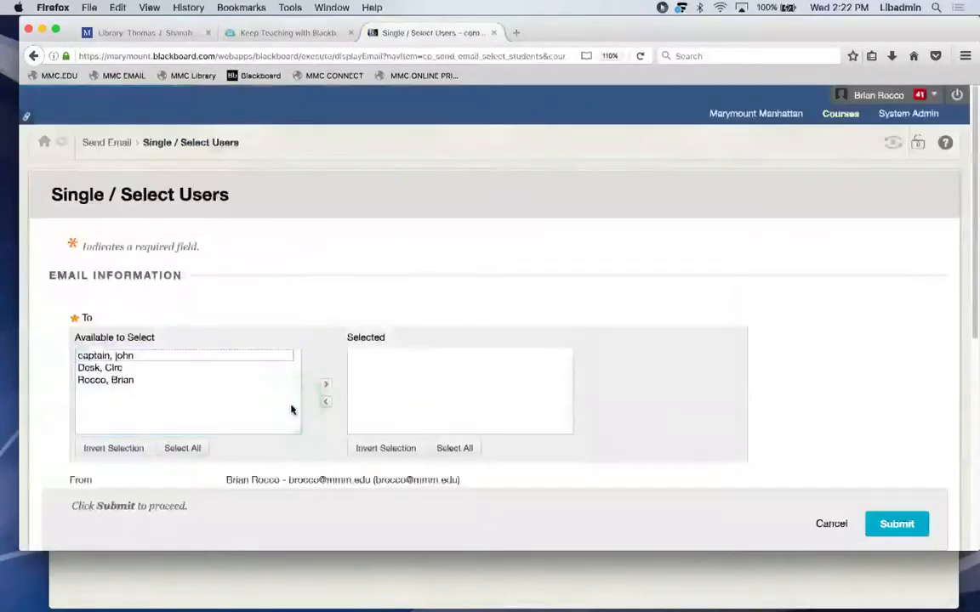
Move users in and out of the Selected list, leaving one, then cancel the email.
{"action": "left_click", "coordinate": [113, 367]}
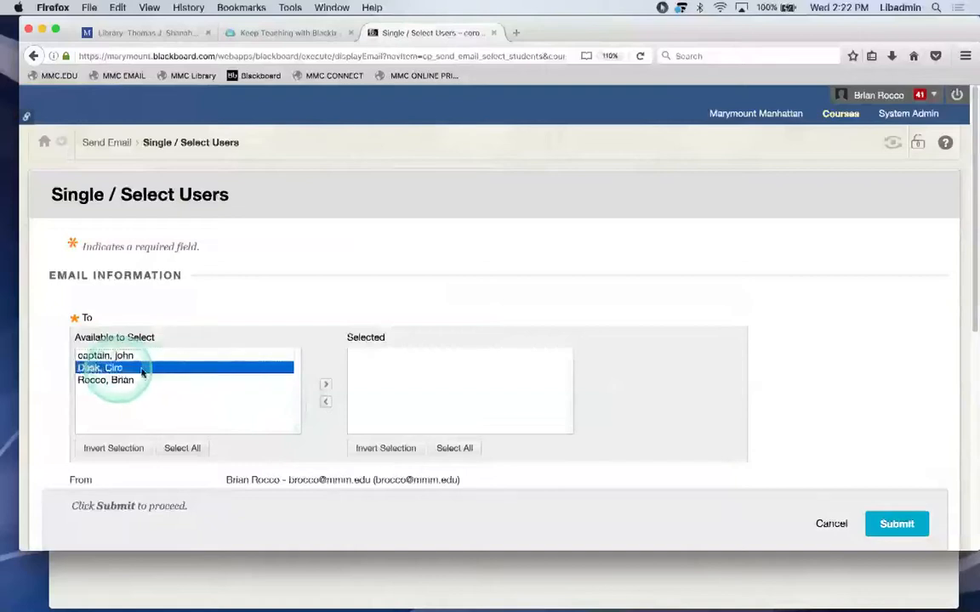
{"action": "left_click", "coordinate": [325, 383]}
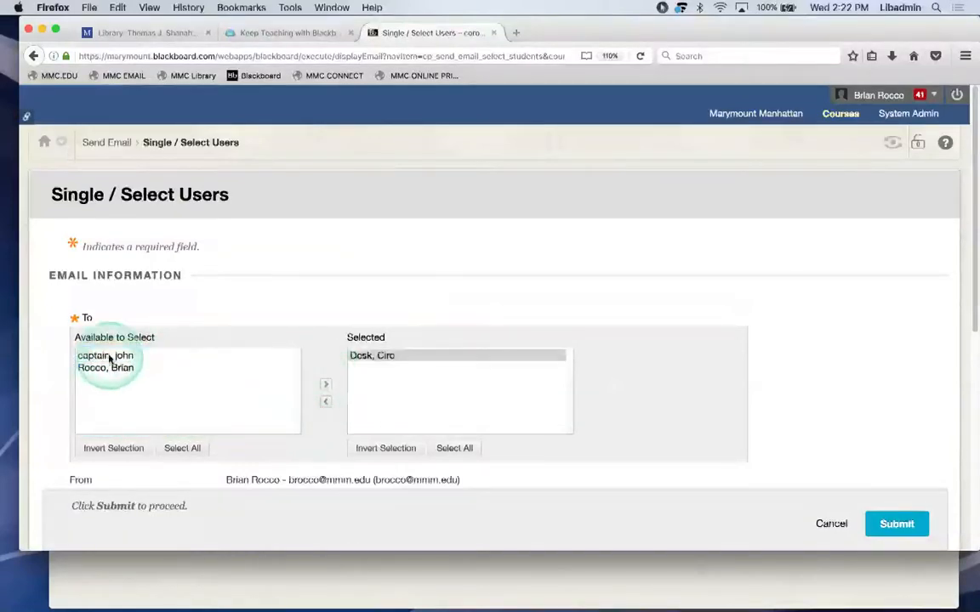
{"action": "left_click", "coordinate": [109, 357]}
{"action": "left_click", "coordinate": [325, 386]}
{"action": "left_click", "coordinate": [325, 387]}
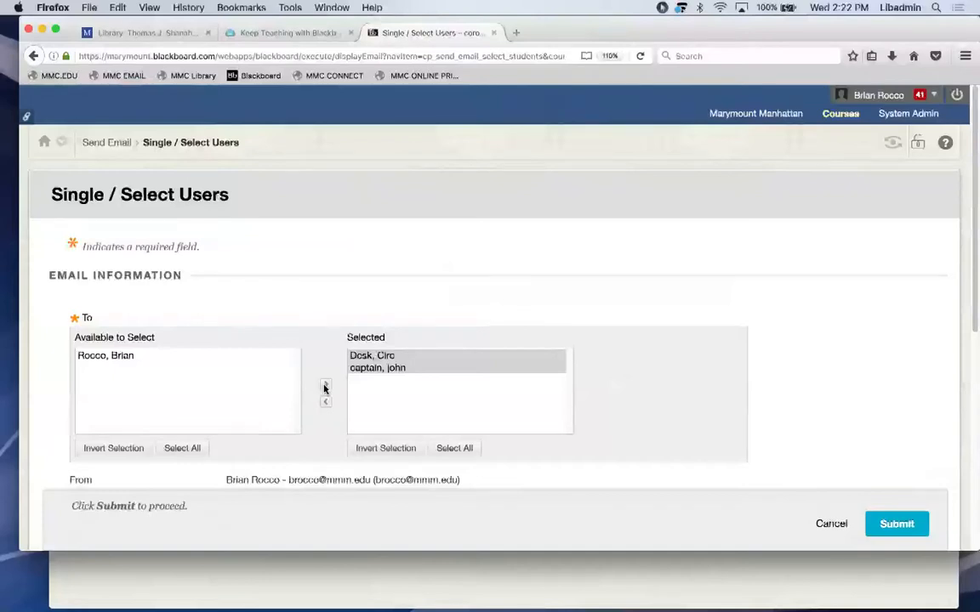
{"action": "left_click", "coordinate": [325, 401]}
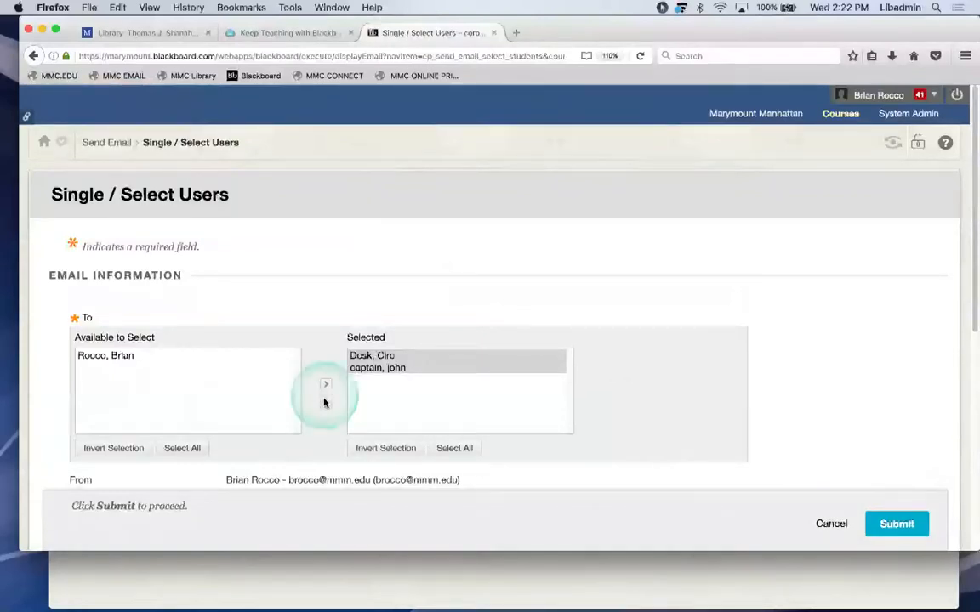
{"action": "left_click", "coordinate": [325, 400]}
{"action": "left_click", "coordinate": [190, 357]}
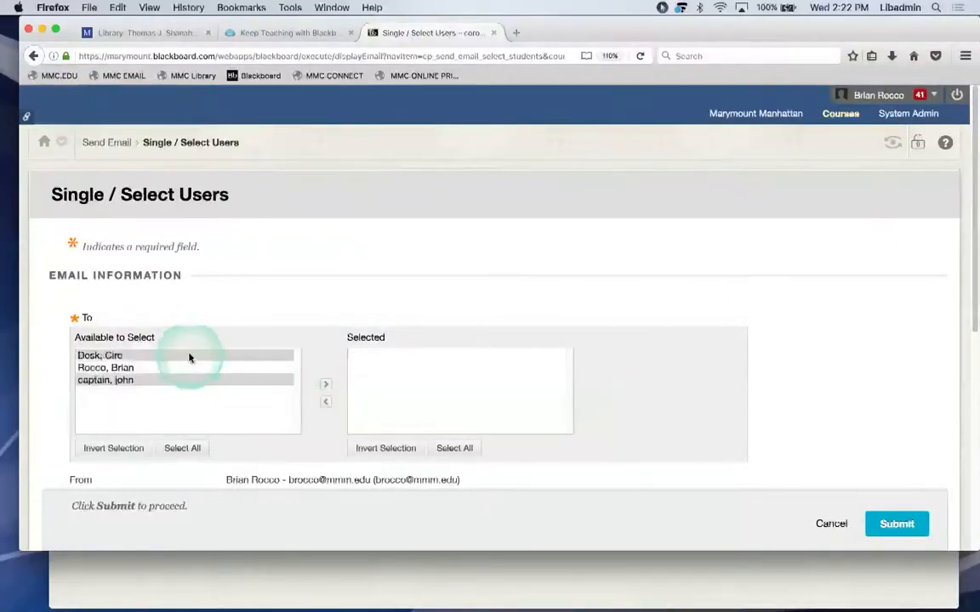
{"action": "left_click", "coordinate": [325, 384]}
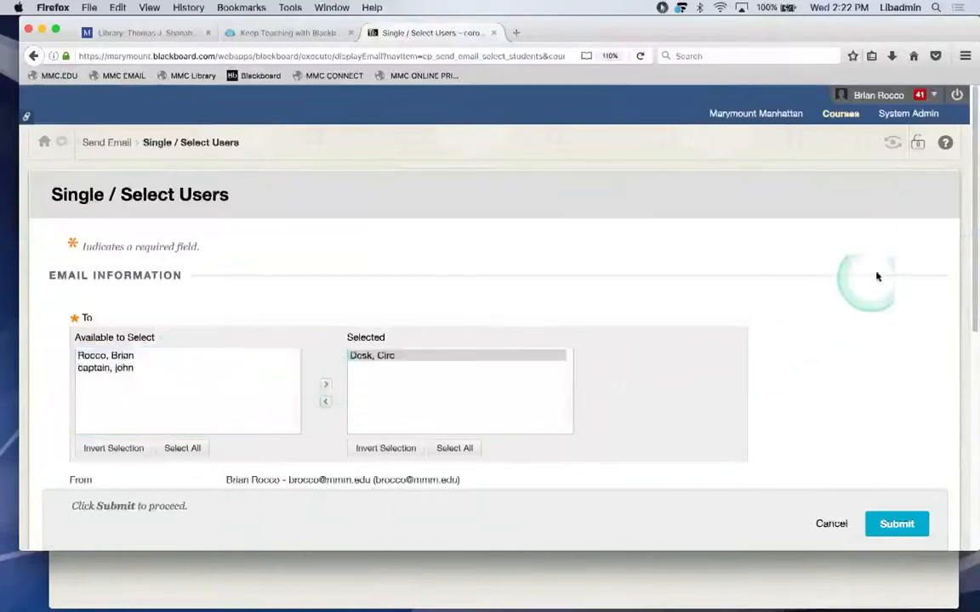
{"action": "left_click_drag", "start_coordinate": [973, 230], "coordinate": [944, 367]}
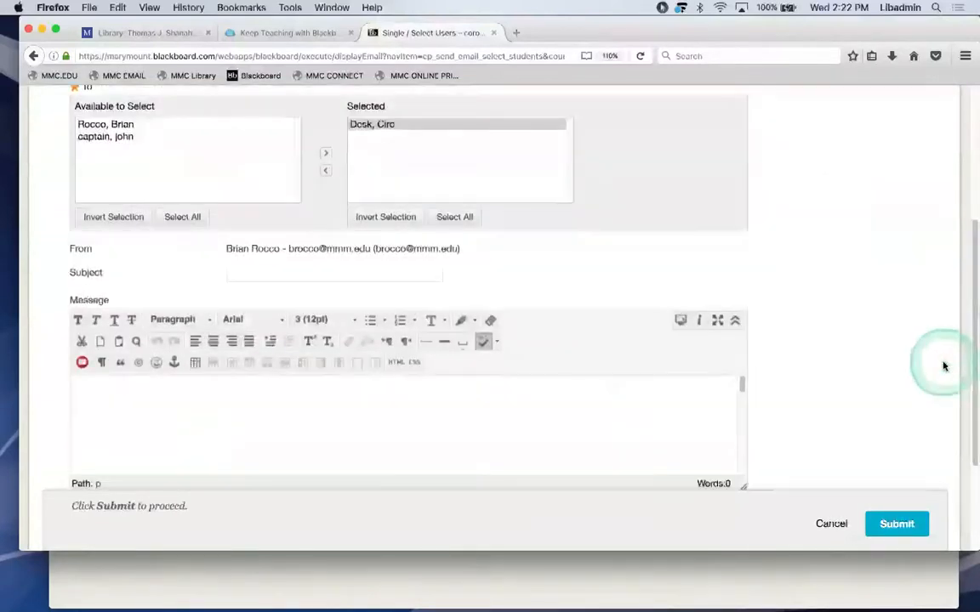
{"action": "left_click", "coordinate": [832, 525]}
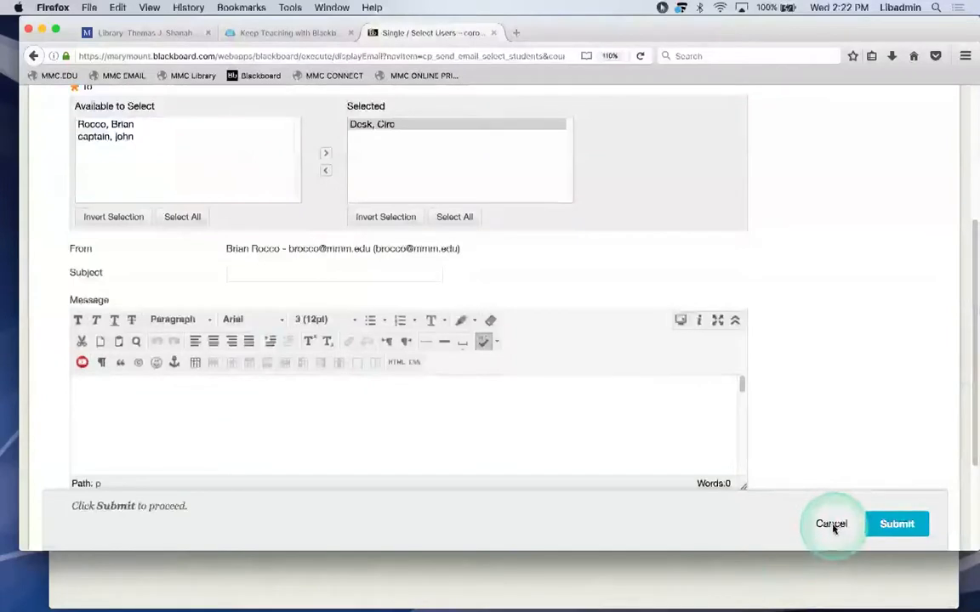
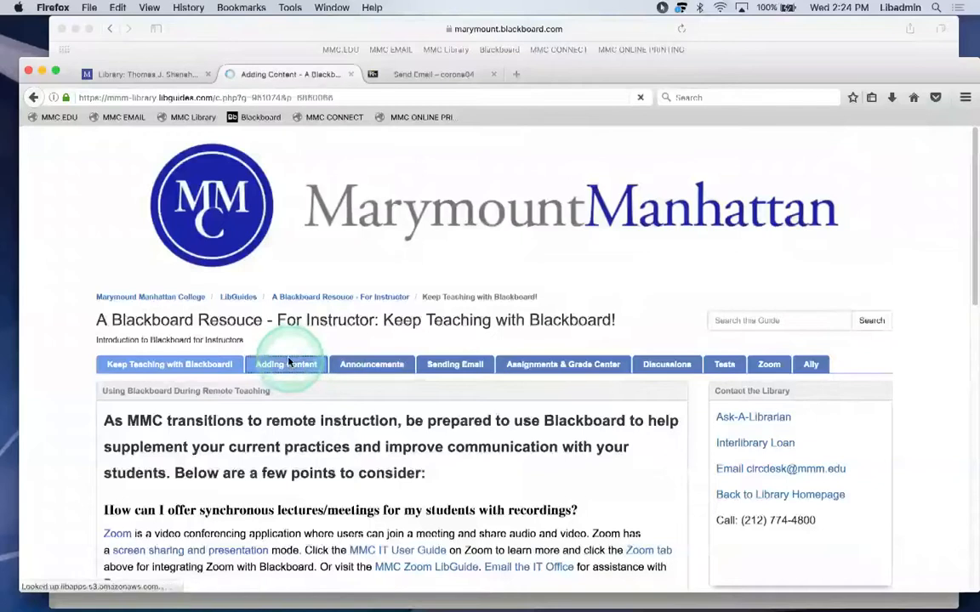
Read through the guide's Adding Content page, then go back to the Blackboard Send Email – corona04 tab.
{"action": "scroll", "coordinate": [288, 477], "scroll_direction": "down", "scroll_amount": 2}
{"action": "scroll", "coordinate": [287, 477], "scroll_direction": "down", "scroll_amount": 1}
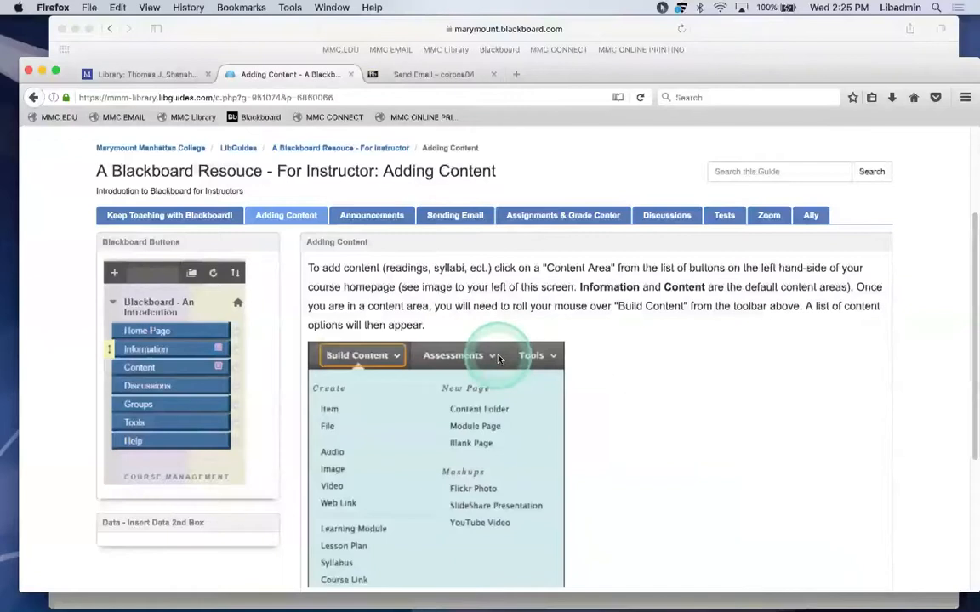
{"action": "left_click", "coordinate": [424, 74]}
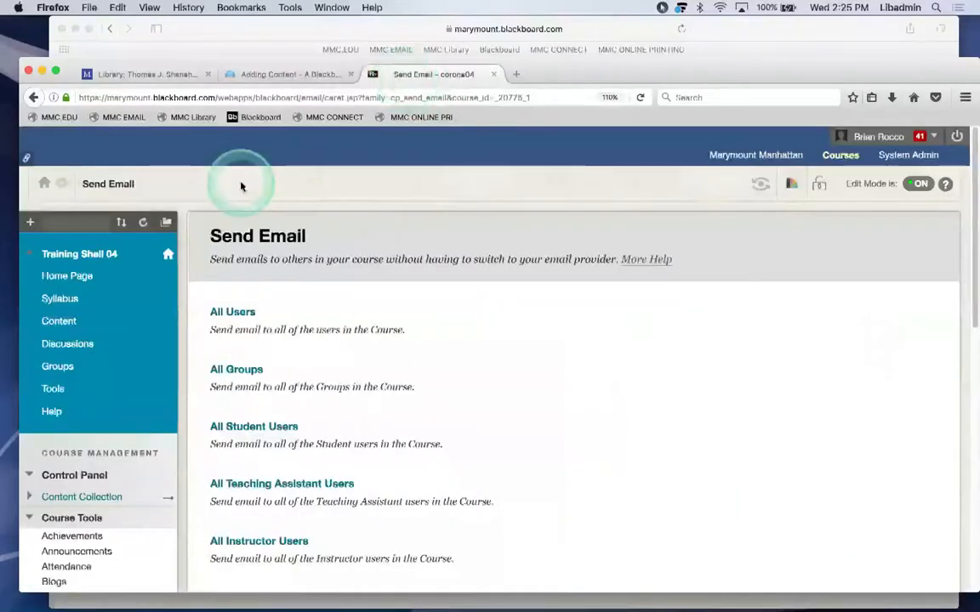
{"action": "left_click", "coordinate": [248, 75]}
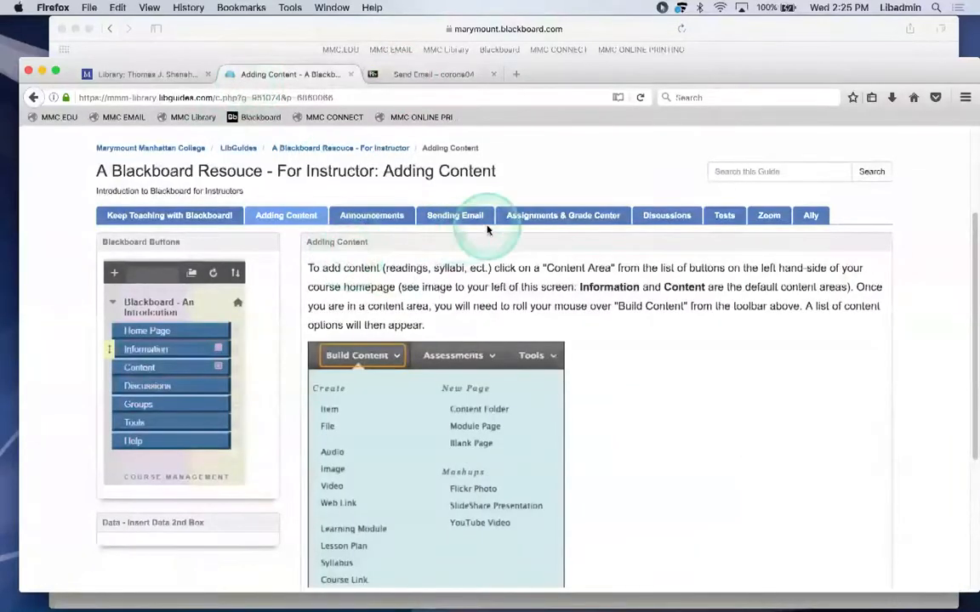
{"action": "left_click", "coordinate": [431, 76]}
Use Rename Link on the Content menu entry to rename it 'Content Now'.
{"action": "left_click", "coordinate": [52, 302]}
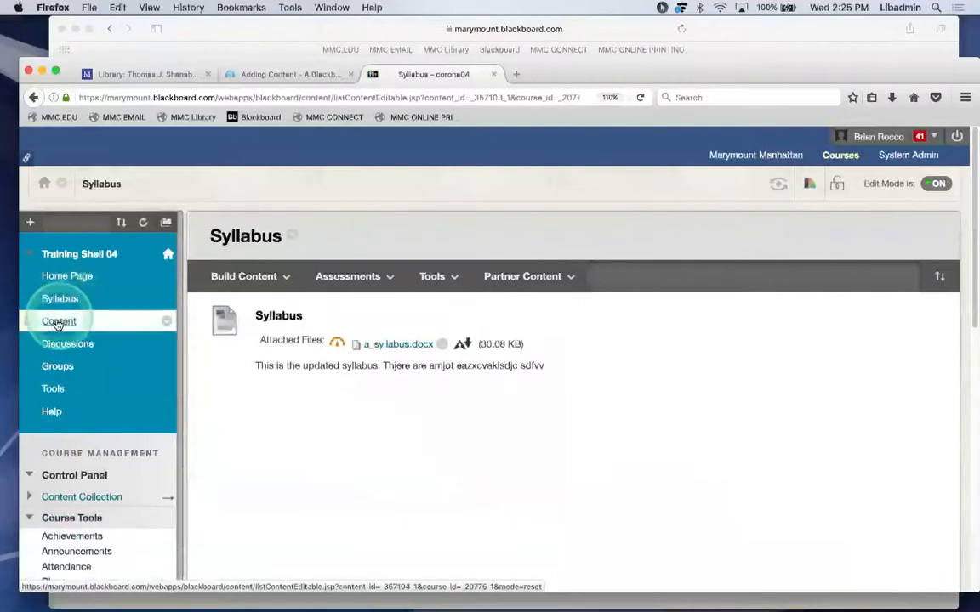
{"action": "left_click", "coordinate": [57, 323]}
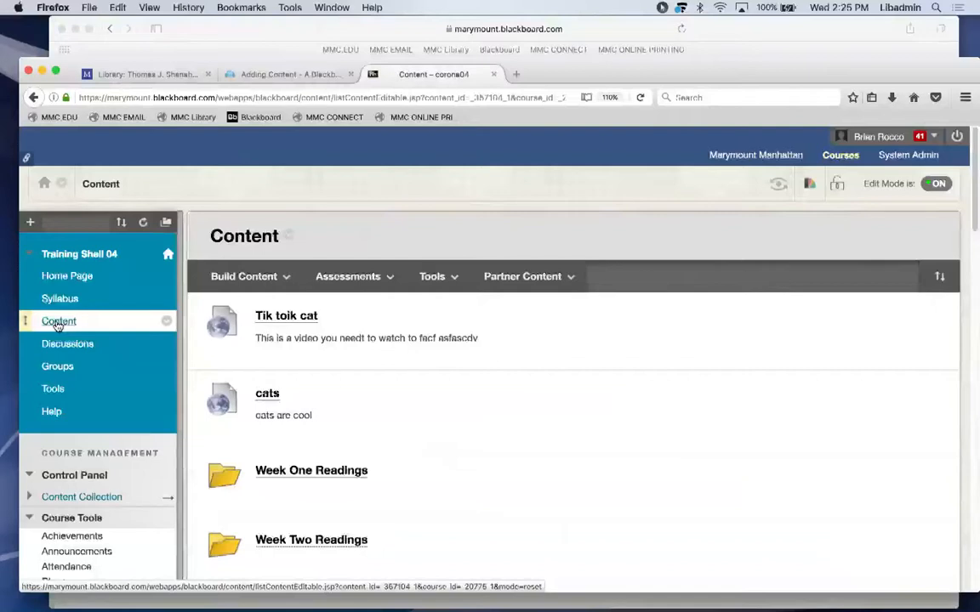
{"action": "left_click", "coordinate": [166, 321]}
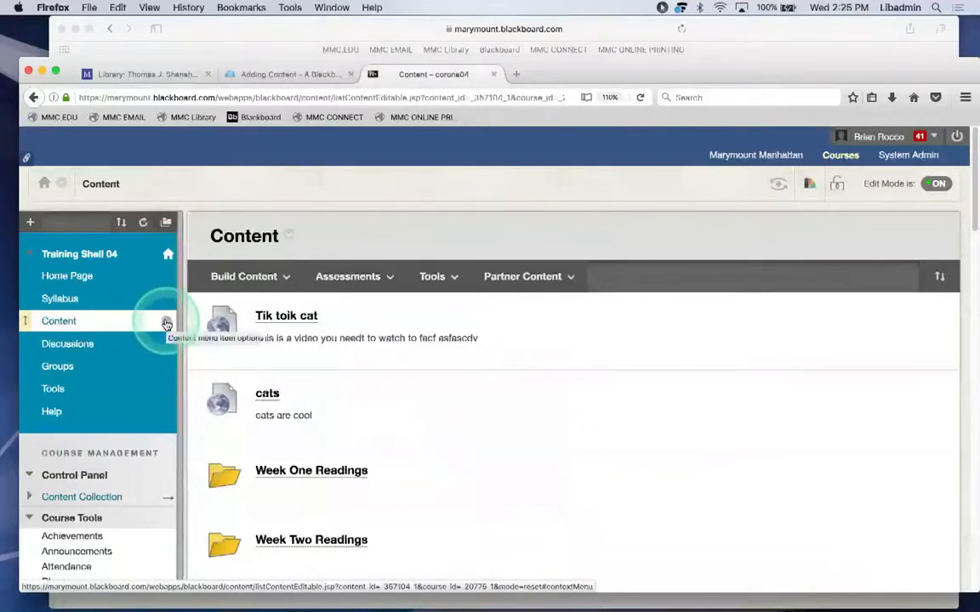
{"action": "left_click", "coordinate": [166, 322]}
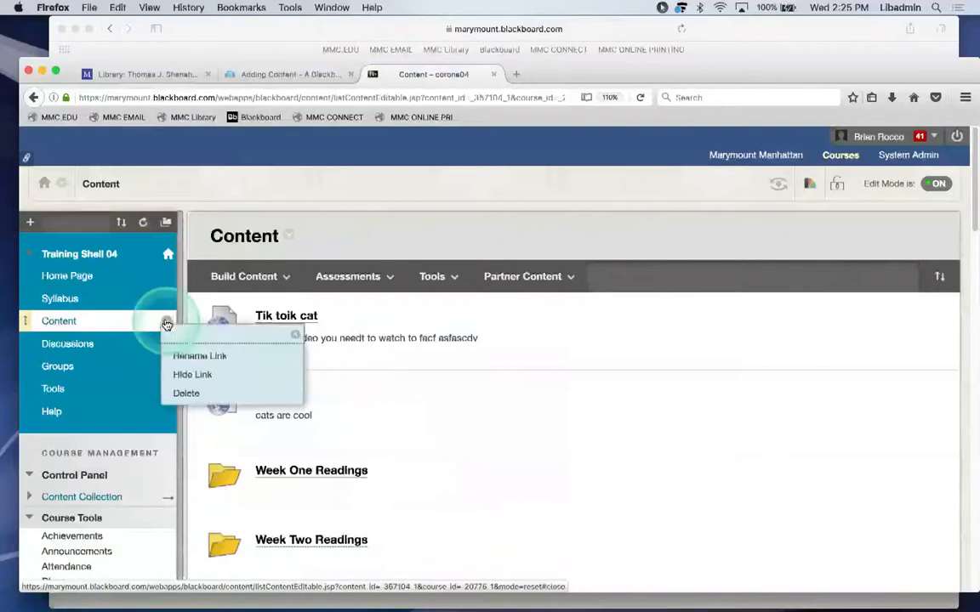
{"action": "left_click", "coordinate": [209, 358]}
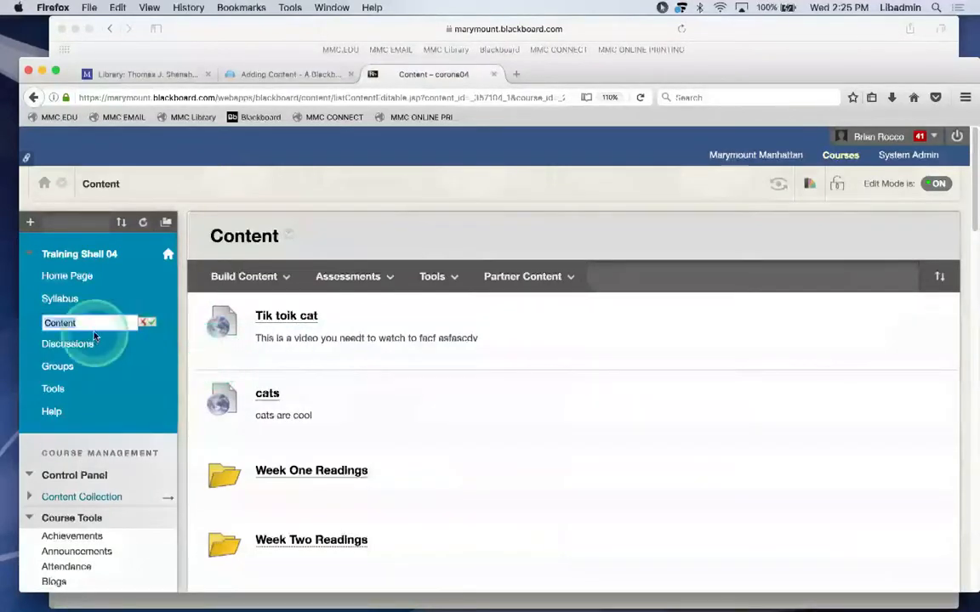
{"action": "left_click", "coordinate": [94, 321]}
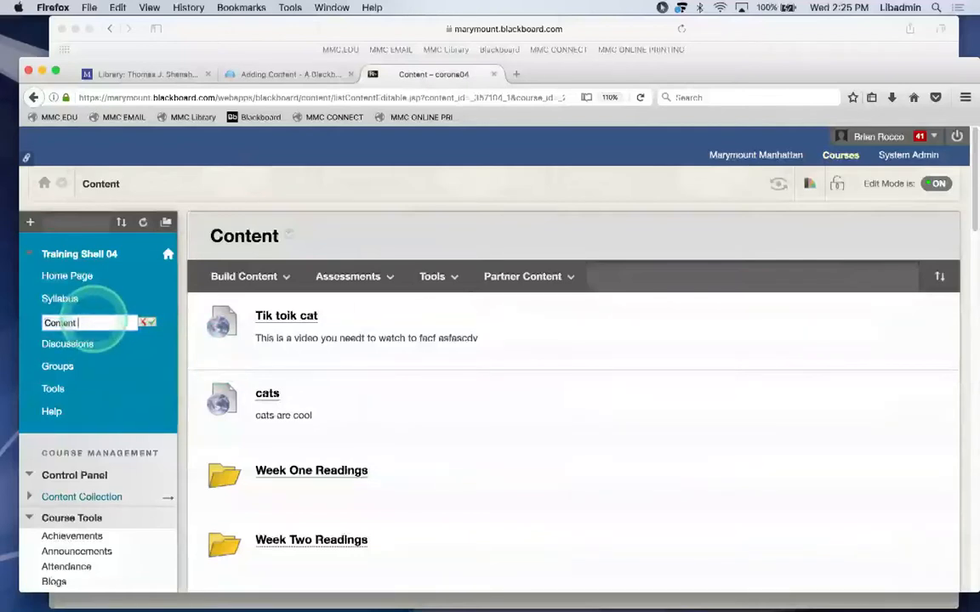
{"action": "type", "text": "Now"}
{"action": "left_click", "coordinate": [150, 322]}
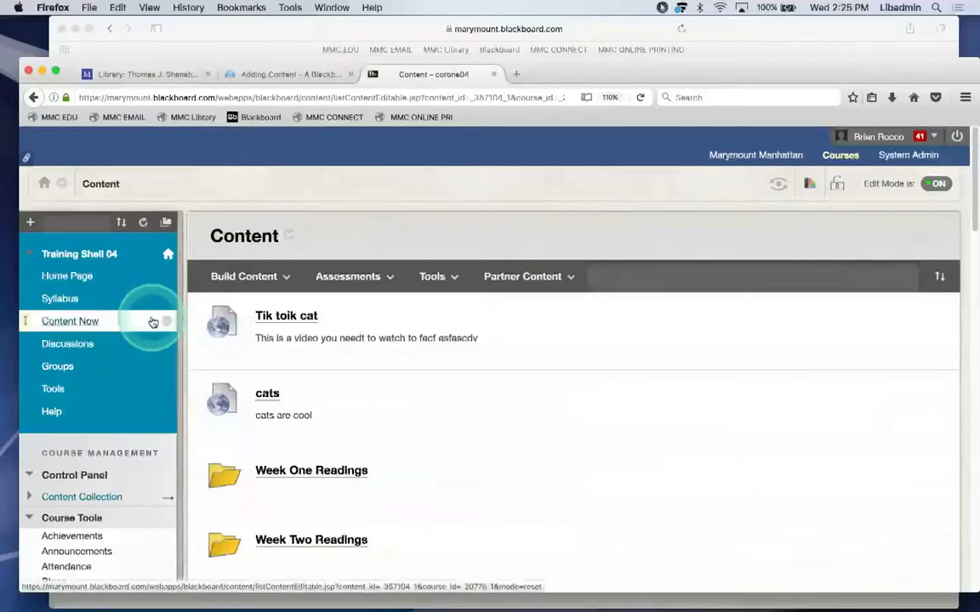
{"action": "left_click", "coordinate": [207, 366]}
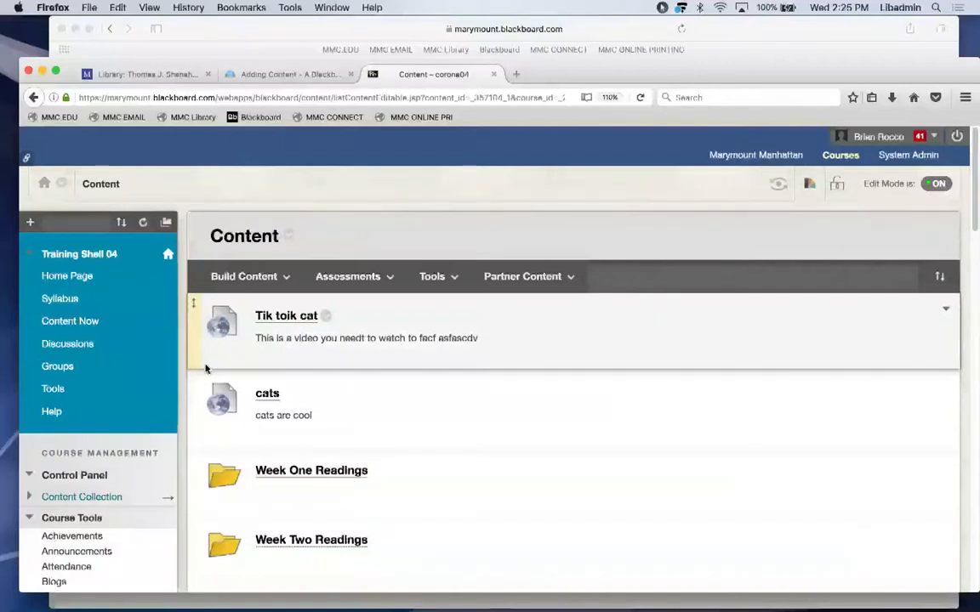
Show the Build Content menu's options, then switch to the Marymount Manhattan Library tab.
{"action": "left_click_drag", "start_coordinate": [695, 512], "coordinate": [696, 513]}
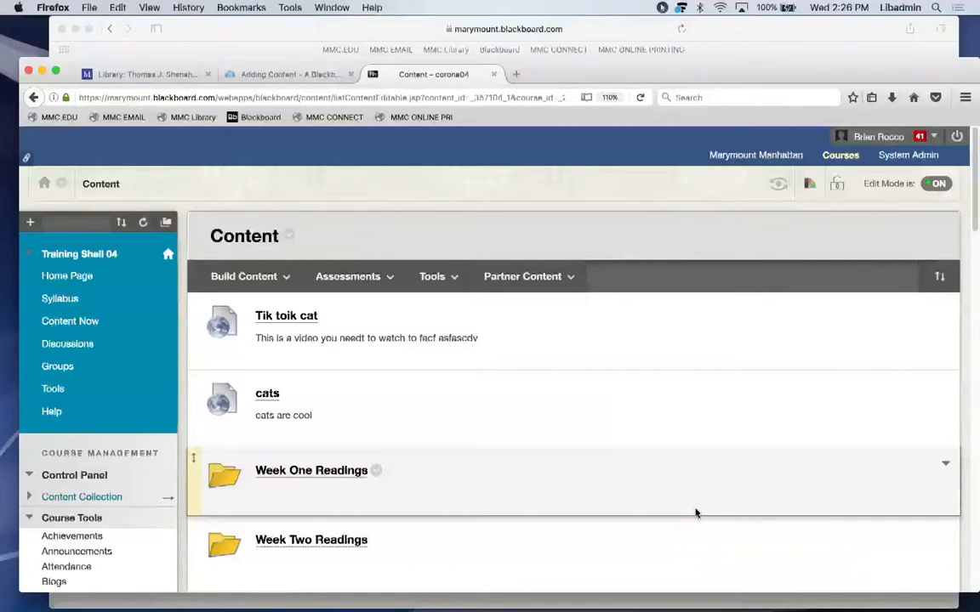
{"action": "left_click", "coordinate": [697, 515]}
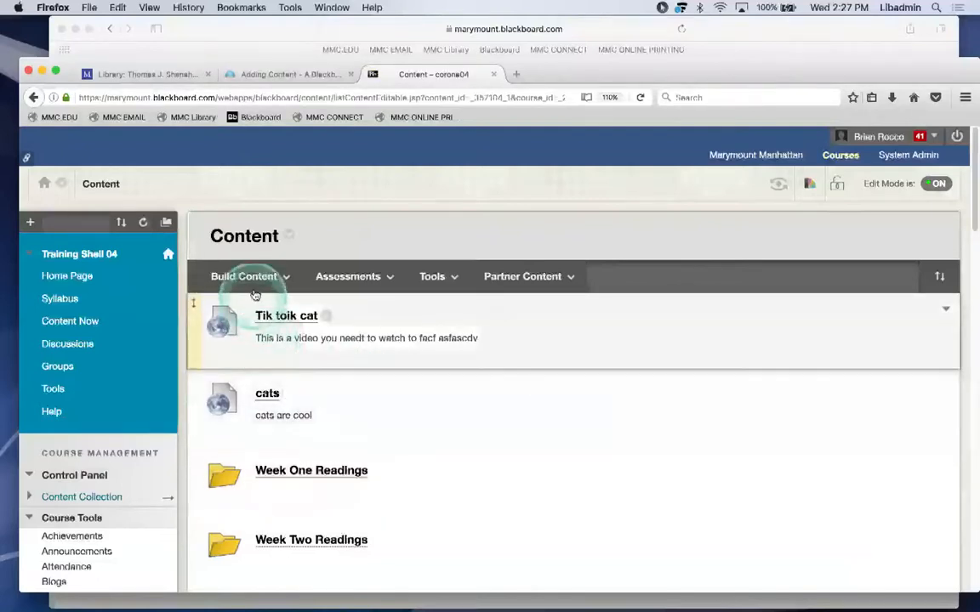
{"action": "left_click", "coordinate": [251, 289]}
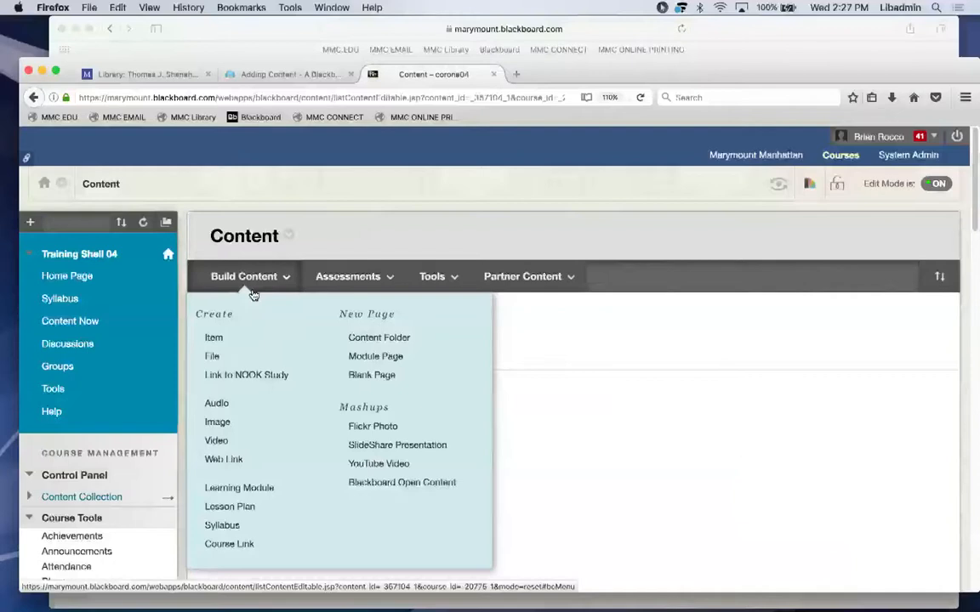
{"action": "left_click", "coordinate": [127, 73]}
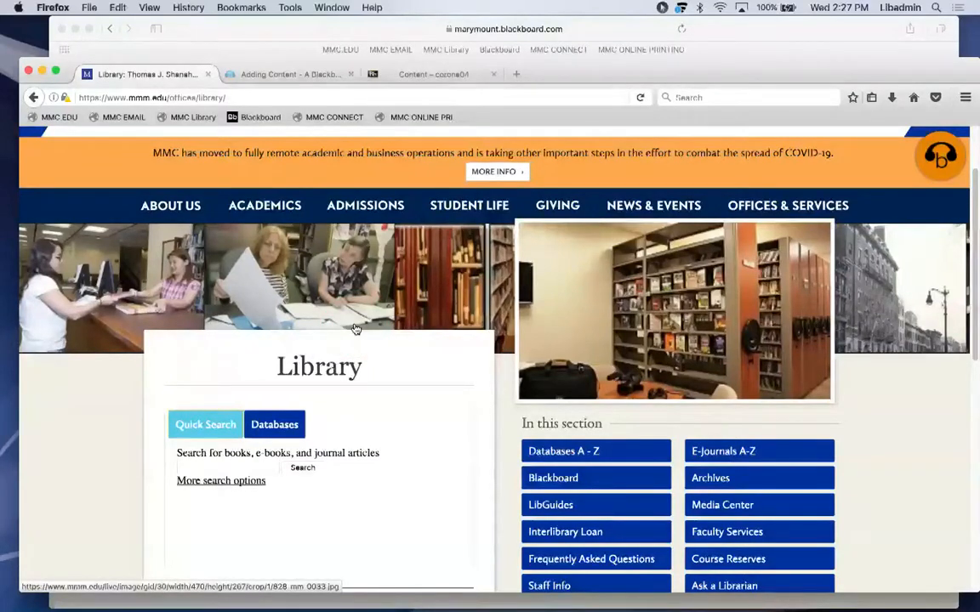
Return to the Blackboard Content – corona04 tab.
{"action": "left_click", "coordinate": [416, 76]}
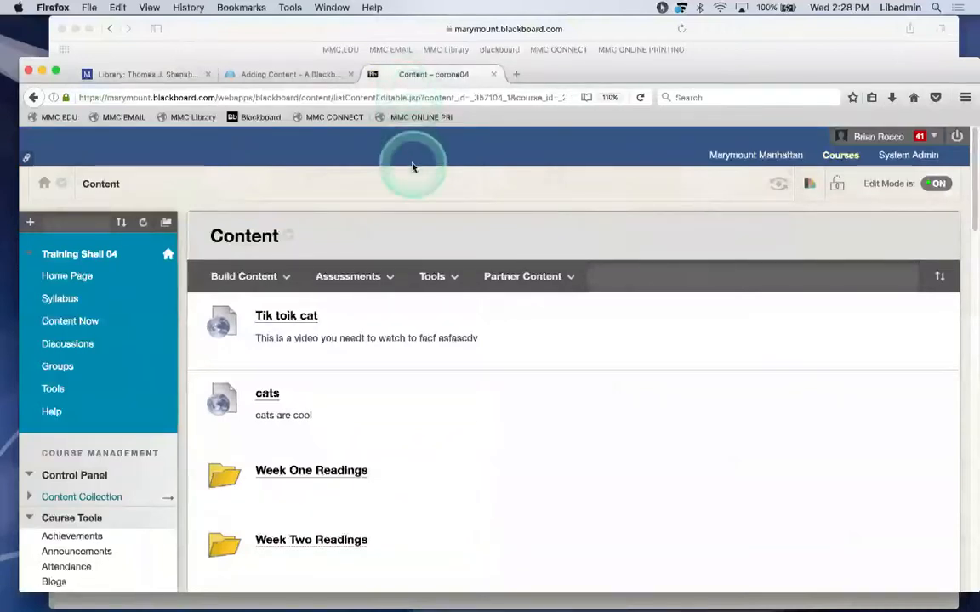
Look at the Assessments options, then choose Build Content > Item to open a blank Create Item form.
{"action": "left_click", "coordinate": [348, 276]}
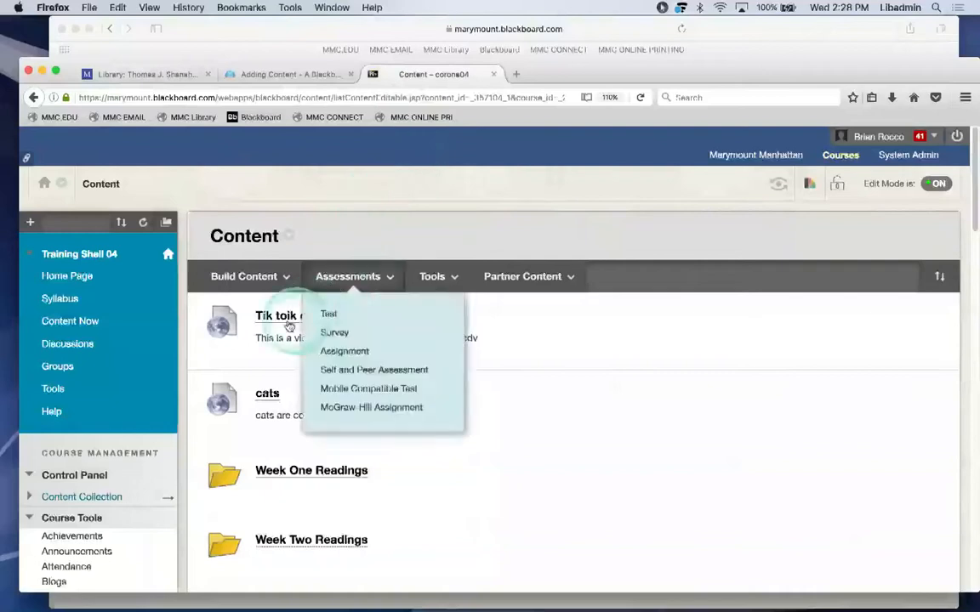
{"action": "left_click", "coordinate": [242, 285]}
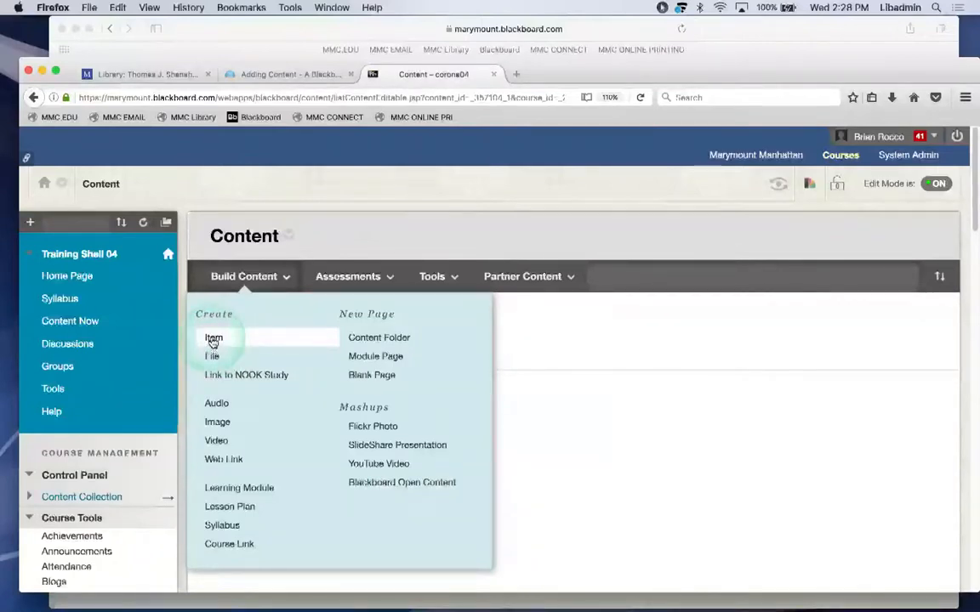
{"action": "left_click", "coordinate": [213, 339]}
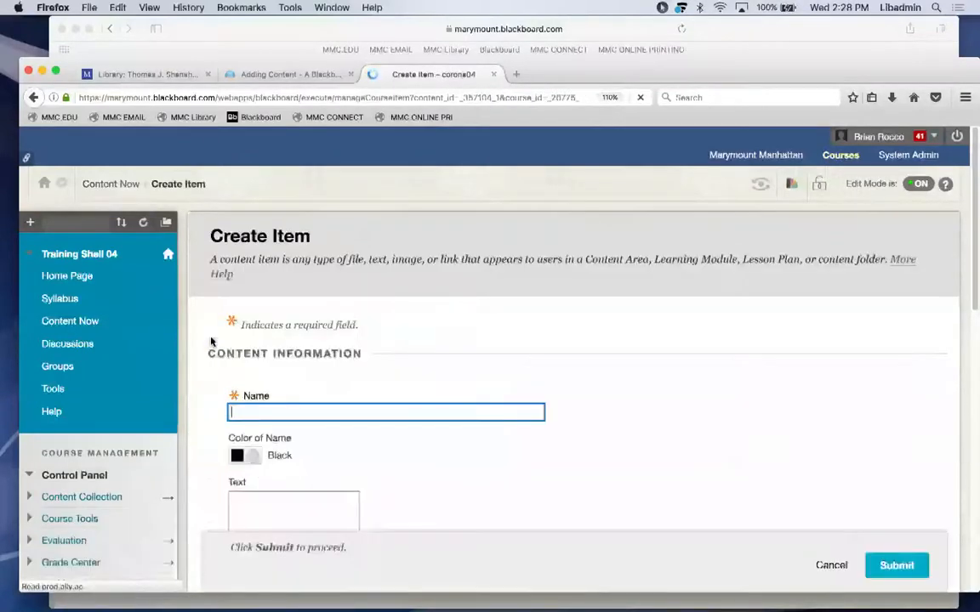
{"action": "left_click", "coordinate": [281, 384]}
Name the item 'Reading on Cats' and write its description, ending 'He loved cats. Read it by monday'.
{"action": "left_click", "coordinate": [281, 386]}
{"action": "type", "text": "Reading "}
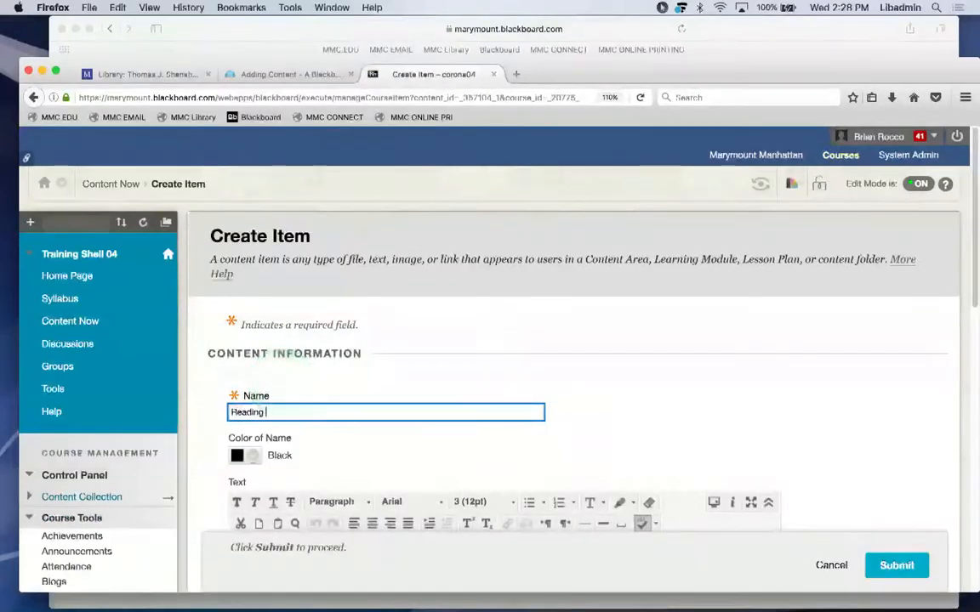
{"action": "type", "text": "on "}
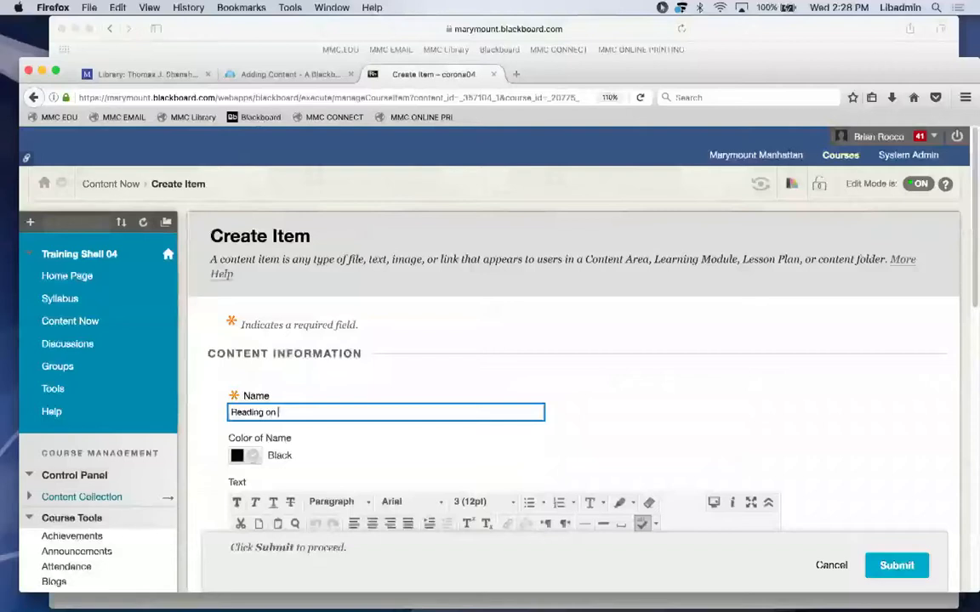
{"action": "type", "text": "Cats"}
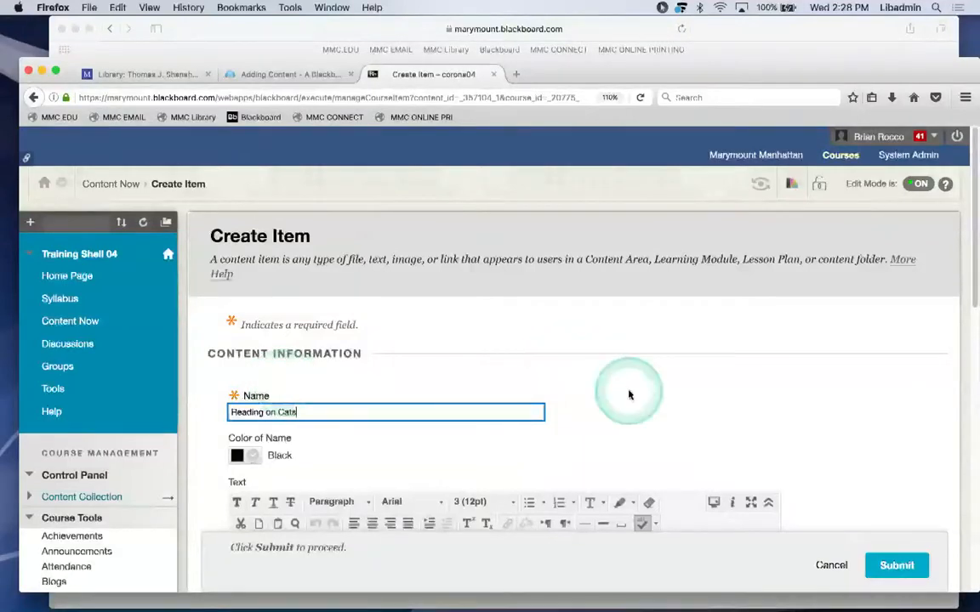
{"action": "left_click_drag", "start_coordinate": [973, 284], "coordinate": [956, 381]}
{"action": "left_click", "coordinate": [387, 416]}
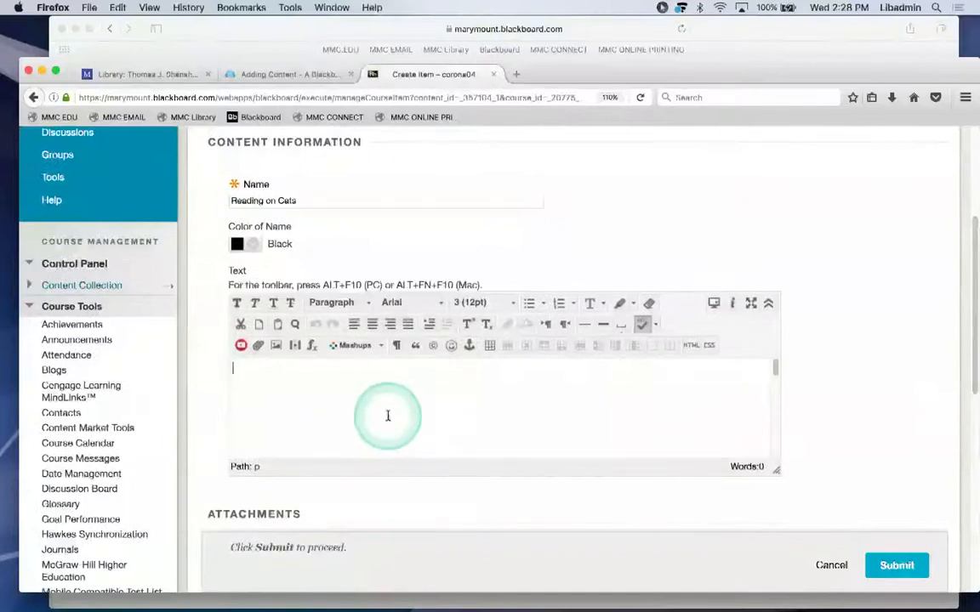
{"action": "type", "text": "This arti"}
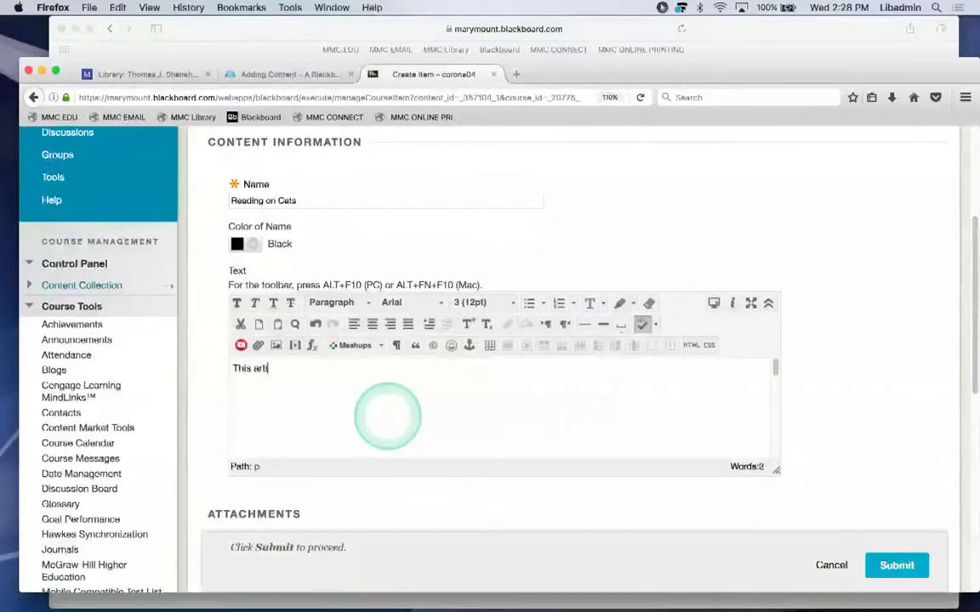
{"action": "type", "text": "cle was written by a madman."}
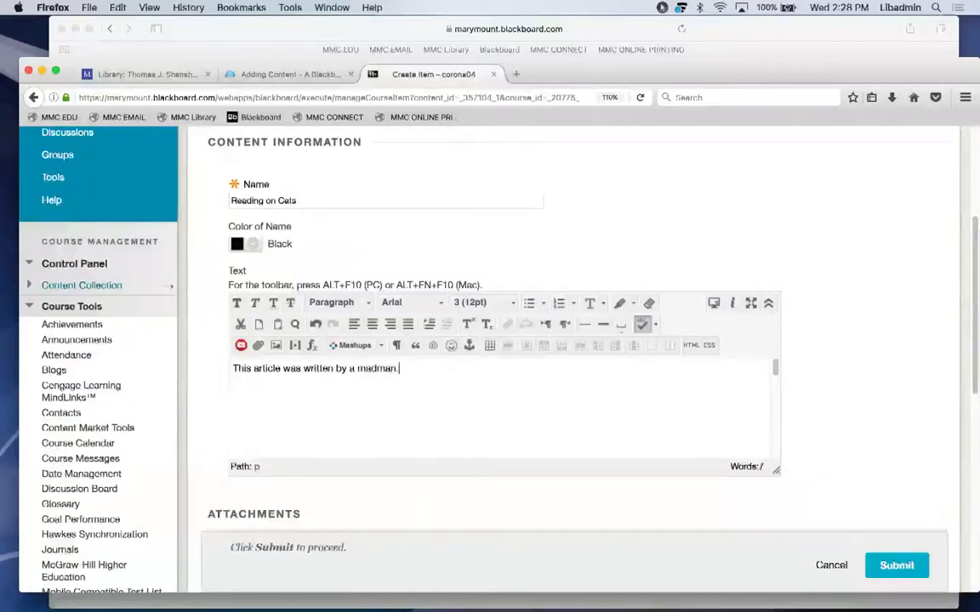
{"action": "left_click", "coordinate": [388, 416]}
{"action": "type", "text": "He love"}
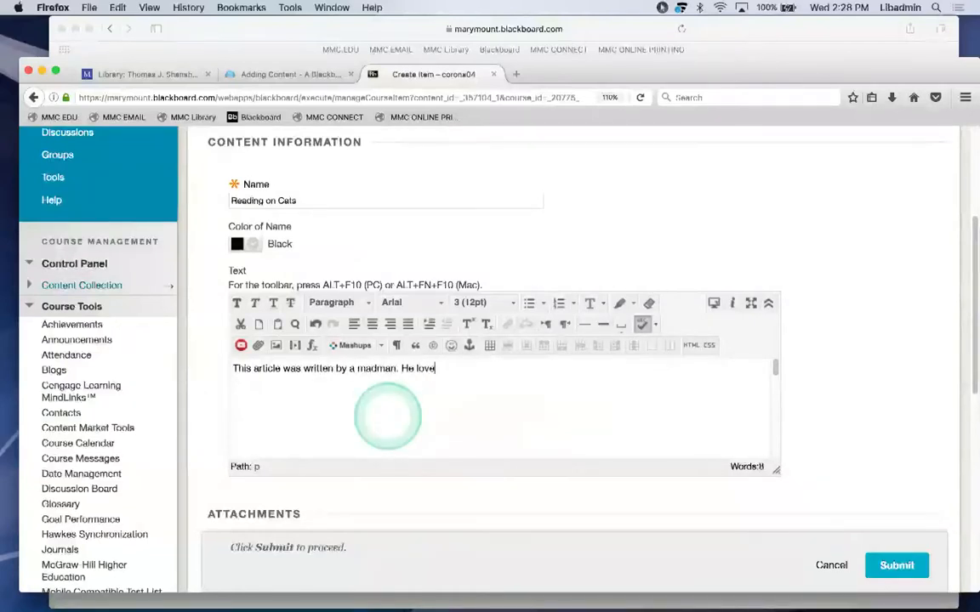
{"action": "type", "text": "d cats"}
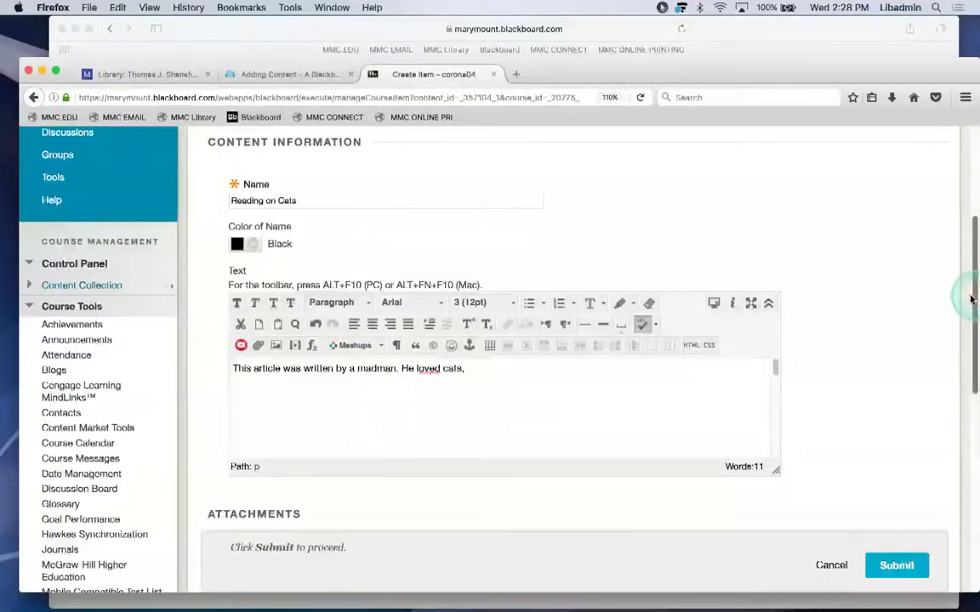
{"action": "type", "text": ","}
{"action": "left_click", "coordinate": [569, 377]}
{"action": "key", "text": "BackSpace"}
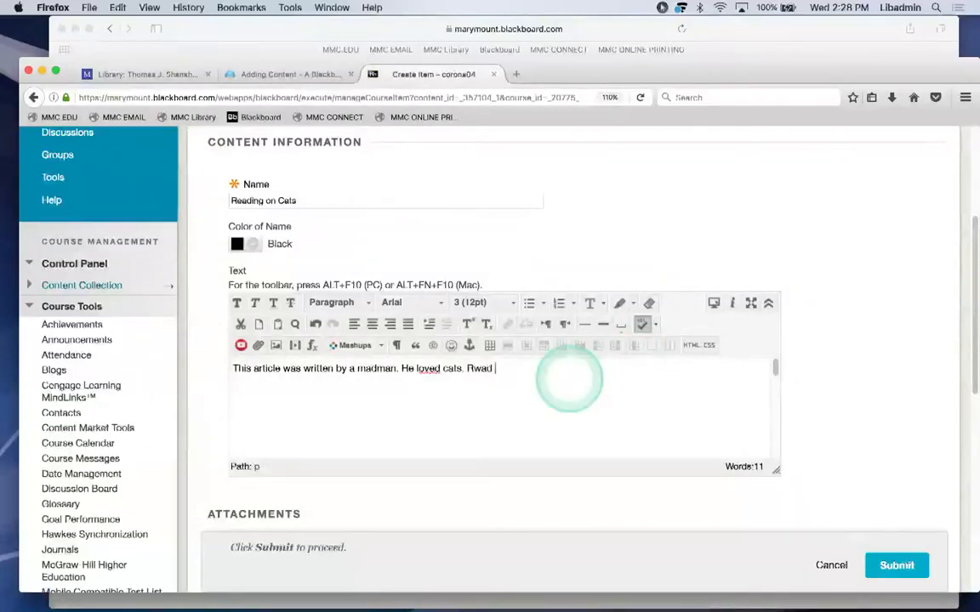
{"action": "type", "text": "Rwad"}
{"action": "key", "text": "BackSpace"}
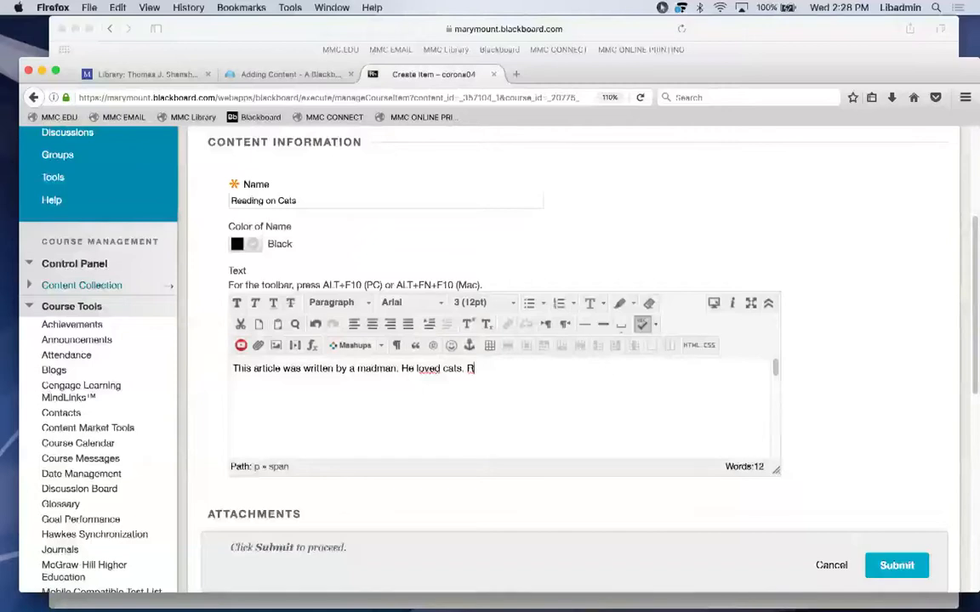
{"action": "type", "text": "it by "}
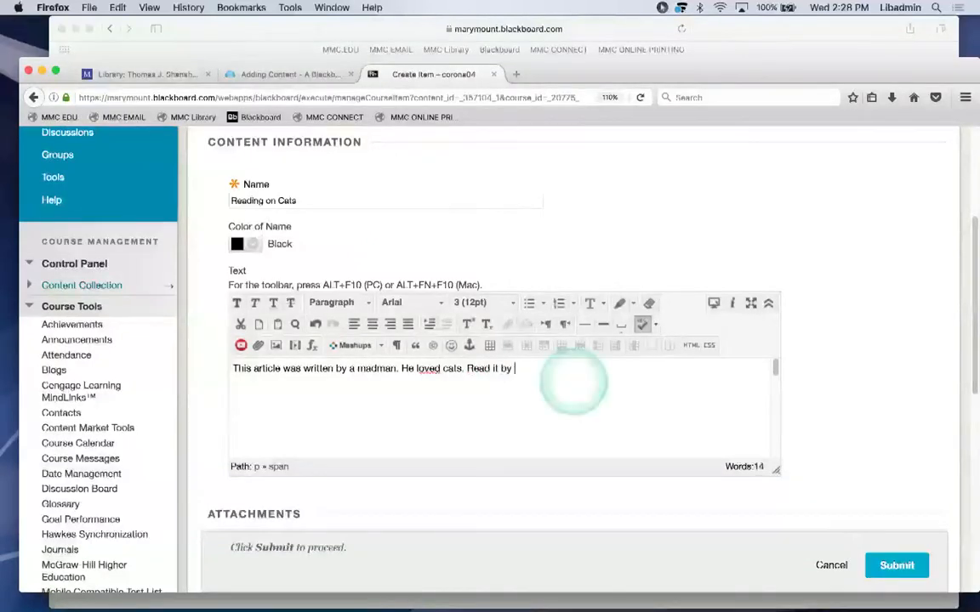
{"action": "type", "text": "monday"}
{"action": "left_click_drag", "start_coordinate": [962, 286], "coordinate": [942, 336]}
{"action": "left_click", "coordinate": [576, 374]}
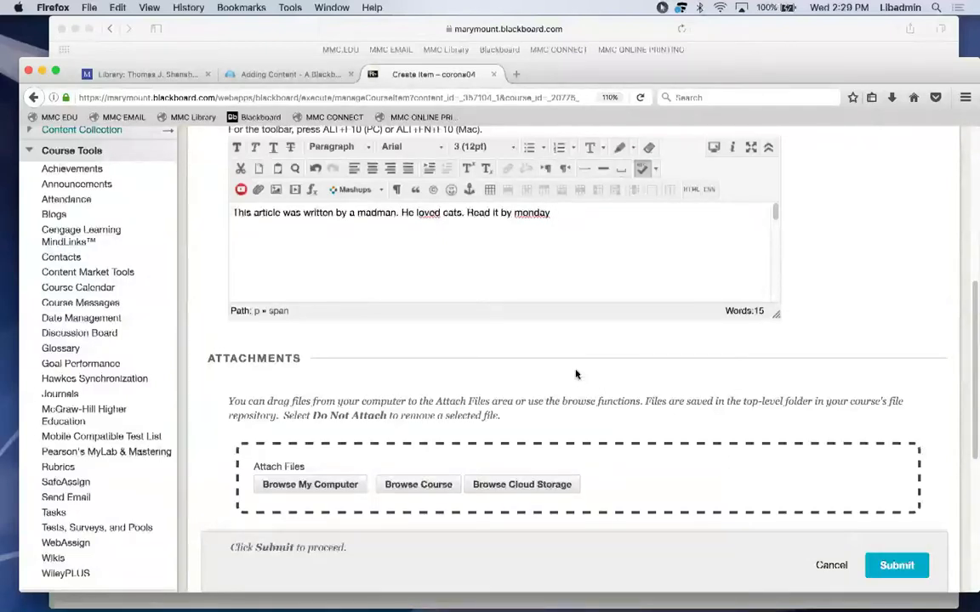
Attach a_pdf_to_upload.pdf from the Desktop to the item.
{"action": "left_click", "coordinate": [324, 486]}
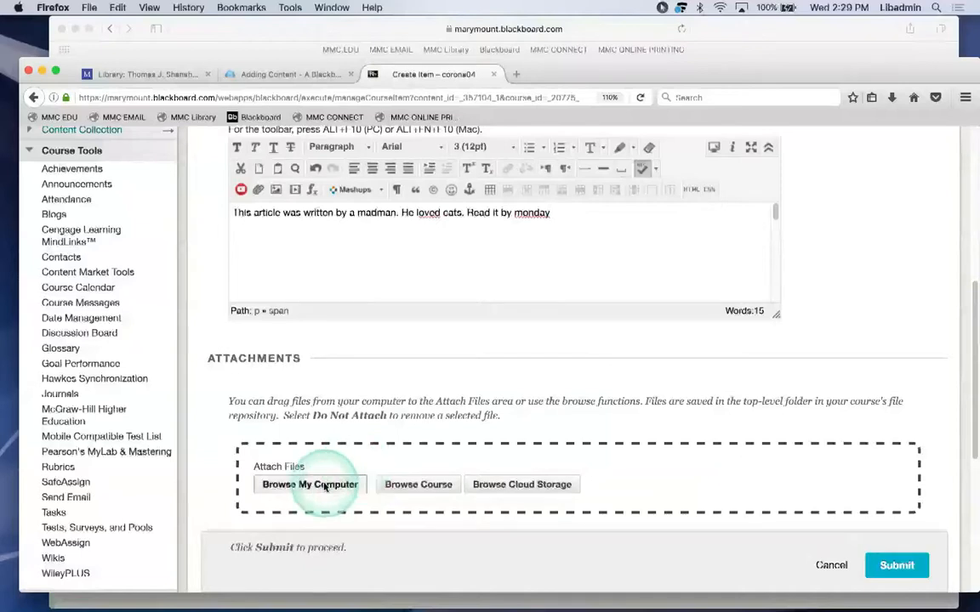
{"action": "left_click", "coordinate": [402, 138]}
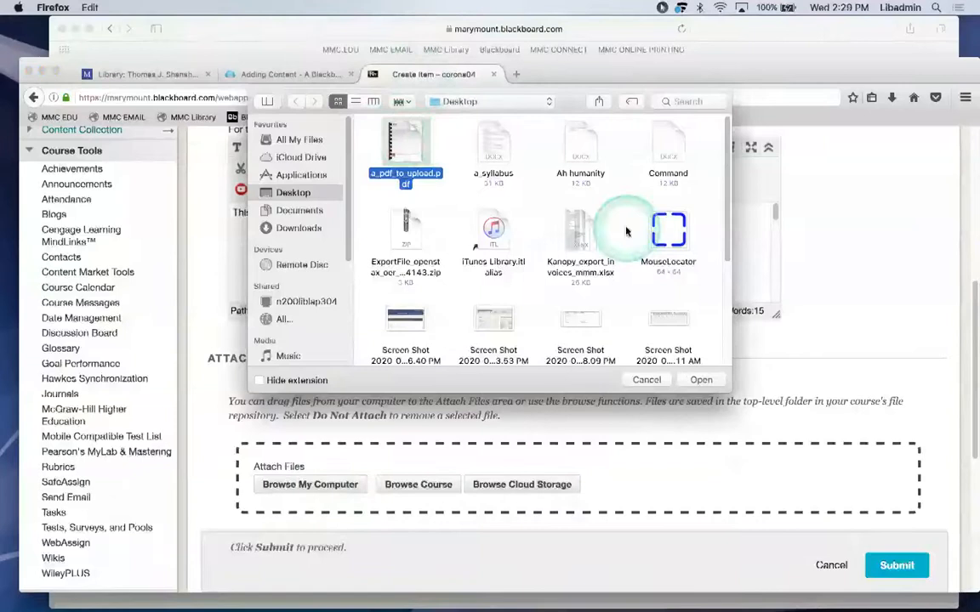
{"action": "left_click", "coordinate": [691, 381]}
{"action": "scroll", "coordinate": [688, 380], "scroll_direction": "down", "scroll_amount": 8}
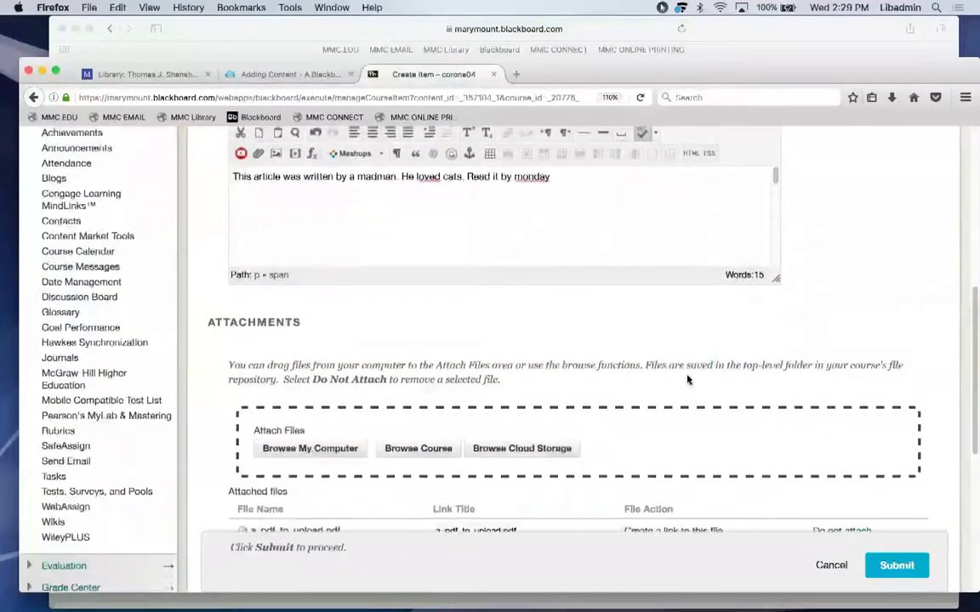
{"action": "scroll", "coordinate": [688, 380], "scroll_direction": "down", "scroll_amount": 2}
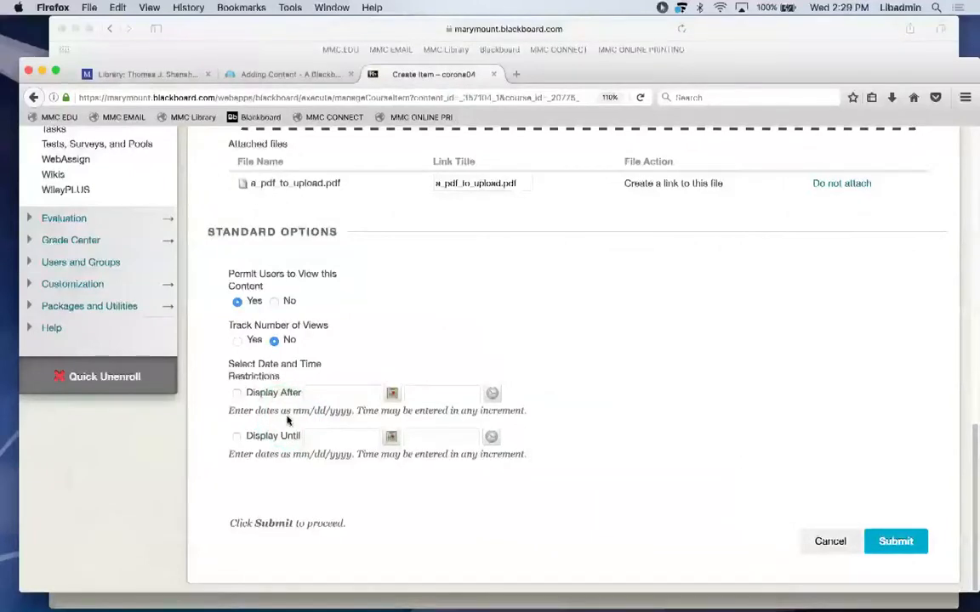
Limit display to 03/19/2020 02:29 PM through 03/20/2020 11:59 PM and submit the item.
{"action": "left_click", "coordinate": [237, 394]}
{"action": "left_click", "coordinate": [326, 394]}
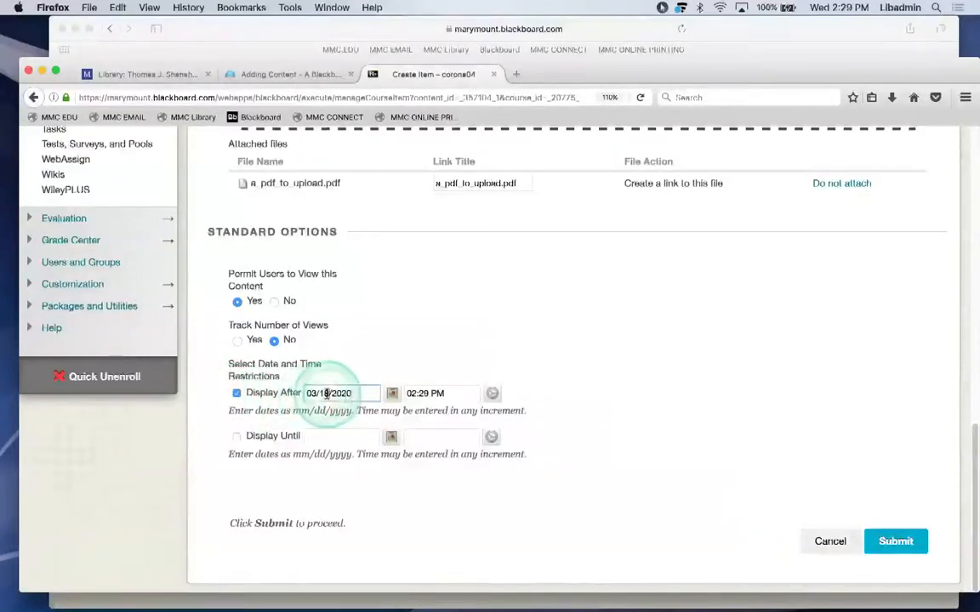
{"action": "type", "text": "9"}
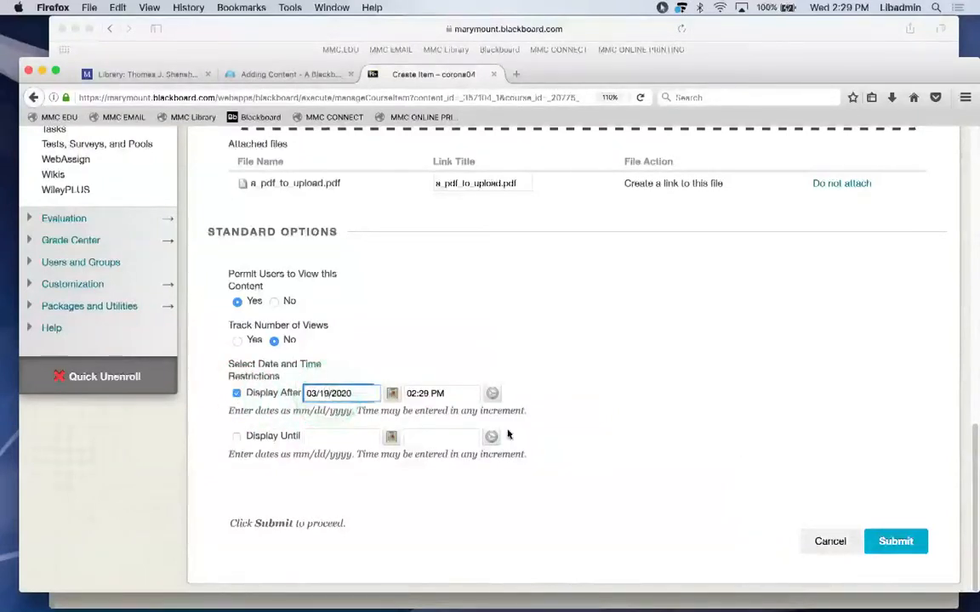
{"action": "left_click", "coordinate": [238, 436]}
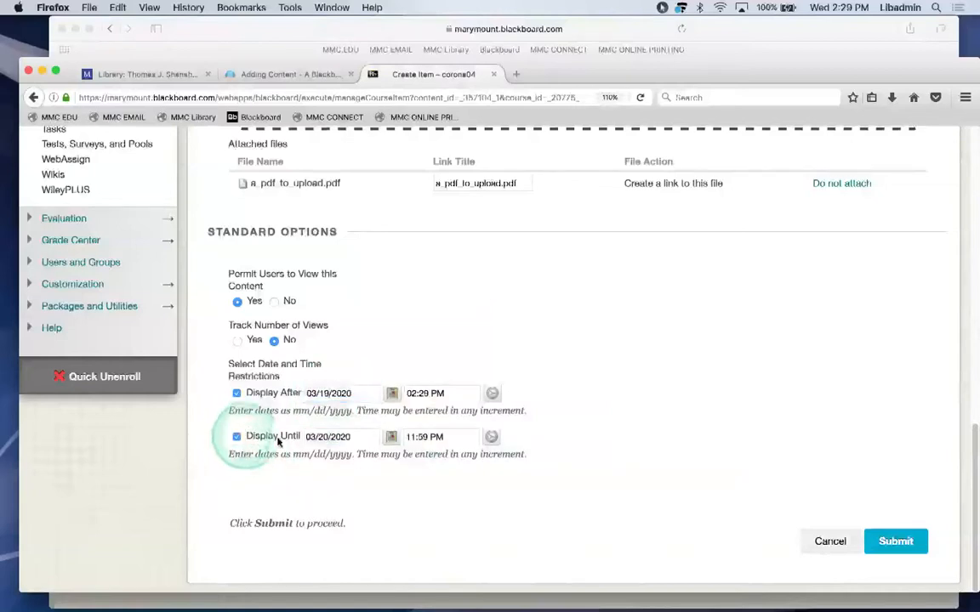
{"action": "left_click", "coordinate": [326, 437]}
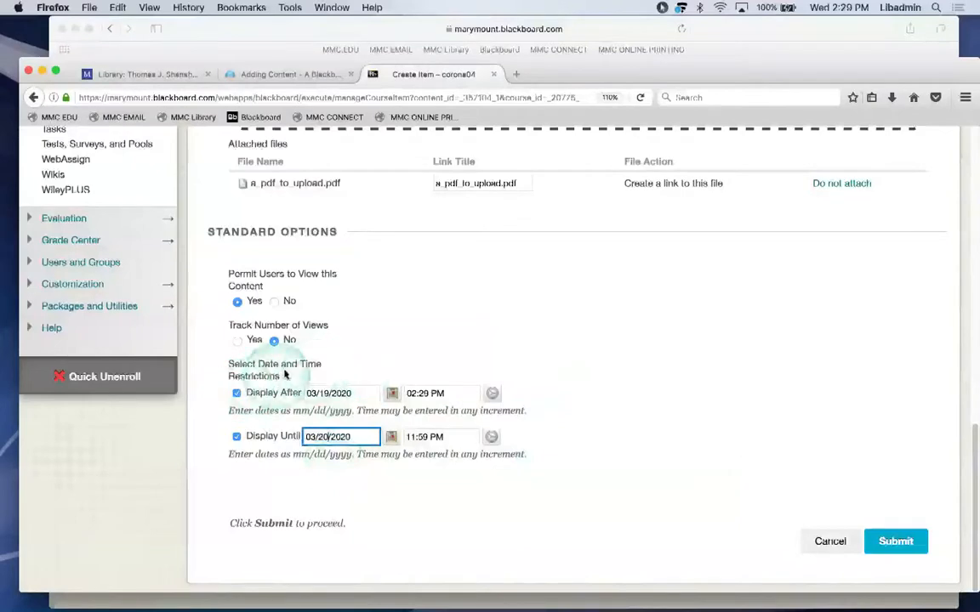
{"action": "left_click", "coordinate": [885, 542]}
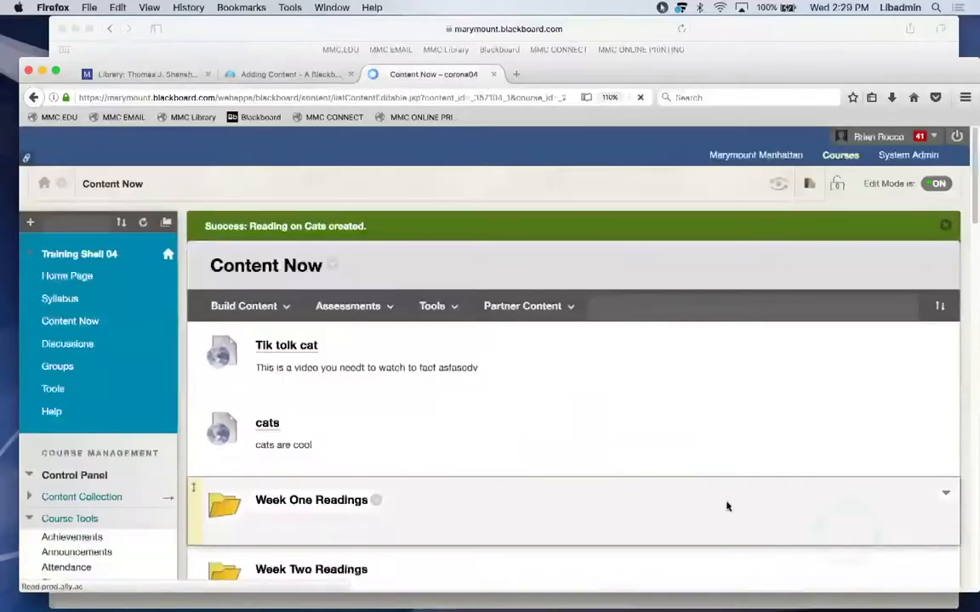
Drag Reading on Cats from the bottom of Content Now up to the top of the list.
{"action": "left_click_drag", "start_coordinate": [971, 197], "coordinate": [969, 609]}
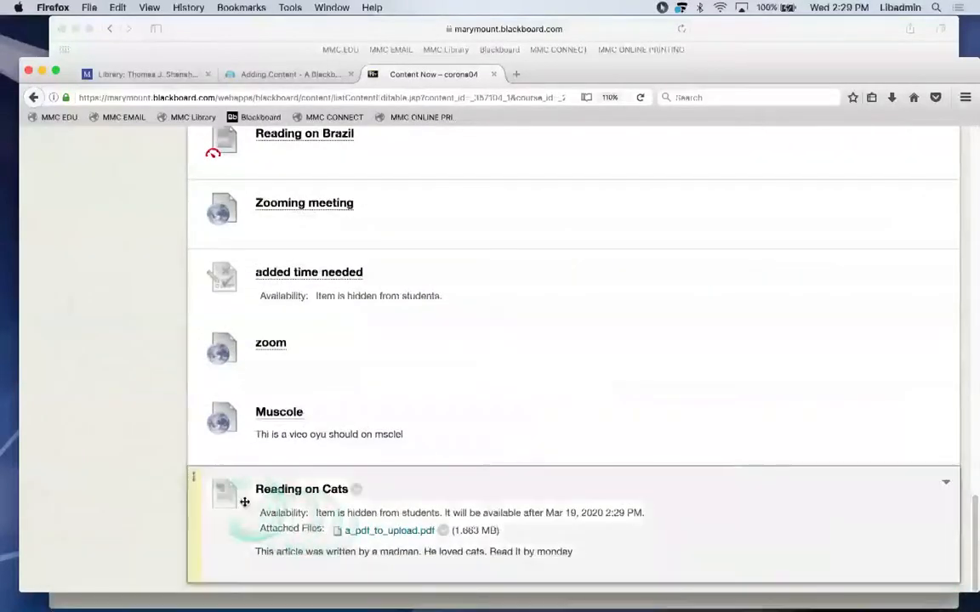
{"action": "left_click_drag", "start_coordinate": [195, 457], "coordinate": [215, 317]}
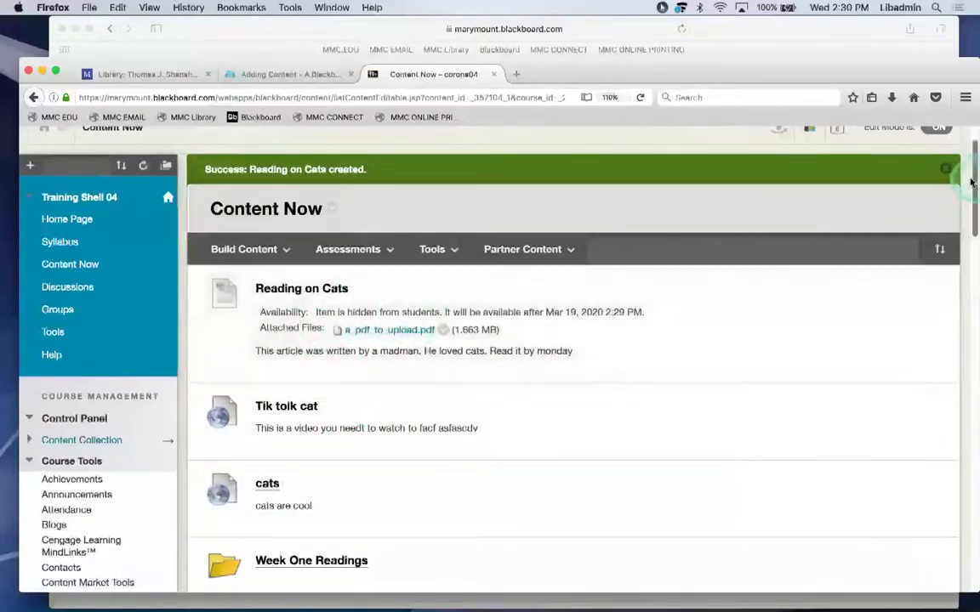
{"action": "scroll", "coordinate": [867, 153], "scroll_direction": "up", "scroll_amount": 2}
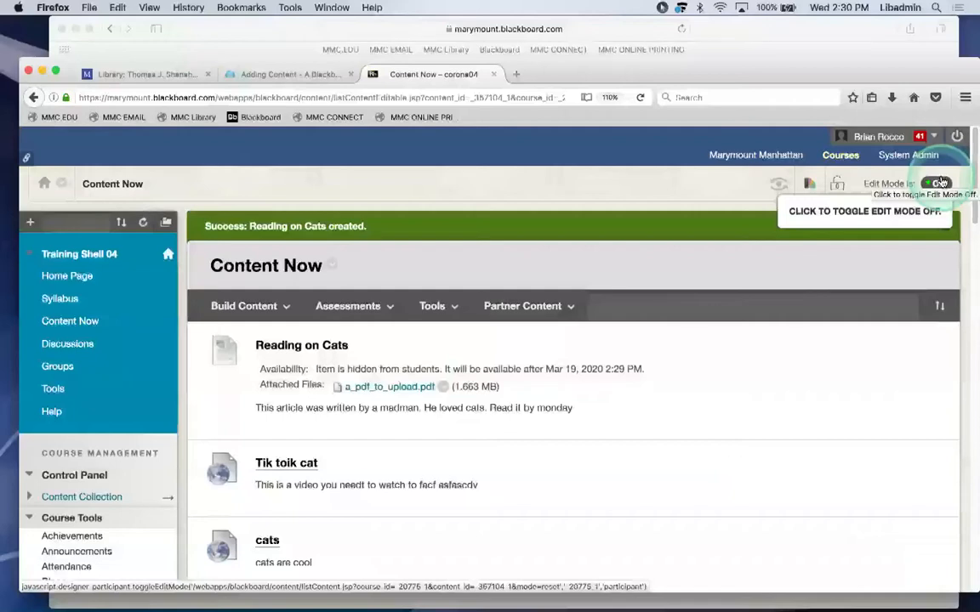
{"action": "left_click", "coordinate": [939, 182]}
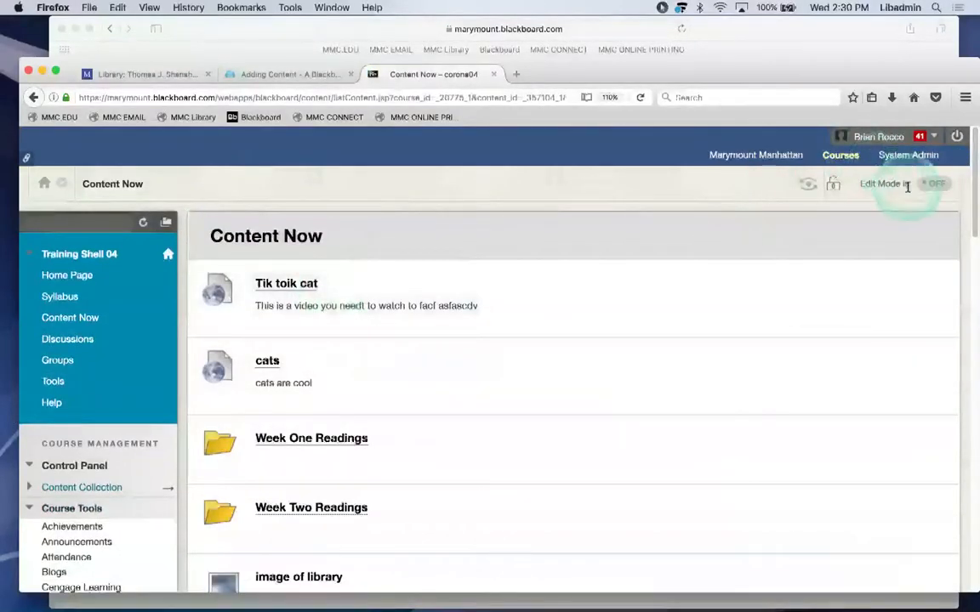
{"action": "left_click", "coordinate": [932, 186]}
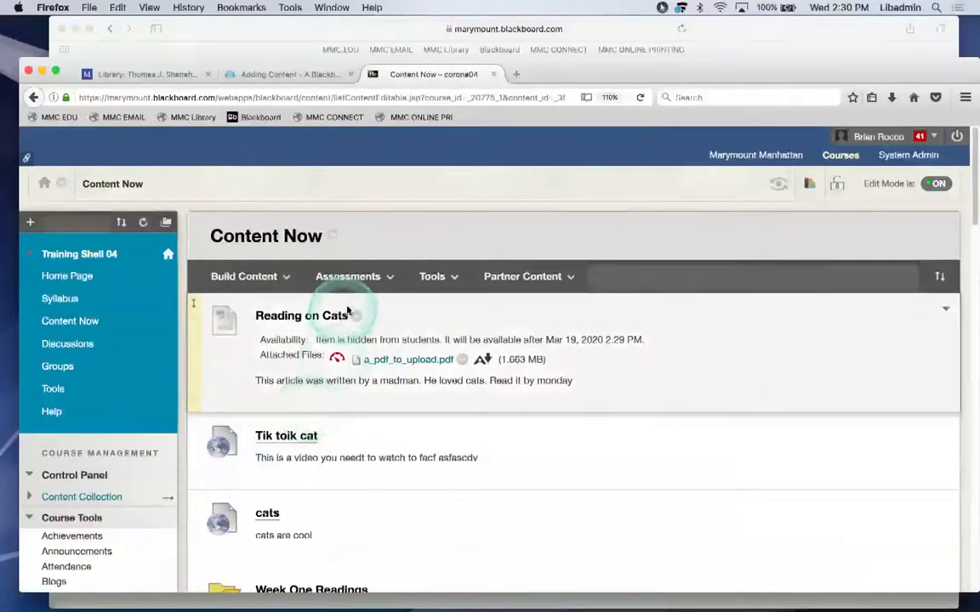
{"action": "left_click", "coordinate": [358, 316]}
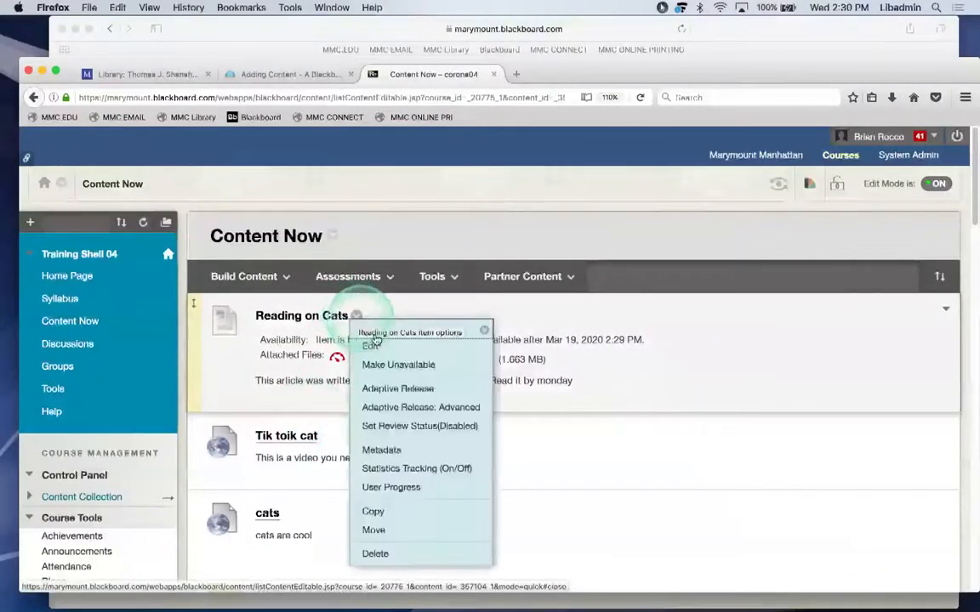
{"action": "left_click", "coordinate": [372, 344]}
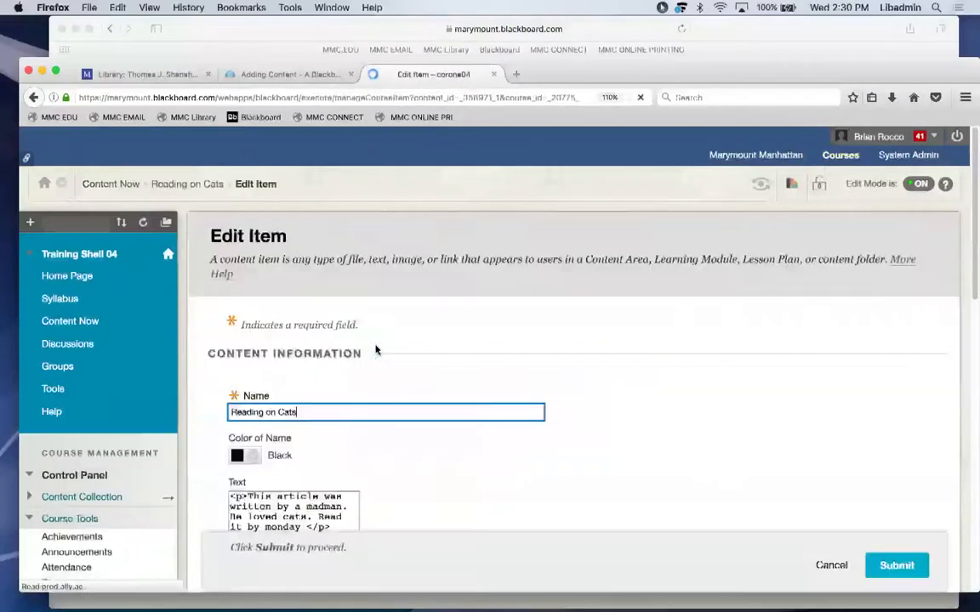
{"action": "left_click_drag", "start_coordinate": [970, 214], "coordinate": [965, 505]}
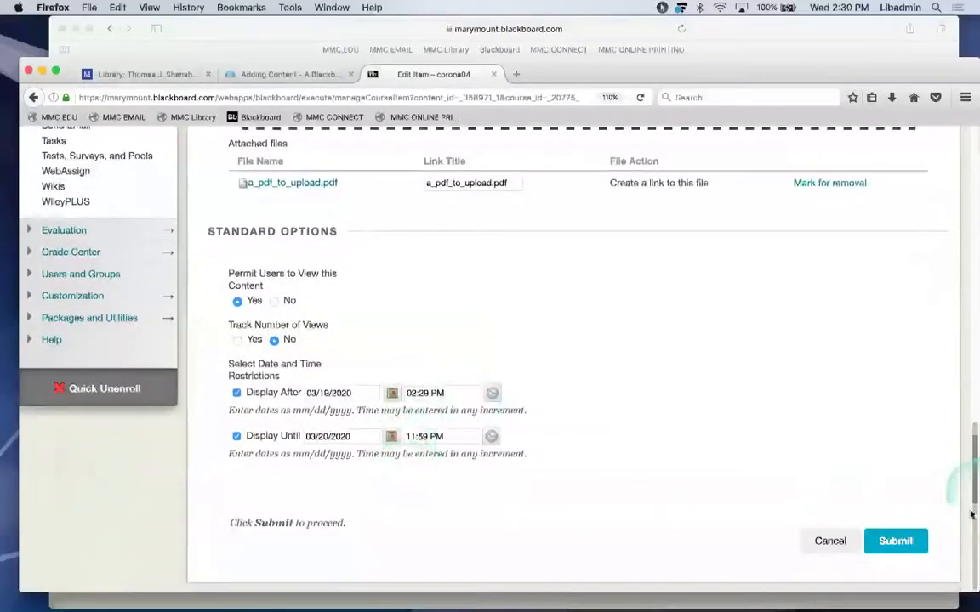
{"action": "left_click", "coordinate": [823, 542]}
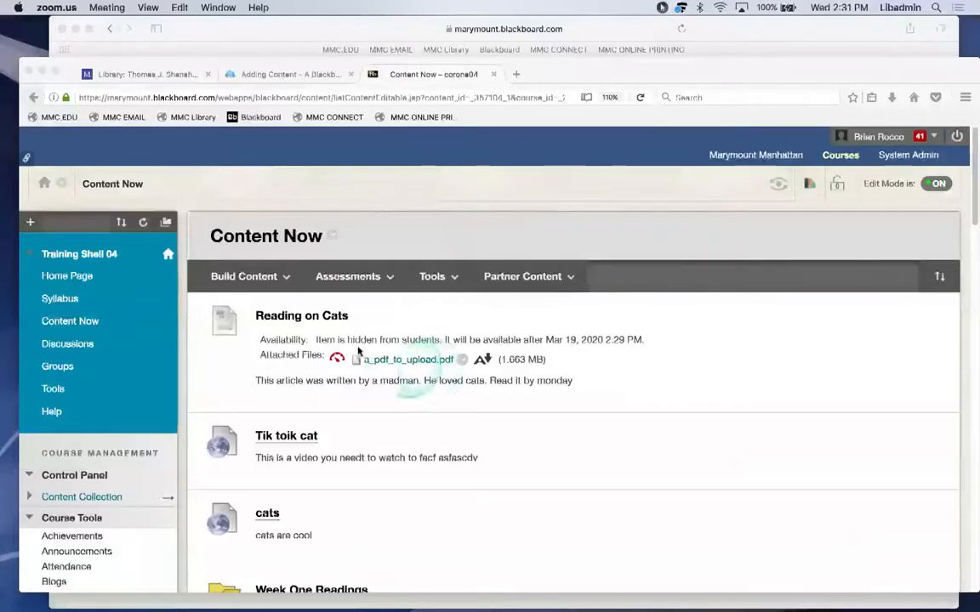
Open the Build Content menu at the top of Content Now to list the creatable content types.
{"action": "left_click", "coordinate": [279, 276]}
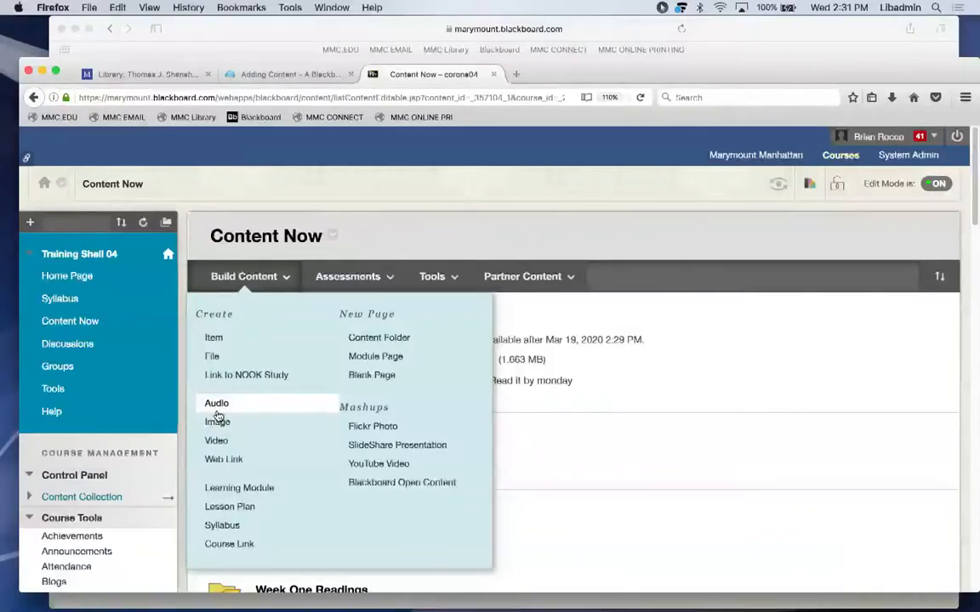
{"action": "left_click", "coordinate": [217, 410]}
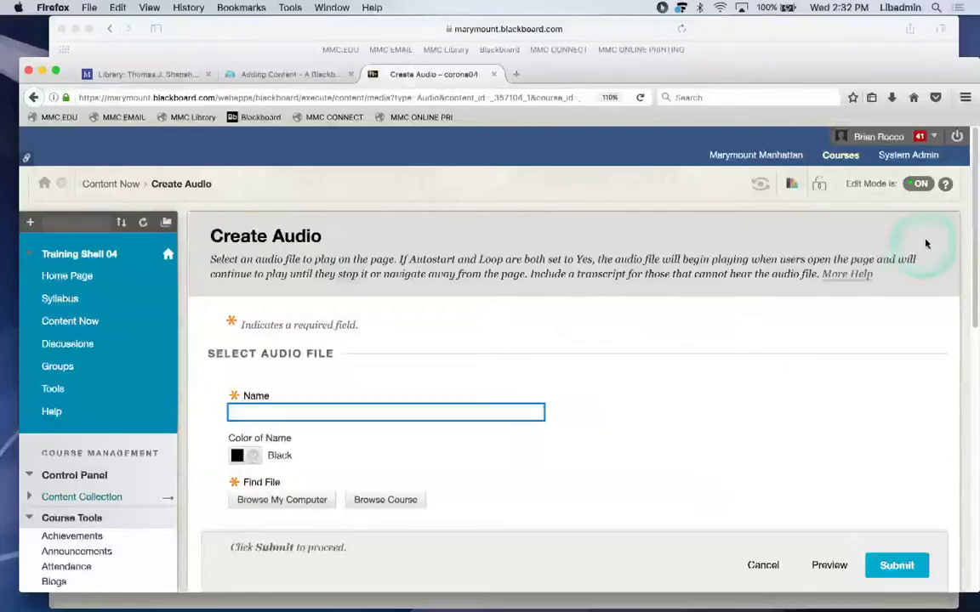
{"action": "left_click_drag", "start_coordinate": [971, 207], "coordinate": [929, 284]}
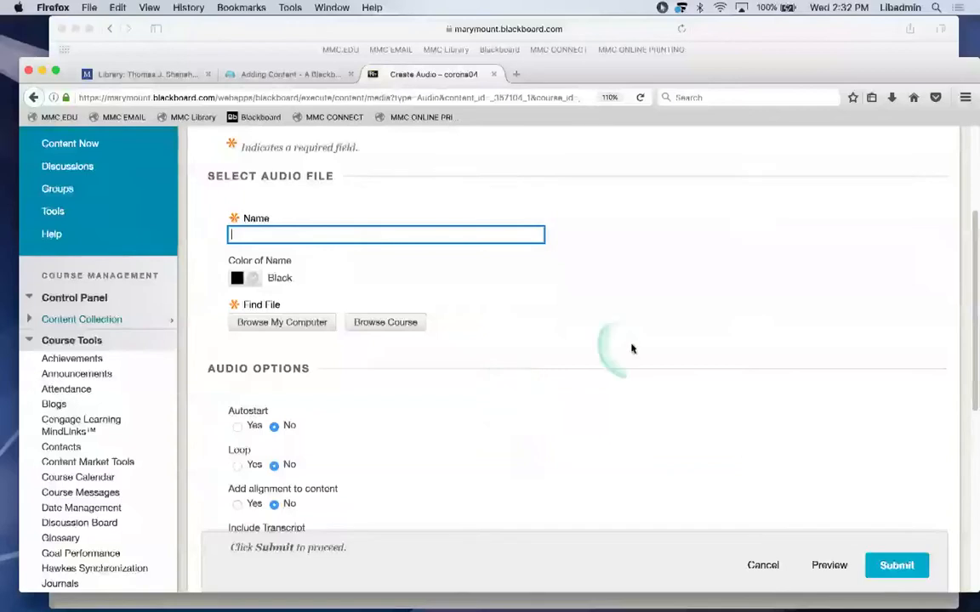
{"action": "scroll", "coordinate": [652, 341], "scroll_direction": "down", "scroll_amount": 5}
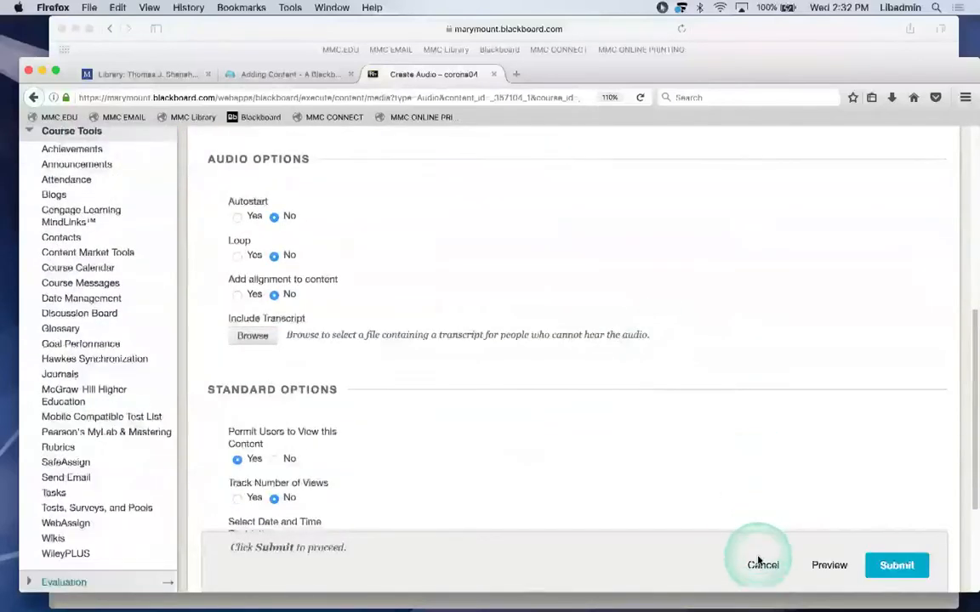
{"action": "left_click", "coordinate": [760, 565]}
{"action": "left_click", "coordinate": [285, 277]}
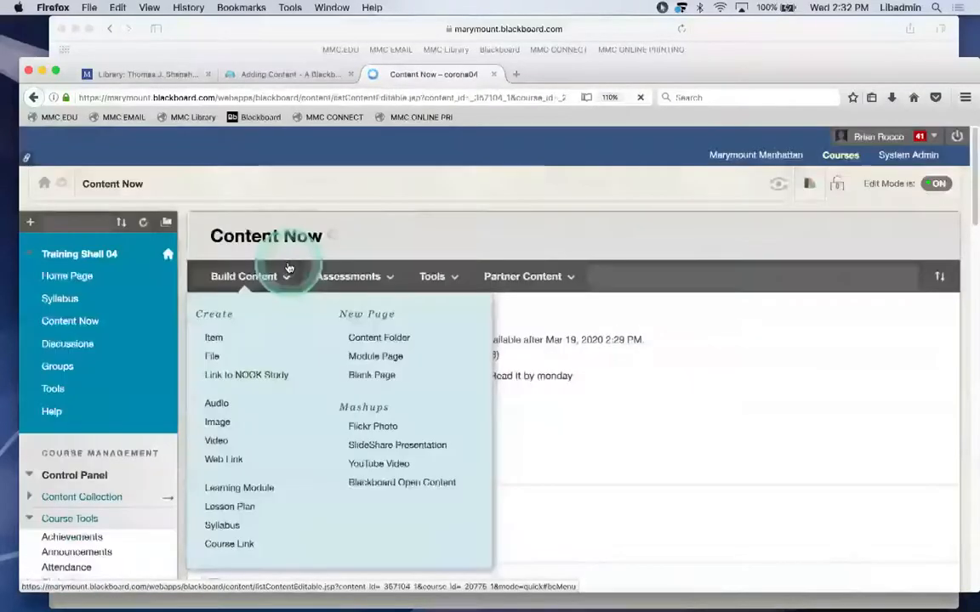
{"action": "left_click", "coordinate": [225, 423]}
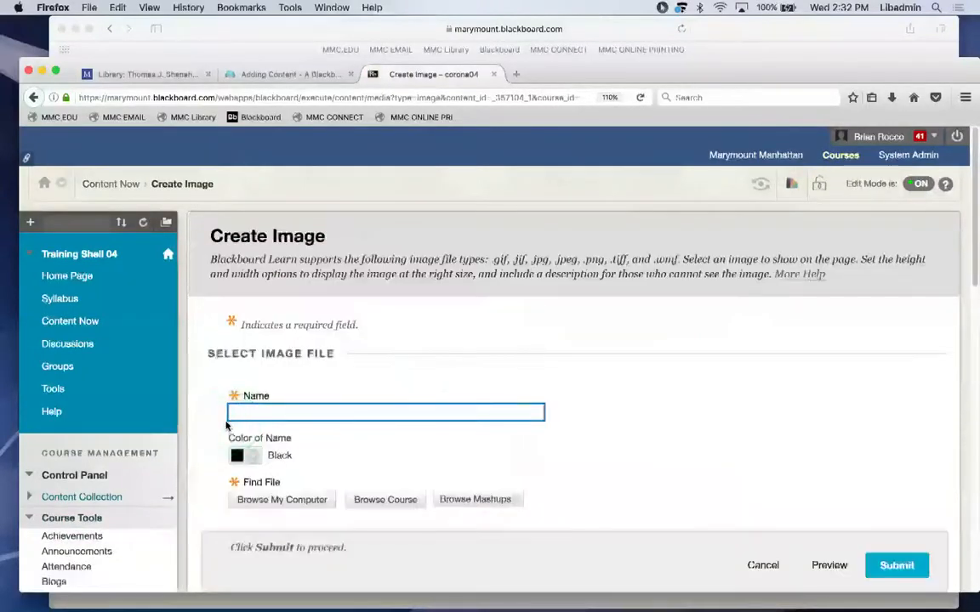
{"action": "left_click", "coordinate": [761, 565]}
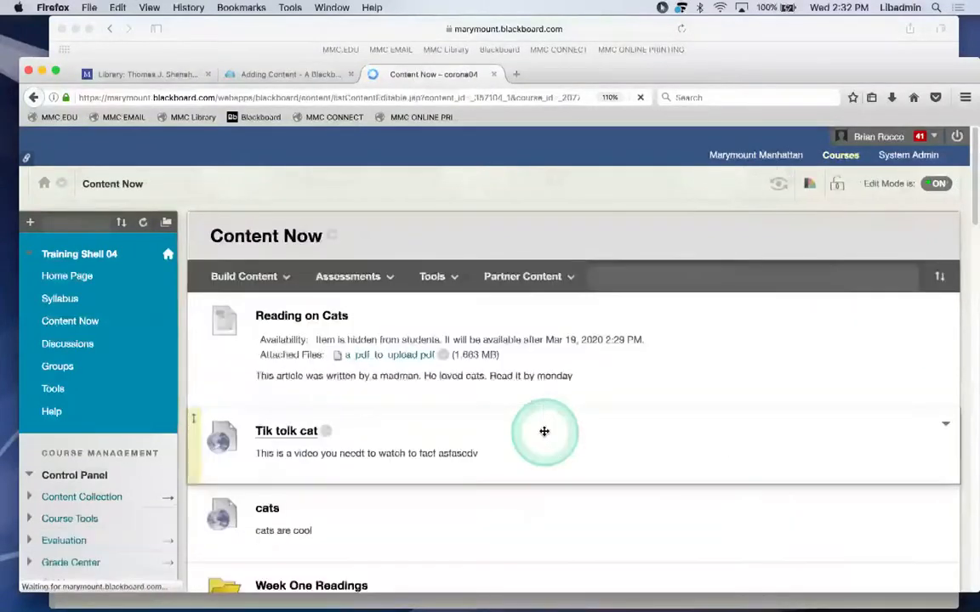
{"action": "scroll", "coordinate": [544, 432], "scroll_direction": "down", "scroll_amount": 5}
{"action": "scroll", "coordinate": [544, 432], "scroll_direction": "down", "scroll_amount": 3}
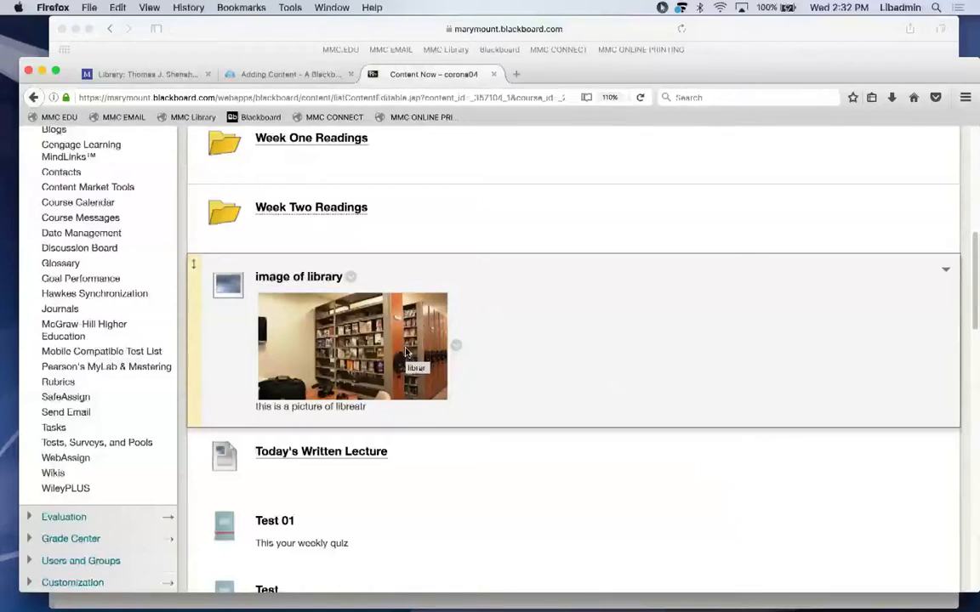
{"action": "left_click", "coordinate": [585, 328]}
{"action": "left_click_drag", "start_coordinate": [972, 235], "coordinate": [972, 160]}
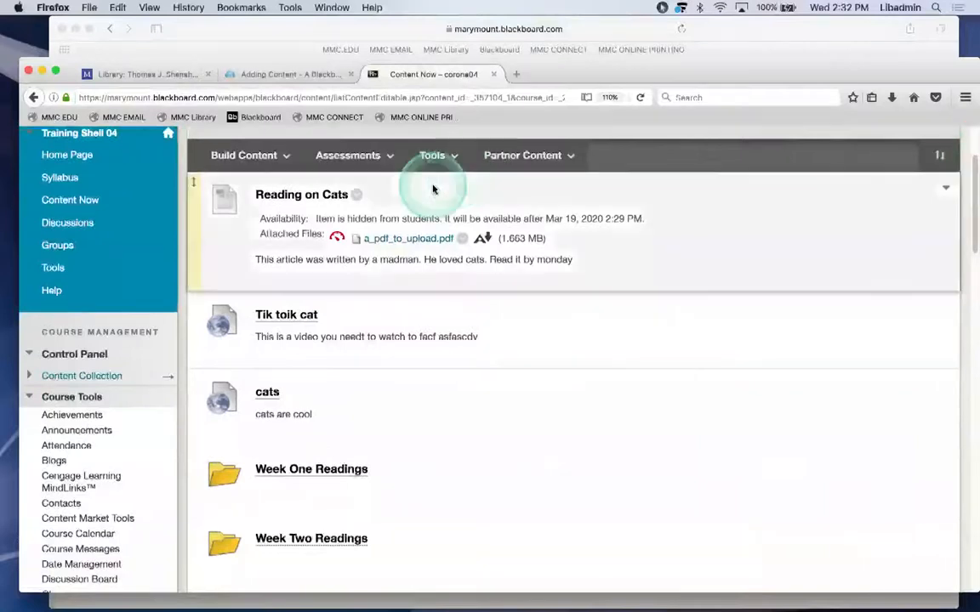
Choose Web Link under Build Content's Create options to open the Create Web Link form.
{"action": "left_click", "coordinate": [258, 165]}
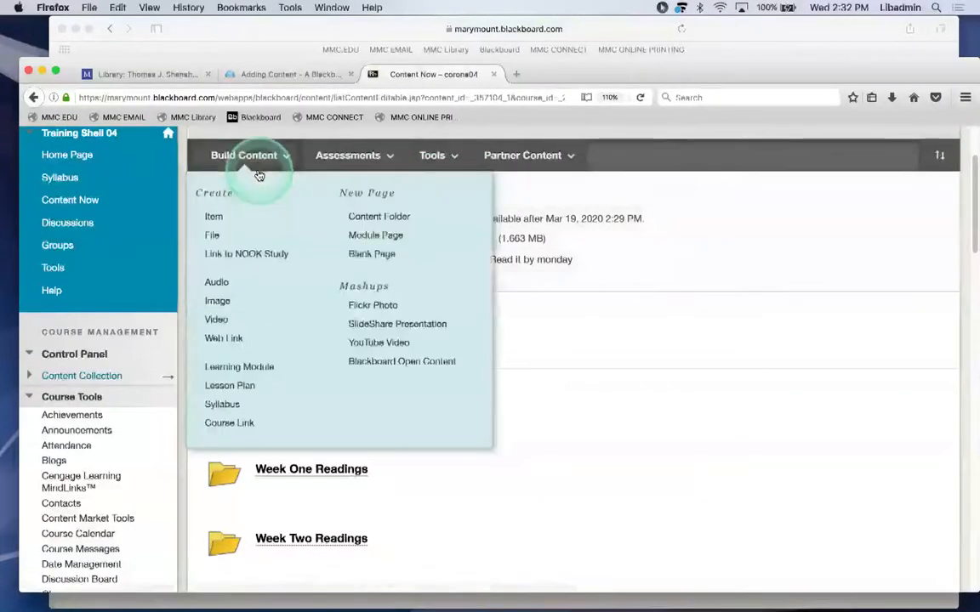
{"action": "left_click", "coordinate": [225, 342]}
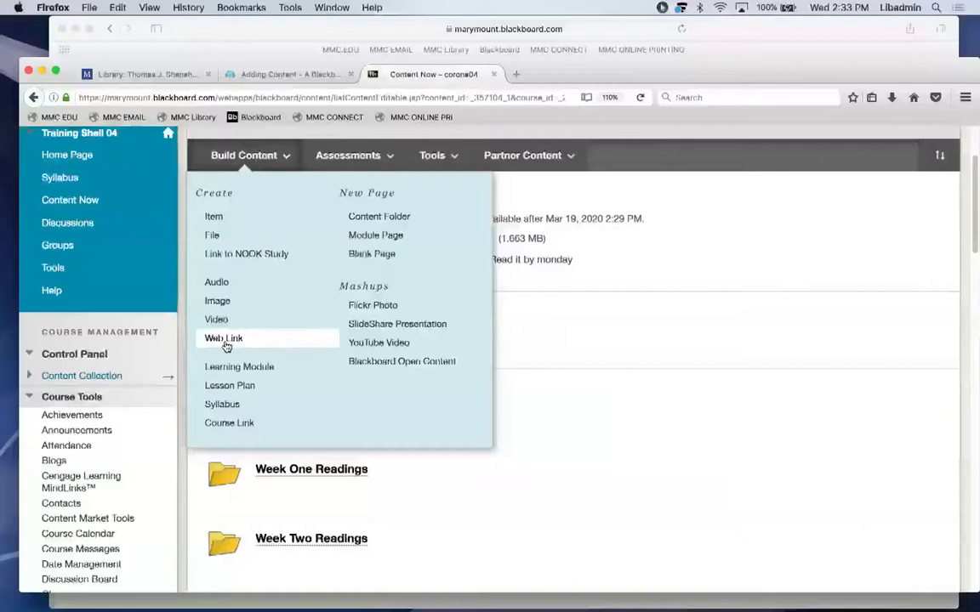
{"action": "left_click", "coordinate": [226, 342]}
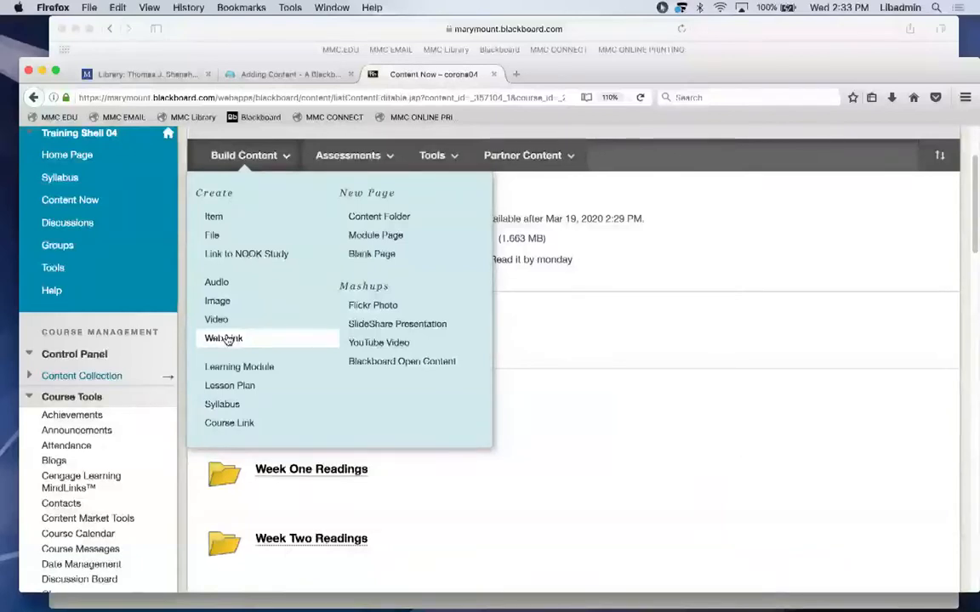
{"action": "left_click", "coordinate": [228, 339]}
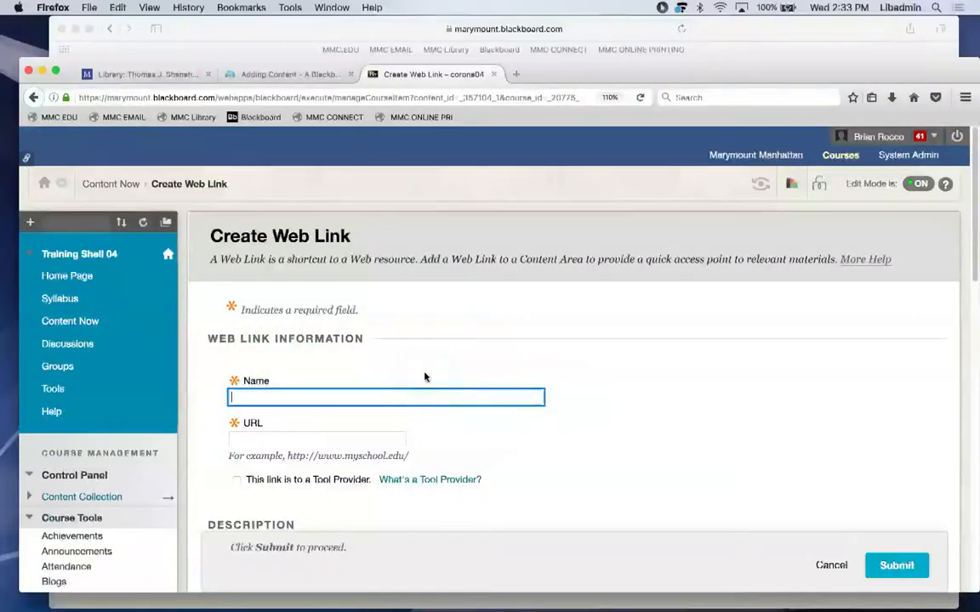
Enter 'Video on Whatever' as the web link's name.
{"action": "type", "text": "Video o"}
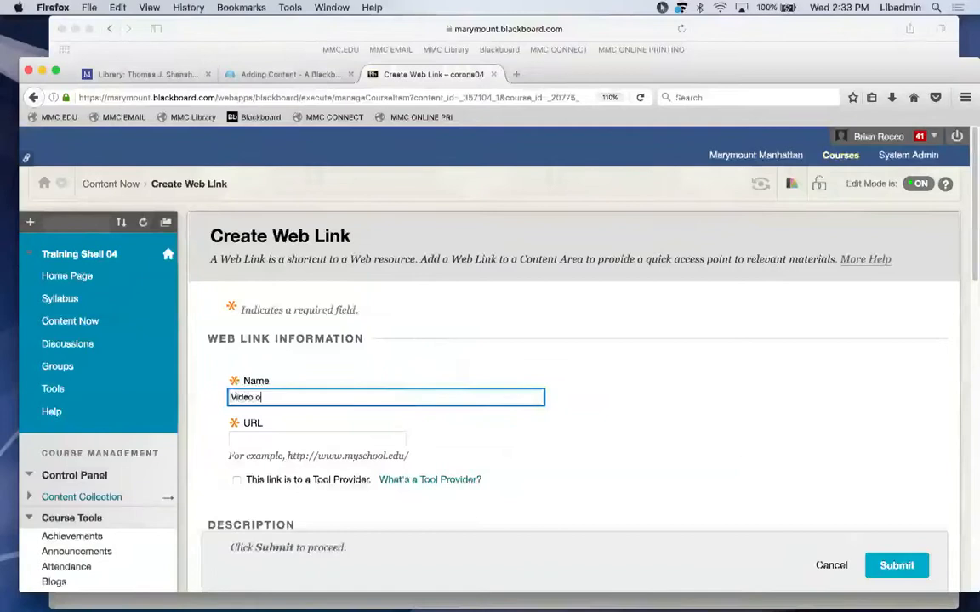
{"action": "type", "text": "n Wh"}
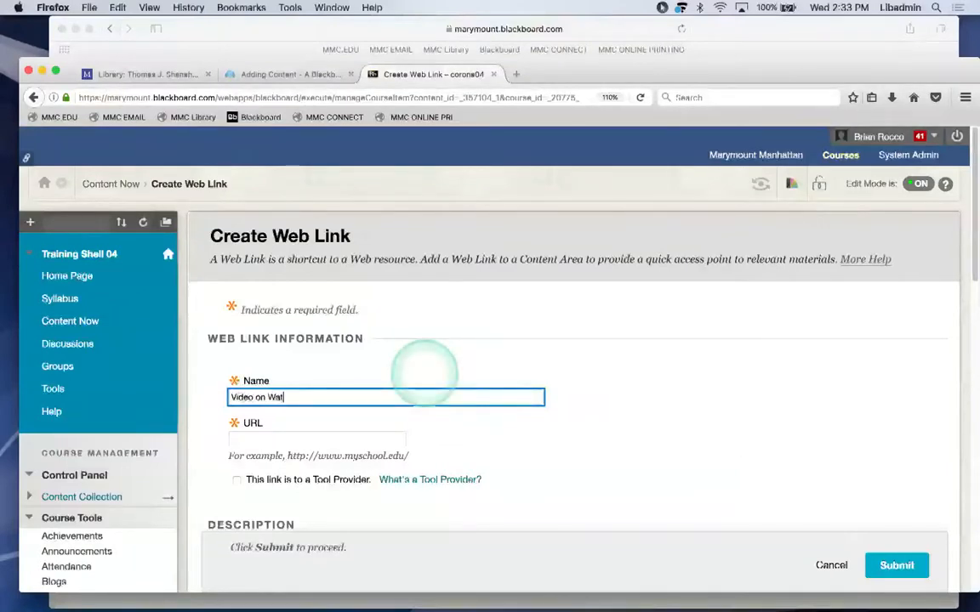
{"action": "type", "text": "atever"}
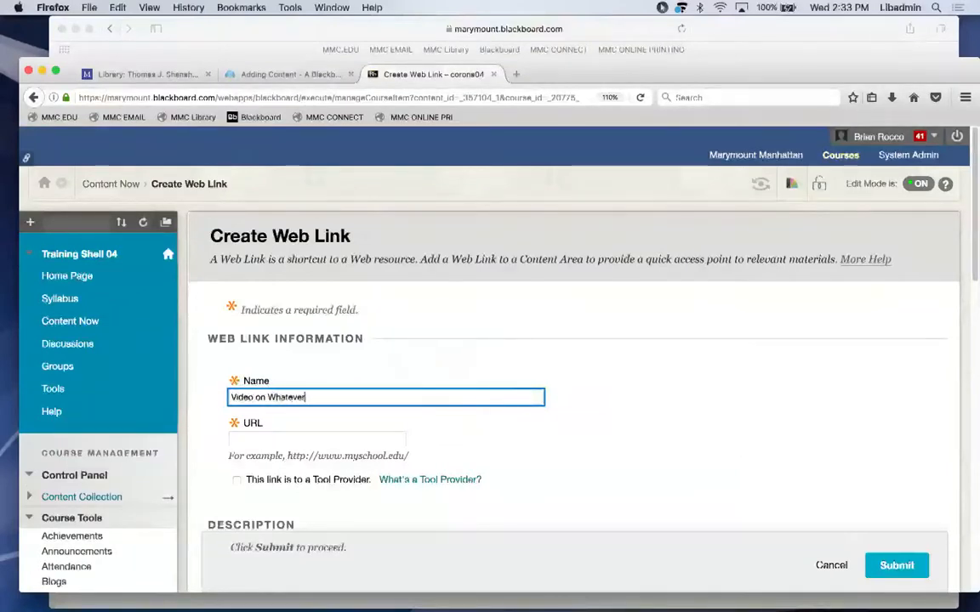
Open the shipping container home video on YouTube in a new browser tab.
{"action": "left_click", "coordinate": [349, 438]}
{"action": "left_click", "coordinate": [515, 74]}
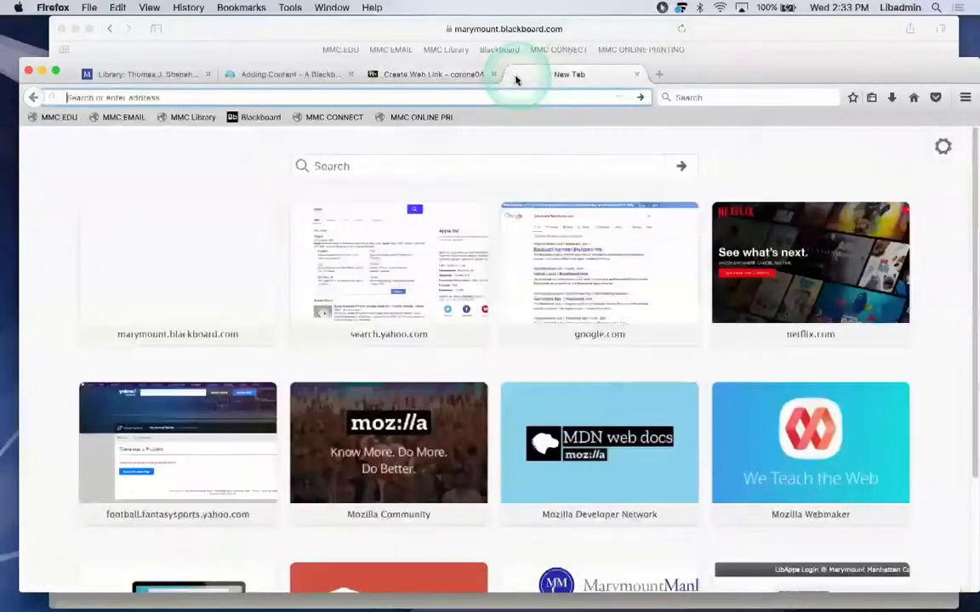
{"action": "type", "text": "youtube.com/"}
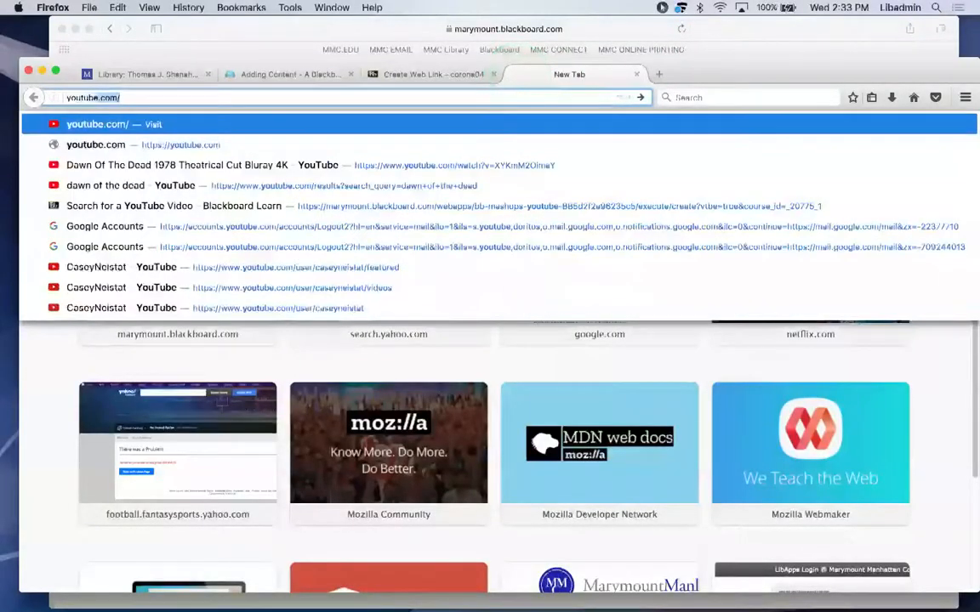
{"action": "key", "text": "Return"}
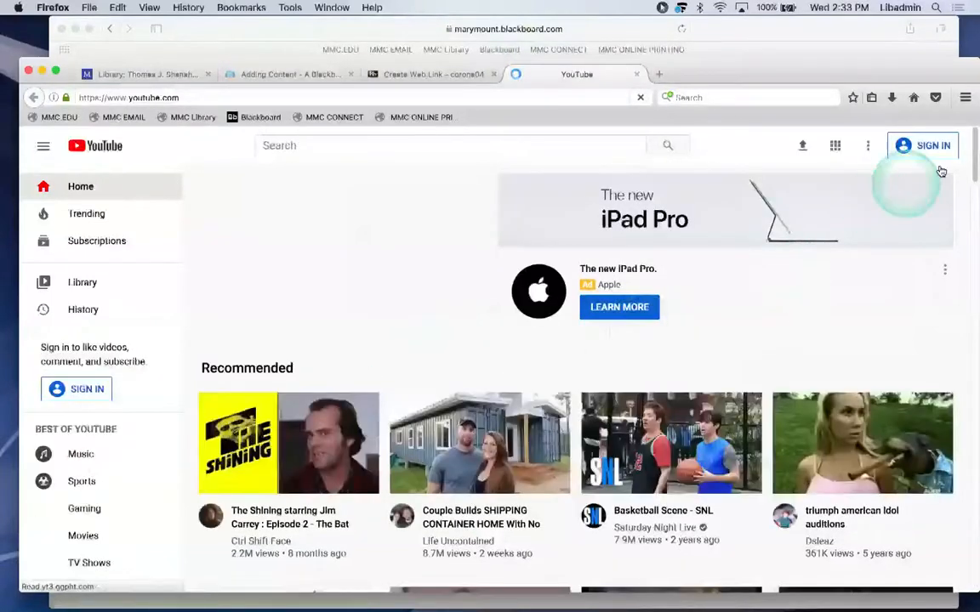
{"action": "left_click", "coordinate": [329, 451]}
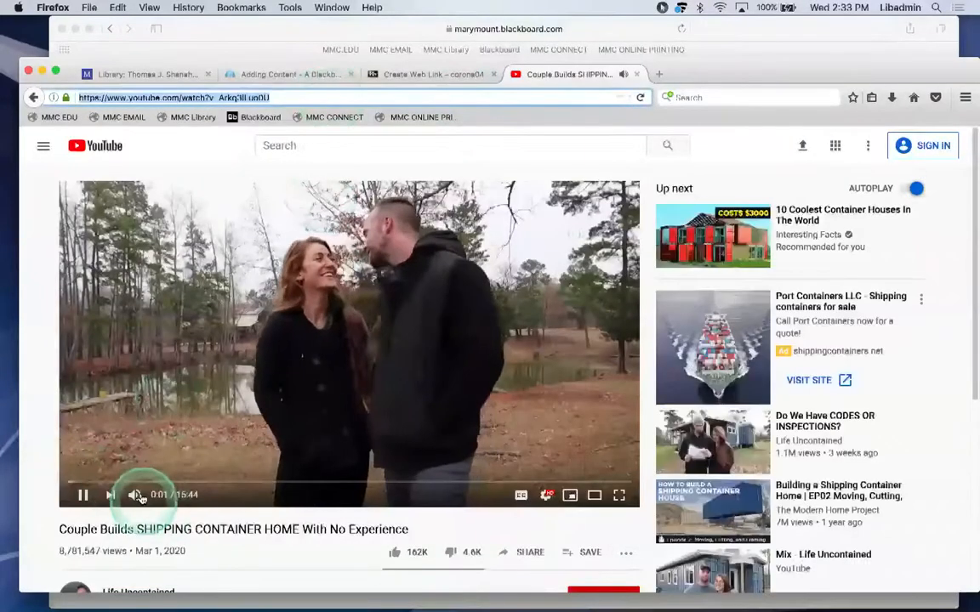
Mute the video, select and copy its web address, and return to Blackboard.
{"action": "left_click", "coordinate": [136, 496]}
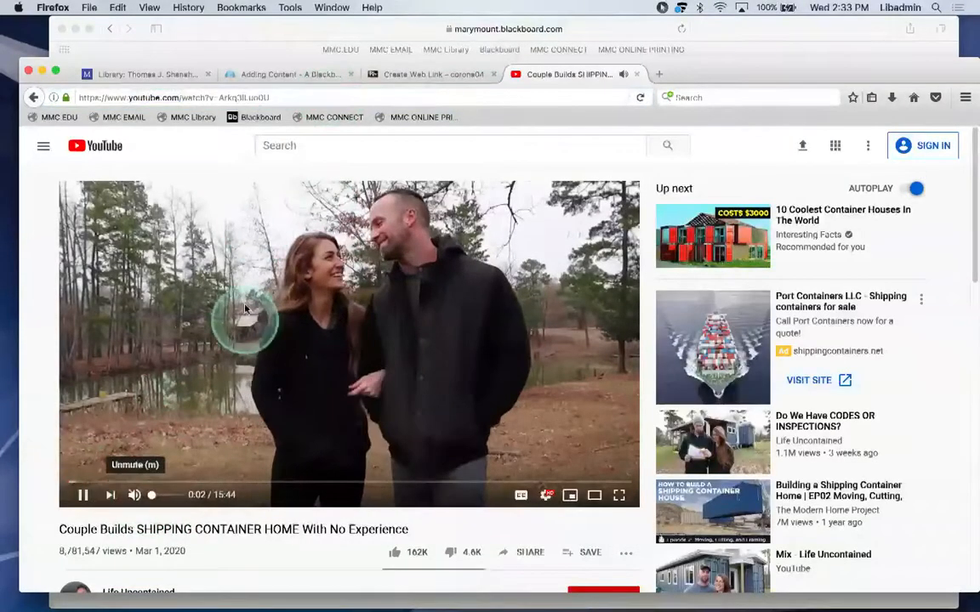
{"action": "double_click", "coordinate": [286, 98]}
{"action": "left_click", "coordinate": [286, 100]}
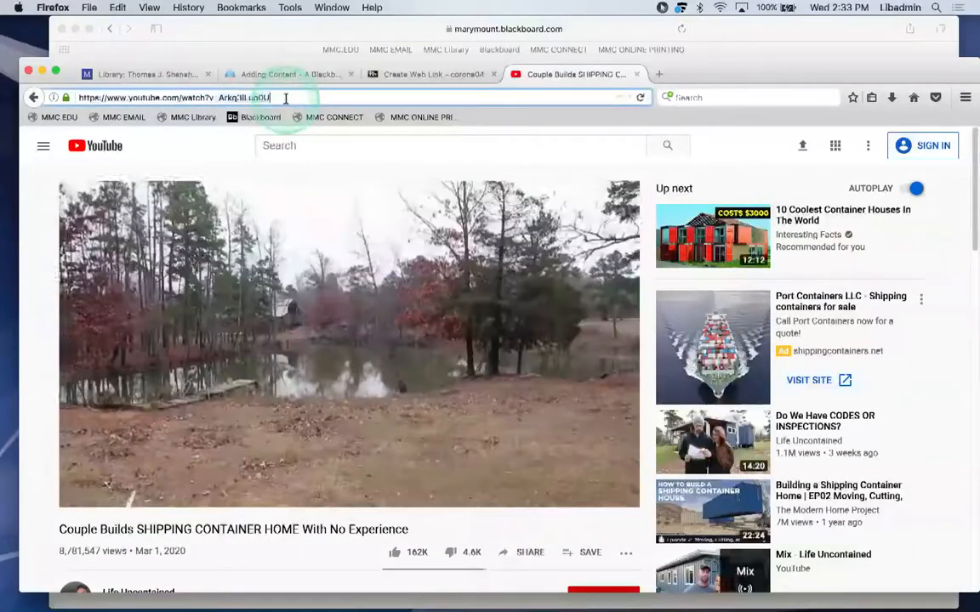
{"action": "triple_click", "coordinate": [286, 99]}
{"action": "key", "text": "super+c"}
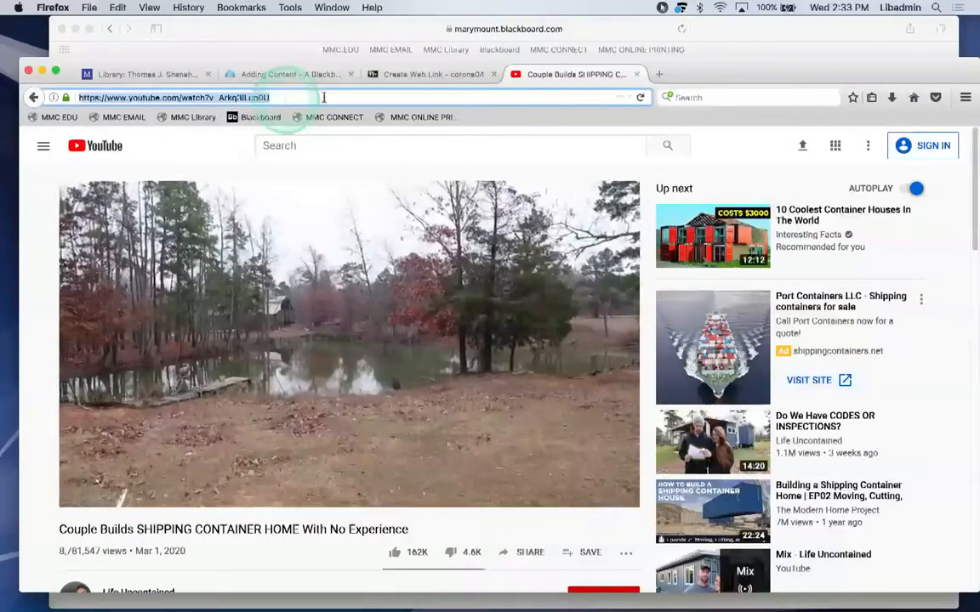
{"action": "left_click", "coordinate": [399, 75]}
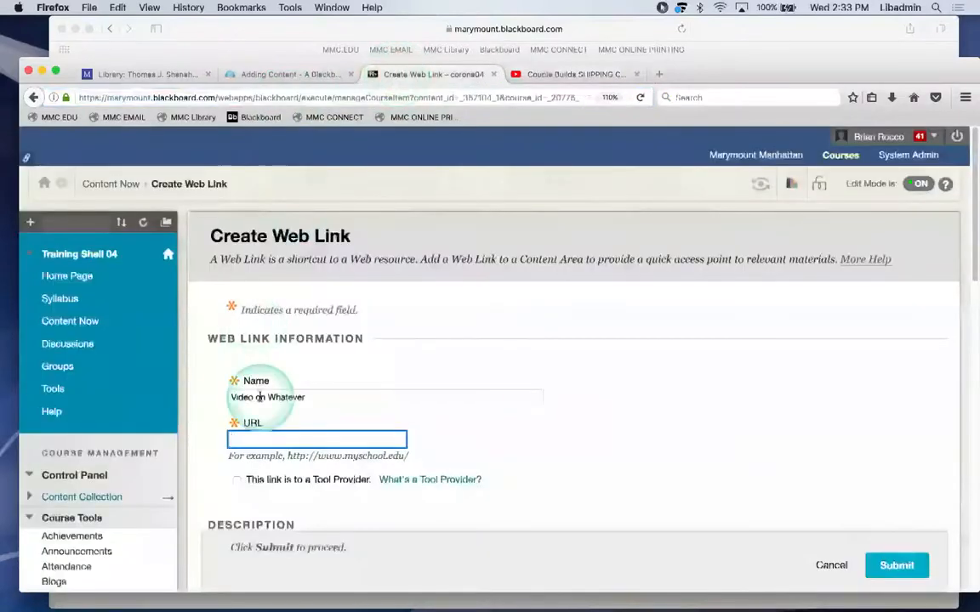
Paste the video URL and rename the link 'Video on Two people for some reason i dont like'.
{"action": "key", "text": "super+v"}
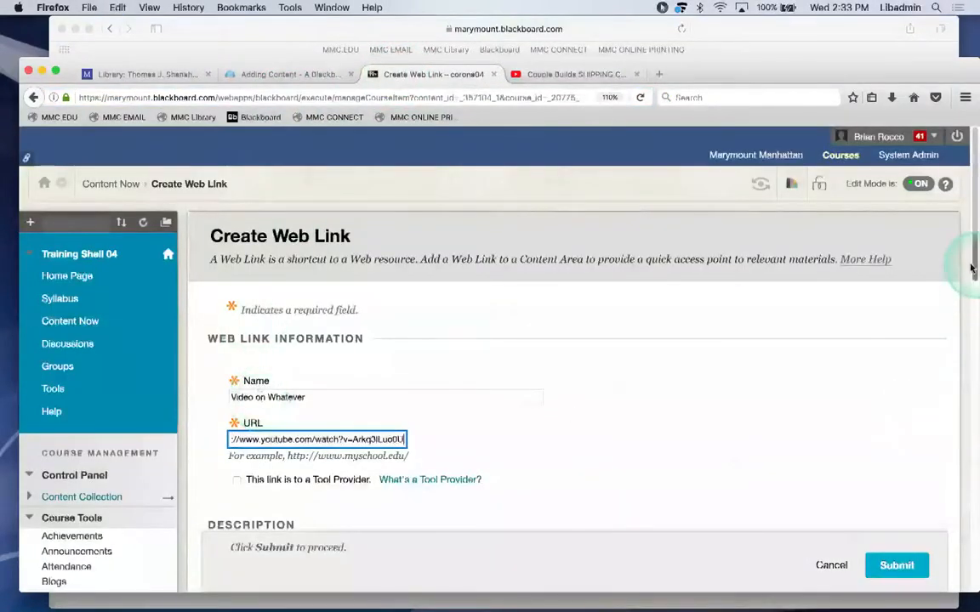
{"action": "left_click", "coordinate": [343, 395]}
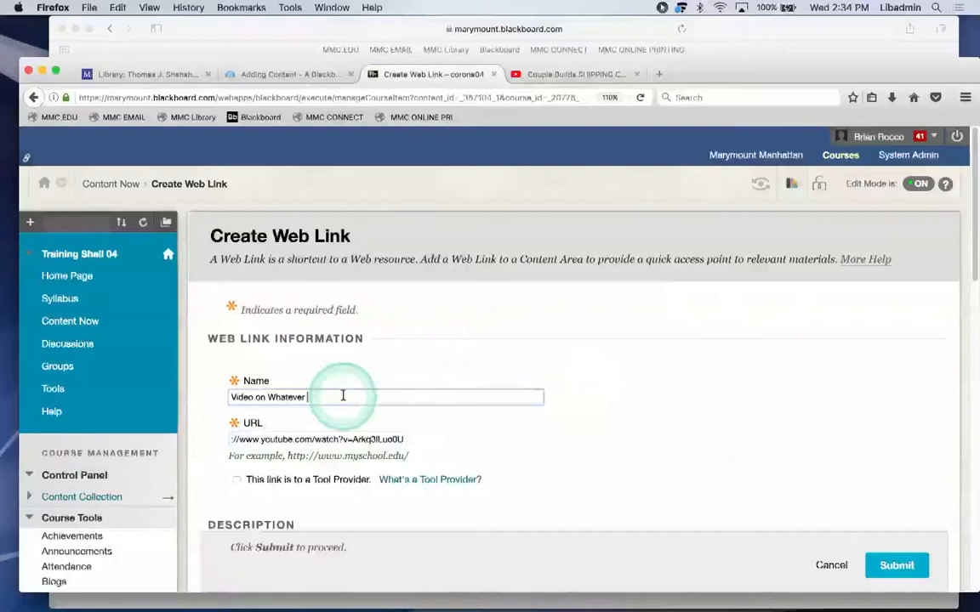
{"action": "key", "text": "BackSpace"}
{"action": "key", "text": "BackSpace"}
{"action": "key", "text": "BackSpace"}
{"action": "key", "text": "BackSpace"}
{"action": "key", "text": "BackSpace"}
{"action": "key", "text": "BackSpace"}
{"action": "key", "text": "BackSpace"}
{"action": "key", "text": "BackSpace"}
{"action": "type", "text": "Iwo per"}
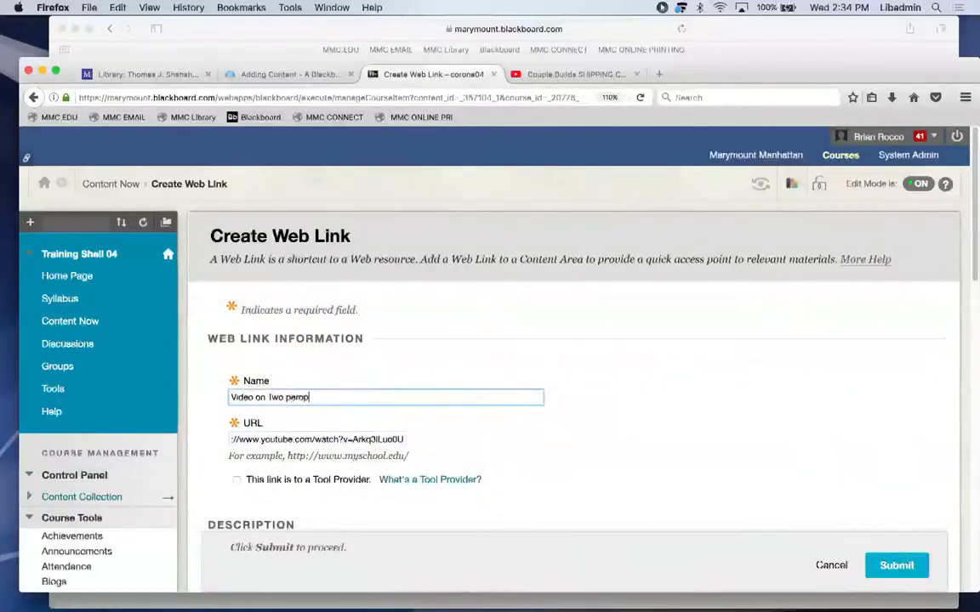
{"action": "type", "text": "ople "}
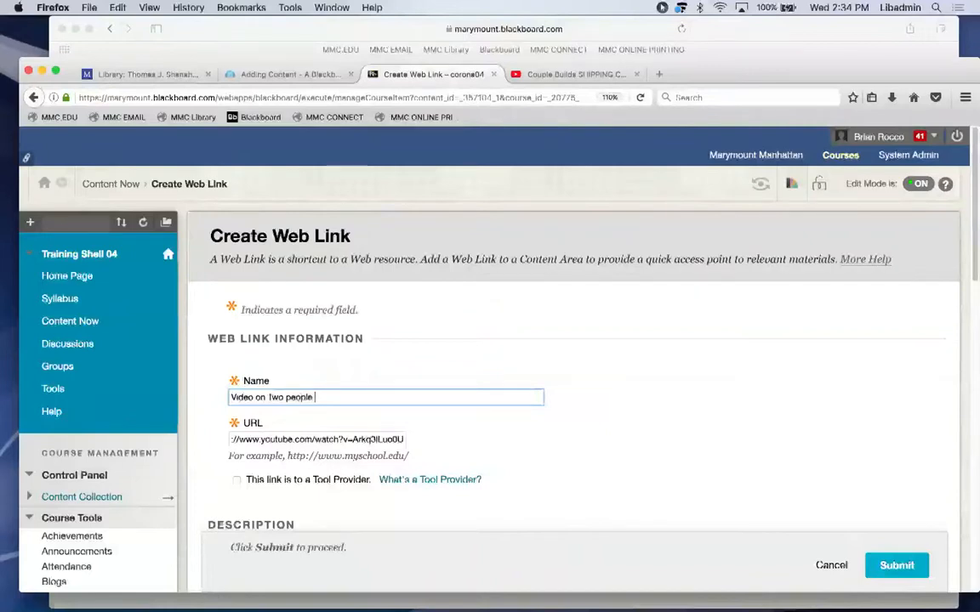
{"action": "type", "text": "for some reasdon"}
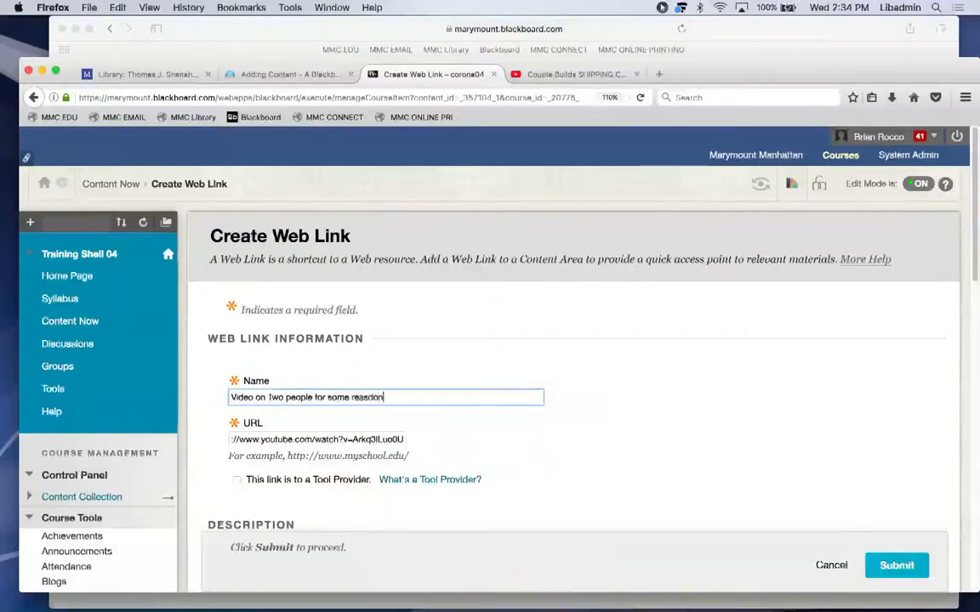
{"action": "key", "text": "BackSpace"}
{"action": "key", "text": "BackSpace"}
{"action": "key", "text": "BackSpace"}
{"action": "type", "text": "on i dont like"}
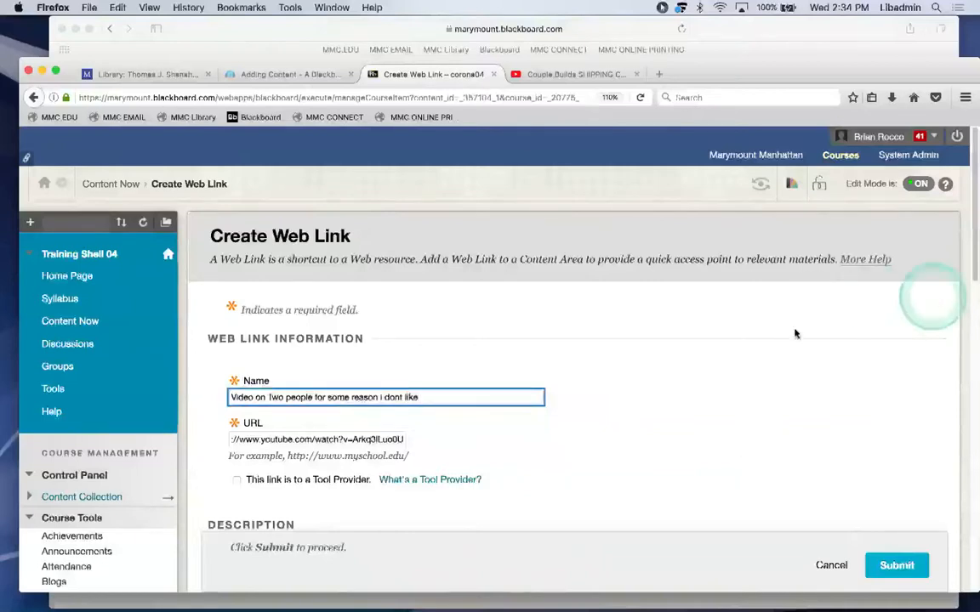
{"action": "left_click_drag", "start_coordinate": [972, 198], "coordinate": [962, 314]}
Write a description saying this is a video of 2 people that eases anxiety.
{"action": "left_click", "coordinate": [529, 393]}
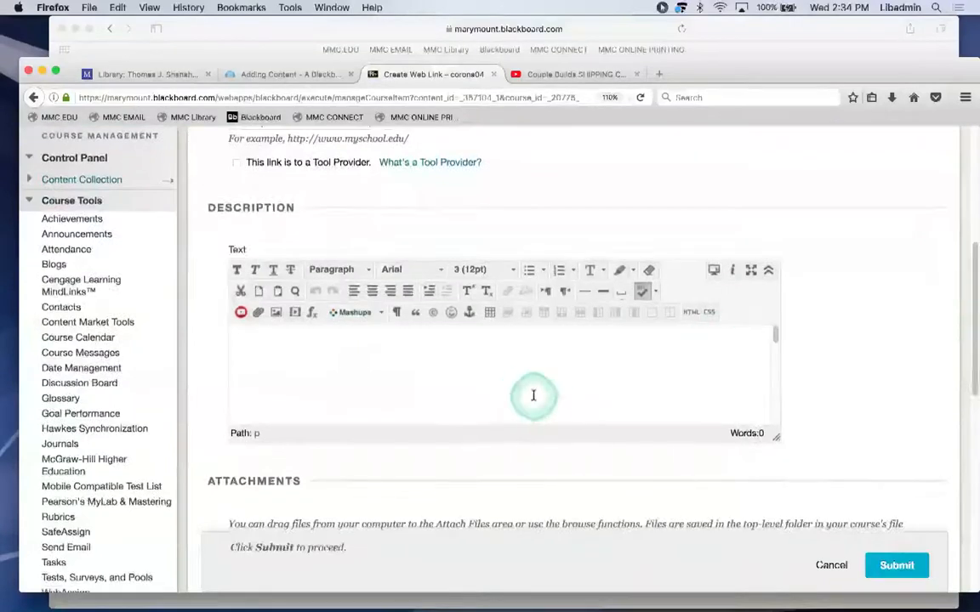
{"action": "type", "text": "This "}
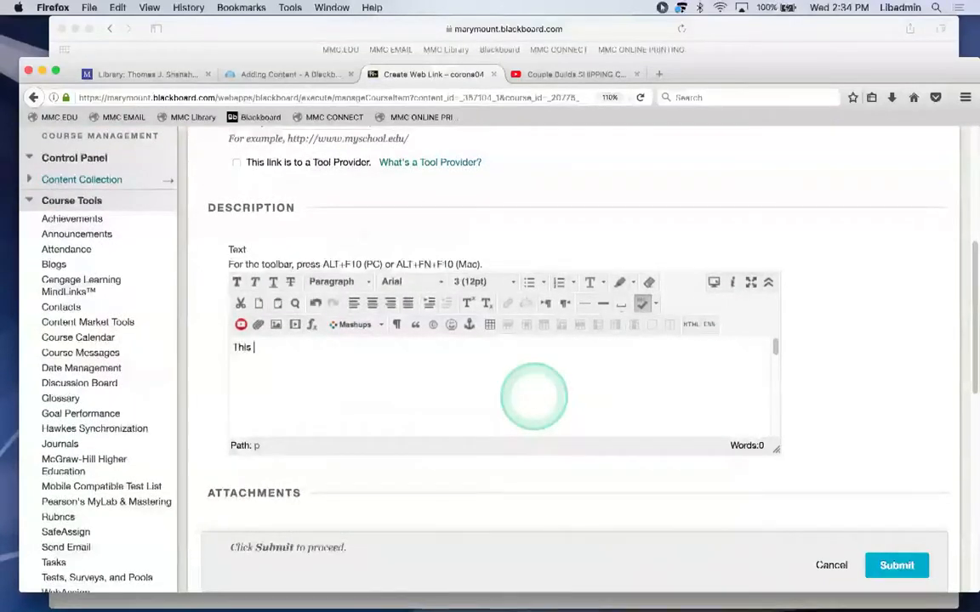
{"action": "type", "text": "is a video"}
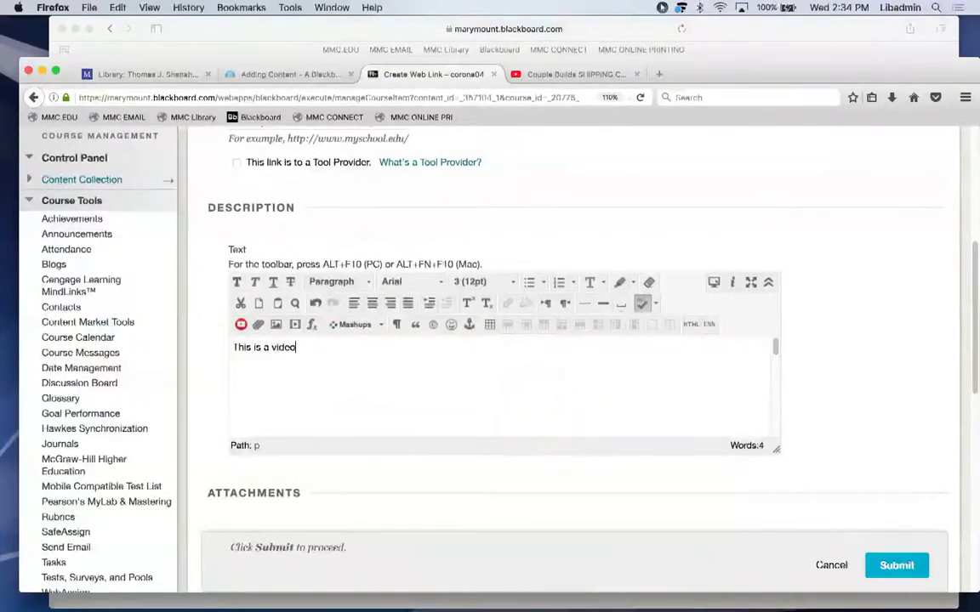
{"action": "type", "text": " of 2 people whom "}
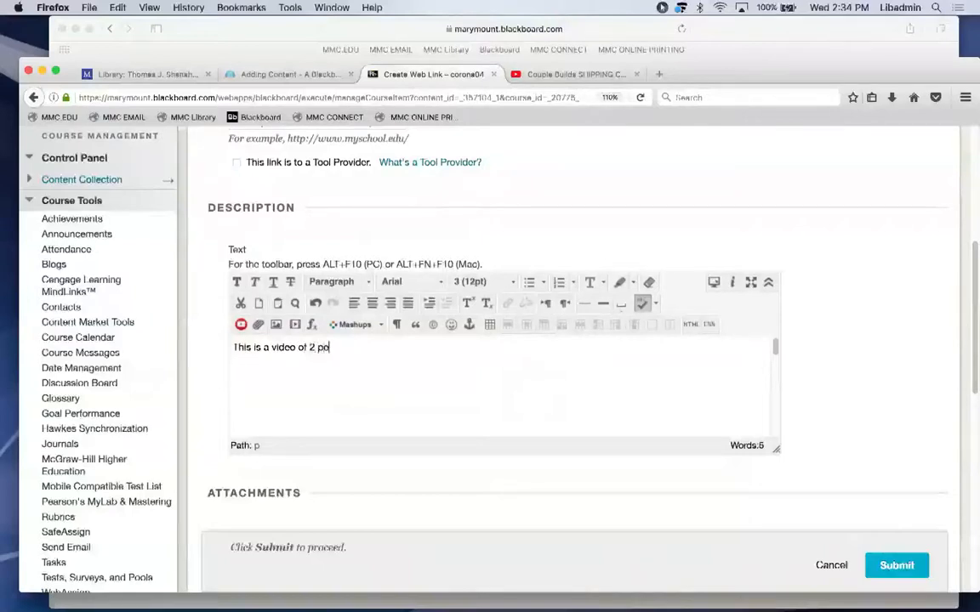
{"action": "type", "text": "I am dispacin"}
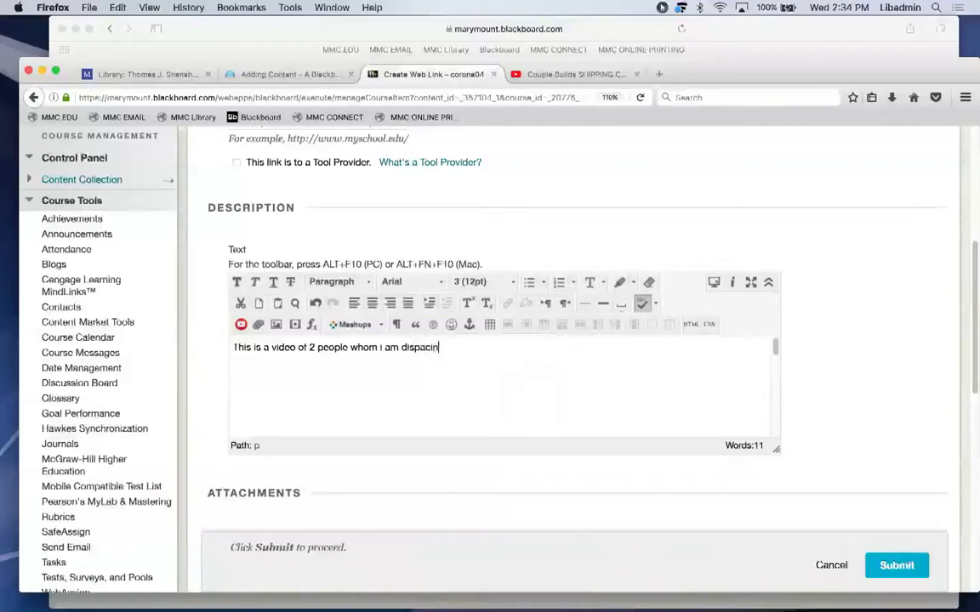
{"action": "type", "text": "g all my"}
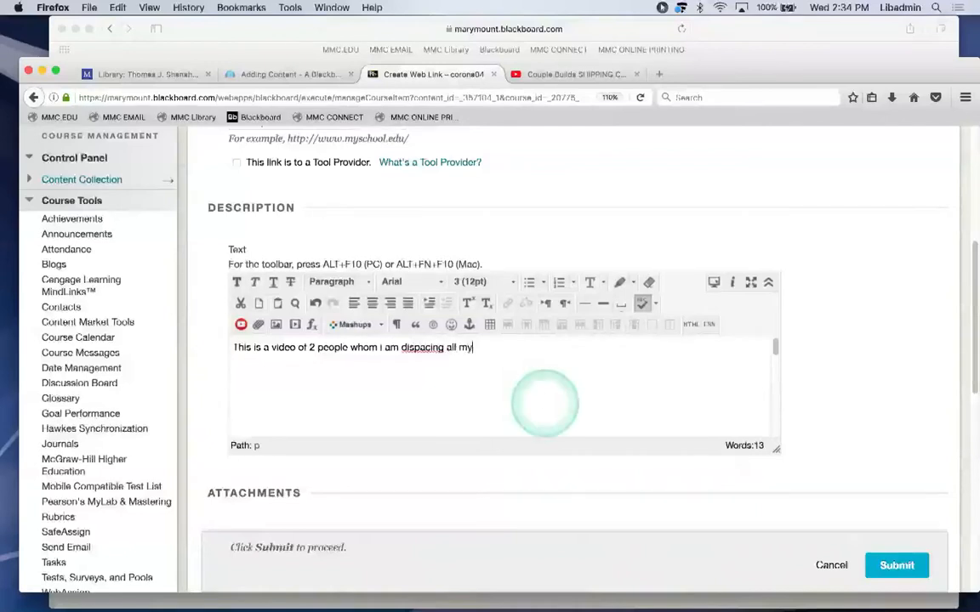
{"action": "type", "text": " andxirty."}
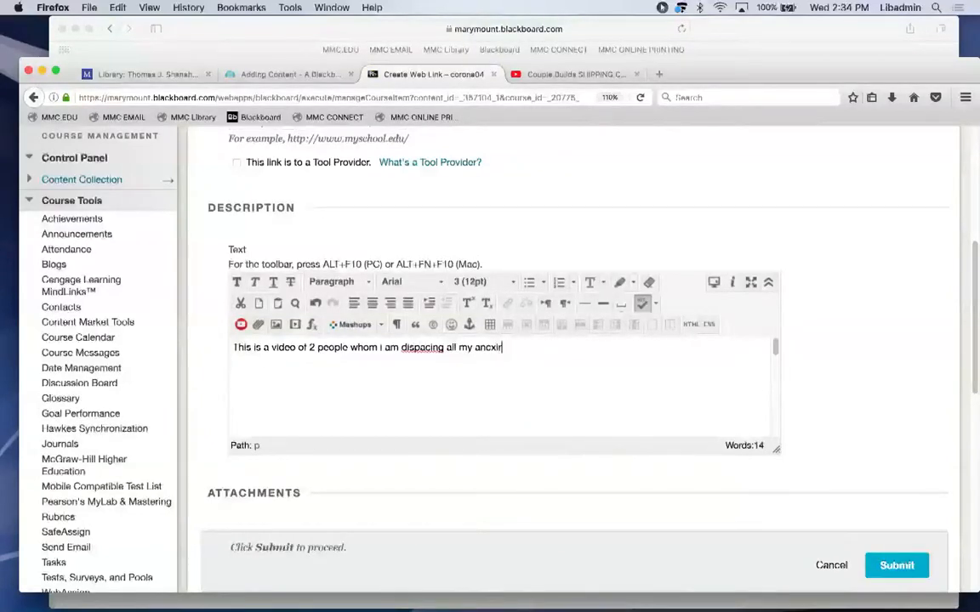
{"action": "left_click", "coordinate": [545, 404]}
{"action": "type", "text": "ps :)"}
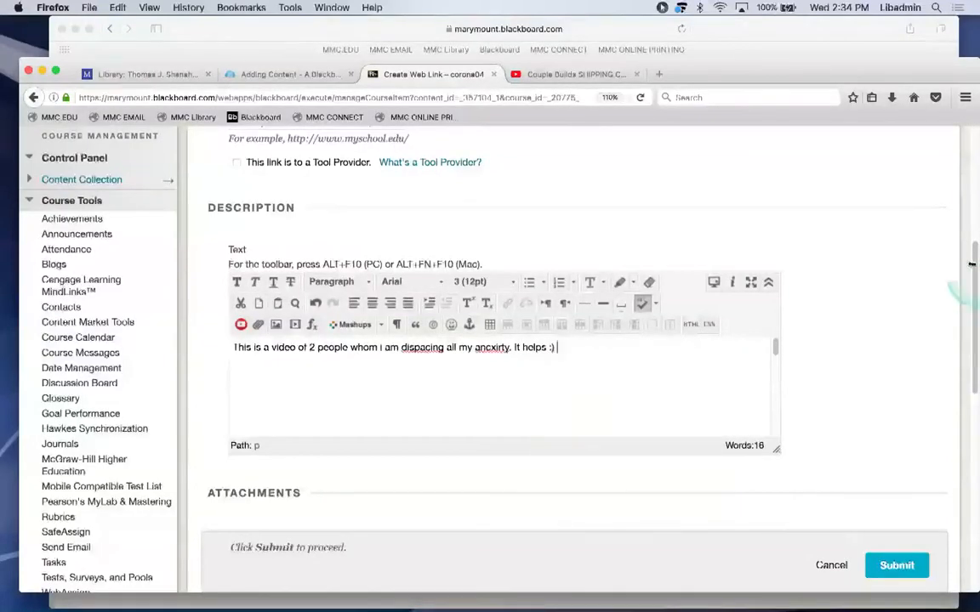
{"action": "left_click_drag", "start_coordinate": [972, 260], "coordinate": [969, 348]}
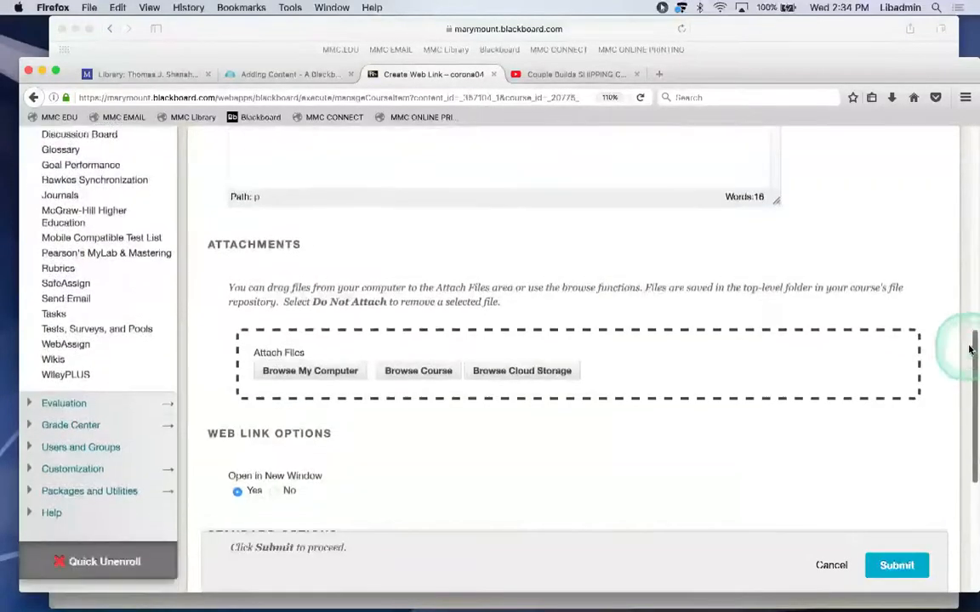
{"action": "left_click", "coordinate": [316, 372]}
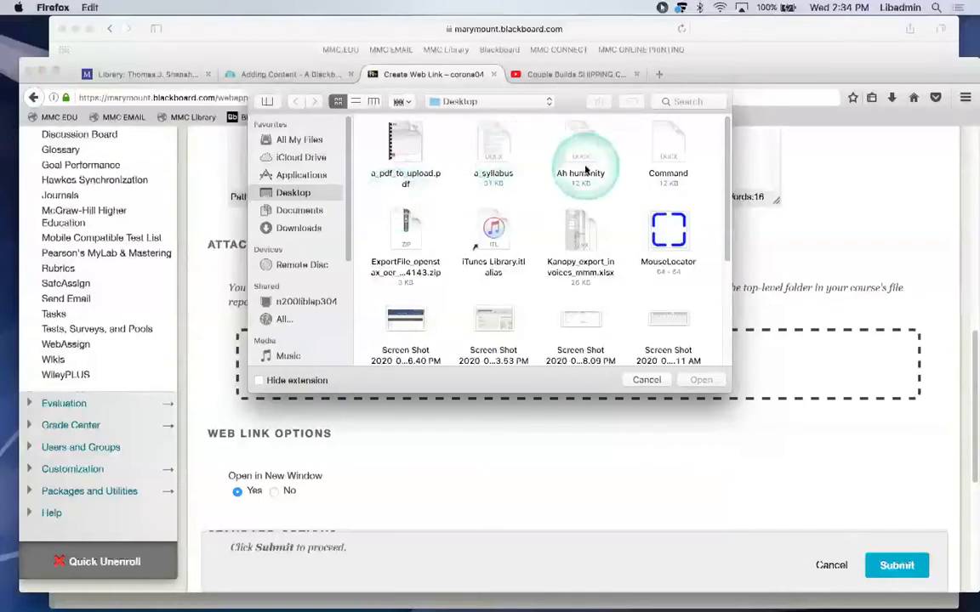
{"action": "left_click", "coordinate": [646, 380]}
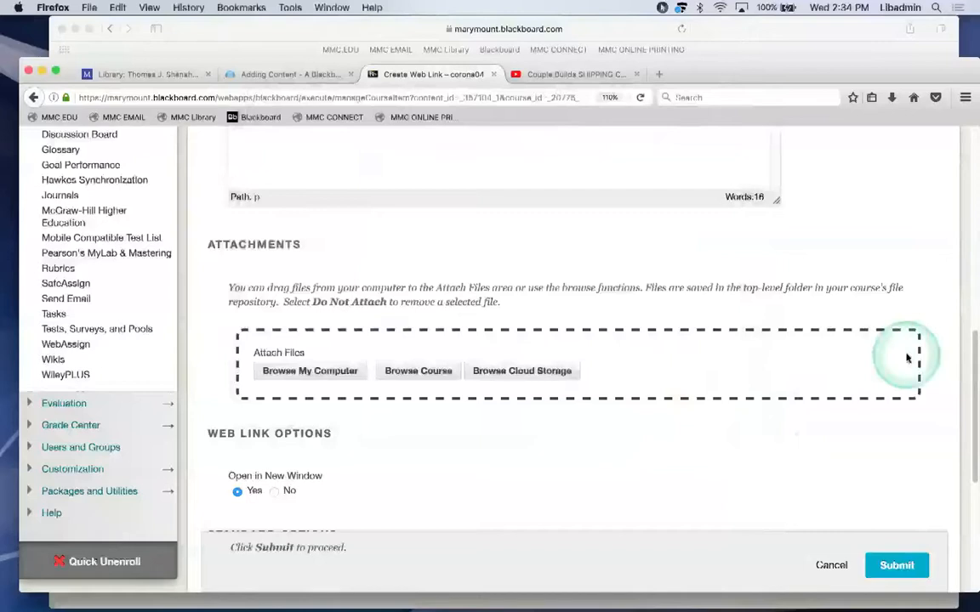
{"action": "left_click_drag", "start_coordinate": [971, 349], "coordinate": [971, 359]}
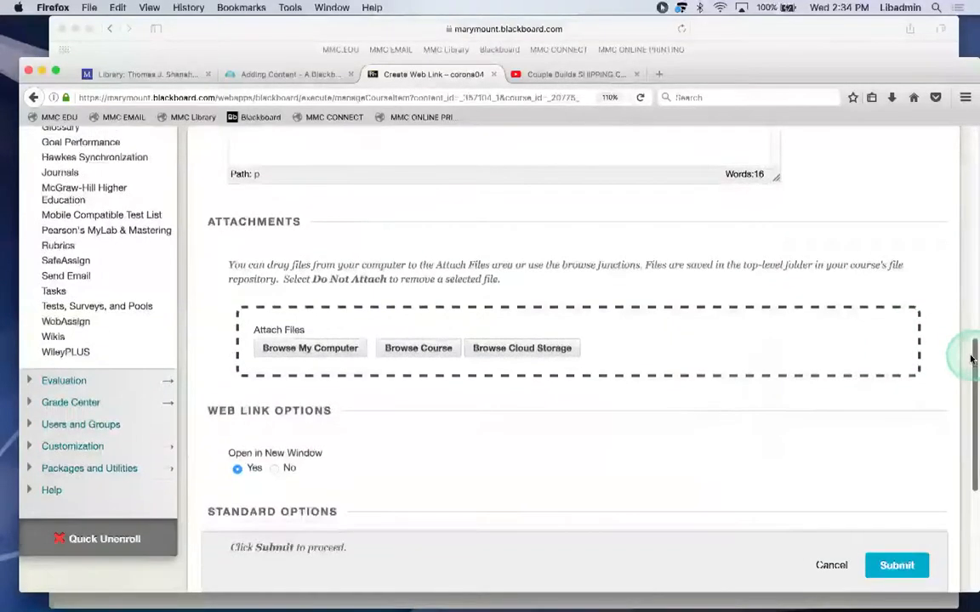
{"action": "left_click_drag", "start_coordinate": [971, 359], "coordinate": [950, 460]}
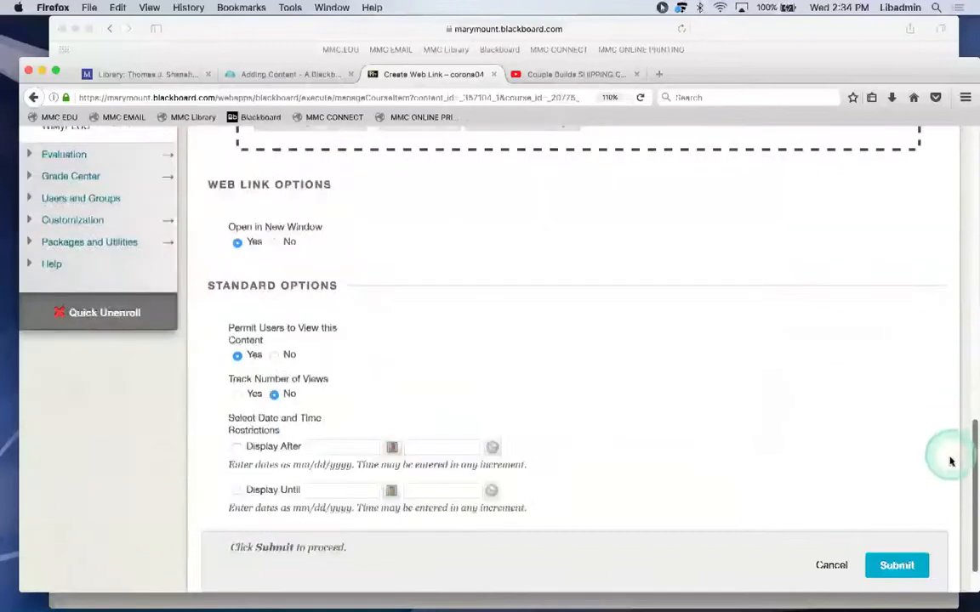
Submit the web link, then open it from Content Now to check the video and close it.
{"action": "left_click", "coordinate": [891, 541]}
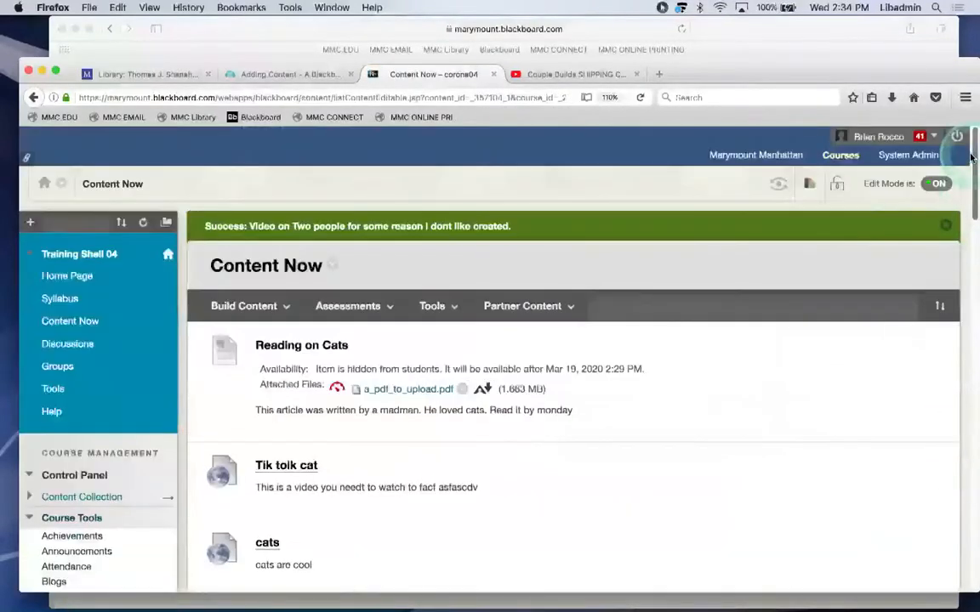
{"action": "left_click_drag", "start_coordinate": [971, 156], "coordinate": [969, 595]}
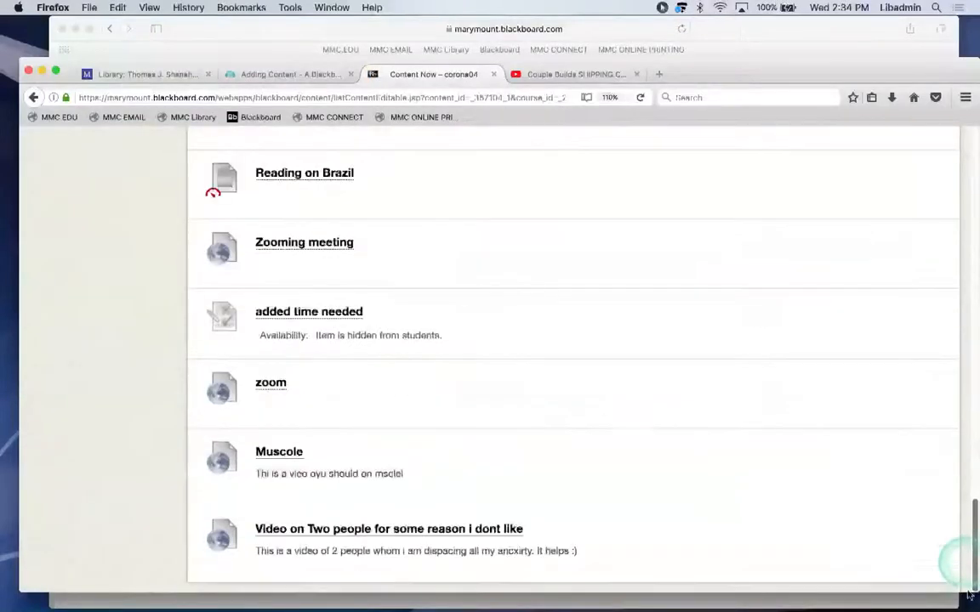
{"action": "left_click", "coordinate": [313, 529]}
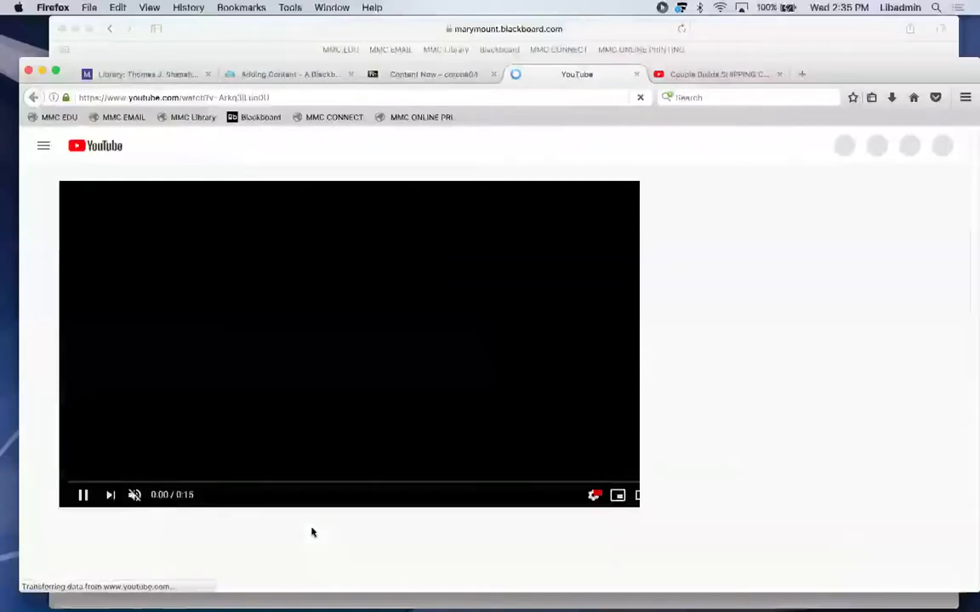
{"action": "left_click", "coordinate": [635, 74]}
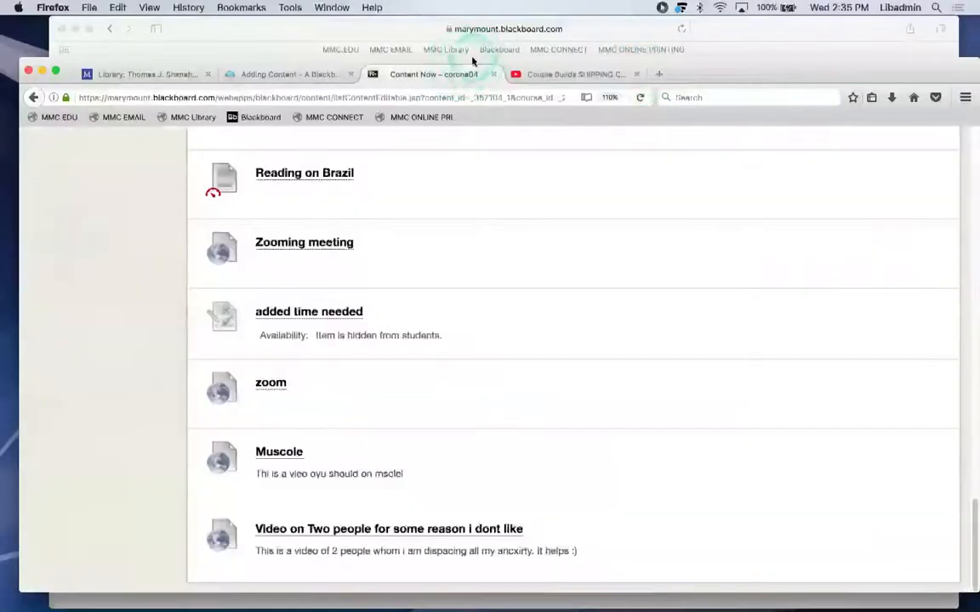
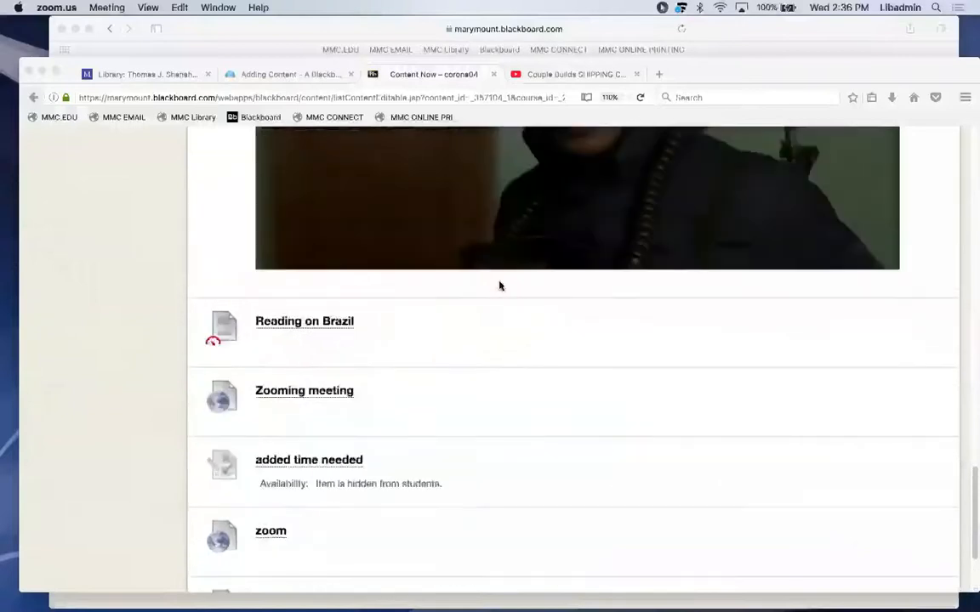
{"action": "scroll", "coordinate": [338, 158], "scroll_direction": "up", "scroll_amount": 10}
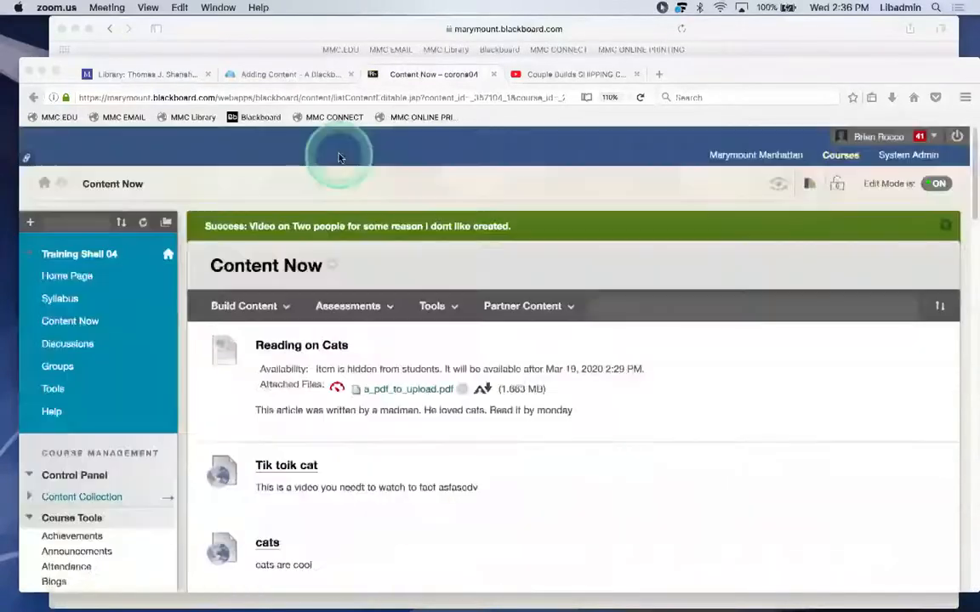
{"action": "left_click", "coordinate": [243, 306]}
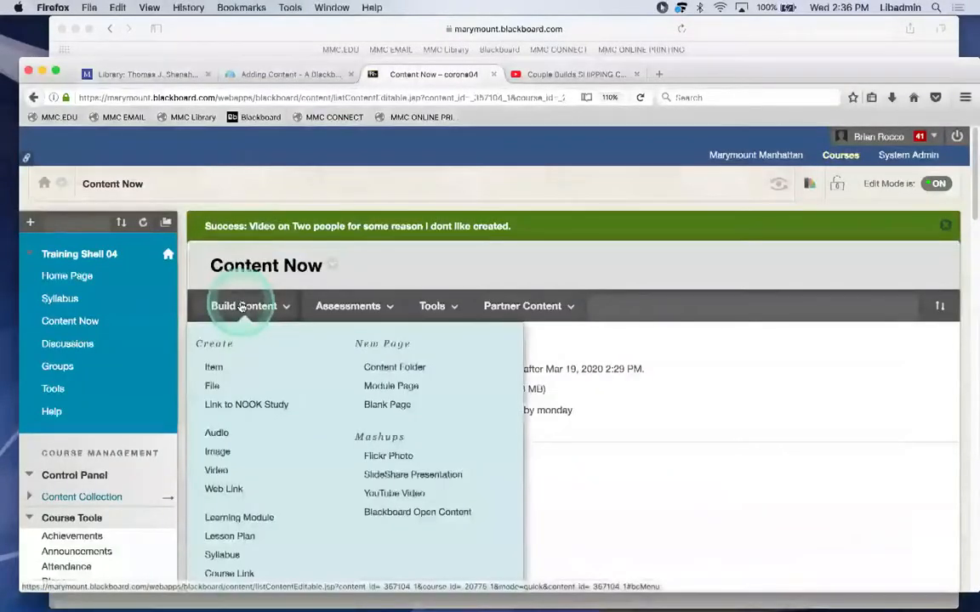
{"action": "scroll", "coordinate": [242, 306], "scroll_direction": "down", "scroll_amount": 1}
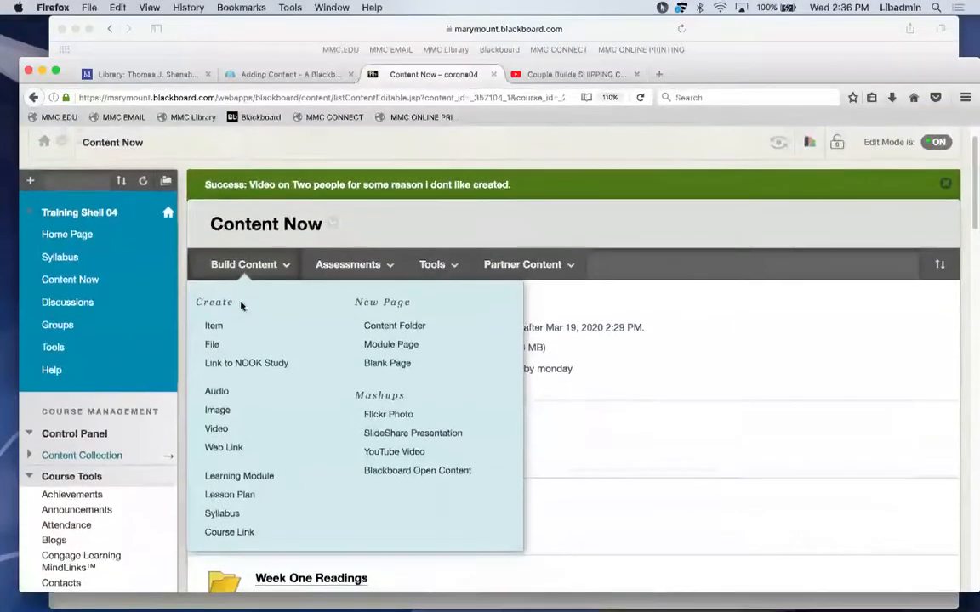
{"action": "scroll", "coordinate": [242, 306], "scroll_direction": "up", "scroll_amount": 1}
{"action": "left_click", "coordinate": [513, 267]}
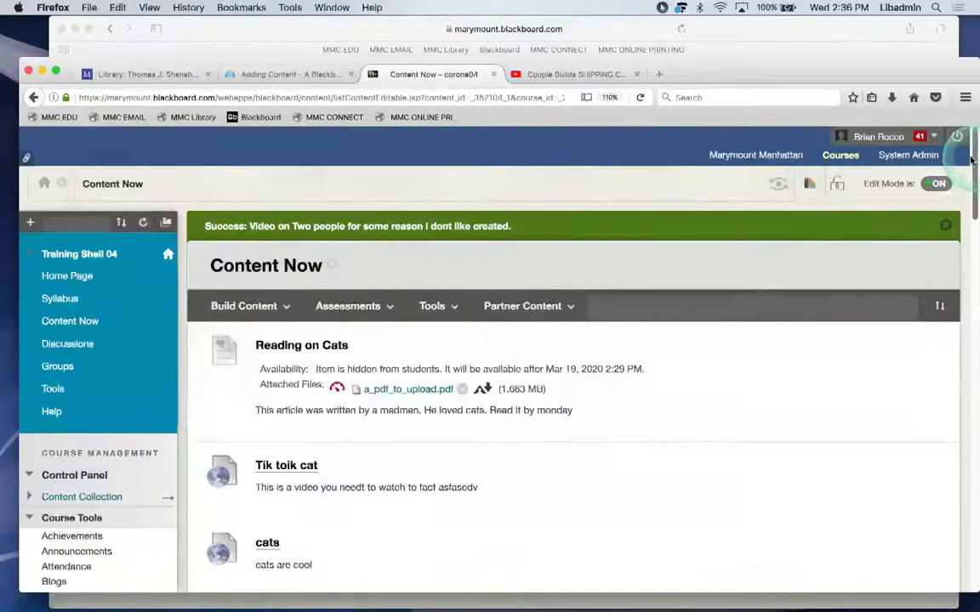
{"action": "scroll", "coordinate": [971, 195], "scroll_direction": "down", "scroll_amount": 2}
{"action": "left_click_drag", "start_coordinate": [971, 195], "coordinate": [971, 161]}
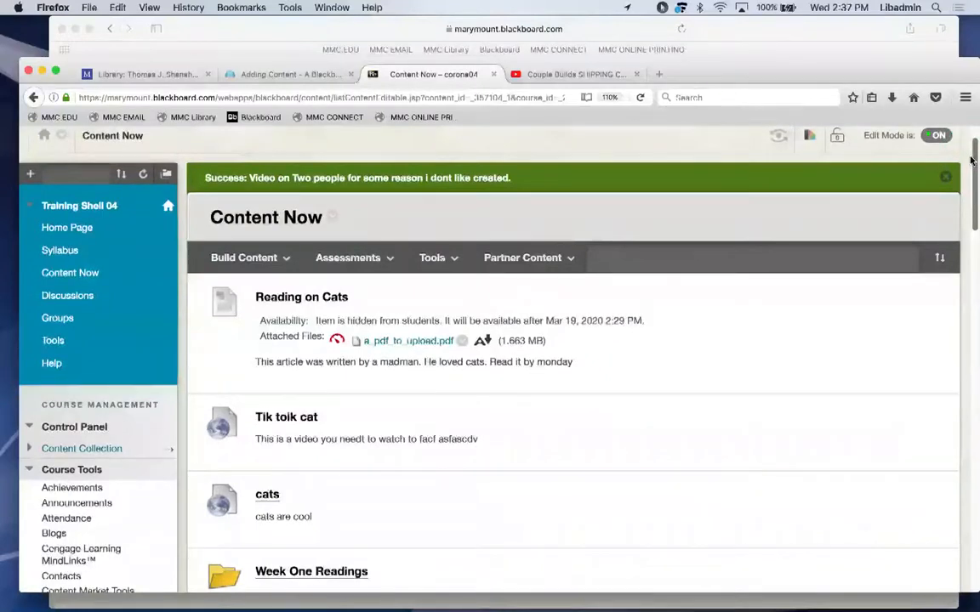
{"action": "left_click_drag", "start_coordinate": [971, 161], "coordinate": [971, 193]}
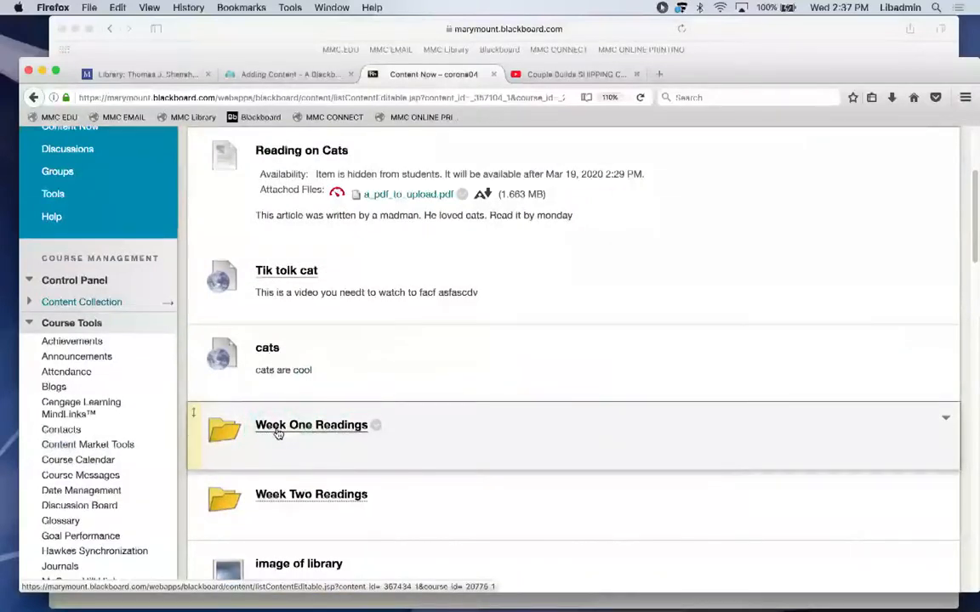
{"action": "left_click", "coordinate": [896, 345]}
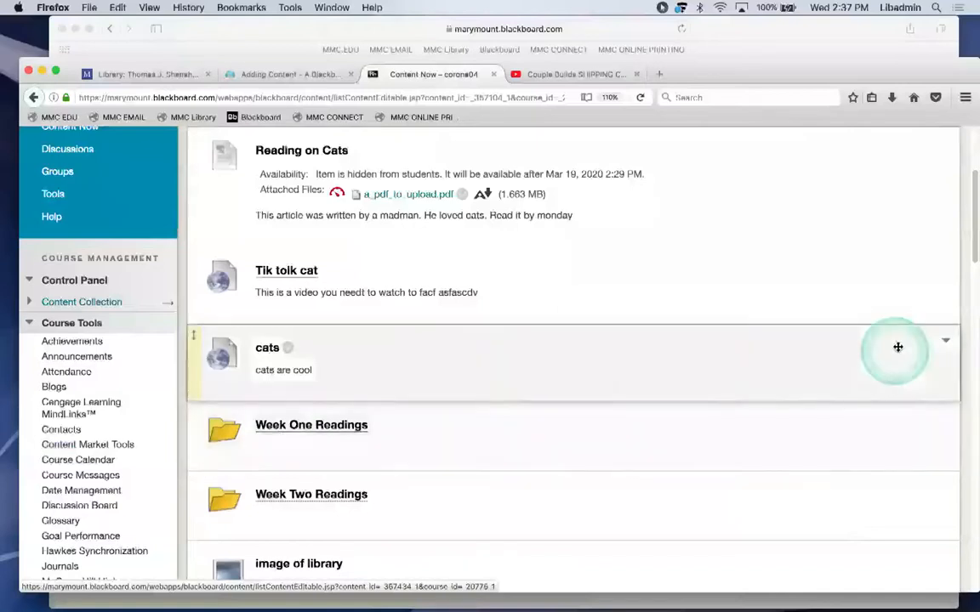
{"action": "left_click_drag", "start_coordinate": [972, 247], "coordinate": [968, 142]}
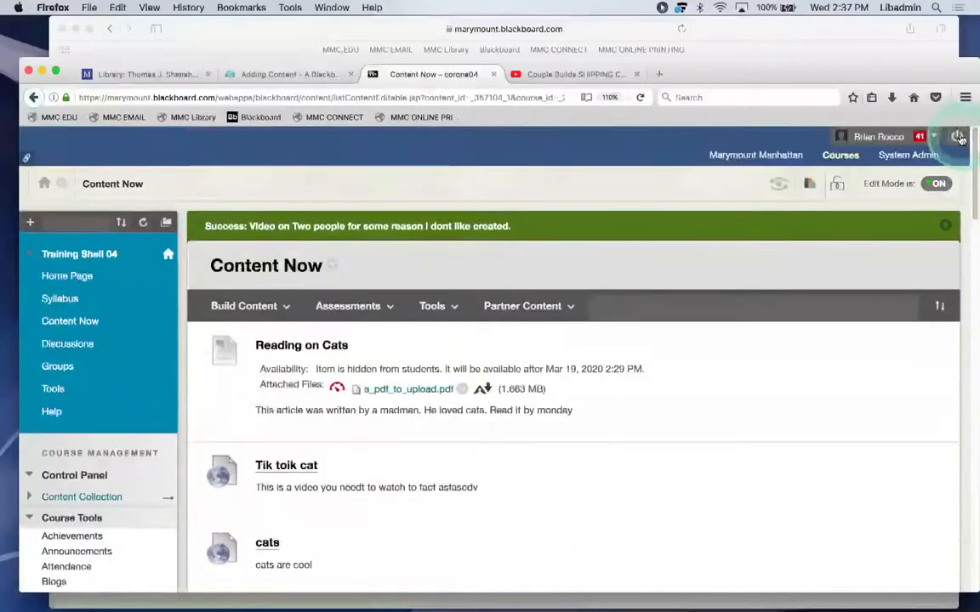
Go to System Admin's Courses management list in the new admin tab.
{"action": "left_click", "coordinate": [907, 156], "text": "super"}
{"action": "left_click", "coordinate": [595, 74]}
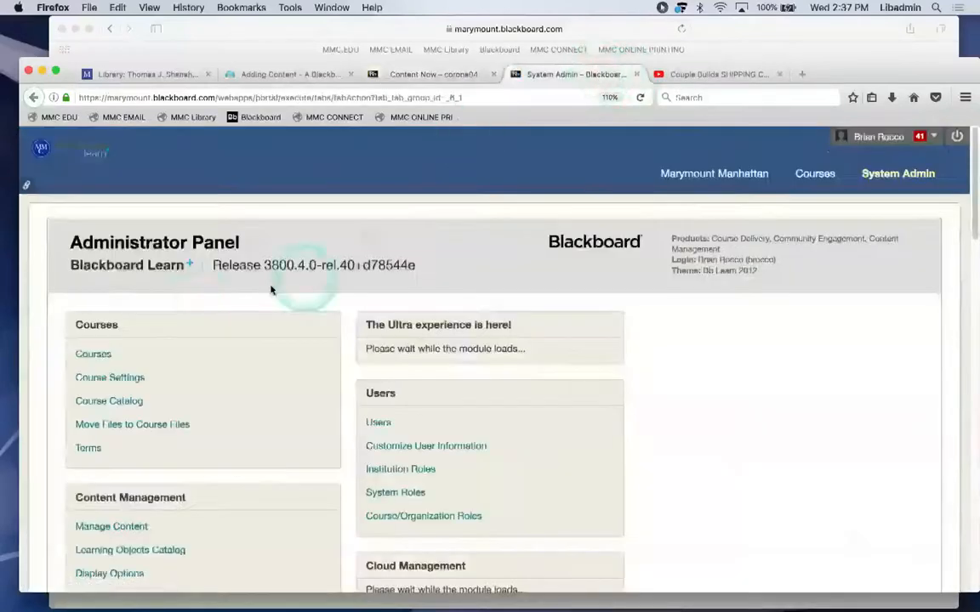
{"action": "left_click", "coordinate": [81, 354]}
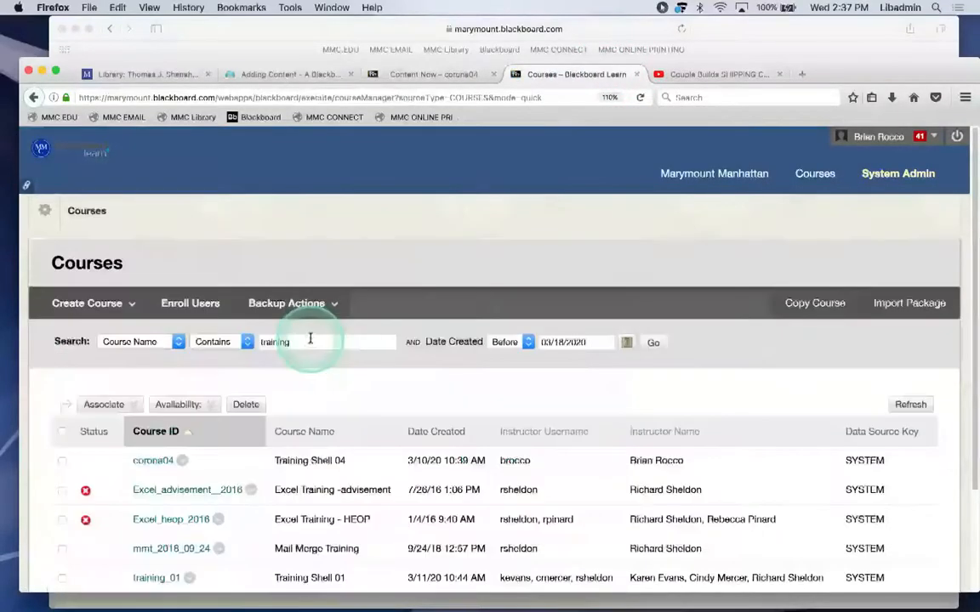
Enter the instructor's username from the suggestions and run the course search.
{"action": "left_click_drag", "start_coordinate": [299, 344], "coordinate": [236, 348]}
{"action": "key", "text": "Right"}
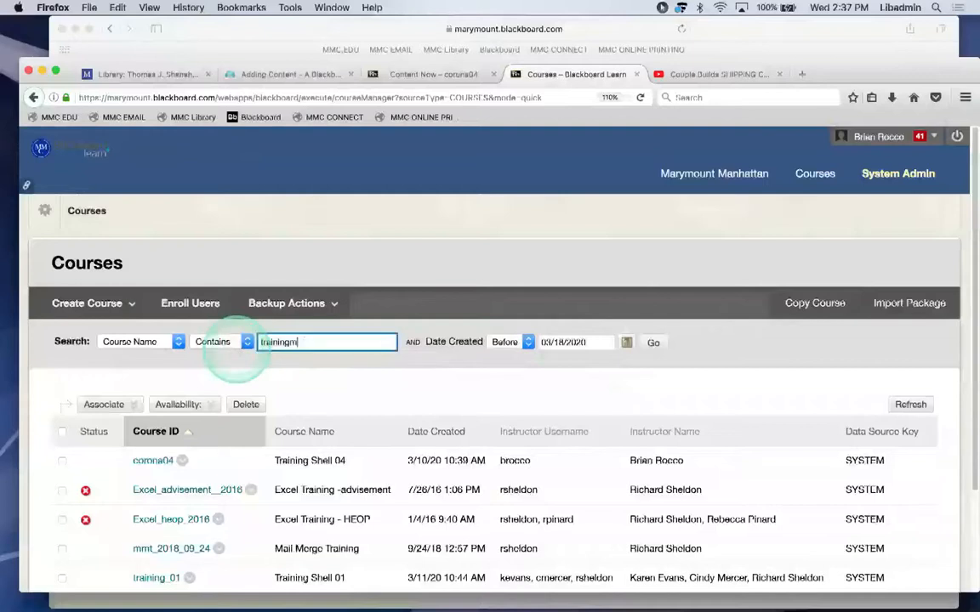
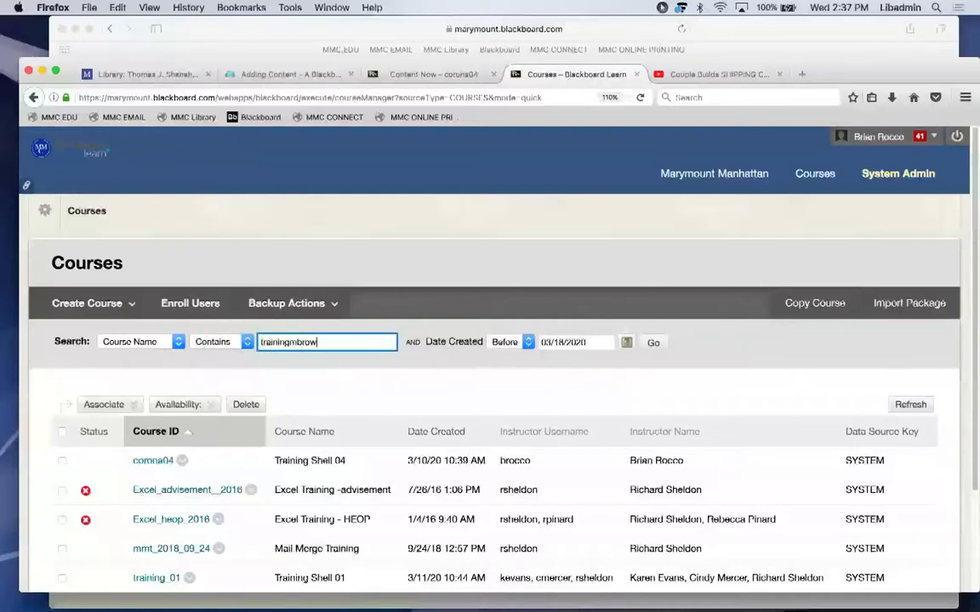
{"action": "type", "text": "mbro"}
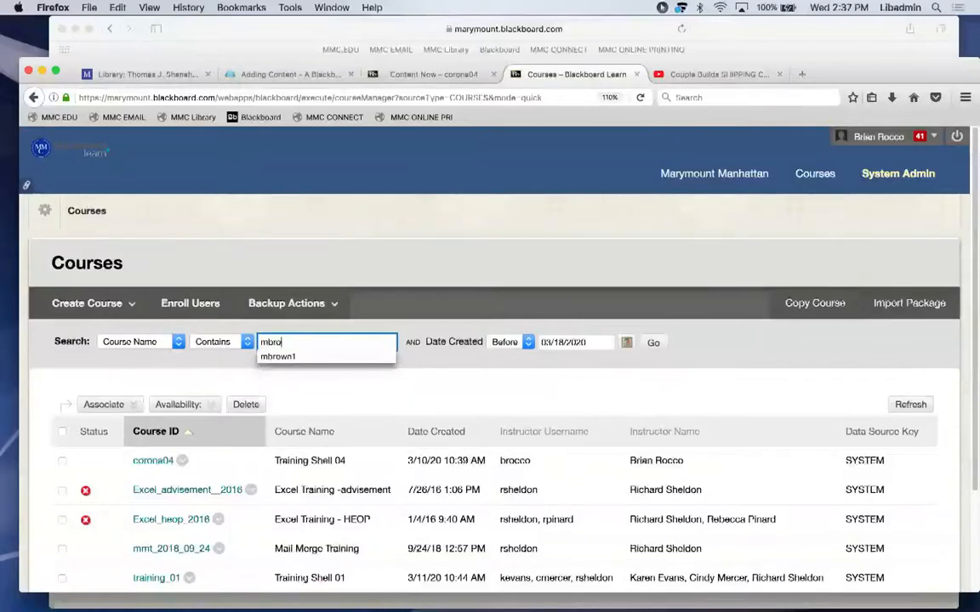
{"action": "left_click", "coordinate": [269, 359]}
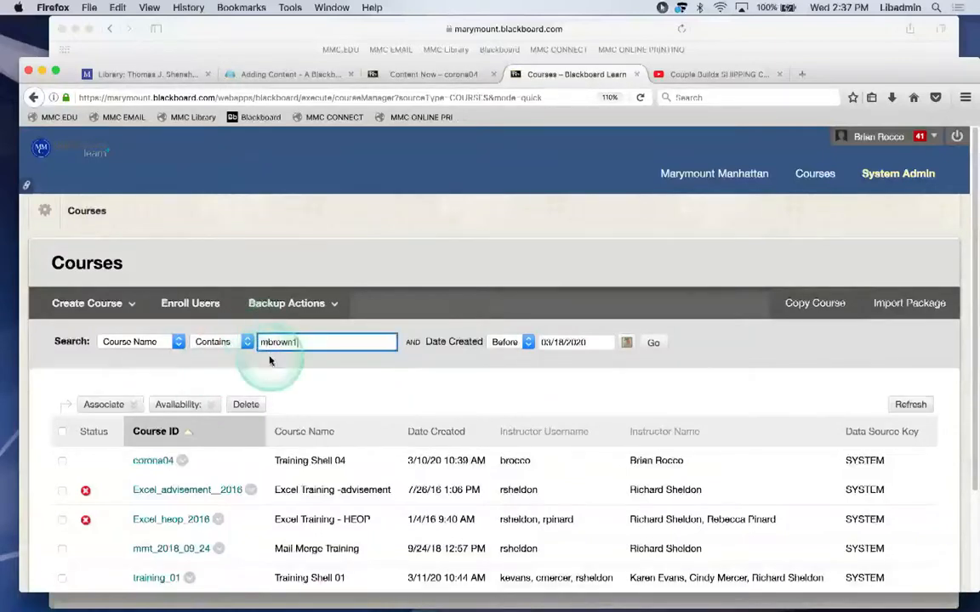
{"action": "left_click", "coordinate": [653, 343]}
Rerun the search with the field set to Instructor and scroll the matching courses.
{"action": "left_click", "coordinate": [114, 341]}
{"action": "left_click", "coordinate": [153, 391]}
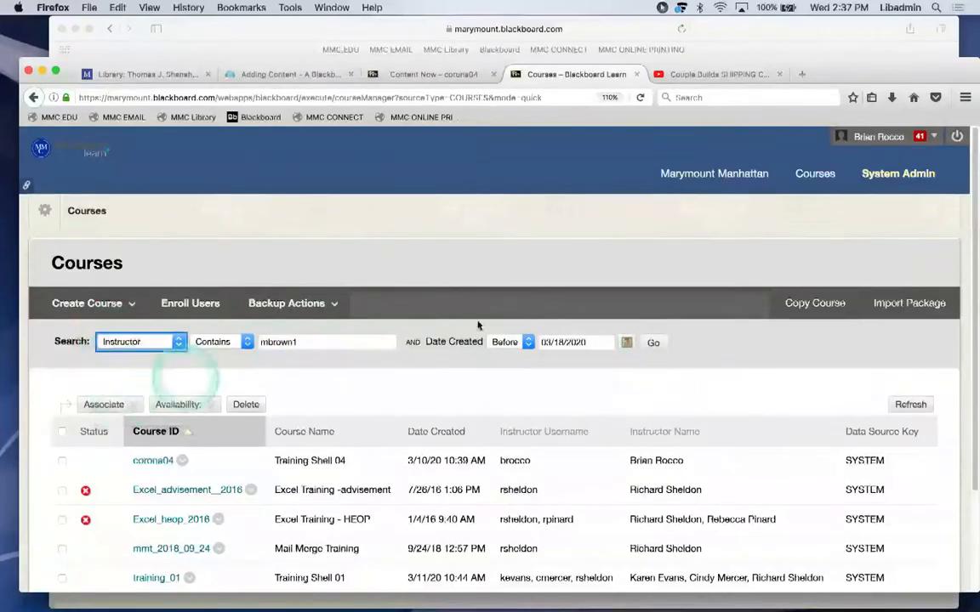
{"action": "left_click", "coordinate": [653, 342]}
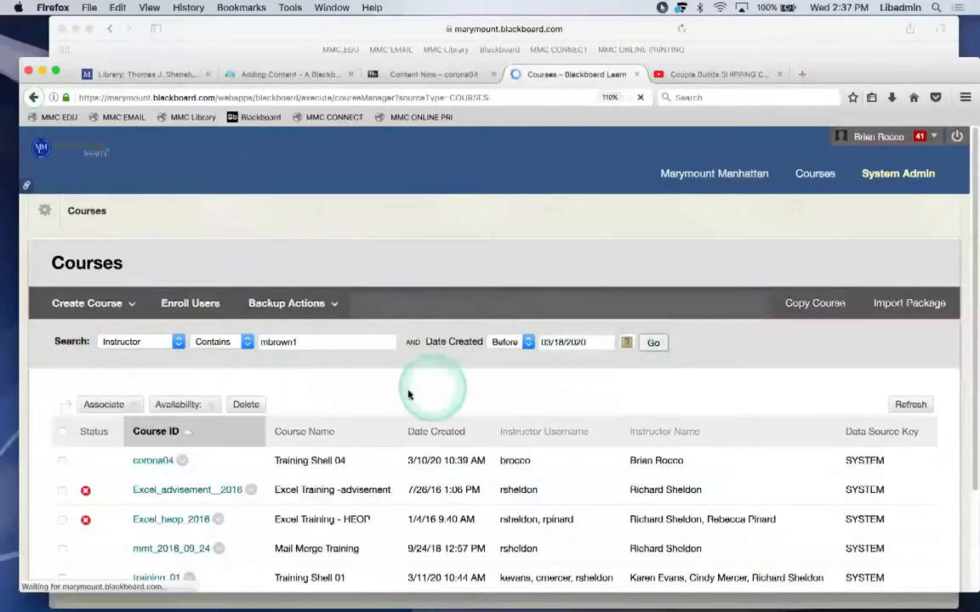
{"action": "scroll", "coordinate": [408, 395], "scroll_direction": "down", "scroll_amount": 10}
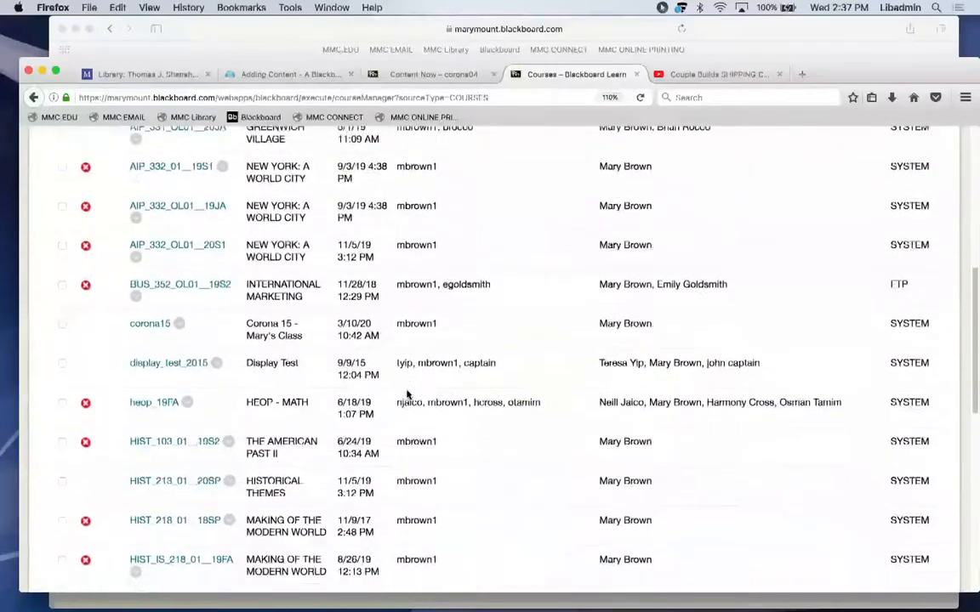
{"action": "scroll", "coordinate": [406, 394], "scroll_direction": "down", "scroll_amount": 4}
Open the HIST_213_01_20SP course and browse its Everything You Need area.
{"action": "left_click", "coordinate": [183, 338]}
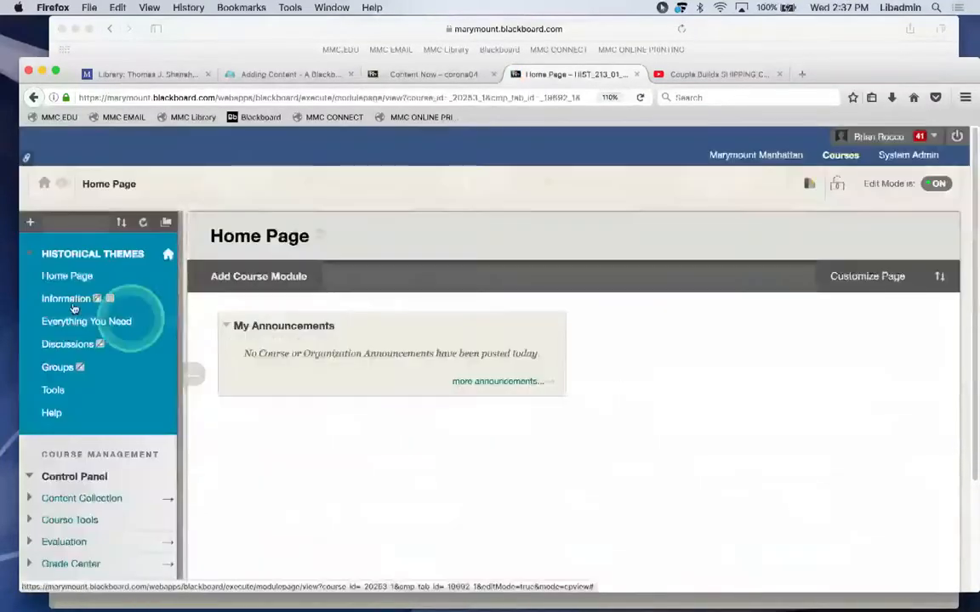
{"action": "left_click", "coordinate": [38, 321]}
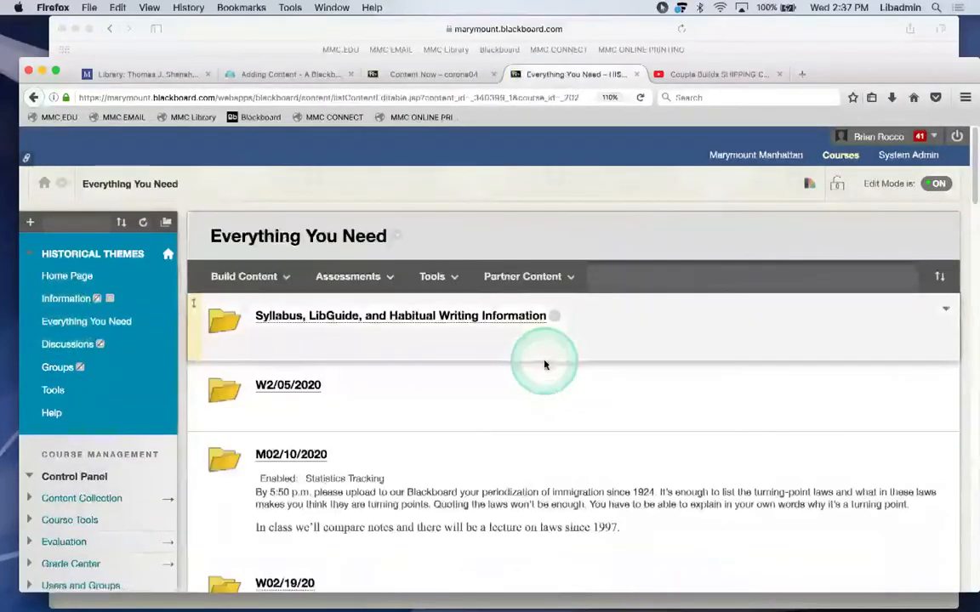
{"action": "scroll", "coordinate": [551, 394], "scroll_direction": "down", "scroll_amount": 5}
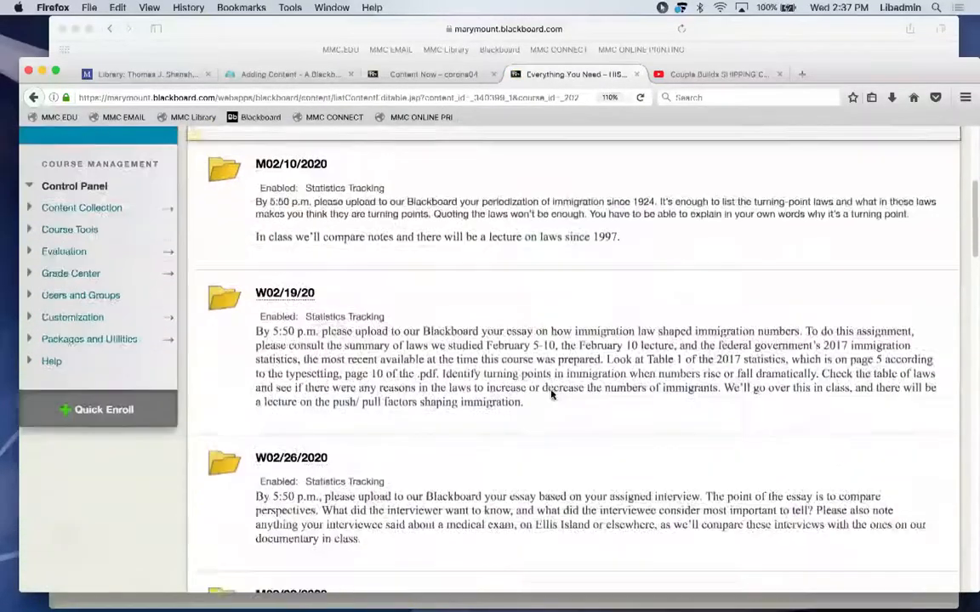
{"action": "scroll", "coordinate": [551, 394], "scroll_direction": "down", "scroll_amount": 10}
{"action": "scroll", "coordinate": [551, 392], "scroll_direction": "up", "scroll_amount": 9}
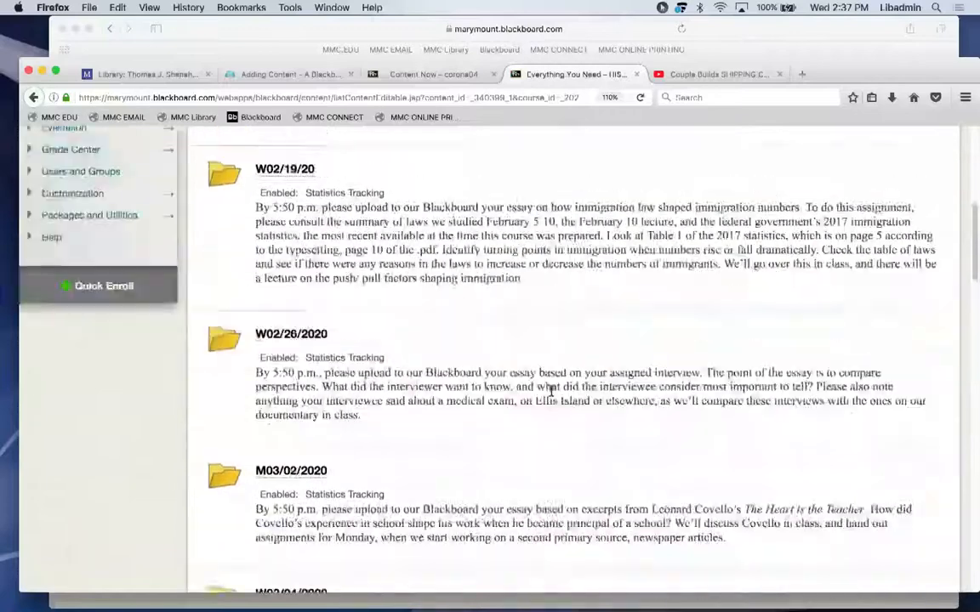
{"action": "scroll", "coordinate": [551, 391], "scroll_direction": "up", "scroll_amount": 8}
Look inside the M02/10/2020 folder, then return to Training Shell 04's Content Now tab.
{"action": "left_click", "coordinate": [297, 460]}
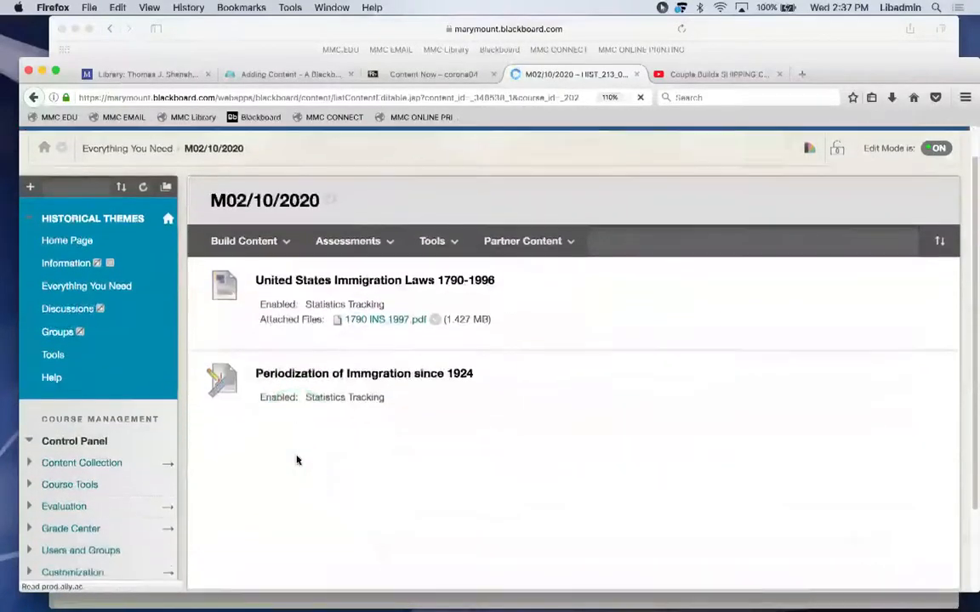
{"action": "left_click", "coordinate": [34, 99]}
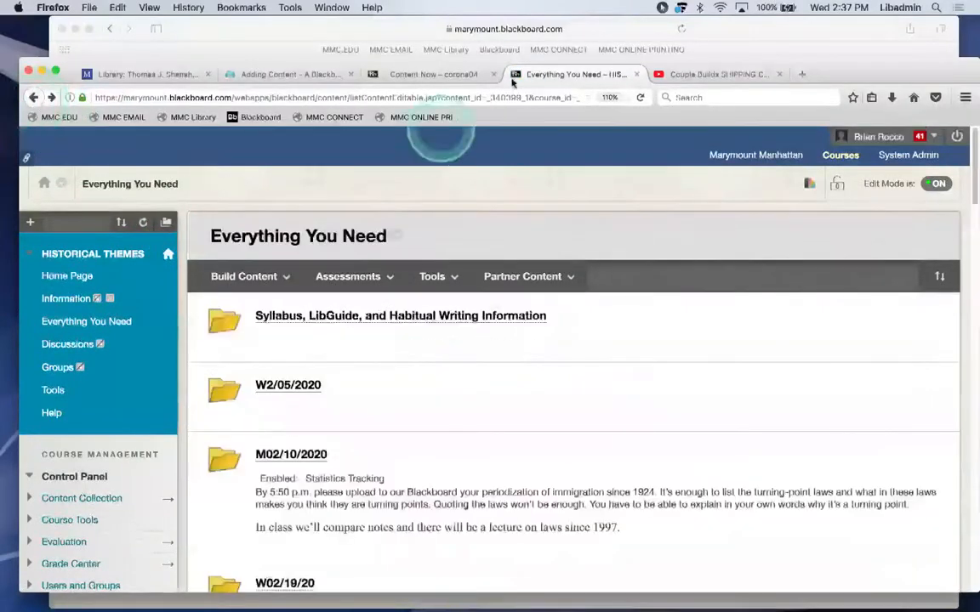
{"action": "left_click", "coordinate": [387, 74]}
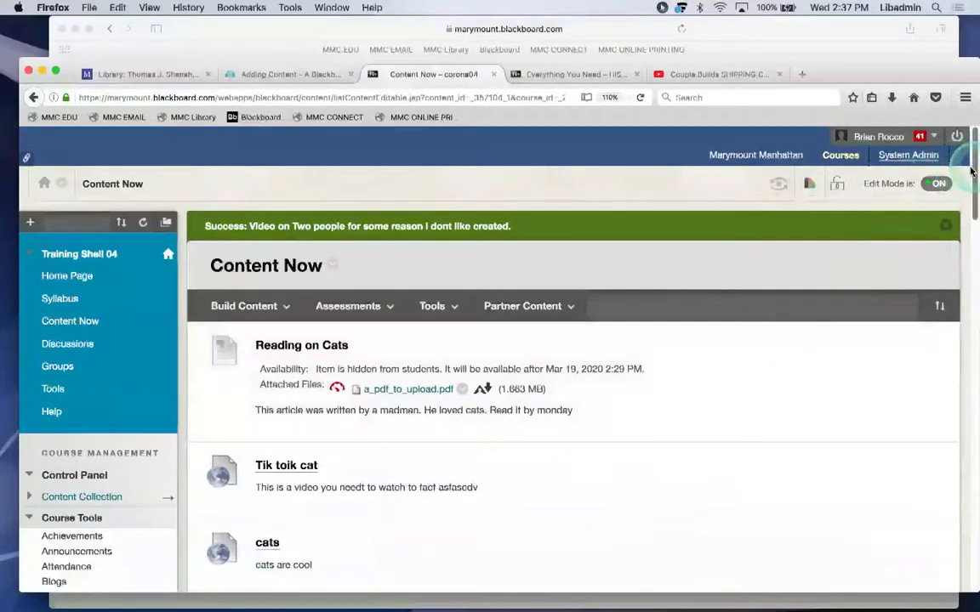
{"action": "left_click_drag", "start_coordinate": [970, 170], "coordinate": [968, 218]}
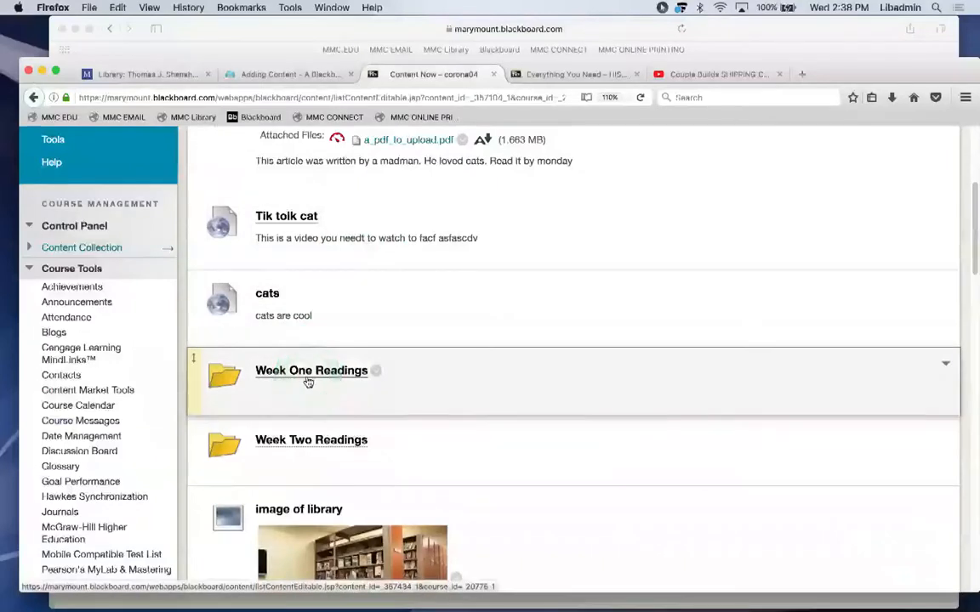
Return to the top of Content Now and open the Build Content menu.
{"action": "left_click", "coordinate": [381, 287]}
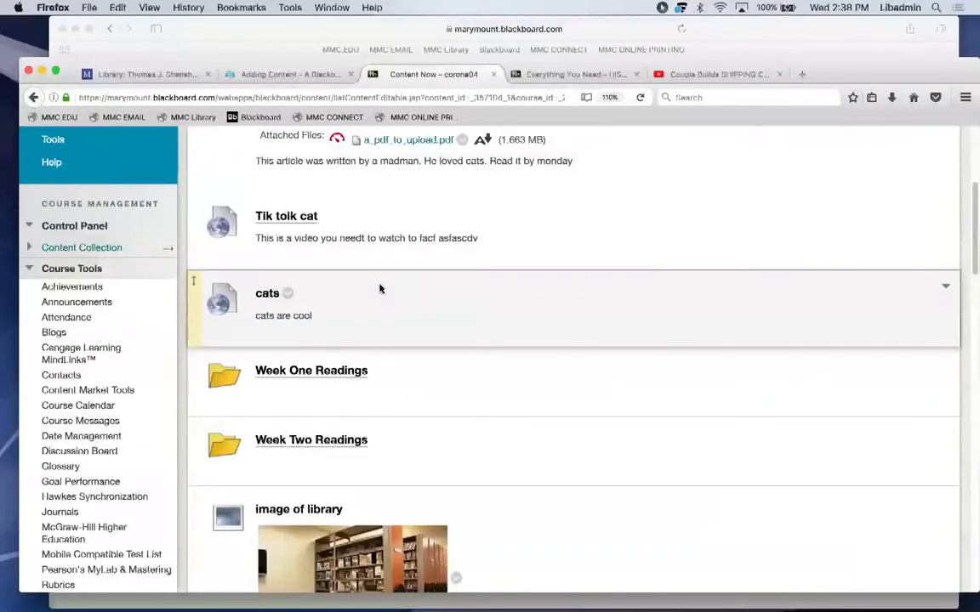
{"action": "scroll", "coordinate": [380, 289], "scroll_direction": "down", "scroll_amount": 3}
{"action": "scroll", "coordinate": [380, 289], "scroll_direction": "up", "scroll_amount": 6}
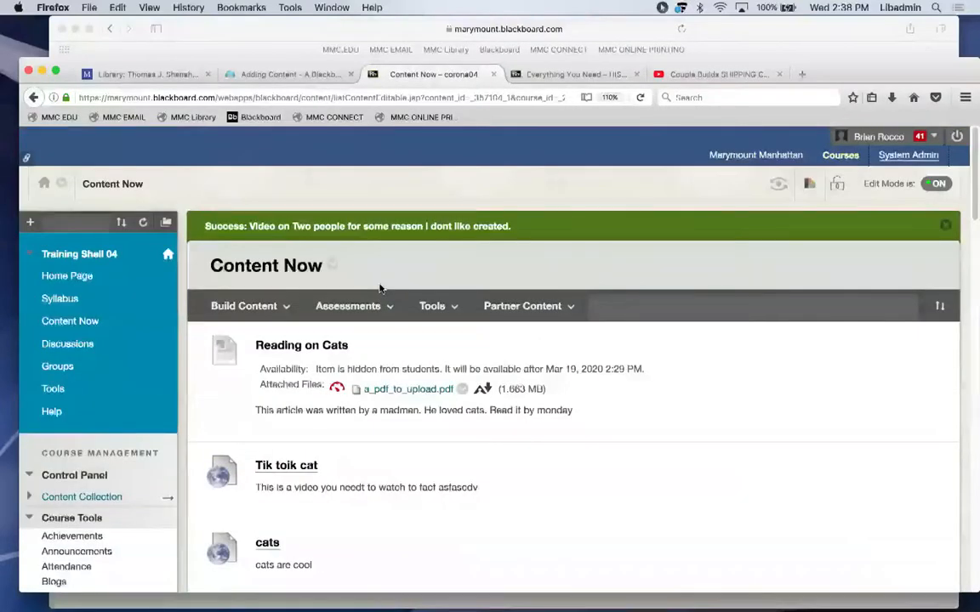
{"action": "left_click", "coordinate": [247, 308]}
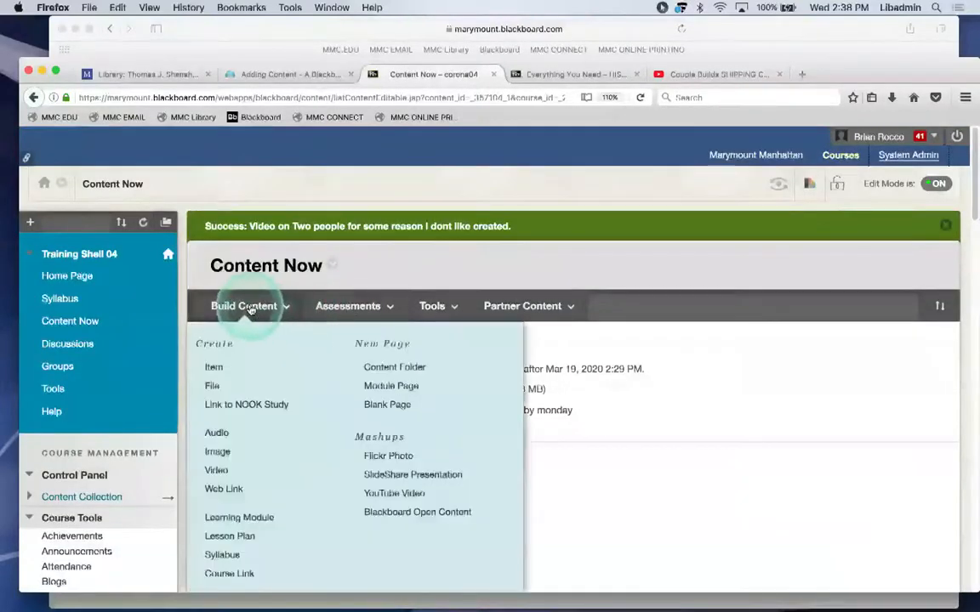
Create a content folder named 'Week @' and open it from the bottom of the list.
{"action": "left_click", "coordinate": [397, 367]}
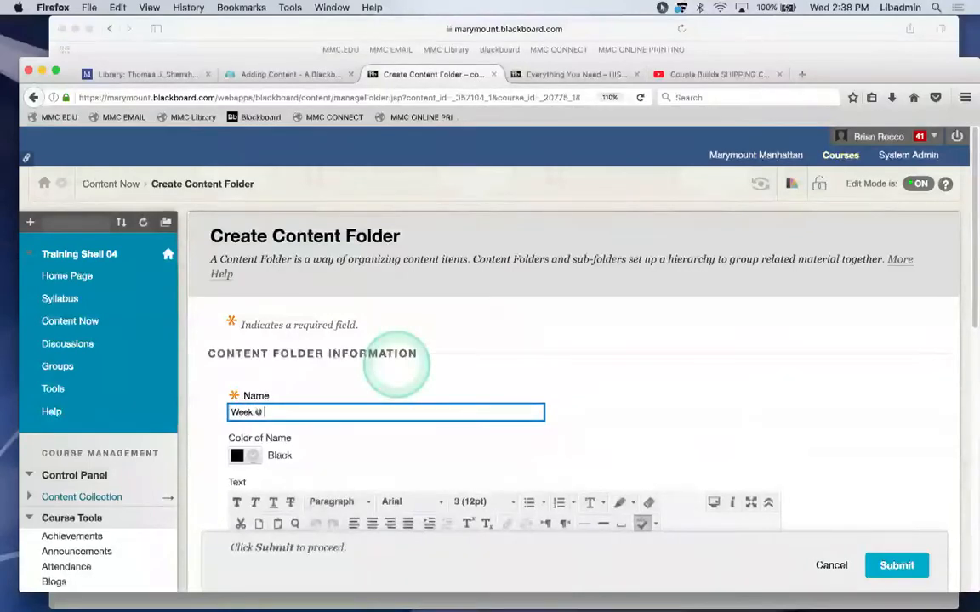
{"action": "left_click_drag", "start_coordinate": [973, 232], "coordinate": [973, 328]}
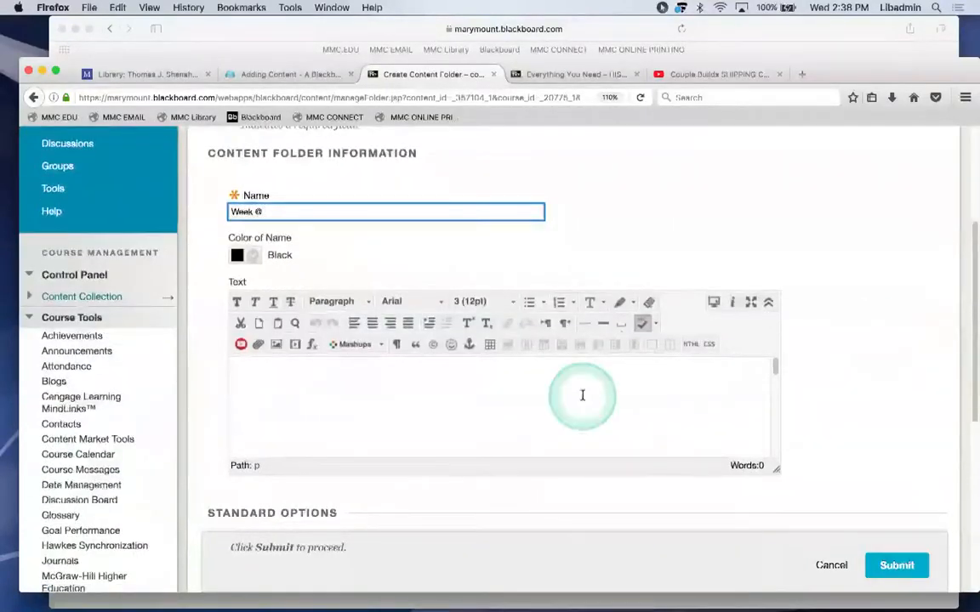
{"action": "left_click", "coordinate": [878, 566]}
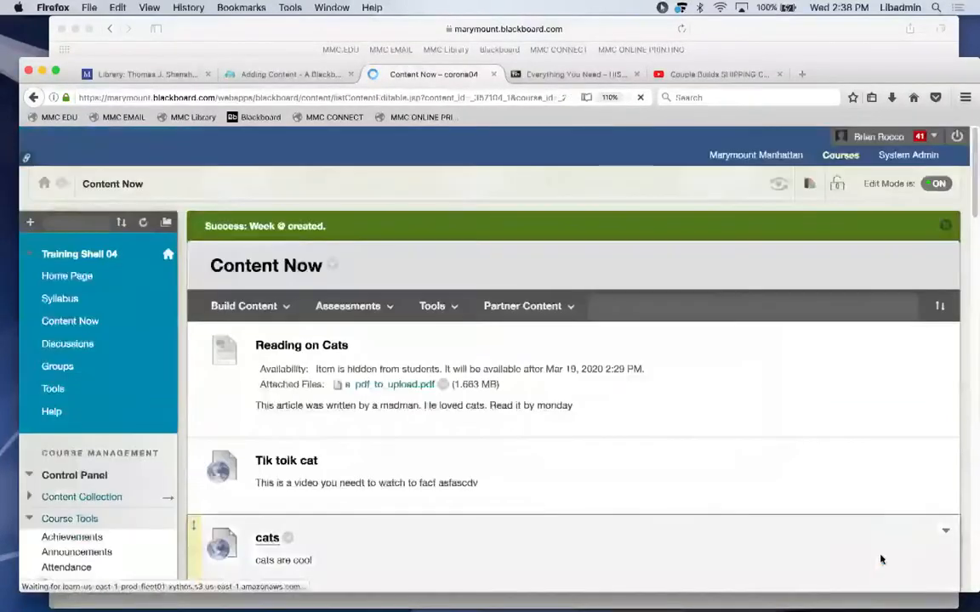
{"action": "left_click_drag", "start_coordinate": [971, 222], "coordinate": [969, 600]}
{"action": "left_click", "coordinate": [263, 537]}
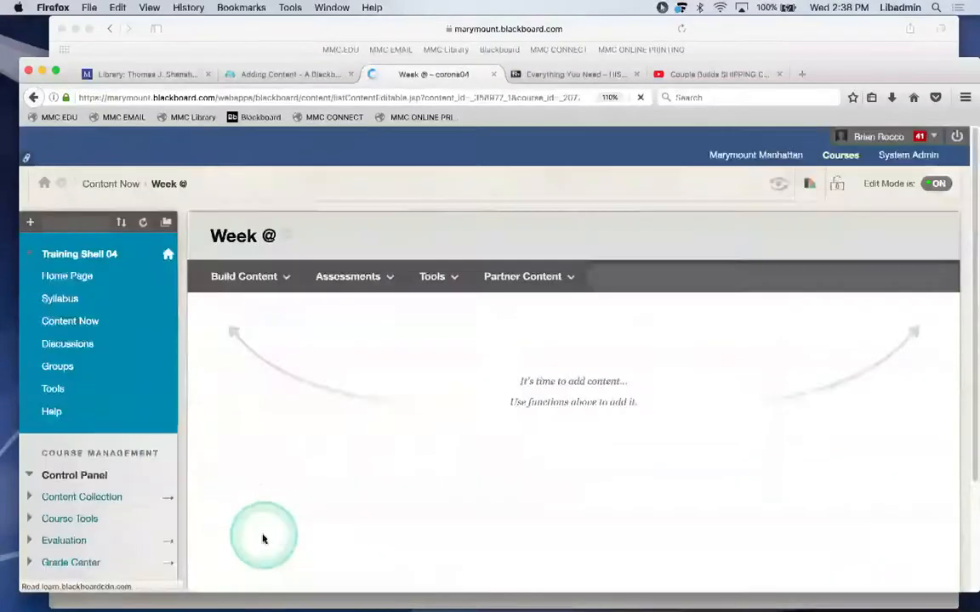
Add an item named radinv in Week @ with a_pdf_to_upload.pdf attached from the computer.
{"action": "left_click", "coordinate": [236, 288]}
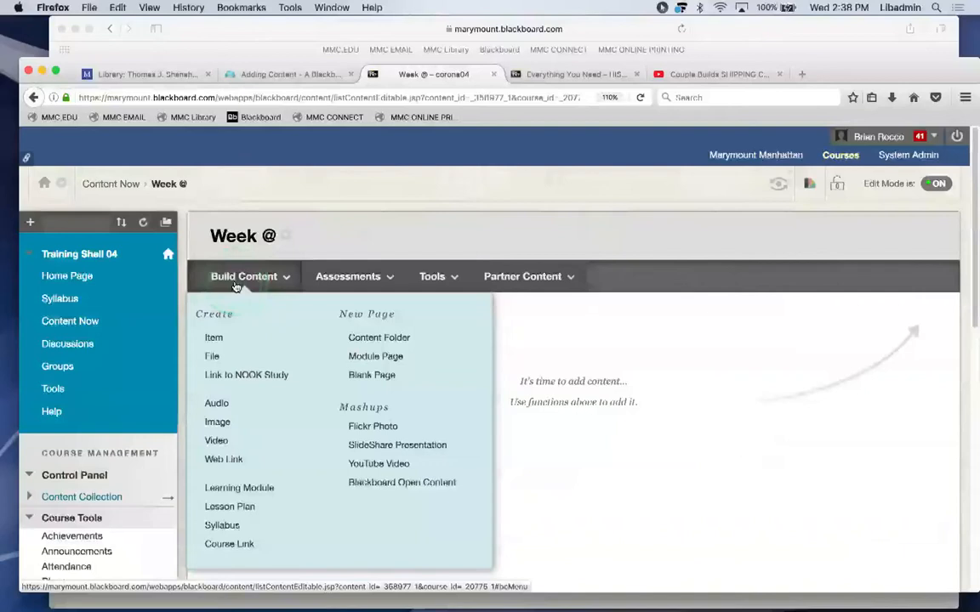
{"action": "left_click", "coordinate": [206, 339]}
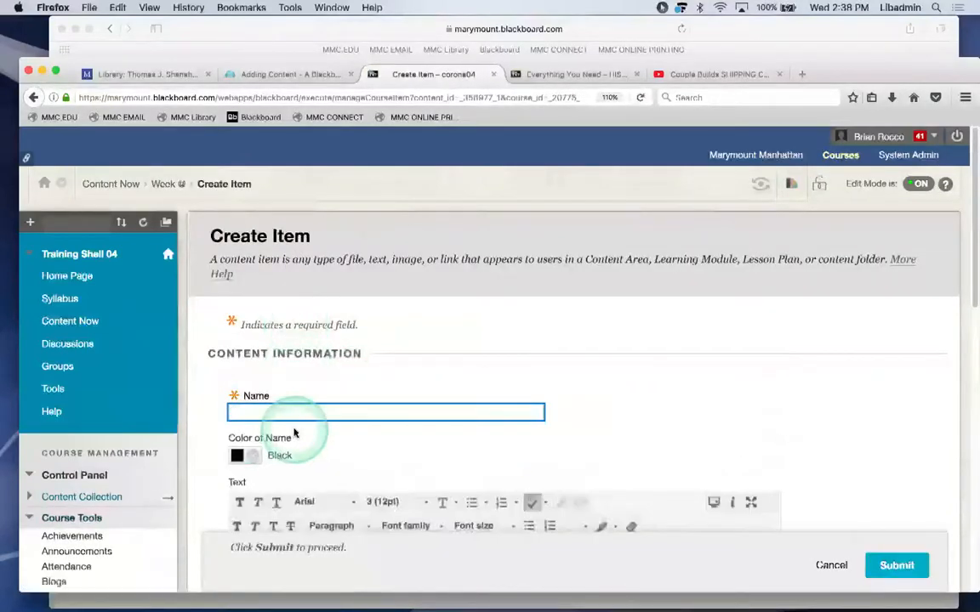
{"action": "type", "text": "rading"}
{"action": "scroll", "coordinate": [588, 405], "scroll_direction": "down", "scroll_amount": 7}
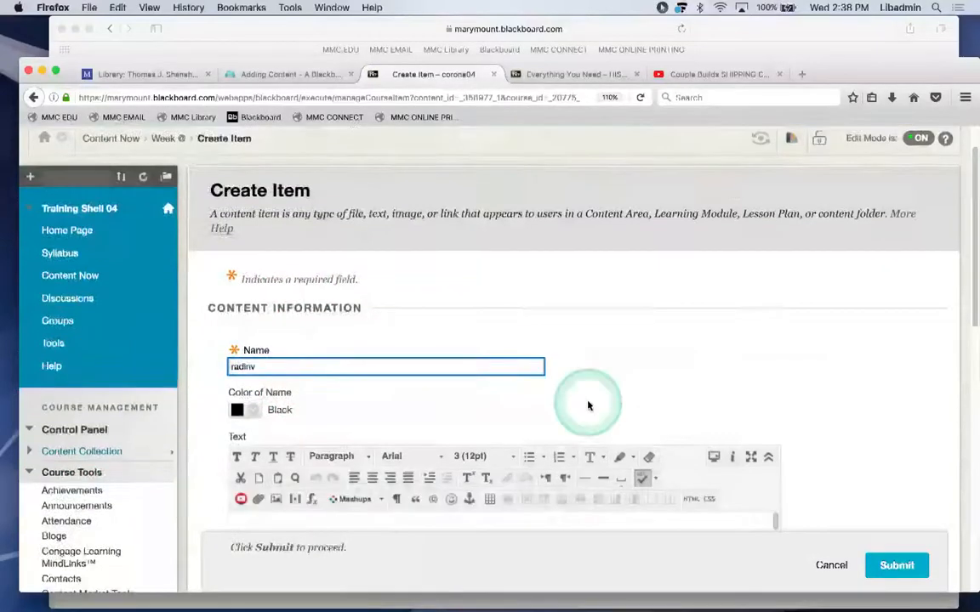
{"action": "left_click", "coordinate": [334, 313]}
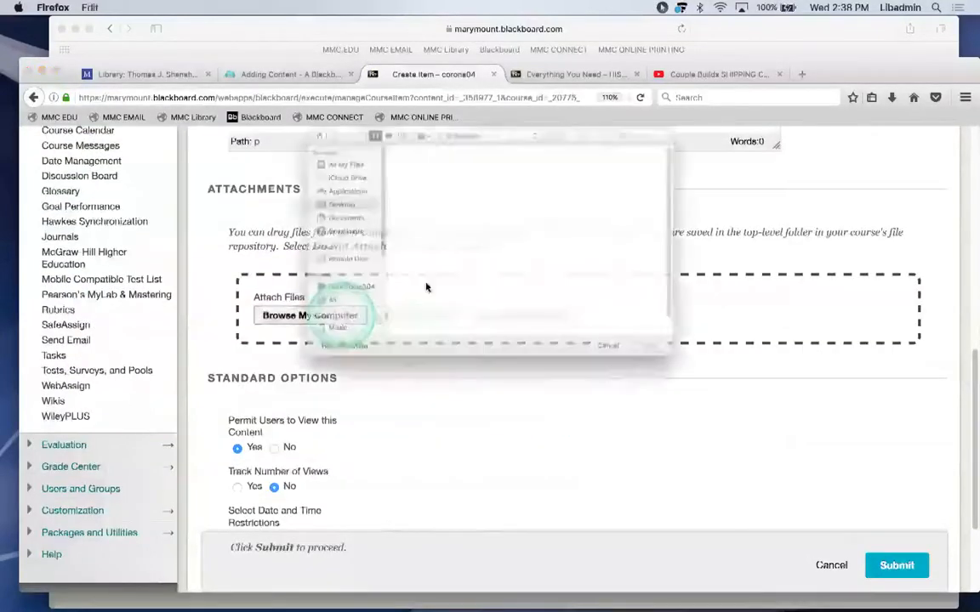
{"action": "left_click", "coordinate": [394, 191]}
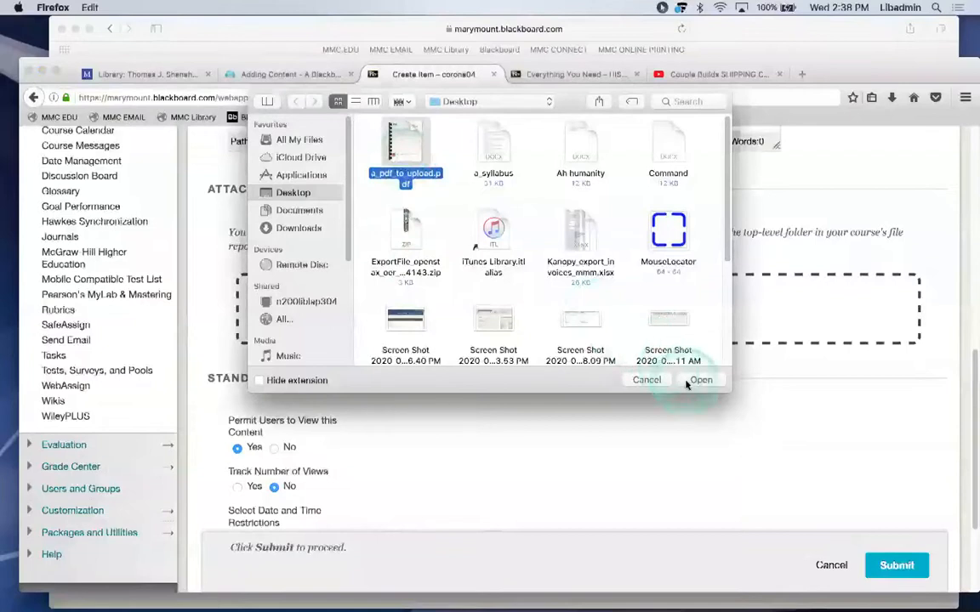
{"action": "key", "text": "Return"}
{"action": "left_click", "coordinate": [890, 566]}
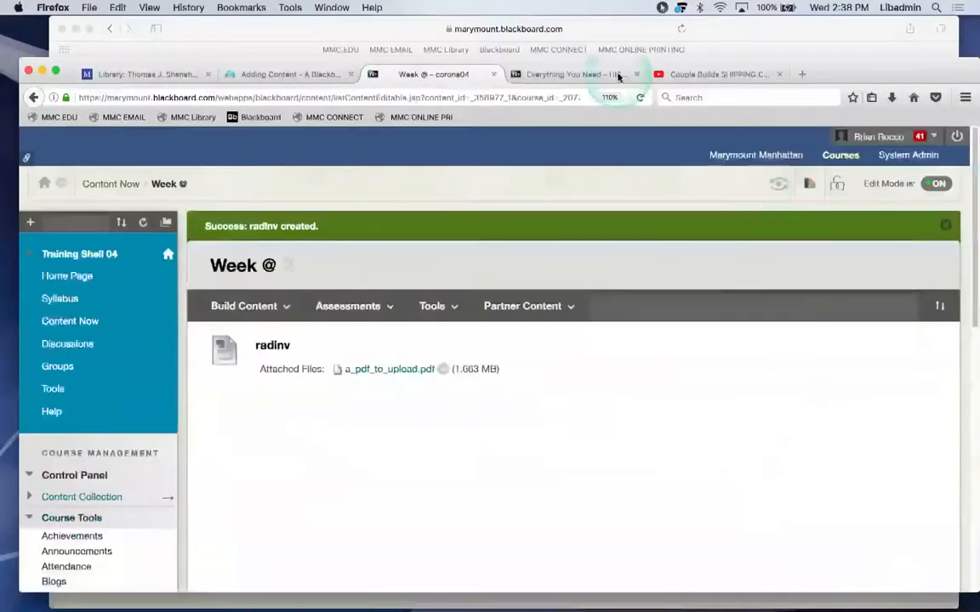
{"action": "left_click", "coordinate": [584, 77]}
{"action": "left_click", "coordinate": [285, 455]}
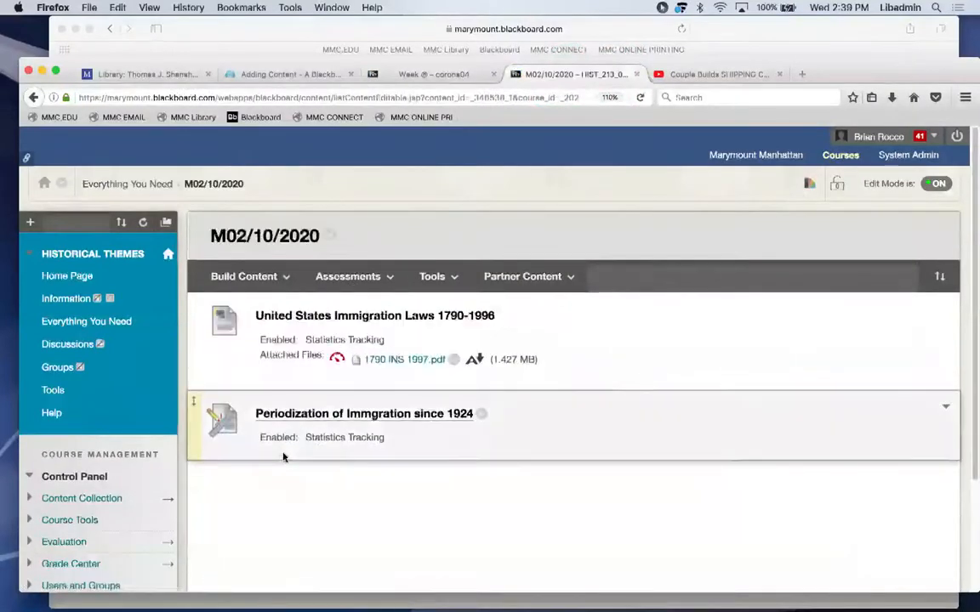
{"action": "left_click", "coordinate": [33, 97]}
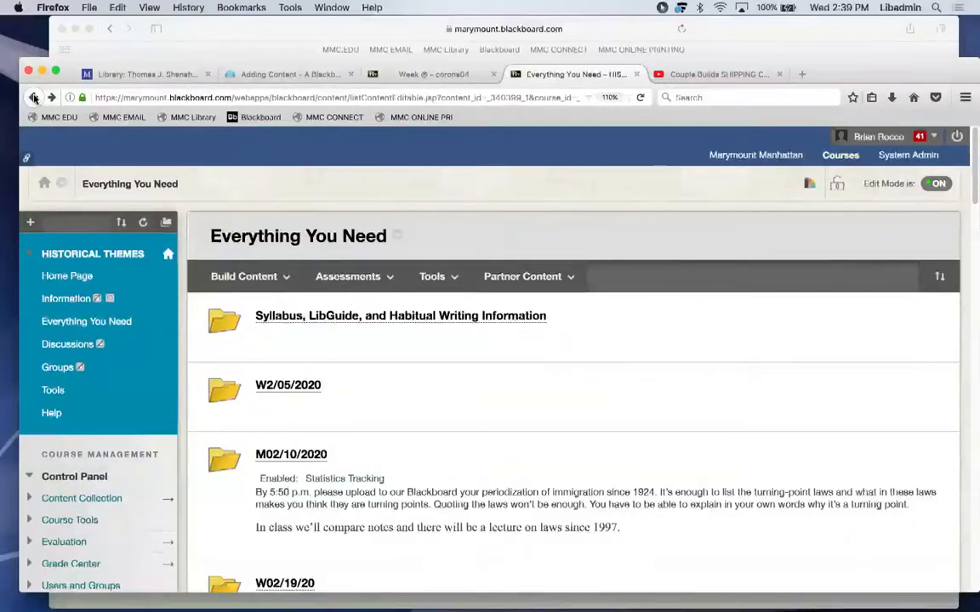
{"action": "left_click", "coordinate": [421, 75]}
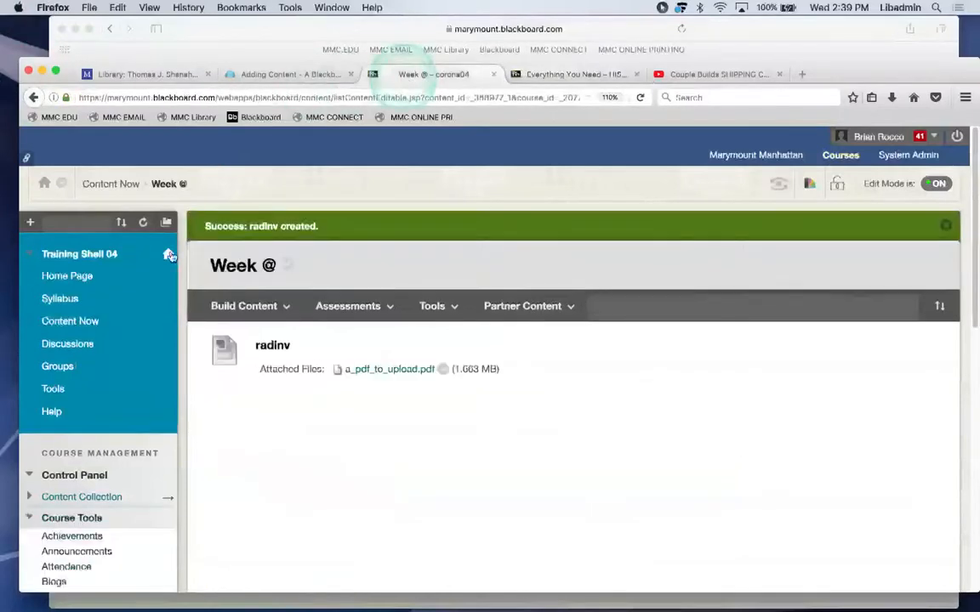
Go to Training Shell 04's Content Now area from the course menu.
{"action": "left_click", "coordinate": [66, 319]}
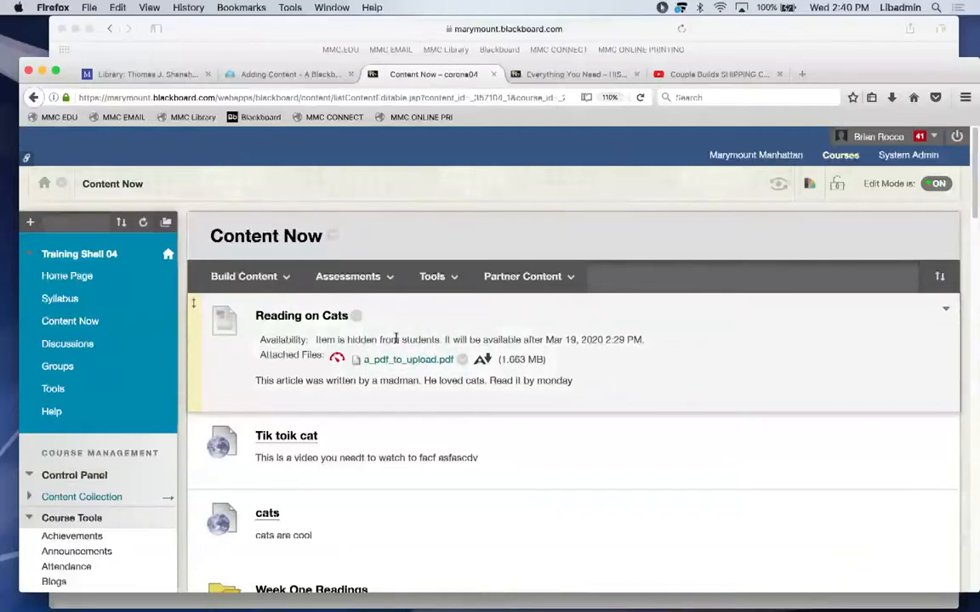
Collapse Course Tools, glance at the Adding Content guide, then scroll through Content Now.
{"action": "scroll", "coordinate": [396, 338], "scroll_direction": "down", "scroll_amount": 5}
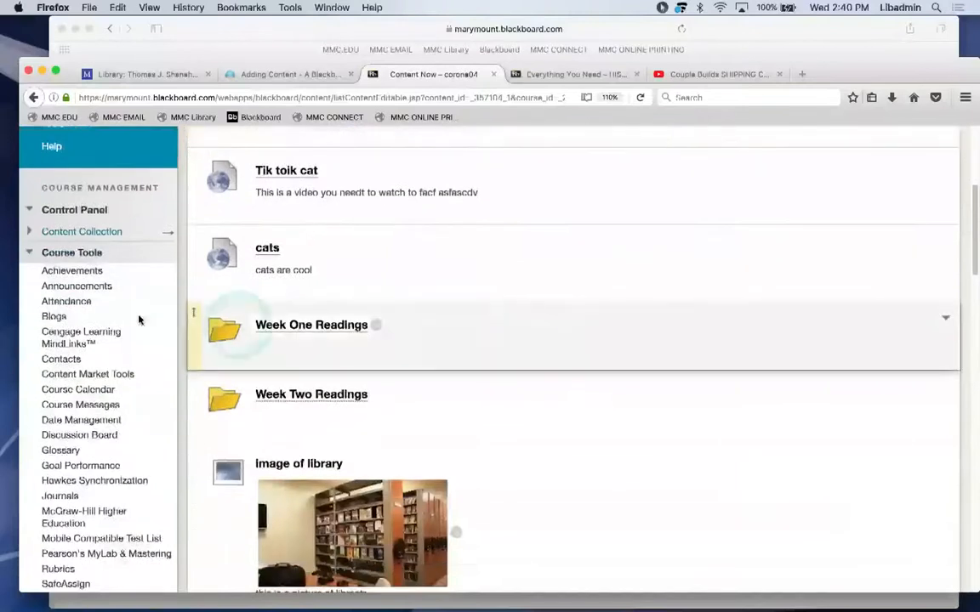
{"action": "left_click", "coordinate": [80, 253]}
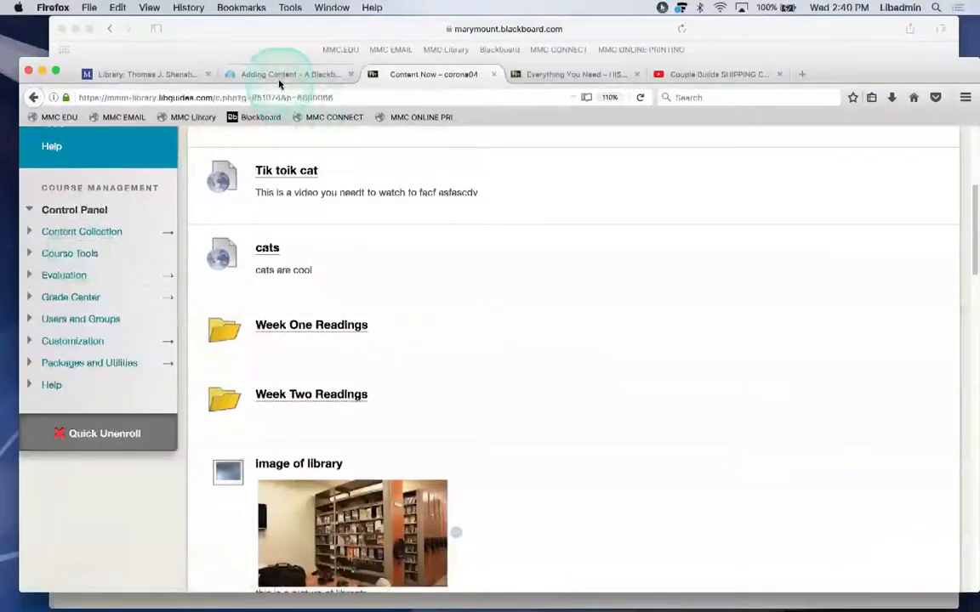
{"action": "left_click", "coordinate": [279, 77]}
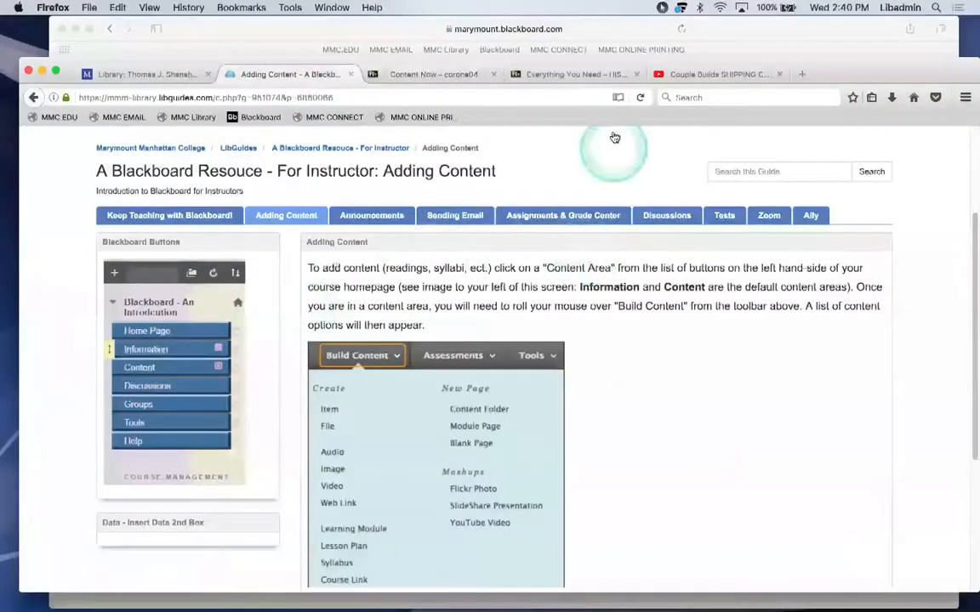
{"action": "left_click", "coordinate": [426, 75]}
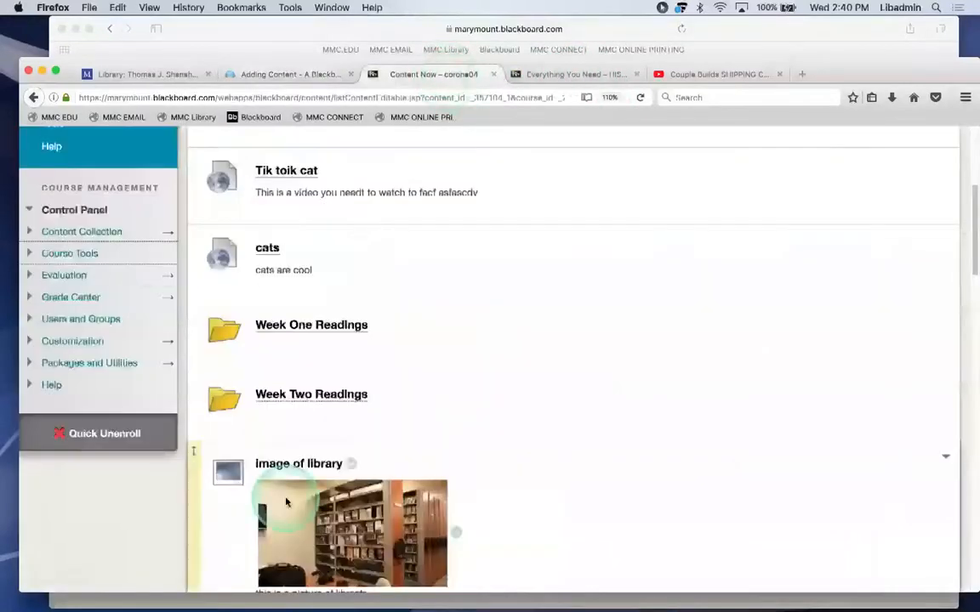
{"action": "scroll", "coordinate": [518, 343], "scroll_direction": "down", "scroll_amount": 5}
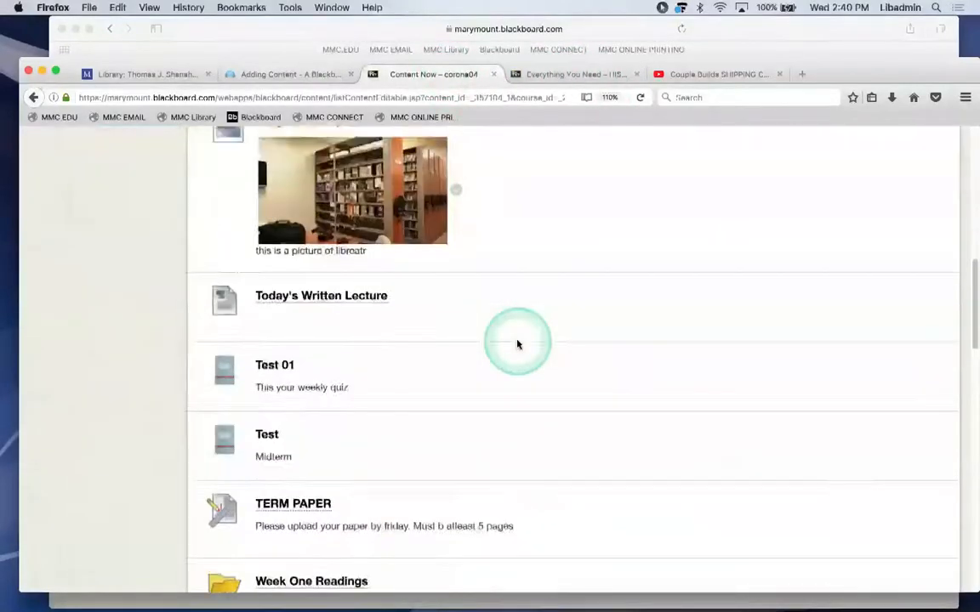
{"action": "scroll", "coordinate": [518, 344], "scroll_direction": "up", "scroll_amount": 10}
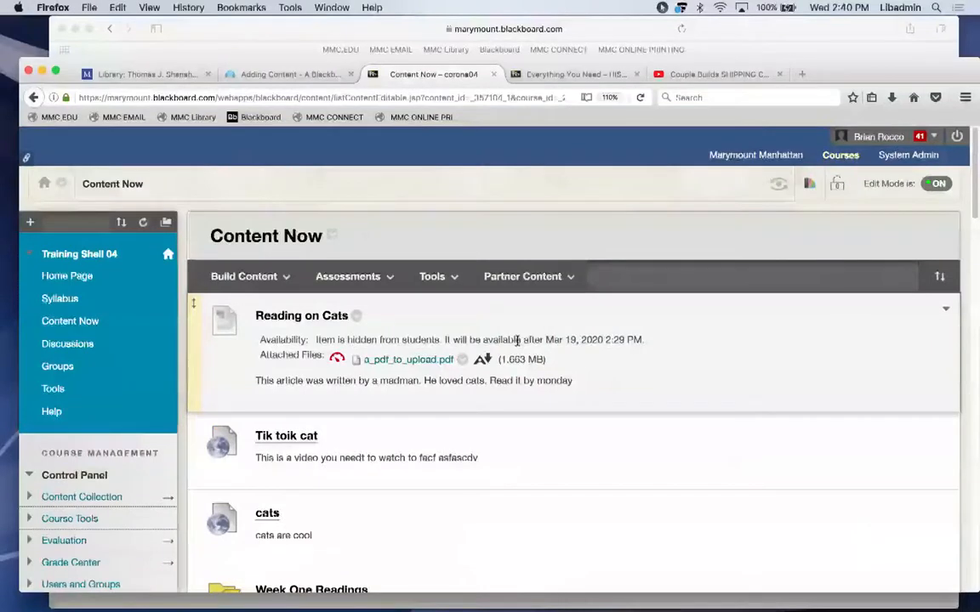
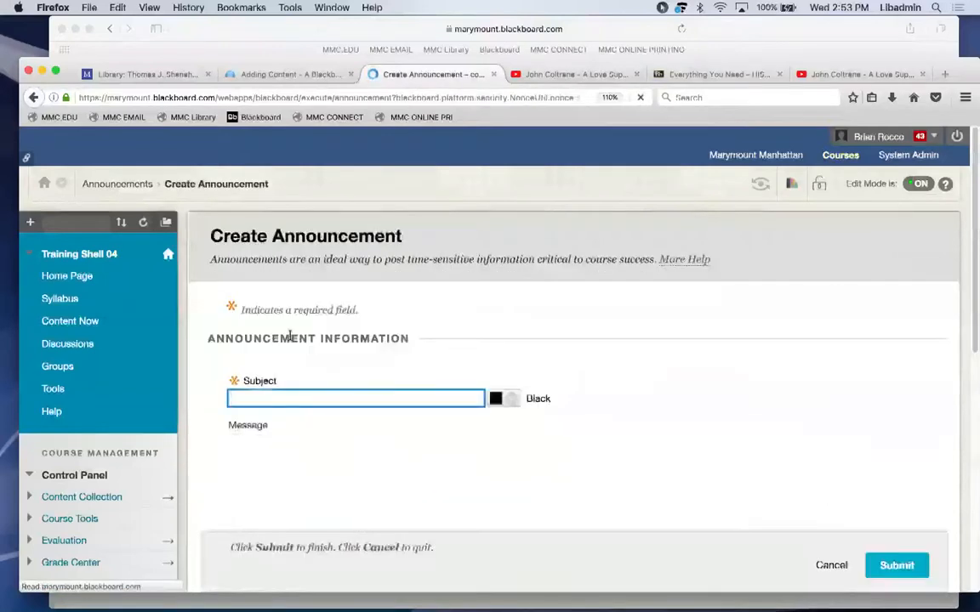
Post an announcement with subject 'The weathjer is delightful' and message 'But stay inside'.
{"action": "type", "text": "The weathj"}
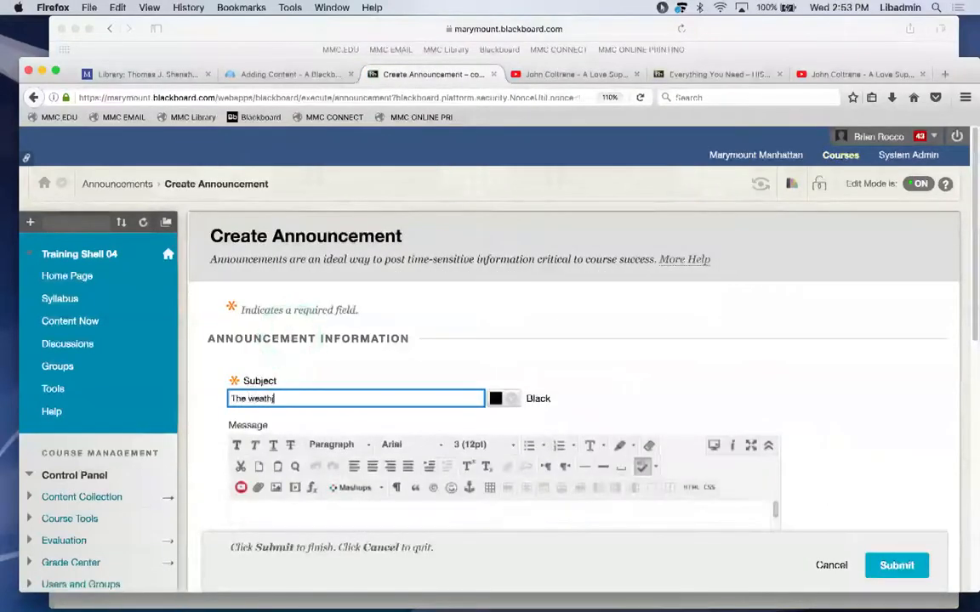
{"action": "type", "text": "er is delightful"}
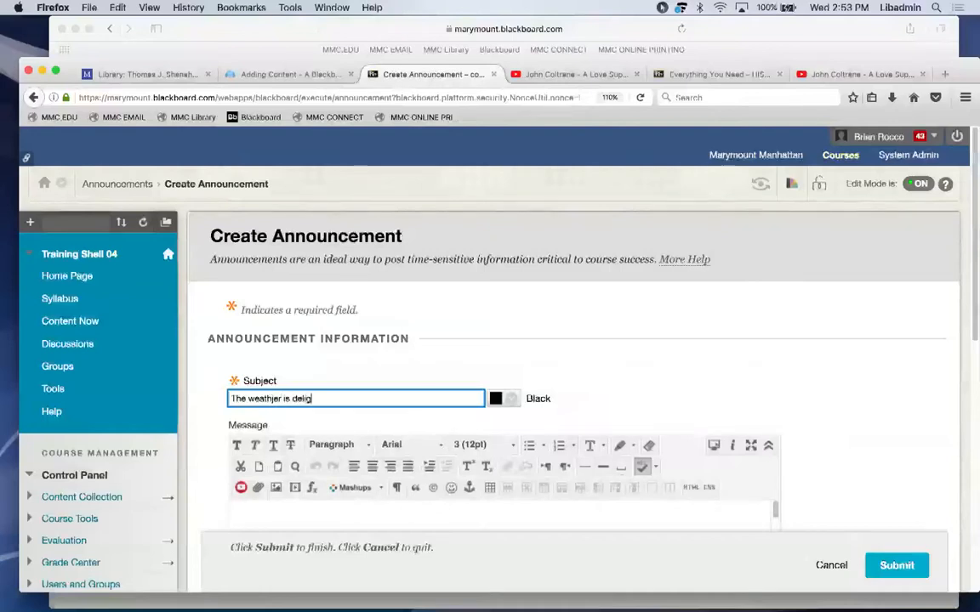
{"action": "key", "text": "Tab"}
{"action": "type", "text": "But saty"}
{"action": "key", "text": "BackSpace"}
{"action": "key", "text": "BackSpace"}
{"action": "key", "text": "BackSpace"}
{"action": "type", "text": "tay insido"}
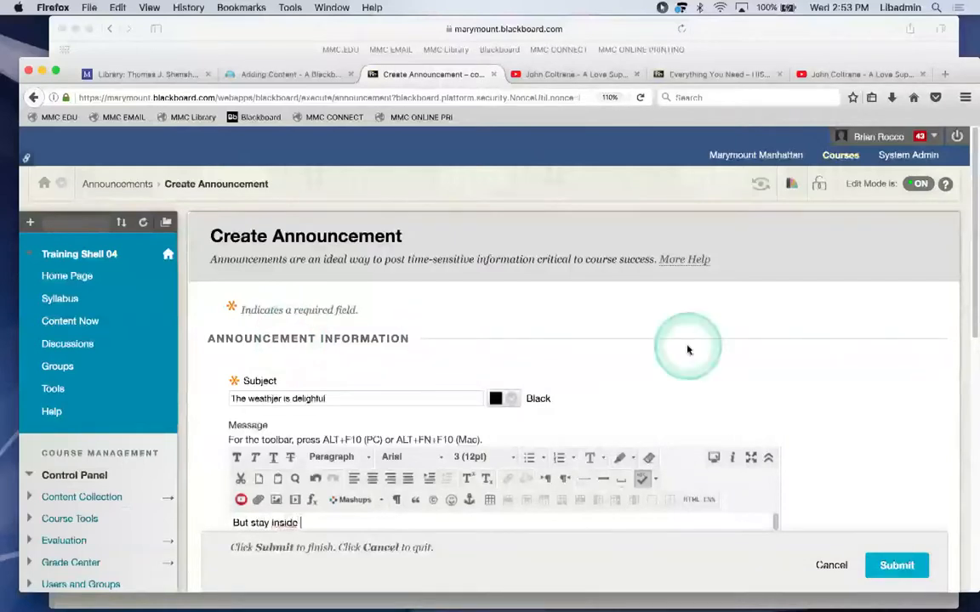
{"action": "left_click", "coordinate": [869, 564]}
Turn Edit Mode off from the course home page and view the new weather announcement.
{"action": "left_click", "coordinate": [66, 276]}
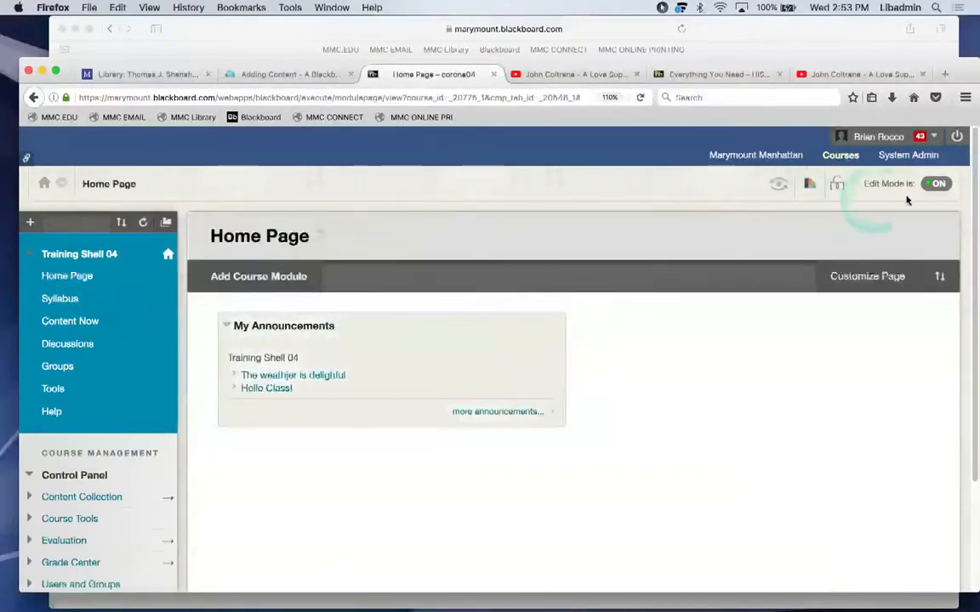
{"action": "left_click", "coordinate": [935, 183]}
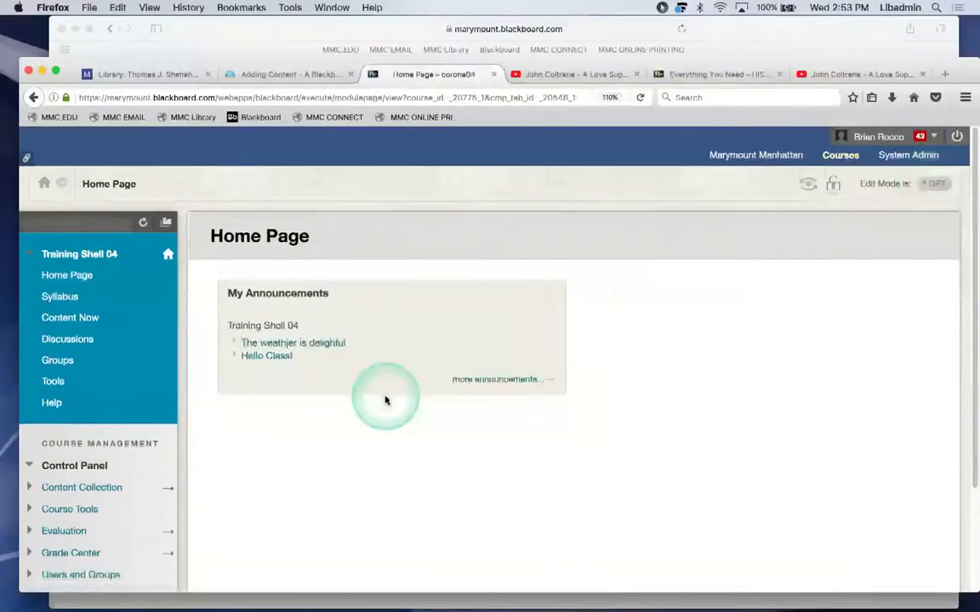
{"action": "left_click", "coordinate": [315, 343]}
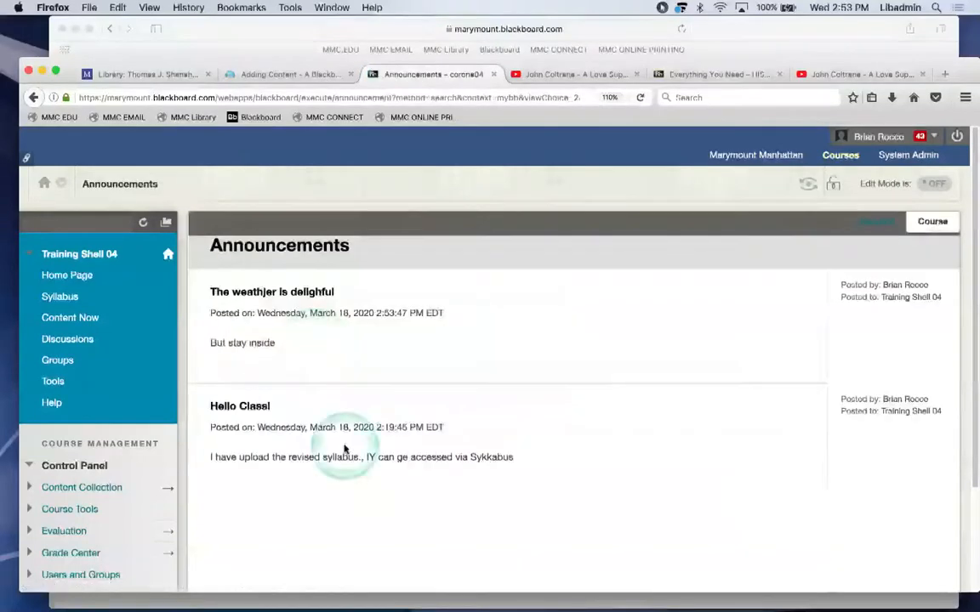
{"action": "scroll", "coordinate": [344, 449], "scroll_direction": "down", "scroll_amount": 1}
{"action": "scroll", "coordinate": [344, 449], "scroll_direction": "up", "scroll_amount": 1}
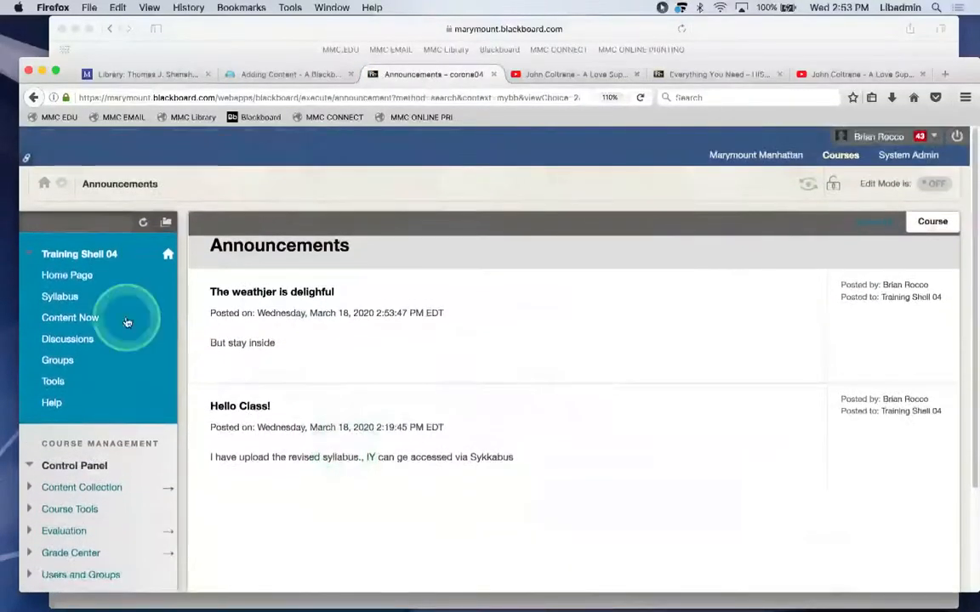
Open the Syllabus page with syllabus.docx and expand Course Tools in the Control Panel.
{"action": "left_click", "coordinate": [59, 297]}
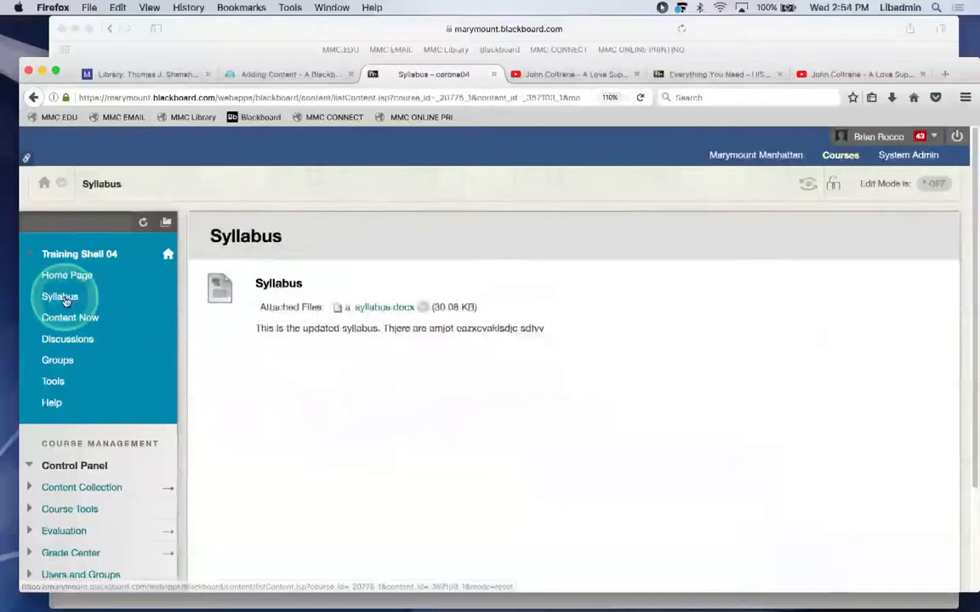
{"action": "scroll", "coordinate": [65, 301], "scroll_direction": "down", "scroll_amount": 3}
{"action": "scroll", "coordinate": [66, 302], "scroll_direction": "up", "scroll_amount": 2}
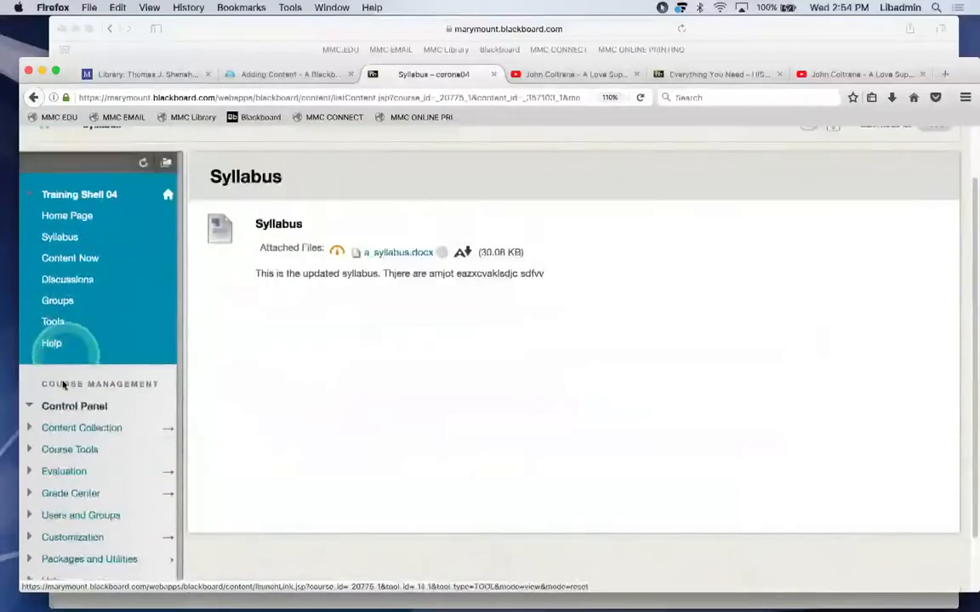
{"action": "left_click", "coordinate": [69, 449]}
{"action": "scroll", "coordinate": [68, 452], "scroll_direction": "down", "scroll_amount": 5}
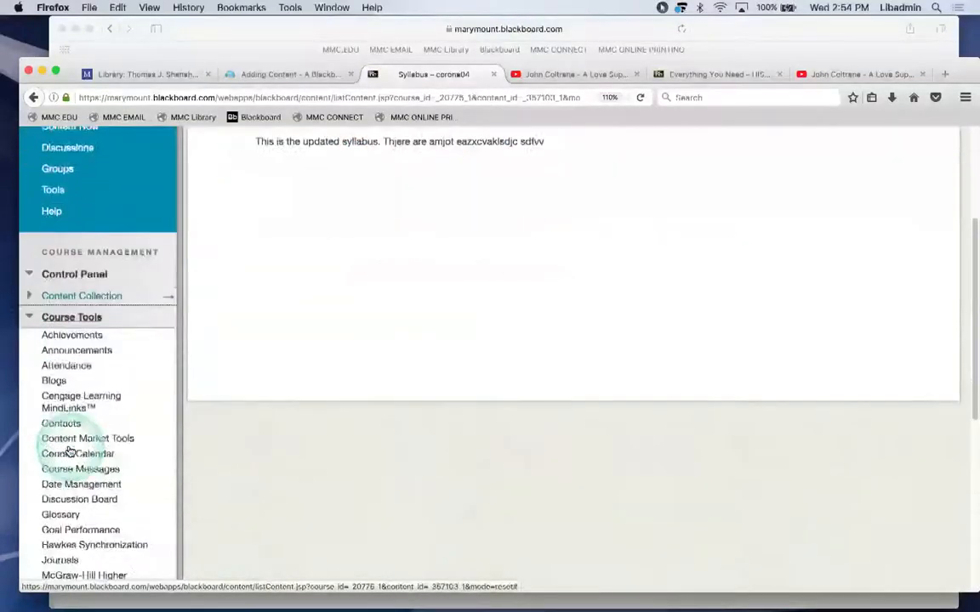
Review the Send Email recipient options under Course Tools, then go to Content Now.
{"action": "left_click", "coordinate": [57, 555]}
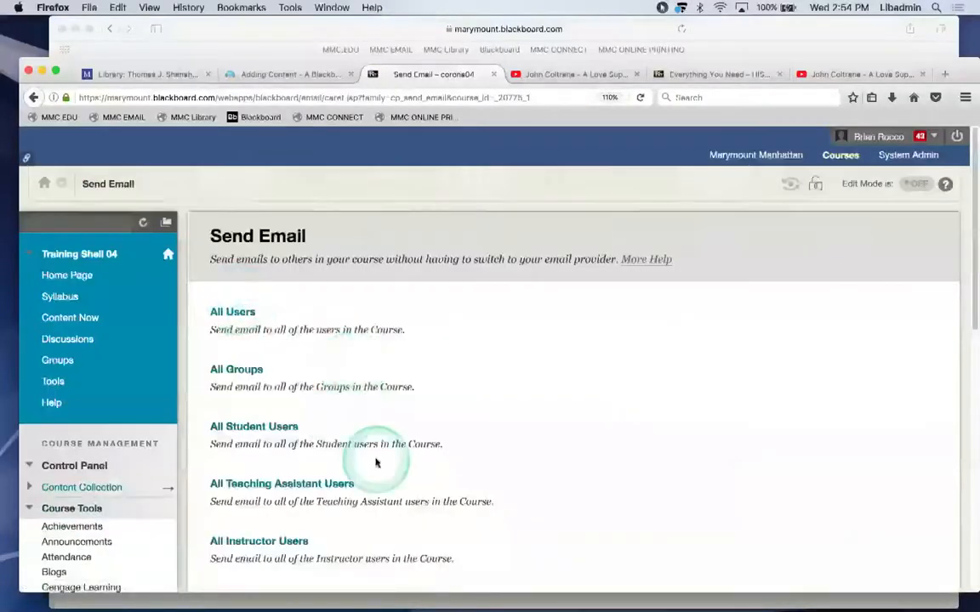
{"action": "scroll", "coordinate": [376, 463], "scroll_direction": "down", "scroll_amount": 3}
{"action": "scroll", "coordinate": [423, 377], "scroll_direction": "down", "scroll_amount": 2}
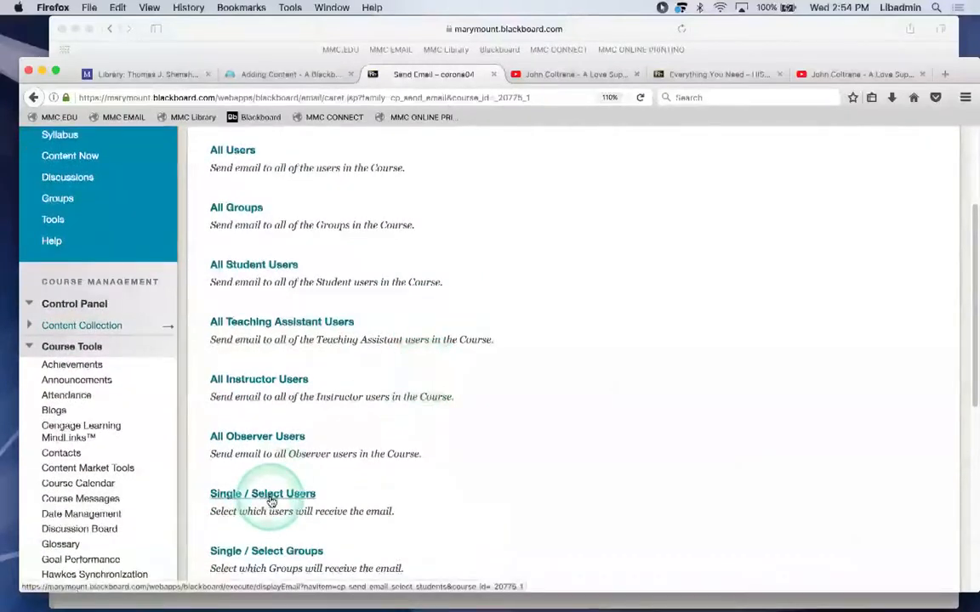
{"action": "scroll", "coordinate": [247, 485], "scroll_direction": "up", "scroll_amount": 5}
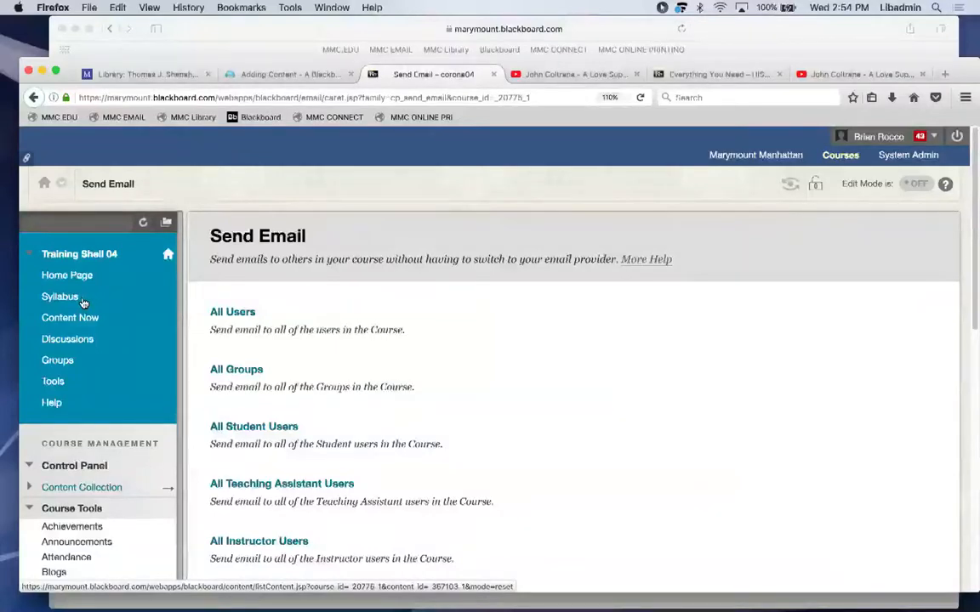
{"action": "left_click", "coordinate": [328, 339]}
{"action": "left_click", "coordinate": [61, 318]}
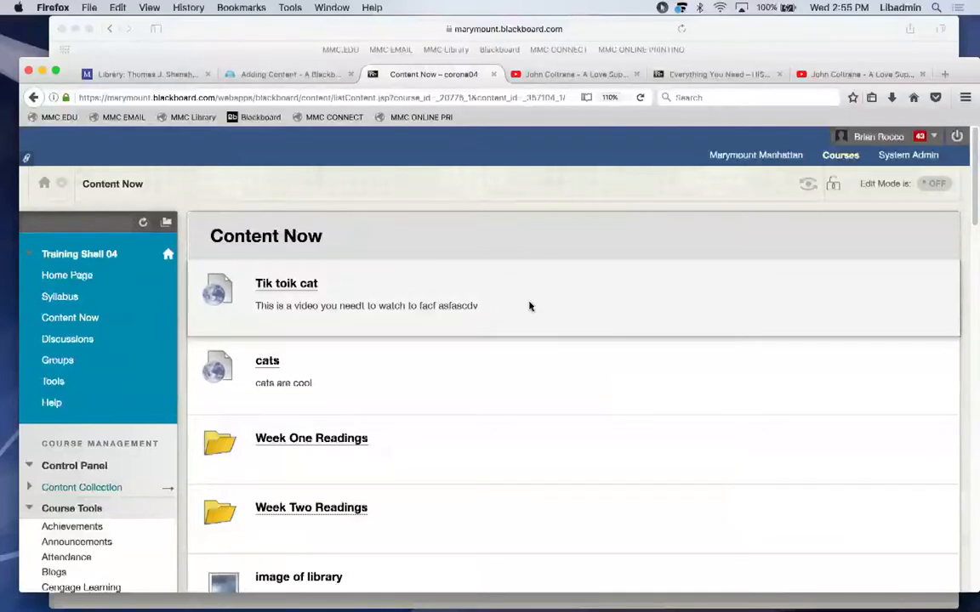
{"action": "left_click", "coordinate": [326, 448]}
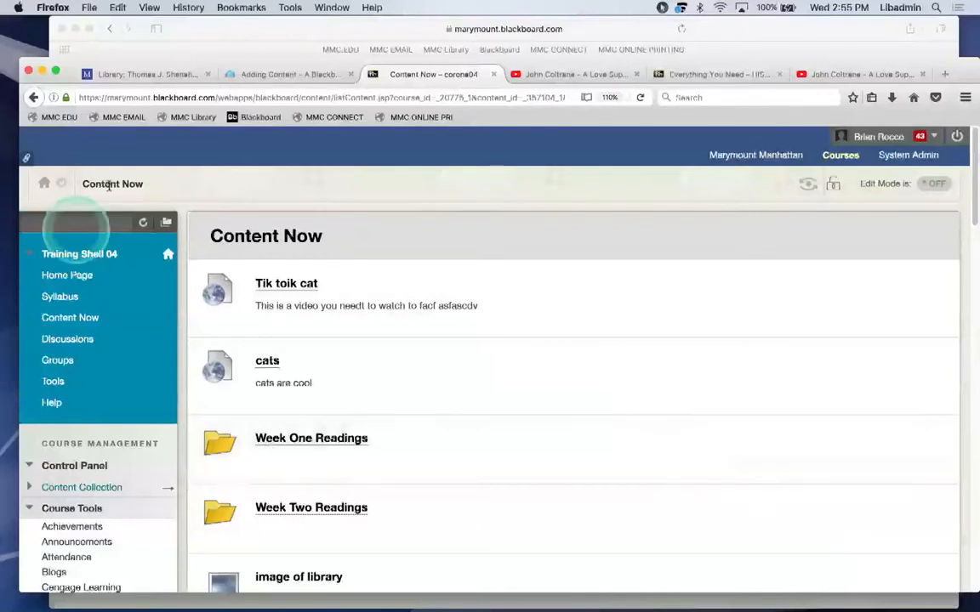
{"action": "left_click", "coordinate": [159, 74]}
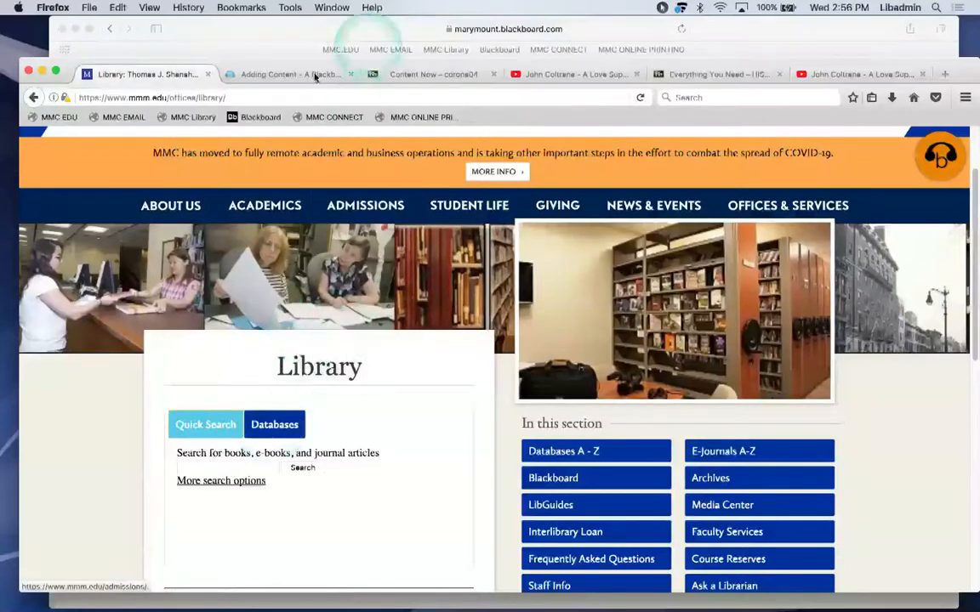
{"action": "left_click", "coordinate": [264, 74]}
{"action": "left_click", "coordinate": [400, 76]}
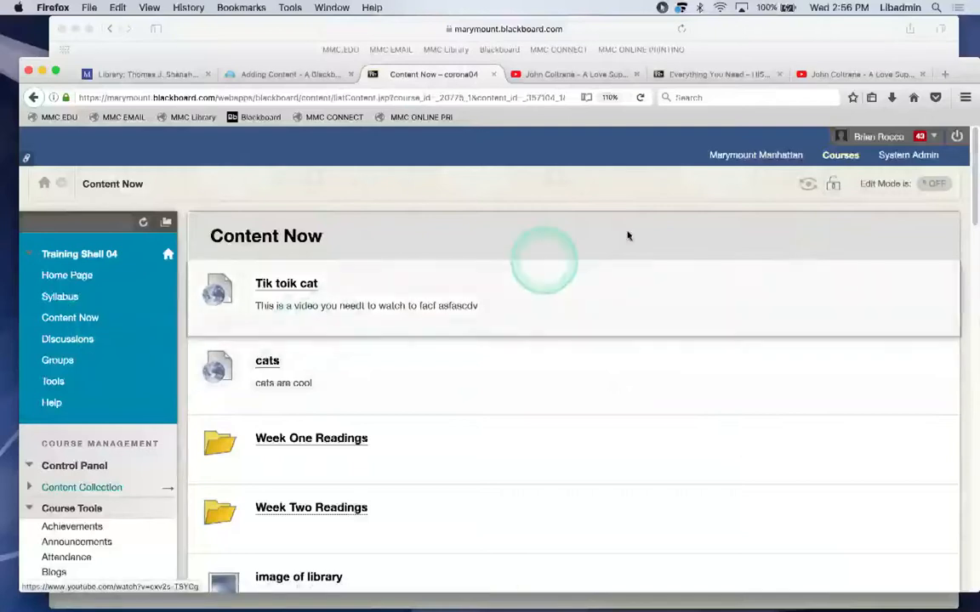
Turn Edit Mode on in Content Now, browse the Build Content menu, then bring up Spotlight.
{"action": "left_click", "coordinate": [934, 184]}
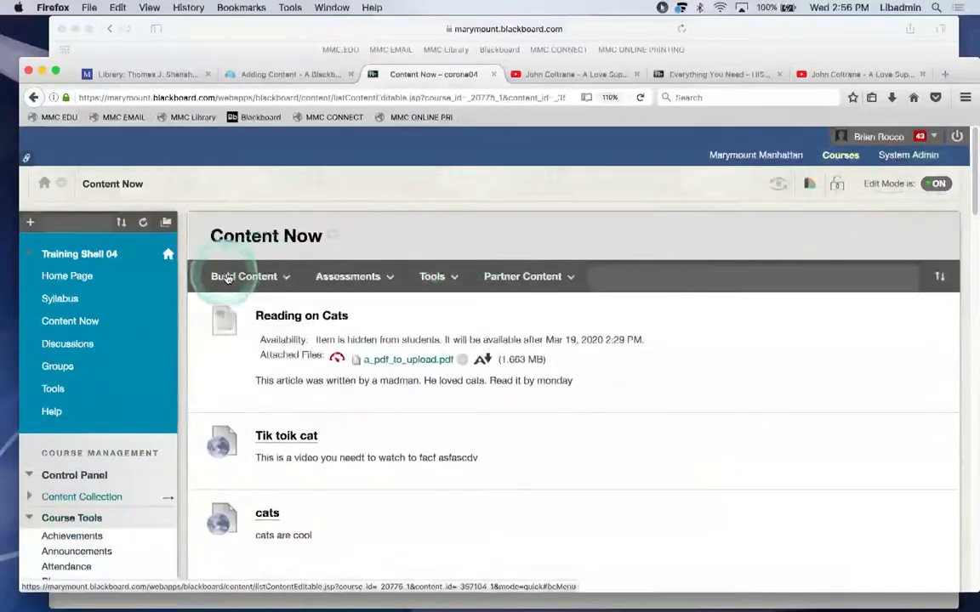
{"action": "left_click", "coordinate": [227, 277]}
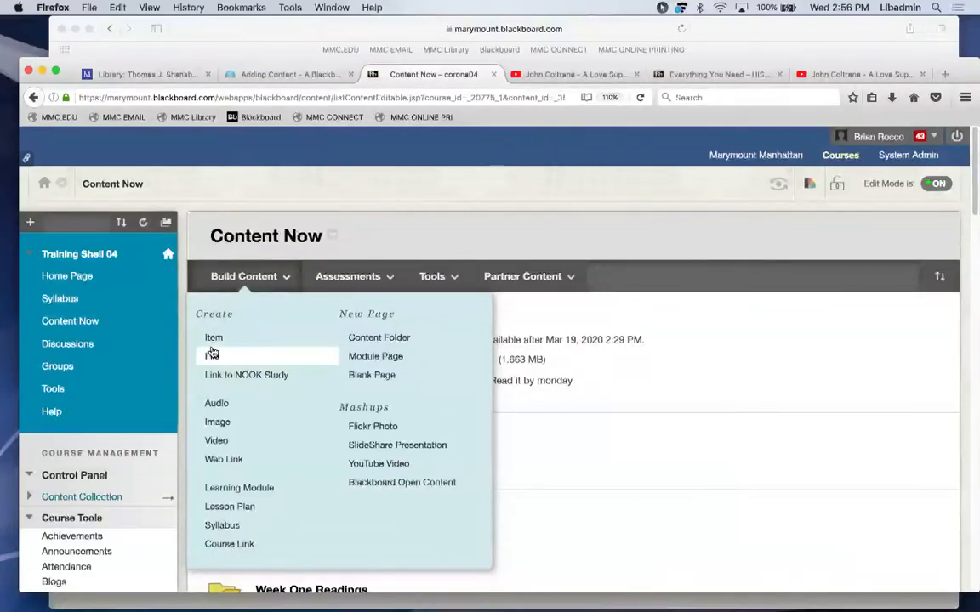
{"action": "left_click", "coordinate": [222, 421]}
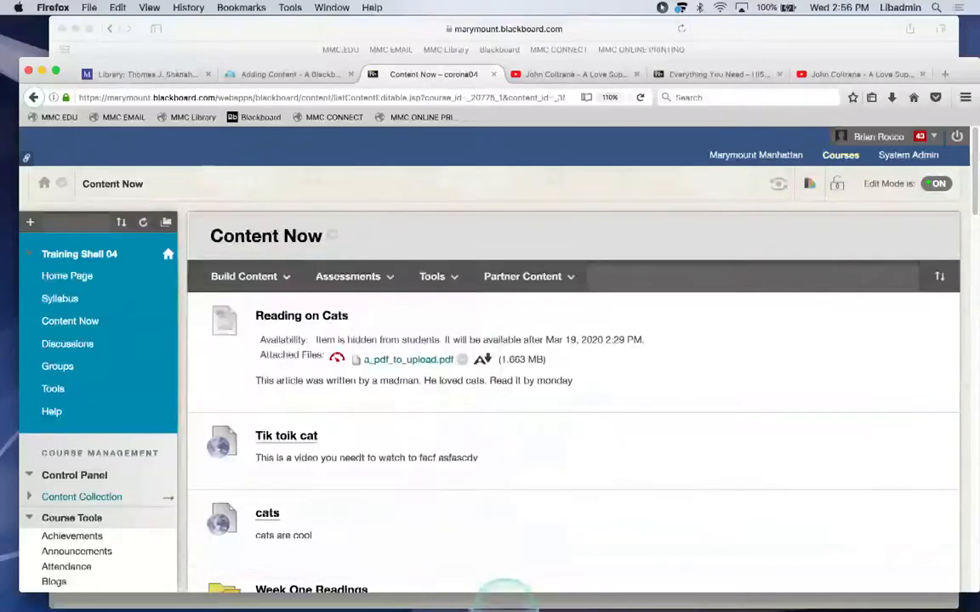
{"action": "mouse_move", "coordinate": [504, 609]}
{"action": "left_click", "coordinate": [576, 578]}
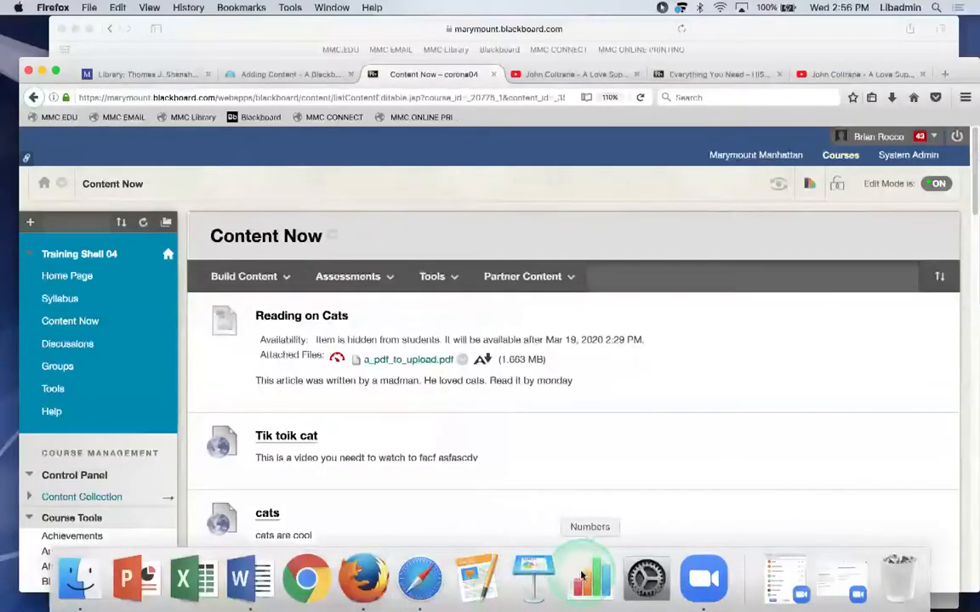
{"action": "left_click", "coordinate": [937, 7]}
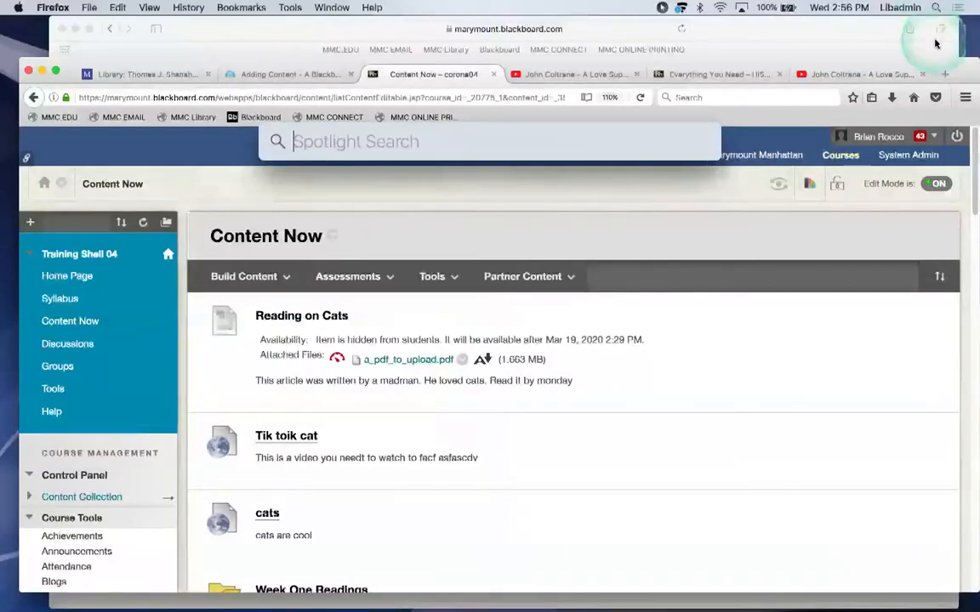
Launch Photo Booth from Spotlight, take one webcam snapshot, and close the app.
{"action": "type", "text": "photo"}
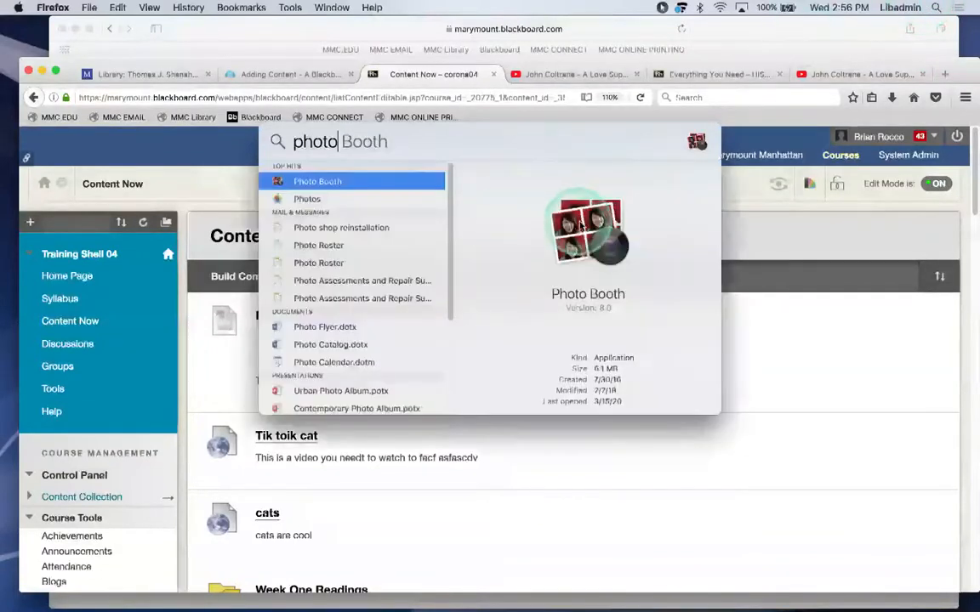
{"action": "key", "text": "Return"}
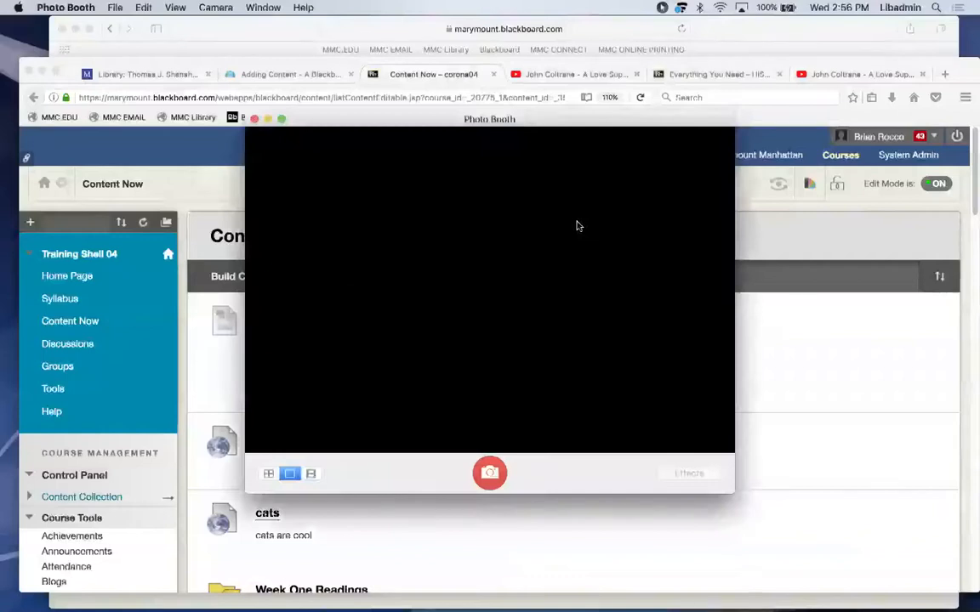
{"action": "left_click", "coordinate": [535, 123]}
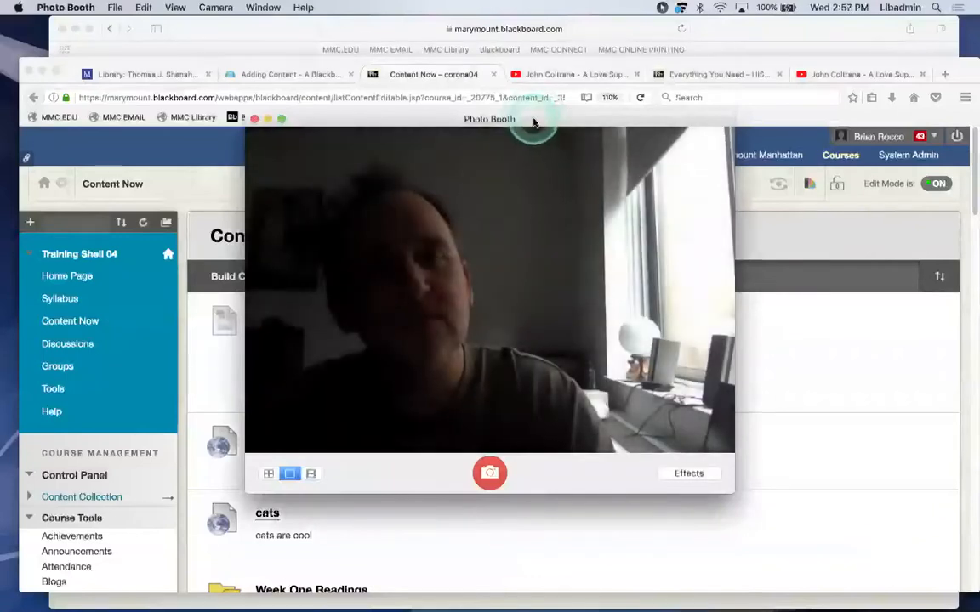
{"action": "left_click_drag", "start_coordinate": [535, 123], "coordinate": [549, 133]}
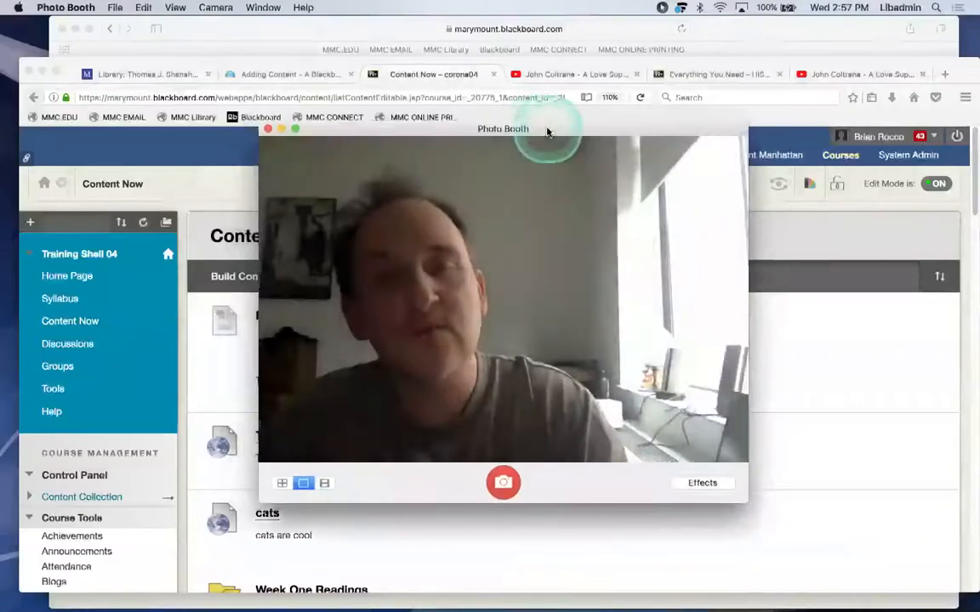
{"action": "left_click", "coordinate": [504, 483]}
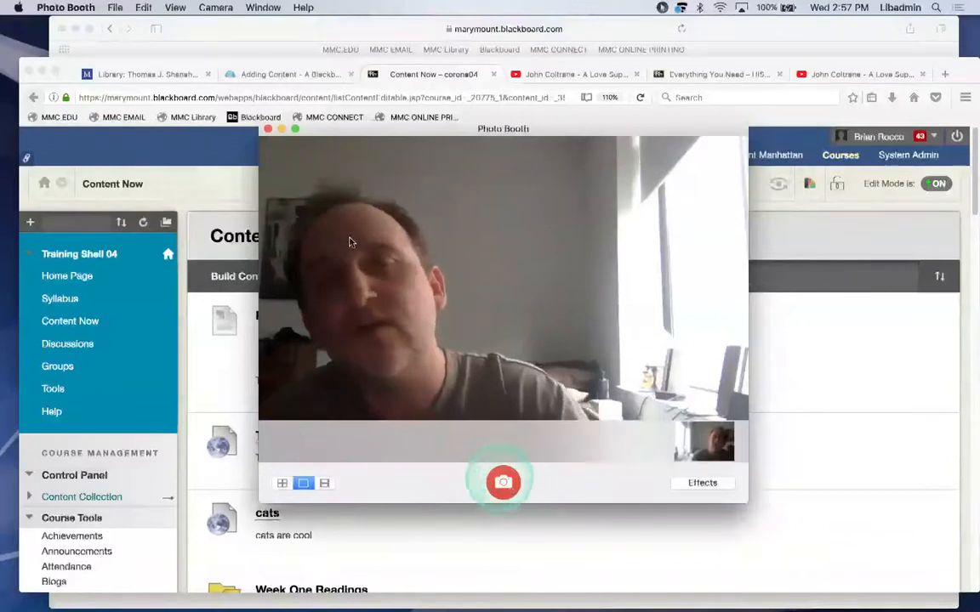
{"action": "left_click", "coordinate": [267, 129]}
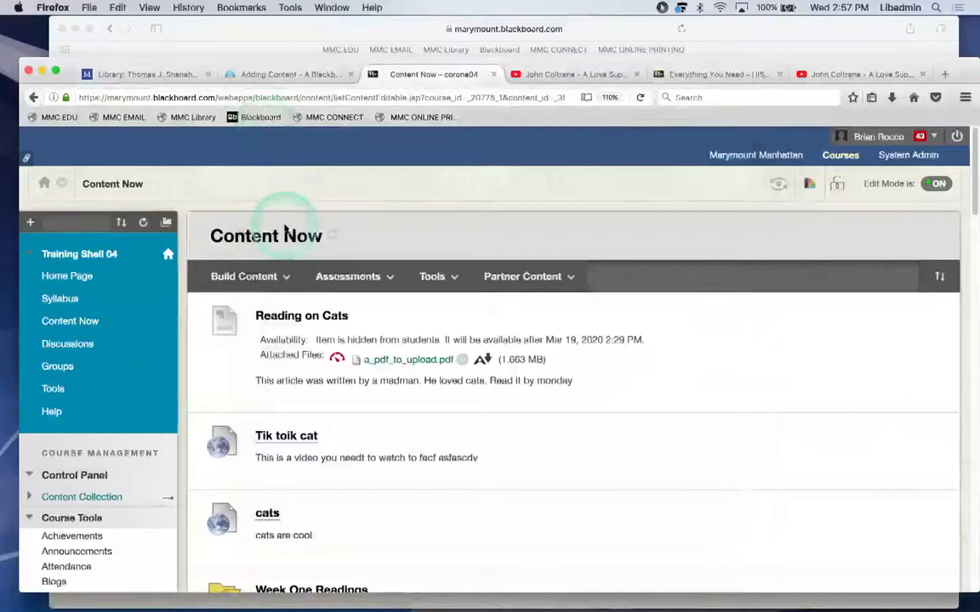
Choose Web Link under Create in the Build Content menu.
{"action": "left_click", "coordinate": [255, 277]}
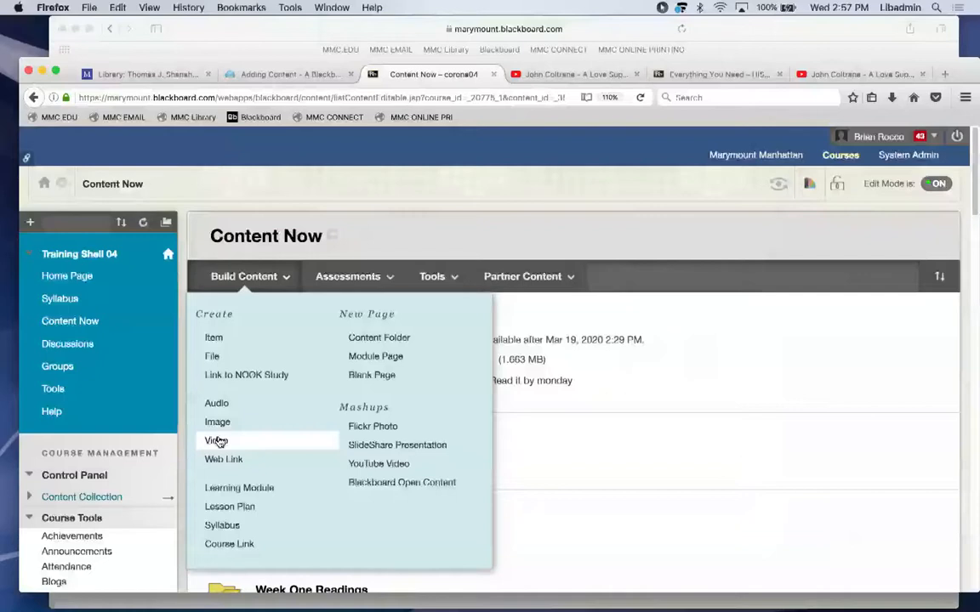
{"action": "left_click", "coordinate": [219, 462]}
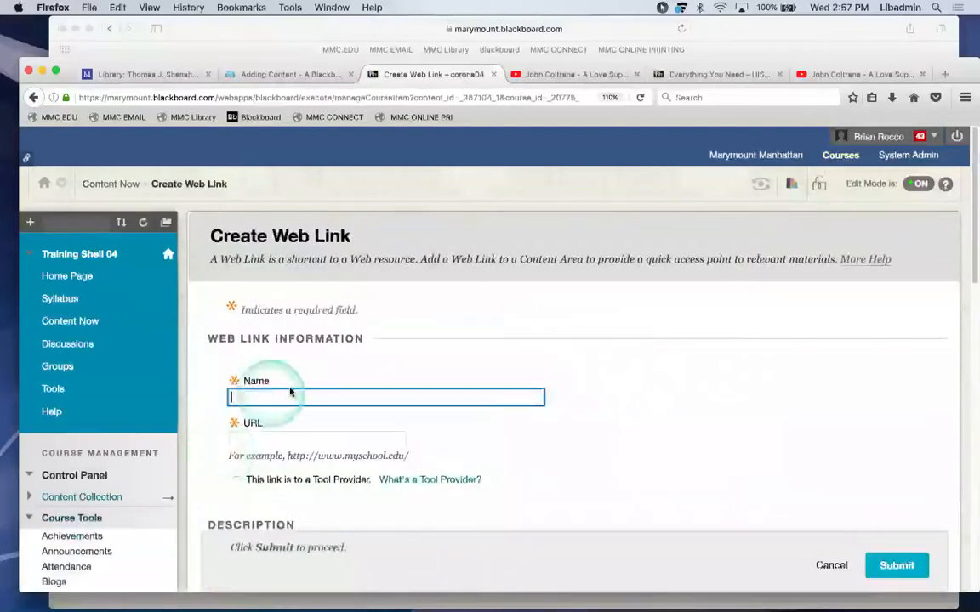
Enter 'Vidoe' as the web link name, then cancel the form without saving.
{"action": "type", "text": "Vidoe"}
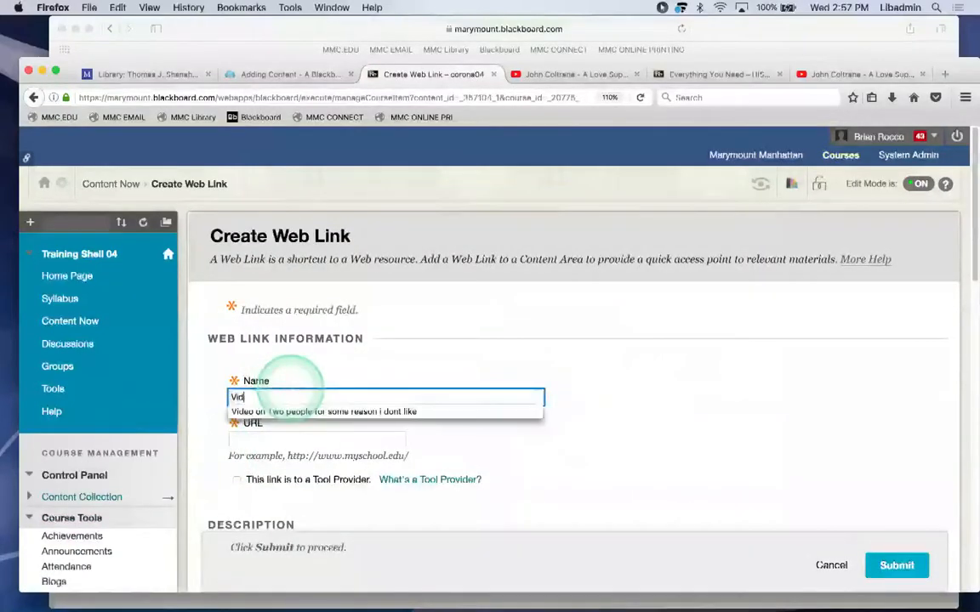
{"action": "left_click", "coordinate": [278, 436]}
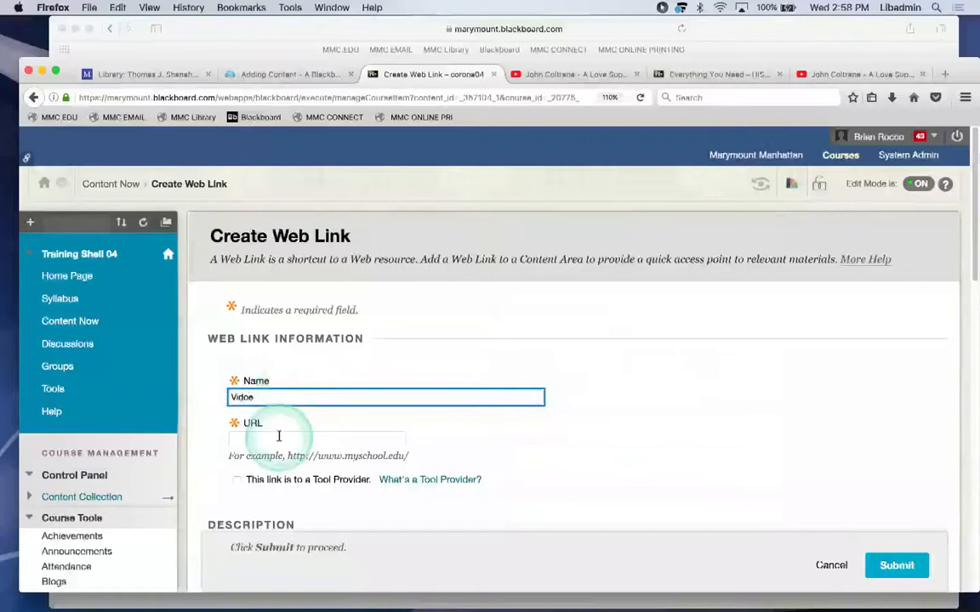
{"action": "scroll", "coordinate": [678, 395], "scroll_direction": "down", "scroll_amount": 3}
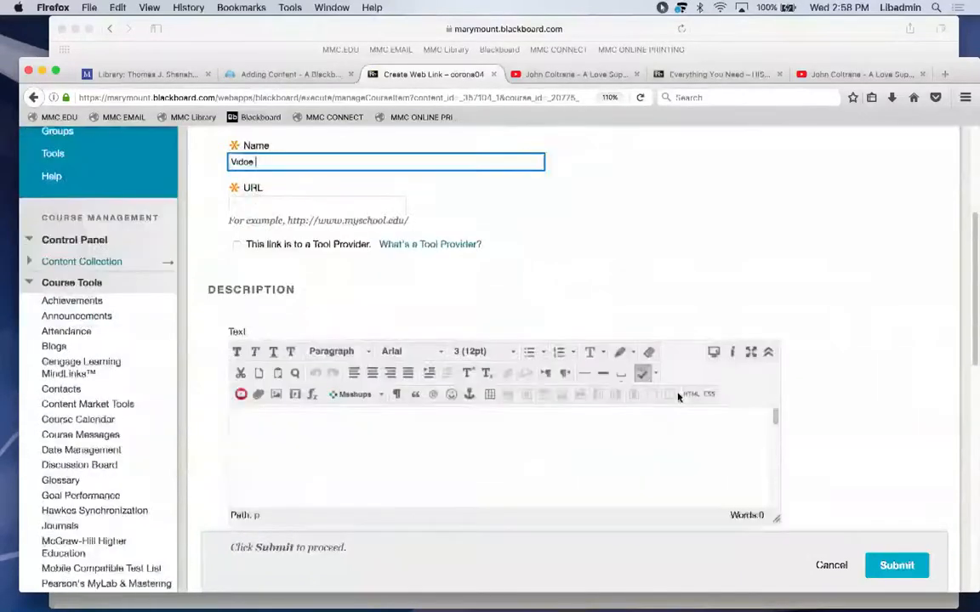
{"action": "scroll", "coordinate": [678, 396], "scroll_direction": "down", "scroll_amount": 1}
{"action": "left_click", "coordinate": [592, 397]}
{"action": "left_click", "coordinate": [594, 394]}
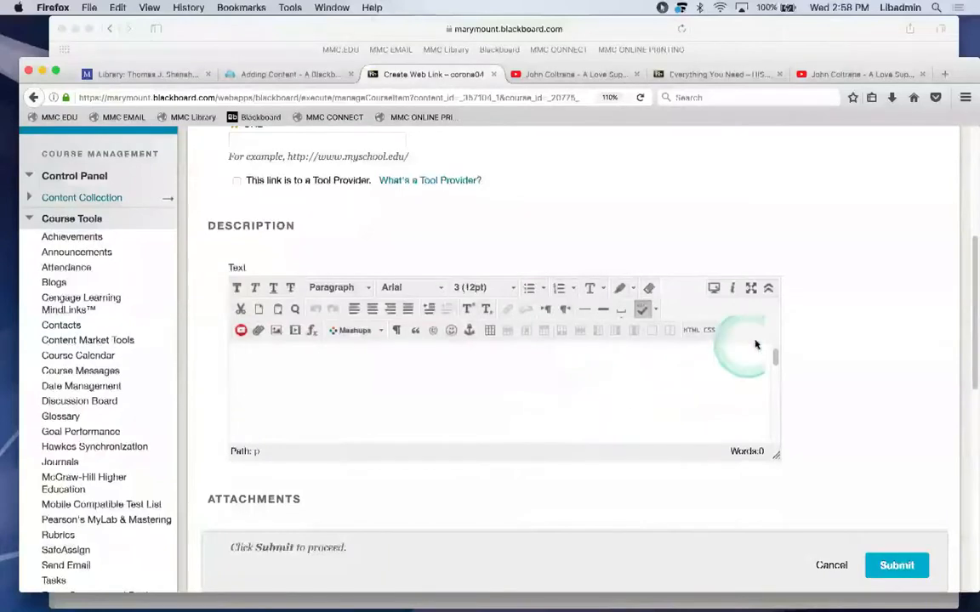
{"action": "left_click", "coordinate": [825, 565]}
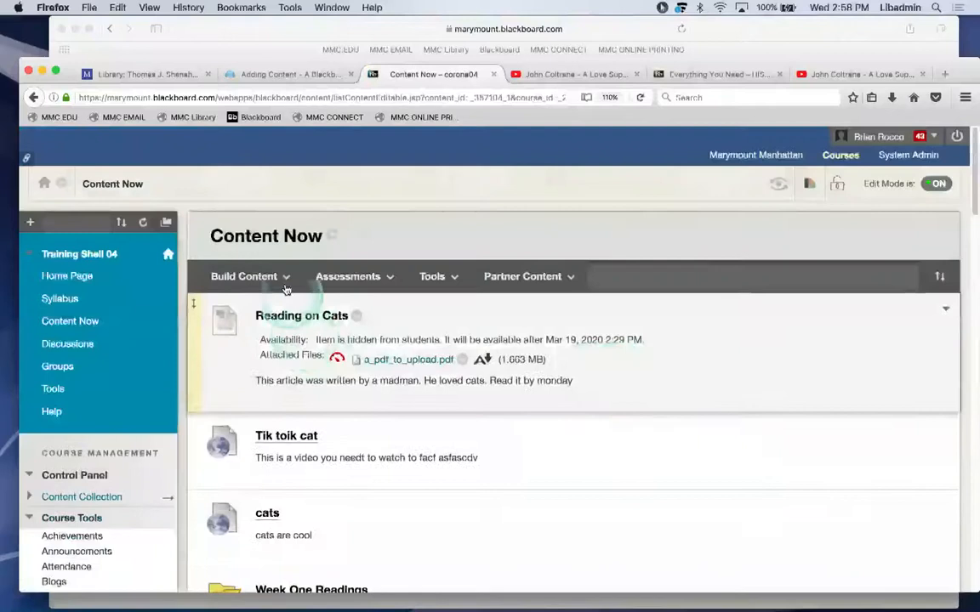
Browse Build Content's Create, New Page and Mashups entries, scroll Content Now, and choose Item.
{"action": "left_click", "coordinate": [245, 276]}
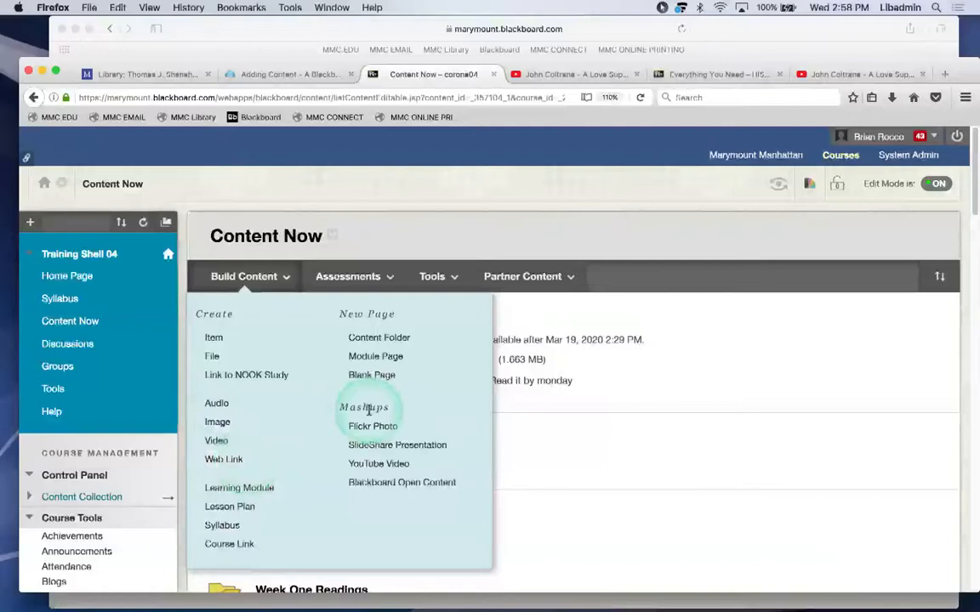
{"action": "left_click", "coordinate": [375, 464]}
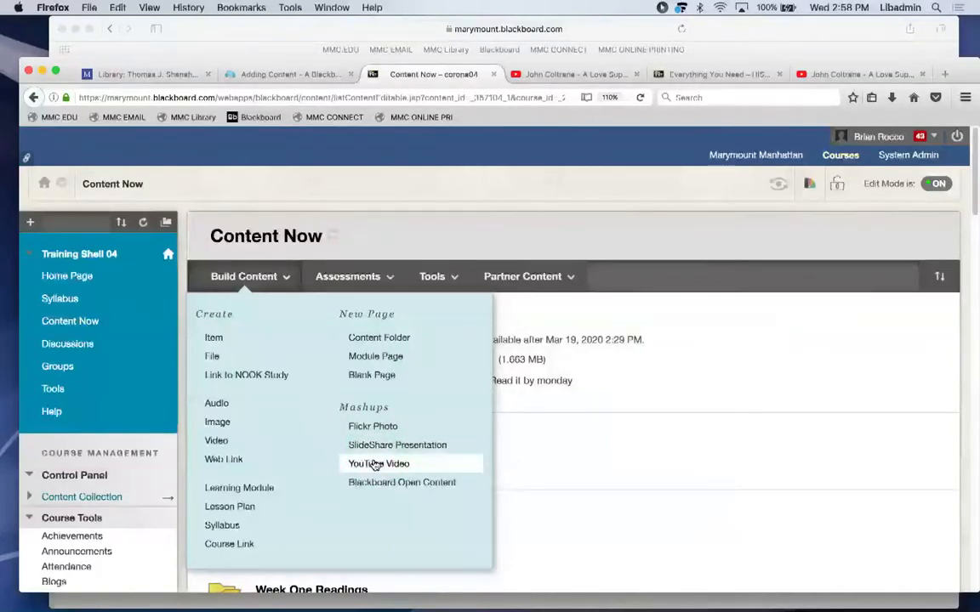
{"action": "left_click_drag", "start_coordinate": [971, 180], "coordinate": [964, 200]}
{"action": "left_click_drag", "start_coordinate": [962, 281], "coordinate": [953, 192]}
{"action": "left_click", "coordinate": [244, 213]}
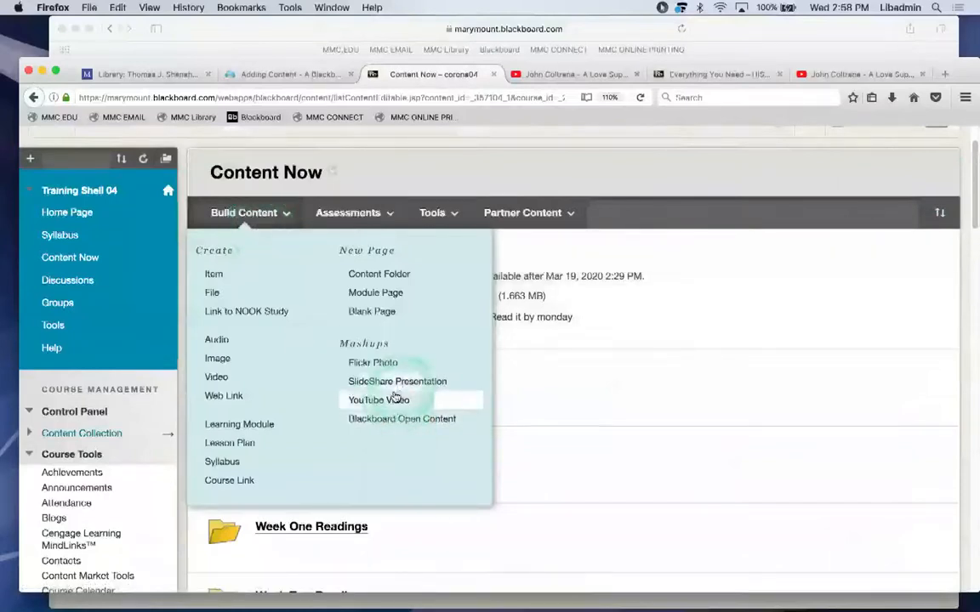
{"action": "left_click", "coordinate": [246, 226]}
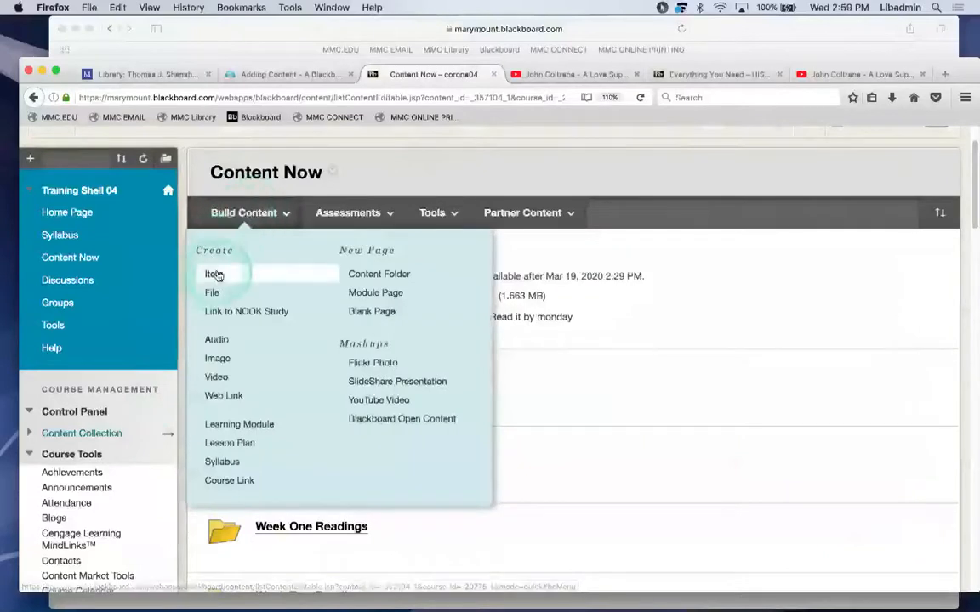
Open the Create Item form, view the editor's HTML source, then cancel without creating an item.
{"action": "left_click", "coordinate": [216, 274]}
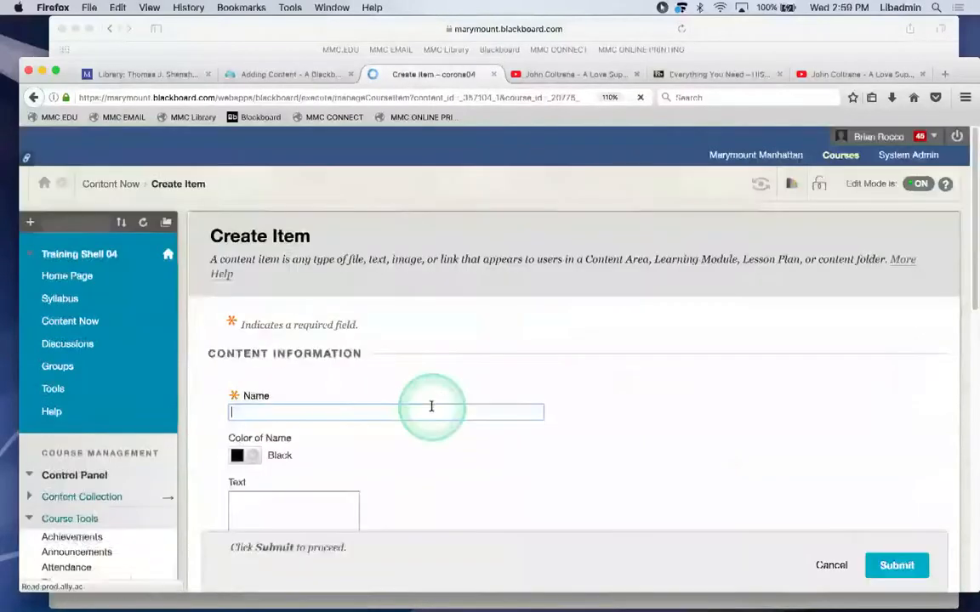
{"action": "scroll", "coordinate": [449, 431], "scroll_direction": "down", "scroll_amount": 2}
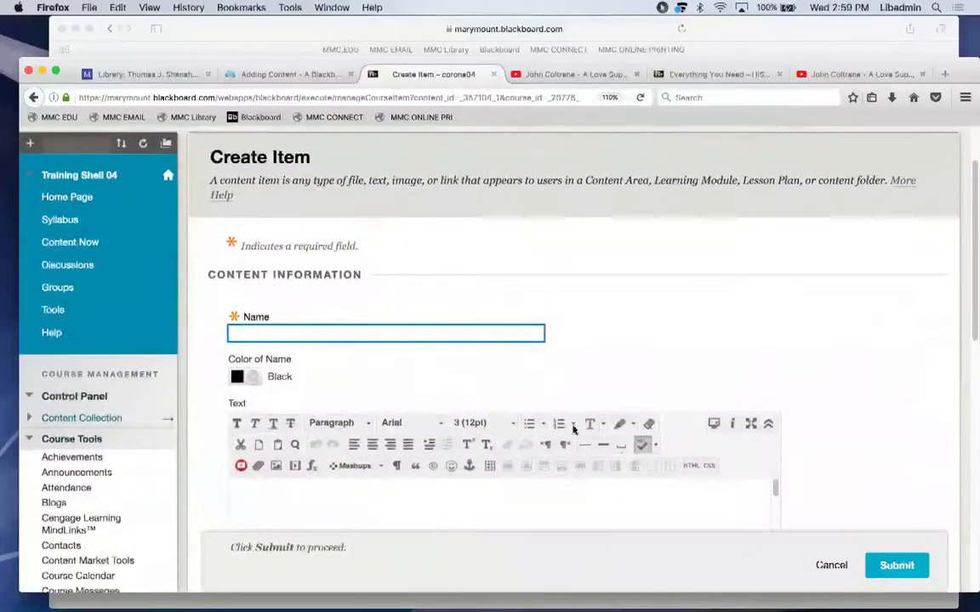
{"action": "left_click", "coordinate": [690, 467]}
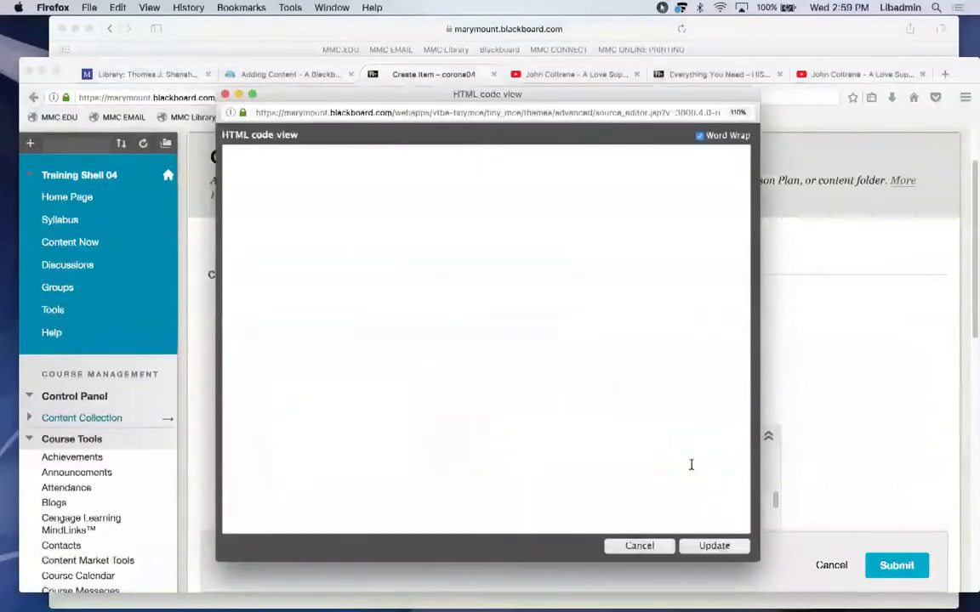
{"action": "left_click", "coordinate": [224, 93]}
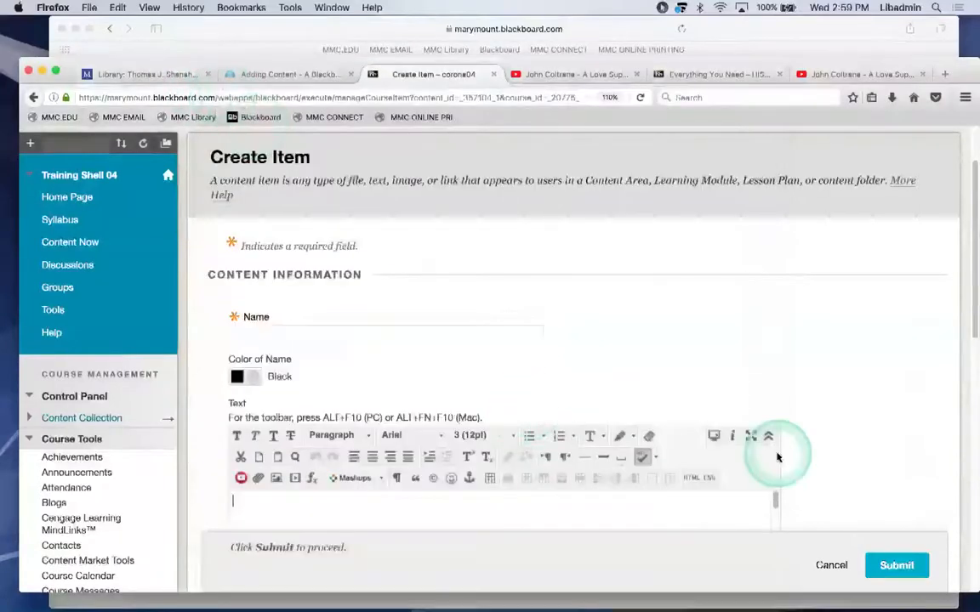
{"action": "left_click", "coordinate": [829, 564]}
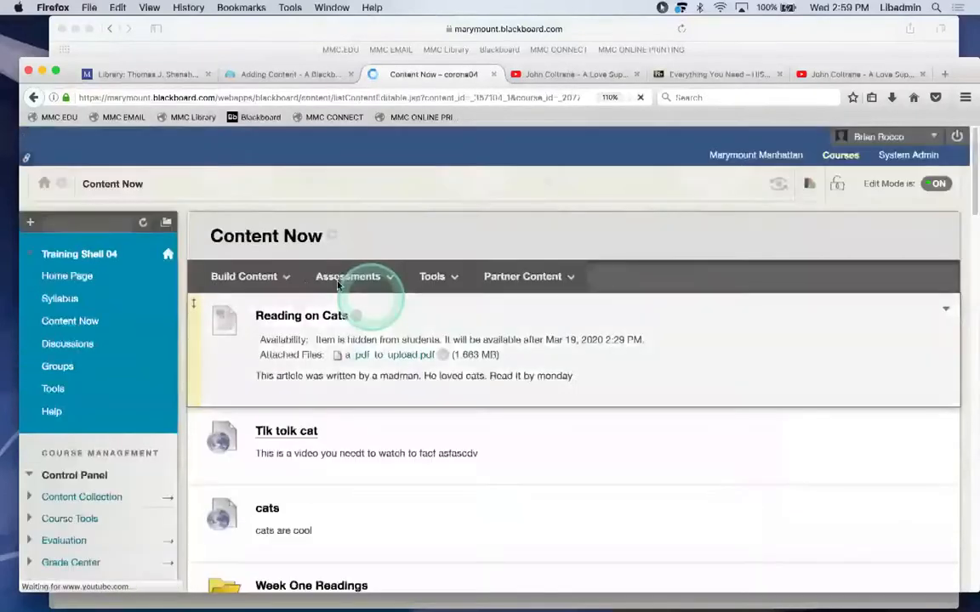
Dismiss Build Content, scroll the Content Now items down to A Love Supreme and back, then reopen Build Content.
{"action": "left_click", "coordinate": [248, 277]}
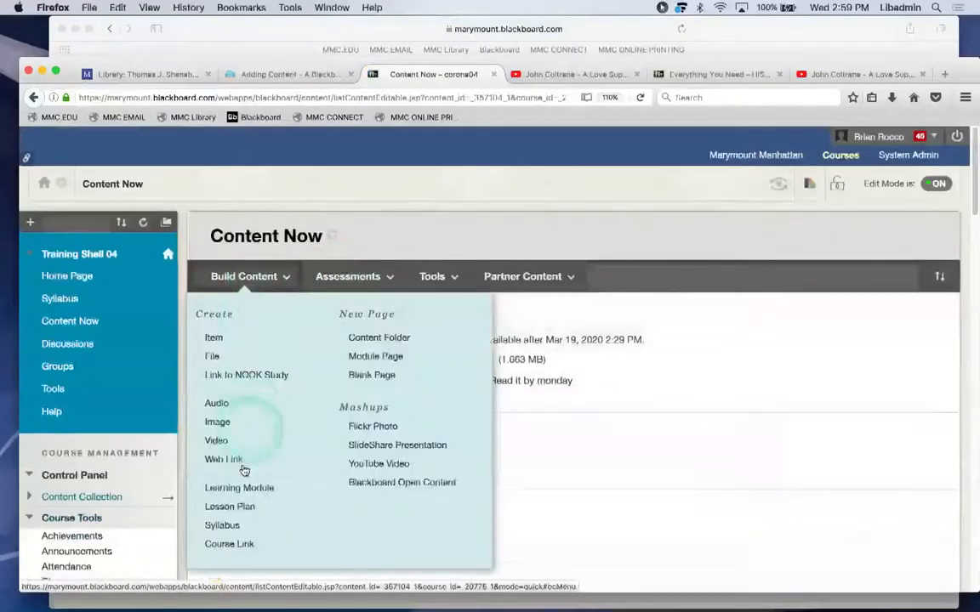
{"action": "left_click", "coordinate": [715, 436]}
{"action": "scroll", "coordinate": [697, 431], "scroll_direction": "down", "scroll_amount": 3}
{"action": "scroll", "coordinate": [696, 431], "scroll_direction": "down", "scroll_amount": 20}
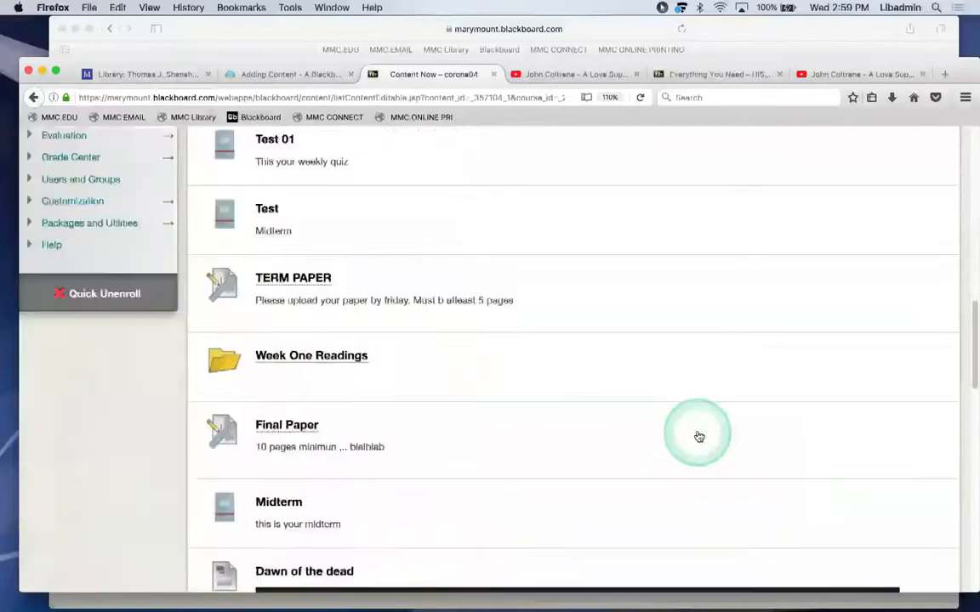
{"action": "left_click_drag", "start_coordinate": [344, 527], "coordinate": [263, 262]}
{"action": "left_click", "coordinate": [257, 276]}
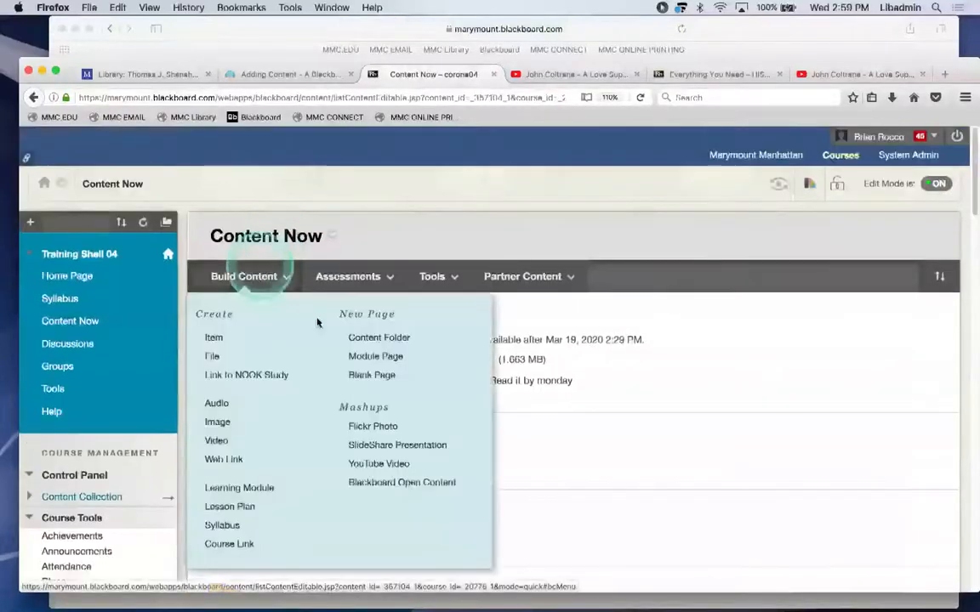
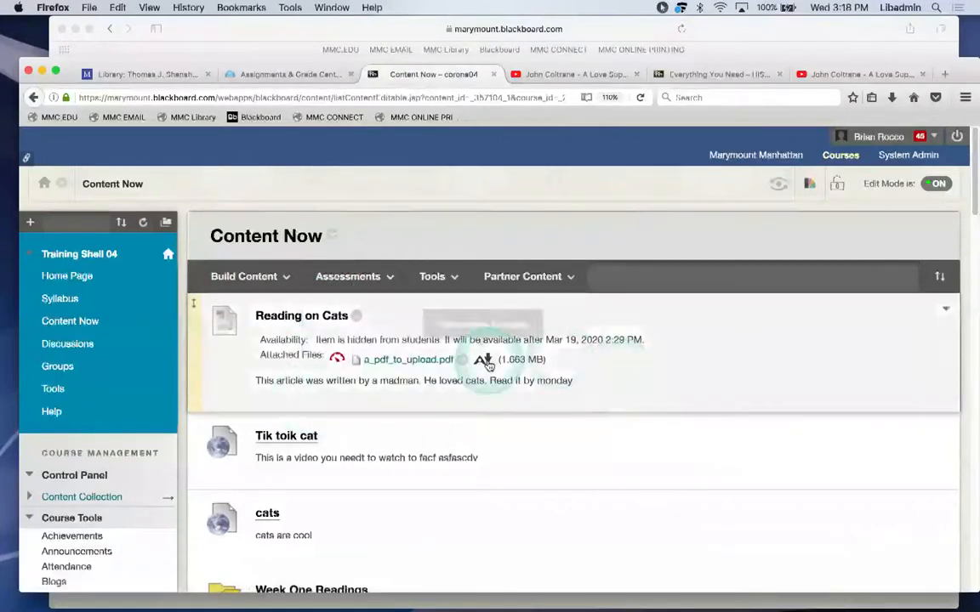
Reload Content Now so it lists Reading on Cats, Tik toik cat, cats and Week One Readings.
{"action": "left_click", "coordinate": [71, 329]}
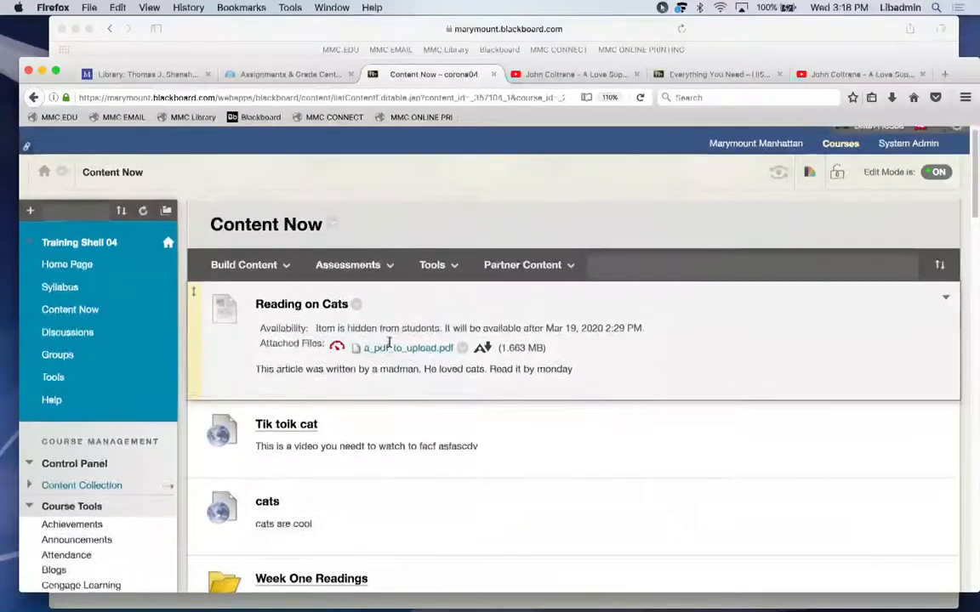
{"action": "left_click", "coordinate": [74, 332]}
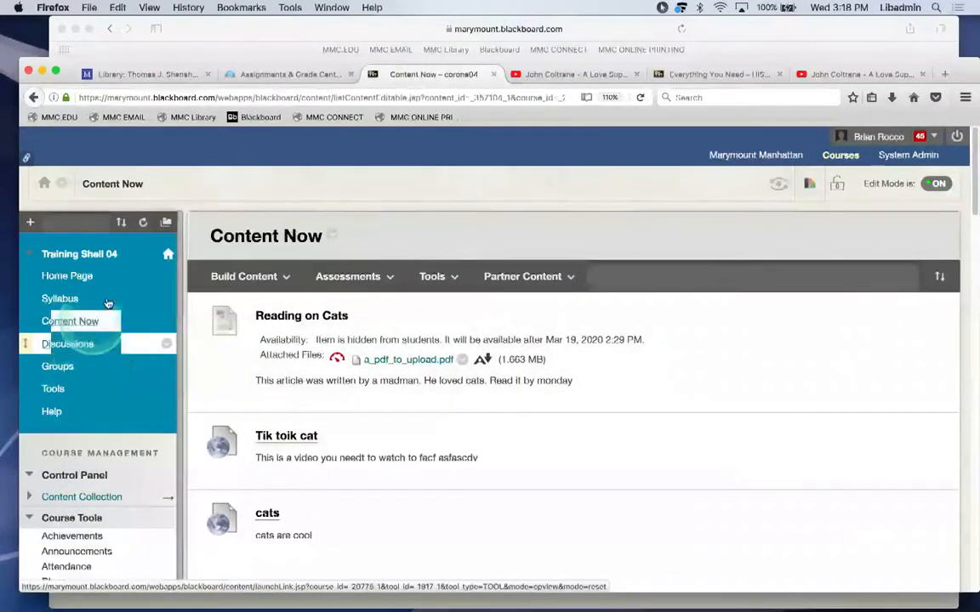
Add an 'Assignments' content area available to users, and move it just below Content Now.
{"action": "left_click", "coordinate": [30, 222]}
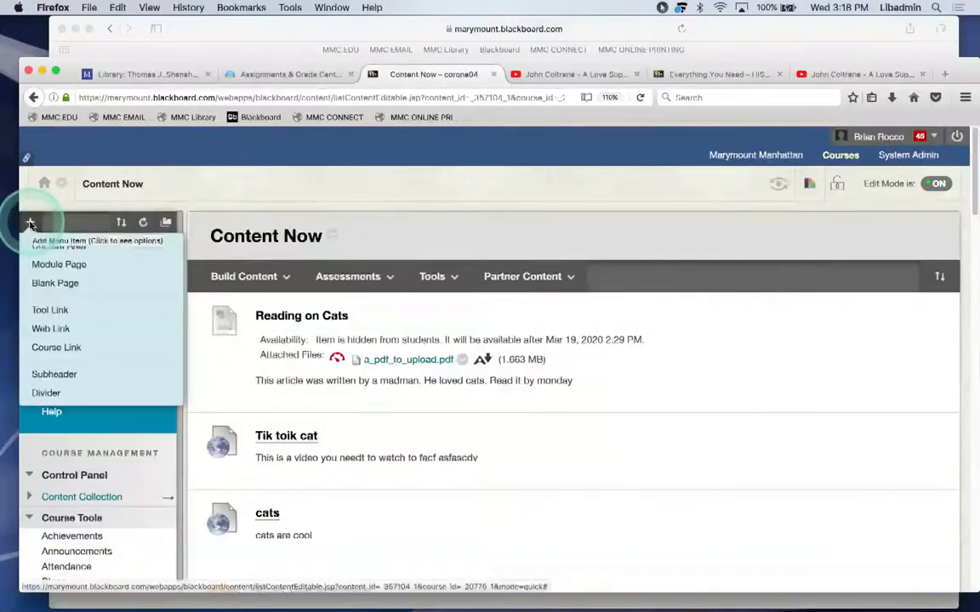
{"action": "left_click", "coordinate": [43, 245]}
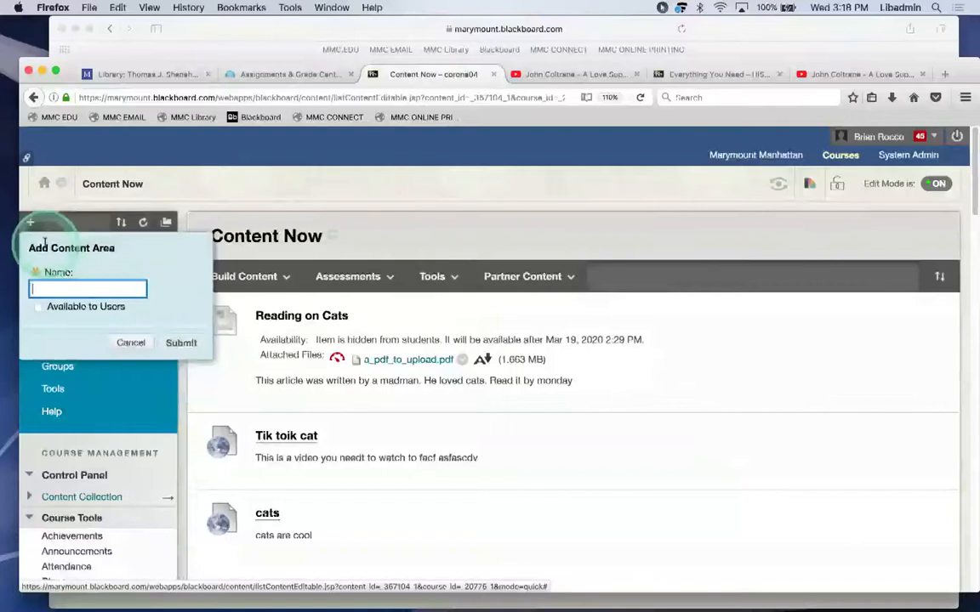
{"action": "type", "text": "Assignments"}
{"action": "left_click", "coordinate": [38, 307]}
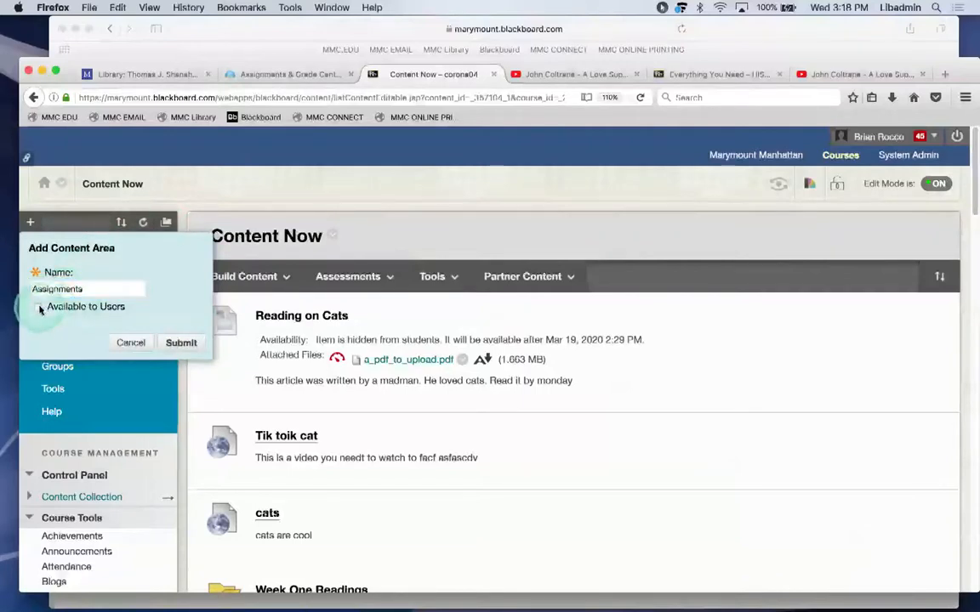
{"action": "left_click", "coordinate": [176, 342]}
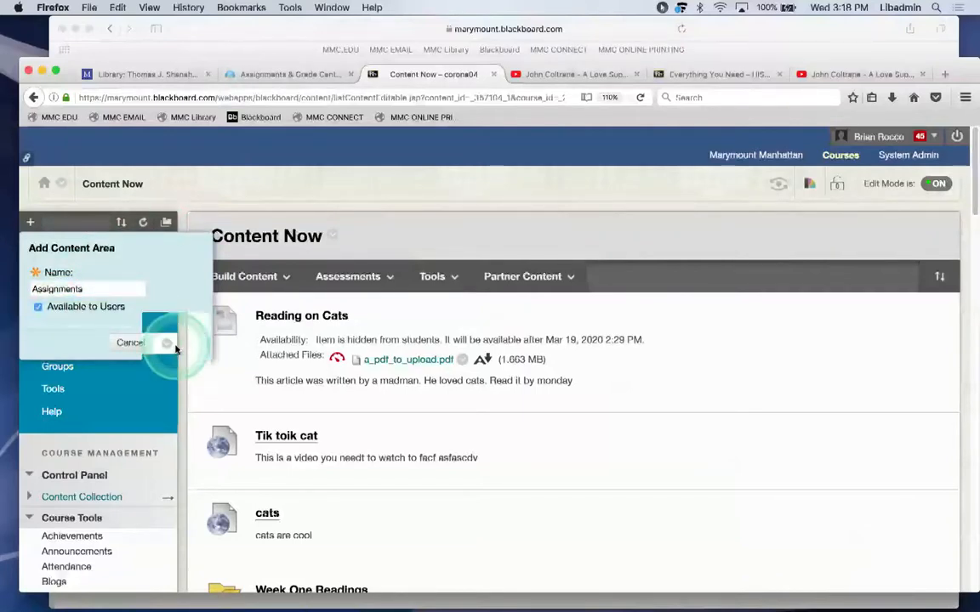
{"action": "left_click_drag", "start_coordinate": [24, 422], "coordinate": [65, 344]}
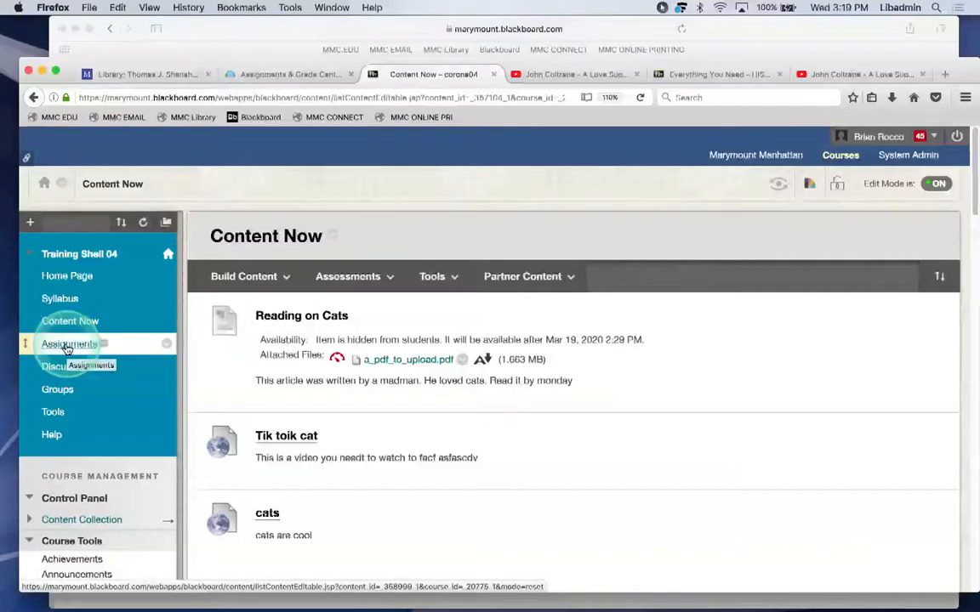
In the Assignments area, start a new assignment from Assessments > Assignment.
{"action": "left_click", "coordinate": [66, 345]}
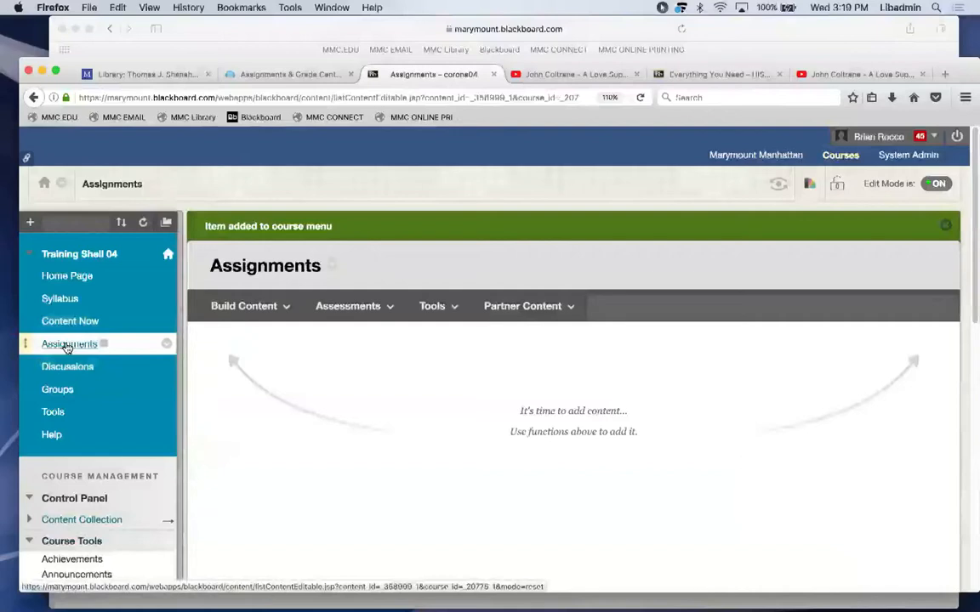
{"action": "left_click", "coordinate": [347, 470]}
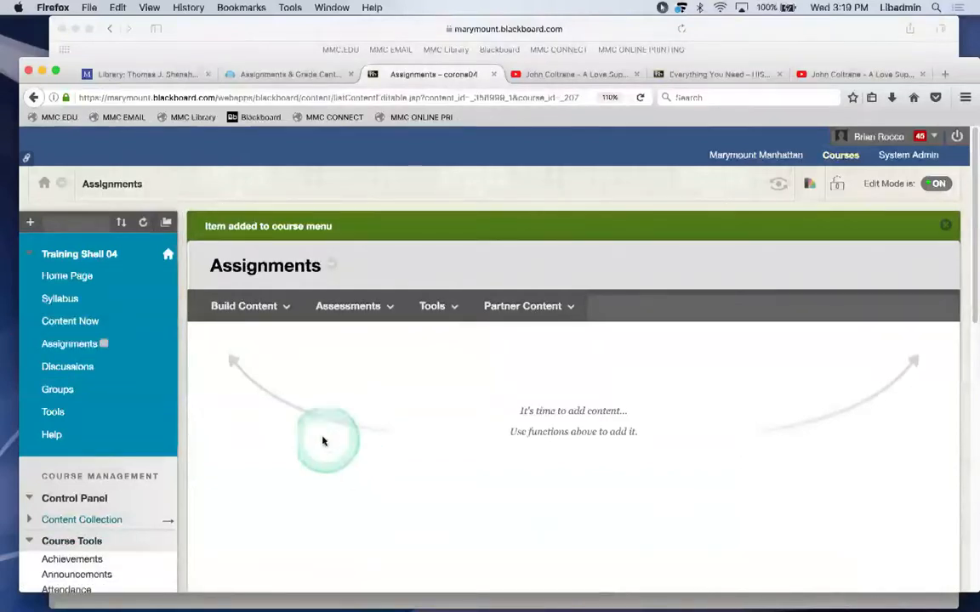
{"action": "left_click", "coordinate": [237, 311]}
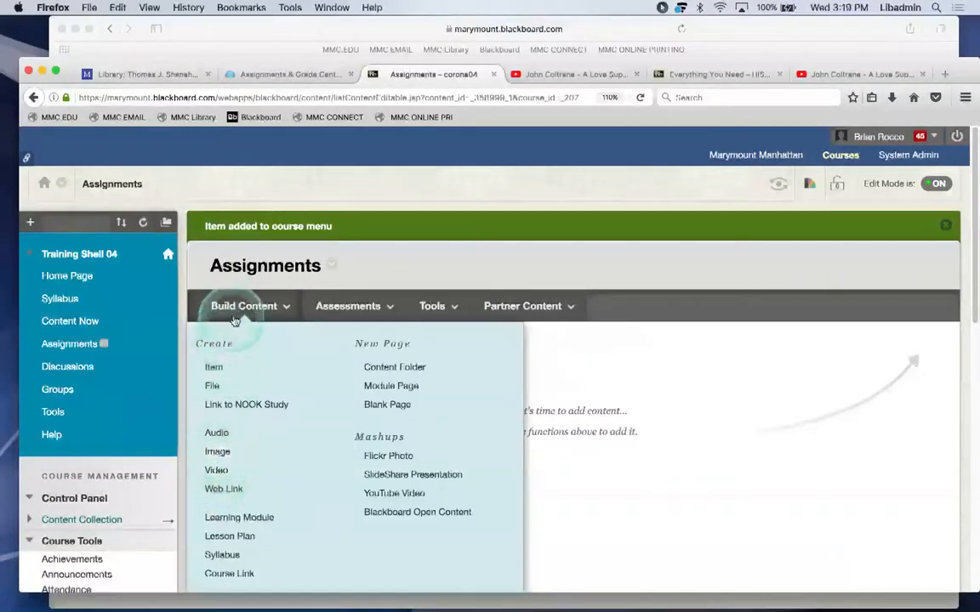
{"action": "left_click", "coordinate": [358, 304]}
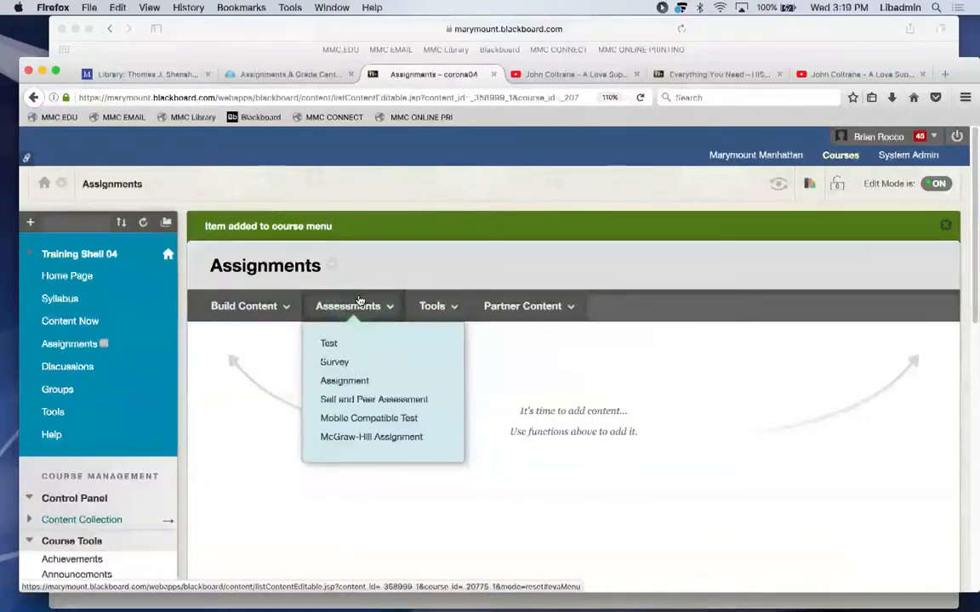
{"action": "left_click", "coordinate": [357, 302]}
{"action": "left_click", "coordinate": [346, 382]}
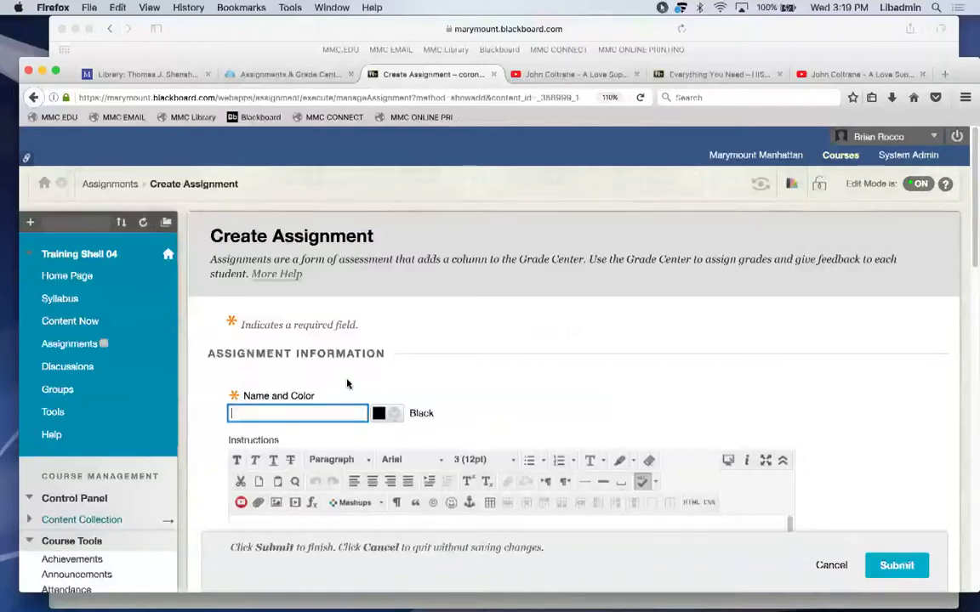
Name the assignment 'Paper on Jazz'.
{"action": "left_click", "coordinate": [347, 385]}
{"action": "type", "text": "Paper on Jazz"}
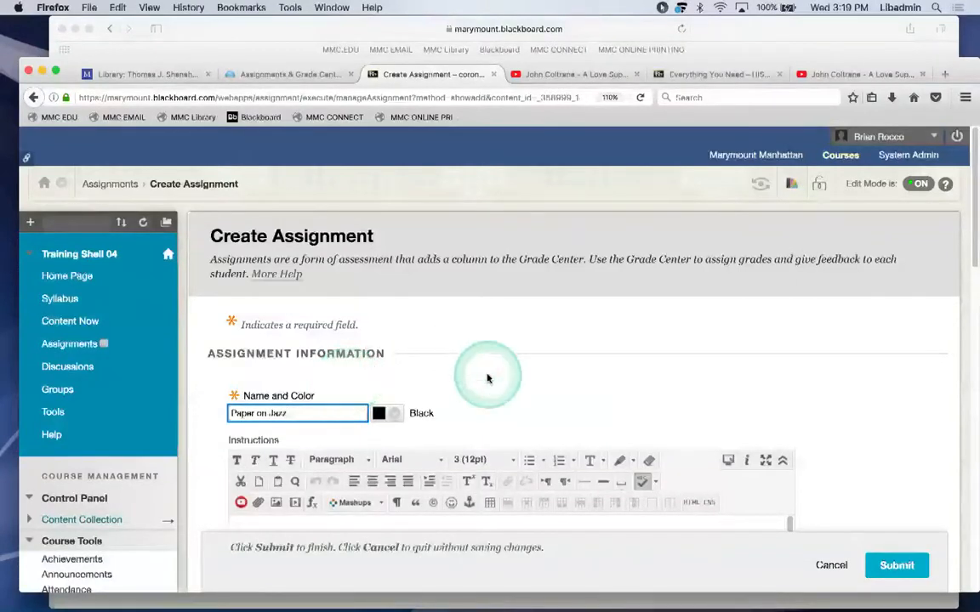
{"action": "scroll", "coordinate": [486, 376], "scroll_direction": "down", "scroll_amount": 3}
{"action": "scroll", "coordinate": [488, 377], "scroll_direction": "down", "scroll_amount": 1}
Write the instruction 'Please upload your paper on the history of jazz.'.
{"action": "left_click", "coordinate": [364, 392]}
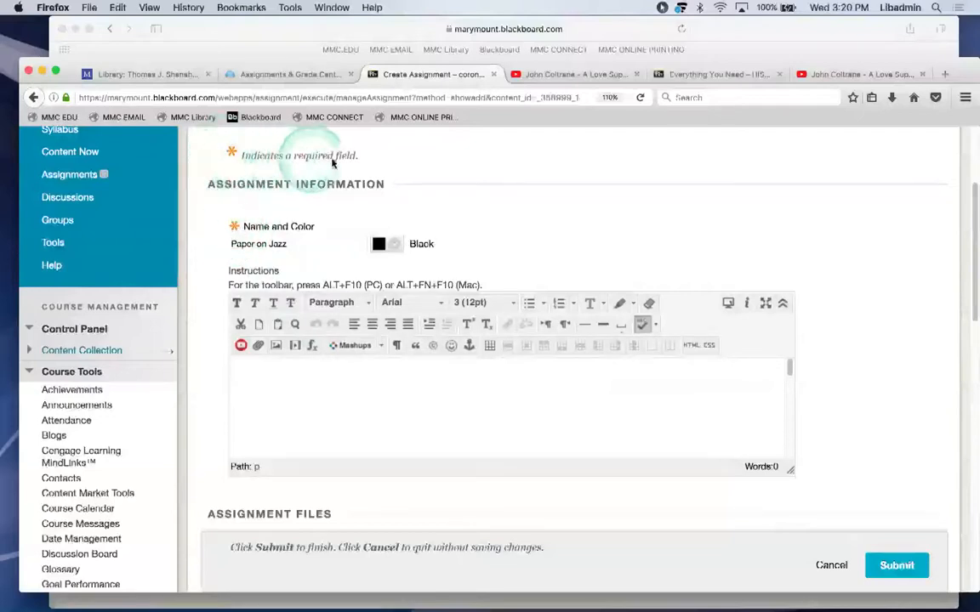
{"action": "left_click", "coordinate": [265, 394]}
{"action": "type", "text": "Plea"}
{"action": "key", "text": "BackSpace"}
{"action": "key", "text": "BackSpace"}
{"action": "type", "text": "e upload yo"}
{"action": "left_click", "coordinate": [278, 401]}
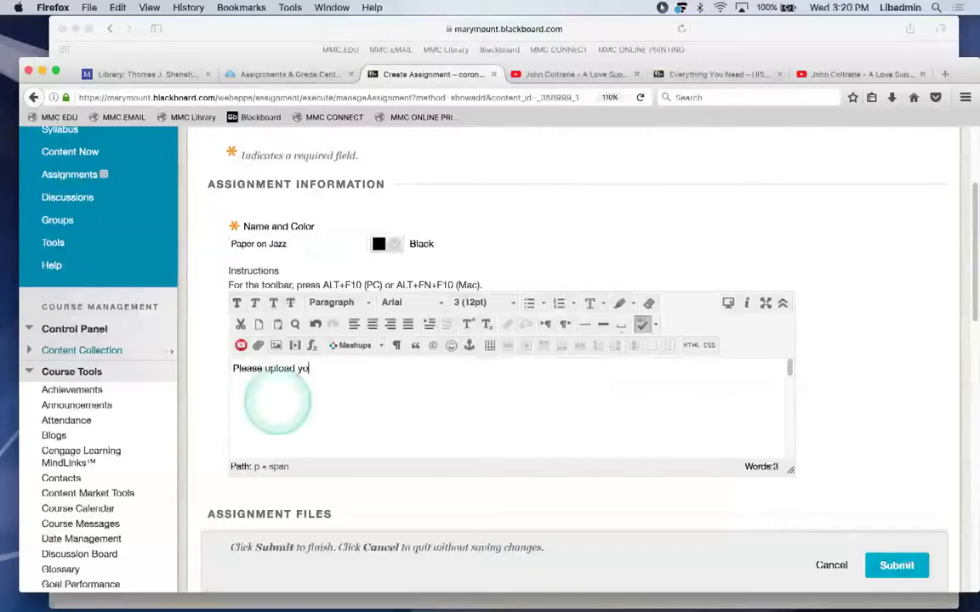
{"action": "type", "text": "ur pa"}
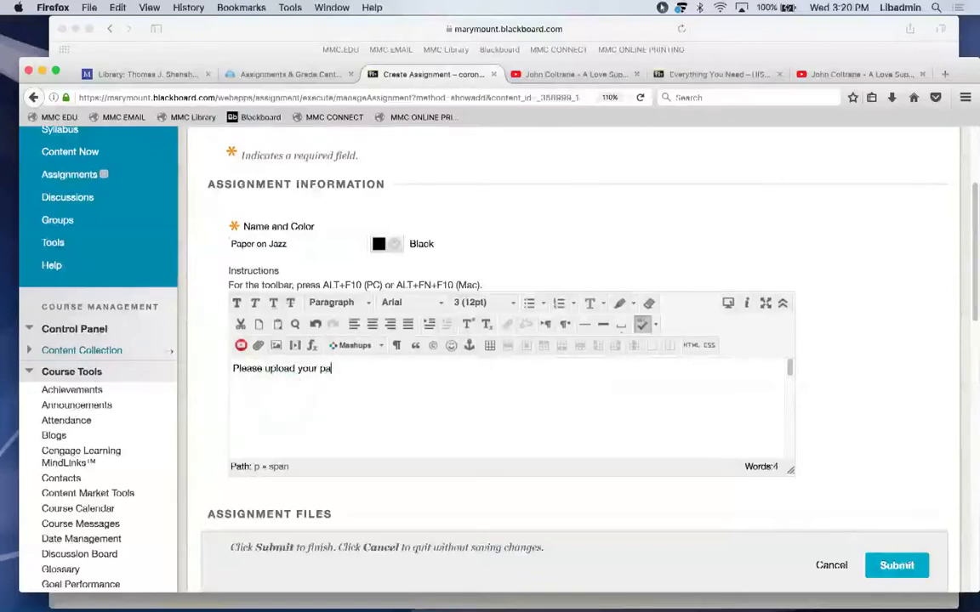
{"action": "type", "text": "per on the hois"}
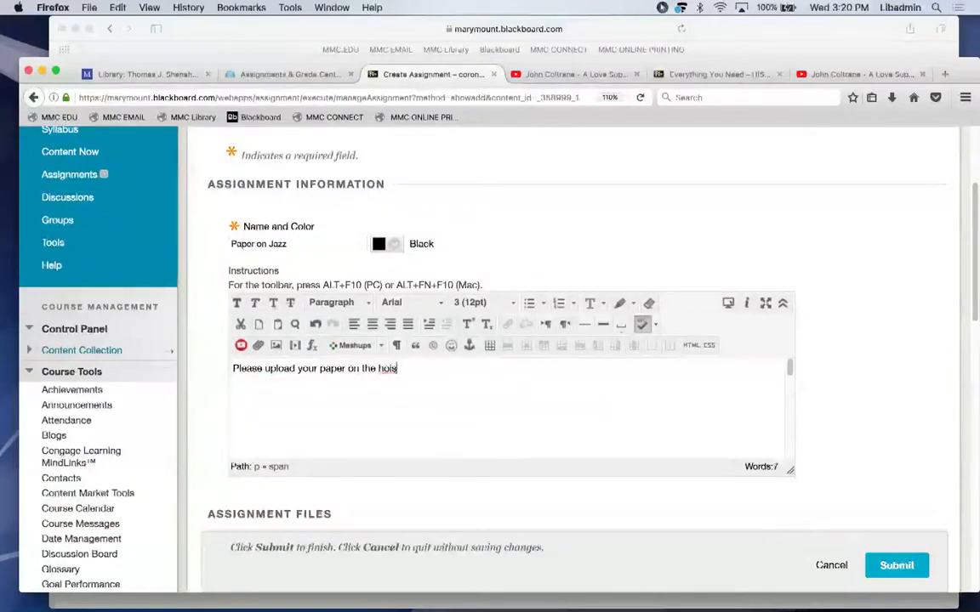
{"action": "type", "text": "trostory of jazz"}
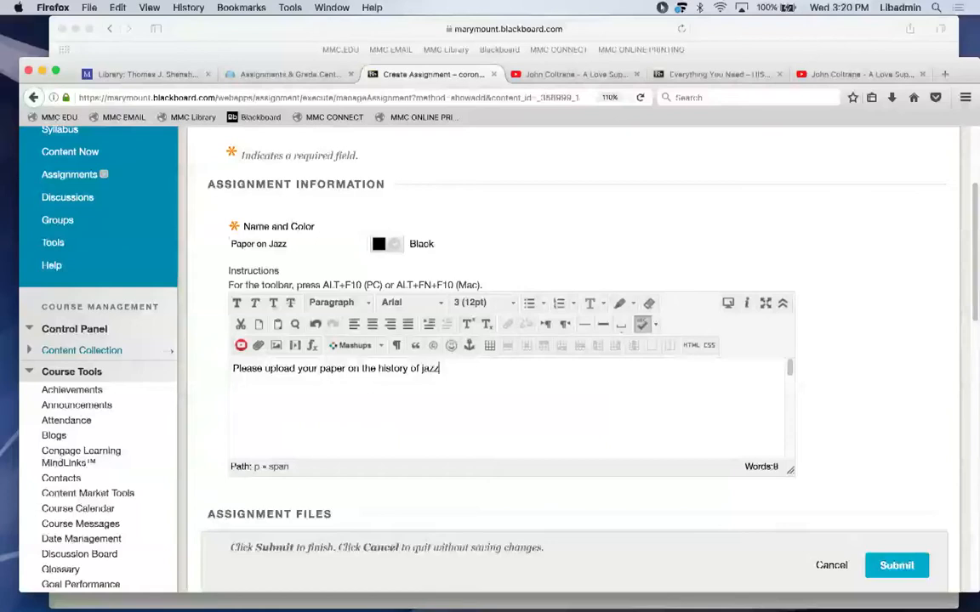
{"action": "type", "text": "."}
Add that it must be 10 pages double spaced, and to refer to the attached pdf.
{"action": "left_click", "coordinate": [277, 400]}
{"action": "type", "text": "It must be 10"}
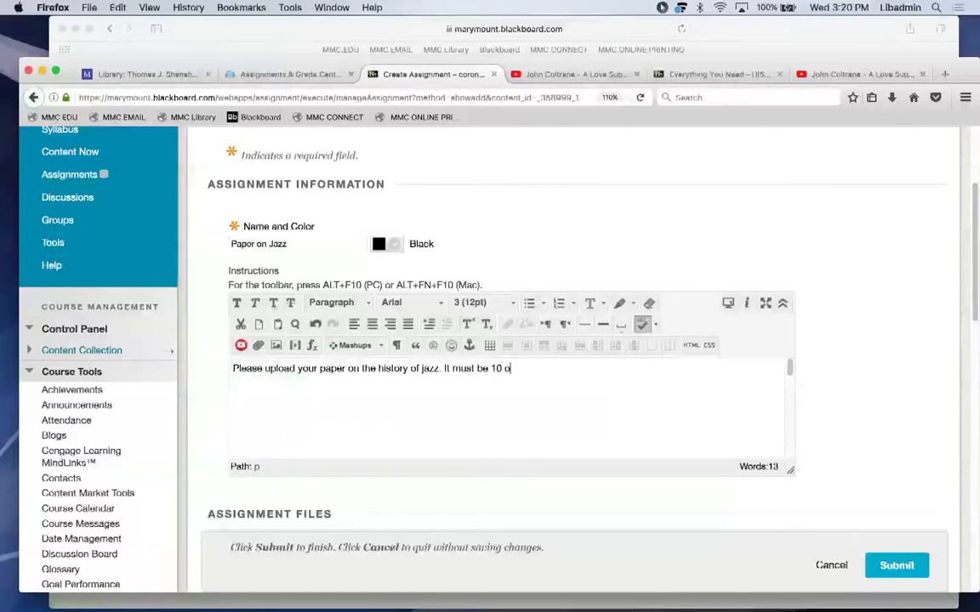
{"action": "type", "text": " pages doubled spaced"}
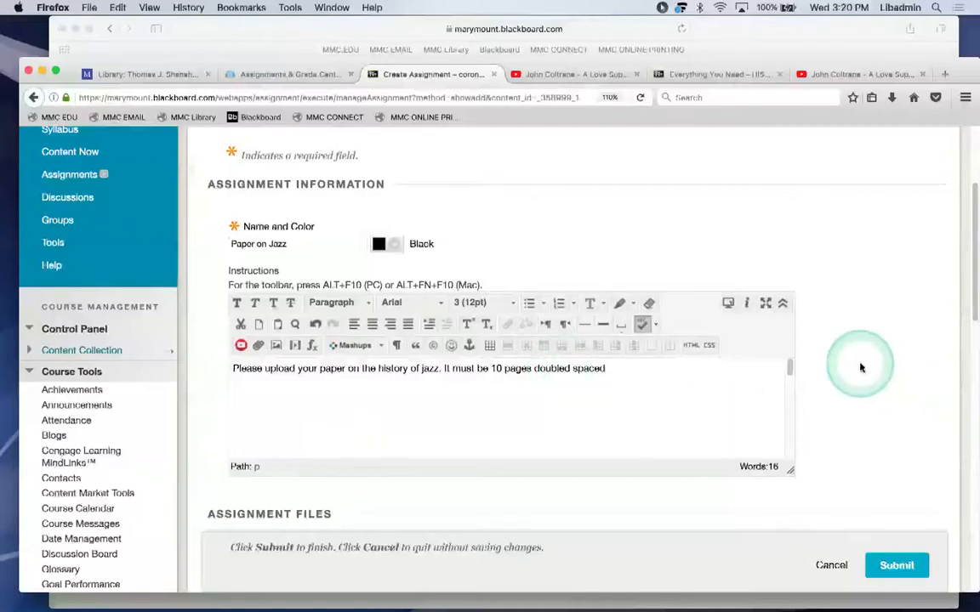
{"action": "scroll", "coordinate": [861, 367], "scroll_direction": "down", "scroll_amount": 2}
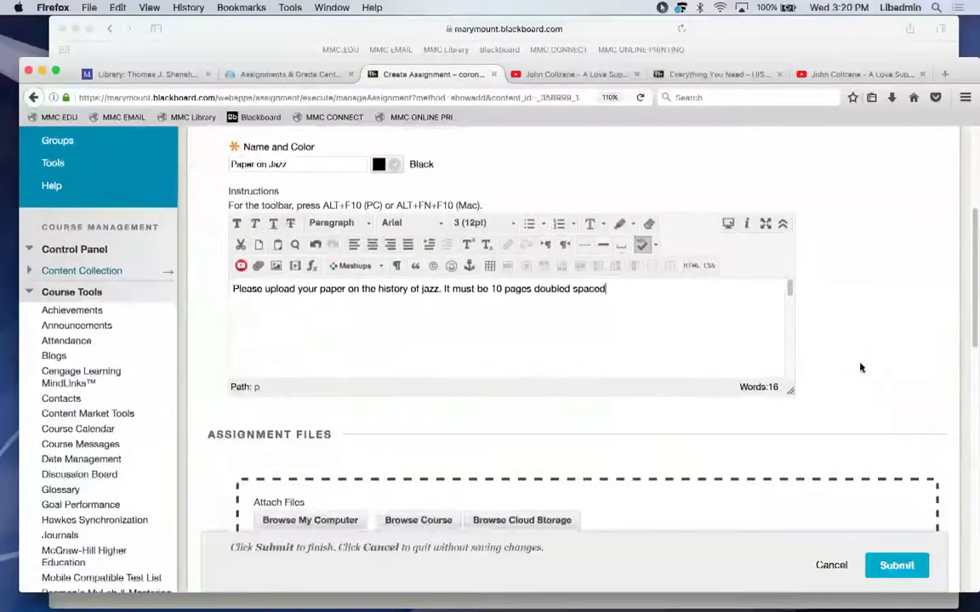
{"action": "scroll", "coordinate": [860, 367], "scroll_direction": "down", "scroll_amount": 2}
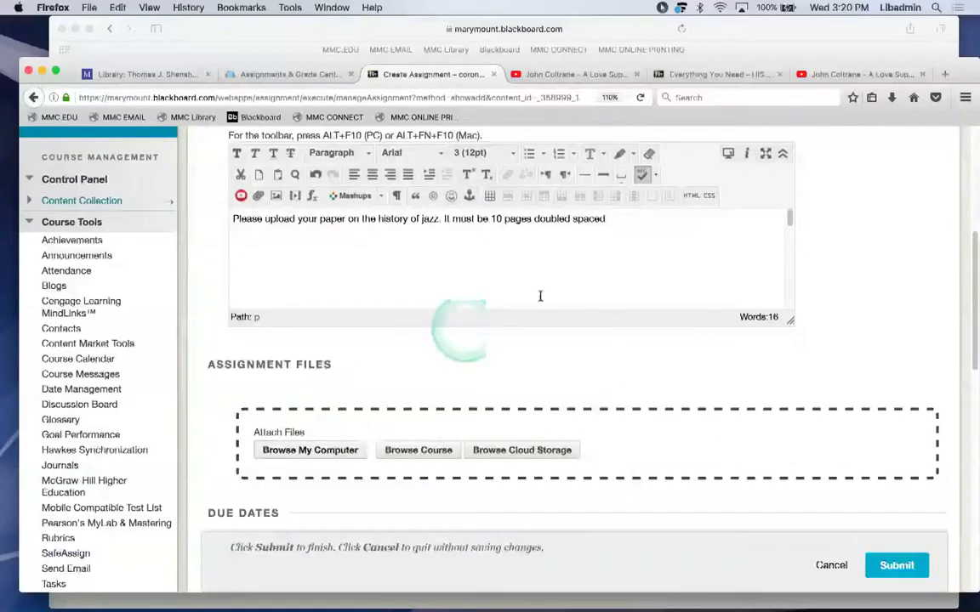
{"action": "type", "text": "Refer to"}
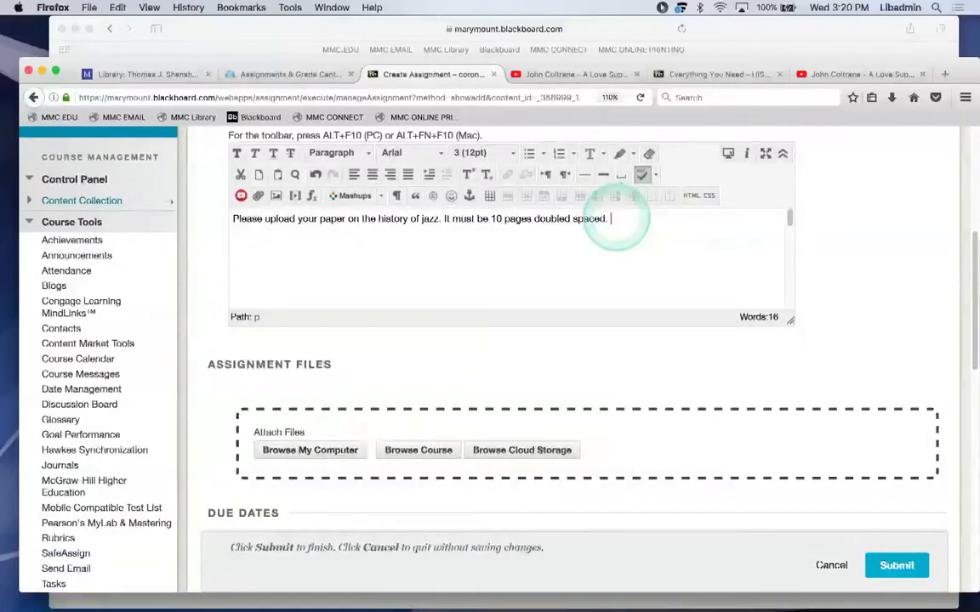
{"action": "type", "text": " the "}
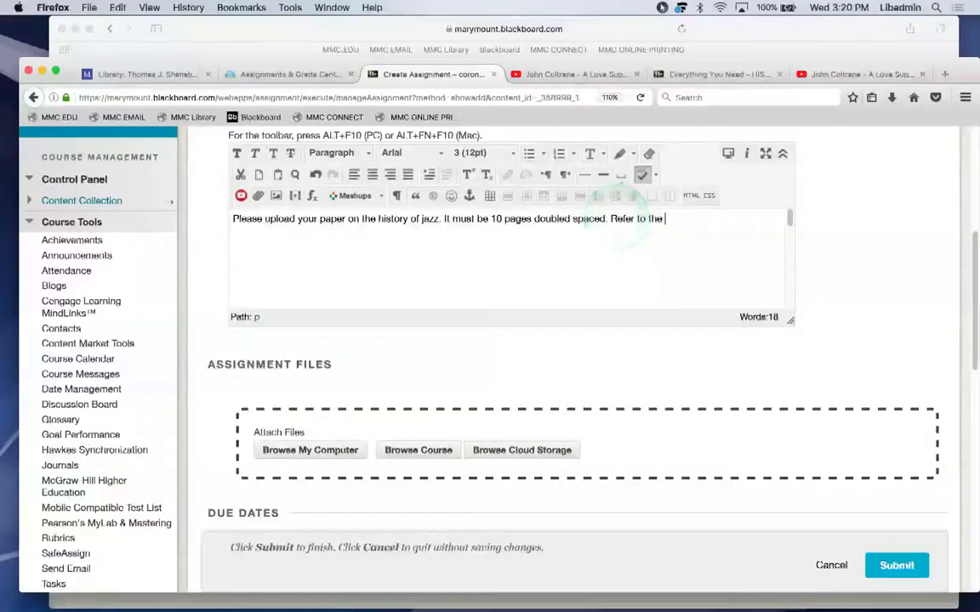
{"action": "type", "text": "pdf that I have att"}
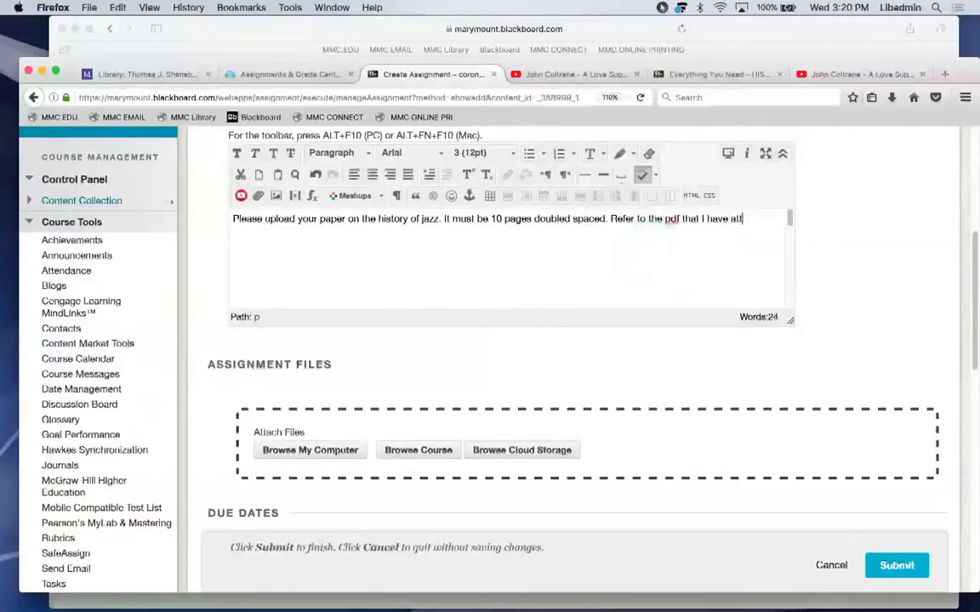
{"action": "type", "text": "ached. It is a gr"}
{"action": "type", "text": "east pdf"}
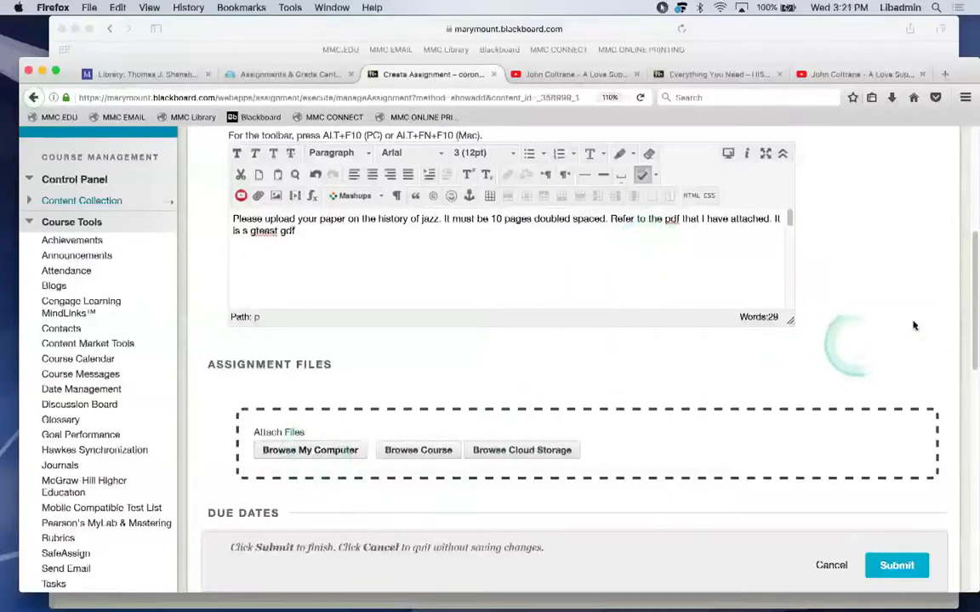
{"action": "left_click_drag", "start_coordinate": [972, 291], "coordinate": [952, 384]}
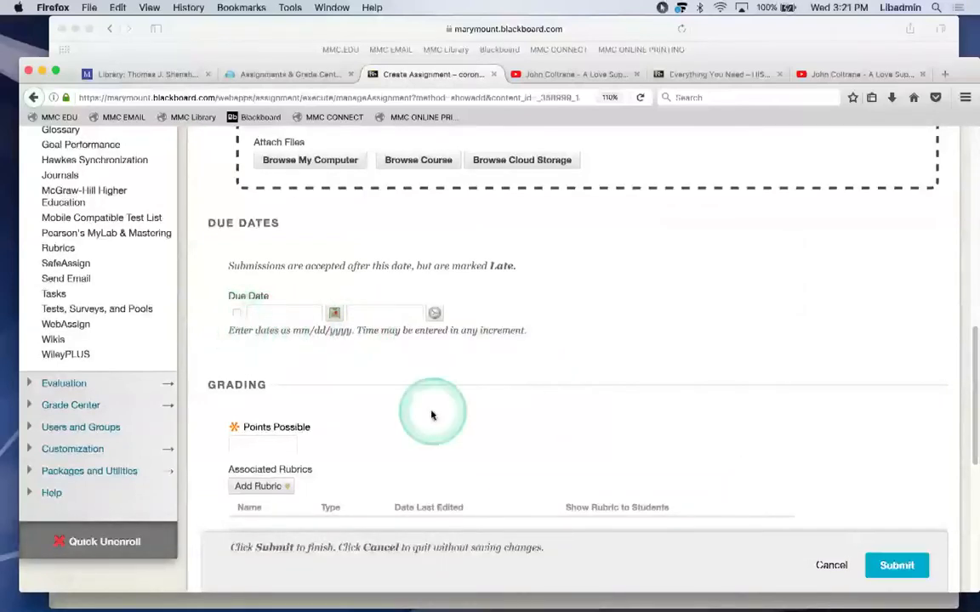
Set Points Possible to 100.
{"action": "scroll", "coordinate": [431, 415], "scroll_direction": "down", "scroll_amount": 1}
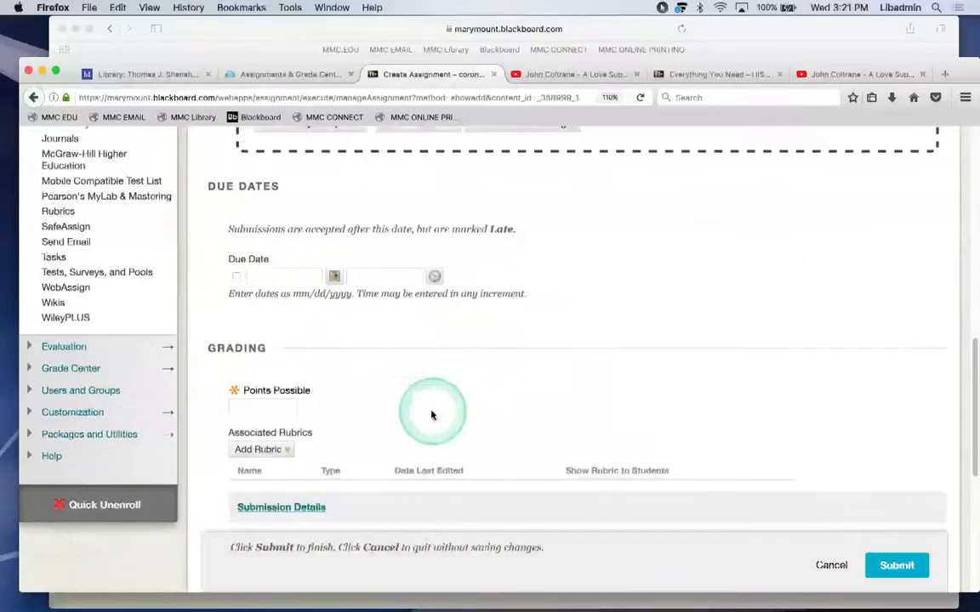
{"action": "left_click", "coordinate": [238, 409]}
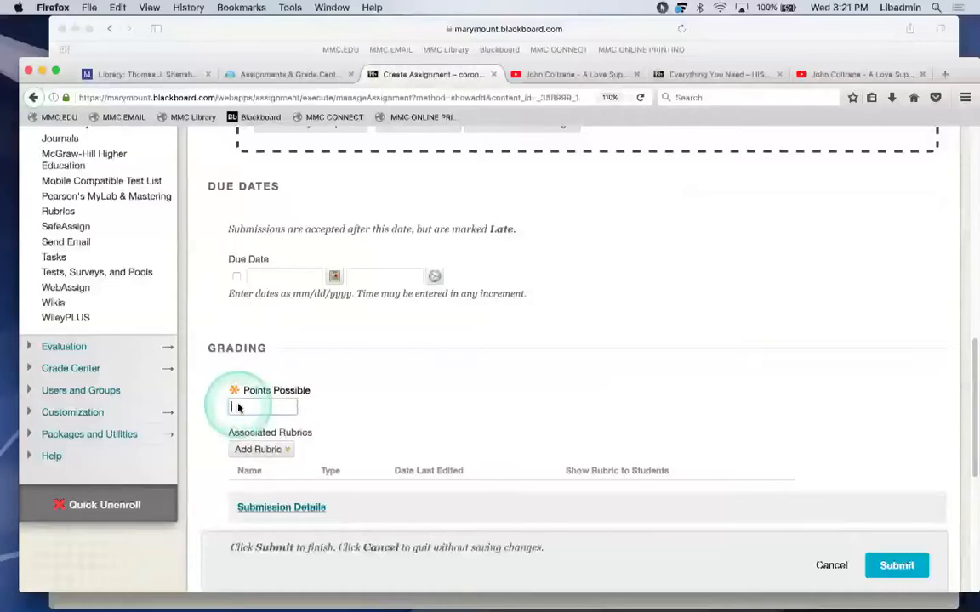
{"action": "type", "text": "100"}
In Submission Details keep Individual Submission and tick SafeAssign plagiarism checking.
{"action": "scroll", "coordinate": [536, 360], "scroll_direction": "down", "scroll_amount": 3}
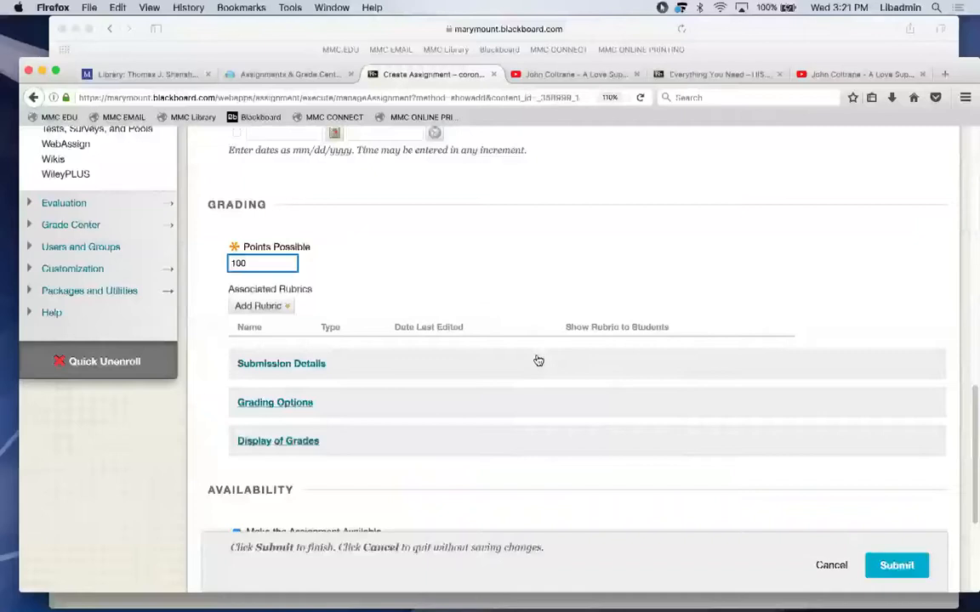
{"action": "left_click", "coordinate": [280, 368]}
{"action": "left_click", "coordinate": [278, 435]}
{"action": "left_click", "coordinate": [284, 465]}
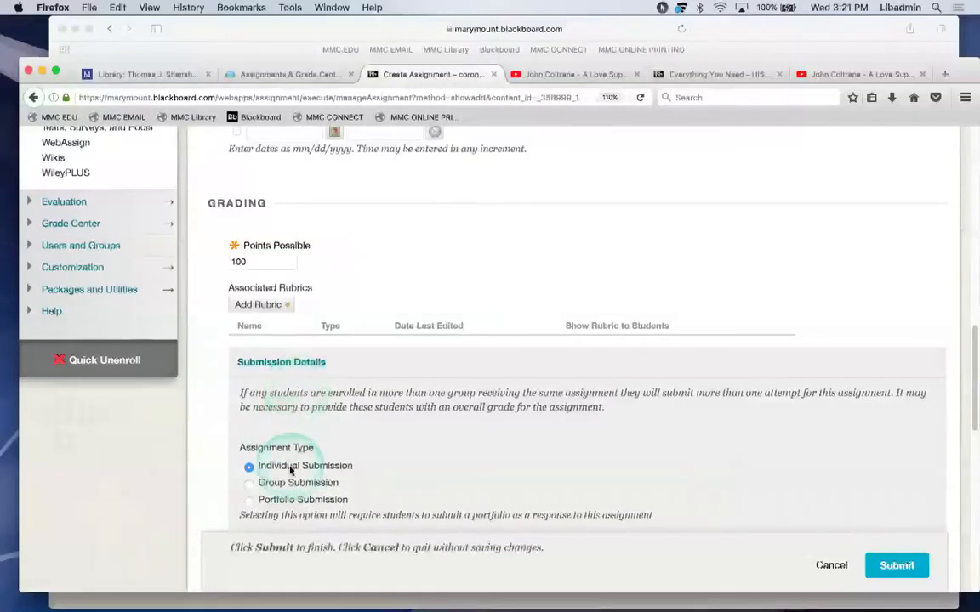
{"action": "scroll", "coordinate": [287, 468], "scroll_direction": "down", "scroll_amount": 3}
{"action": "scroll", "coordinate": [289, 470], "scroll_direction": "down", "scroll_amount": 4}
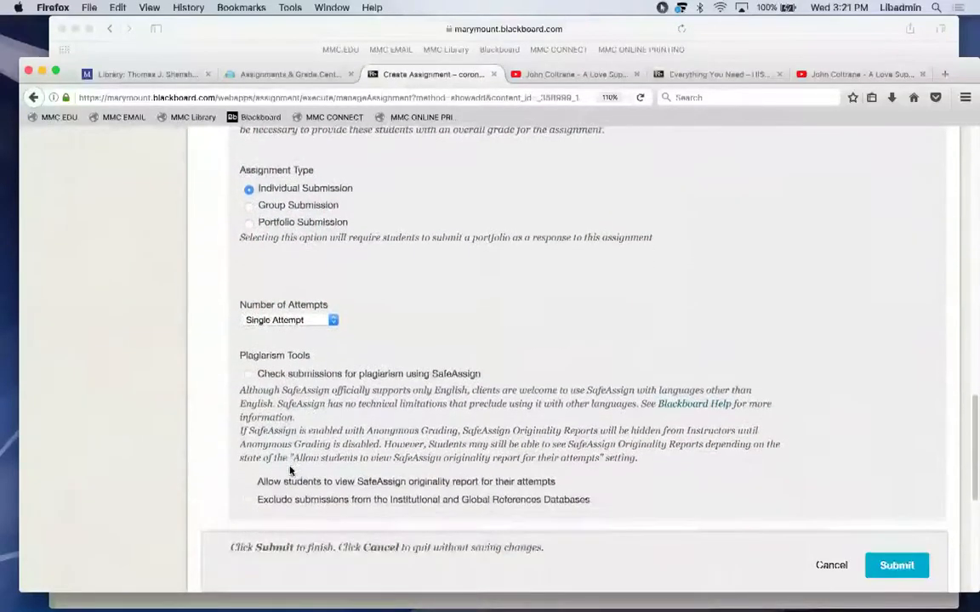
{"action": "left_click", "coordinate": [247, 379]}
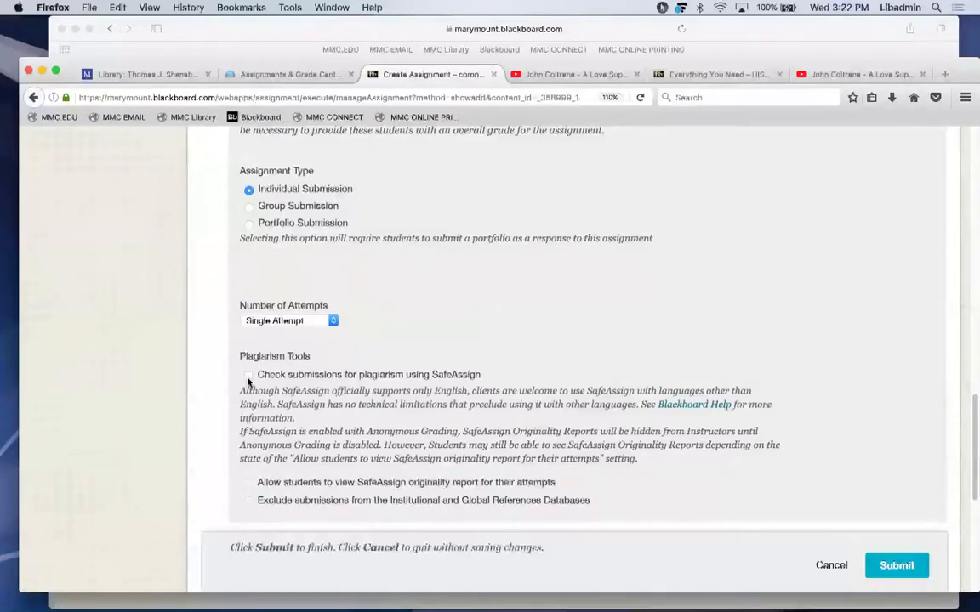
{"action": "left_click", "coordinate": [249, 376]}
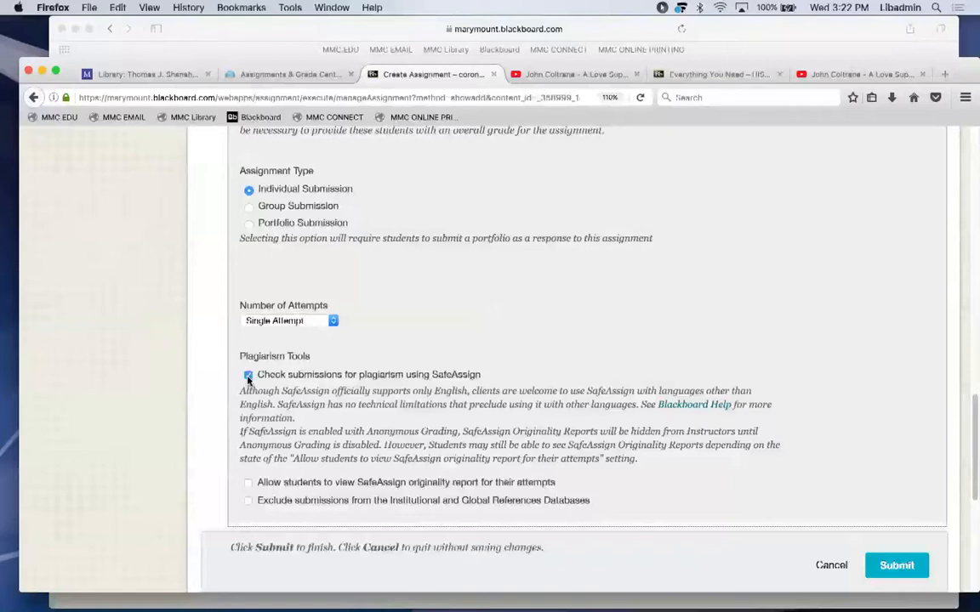
Untick SafeAssign plagiarism checking and collapse Submission Details.
{"action": "left_click", "coordinate": [248, 376]}
{"action": "left_click", "coordinate": [364, 273]}
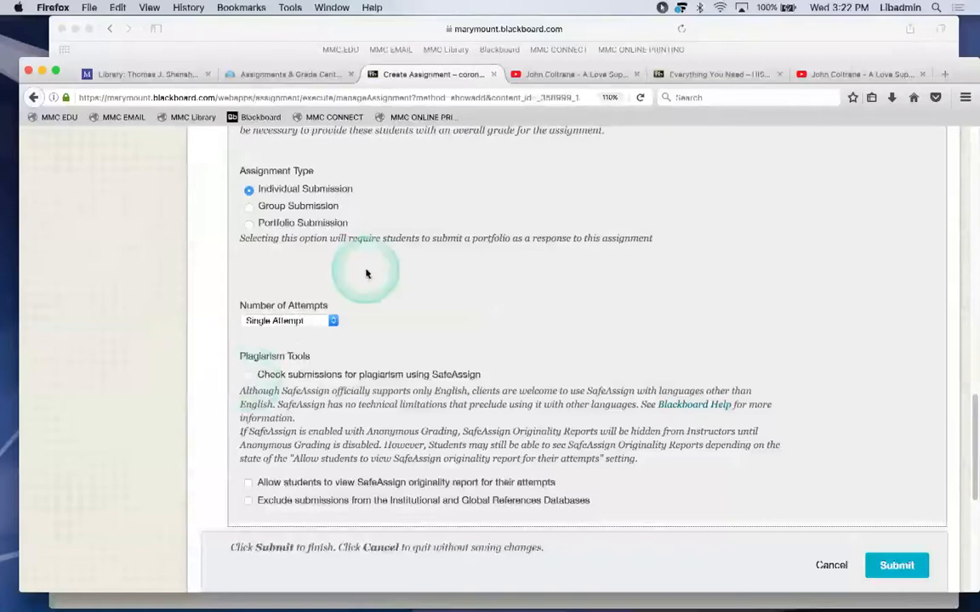
{"action": "scroll", "coordinate": [366, 273], "scroll_direction": "up", "scroll_amount": 3}
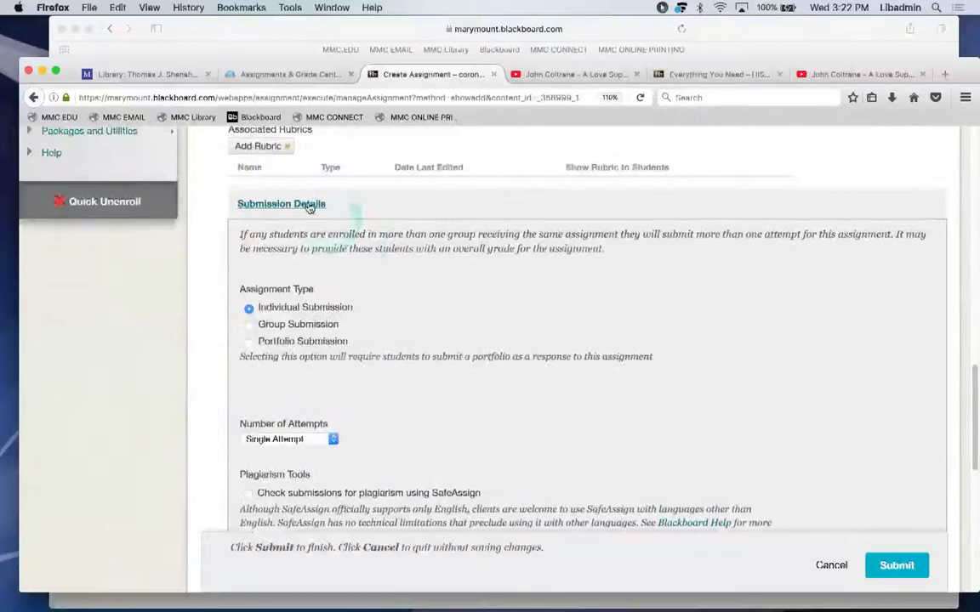
{"action": "left_click", "coordinate": [294, 204]}
Review Grading Options and Display of Grades, keeping Score as the primary grade display.
{"action": "left_click", "coordinate": [255, 244]}
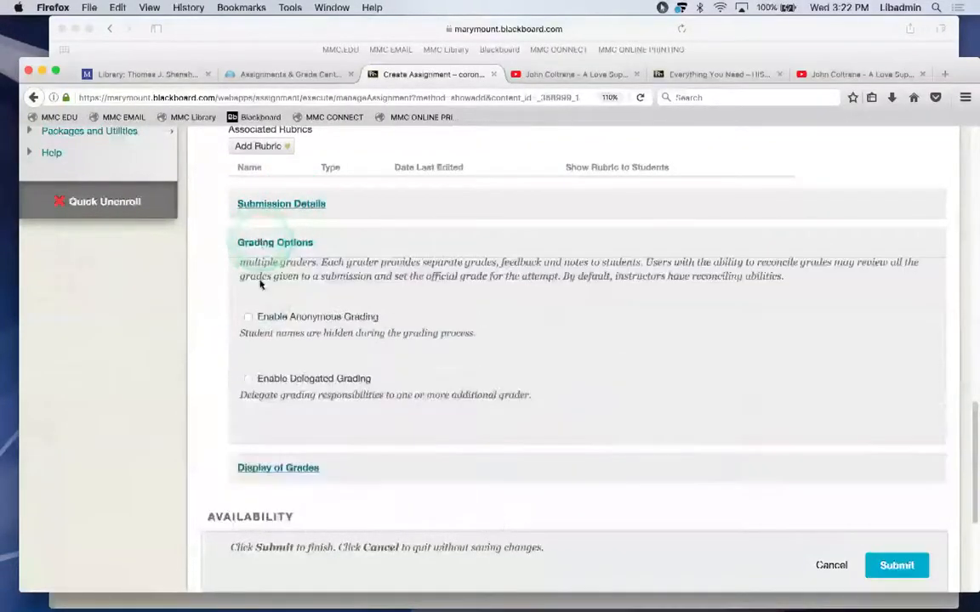
{"action": "left_click", "coordinate": [260, 408]}
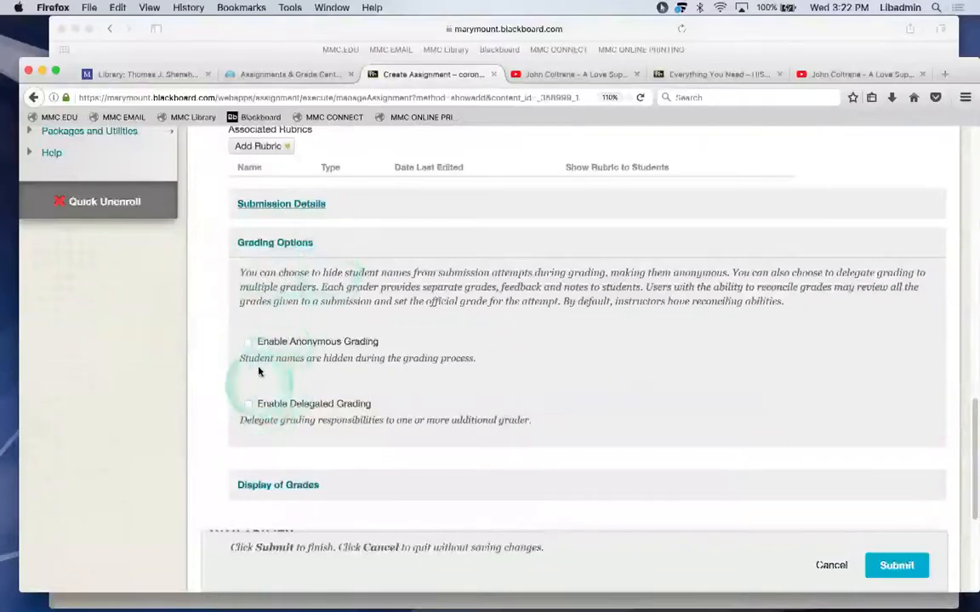
{"action": "left_click", "coordinate": [269, 243]}
{"action": "left_click", "coordinate": [253, 282]}
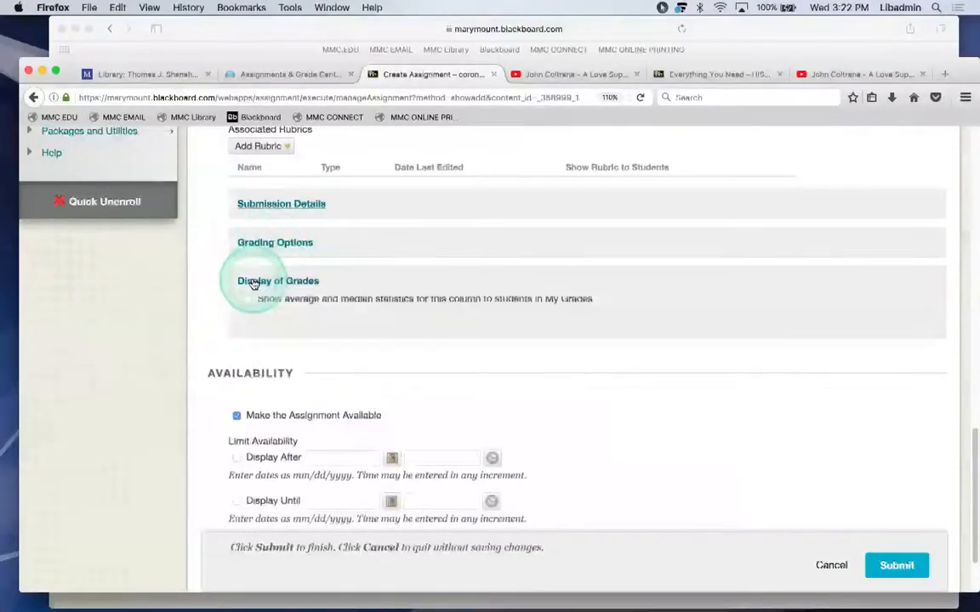
{"action": "scroll", "coordinate": [299, 364], "scroll_direction": "down", "scroll_amount": 3}
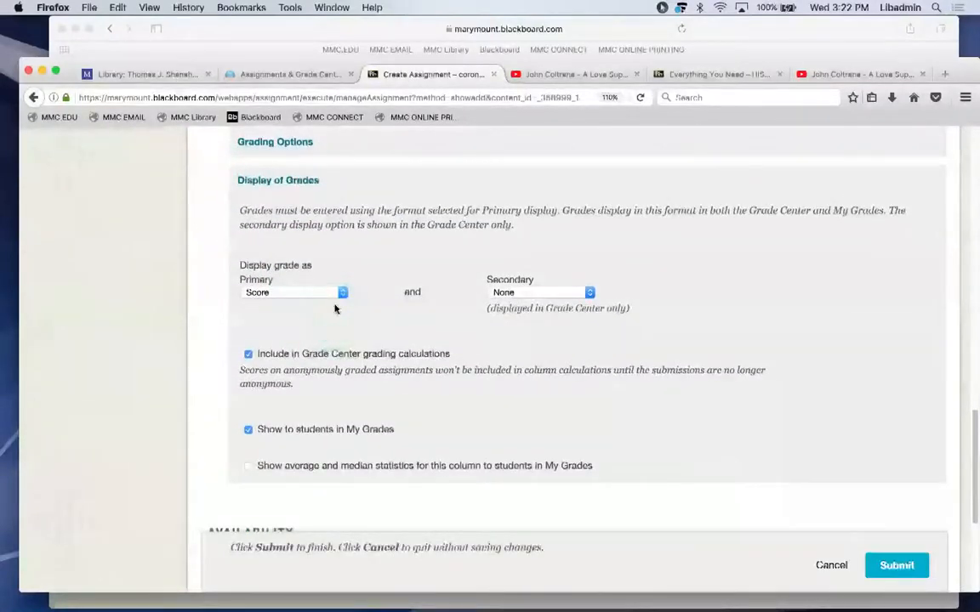
{"action": "left_click", "coordinate": [337, 291]}
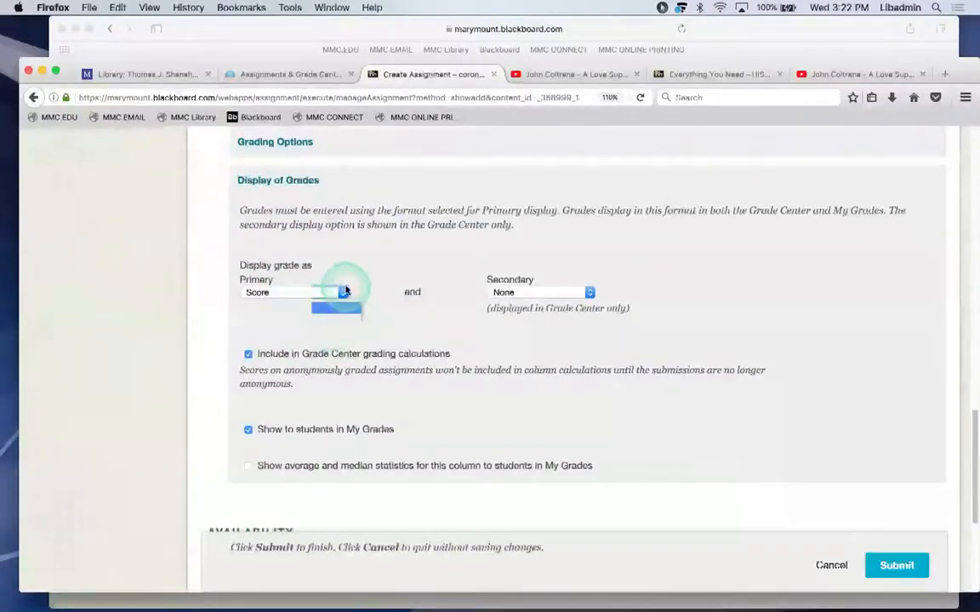
{"action": "left_click", "coordinate": [629, 308]}
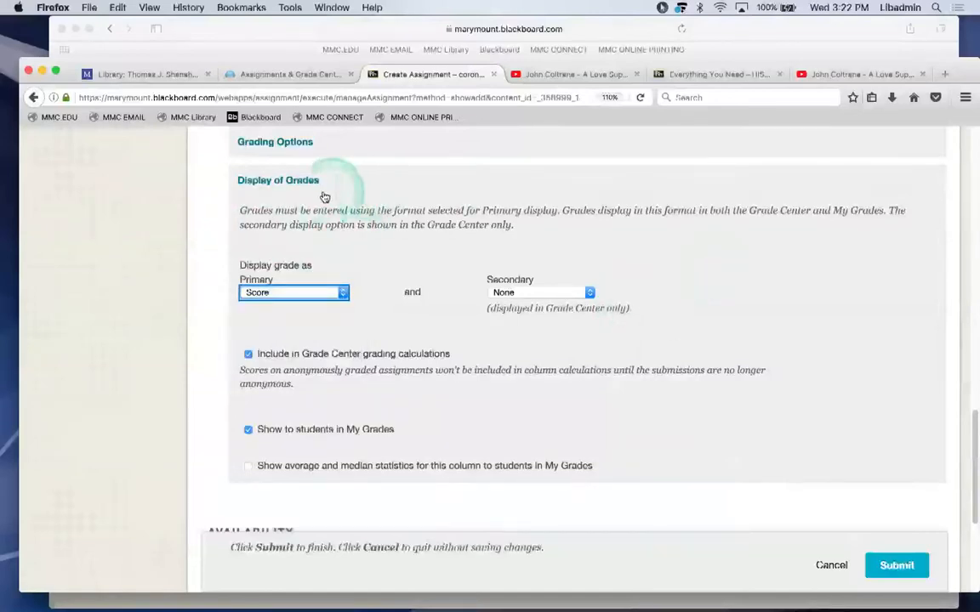
{"action": "left_click", "coordinate": [290, 184]}
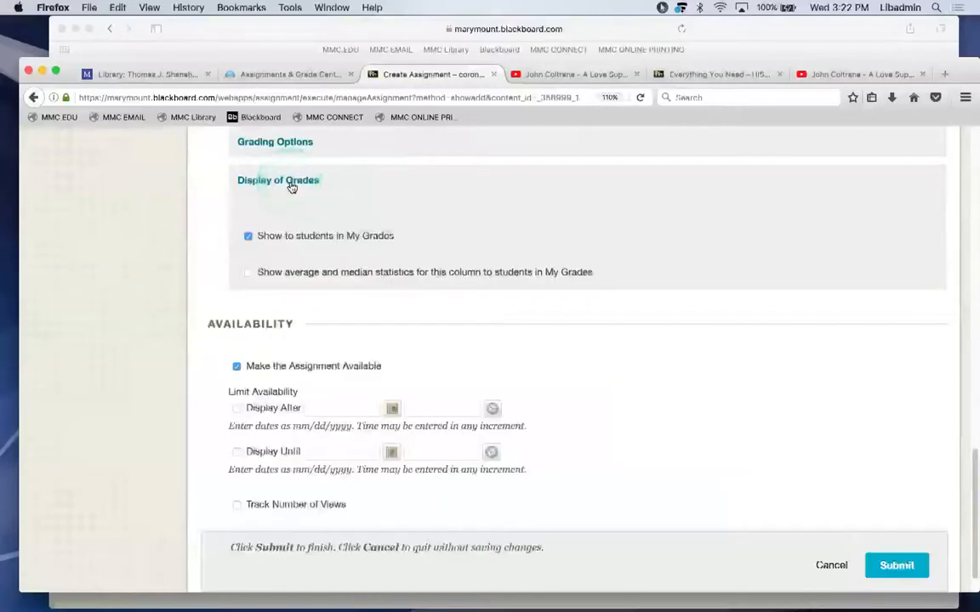
{"action": "left_click", "coordinate": [302, 327]}
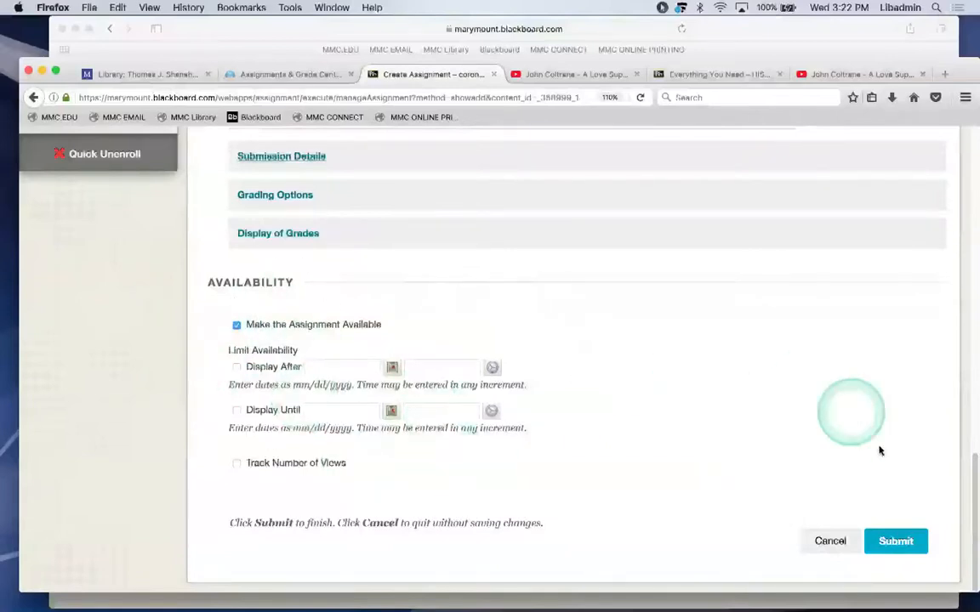
Submit the Paper on Jazz assignment and confirm its success message.
{"action": "left_click", "coordinate": [890, 542]}
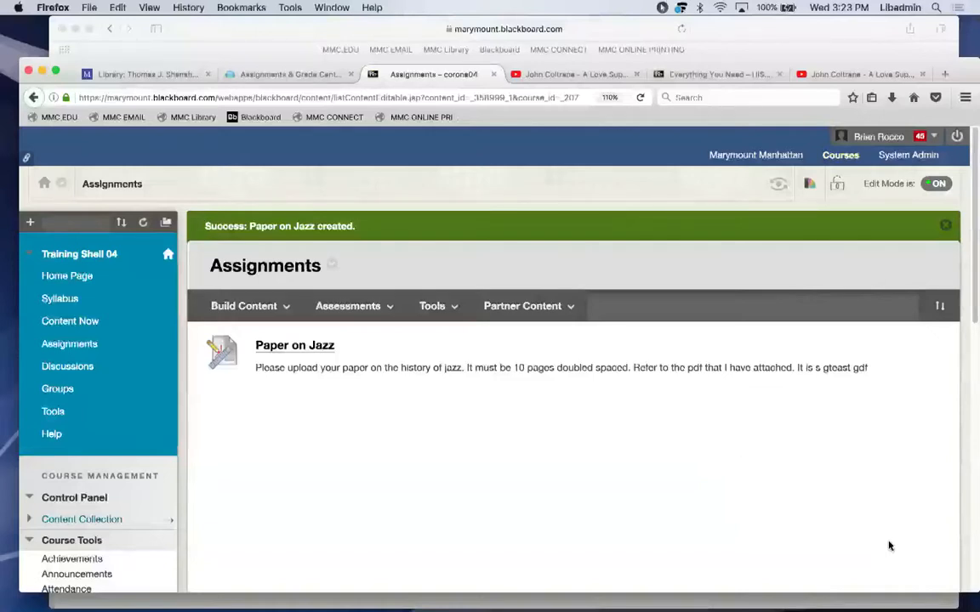
{"action": "mouse_move", "coordinate": [707, 598]}
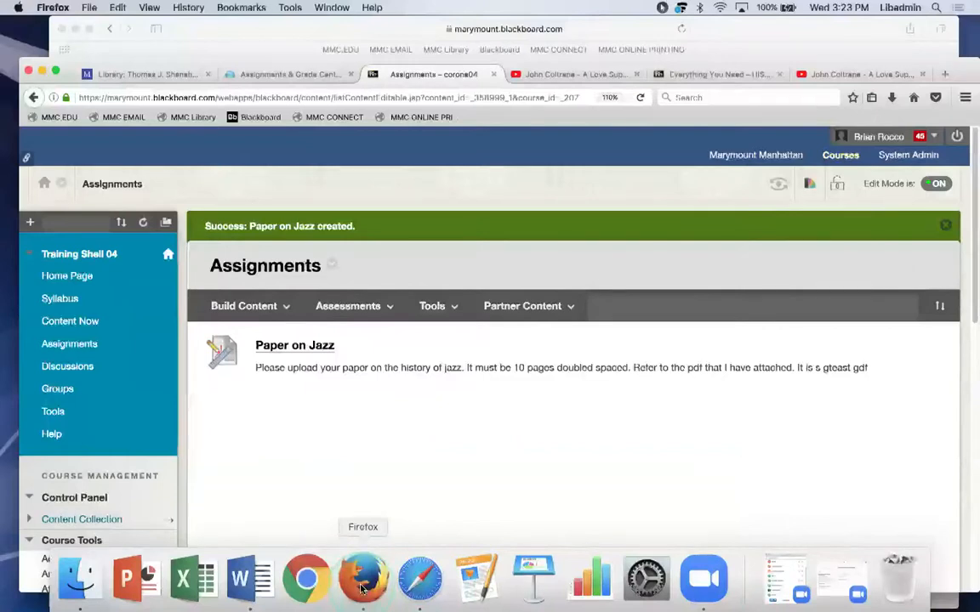
In the other browser window, refresh the course menu and open the Assignments page via Content Now.
{"action": "left_click", "coordinate": [419, 580]}
{"action": "left_click_drag", "start_coordinate": [762, 36], "coordinate": [771, 41]}
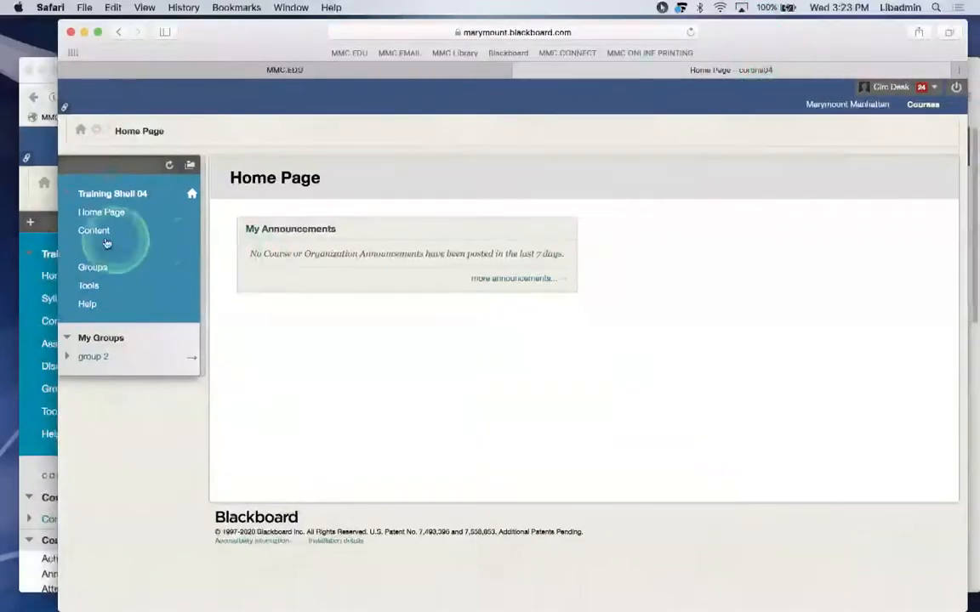
{"action": "left_click", "coordinate": [169, 166]}
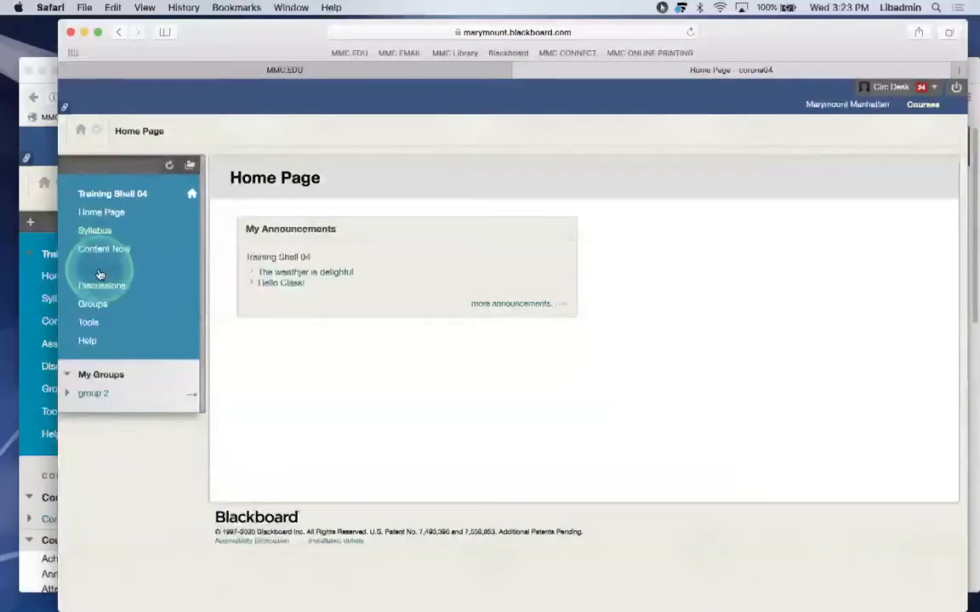
{"action": "left_click_drag", "start_coordinate": [99, 271], "coordinate": [100, 272]}
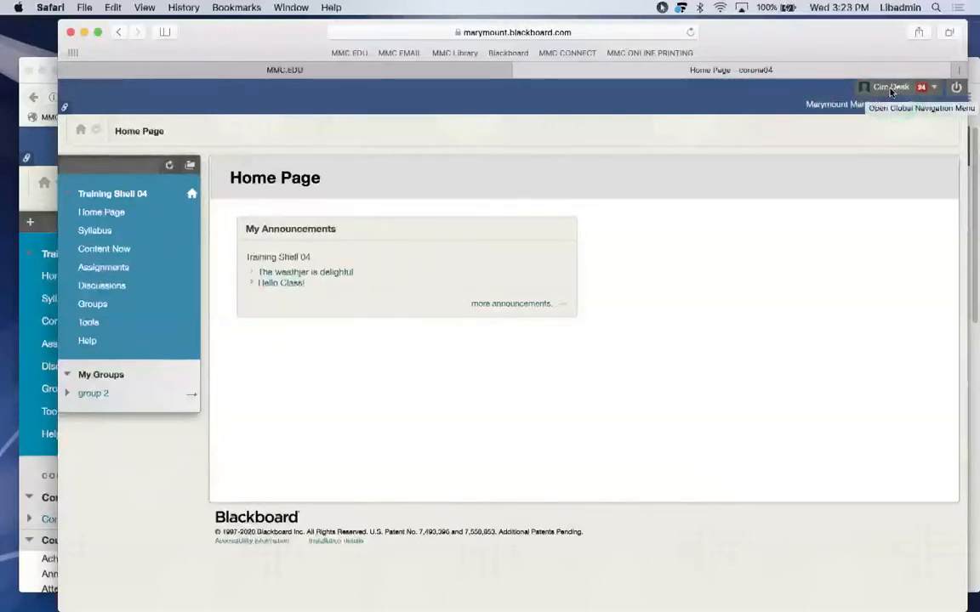
{"action": "left_click", "coordinate": [850, 197]}
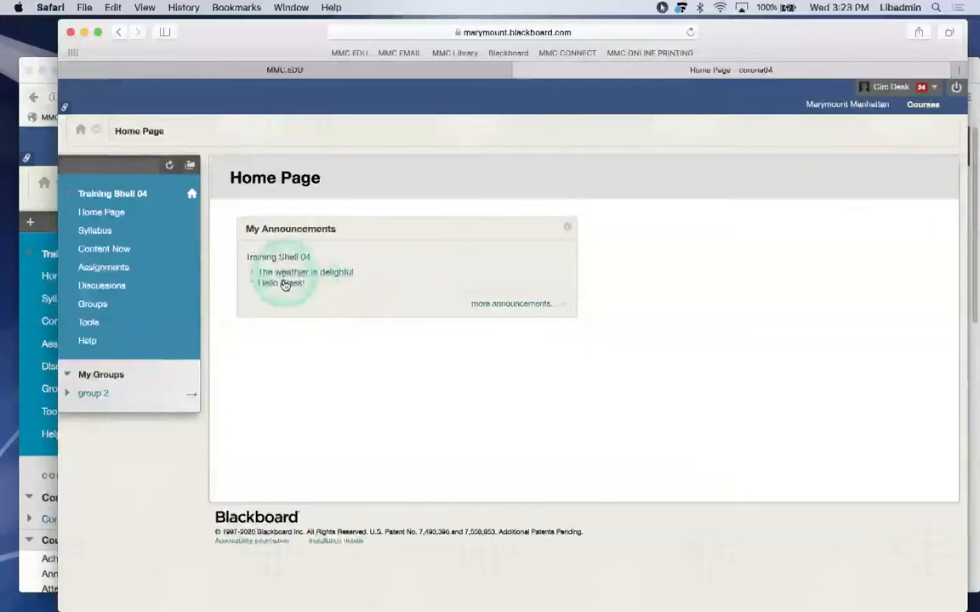
{"action": "left_click", "coordinate": [101, 254]}
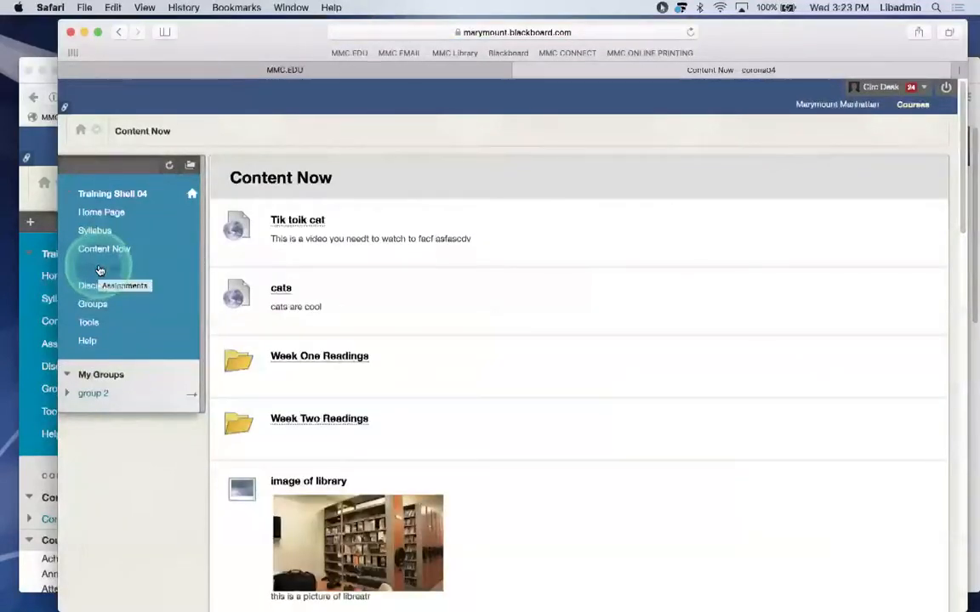
{"action": "left_click", "coordinate": [99, 270]}
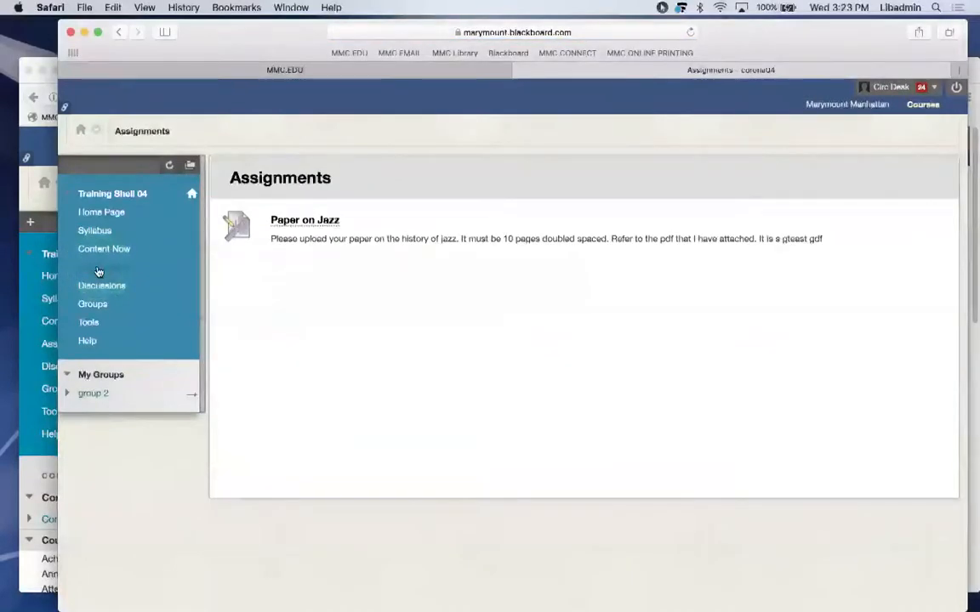
Open Paper on Jazz for submission and launch the Browse My Computer file picker.
{"action": "left_click", "coordinate": [314, 221]}
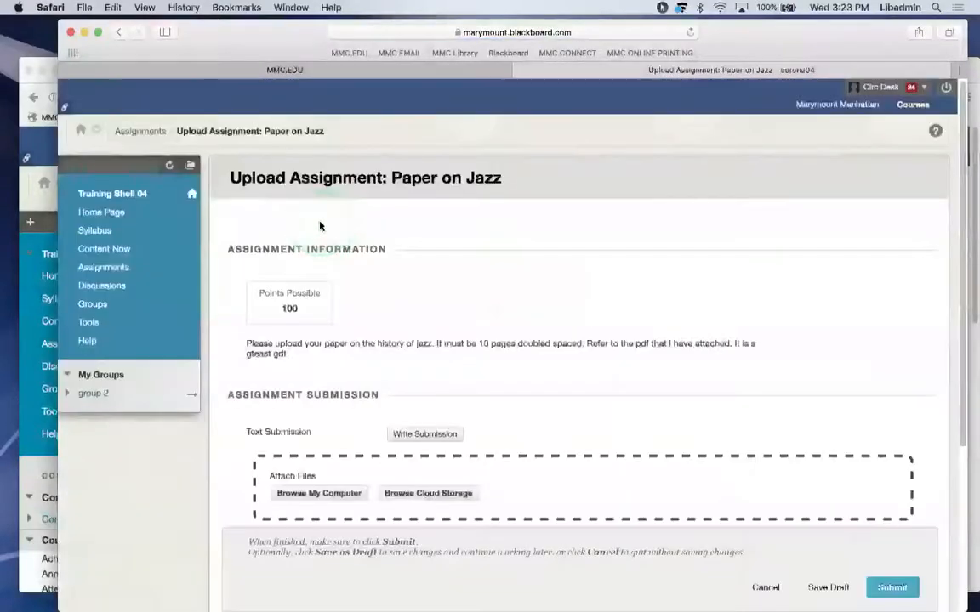
{"action": "left_click_drag", "start_coordinate": [248, 344], "coordinate": [341, 361]}
{"action": "scroll", "coordinate": [341, 361], "scroll_direction": "down", "scroll_amount": 3}
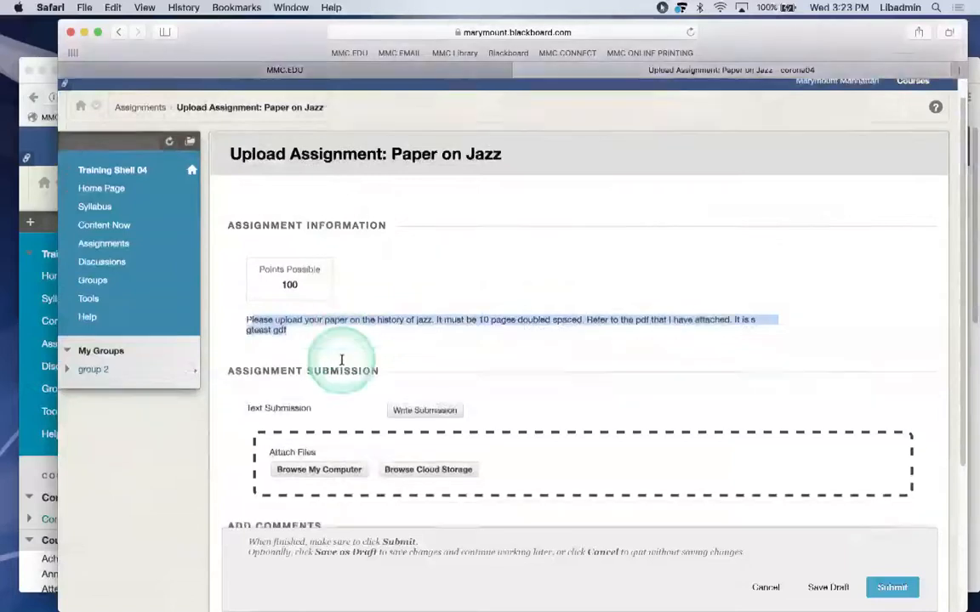
{"action": "scroll", "coordinate": [341, 360], "scroll_direction": "down", "scroll_amount": 1}
{"action": "left_click", "coordinate": [417, 309]}
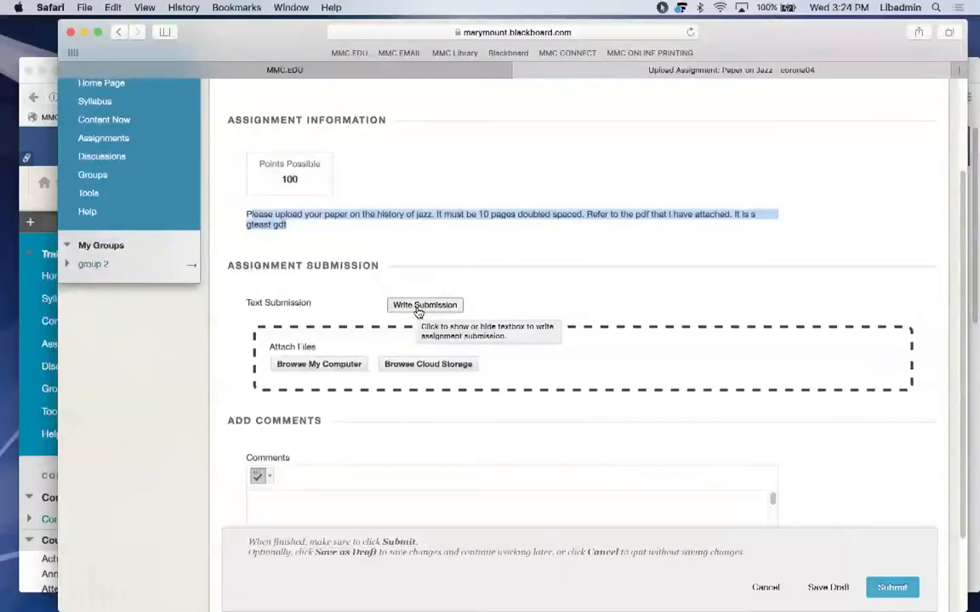
{"action": "left_click", "coordinate": [295, 369]}
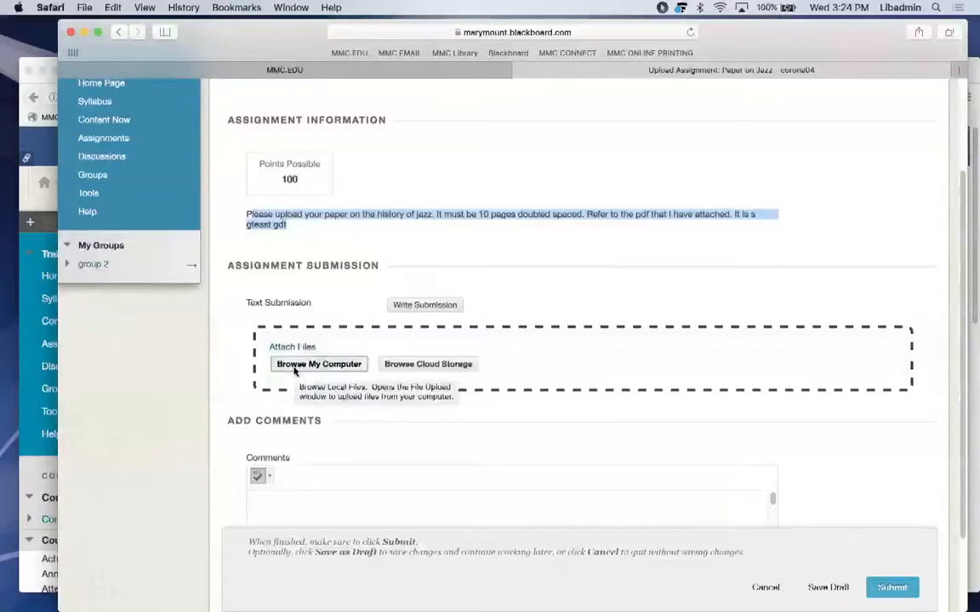
{"action": "left_click", "coordinate": [297, 367]}
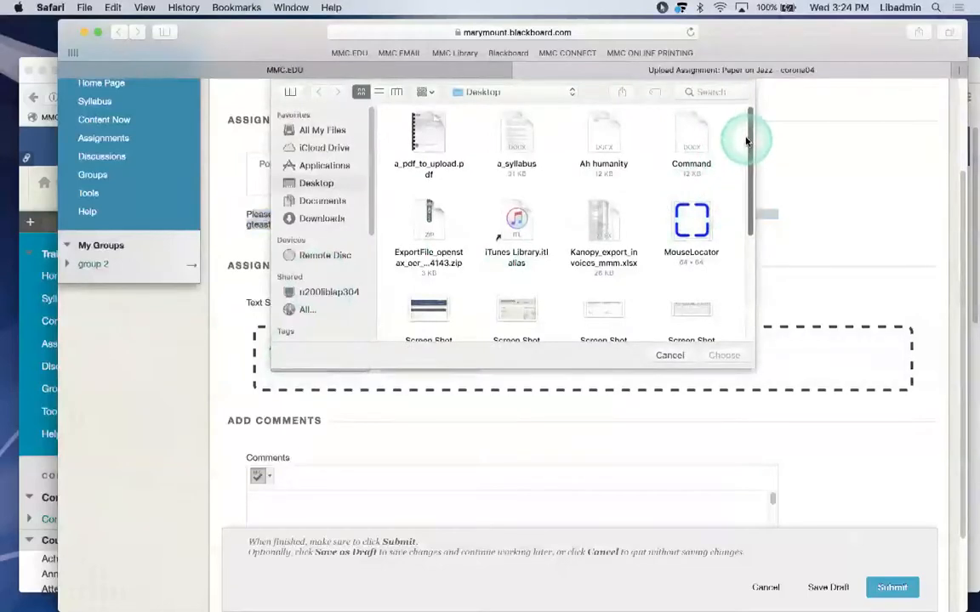
Attach a_syllabus.docx, leave the comment empty, and submit the assignment.
{"action": "left_click", "coordinate": [516, 132]}
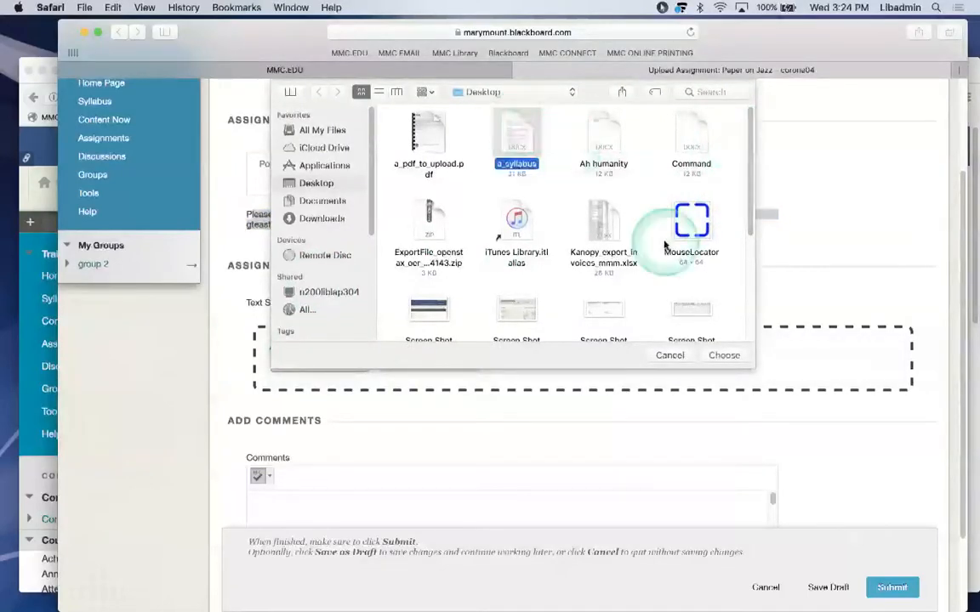
{"action": "left_click", "coordinate": [723, 356]}
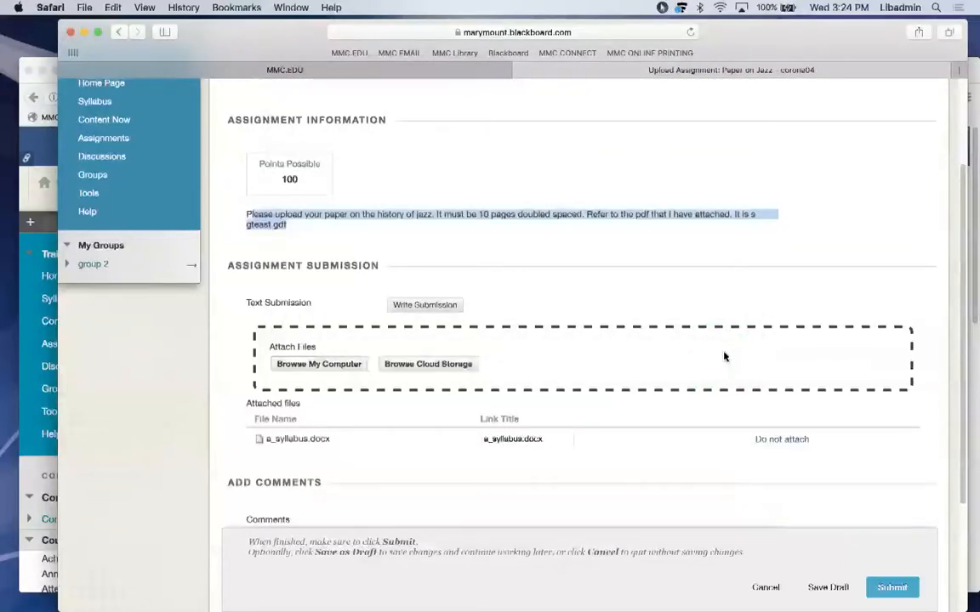
{"action": "scroll", "coordinate": [723, 356], "scroll_direction": "down", "scroll_amount": 5}
{"action": "left_click", "coordinate": [593, 420]}
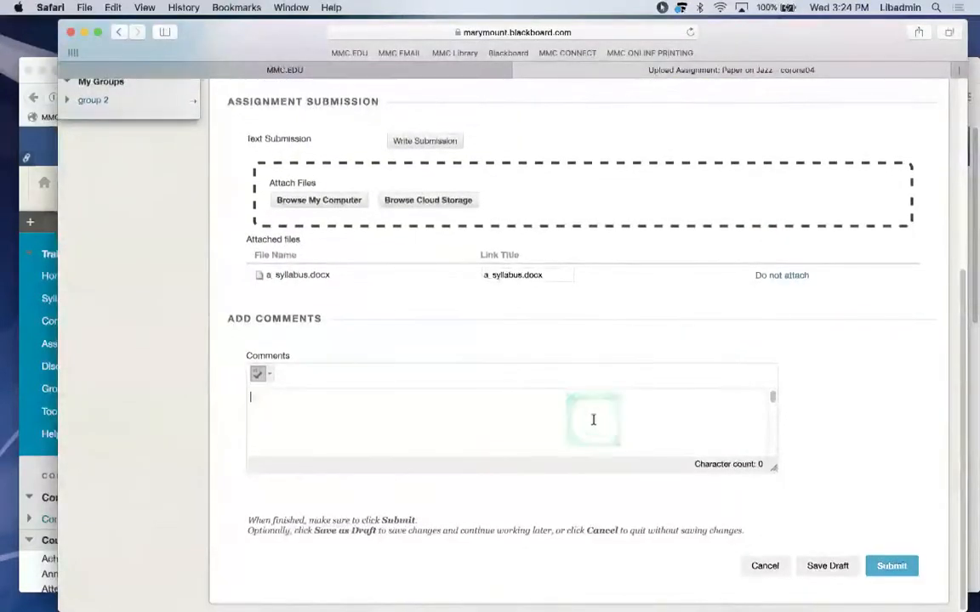
{"action": "type", "text": "I liked this a"}
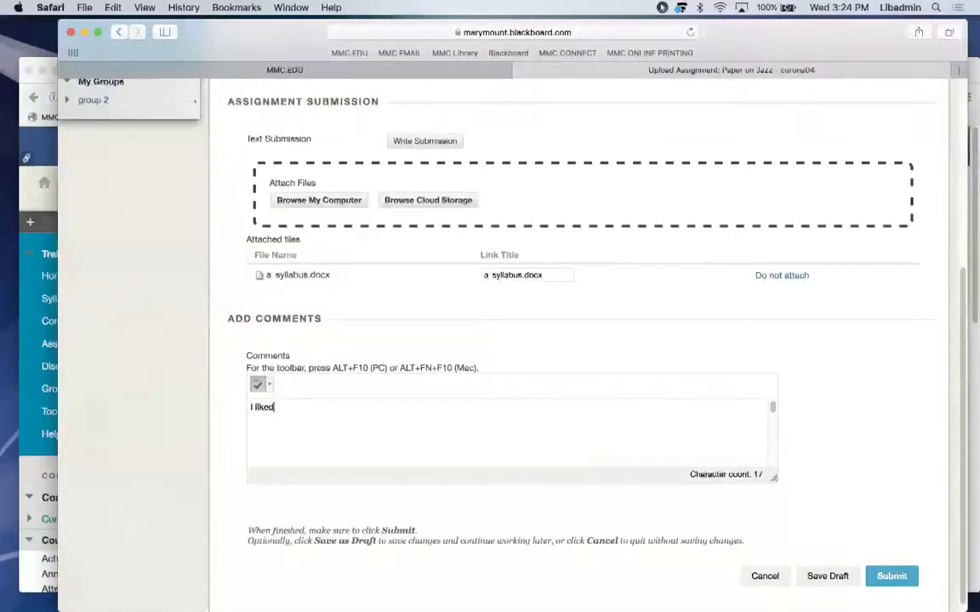
{"action": "key", "text": "BackSpace"}
{"action": "key", "text": "BackSpace"}
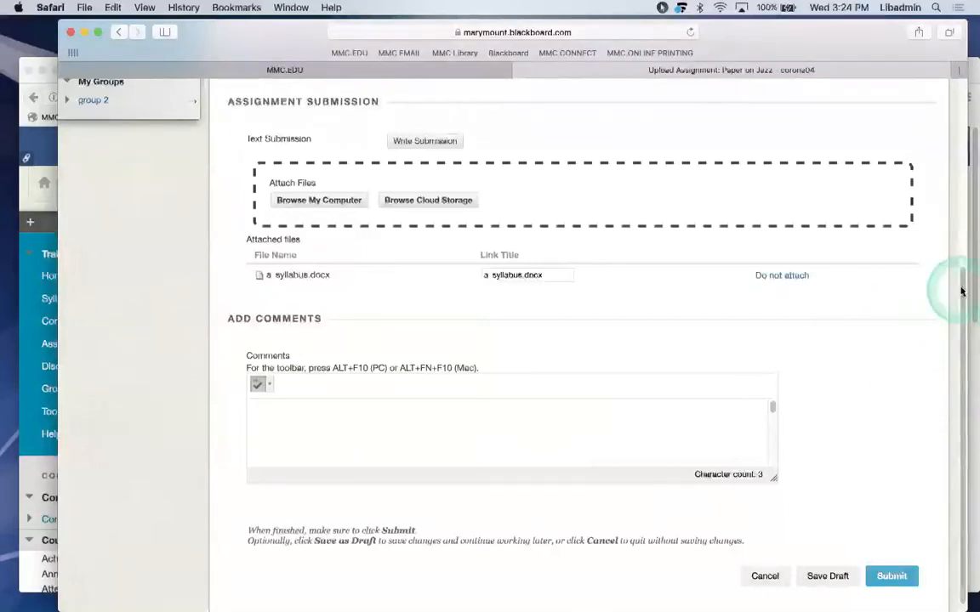
{"action": "left_click_drag", "start_coordinate": [961, 291], "coordinate": [962, 323]}
Submit the Paper on Jazz assignment with a_syllabus.docx attached.
{"action": "left_click", "coordinate": [881, 559]}
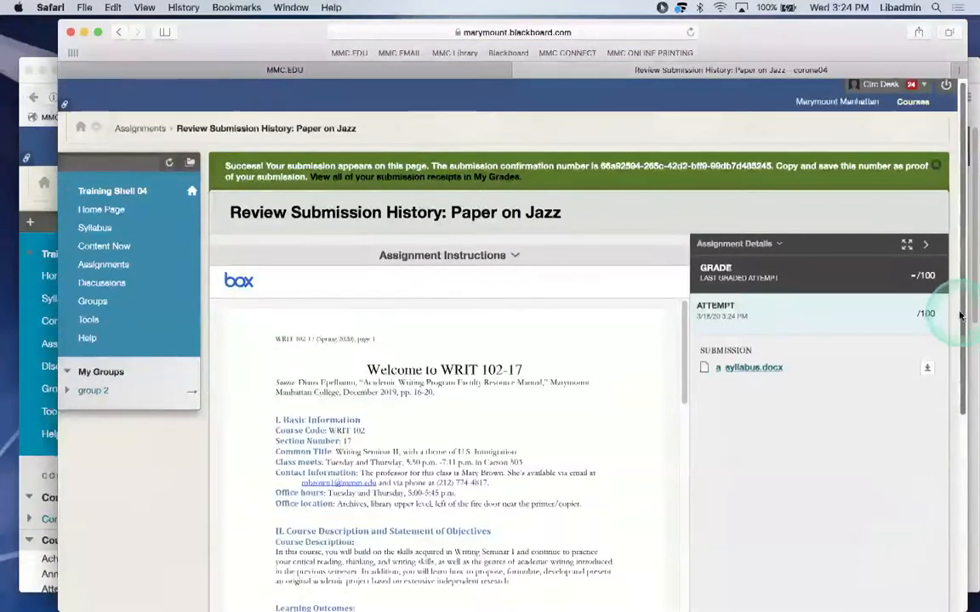
{"action": "scroll", "coordinate": [959, 339], "scroll_direction": "down", "scroll_amount": 2}
{"action": "left_click_drag", "start_coordinate": [960, 338], "coordinate": [960, 353]}
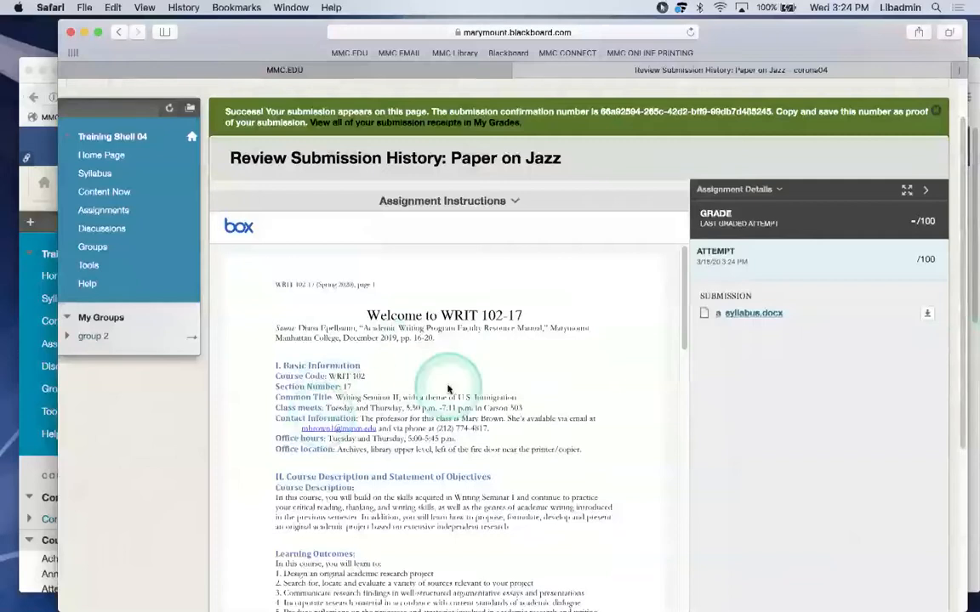
Review the a_syllabus.docx preview in the submission history, then switch to Zoom.
{"action": "left_click", "coordinate": [659, 282]}
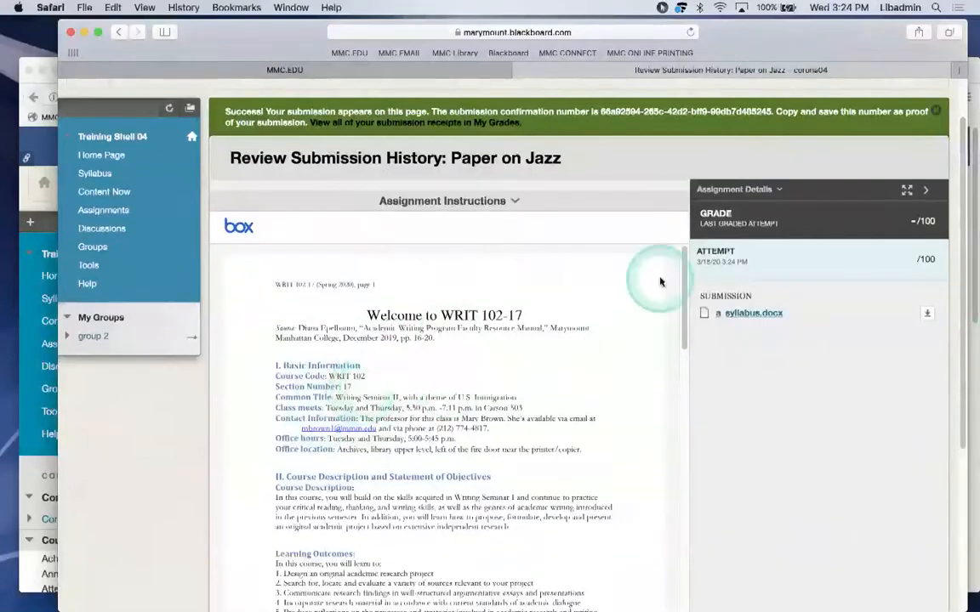
{"action": "scroll", "coordinate": [660, 281], "scroll_direction": "down", "scroll_amount": 2}
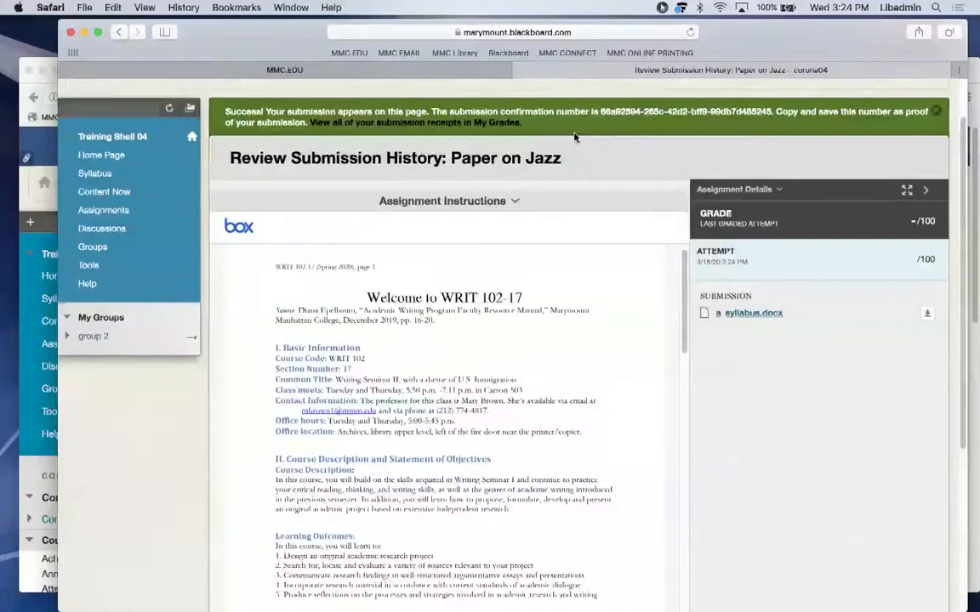
{"action": "mouse_move", "coordinate": [596, 606]}
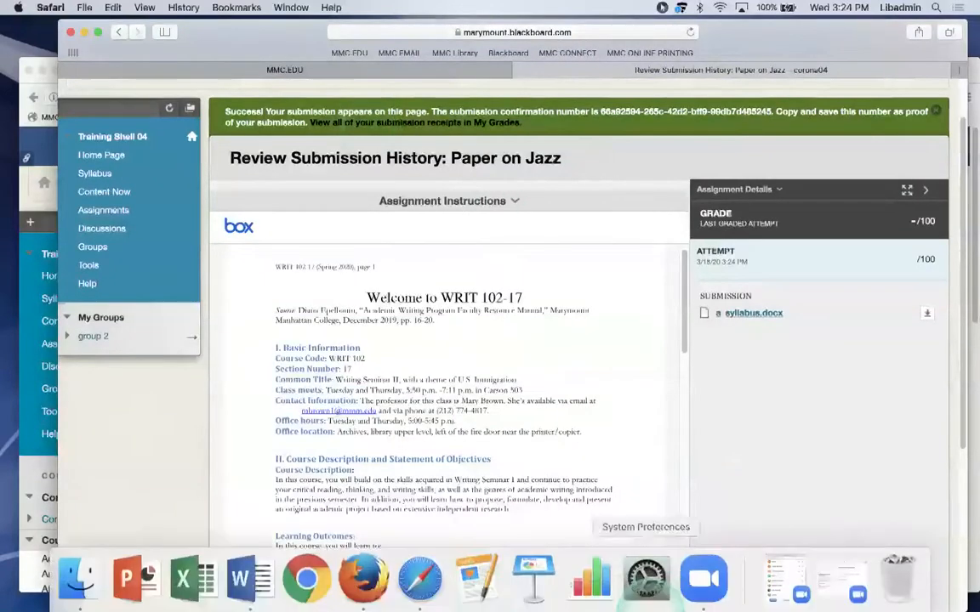
{"action": "left_click", "coordinate": [703, 578]}
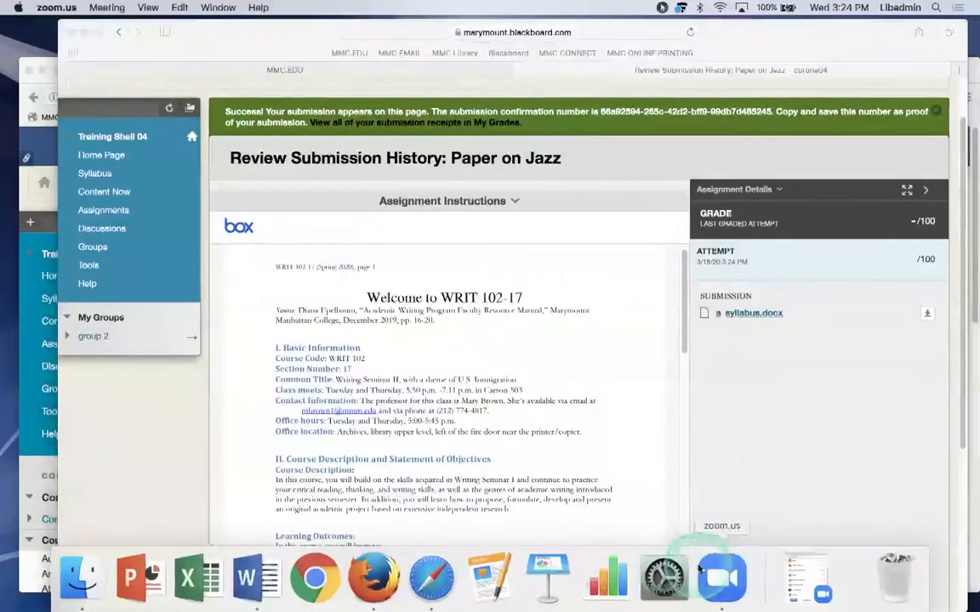
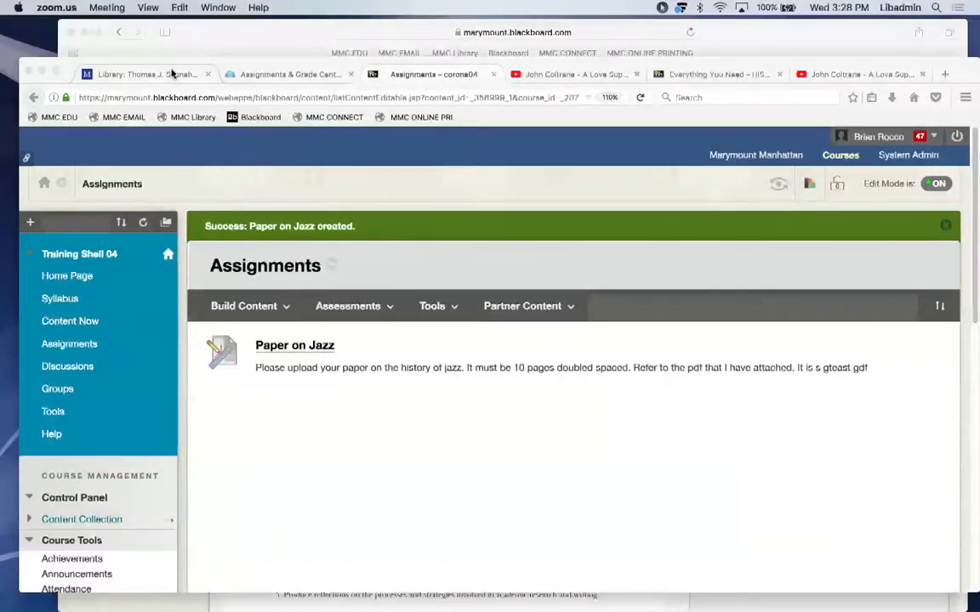
Open the context menu from the chevron beside the Paper on Jazz title.
{"action": "left_click", "coordinate": [271, 443]}
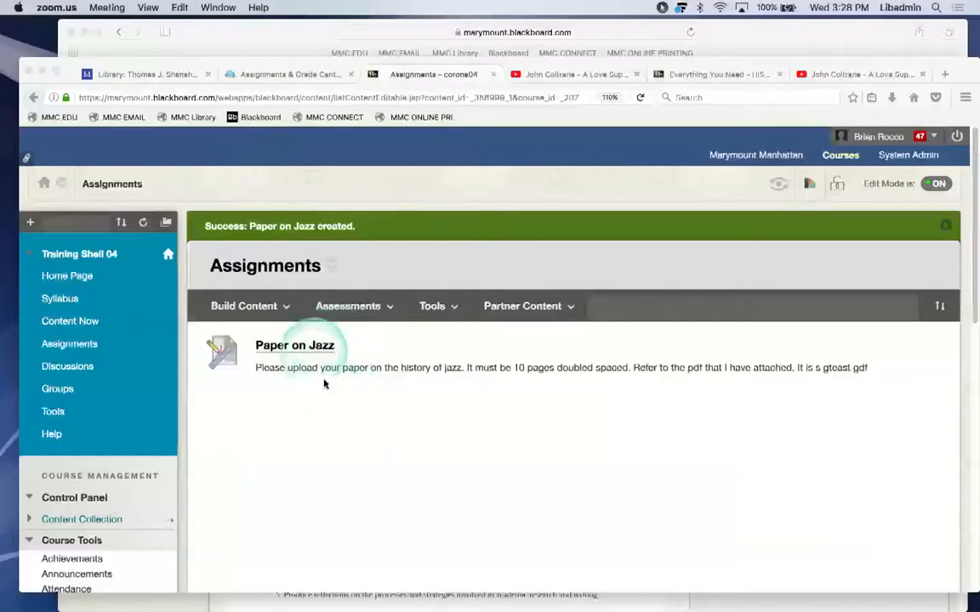
{"action": "left_click", "coordinate": [319, 427]}
{"action": "left_click", "coordinate": [342, 349]}
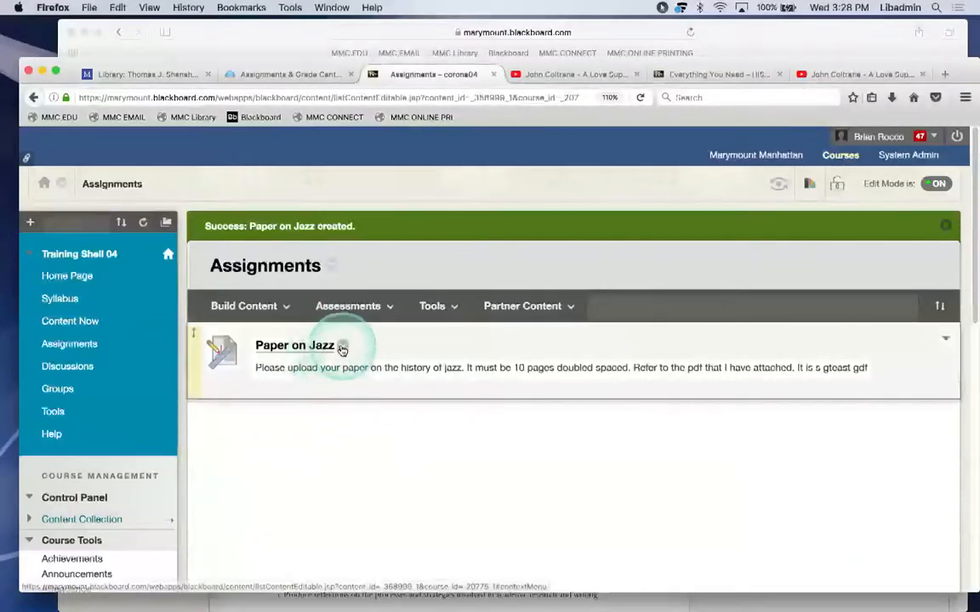
{"action": "left_click", "coordinate": [343, 349]}
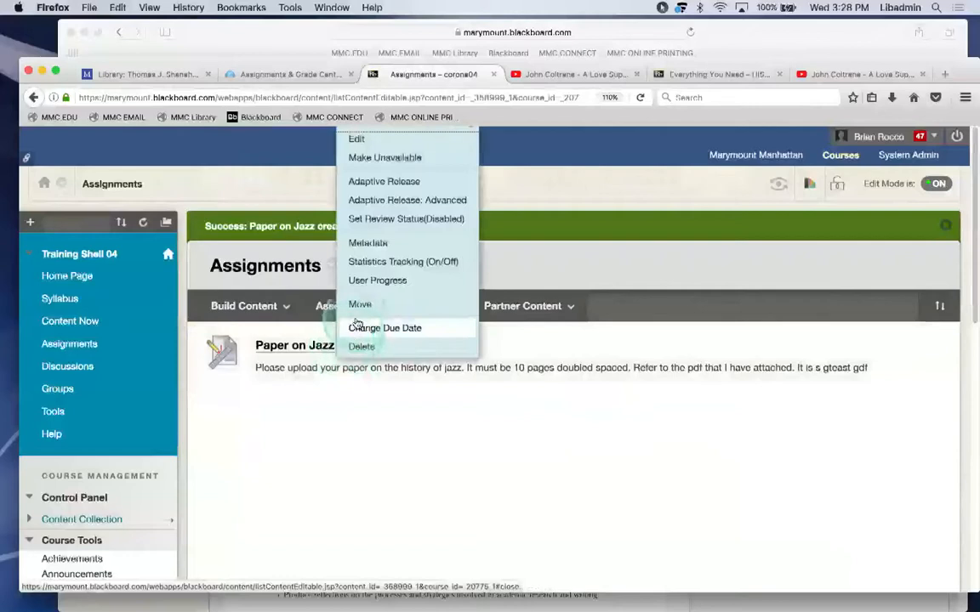
{"action": "scroll", "coordinate": [382, 283], "scroll_direction": "down", "scroll_amount": 2}
{"action": "left_click", "coordinate": [464, 455]}
{"action": "scroll", "coordinate": [960, 281], "scroll_direction": "up", "scroll_amount": 2}
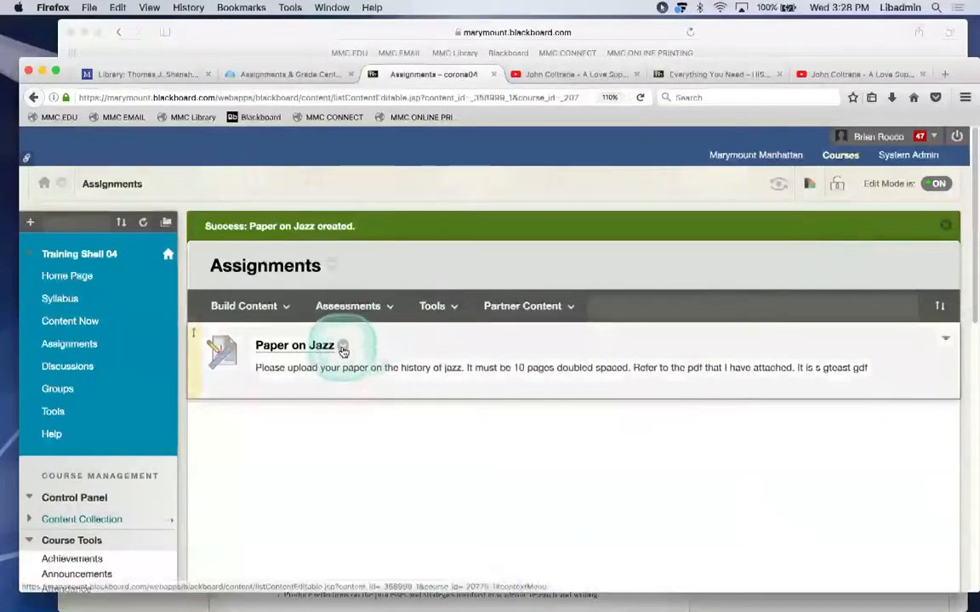
{"action": "left_click", "coordinate": [343, 349]}
Edit Paper on Jazz to allow multiple attempts, maximum 3, and submit the changes.
{"action": "left_click", "coordinate": [355, 141]}
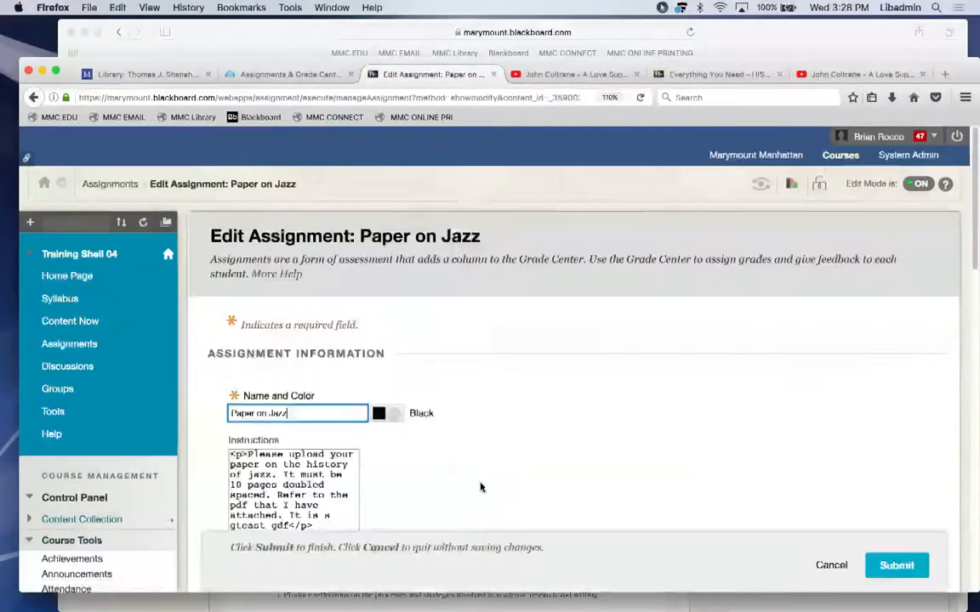
{"action": "scroll", "coordinate": [481, 487], "scroll_direction": "down", "scroll_amount": 3}
{"action": "scroll", "coordinate": [482, 487], "scroll_direction": "down", "scroll_amount": 10}
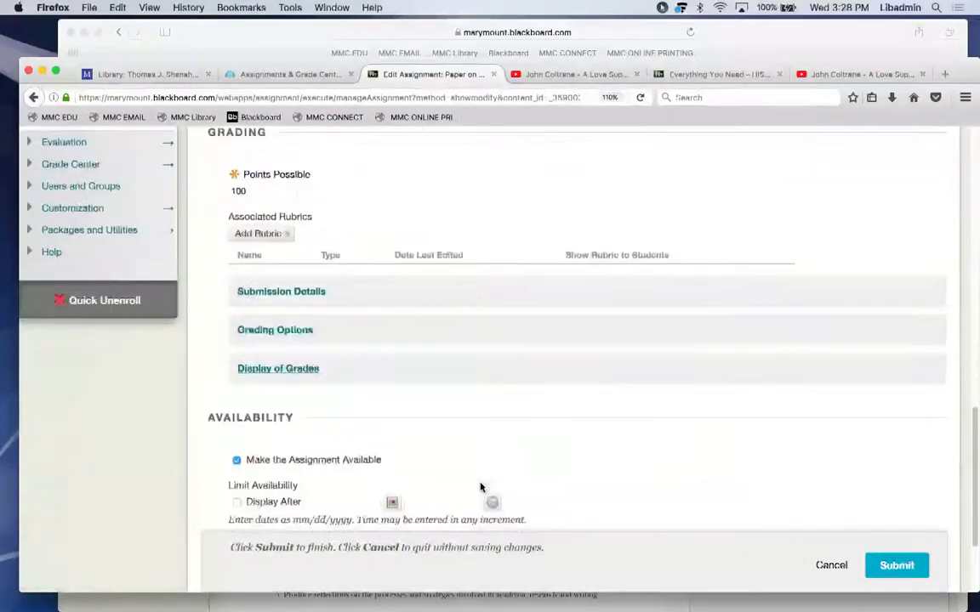
{"action": "left_click", "coordinate": [299, 293]}
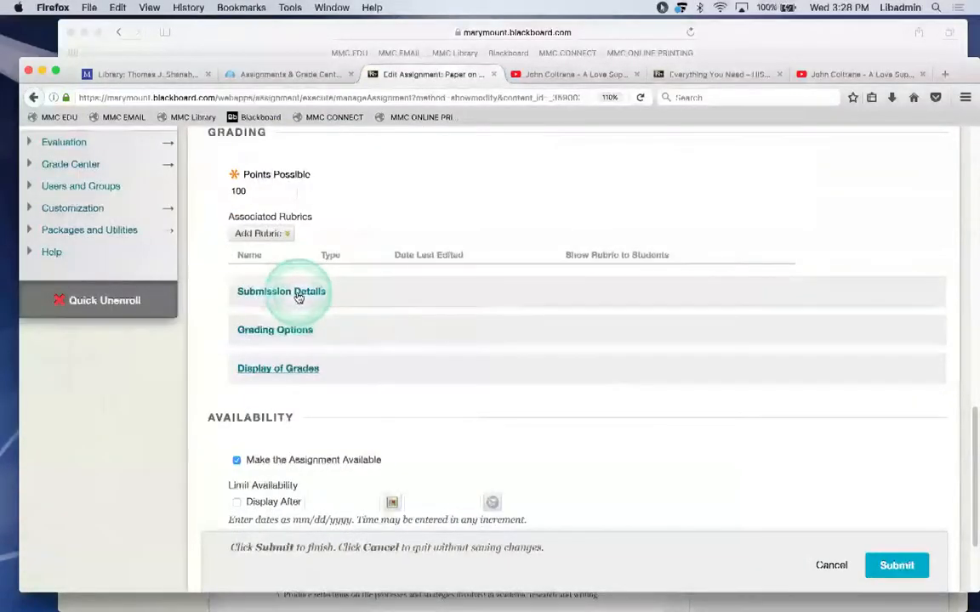
{"action": "scroll", "coordinate": [299, 296], "scroll_direction": "down", "scroll_amount": 1}
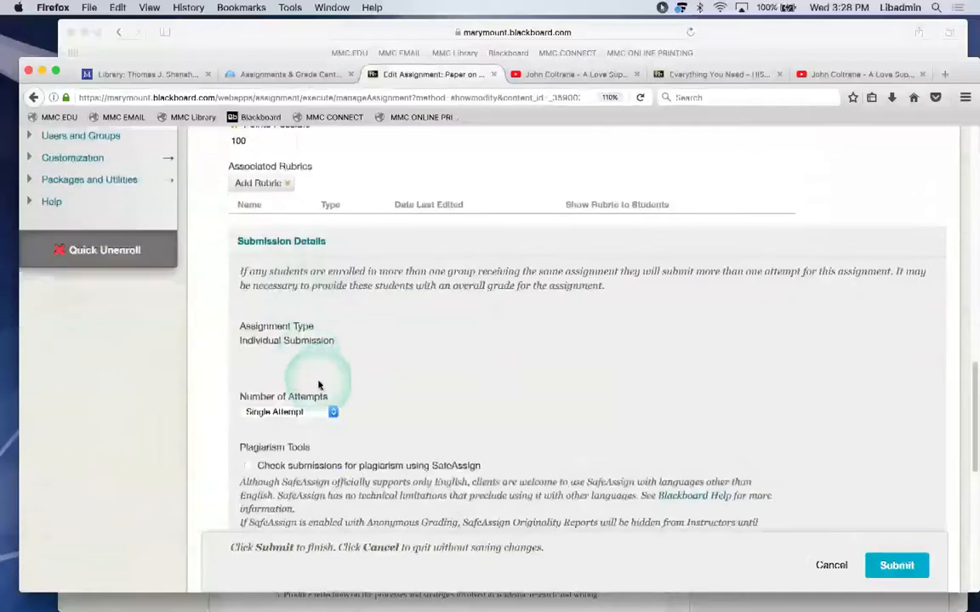
{"action": "left_click", "coordinate": [333, 413]}
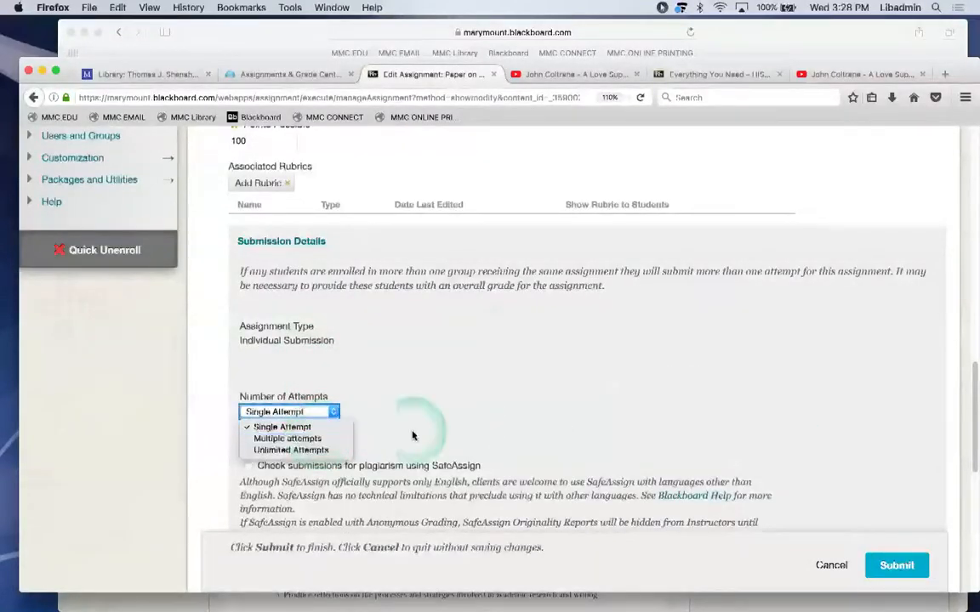
{"action": "left_click", "coordinate": [299, 439]}
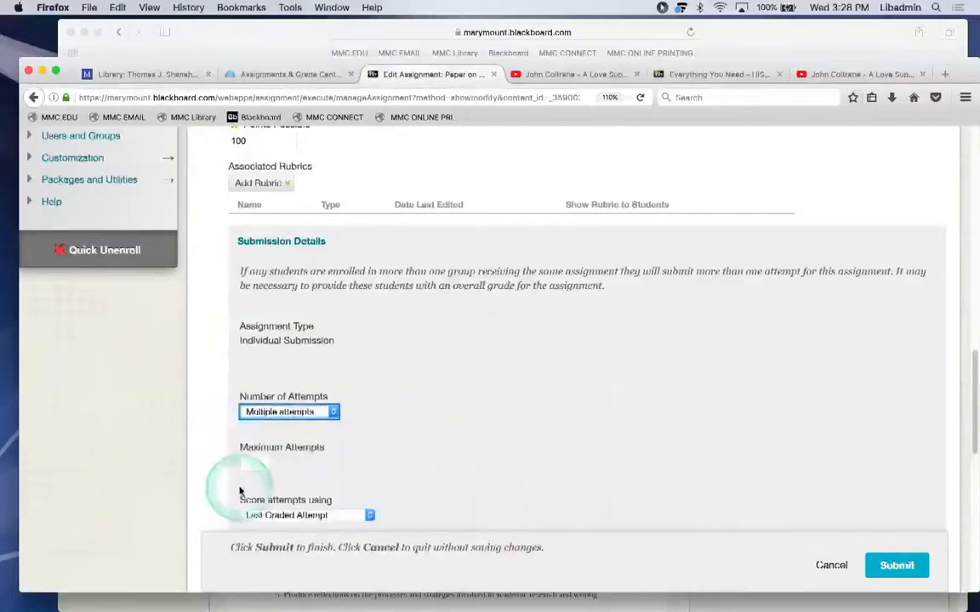
{"action": "left_click", "coordinate": [254, 464]}
{"action": "type", "text": "3"}
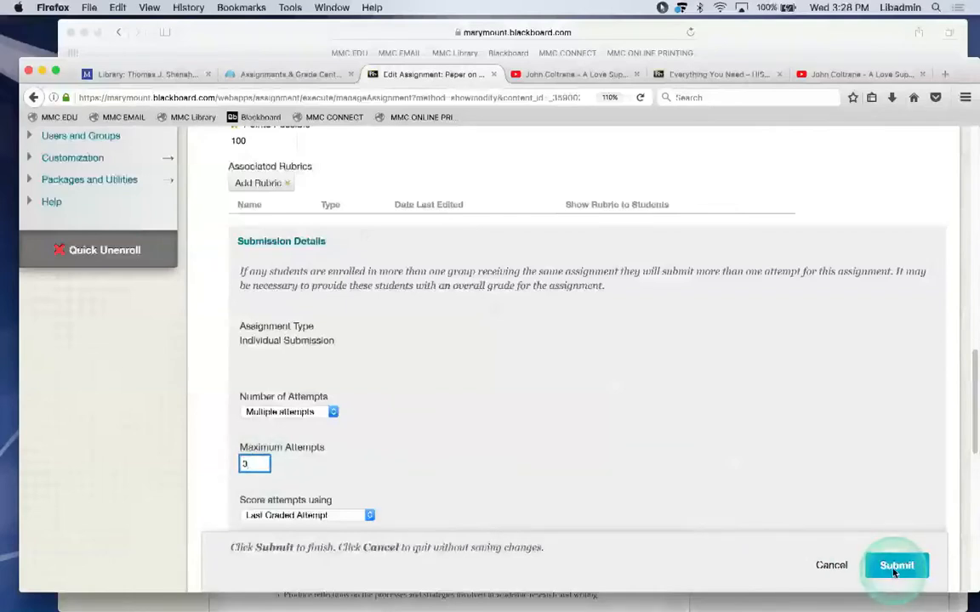
{"action": "left_click", "coordinate": [894, 570]}
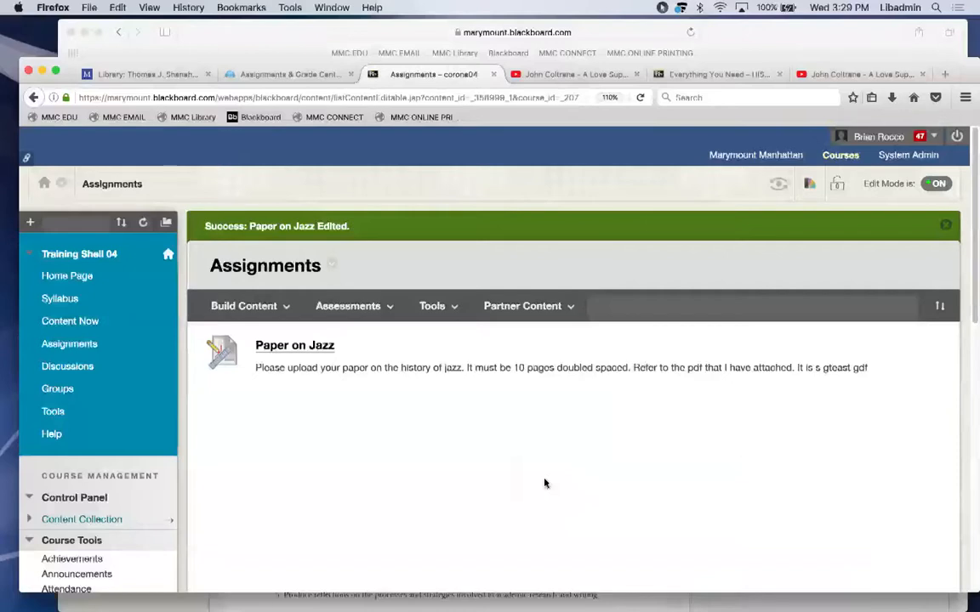
Expand Grade Center, view Needs Grading, then open the Full Grade Center.
{"action": "scroll", "coordinate": [339, 460], "scroll_direction": "down", "scroll_amount": 3}
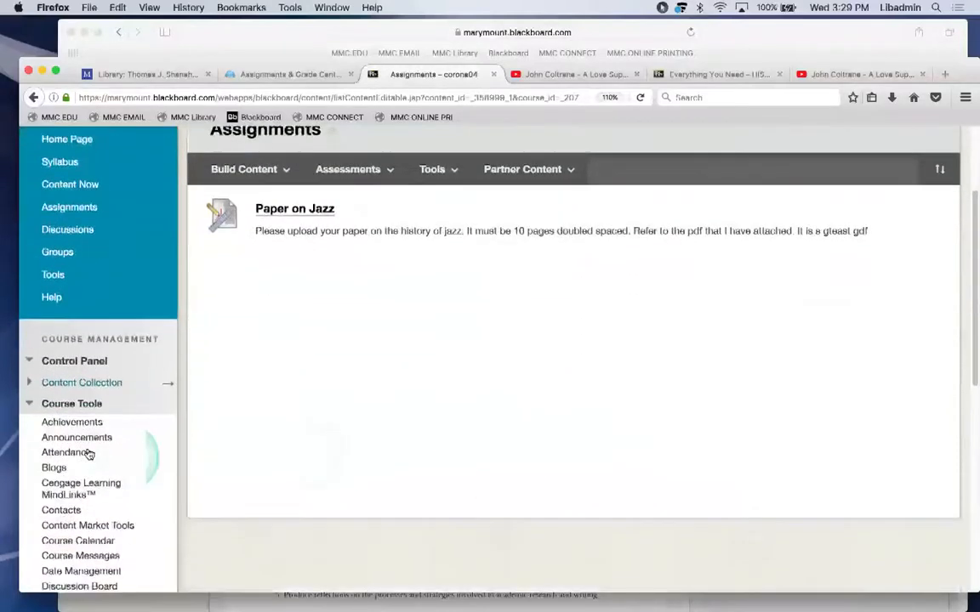
{"action": "left_click", "coordinate": [71, 405]}
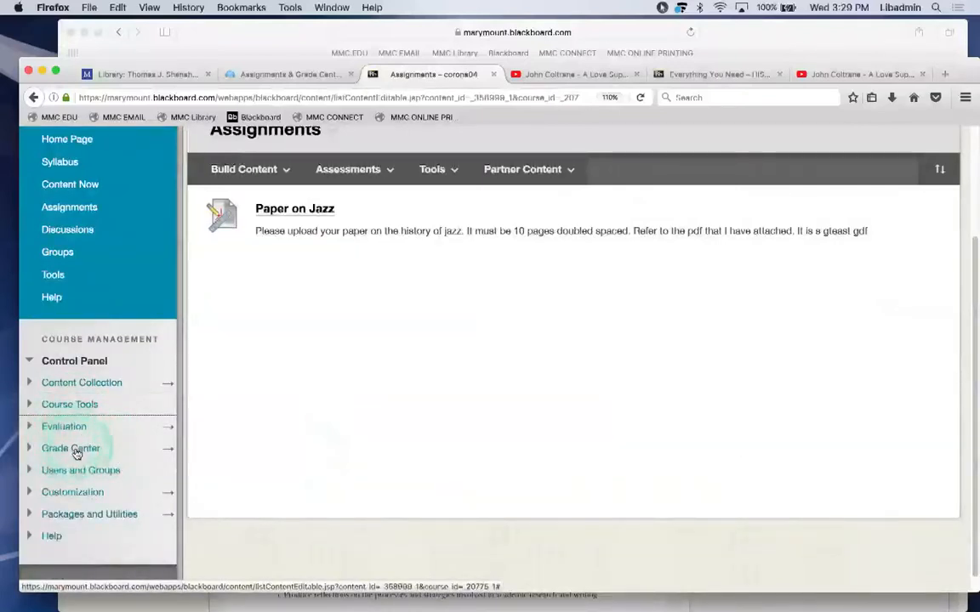
{"action": "left_click", "coordinate": [62, 451]}
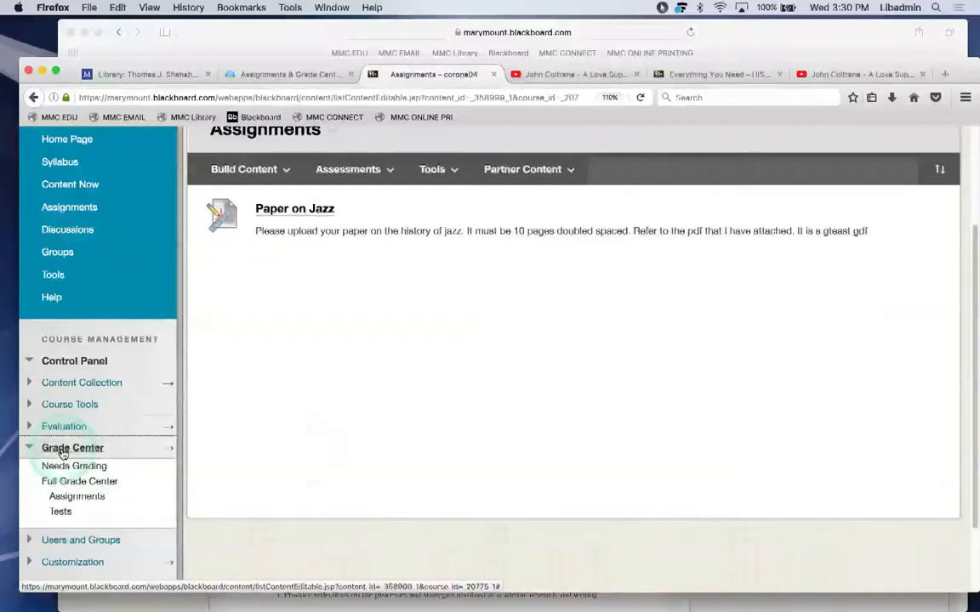
{"action": "left_click", "coordinate": [77, 482]}
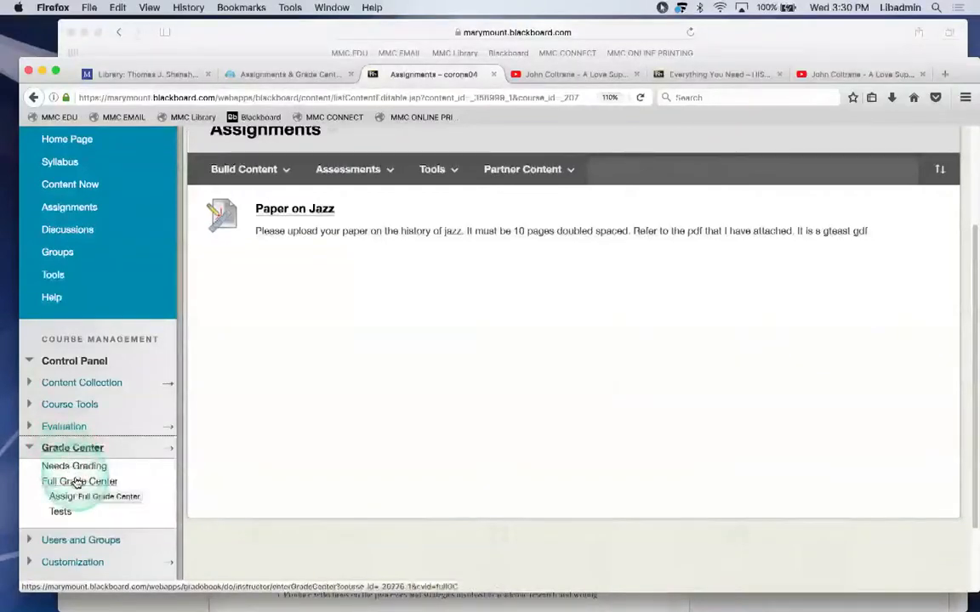
{"action": "left_click", "coordinate": [76, 467]}
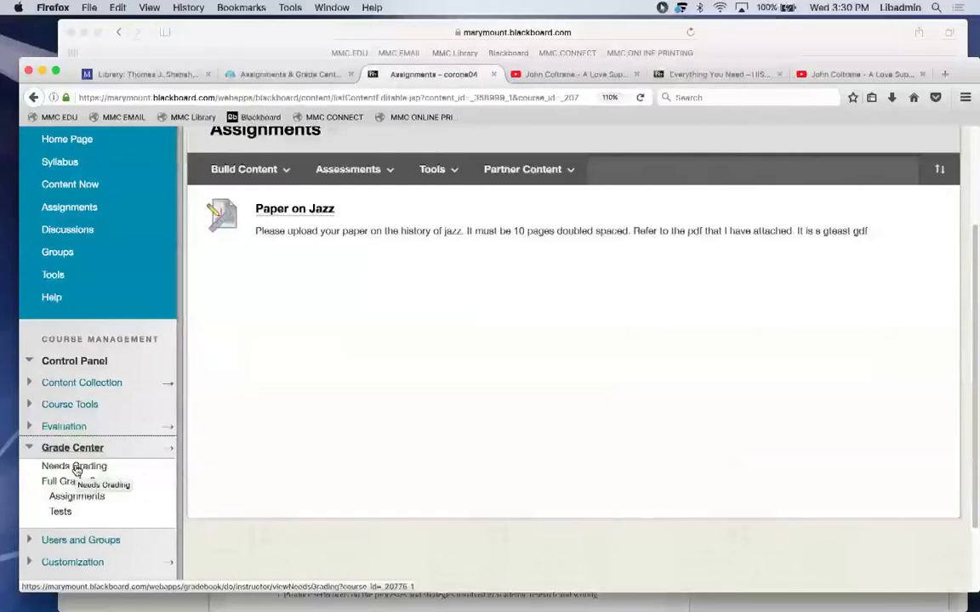
{"action": "left_click", "coordinate": [75, 467]}
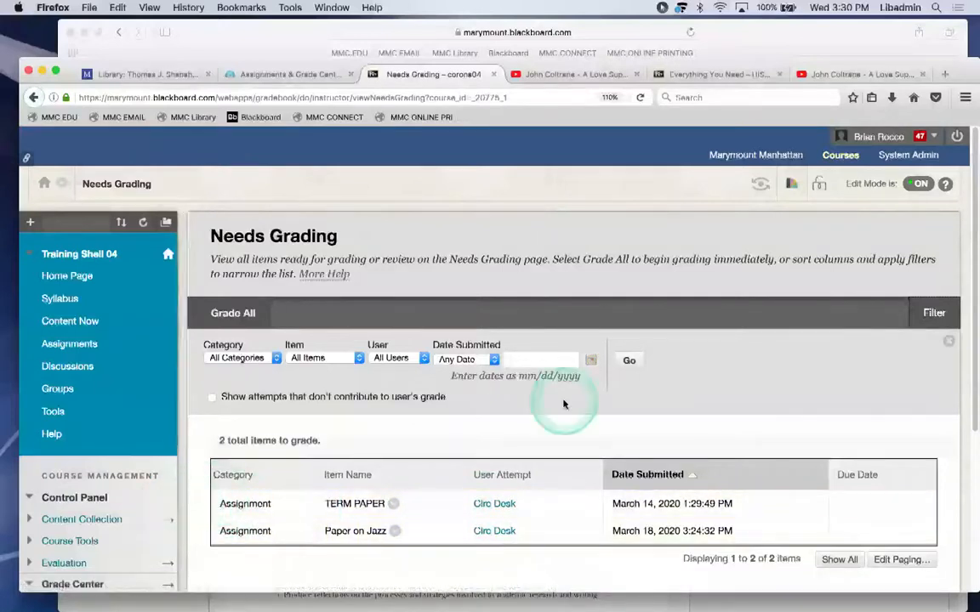
{"action": "scroll", "coordinate": [563, 403], "scroll_direction": "down", "scroll_amount": 5}
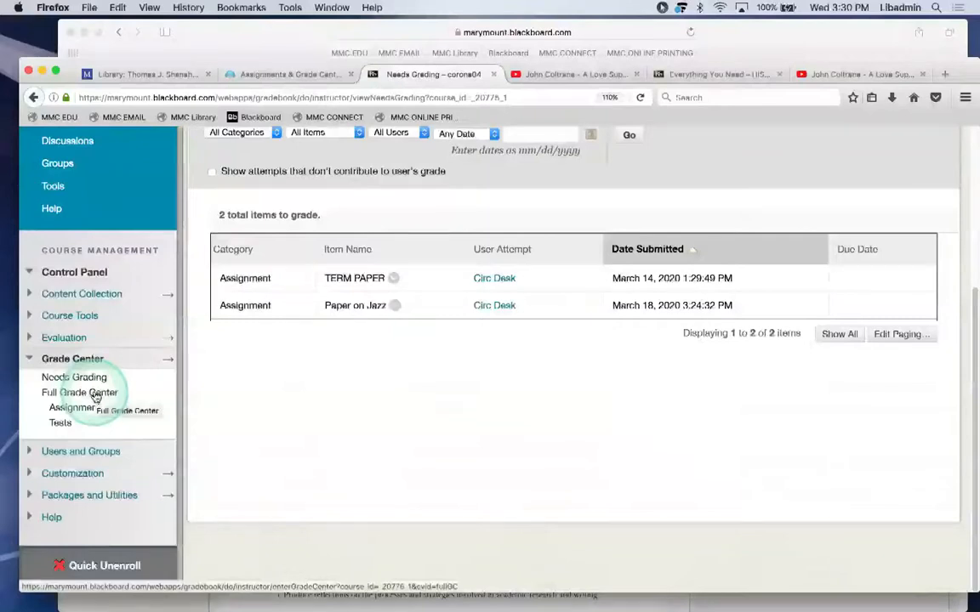
{"action": "left_click", "coordinate": [95, 396]}
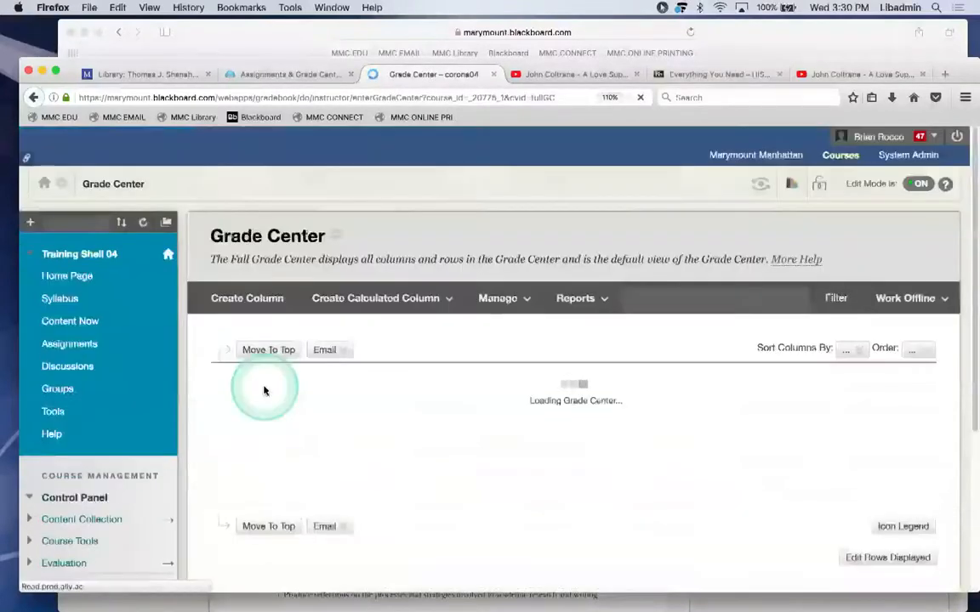
{"action": "scroll", "coordinate": [264, 390], "scroll_direction": "down", "scroll_amount": 1}
Return to Assignments, then re-expand Grade Center and reopen the Full Grade Center.
{"action": "left_click", "coordinate": [66, 289]}
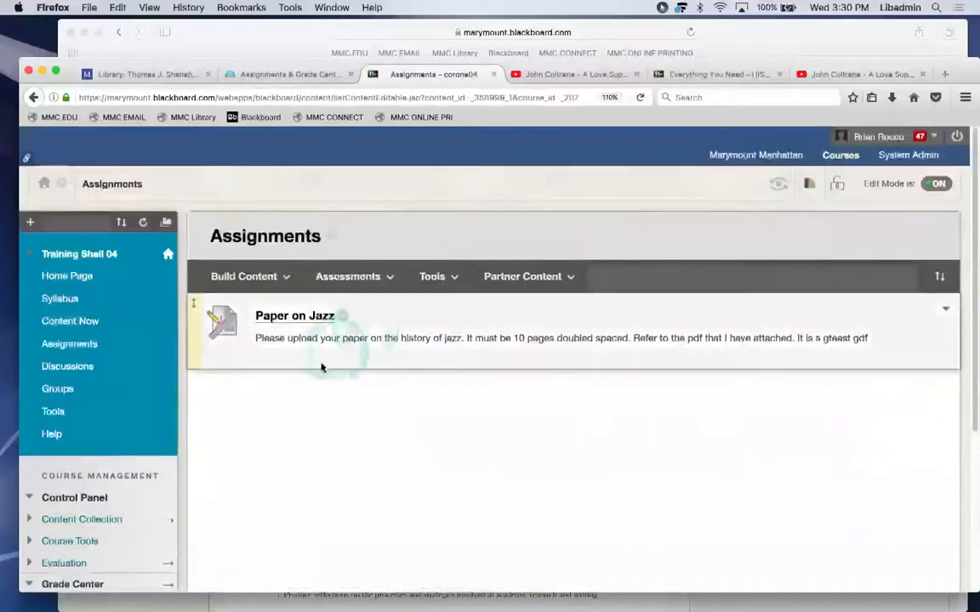
{"action": "scroll", "coordinate": [276, 466], "scroll_direction": "down", "scroll_amount": 2}
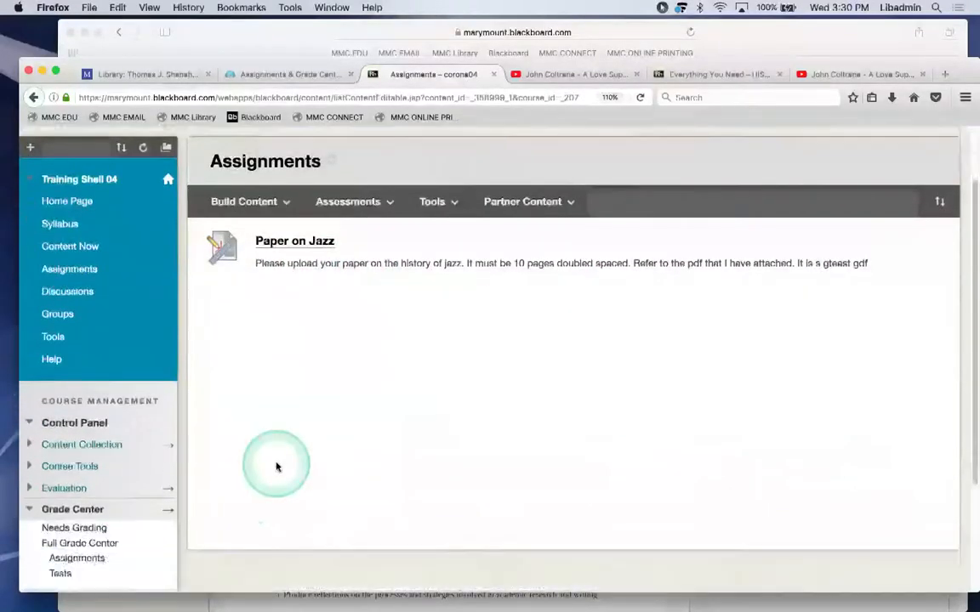
{"action": "scroll", "coordinate": [277, 466], "scroll_direction": "down", "scroll_amount": 3}
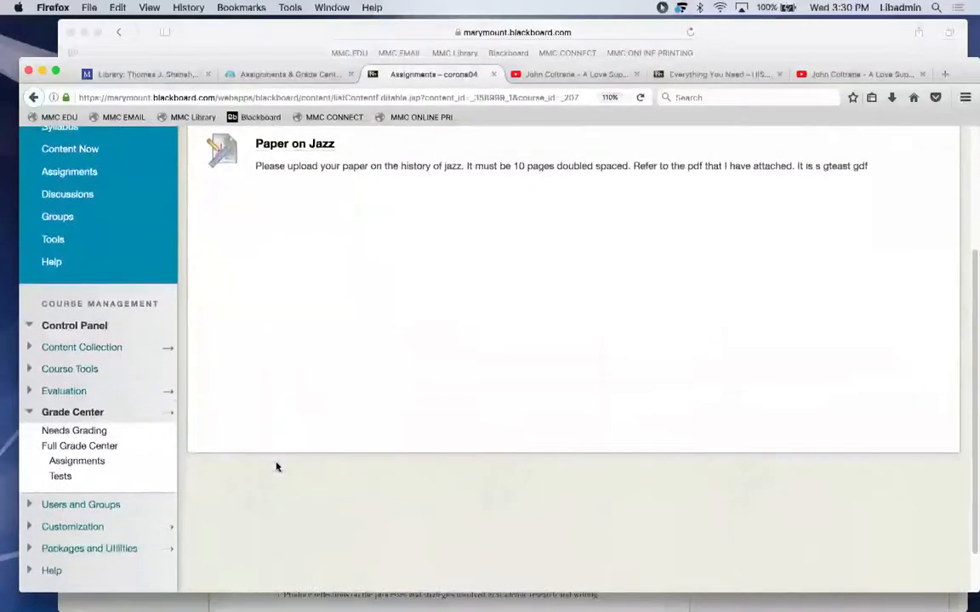
{"action": "left_click", "coordinate": [79, 412]}
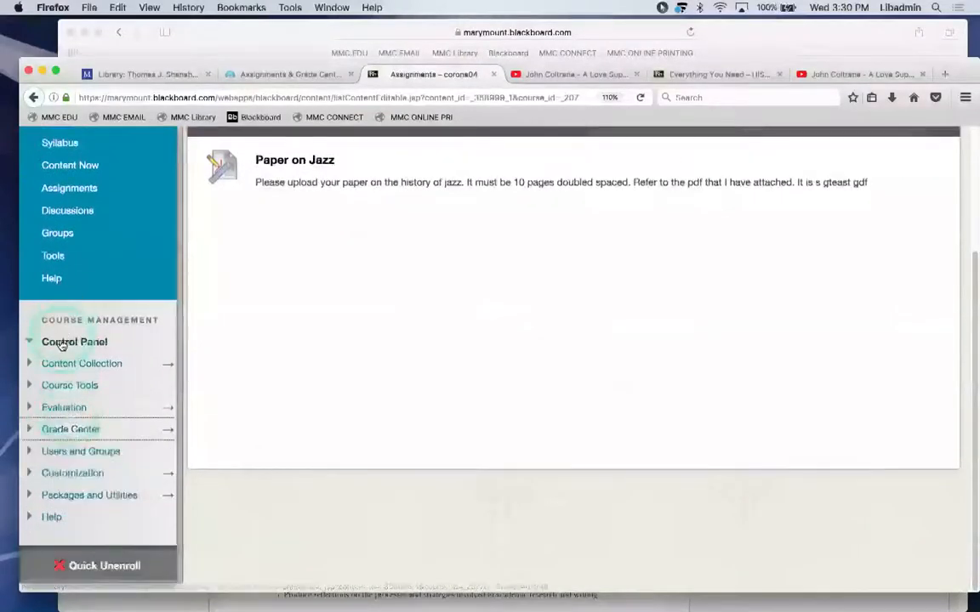
{"action": "left_click", "coordinate": [63, 342]}
{"action": "left_click", "coordinate": [64, 455]}
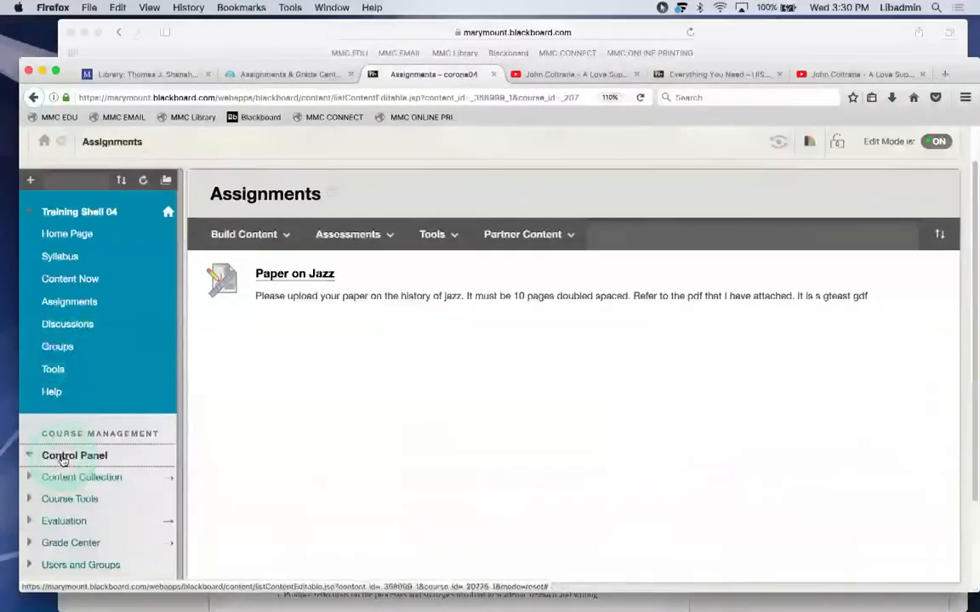
{"action": "scroll", "coordinate": [64, 459], "scroll_direction": "down", "scroll_amount": 3}
{"action": "left_click", "coordinate": [63, 449]}
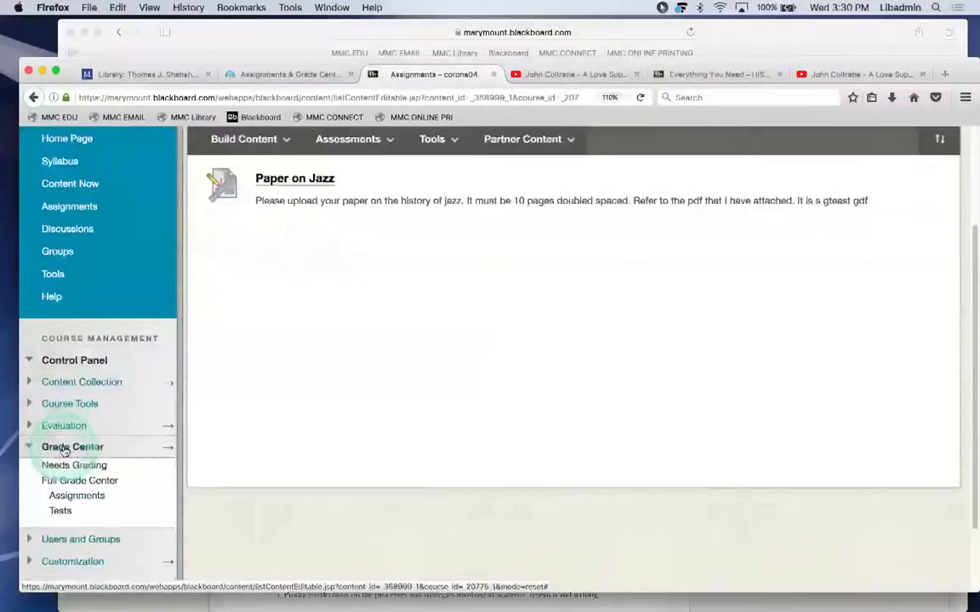
{"action": "left_click", "coordinate": [61, 482]}
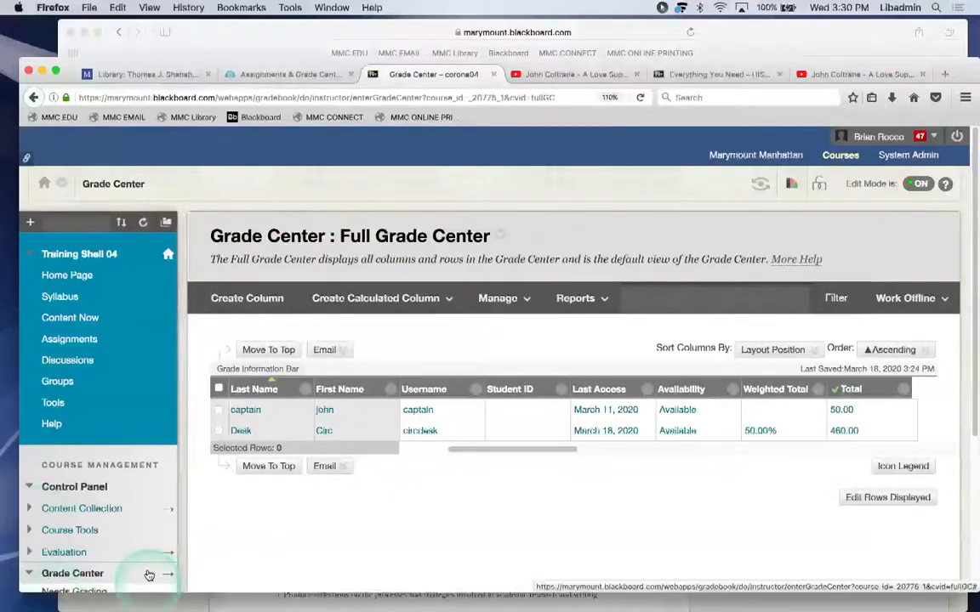
{"action": "left_click_drag", "start_coordinate": [466, 451], "coordinate": [411, 474]}
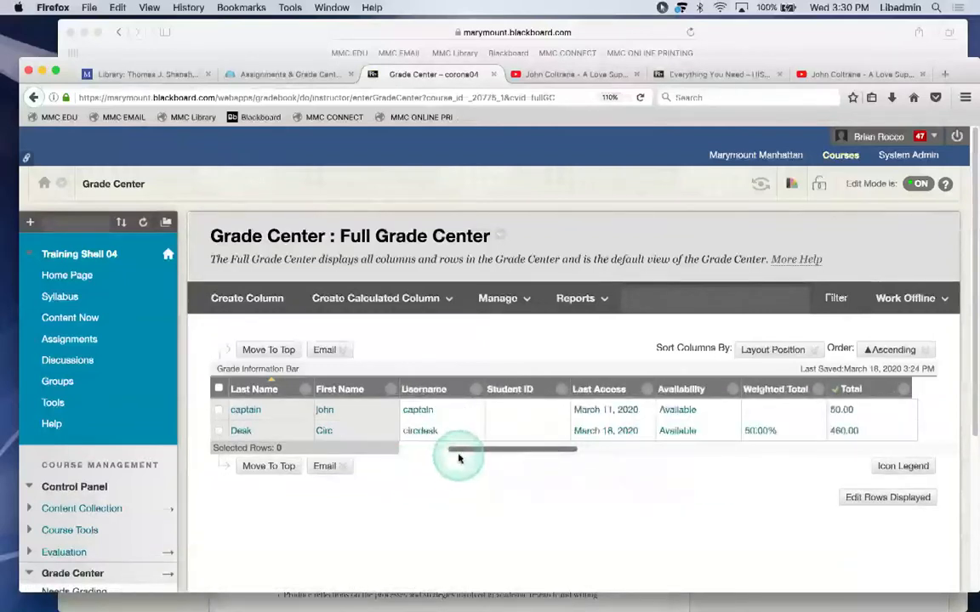
{"action": "left_click_drag", "start_coordinate": [481, 455], "coordinate": [875, 437]}
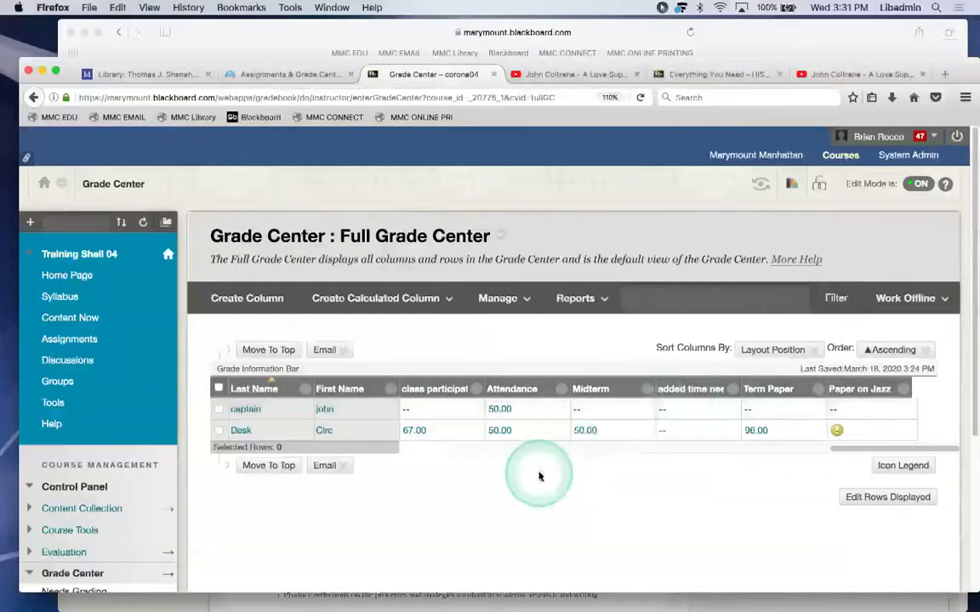
{"action": "left_click", "coordinate": [57, 320]}
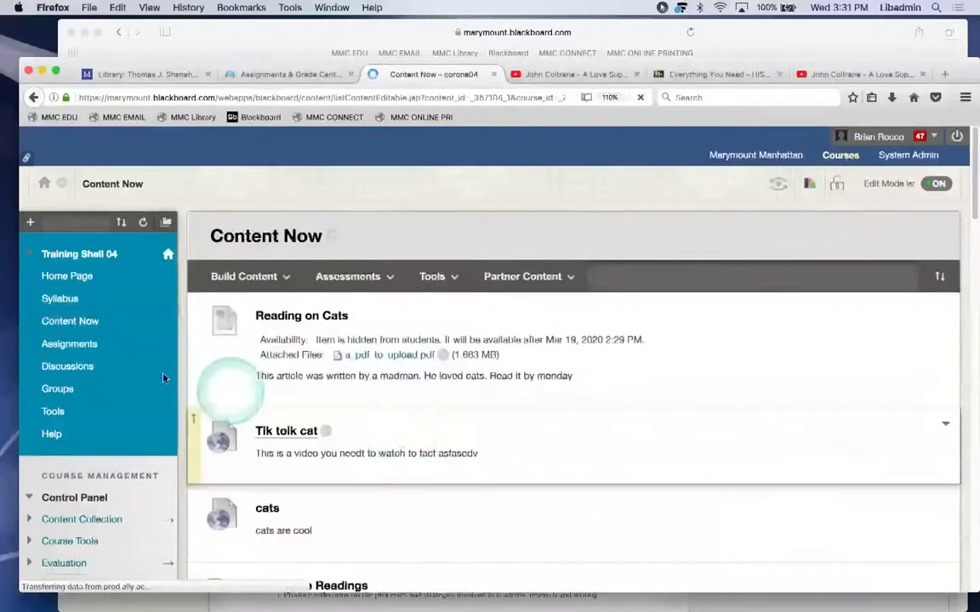
{"action": "left_click", "coordinate": [85, 345]}
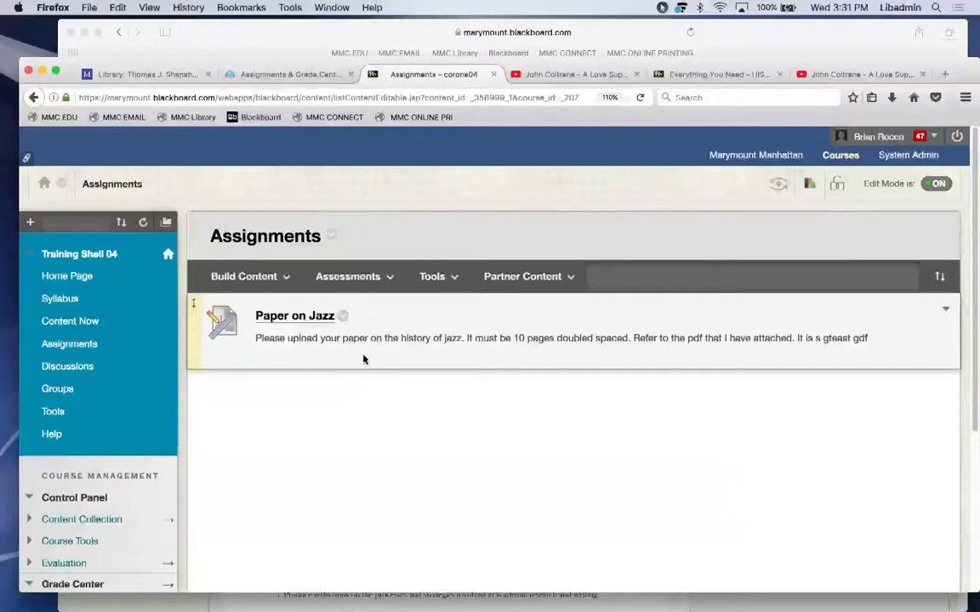
{"action": "scroll", "coordinate": [290, 432], "scroll_direction": "down", "scroll_amount": 3}
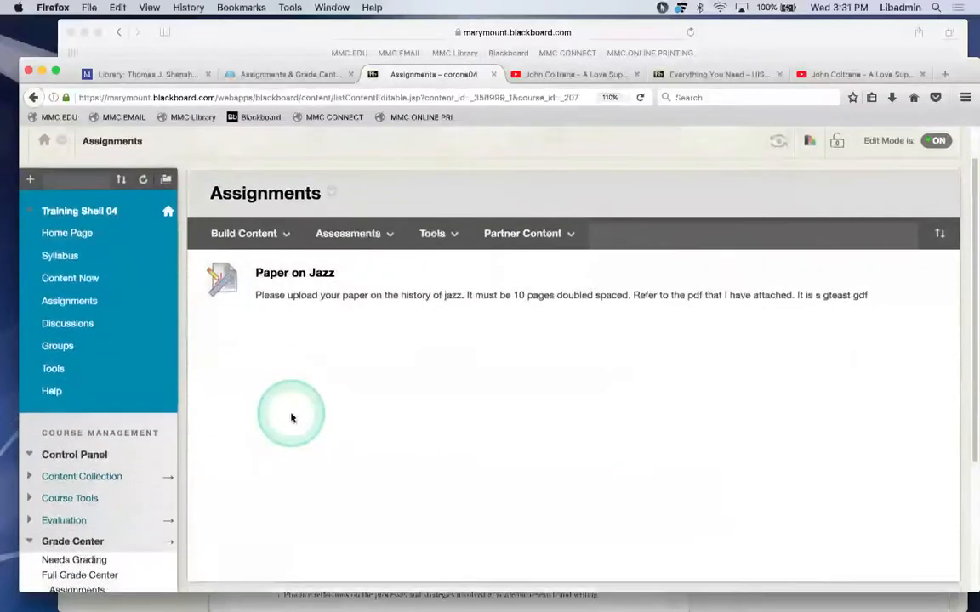
{"action": "left_click", "coordinate": [78, 575]}
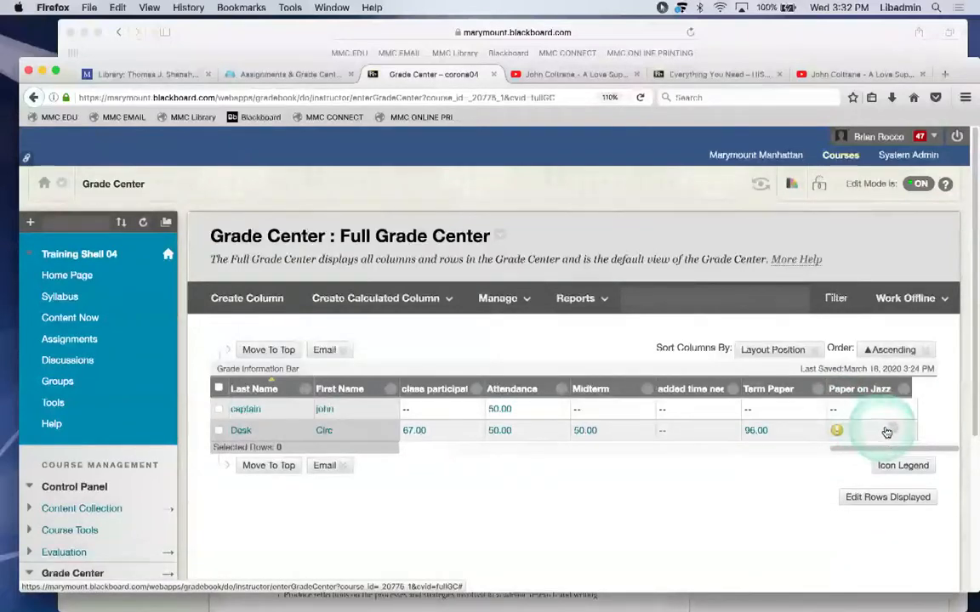
Open the student's Paper on Jazz attempt 3/18/20 from the Grade Center cell menu.
{"action": "left_click", "coordinate": [892, 429]}
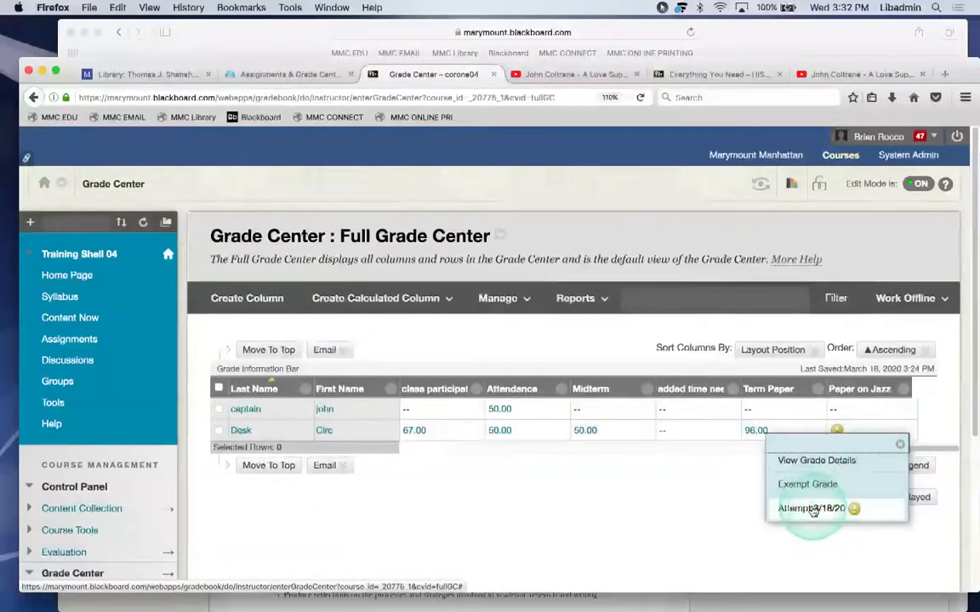
{"action": "left_click", "coordinate": [813, 508]}
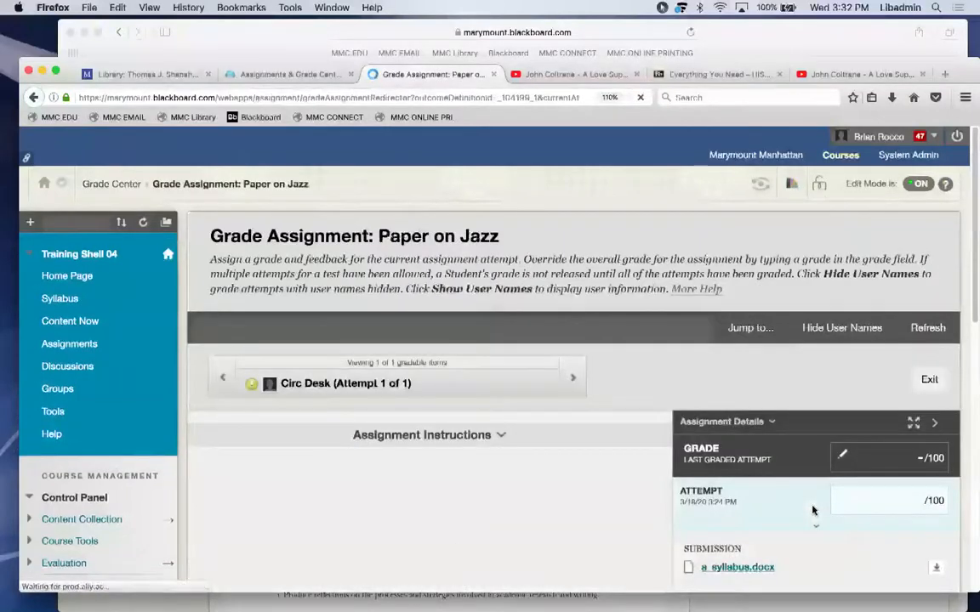
{"action": "scroll", "coordinate": [803, 375], "scroll_direction": "down", "scroll_amount": 2}
{"action": "scroll", "coordinate": [803, 375], "scroll_direction": "down", "scroll_amount": 1}
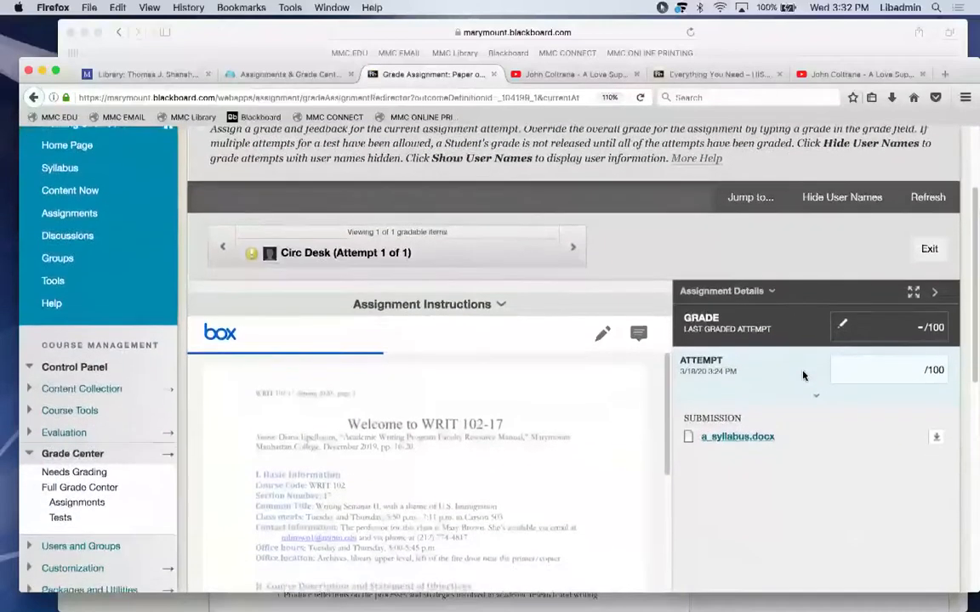
{"action": "left_click", "coordinate": [803, 374]}
{"action": "left_click_drag", "start_coordinate": [970, 202], "coordinate": [971, 235]}
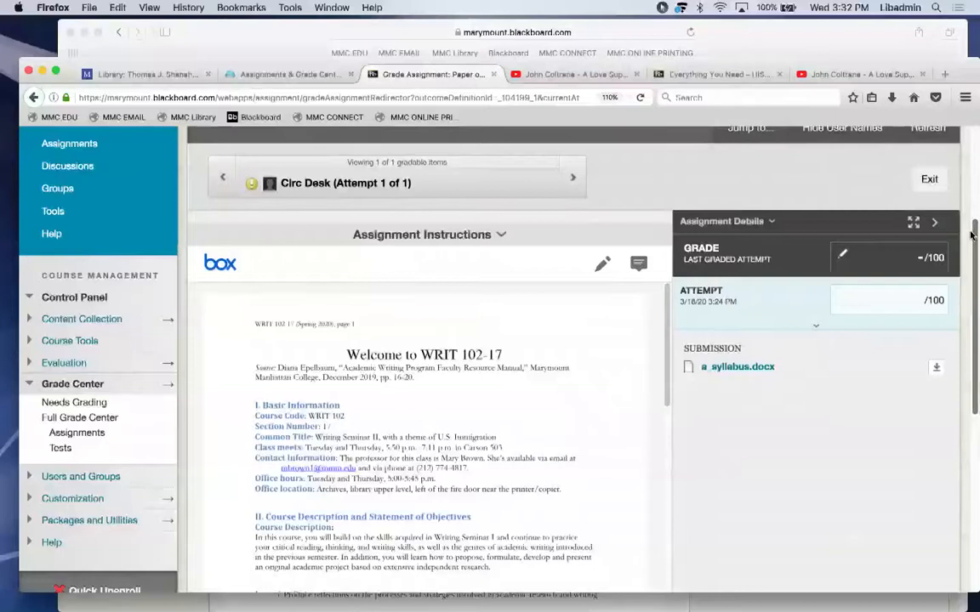
{"action": "left_click", "coordinate": [666, 328]}
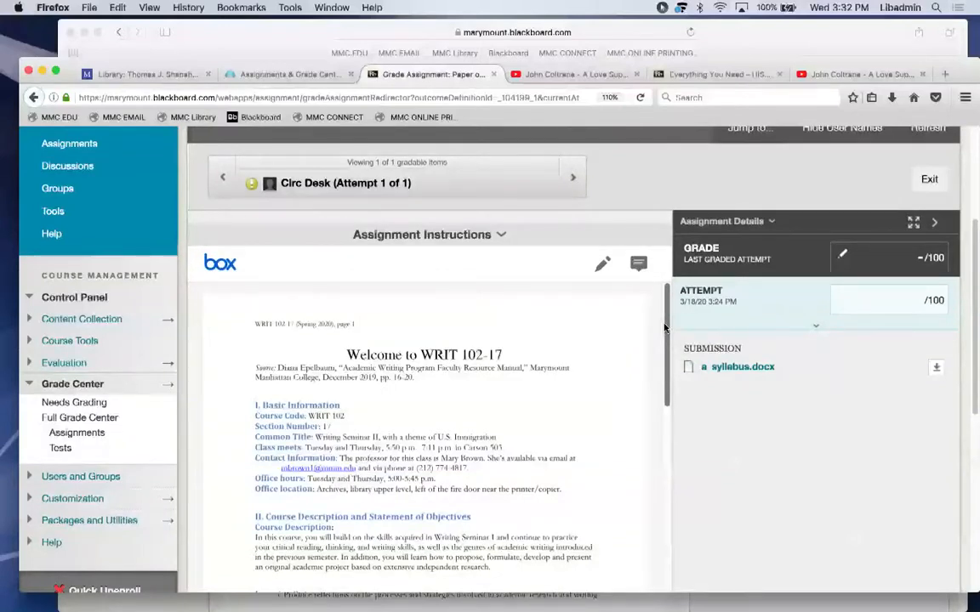
Try downloading a_syllabus.docx, cancel, then reopen the Paper on Jazz attempt from the Grade Center.
{"action": "left_click", "coordinate": [937, 369]}
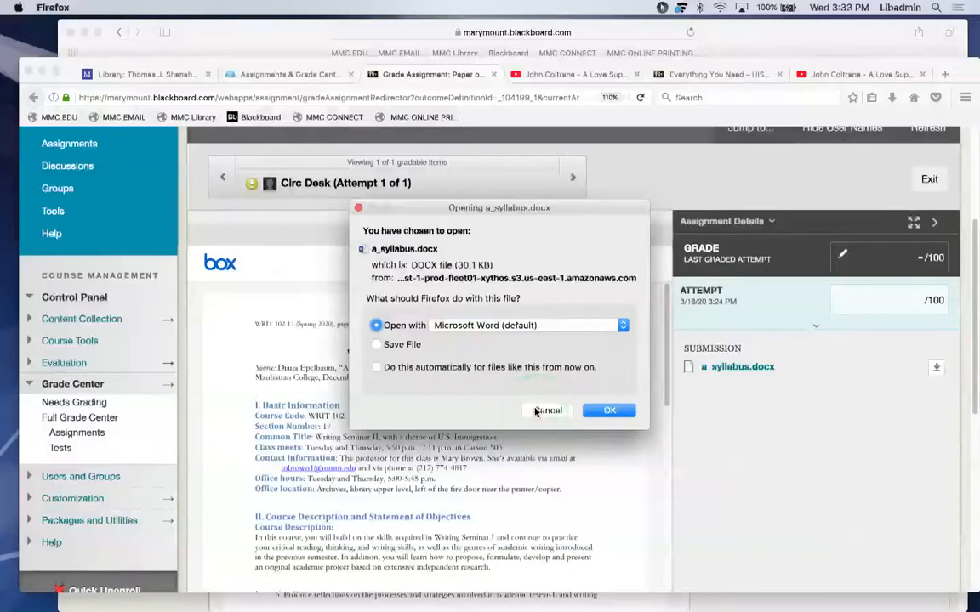
{"action": "left_click", "coordinate": [535, 412]}
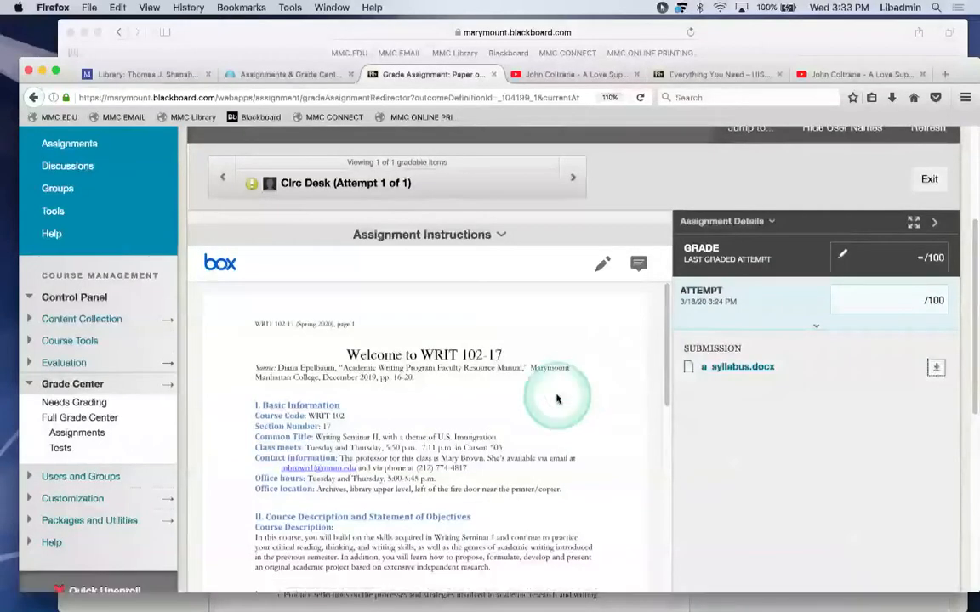
{"action": "left_click", "coordinate": [55, 417]}
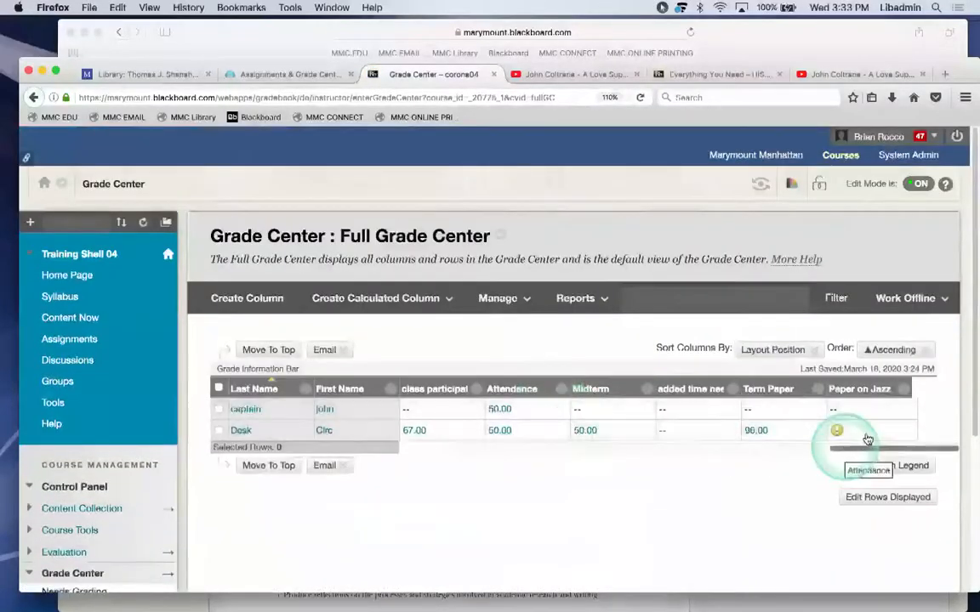
{"action": "left_click", "coordinate": [893, 431]}
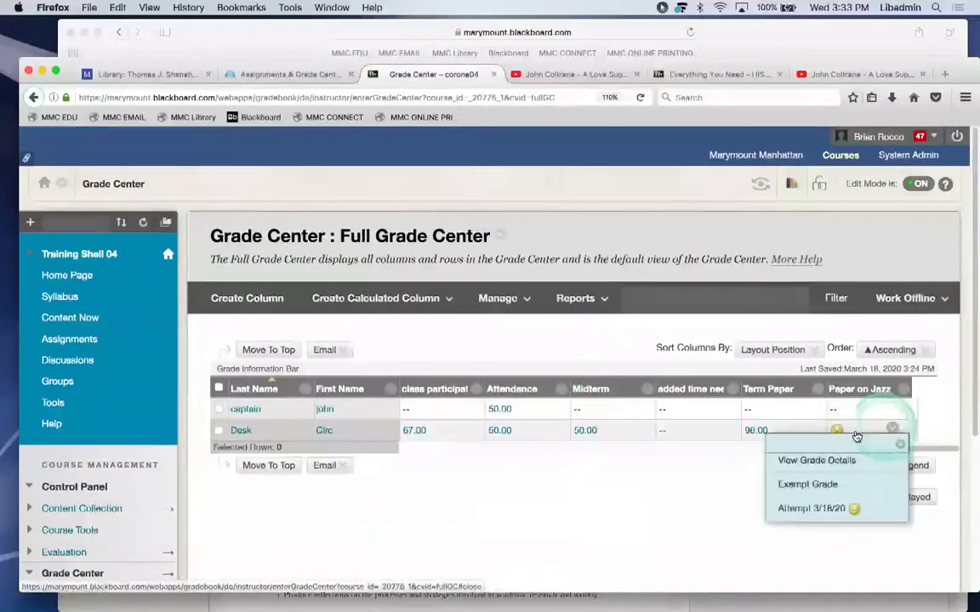
{"action": "left_click", "coordinate": [812, 508]}
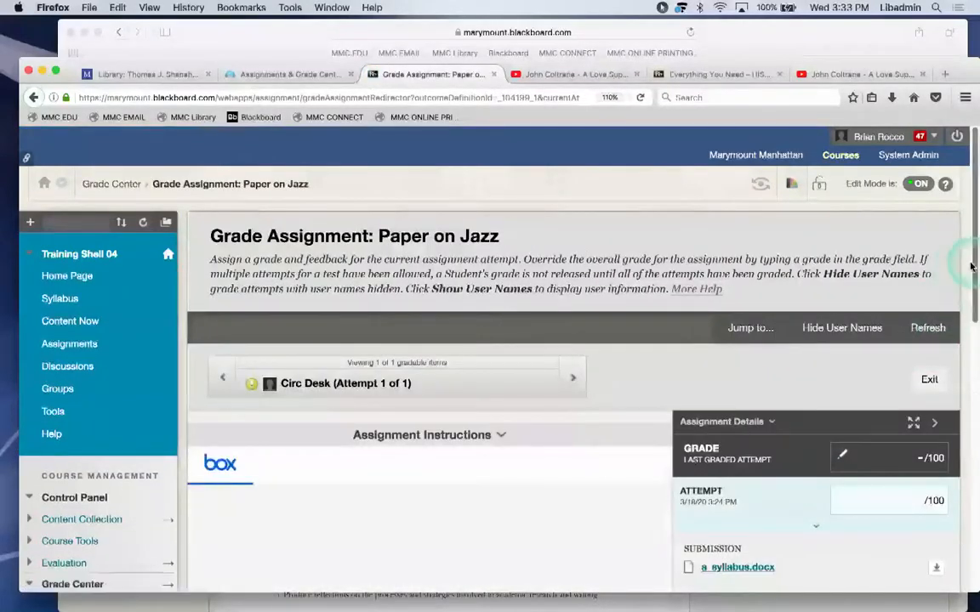
{"action": "scroll", "coordinate": [970, 272], "scroll_direction": "down", "scroll_amount": 3}
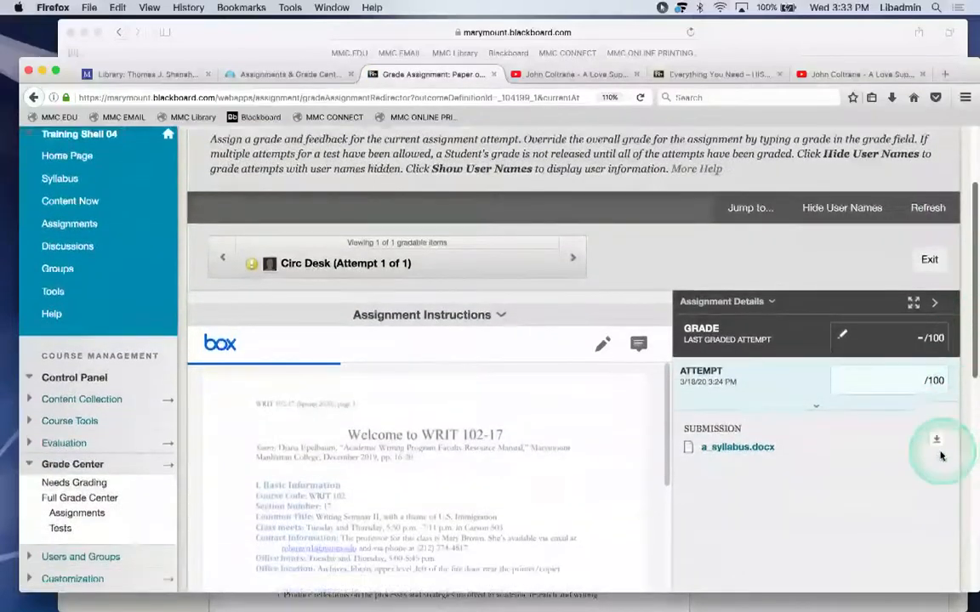
{"action": "scroll", "coordinate": [940, 455], "scroll_direction": "down", "scroll_amount": 1}
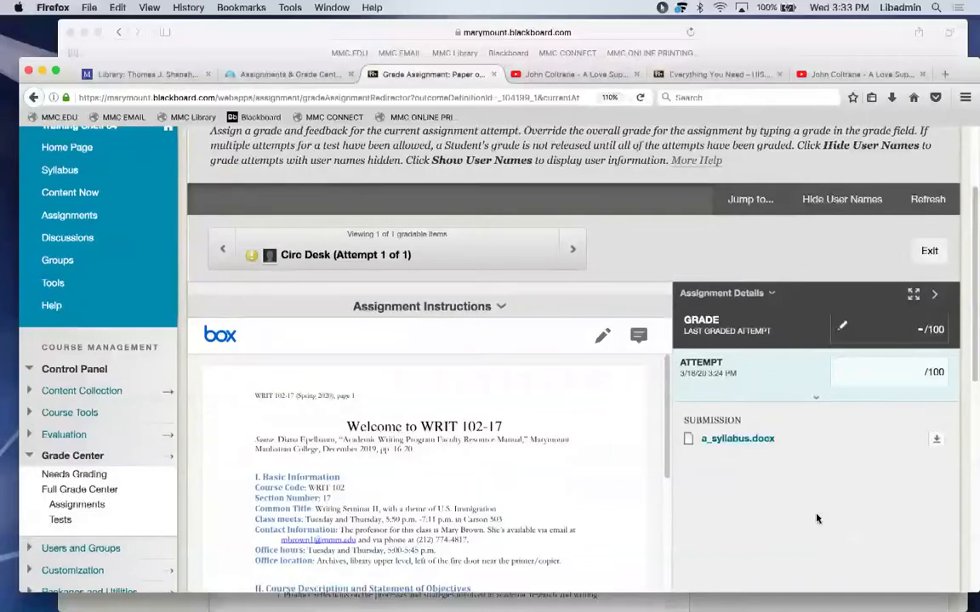
Grade the attempt 99 with feedback praising its coverage of jazz history, and submit.
{"action": "left_click", "coordinate": [874, 457]}
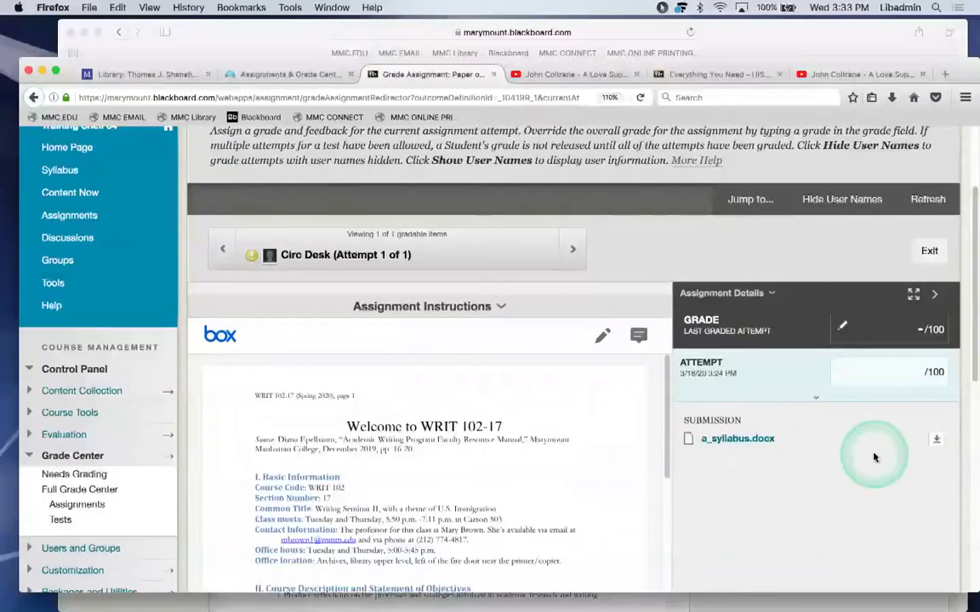
{"action": "left_click", "coordinate": [920, 372]}
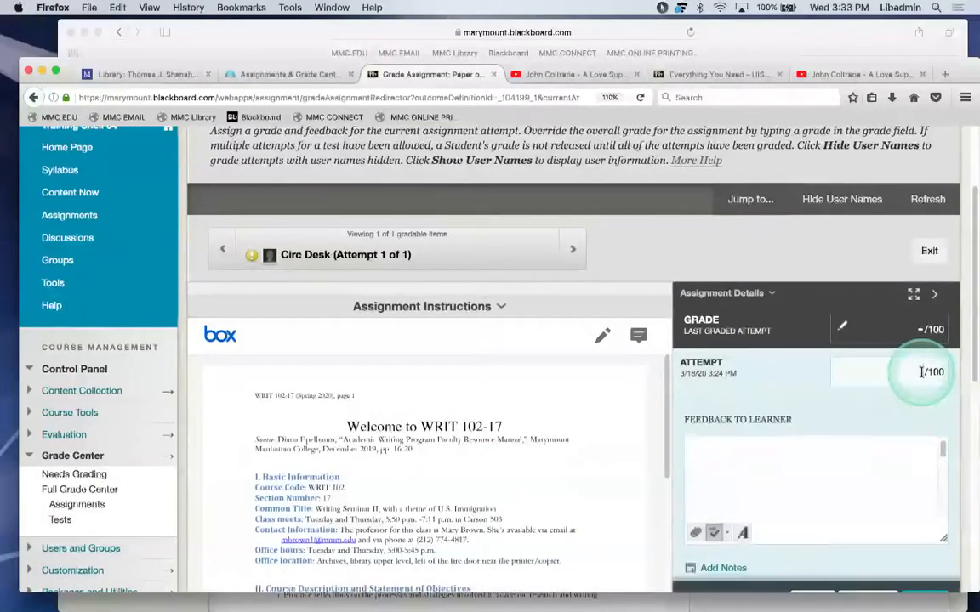
{"action": "type", "text": "99"}
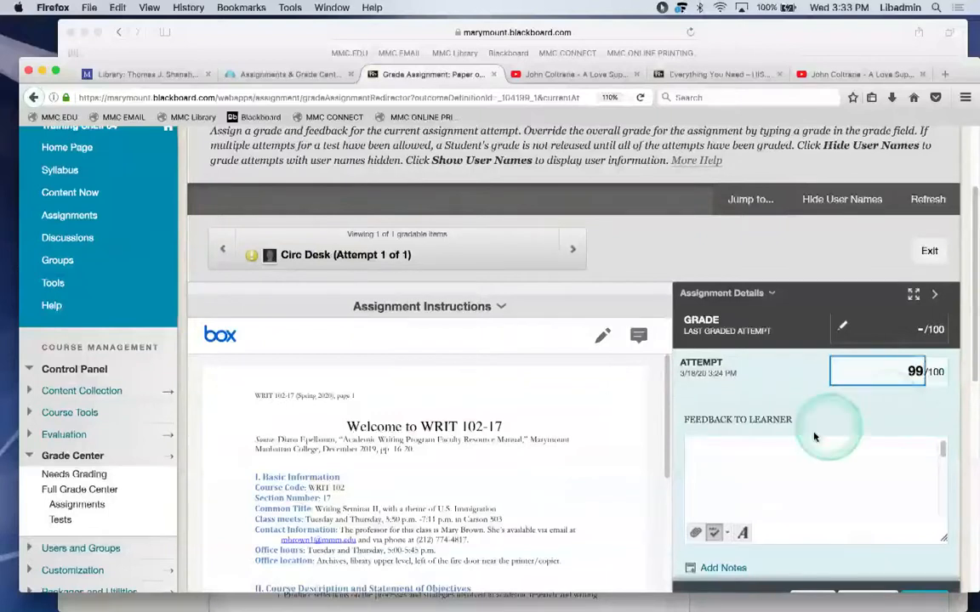
{"action": "left_click", "coordinate": [718, 453]}
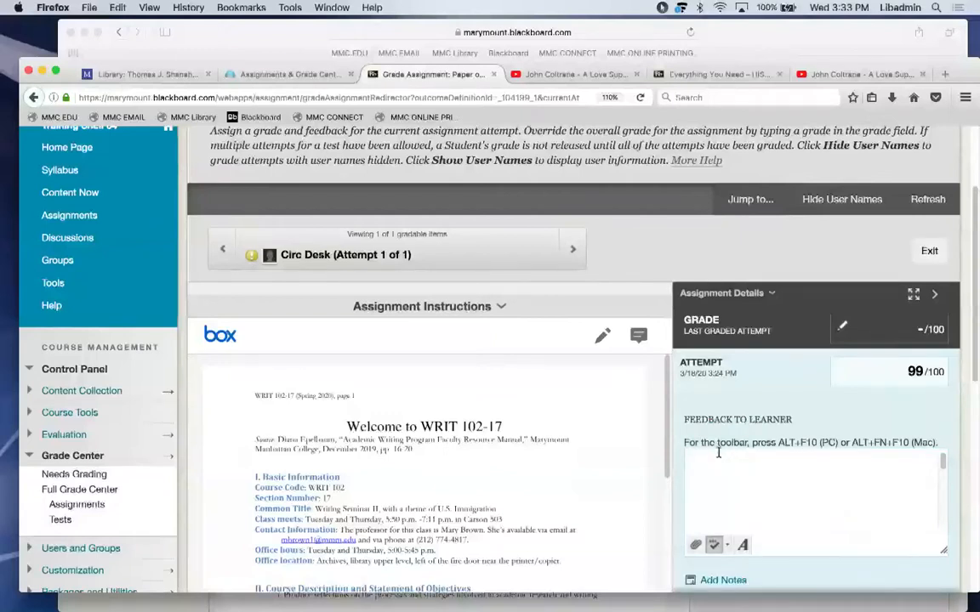
{"action": "left_click", "coordinate": [719, 453]}
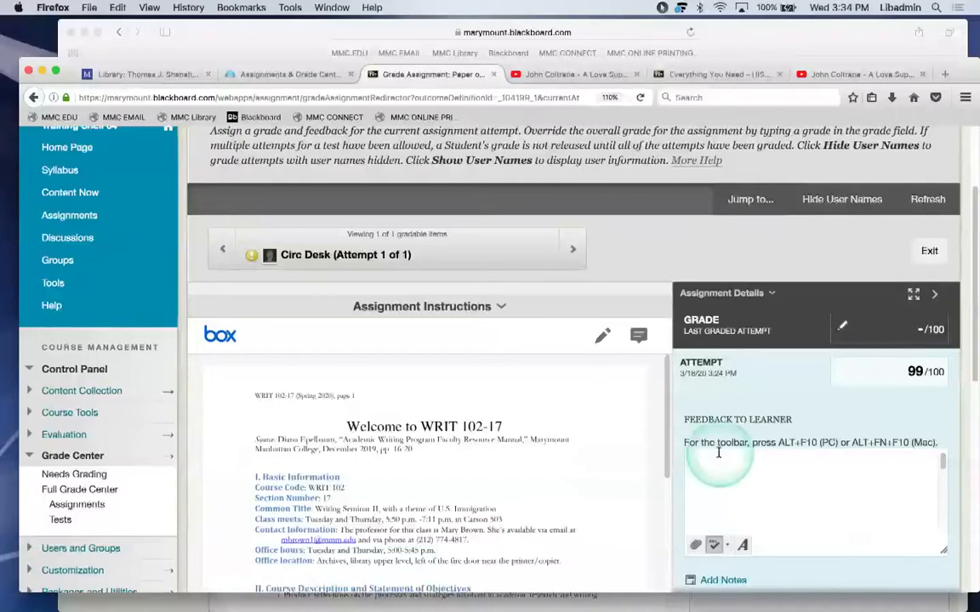
{"action": "type", "text": "Hey Bob, greast on v"}
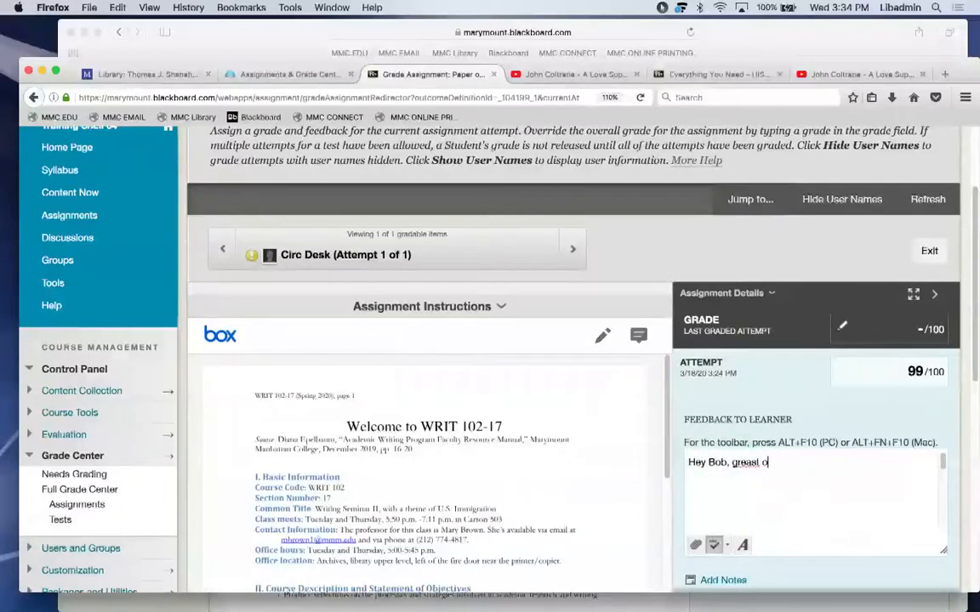
{"action": "key", "text": "BackSpace"}
{"action": "key", "text": "BackSpace"}
{"action": "key", "text": "BackSpace"}
{"action": "key", "text": "BackSpace"}
{"action": "key", "text": "BackSpace"}
{"action": "key", "text": "BackSpace"}
{"action": "key", "text": "BackSpace"}
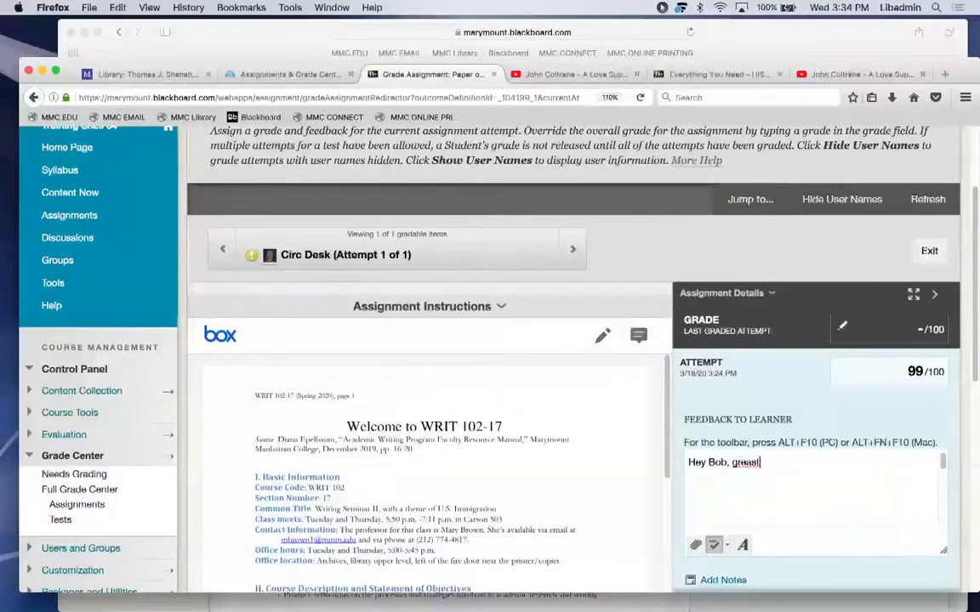
{"action": "type", "text": "t job on coverg the hidstory"}
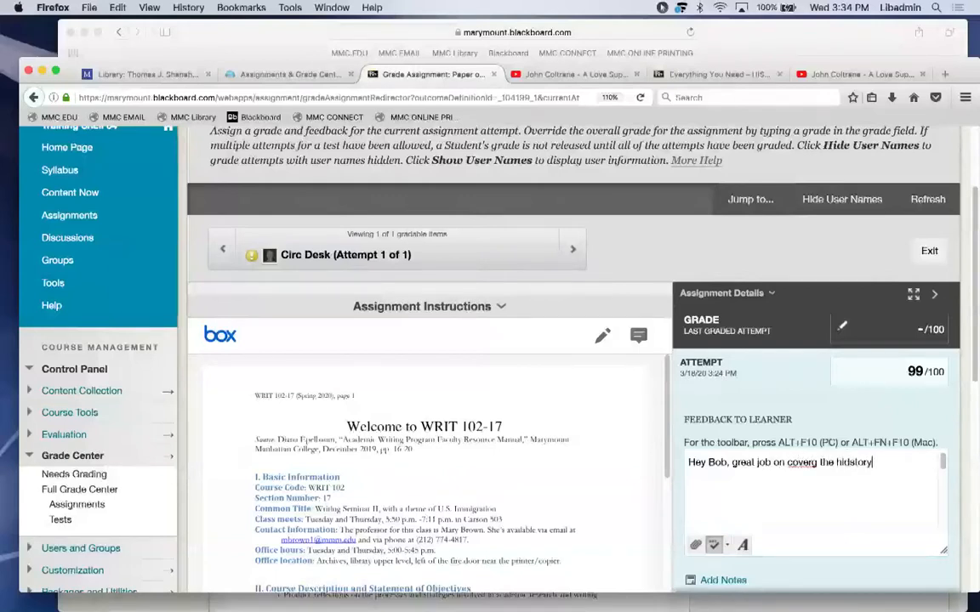
{"action": "type", "text": " og jssds"}
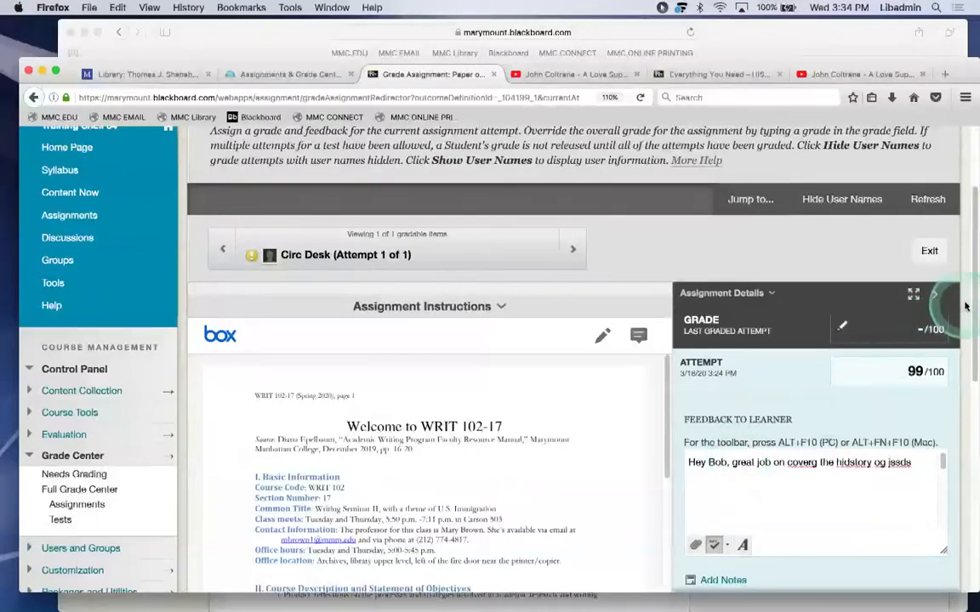
{"action": "scroll", "coordinate": [971, 300], "scroll_direction": "down", "scroll_amount": 4}
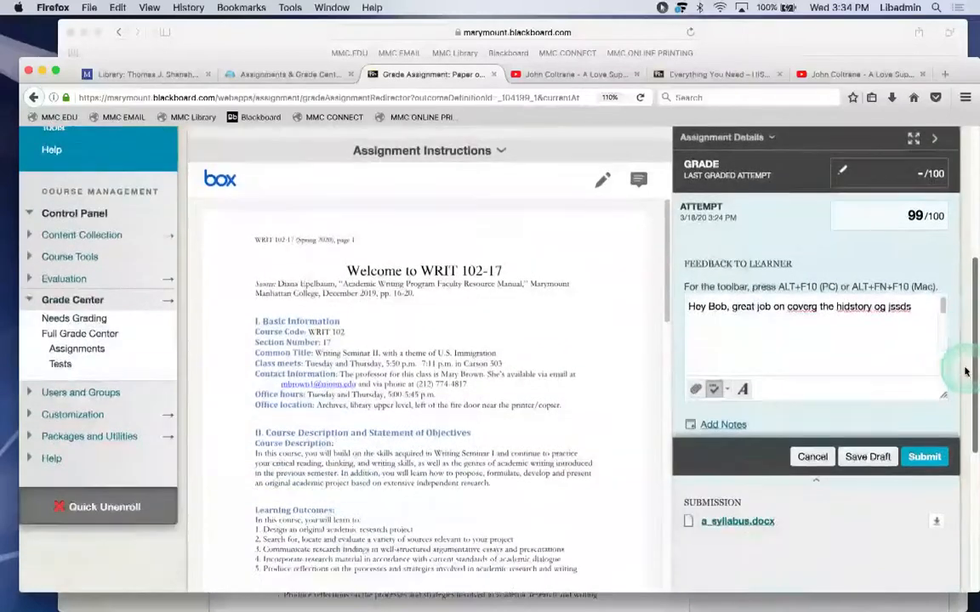
{"action": "left_click", "coordinate": [925, 456]}
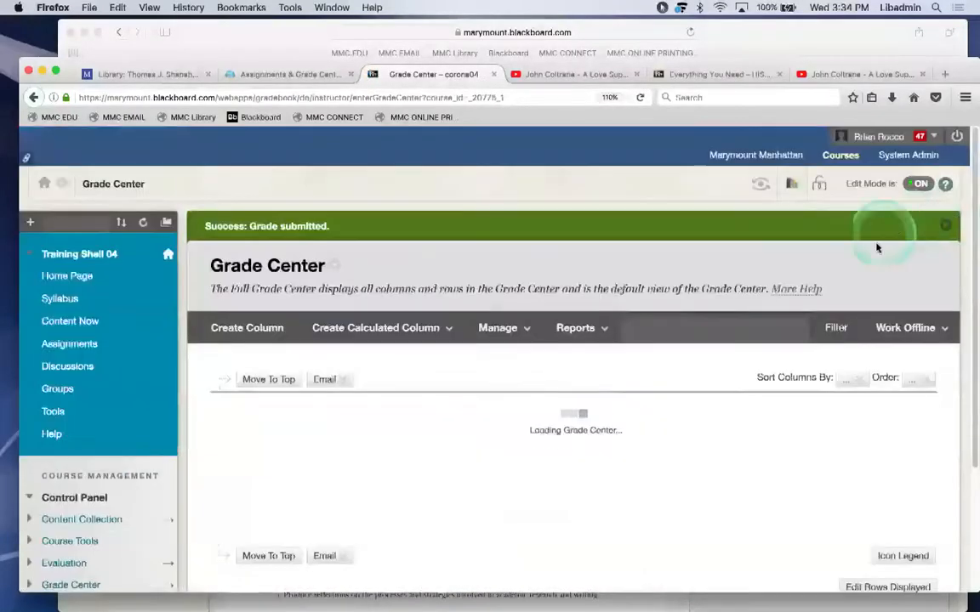
{"action": "left_click", "coordinate": [846, 461]}
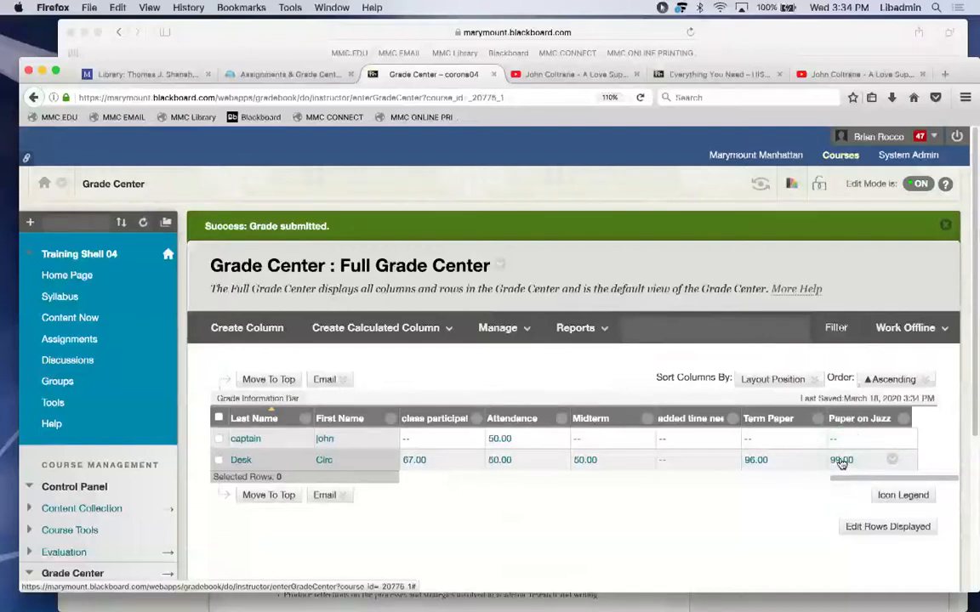
{"action": "mouse_move", "coordinate": [647, 598]}
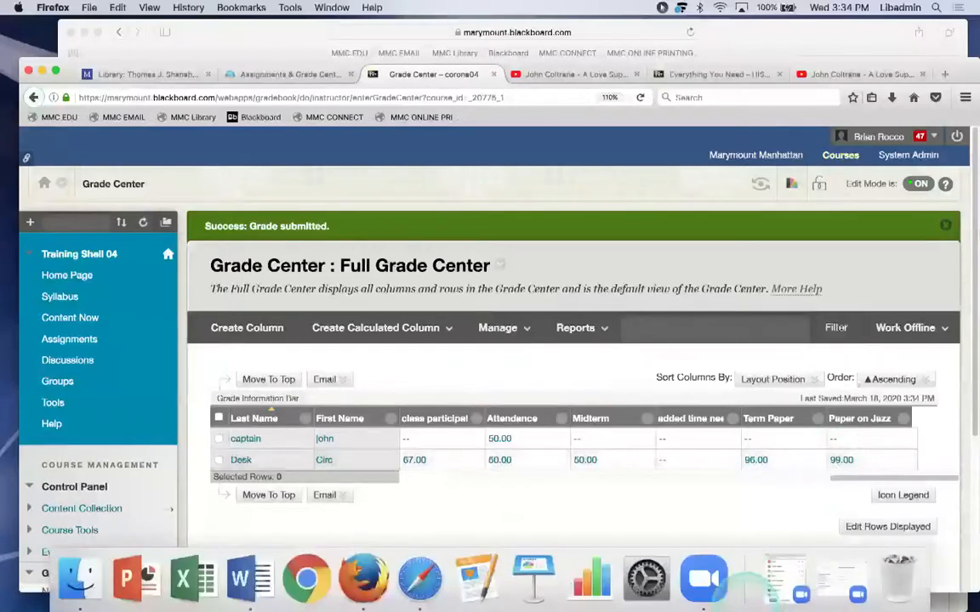
{"action": "left_click", "coordinate": [415, 581]}
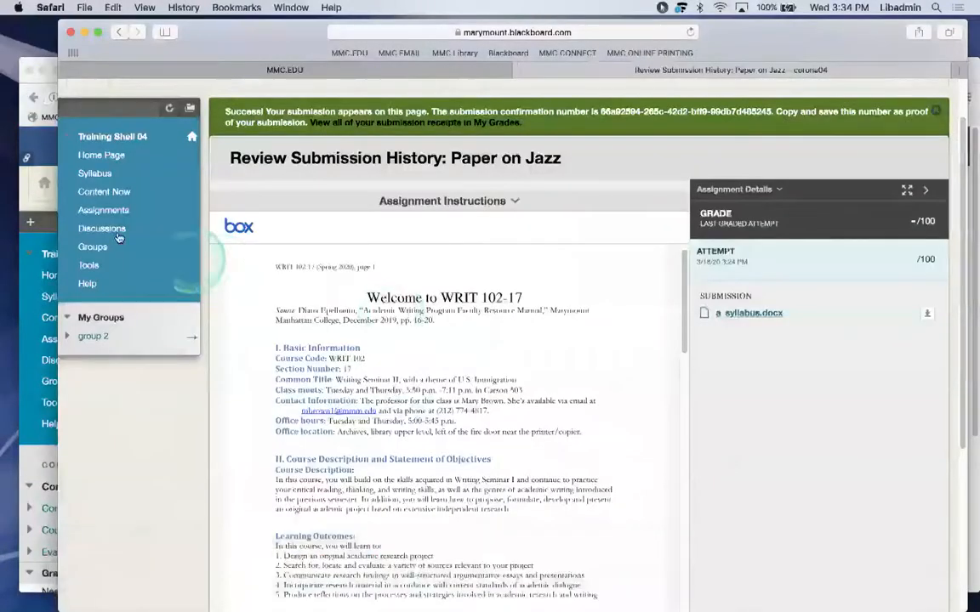
{"action": "left_click", "coordinate": [86, 266]}
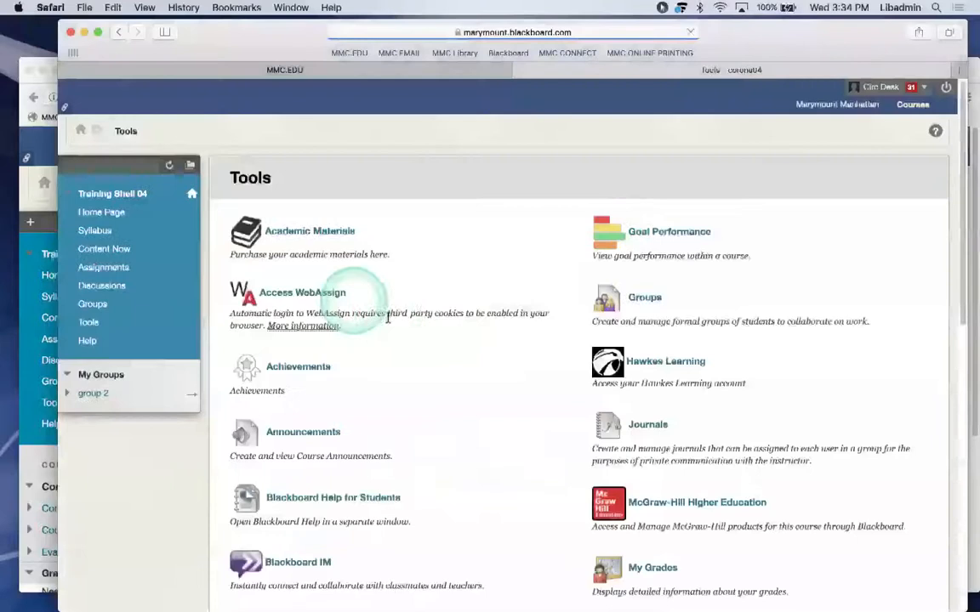
{"action": "scroll", "coordinate": [629, 302], "scroll_direction": "down", "scroll_amount": 5}
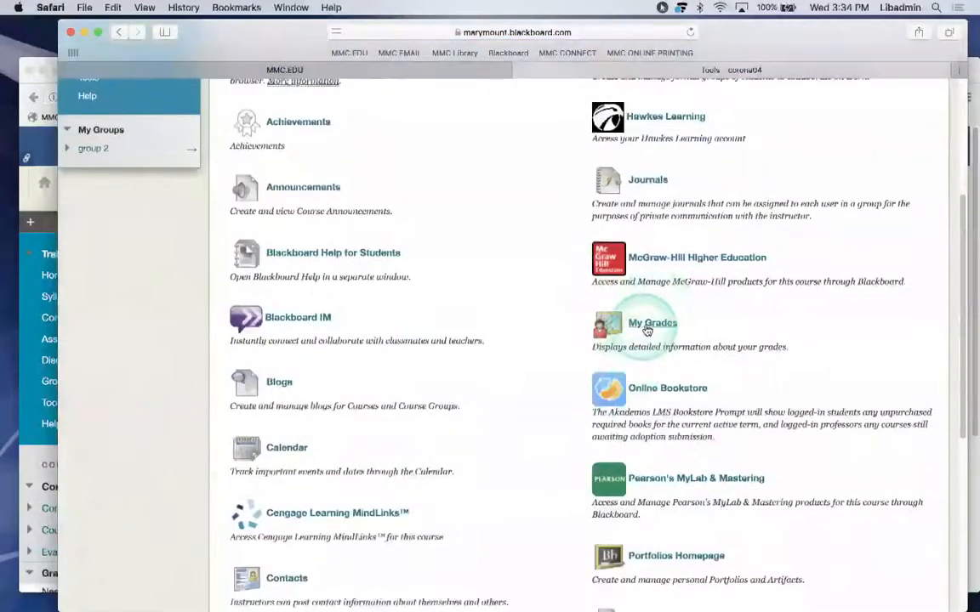
{"action": "left_click", "coordinate": [649, 325]}
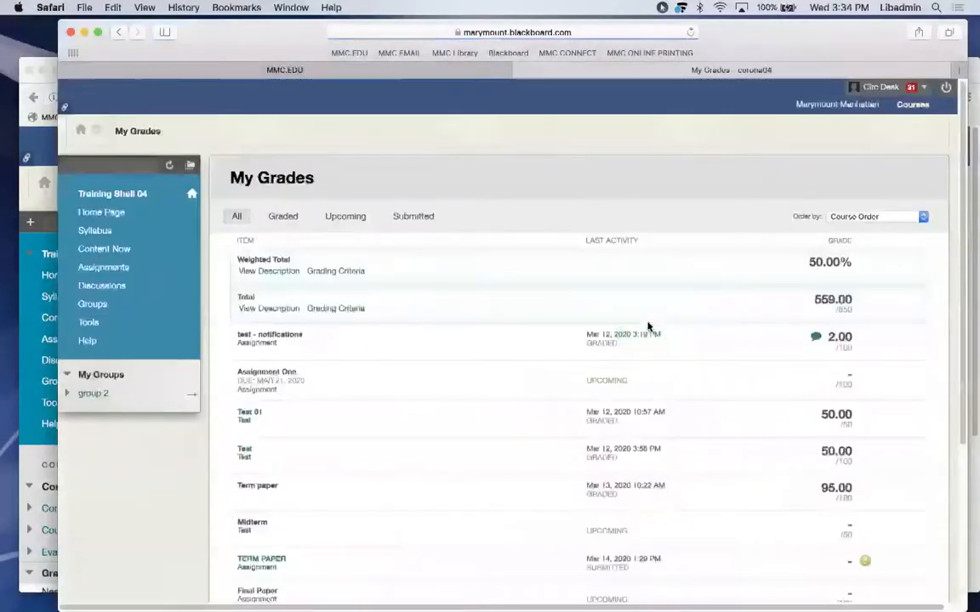
{"action": "scroll", "coordinate": [647, 323], "scroll_direction": "down", "scroll_amount": 5}
{"action": "left_click", "coordinate": [377, 557]}
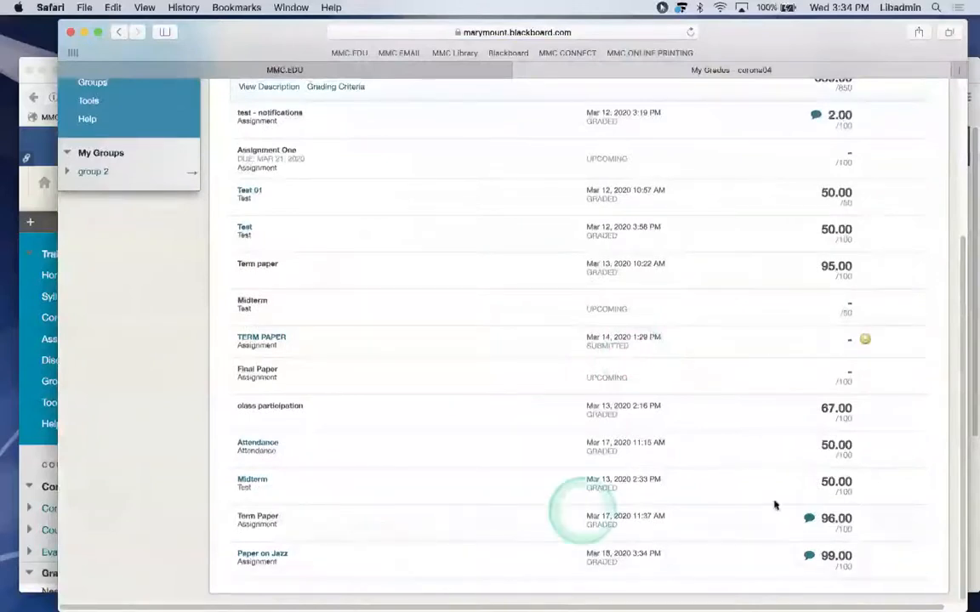
{"action": "left_click", "coordinate": [808, 559]}
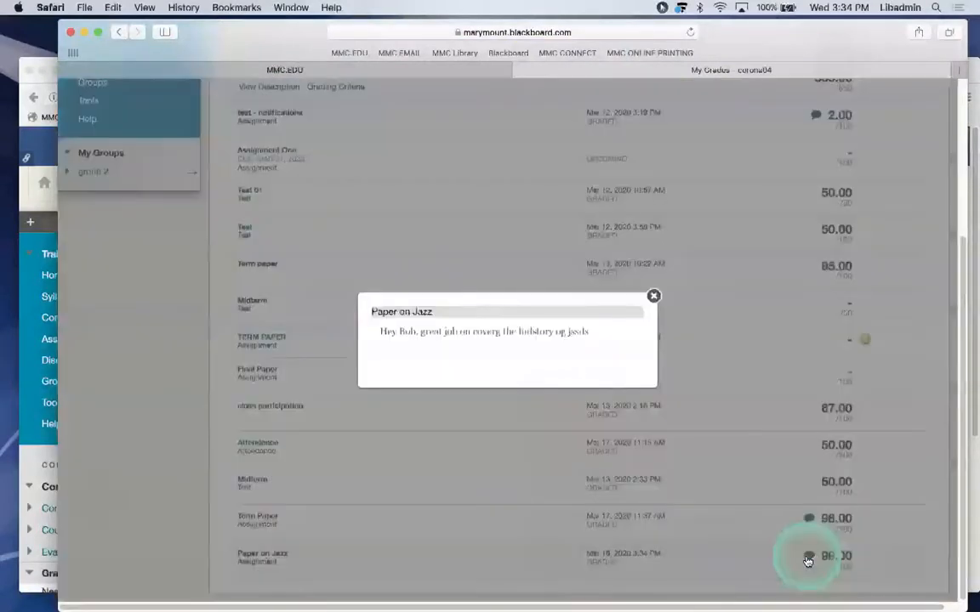
{"action": "left_click", "coordinate": [653, 295]}
{"action": "left_click", "coordinate": [84, 37]}
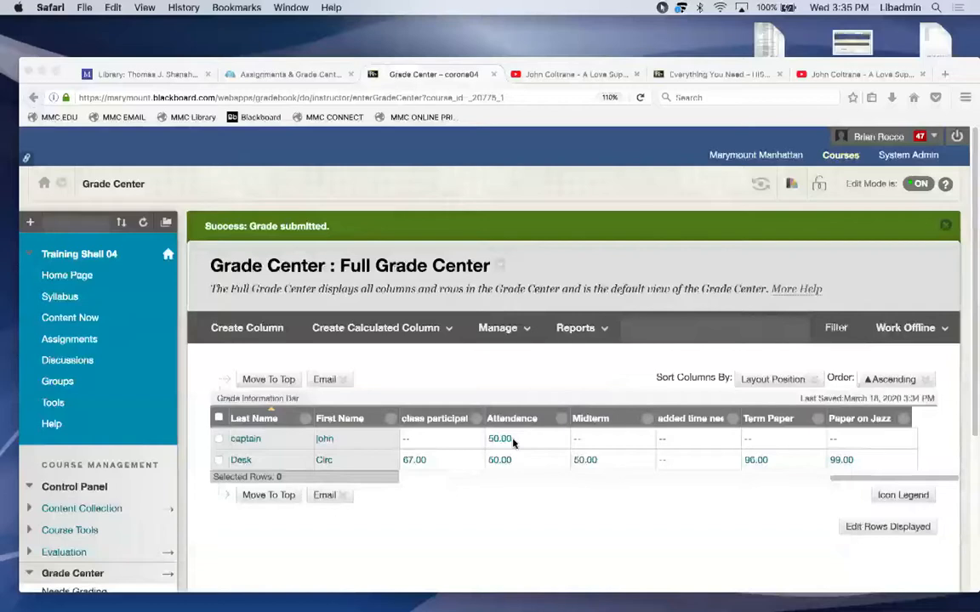
{"action": "left_click", "coordinate": [256, 74]}
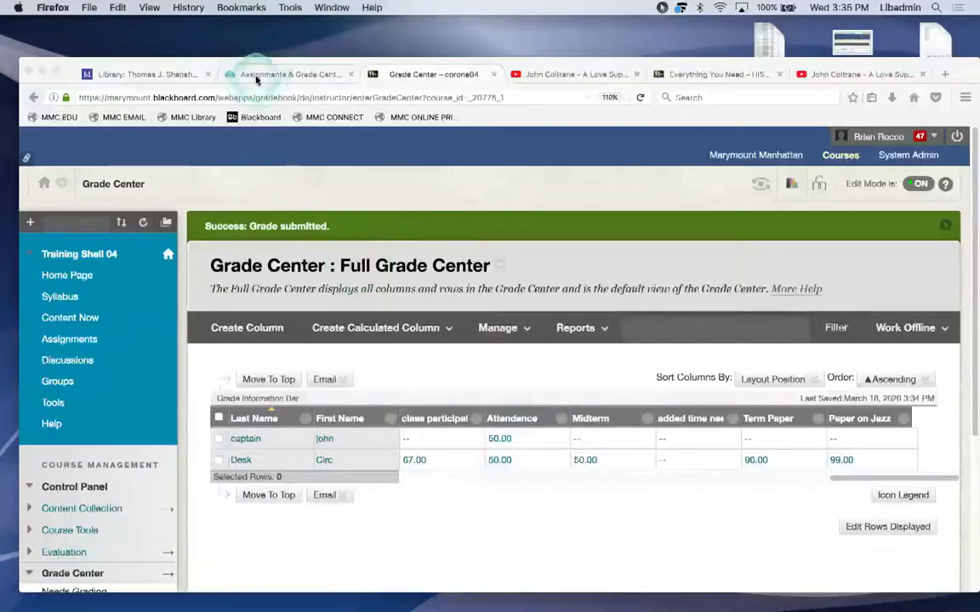
{"action": "scroll", "coordinate": [425, 238], "scroll_direction": "up", "scroll_amount": 3}
{"action": "scroll", "coordinate": [426, 245], "scroll_direction": "down", "scroll_amount": 4}
{"action": "scroll", "coordinate": [426, 246], "scroll_direction": "down", "scroll_amount": 10}
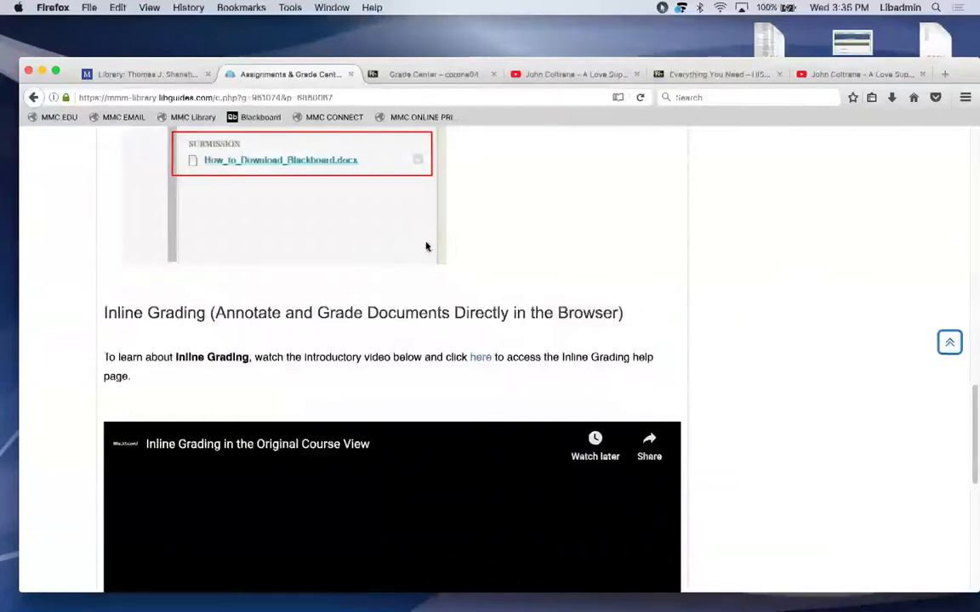
{"action": "left_click", "coordinate": [703, 414]}
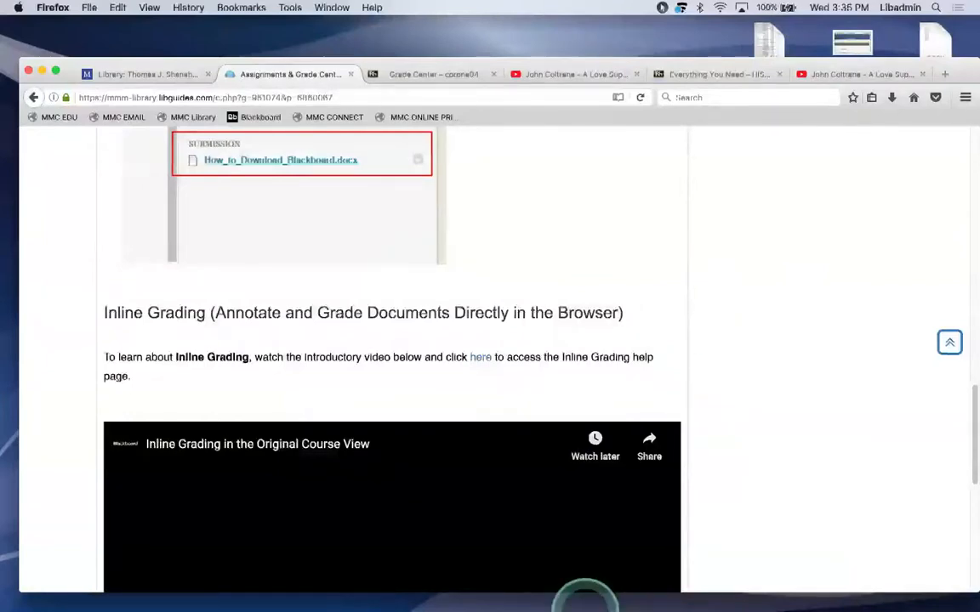
{"action": "mouse_move", "coordinate": [421, 578]}
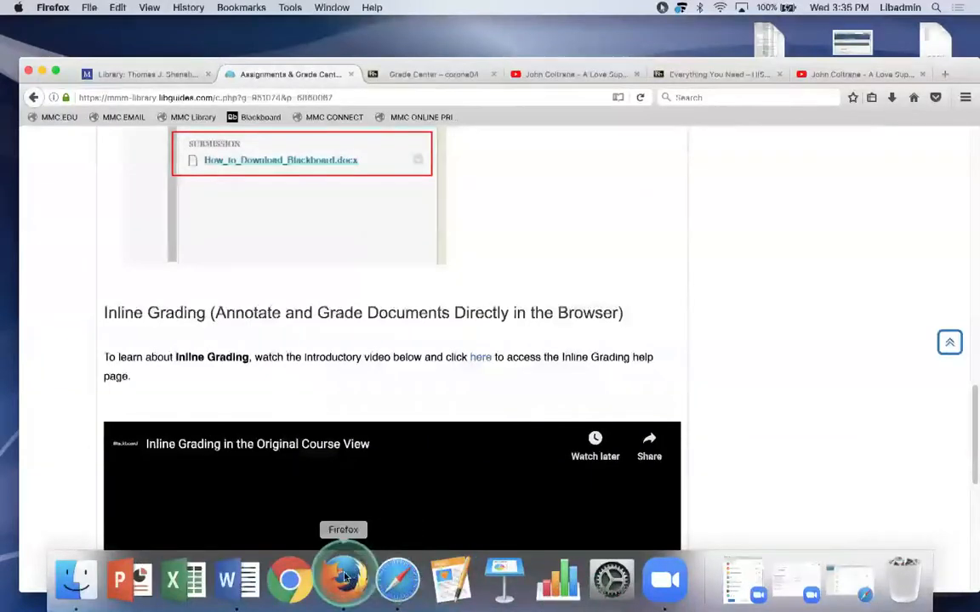
{"action": "left_click", "coordinate": [391, 580]}
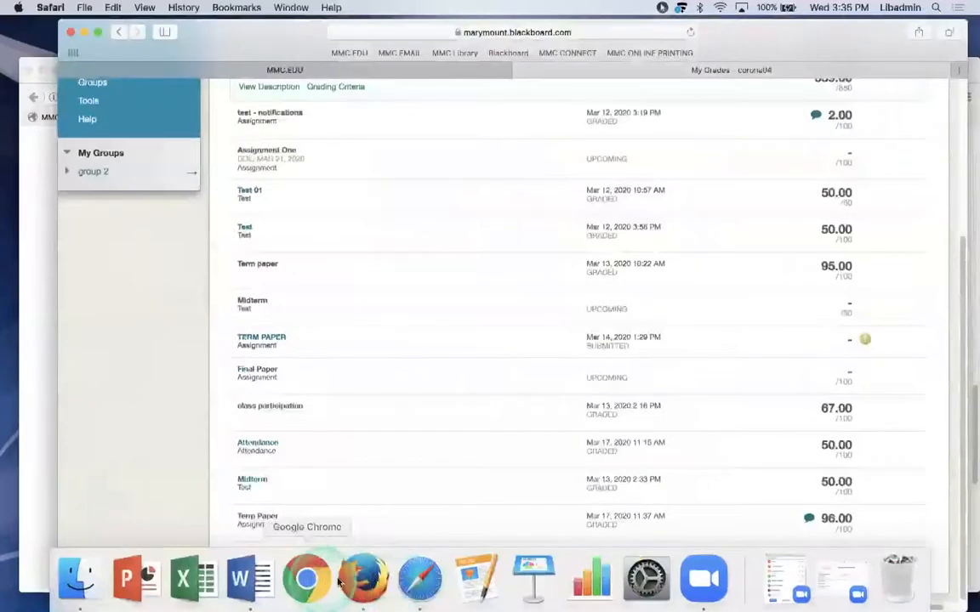
{"action": "left_click", "coordinate": [355, 579]}
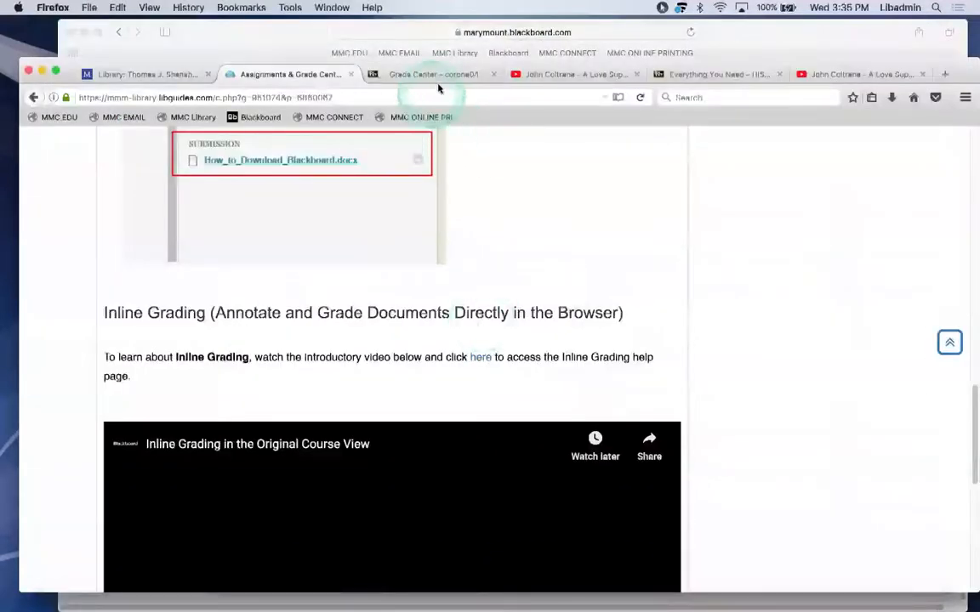
{"action": "left_click", "coordinate": [434, 75]}
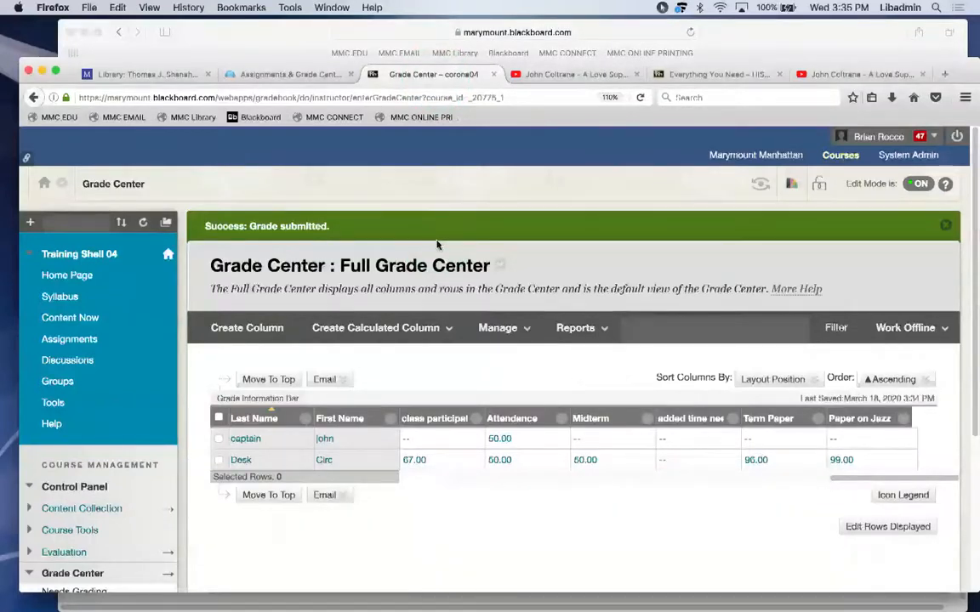
Go from Assignments to the Full Grade Center and open TERM PAPER attempt 3/14/20.
{"action": "left_click", "coordinate": [63, 349]}
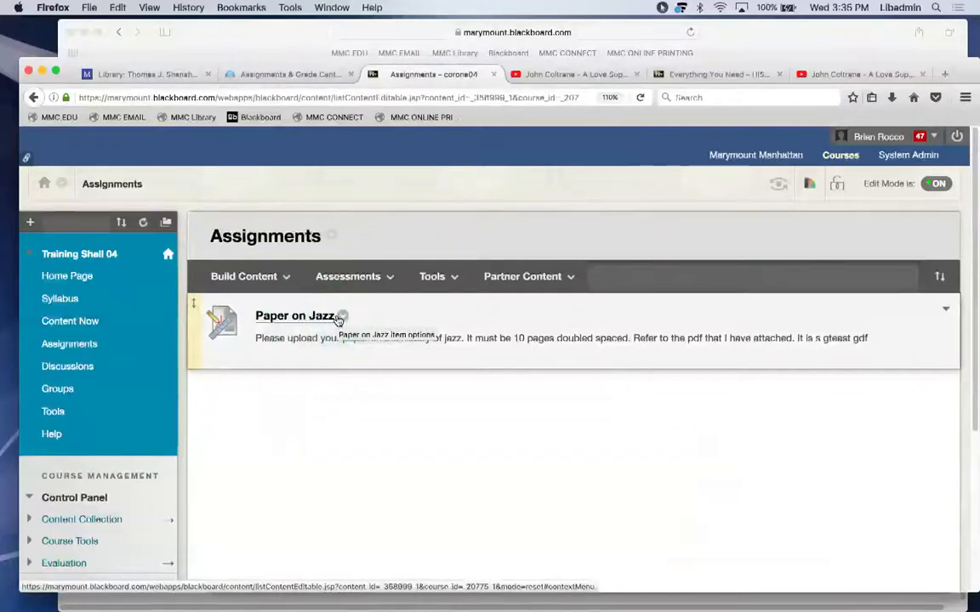
{"action": "left_click", "coordinate": [335, 386]}
{"action": "scroll", "coordinate": [335, 386], "scroll_direction": "down", "scroll_amount": 2}
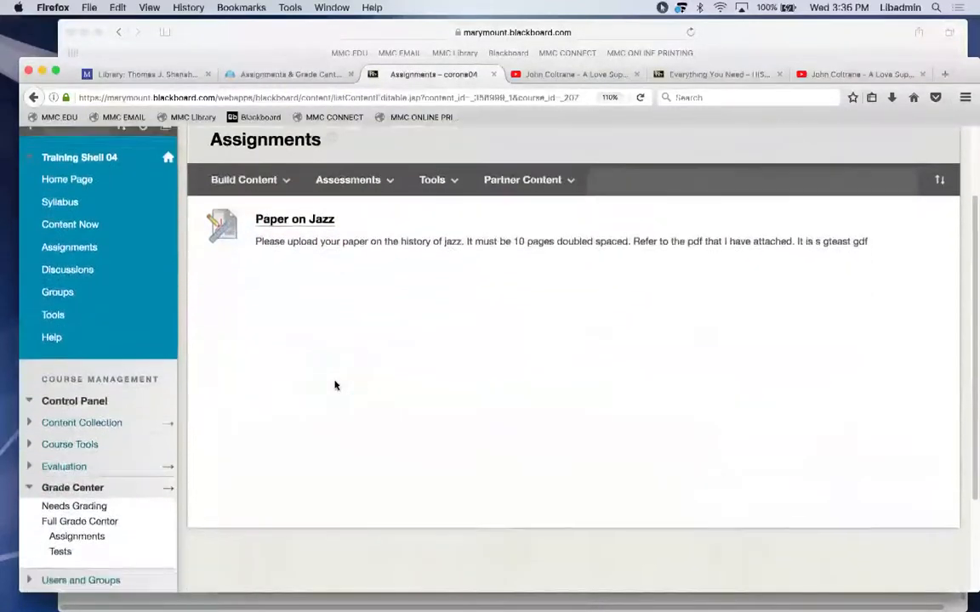
{"action": "left_click", "coordinate": [99, 525]}
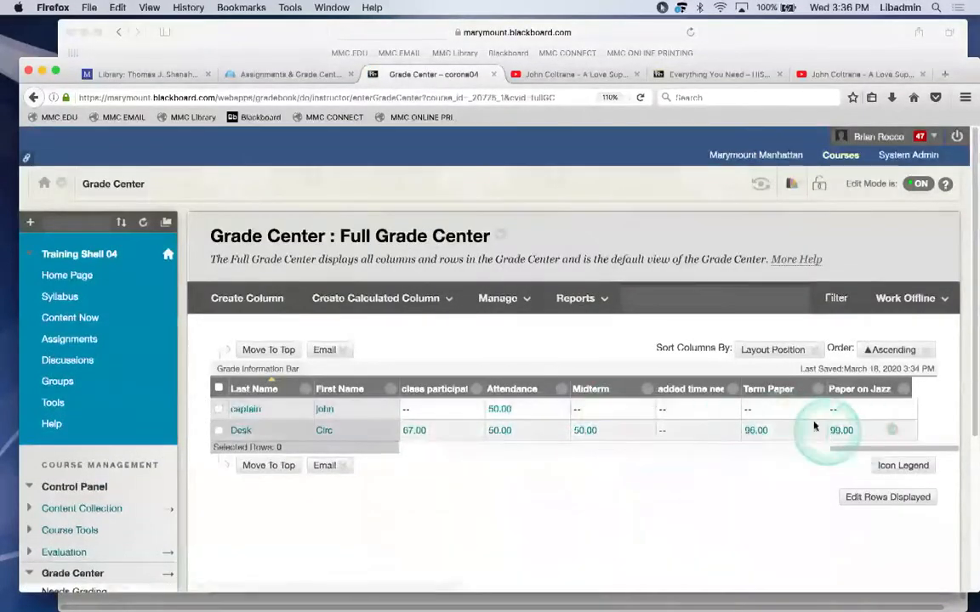
{"action": "left_click_drag", "start_coordinate": [850, 448], "coordinate": [699, 455]}
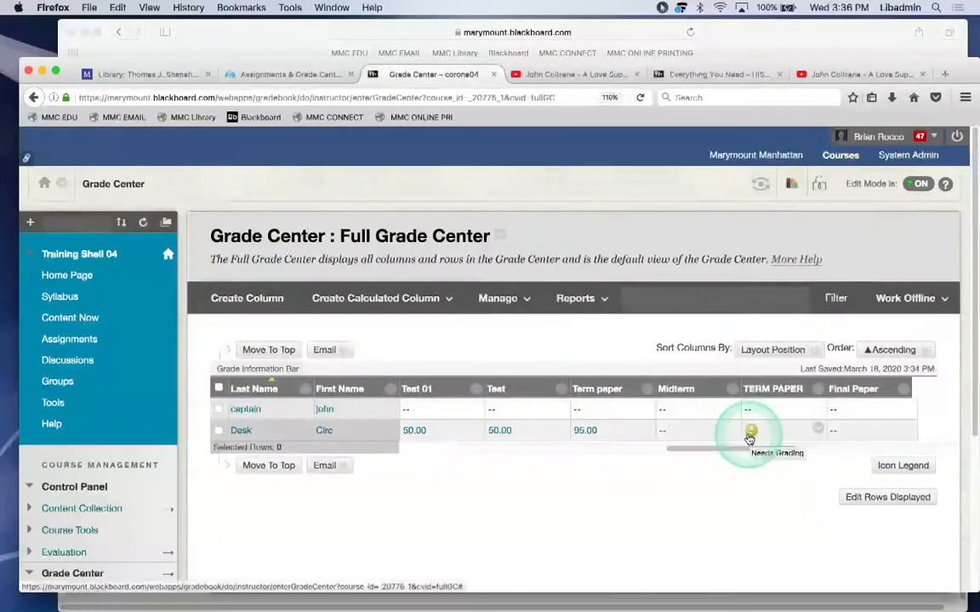
{"action": "left_click", "coordinate": [818, 429]}
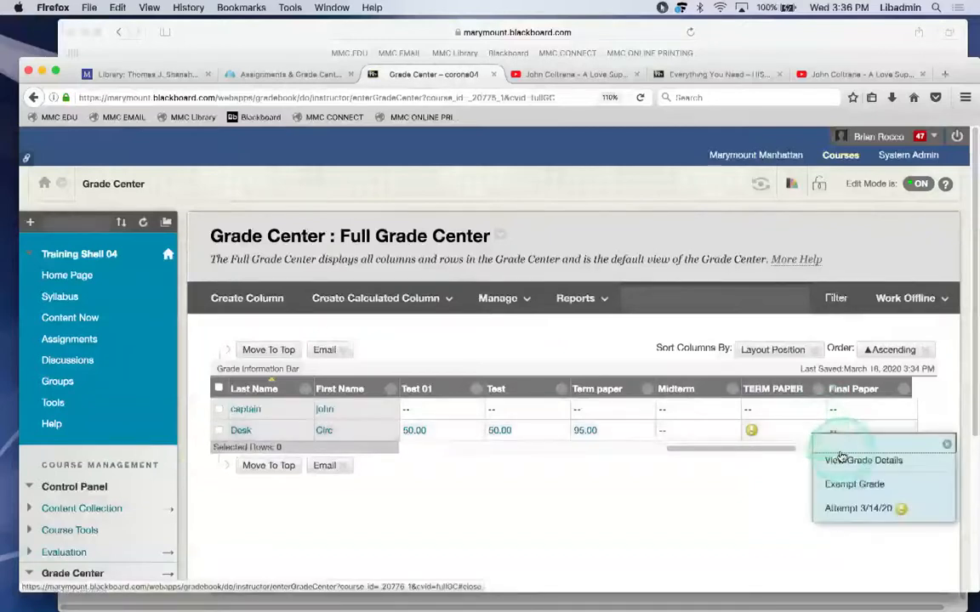
{"action": "left_click", "coordinate": [834, 507]}
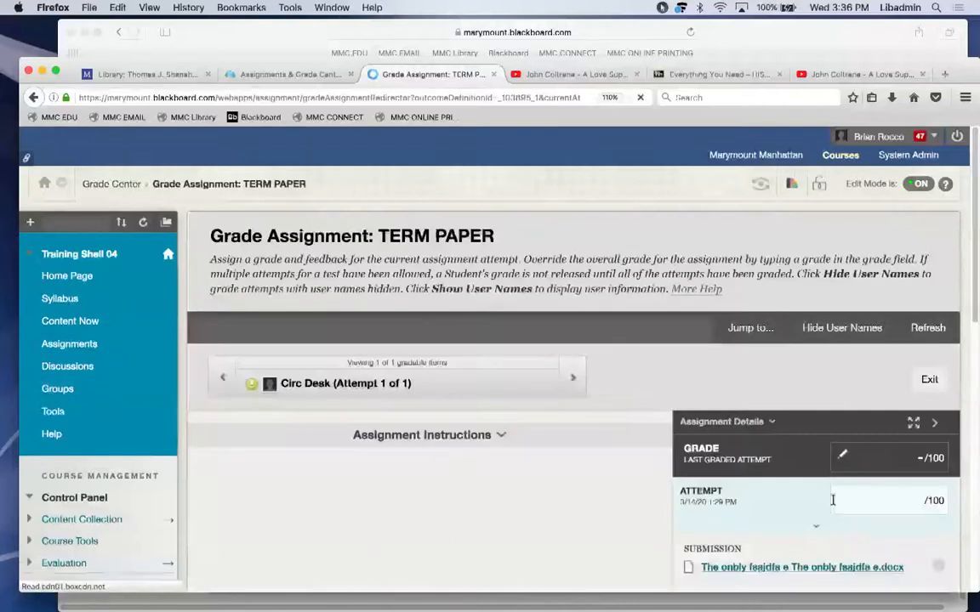
Enter 55 as the TERM PAPER grade, add a short feedback comment, and submit.
{"action": "scroll", "coordinate": [930, 323], "scroll_direction": "down", "scroll_amount": 5}
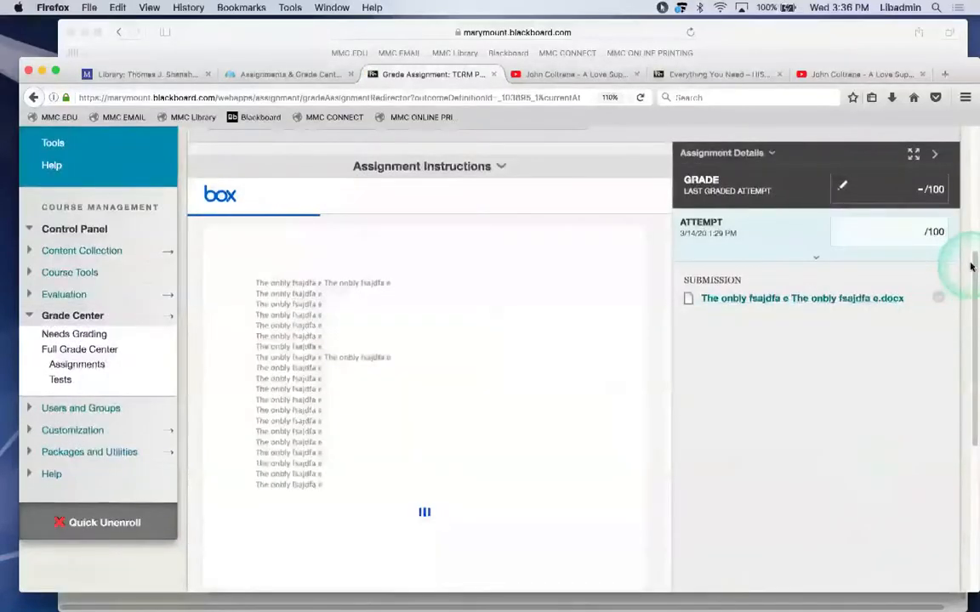
{"action": "scroll", "coordinate": [971, 266], "scroll_direction": "up", "scroll_amount": 1}
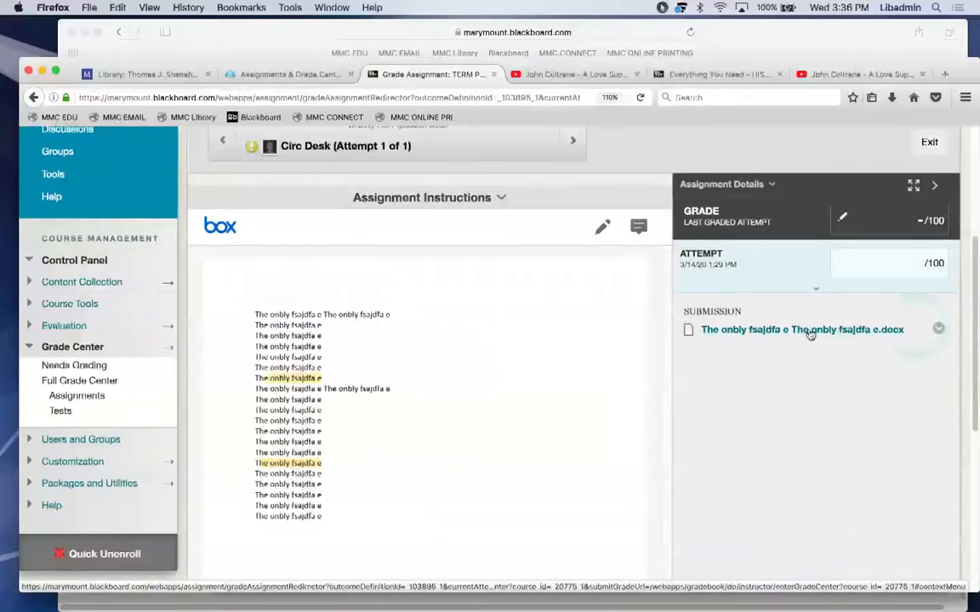
{"action": "left_click", "coordinate": [909, 253]}
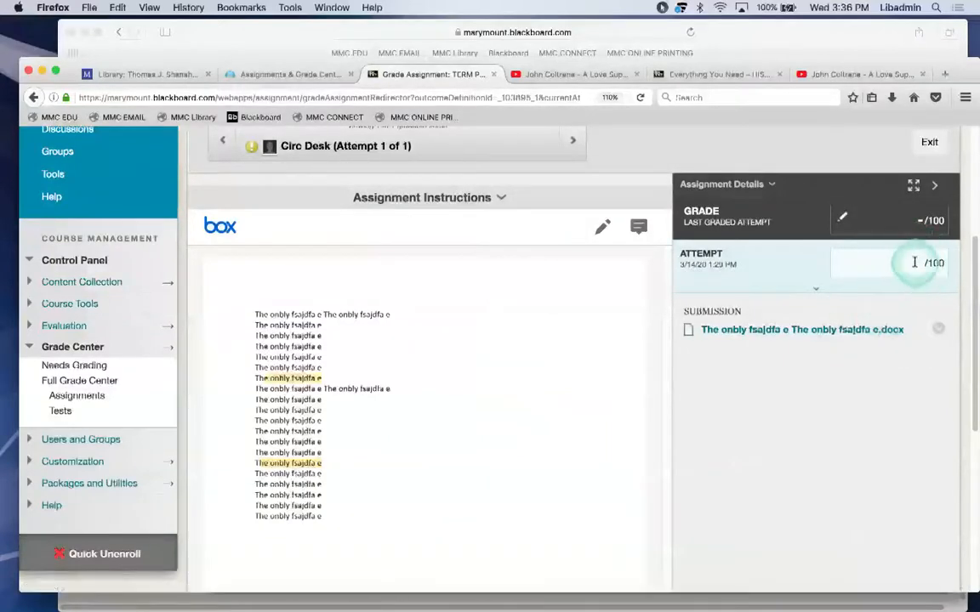
{"action": "type", "text": "55"}
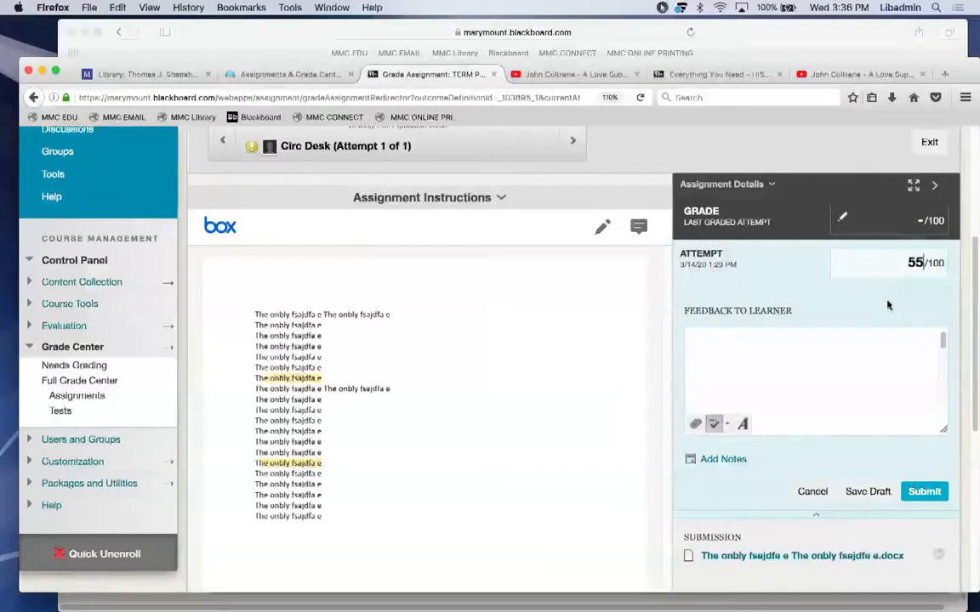
{"action": "left_click", "coordinate": [848, 350]}
{"action": "type", "text": "Bob you"}
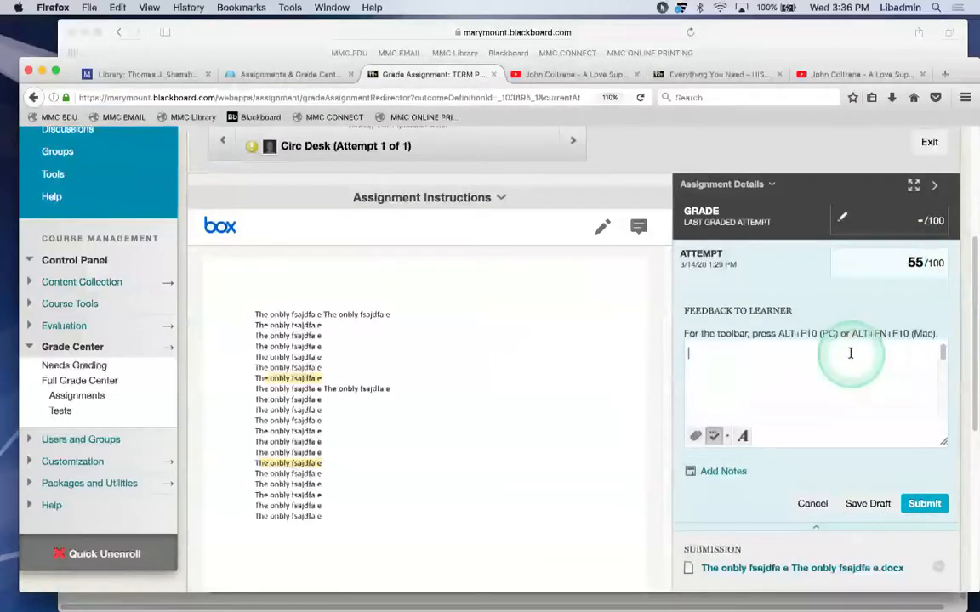
{"action": "type", "text": " ar"}
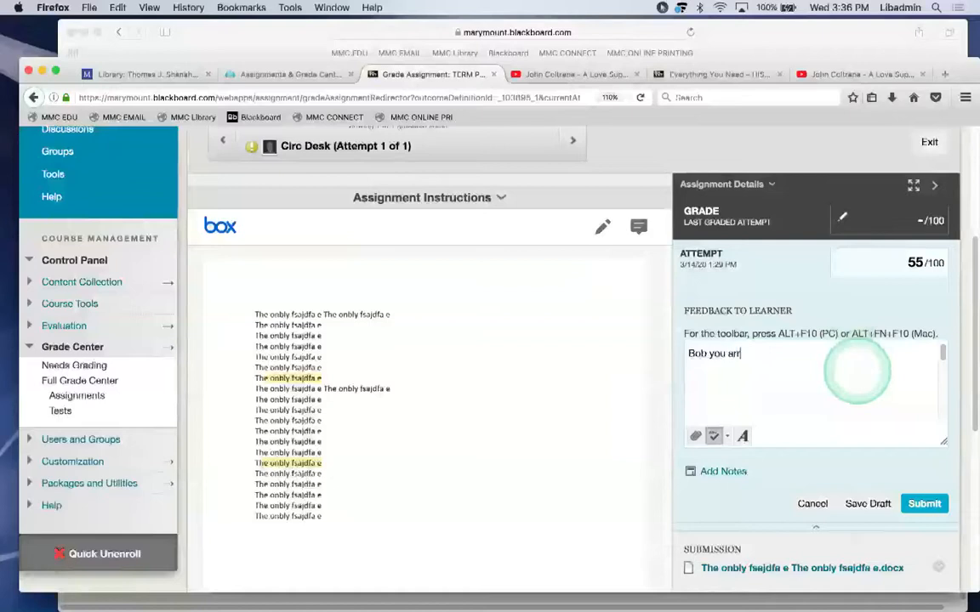
{"action": "type", "text": "e an idiot@ !@"}
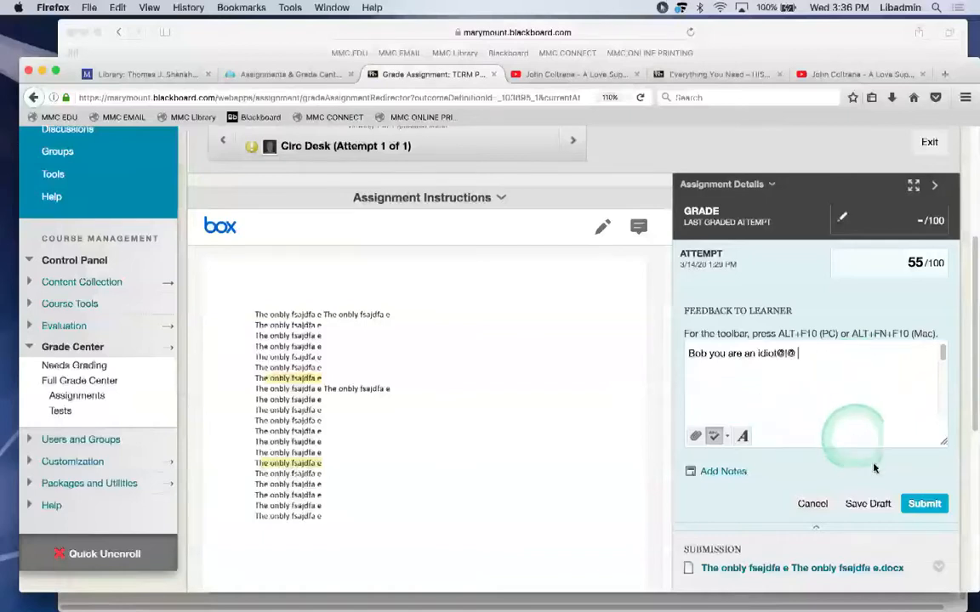
{"action": "left_click", "coordinate": [924, 503]}
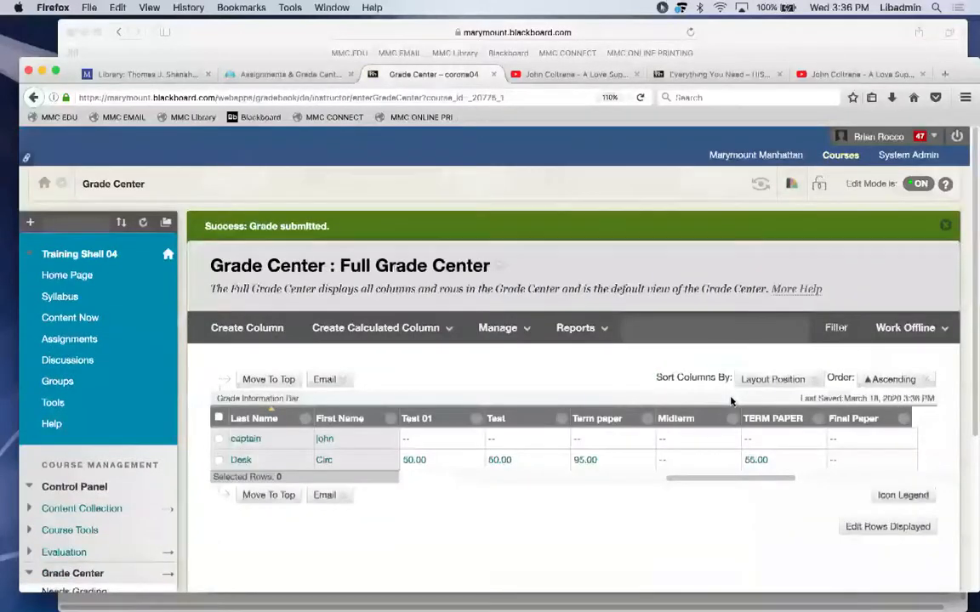
Start a new grade column named 'paer trp,' and cancel it without saving.
{"action": "left_click_drag", "start_coordinate": [693, 477], "coordinate": [882, 481]}
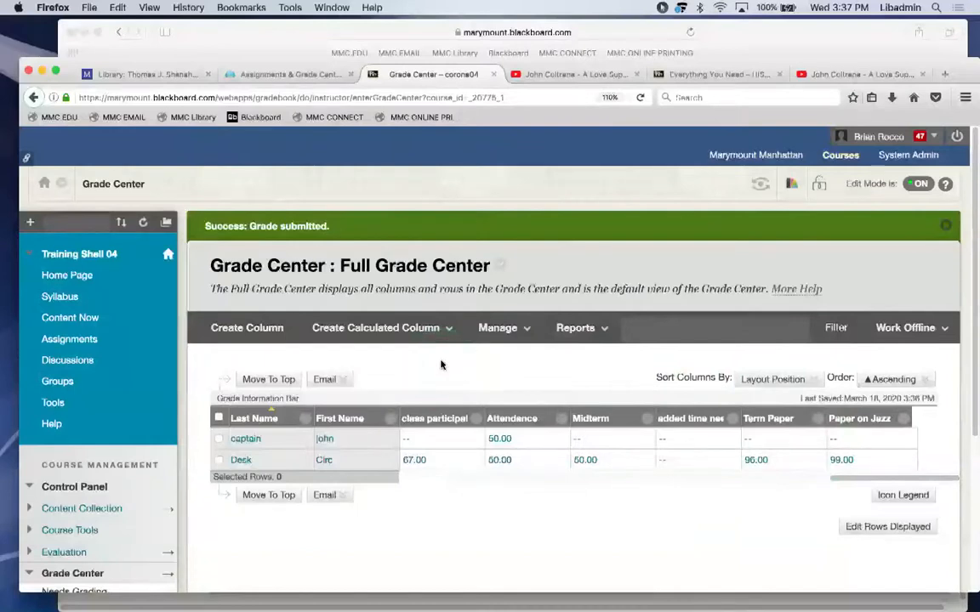
{"action": "left_click", "coordinate": [251, 331]}
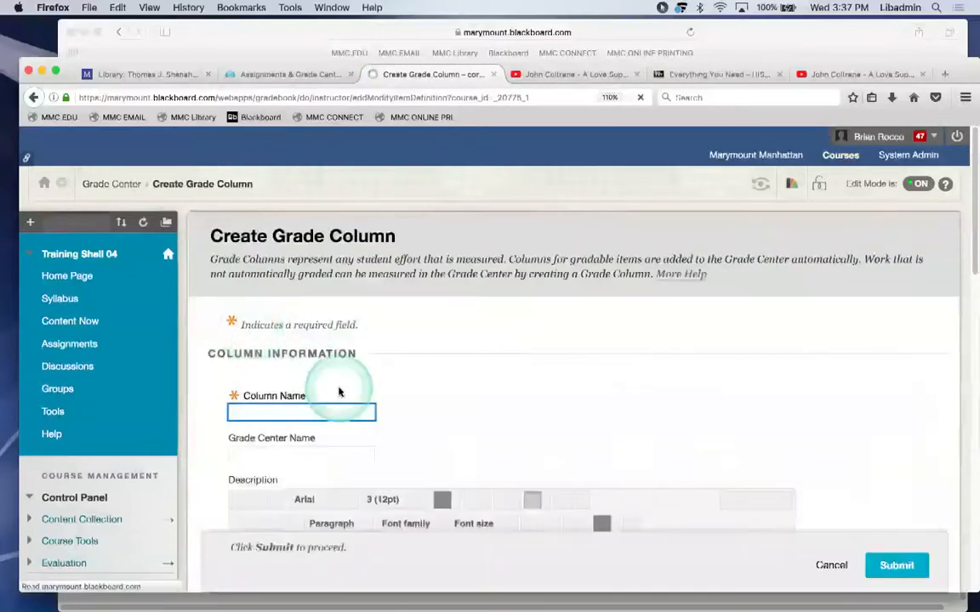
{"action": "type", "text": "paer trp,"}
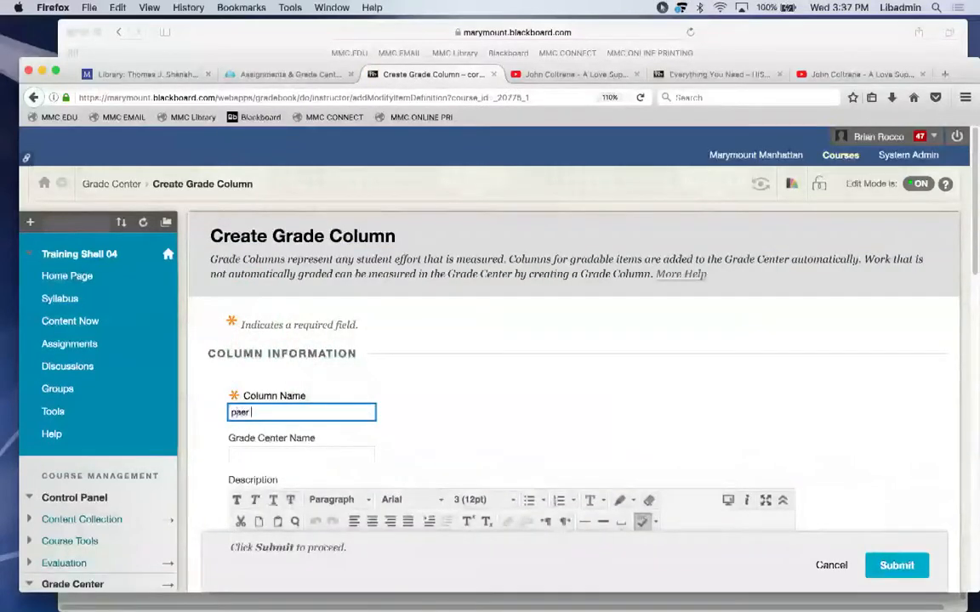
{"action": "left_click", "coordinate": [825, 565]}
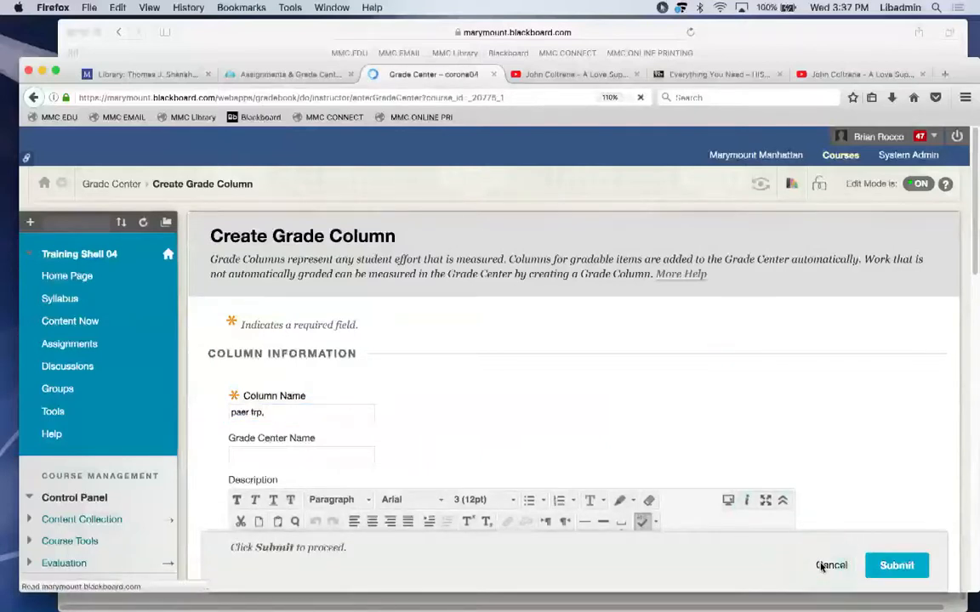
{"action": "left_click", "coordinate": [797, 353]}
{"action": "left_click", "coordinate": [844, 423]}
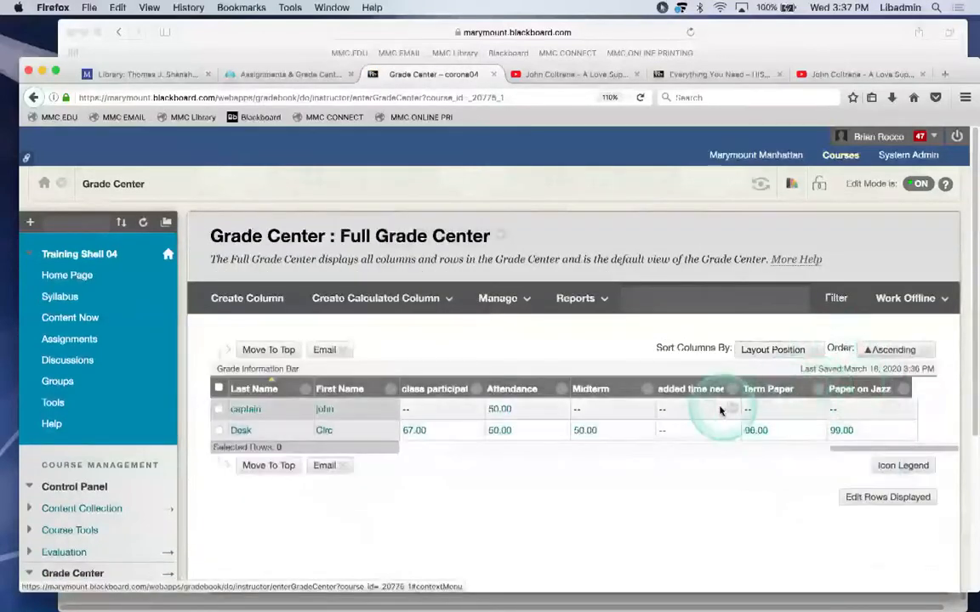
Enter 67 in the second student's added-time cell and confirm saving it.
{"action": "left_click", "coordinate": [669, 435]}
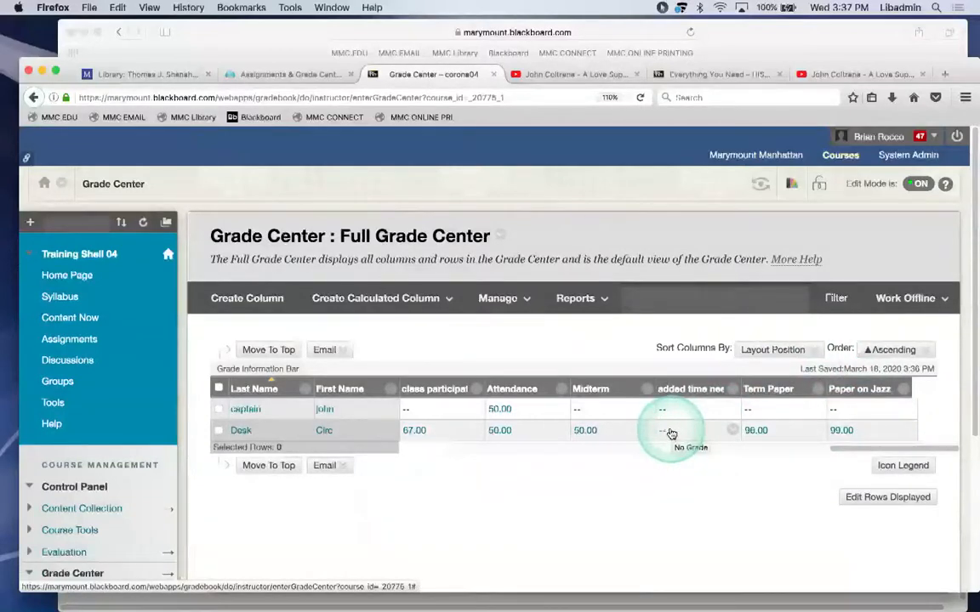
{"action": "left_click", "coordinate": [666, 432]}
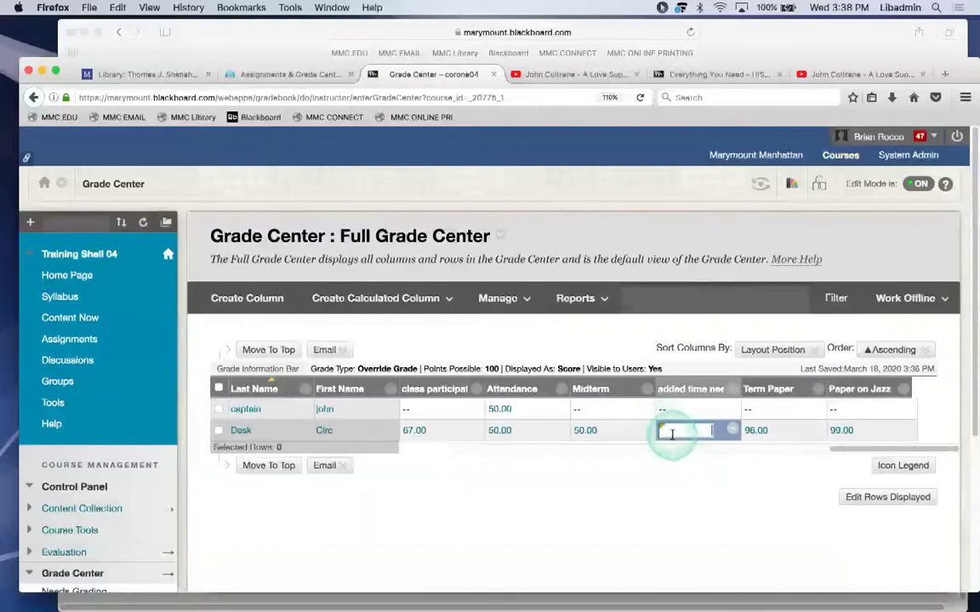
{"action": "type", "text": "67"}
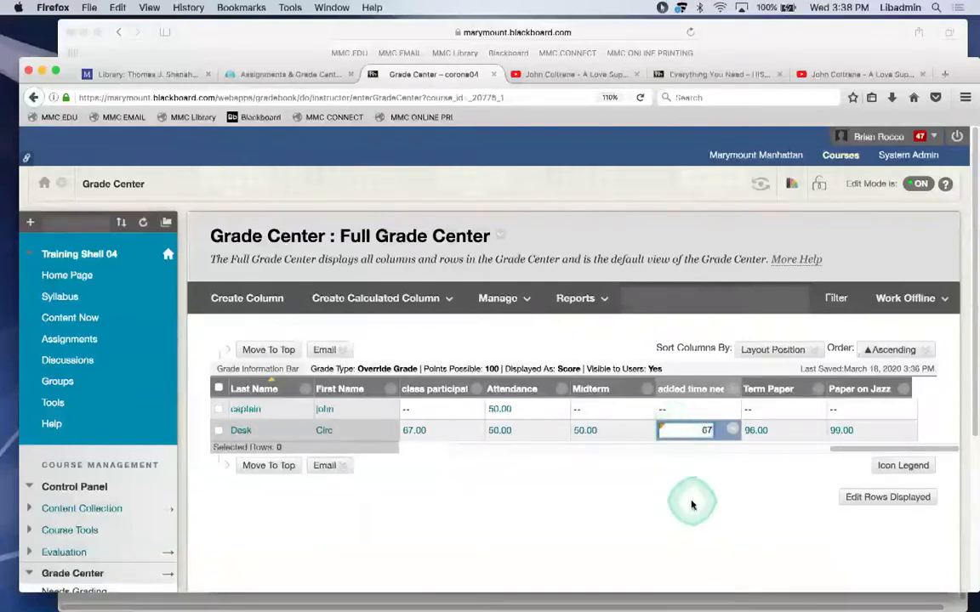
{"action": "left_click", "coordinate": [690, 508]}
{"action": "left_click", "coordinate": [660, 331]}
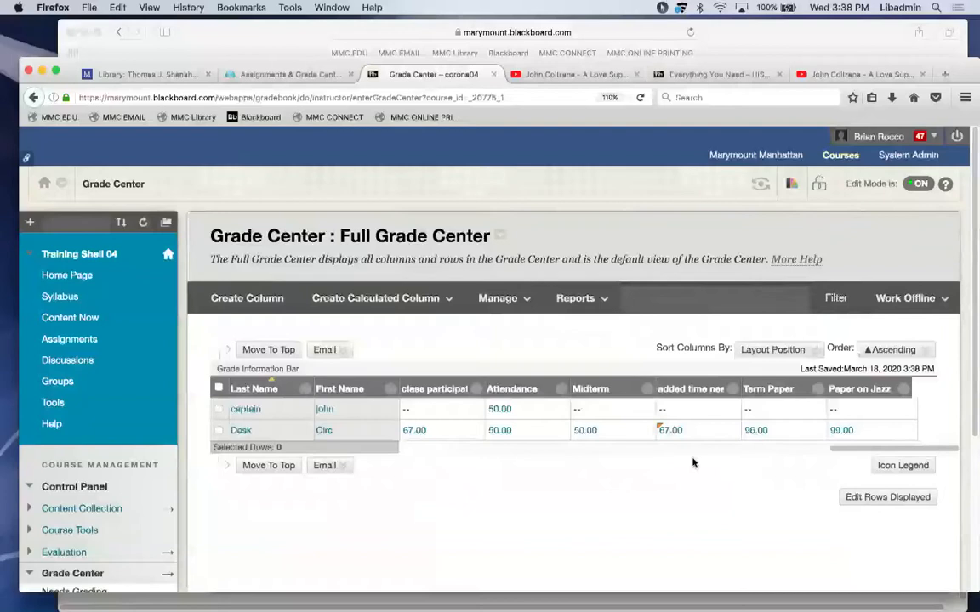
{"action": "left_click_drag", "start_coordinate": [653, 458], "coordinate": [459, 448]}
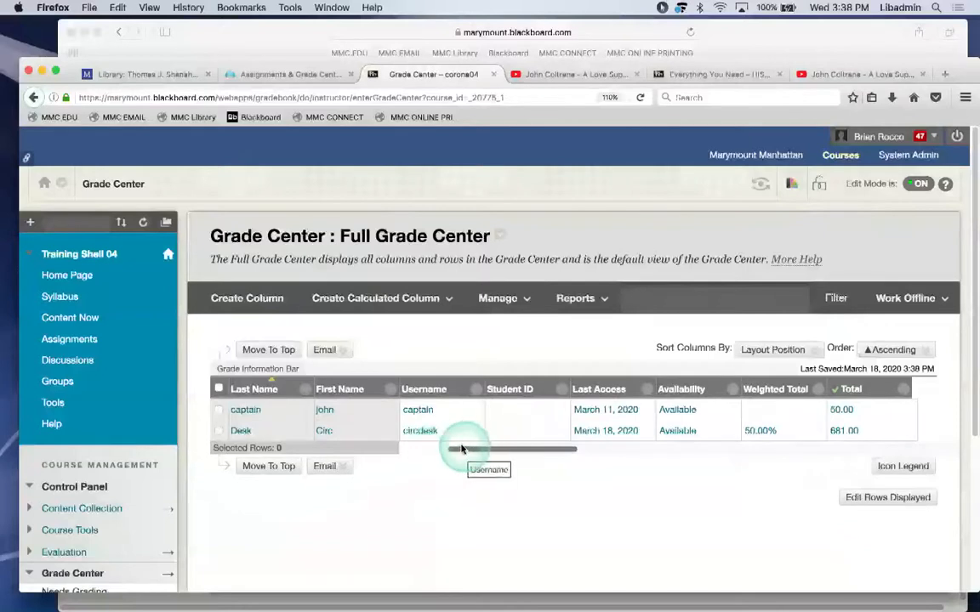
{"action": "left_click", "coordinate": [817, 393]}
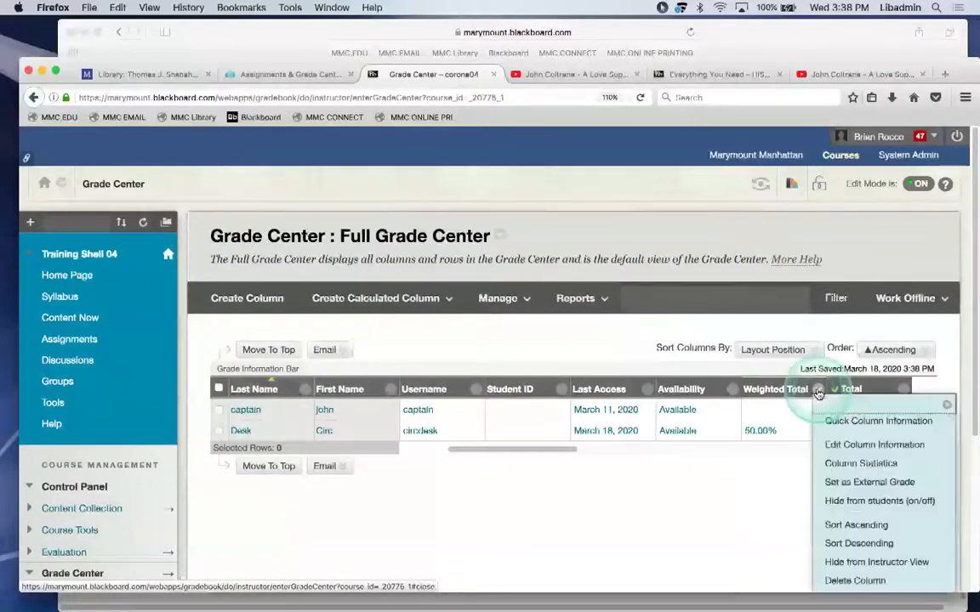
{"action": "left_click", "coordinate": [846, 449]}
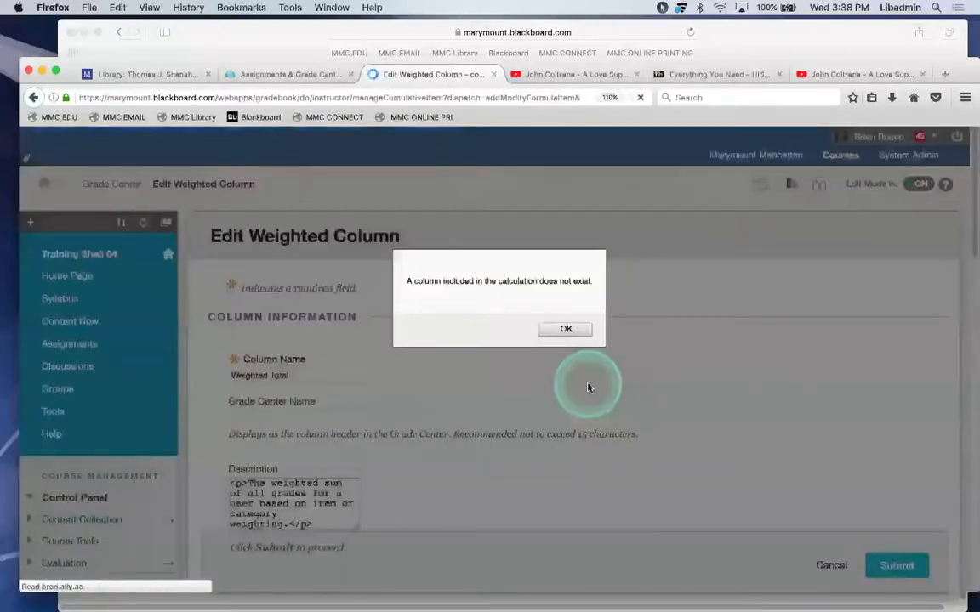
{"action": "left_click", "coordinate": [566, 330]}
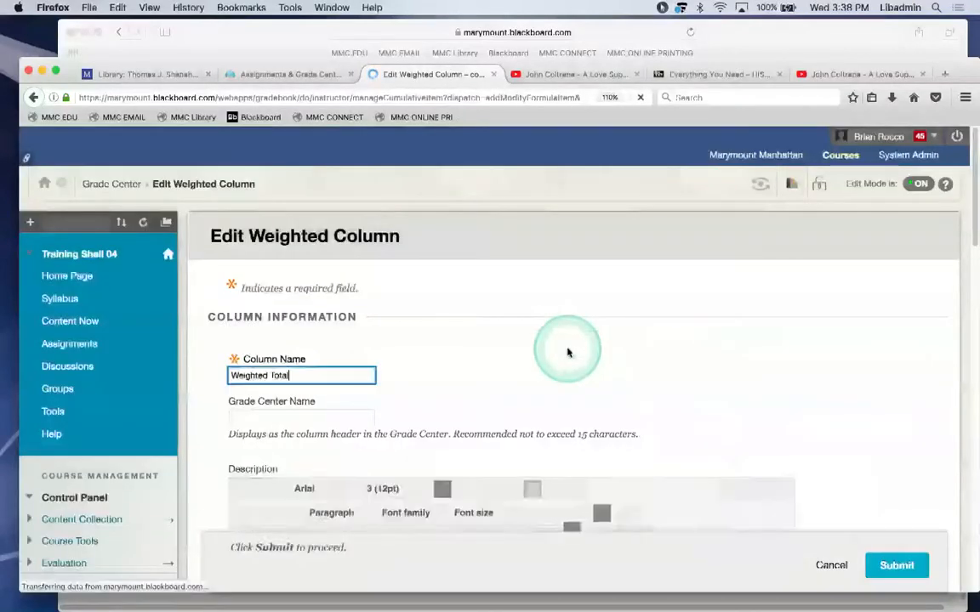
{"action": "scroll", "coordinate": [567, 352], "scroll_direction": "down", "scroll_amount": 5}
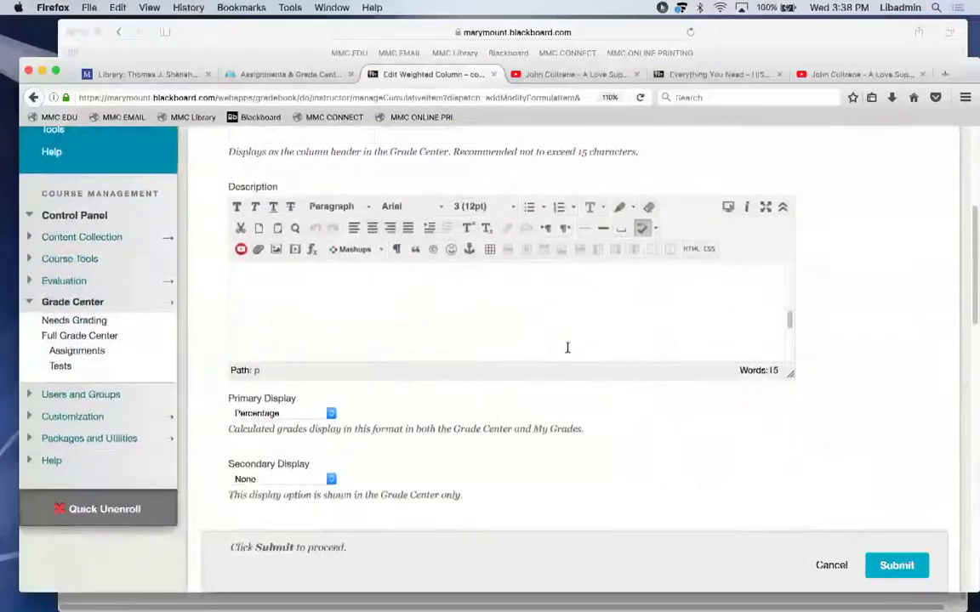
{"action": "left_click", "coordinate": [829, 564]}
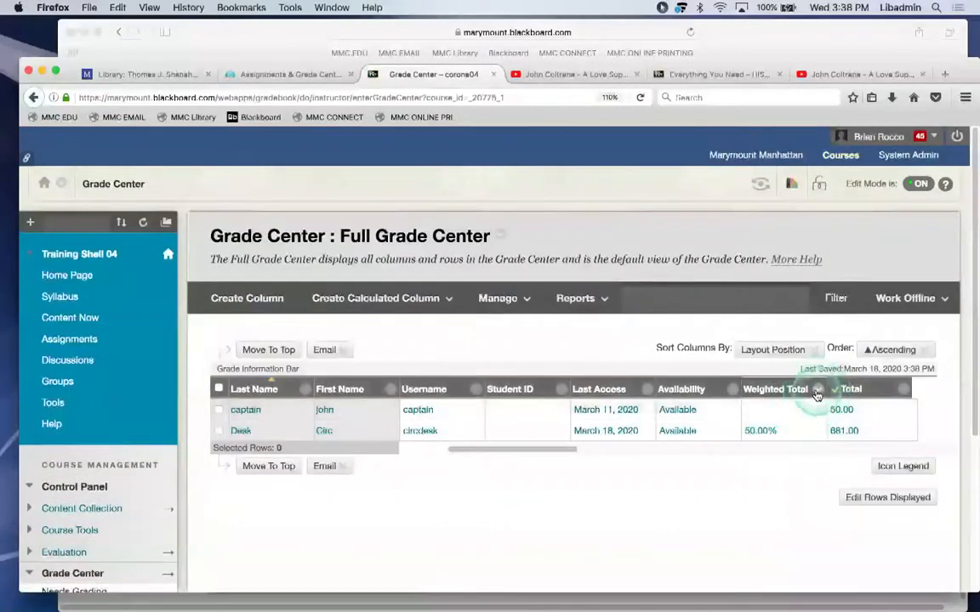
{"action": "left_click", "coordinate": [817, 391]}
{"action": "left_click", "coordinate": [838, 445]}
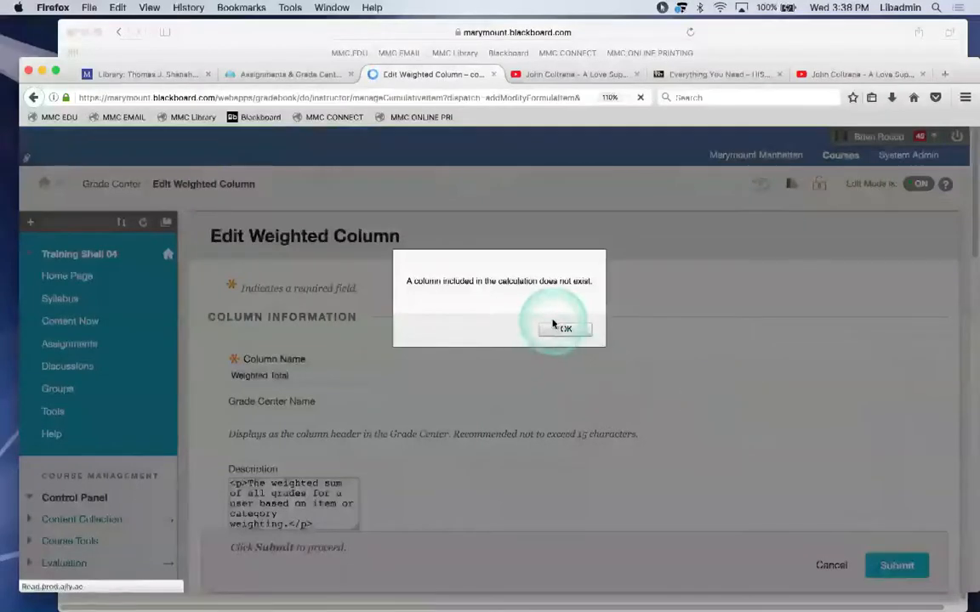
{"action": "left_click", "coordinate": [553, 327]}
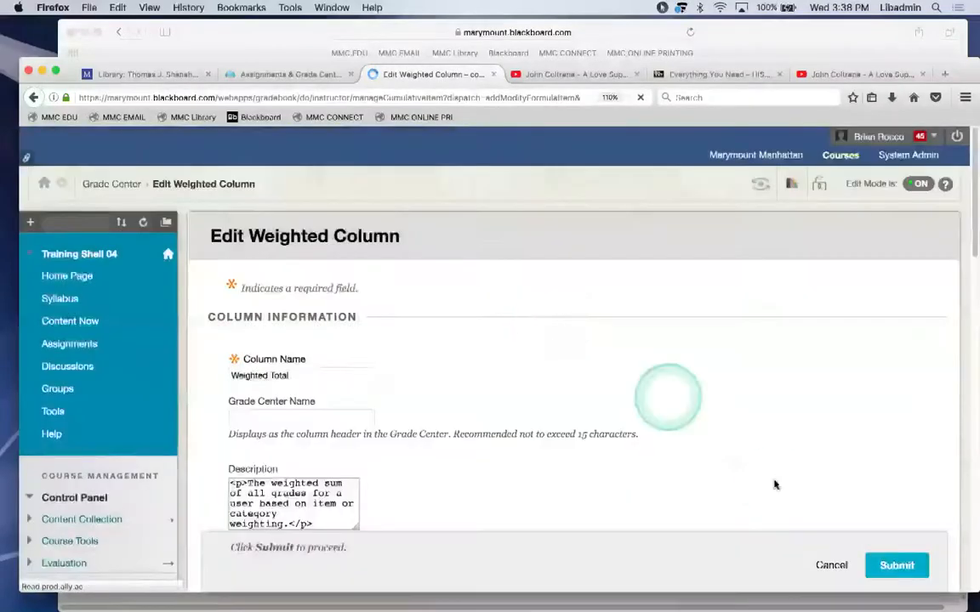
{"action": "left_click", "coordinate": [831, 564]}
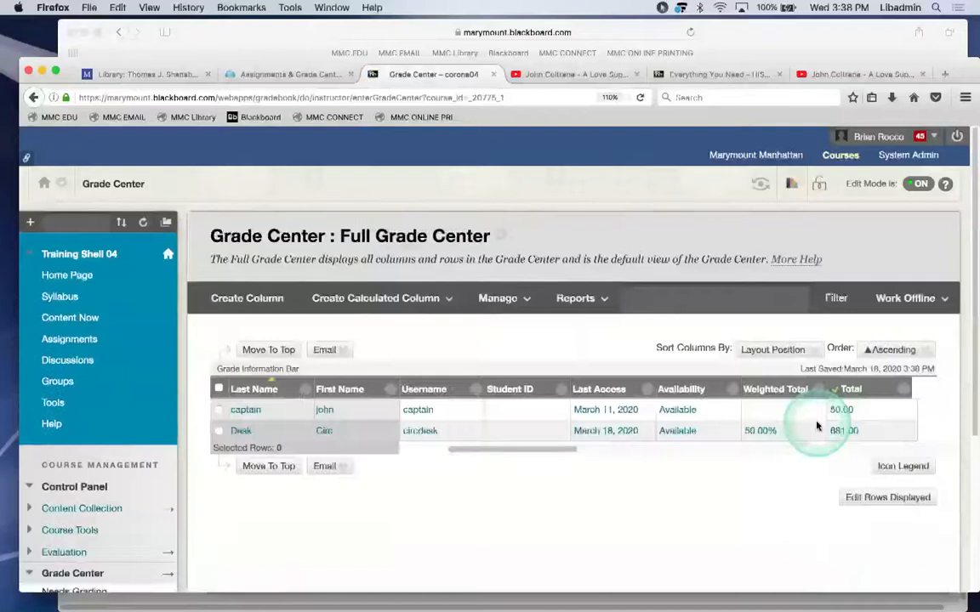
{"action": "left_click_drag", "start_coordinate": [588, 455], "coordinate": [765, 476]}
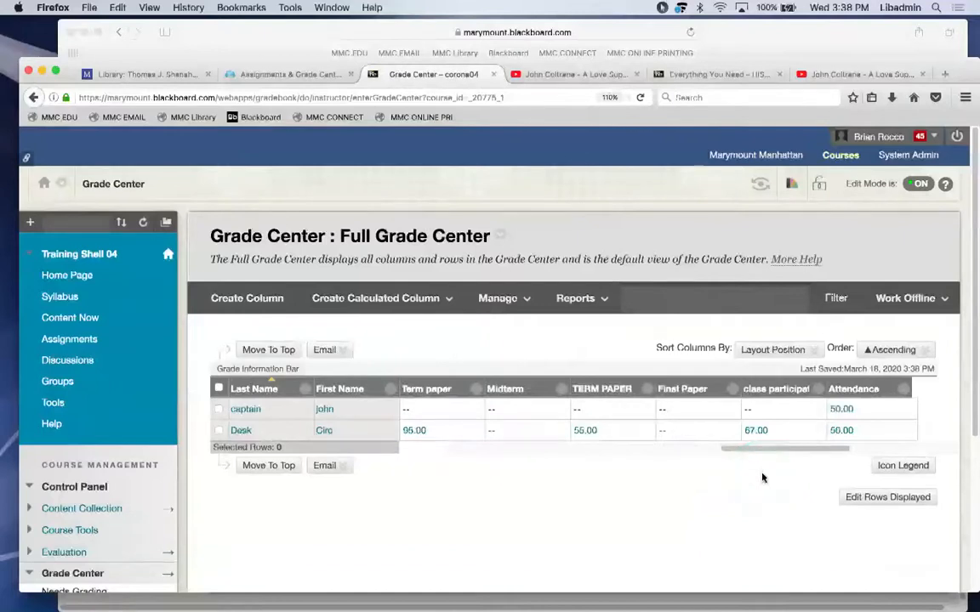
Switch to the Everything You Need course and open its Full Grade Center.
{"action": "left_click", "coordinate": [721, 74]}
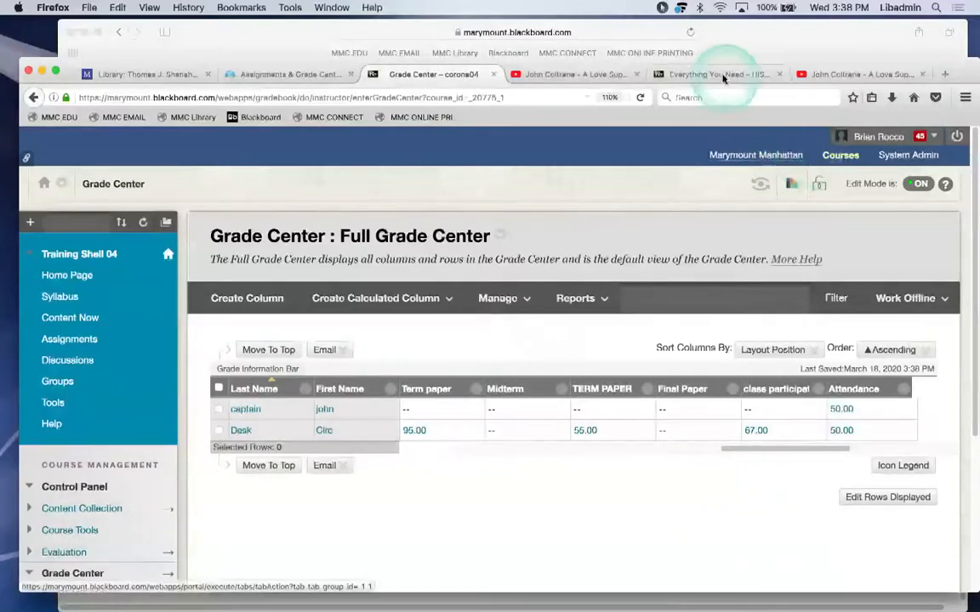
{"action": "left_click", "coordinate": [72, 564]}
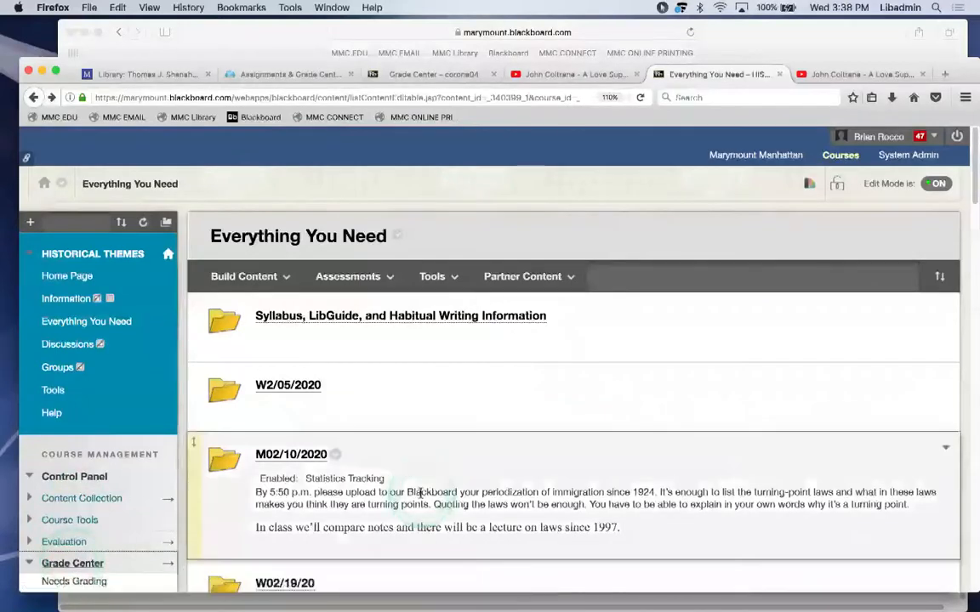
{"action": "scroll", "coordinate": [476, 391], "scroll_direction": "down", "scroll_amount": 4}
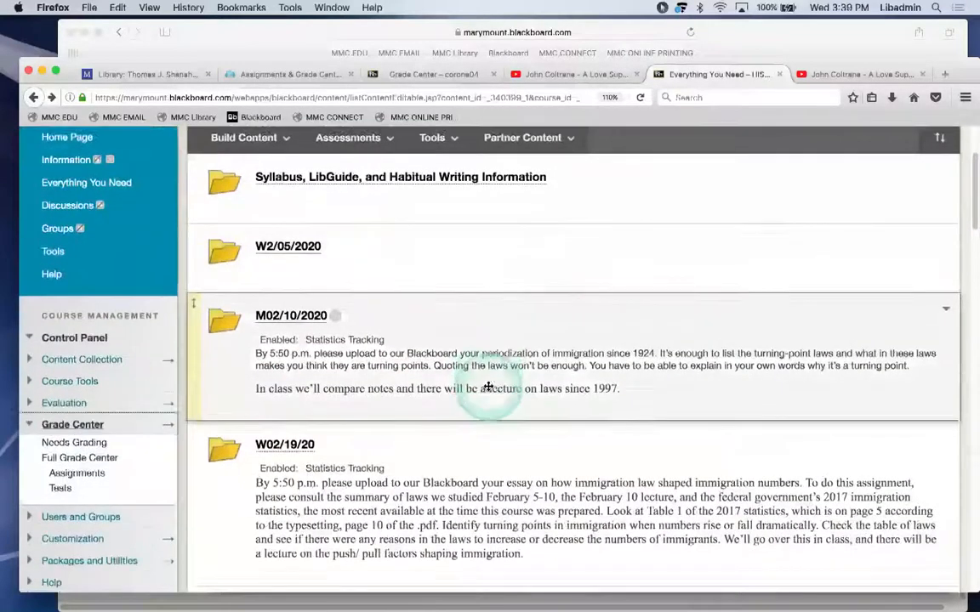
{"action": "left_click", "coordinate": [98, 443]}
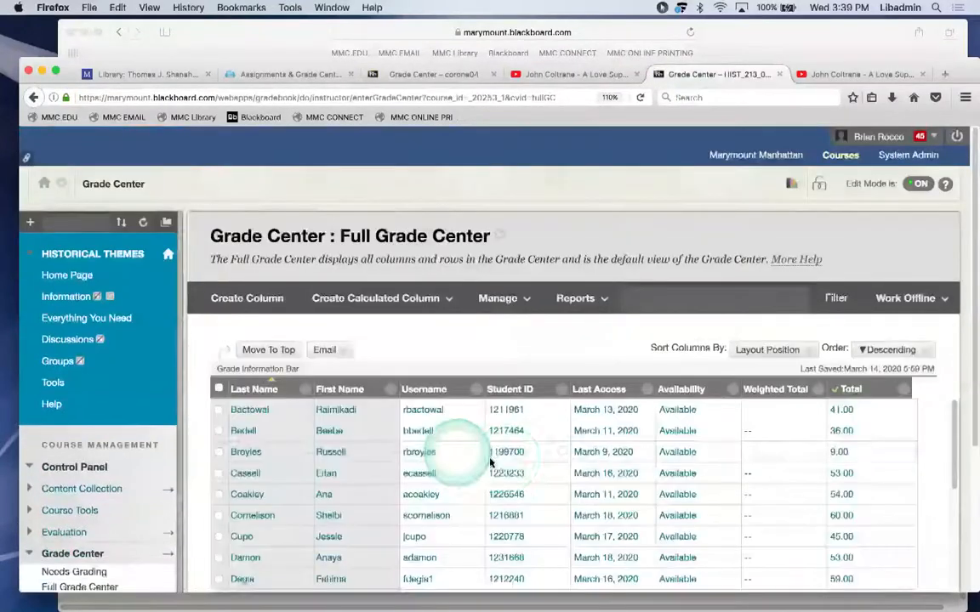
{"action": "left_click_drag", "start_coordinate": [955, 406], "coordinate": [953, 444]}
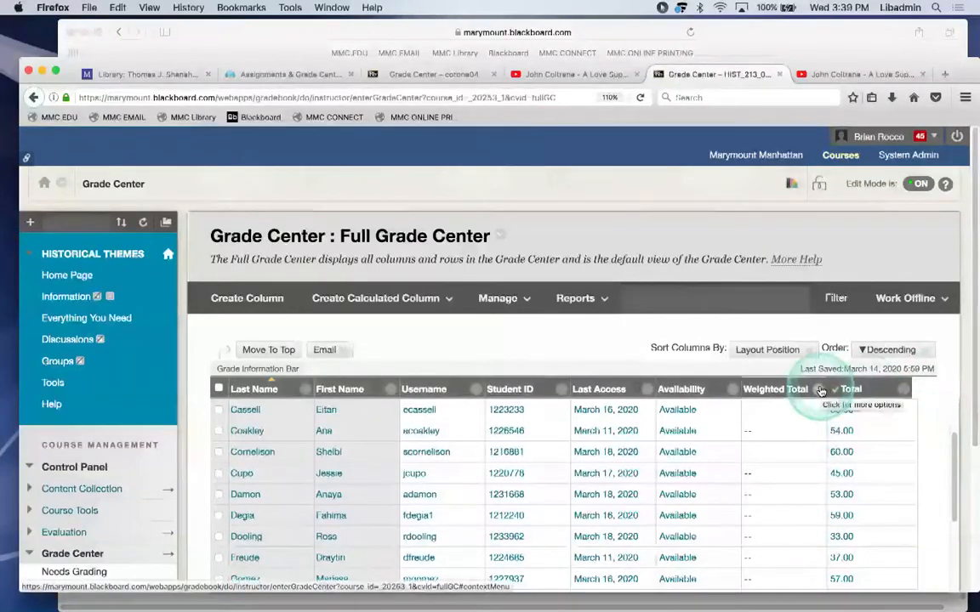
{"action": "left_click_drag", "start_coordinate": [966, 308], "coordinate": [971, 370]}
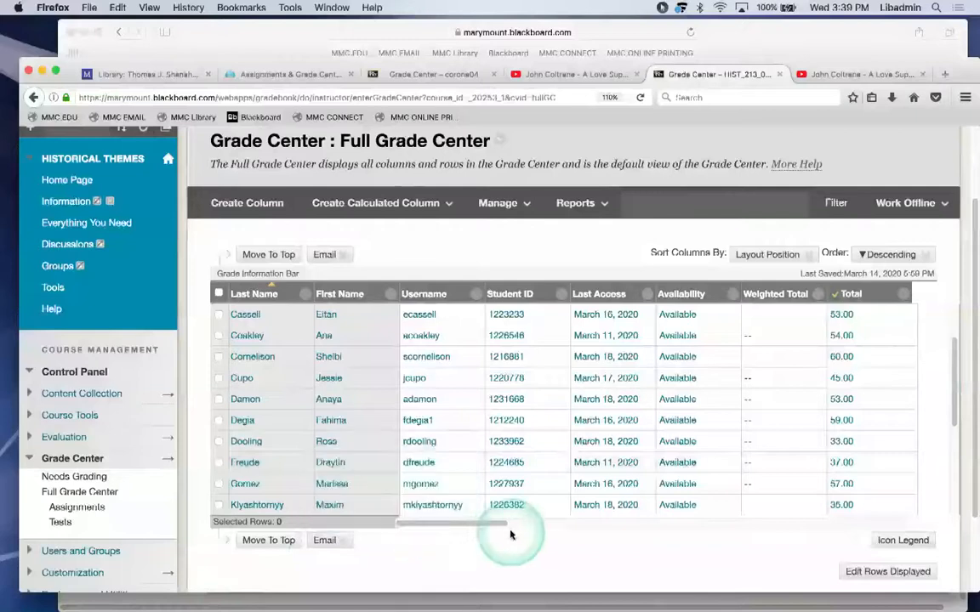
{"action": "left_click_drag", "start_coordinate": [491, 526], "coordinate": [460, 524]}
Edit the Weighted Total column, adding Periodization of Immigration since 1924 at weight 20.
{"action": "left_click", "coordinate": [818, 294]}
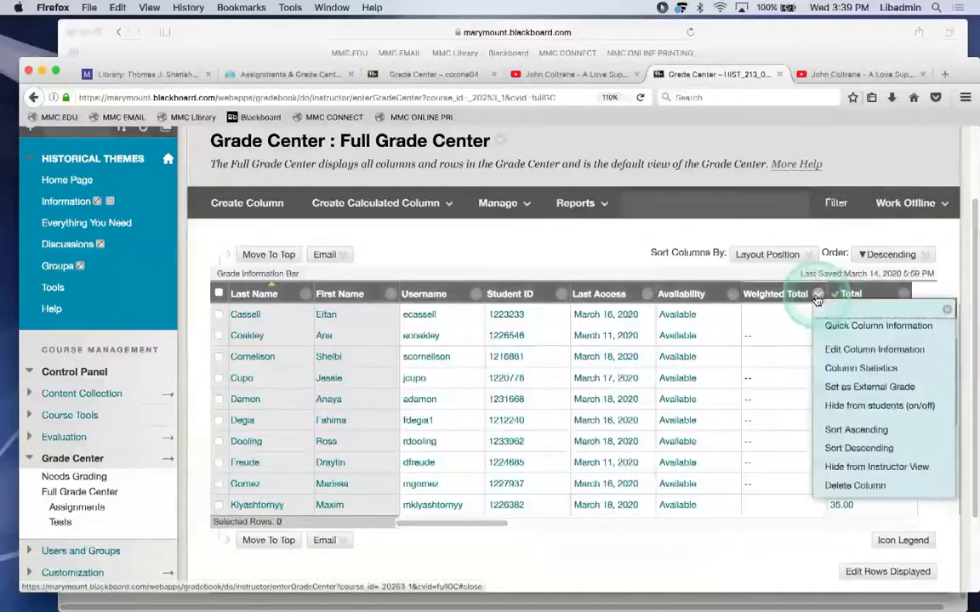
{"action": "left_click", "coordinate": [838, 349]}
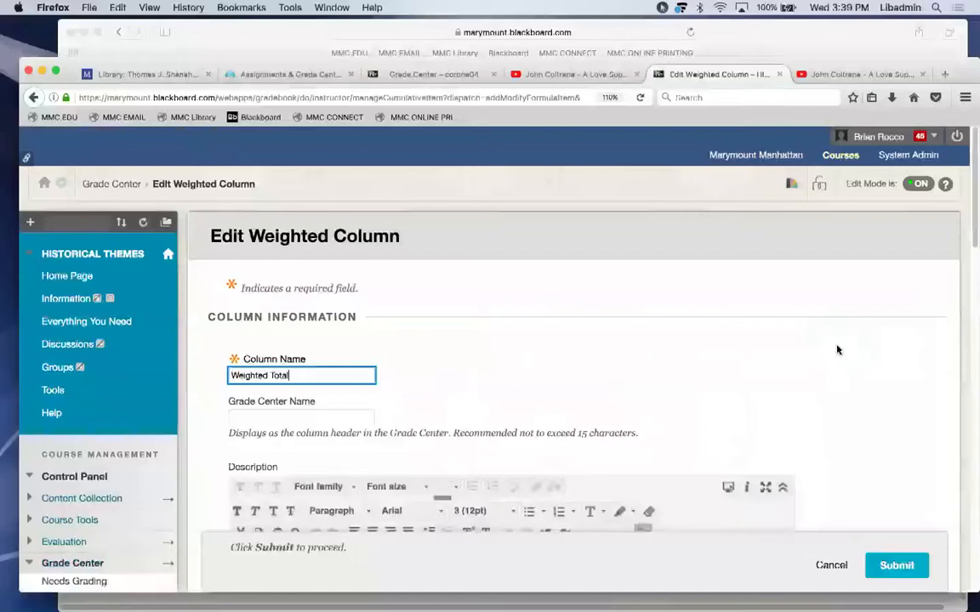
{"action": "scroll", "coordinate": [837, 350], "scroll_direction": "down", "scroll_amount": 5}
{"action": "scroll", "coordinate": [837, 349], "scroll_direction": "down", "scroll_amount": 10}
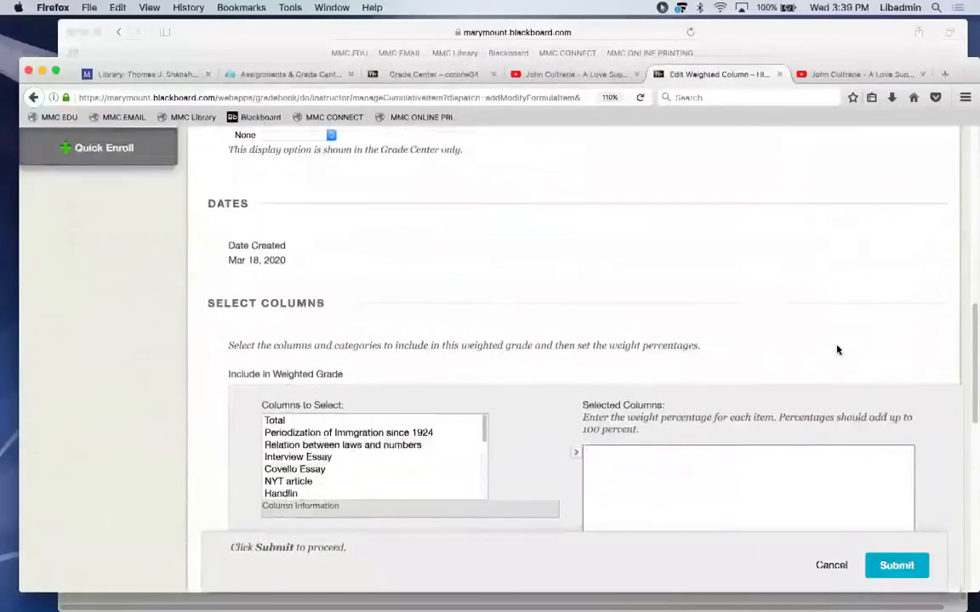
{"action": "left_click", "coordinate": [317, 425]}
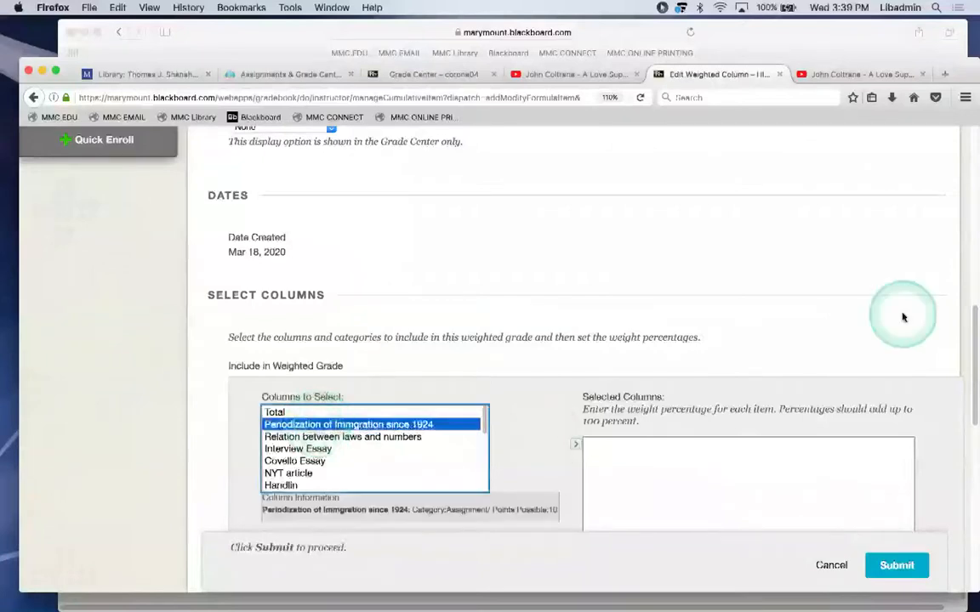
{"action": "scroll", "coordinate": [972, 317], "scroll_direction": "down", "scroll_amount": 2}
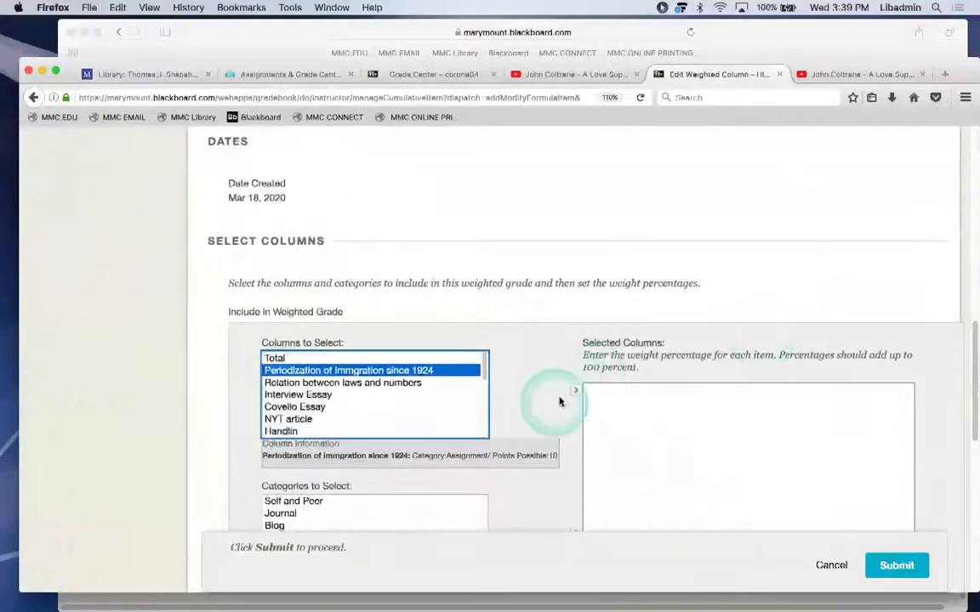
{"action": "left_click", "coordinate": [573, 392]}
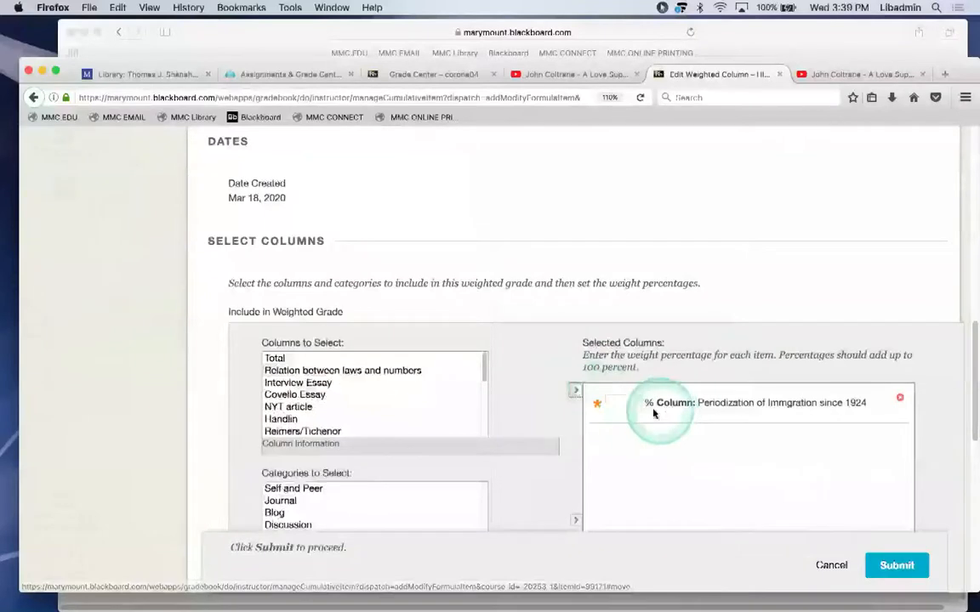
{"action": "left_click", "coordinate": [615, 407]}
{"action": "type", "text": "4"}
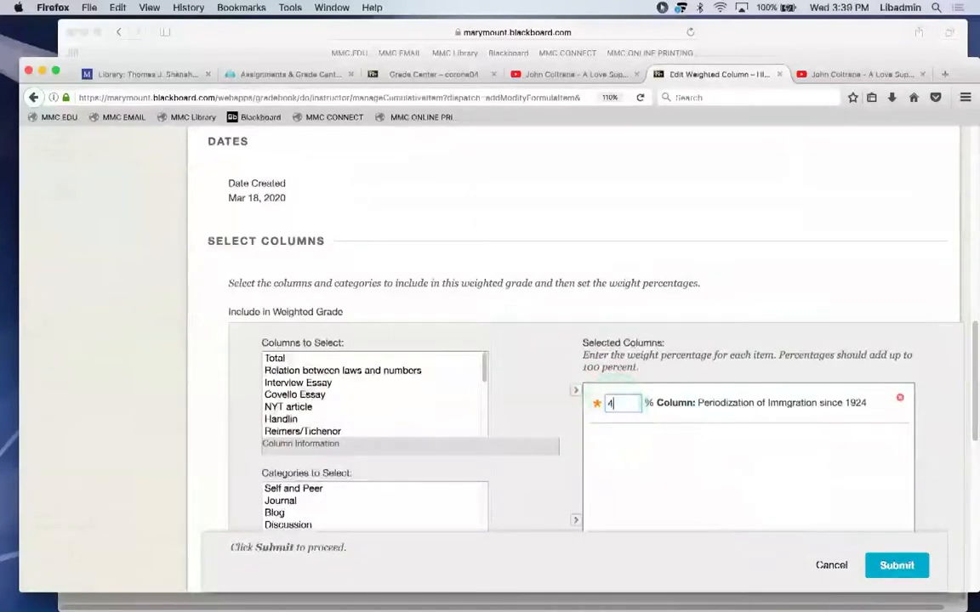
{"action": "key", "text": "BackSpace"}
{"action": "type", "text": "20"}
Add NYT article to the selected columns, then cancel the weighted total edit.
{"action": "left_click", "coordinate": [280, 406]}
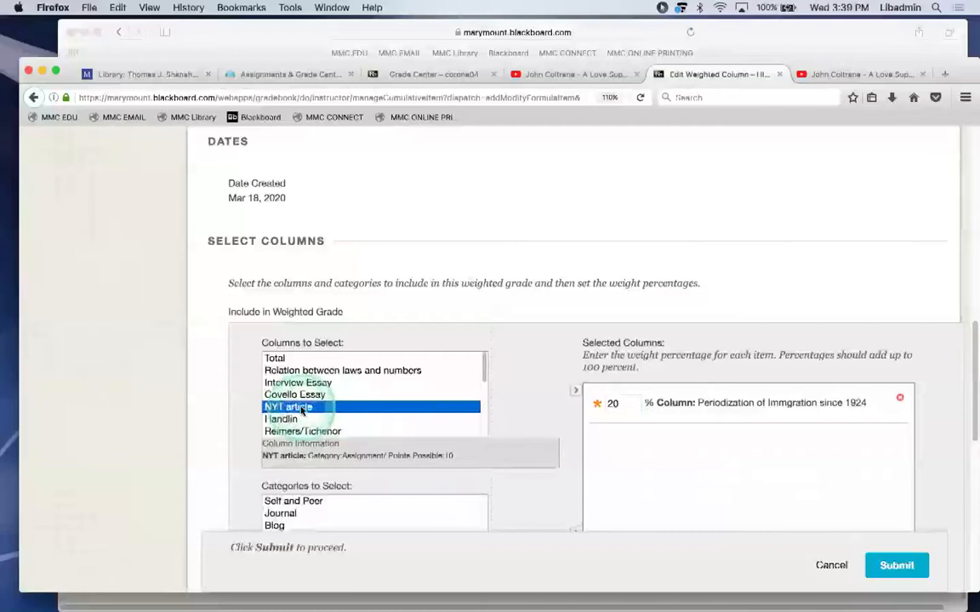
{"action": "left_click", "coordinate": [575, 389]}
{"action": "left_click", "coordinate": [605, 441]}
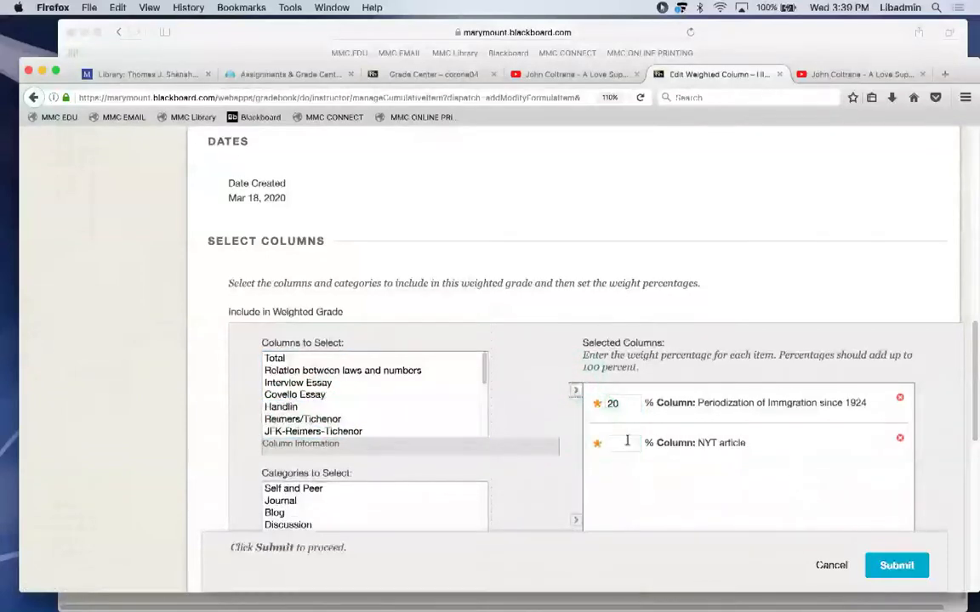
{"action": "left_click_drag", "start_coordinate": [970, 328], "coordinate": [972, 380]}
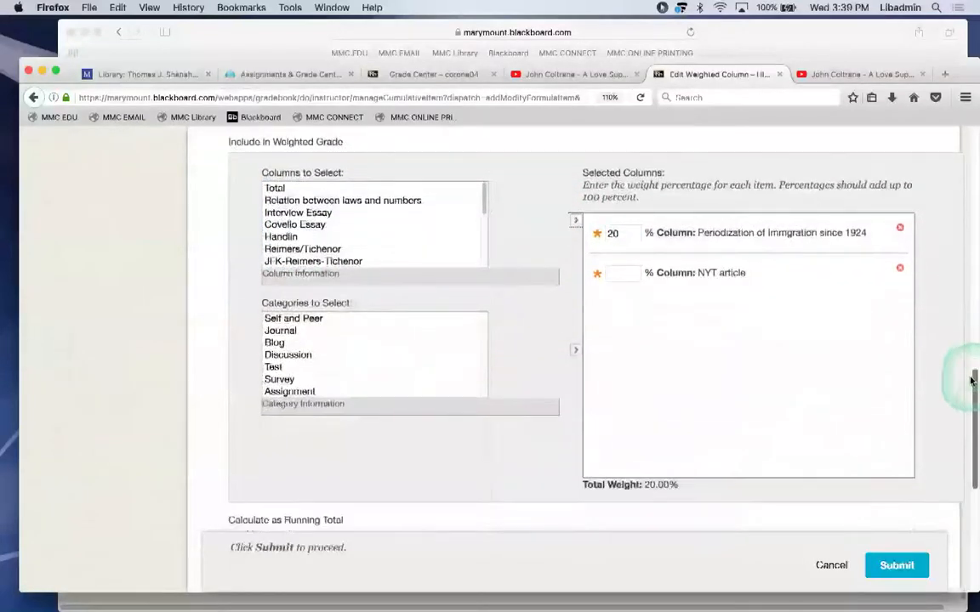
{"action": "left_click", "coordinate": [829, 564]}
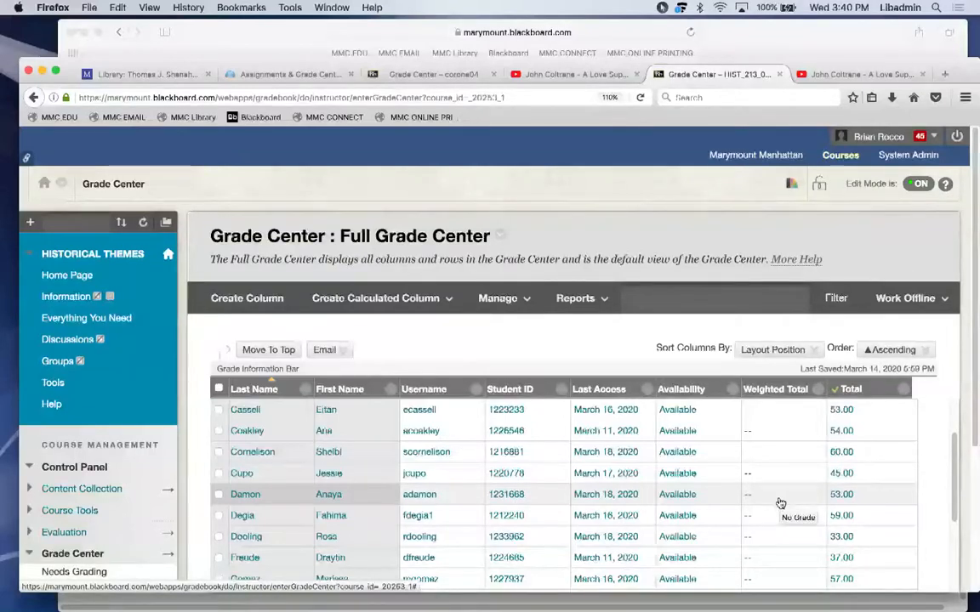
Return to the Training Shell 04 tab and open its Assignments page listing Paper on Jazz.
{"action": "left_click", "coordinate": [427, 76]}
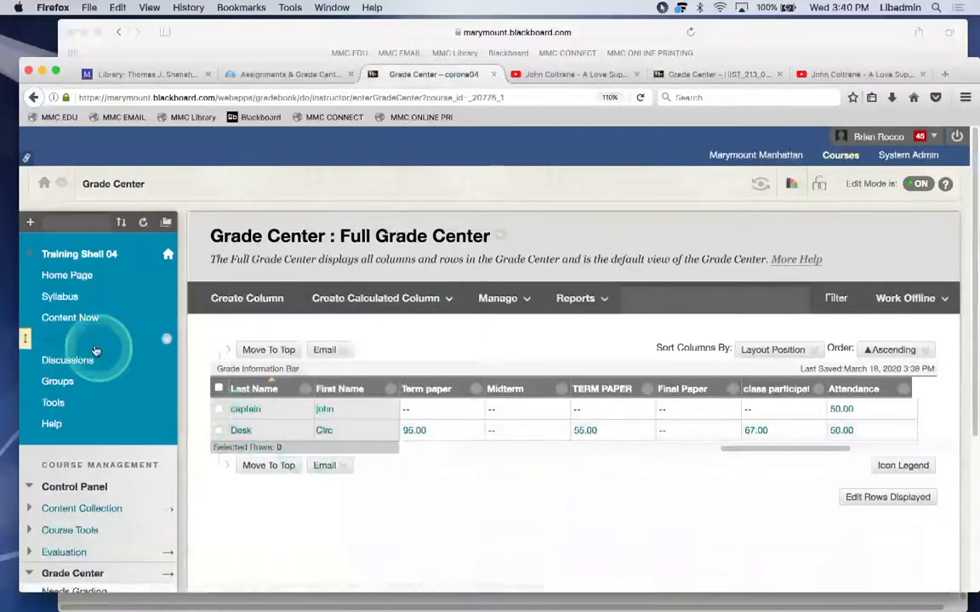
{"action": "left_click", "coordinate": [68, 337]}
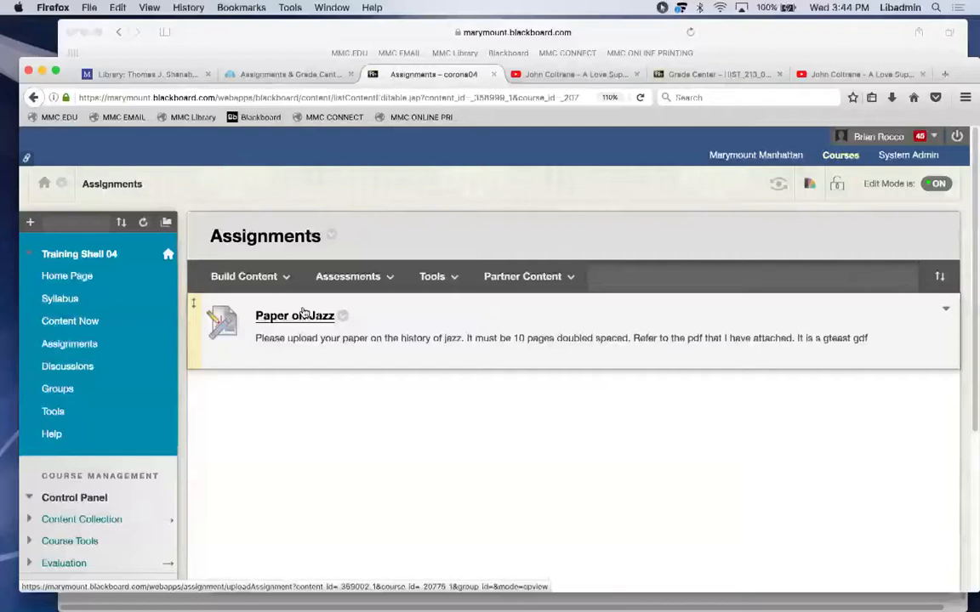
From the Assignments page, choose Assessments > Assignment to get an empty Create Assignment form.
{"action": "left_click", "coordinate": [72, 344]}
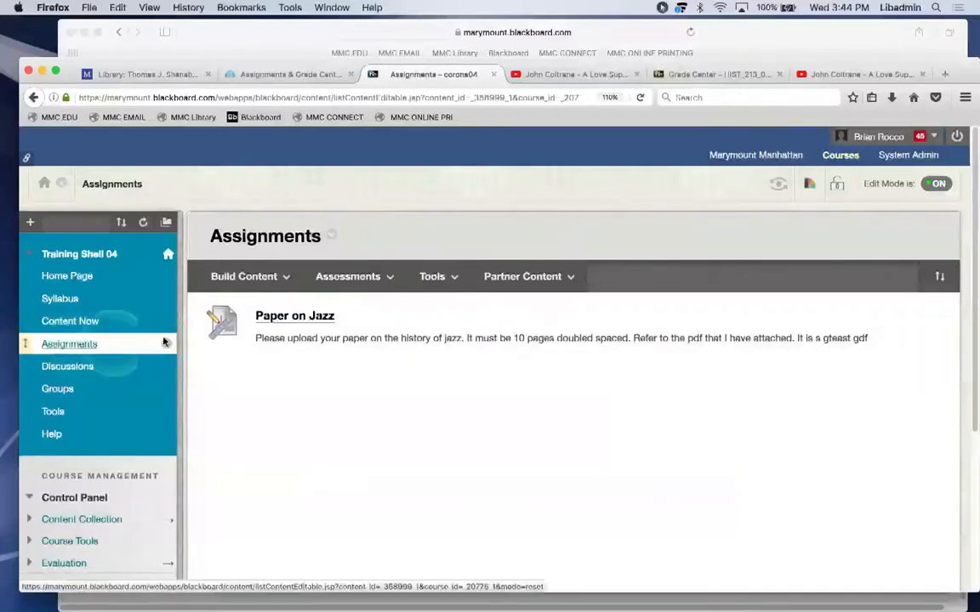
{"action": "left_click", "coordinate": [568, 274]}
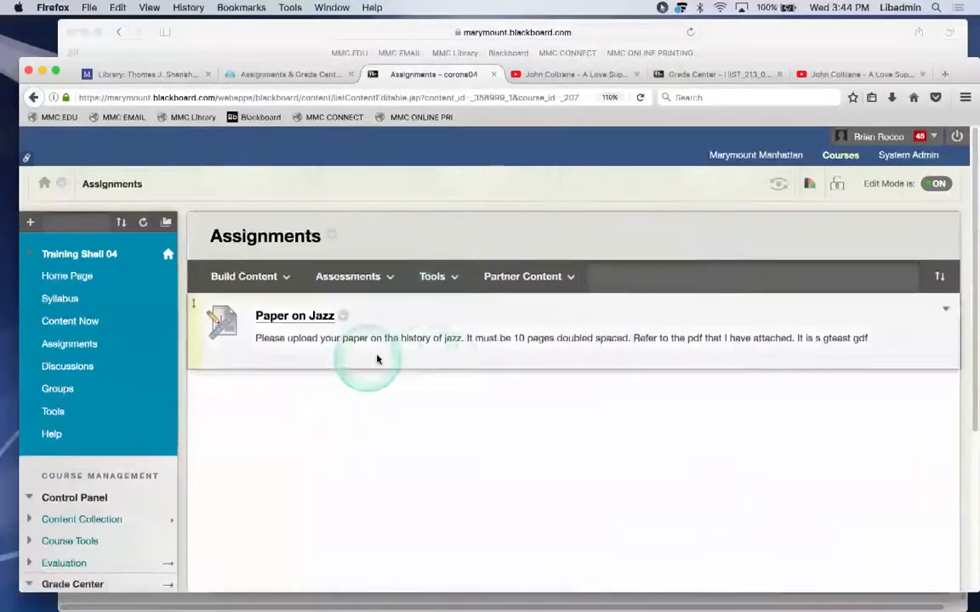
{"action": "left_click", "coordinate": [367, 591]}
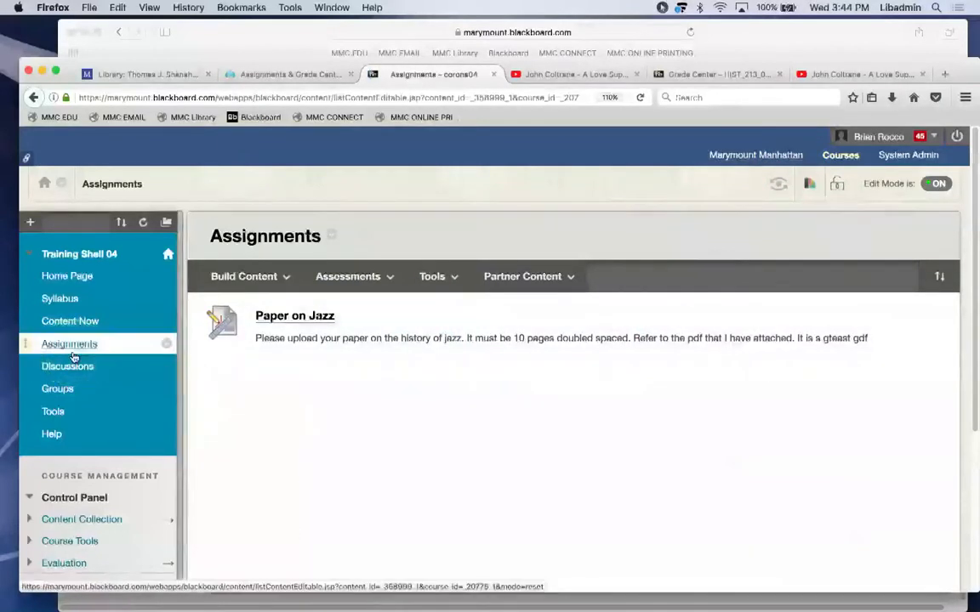
{"action": "left_click", "coordinate": [254, 272]}
{"action": "left_click", "coordinate": [332, 270]}
{"action": "left_click", "coordinate": [238, 275]}
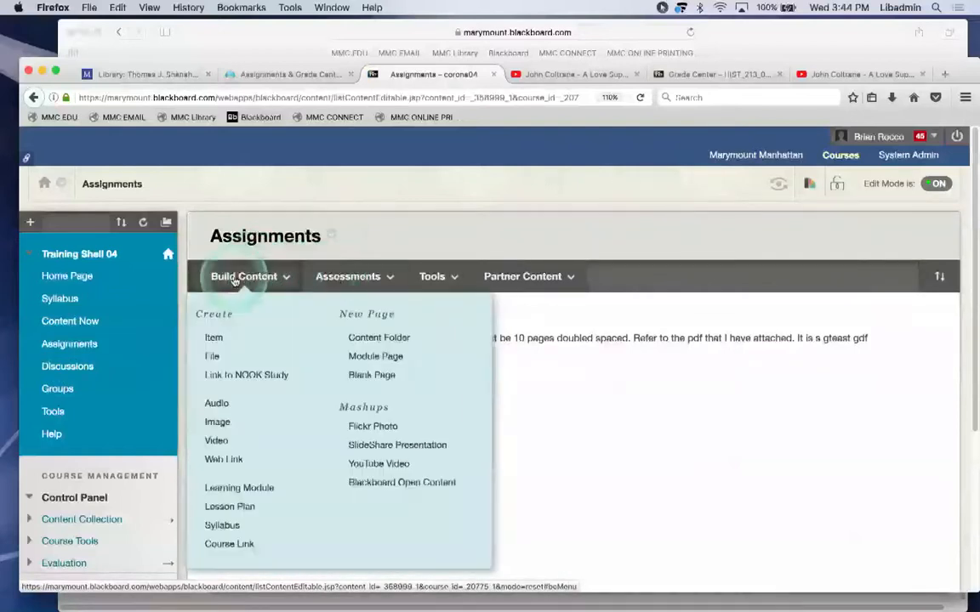
{"action": "left_click", "coordinate": [345, 277]}
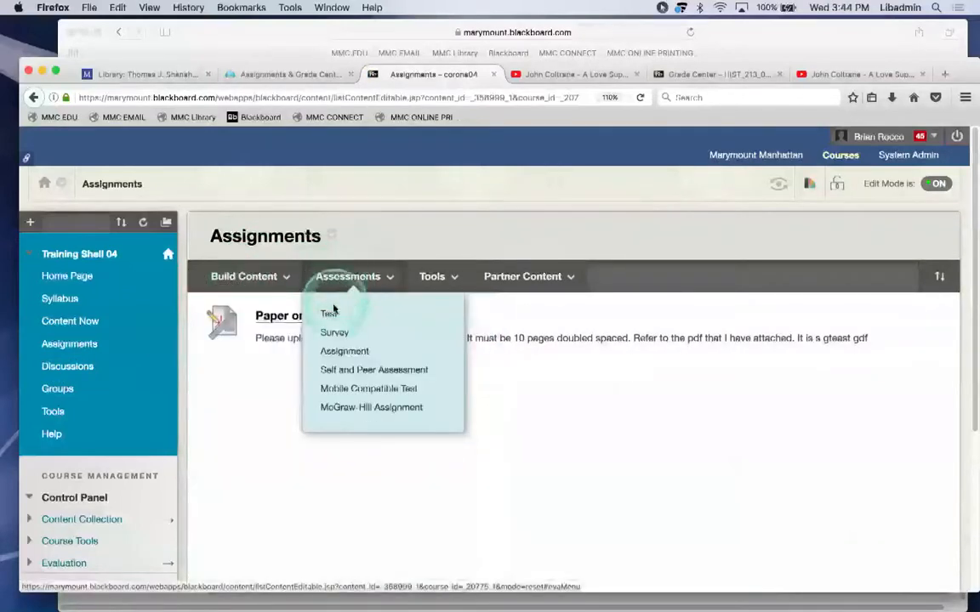
{"action": "left_click", "coordinate": [333, 353]}
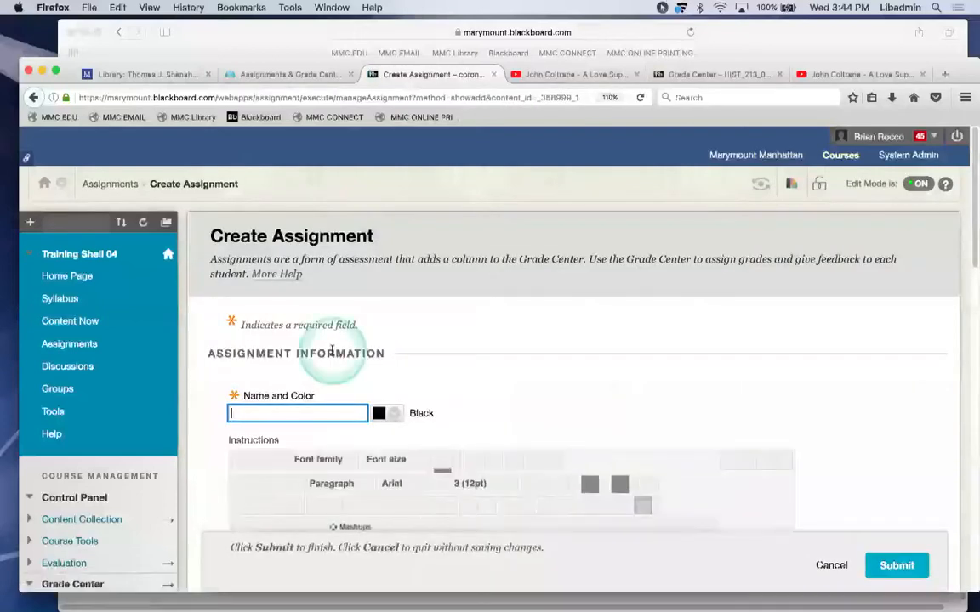
Name the assignment 'Paper of Food' and start its instructions with 'this is'.
{"action": "type", "text": "Pape"}
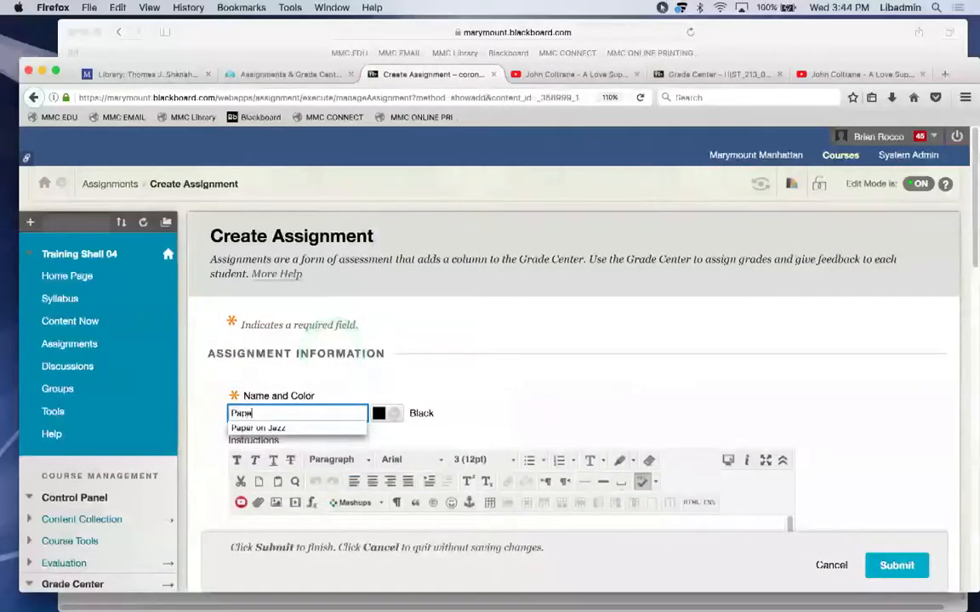
{"action": "type", "text": "r of Food"}
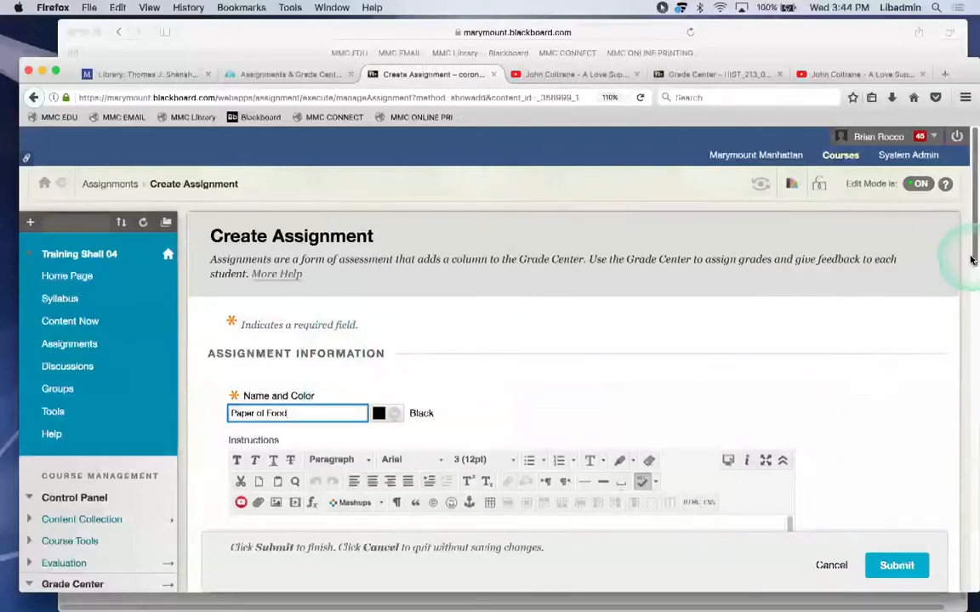
{"action": "scroll", "coordinate": [965, 298], "scroll_direction": "down", "scroll_amount": 2}
{"action": "left_click", "coordinate": [616, 420]}
{"action": "type", "text": "th"}
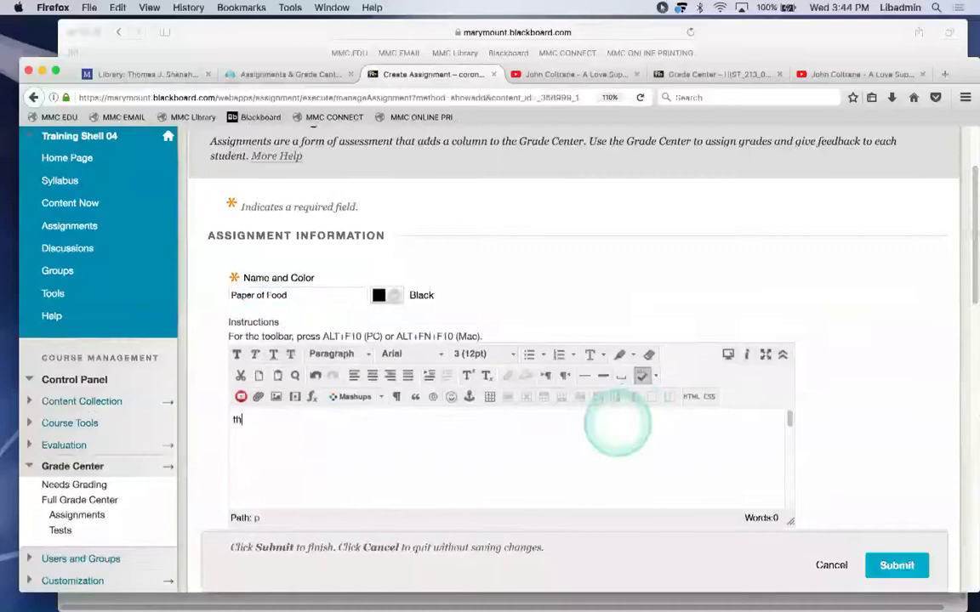
{"action": "type", "text": "is is"}
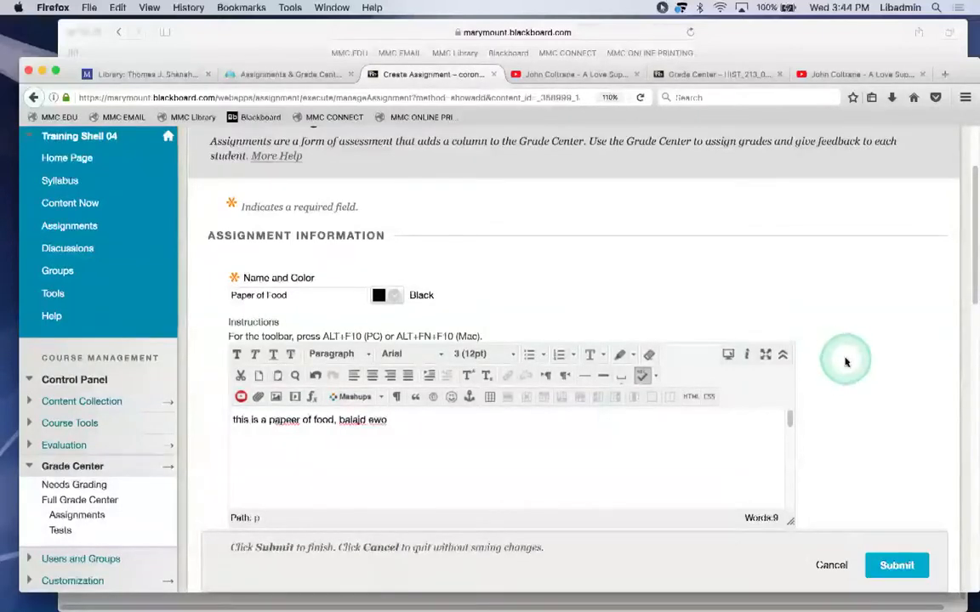
Set Points Possible to 100 and submit the Paper of Food assignment.
{"action": "scroll", "coordinate": [961, 196], "scroll_direction": "down", "scroll_amount": 7}
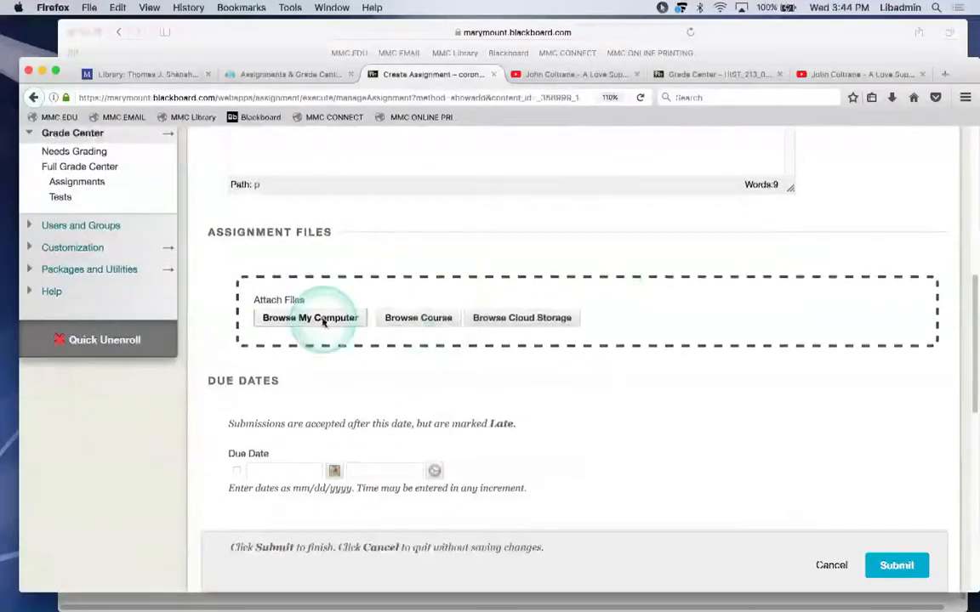
{"action": "left_click_drag", "start_coordinate": [971, 295], "coordinate": [966, 382]}
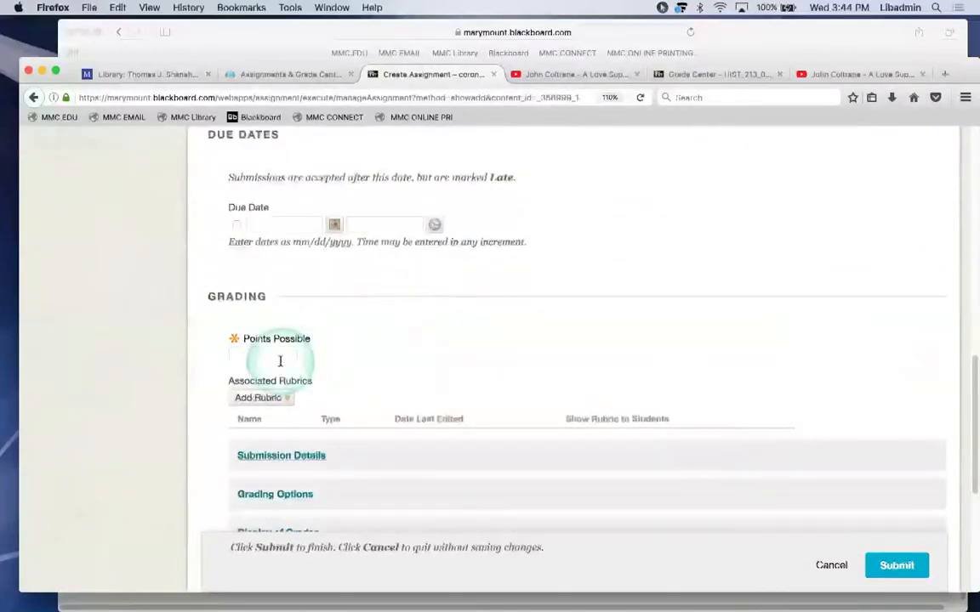
{"action": "type", "text": "100"}
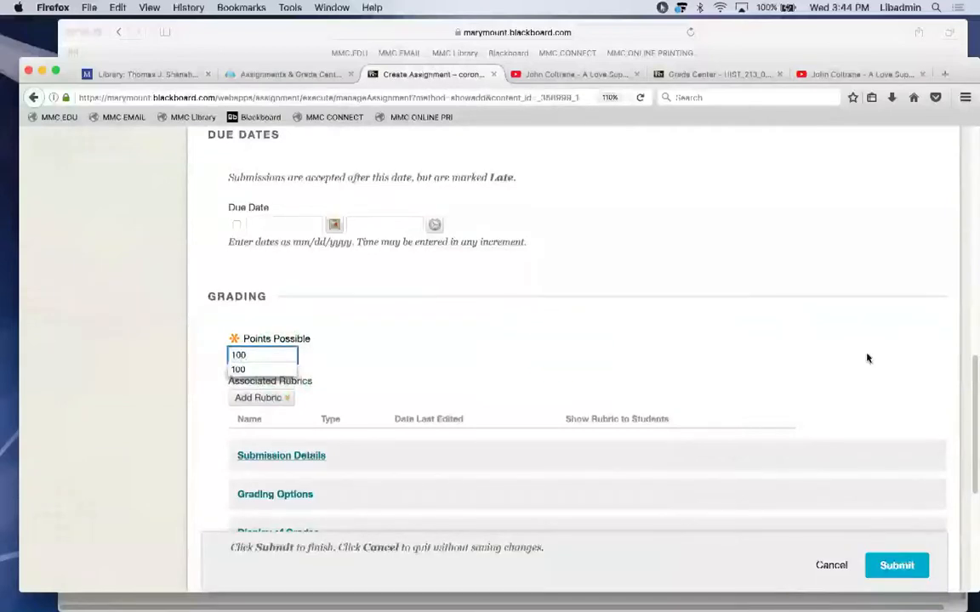
{"action": "left_click", "coordinate": [867, 358]}
{"action": "left_click", "coordinate": [889, 404]}
{"action": "left_click", "coordinate": [971, 370]}
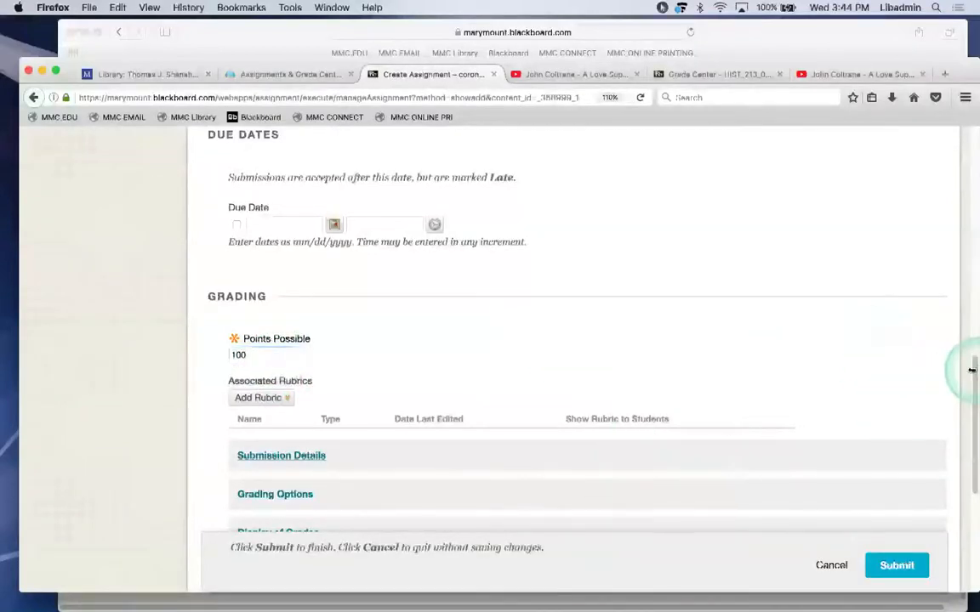
{"action": "left_click_drag", "start_coordinate": [972, 371], "coordinate": [971, 480]}
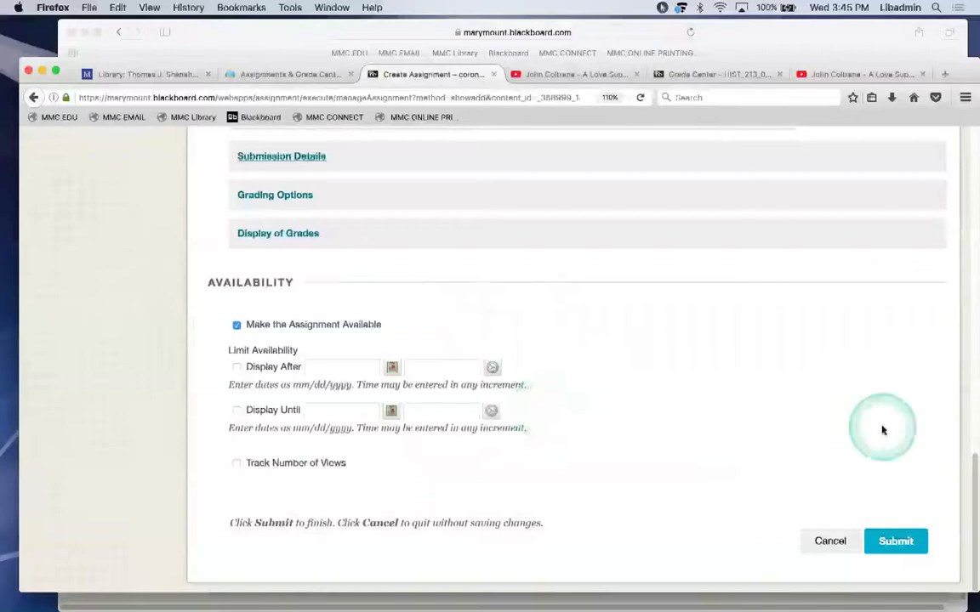
{"action": "left_click", "coordinate": [894, 542]}
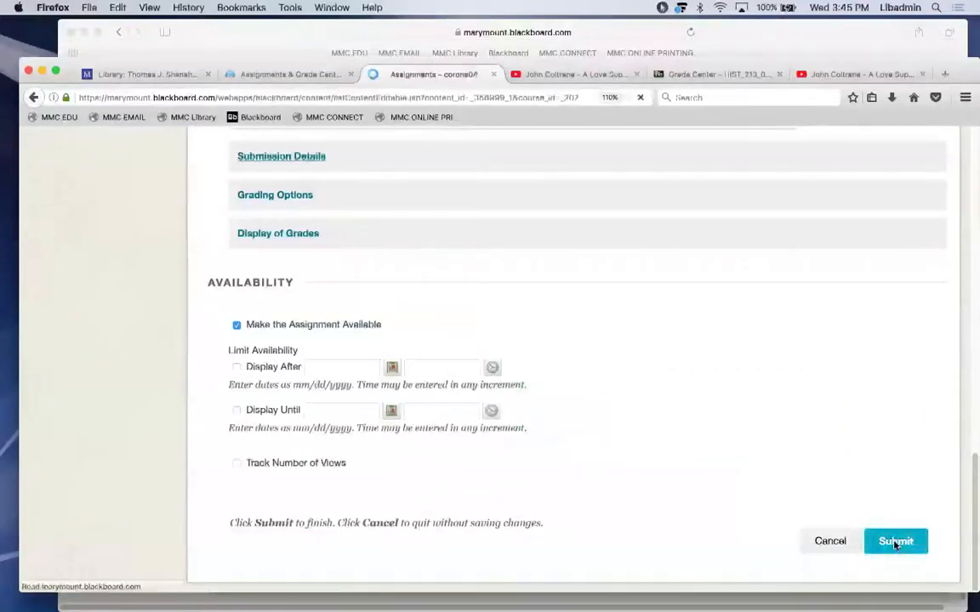
In the student's browser, open the course's Paper of Food assignment for submission.
{"action": "mouse_move", "coordinate": [533, 598]}
{"action": "left_click", "coordinate": [414, 588]}
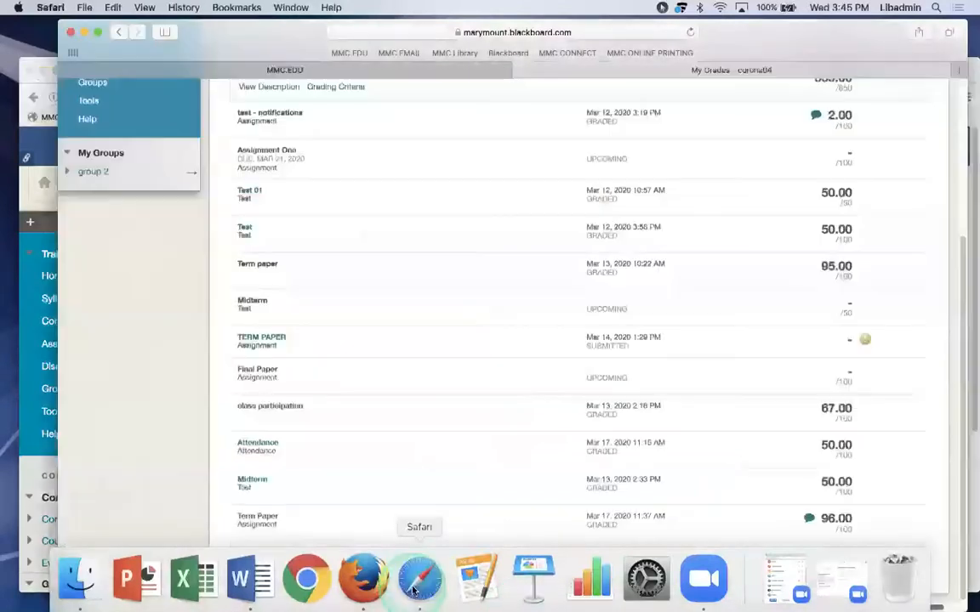
{"action": "scroll", "coordinate": [526, 299], "scroll_direction": "up", "scroll_amount": 1}
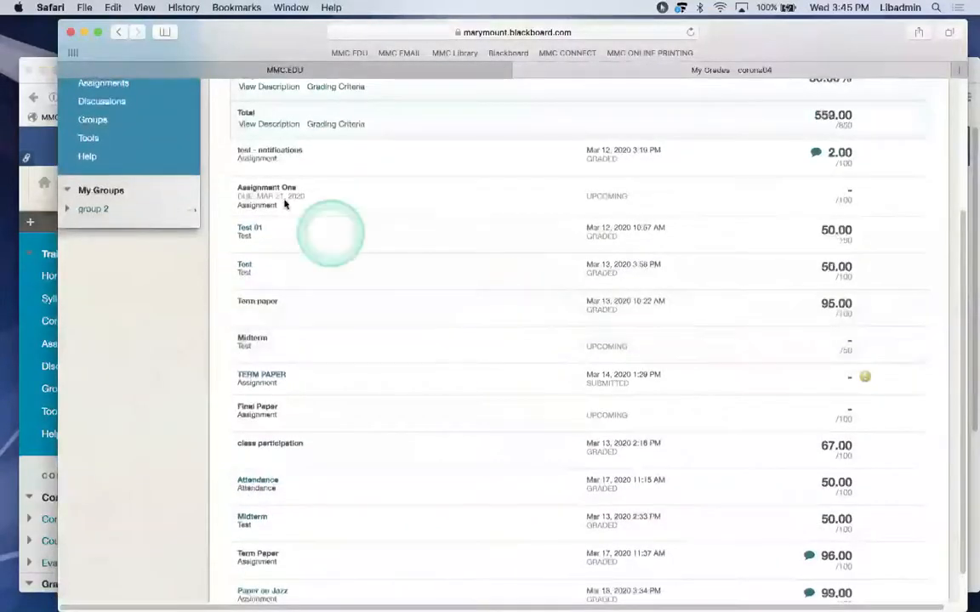
{"action": "scroll", "coordinate": [286, 199], "scroll_direction": "up", "scroll_amount": 5}
{"action": "left_click", "coordinate": [82, 274]}
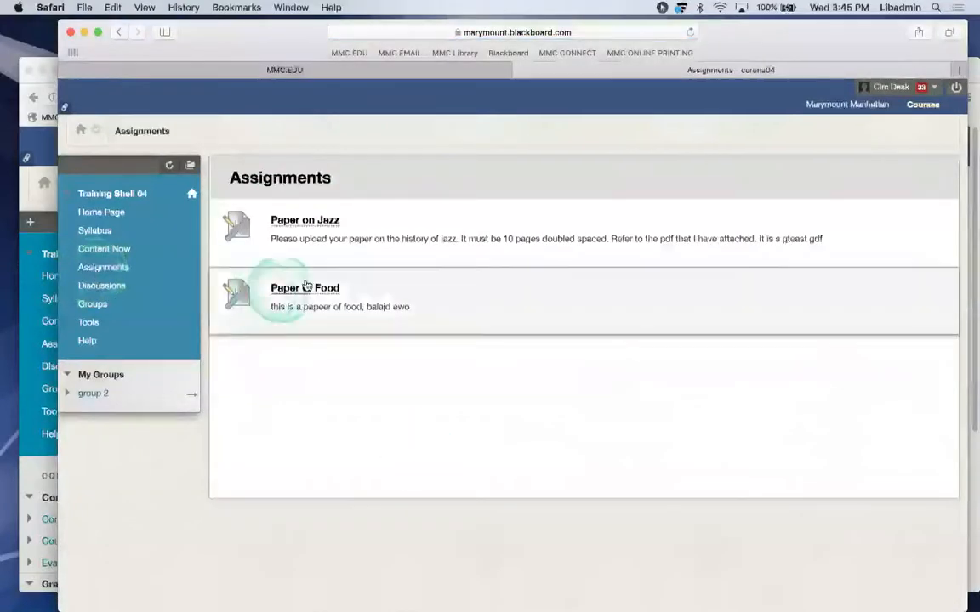
{"action": "left_click", "coordinate": [302, 290]}
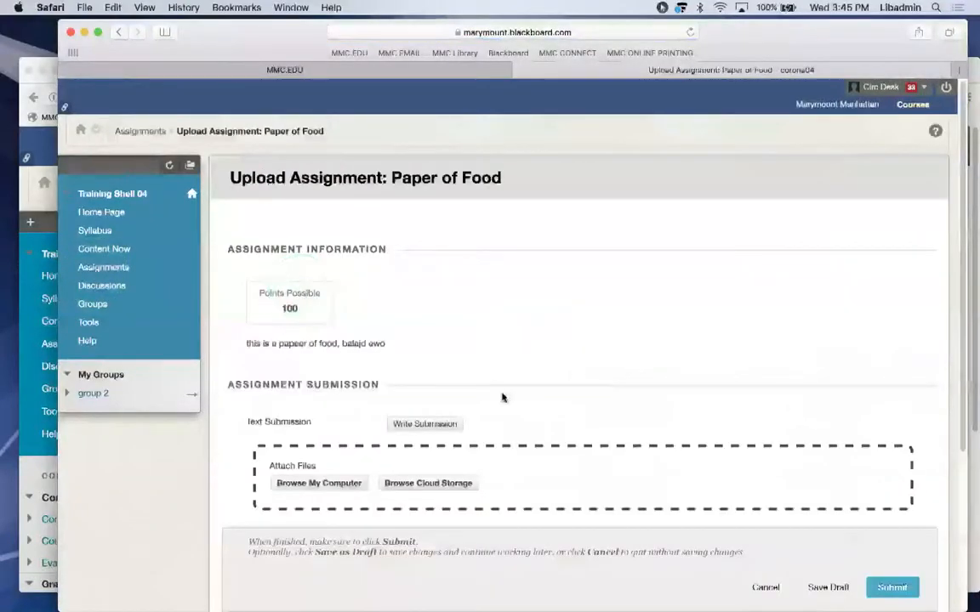
Attach a_syllabus.docx from the computer and submit it.
{"action": "left_click", "coordinate": [335, 483]}
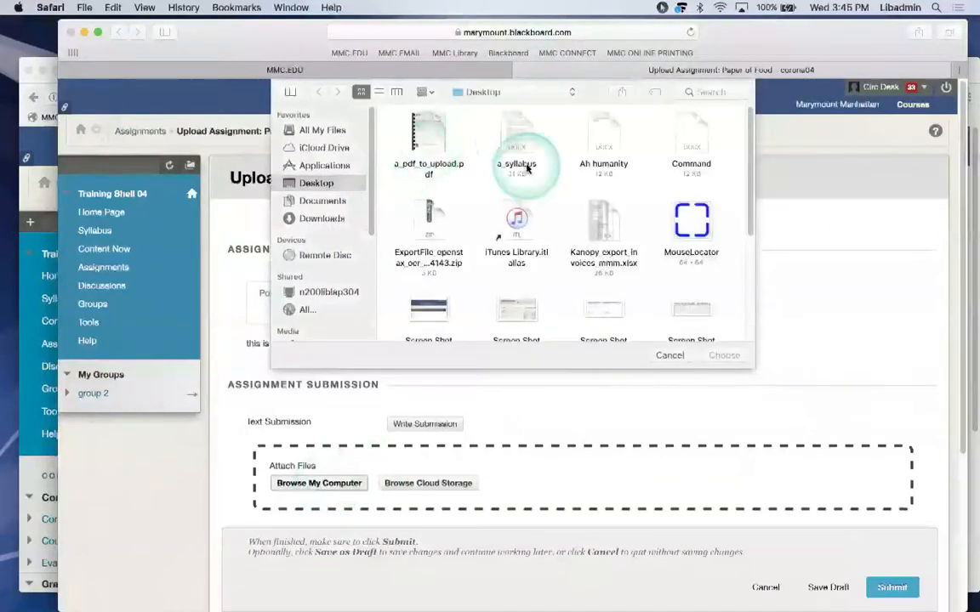
{"action": "left_click", "coordinate": [518, 157]}
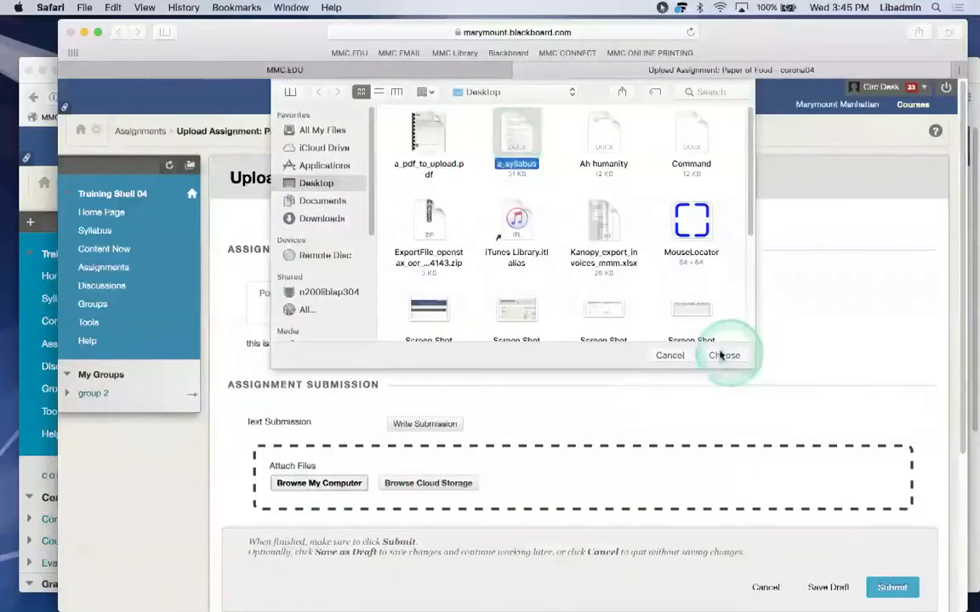
{"action": "left_click", "coordinate": [722, 355]}
{"action": "left_click_drag", "start_coordinate": [959, 150], "coordinate": [961, 400]}
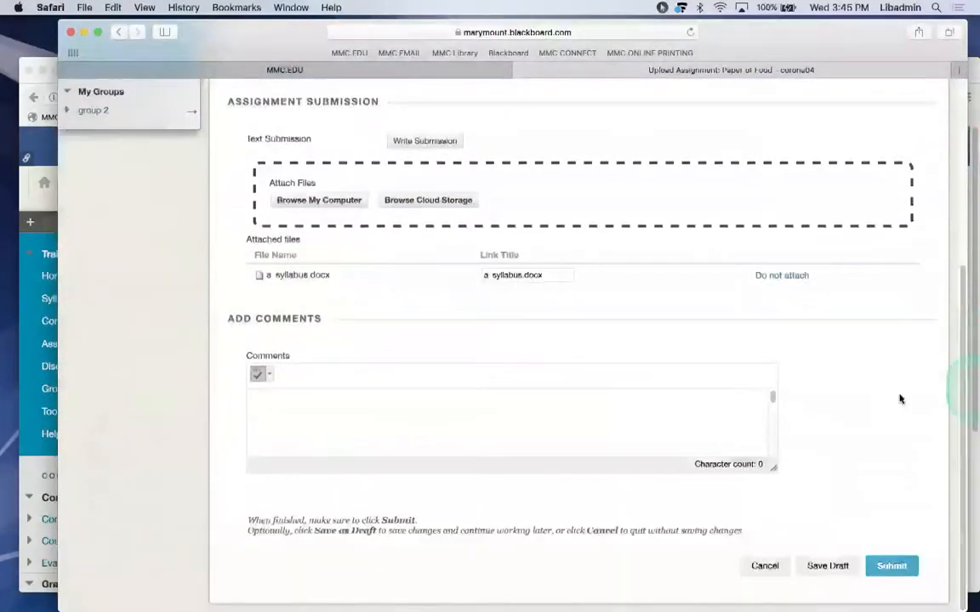
{"action": "left_click", "coordinate": [891, 566]}
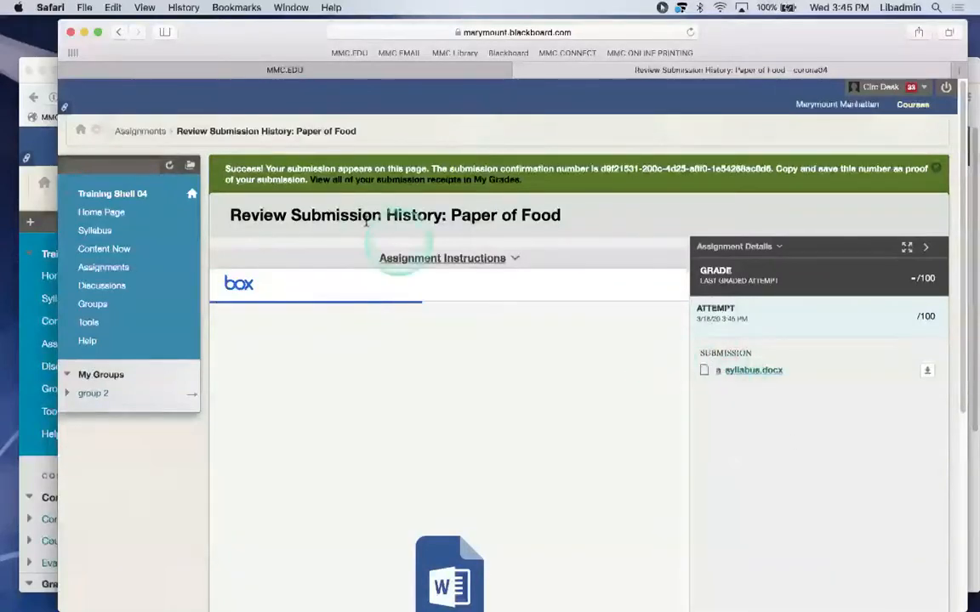
In the instructor's window, open the Full Grade Center and scroll to the Paper of Food column.
{"action": "left_click", "coordinate": [27, 62]}
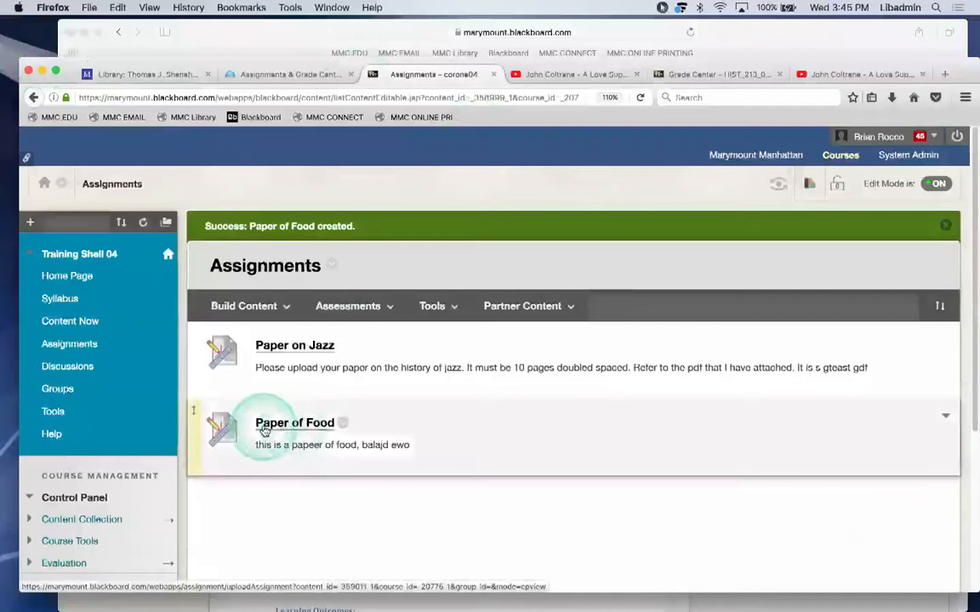
{"action": "scroll", "coordinate": [262, 426], "scroll_direction": "down", "scroll_amount": 3}
{"action": "left_click", "coordinate": [63, 521]}
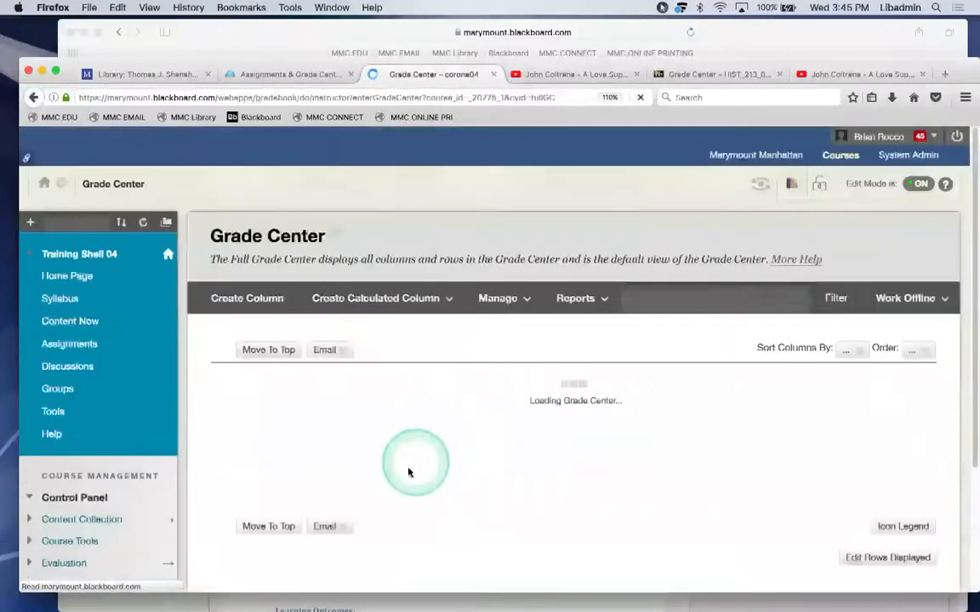
{"action": "left_click_drag", "start_coordinate": [738, 451], "coordinate": [940, 448]}
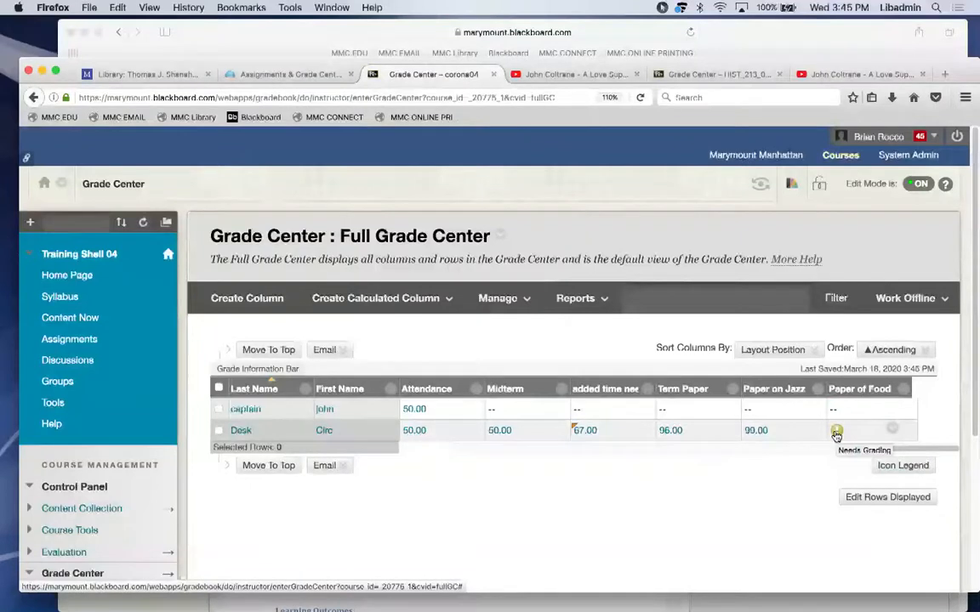
Open the student's Paper of Food attempt dated 3/18/20 for grading.
{"action": "left_click", "coordinate": [892, 434]}
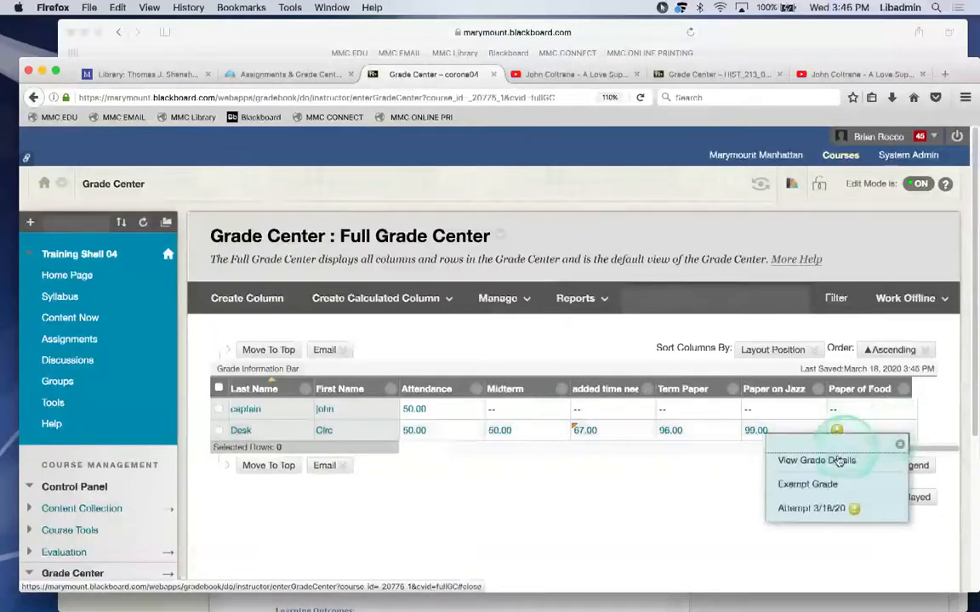
{"action": "left_click", "coordinate": [818, 508]}
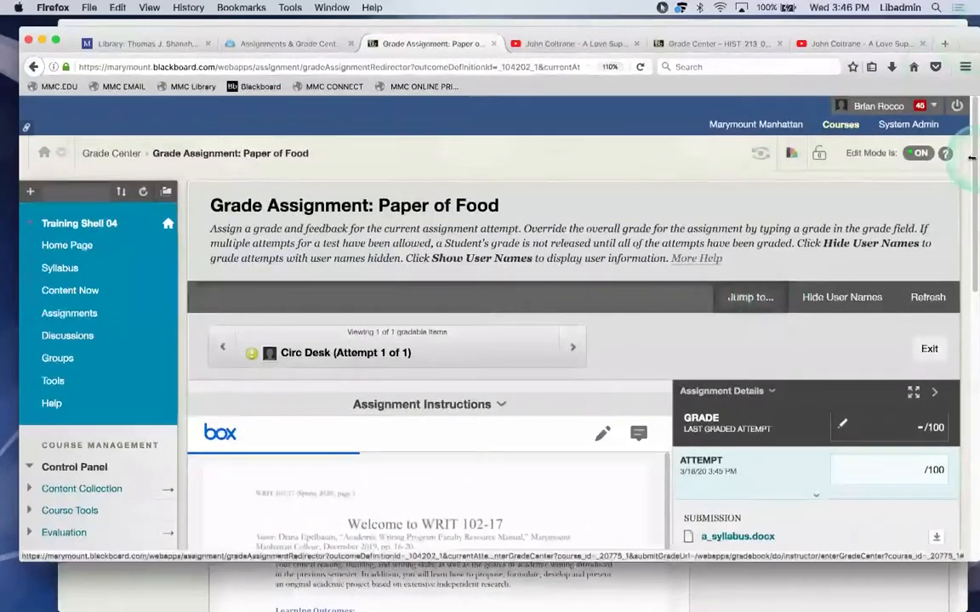
Scroll through the submitted a_syllabus.docx and turn on point-comment annotation mode.
{"action": "left_click_drag", "start_coordinate": [970, 158], "coordinate": [970, 199]}
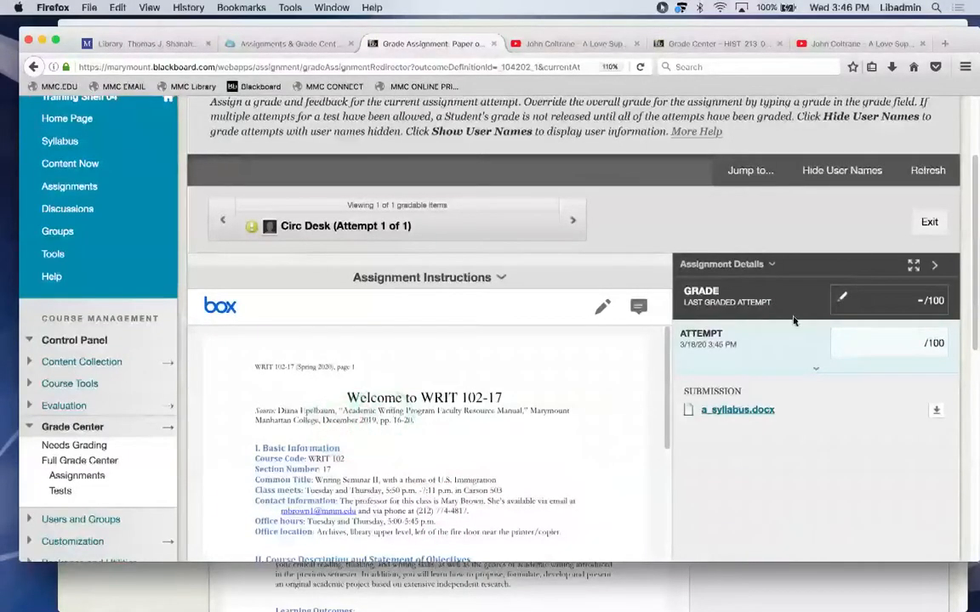
{"action": "scroll", "coordinate": [850, 221], "scroll_direction": "down", "scroll_amount": 3}
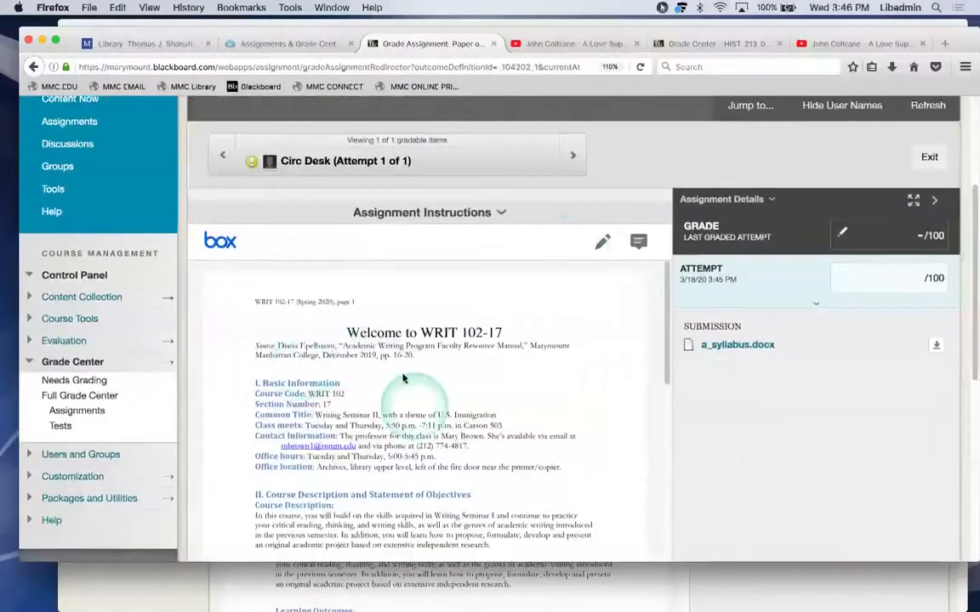
{"action": "left_click", "coordinate": [639, 244]}
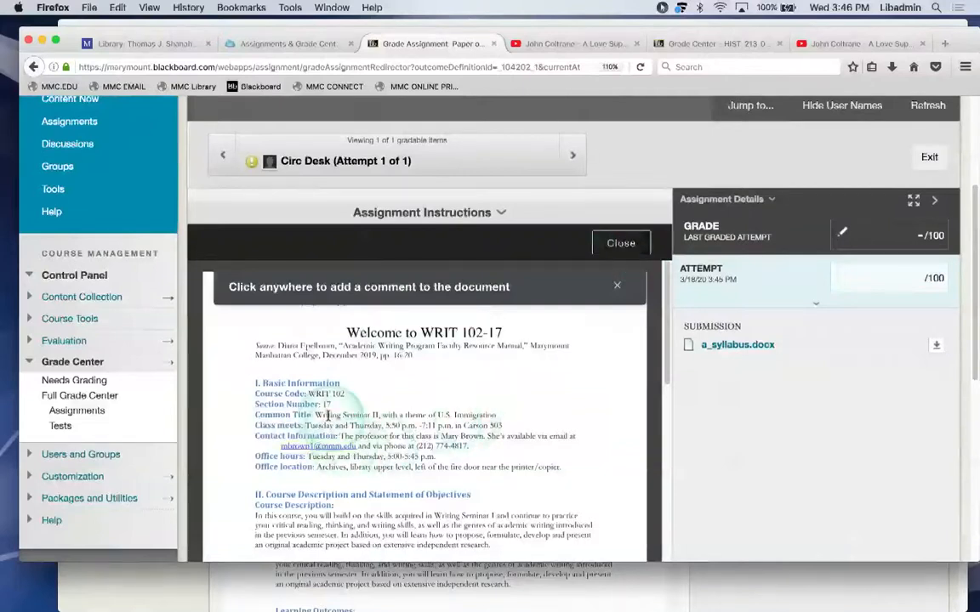
Highlight the Course Title line and post the comment 'This is great'.
{"action": "left_click_drag", "start_coordinate": [341, 416], "coordinate": [400, 419]}
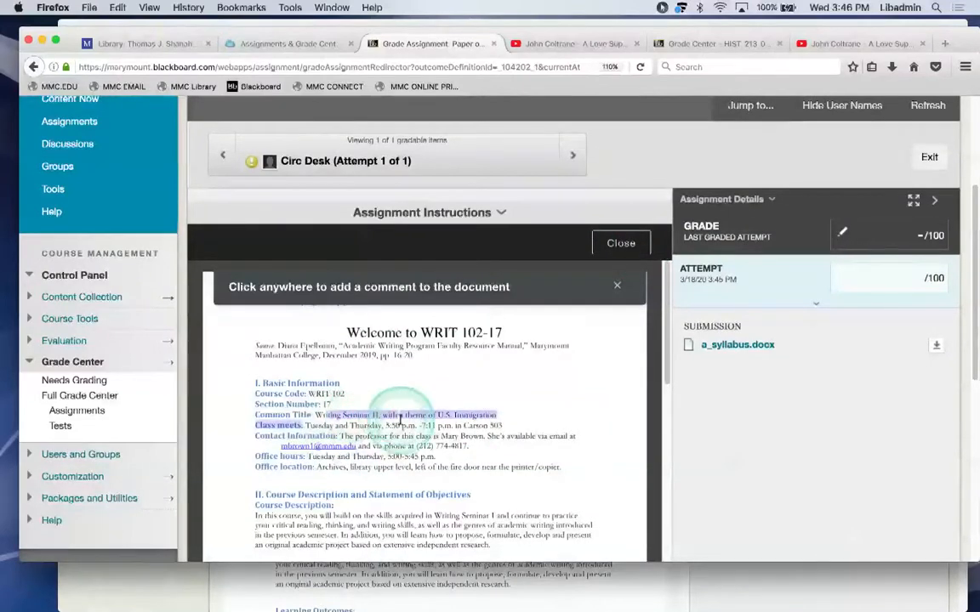
{"action": "left_click", "coordinate": [614, 286]}
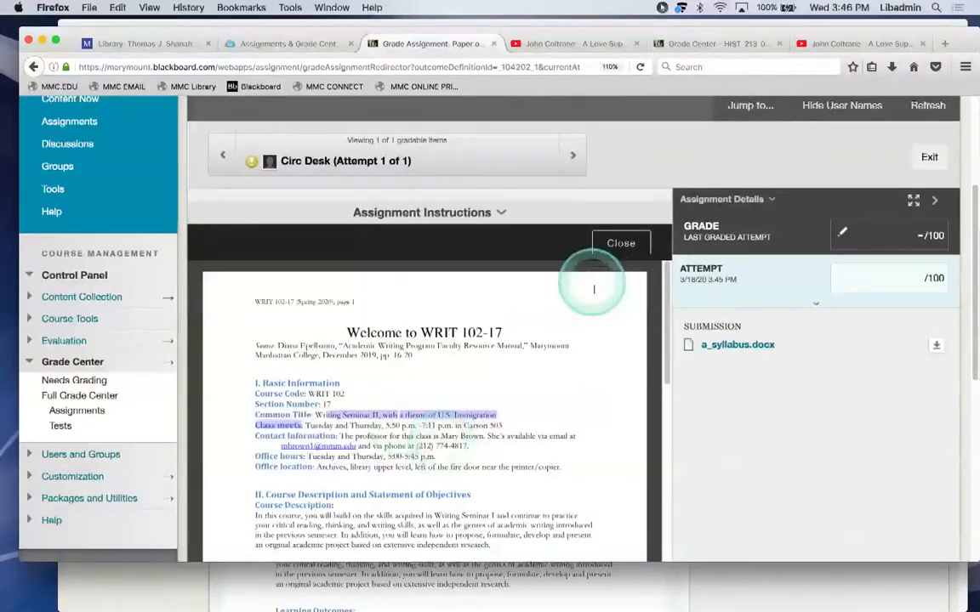
{"action": "left_click", "coordinate": [419, 415]}
{"action": "left_click", "coordinate": [381, 466]}
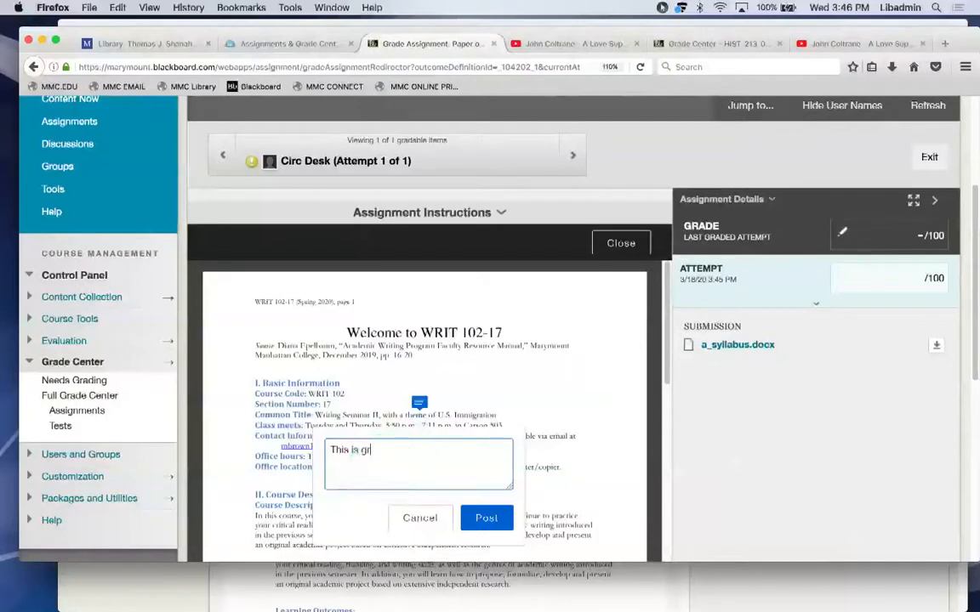
{"action": "left_click", "coordinate": [481, 519]}
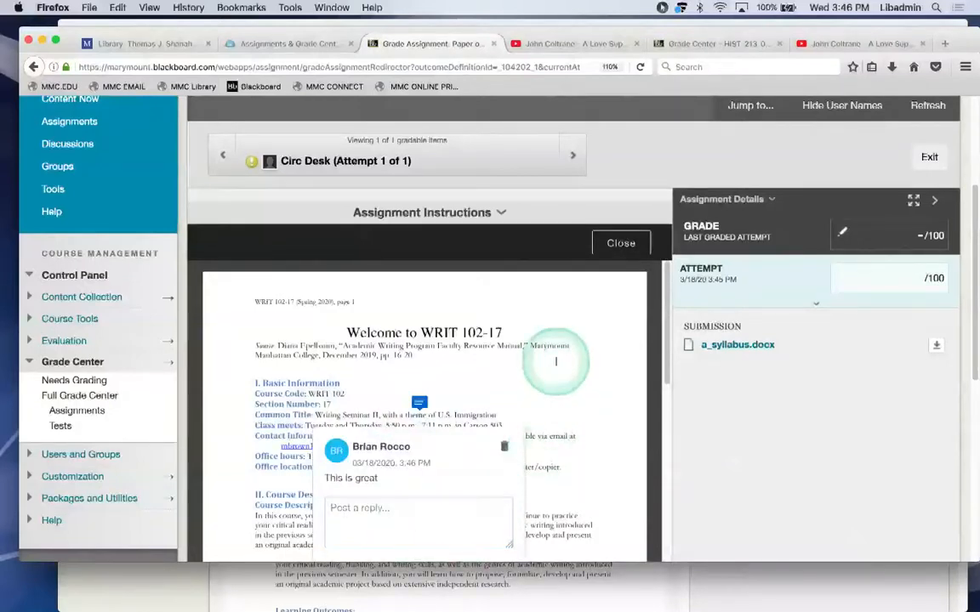
{"action": "left_click_drag", "start_coordinate": [664, 324], "coordinate": [650, 358]}
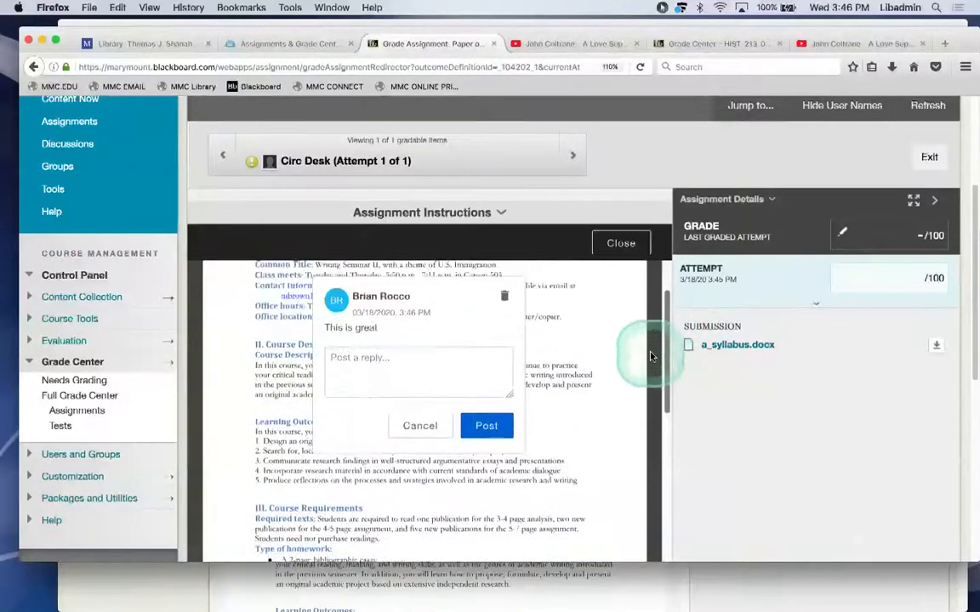
{"action": "left_click", "coordinate": [416, 426]}
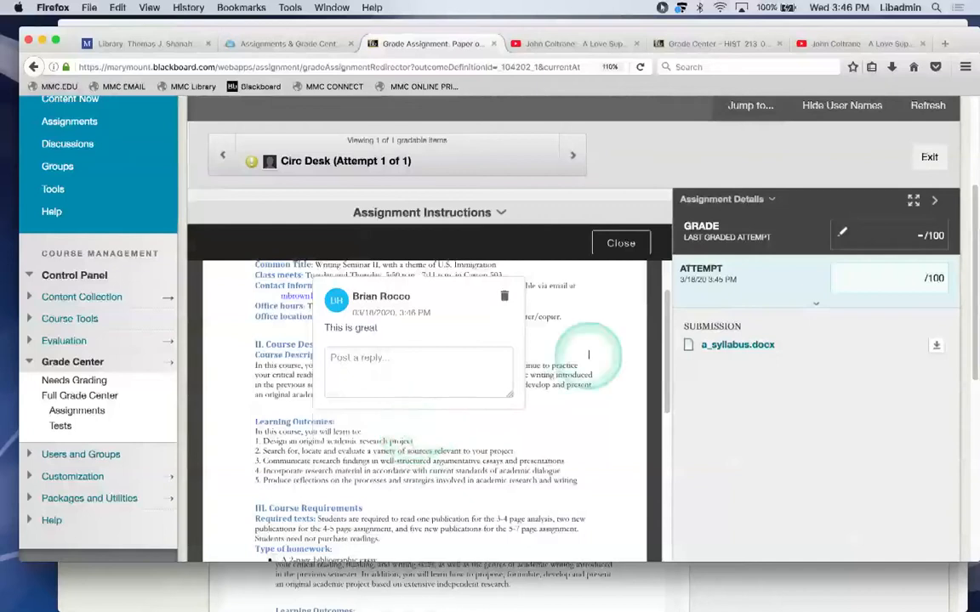
{"action": "left_click", "coordinate": [647, 312]}
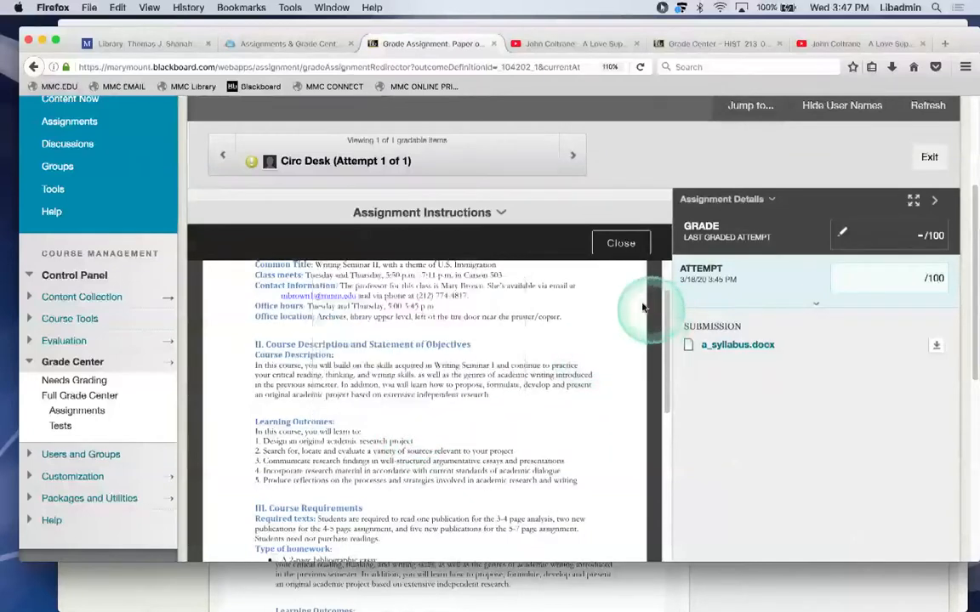
Post 'this is even better' near the Office location line and exit annotation mode.
{"action": "left_click_drag", "start_coordinate": [666, 330], "coordinate": [663, 298]}
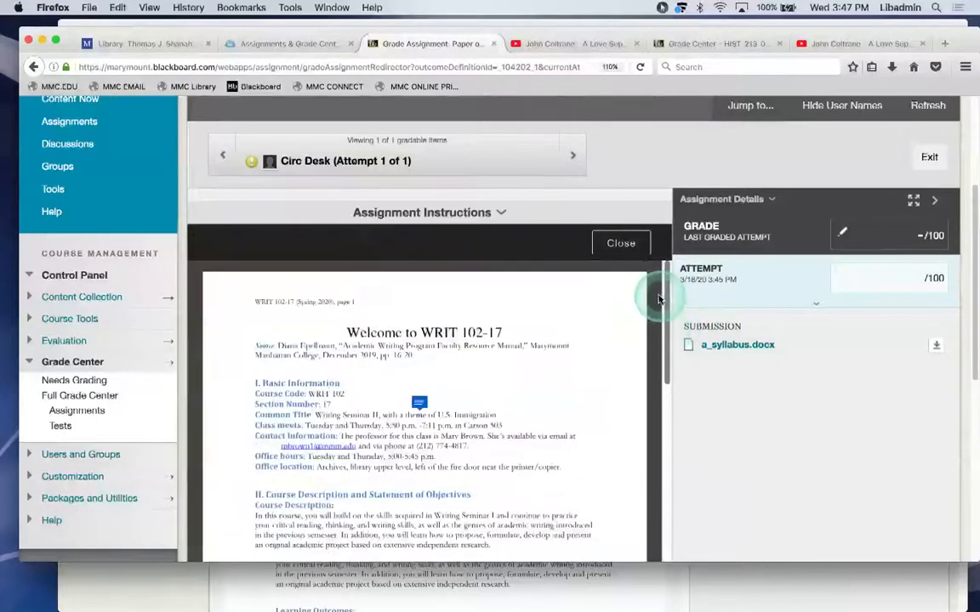
{"action": "left_click", "coordinate": [460, 455]}
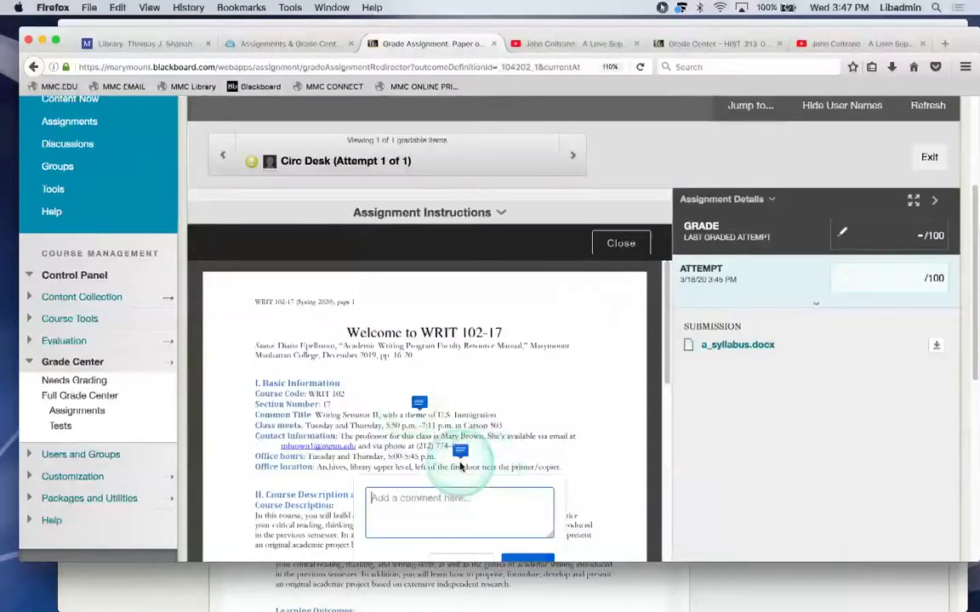
{"action": "left_click", "coordinate": [472, 526]}
{"action": "type", "text": "this is even better"}
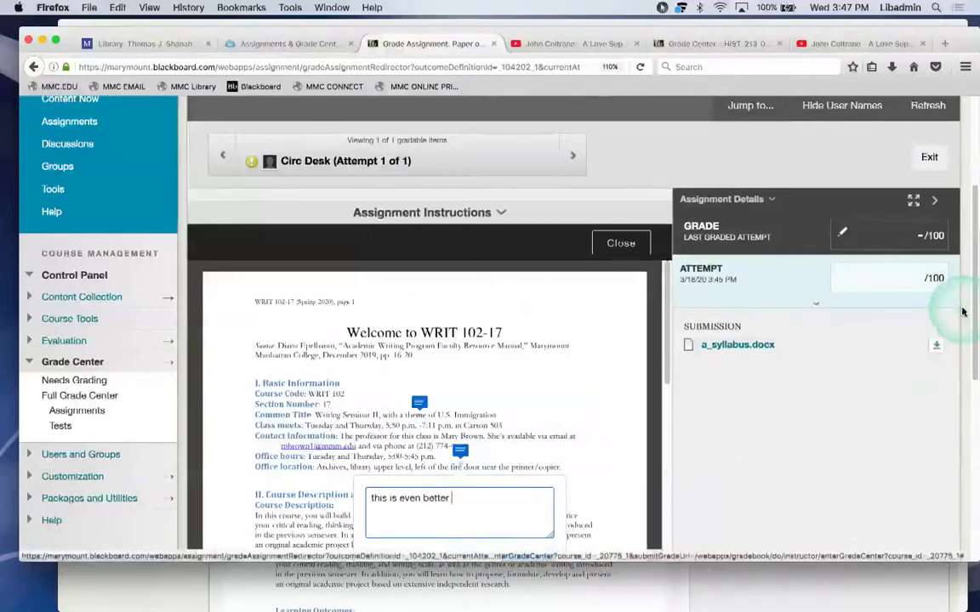
{"action": "scroll", "coordinate": [969, 323], "scroll_direction": "down", "scroll_amount": 1}
{"action": "scroll", "coordinate": [971, 337], "scroll_direction": "down", "scroll_amount": 3}
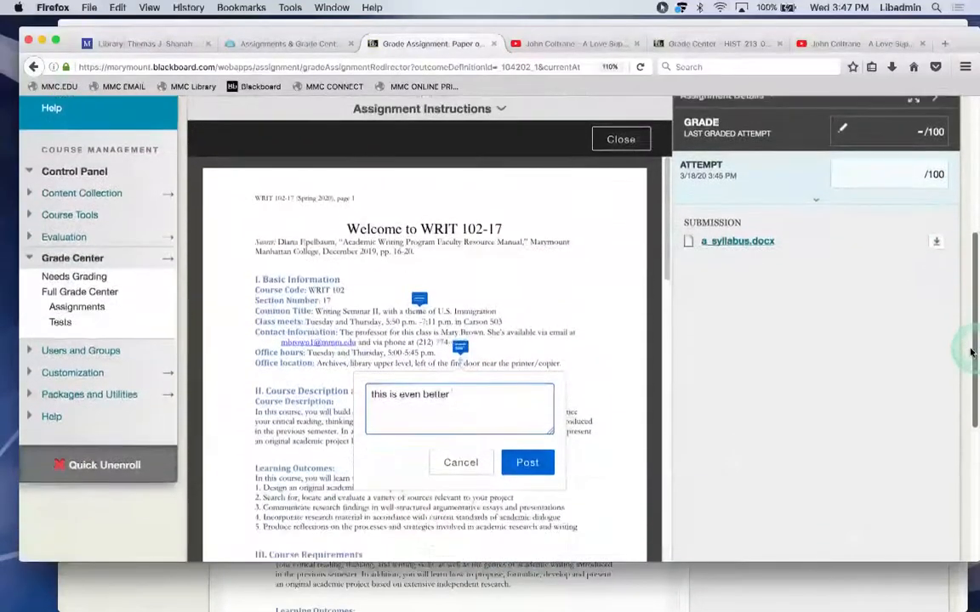
{"action": "left_click", "coordinate": [527, 465]}
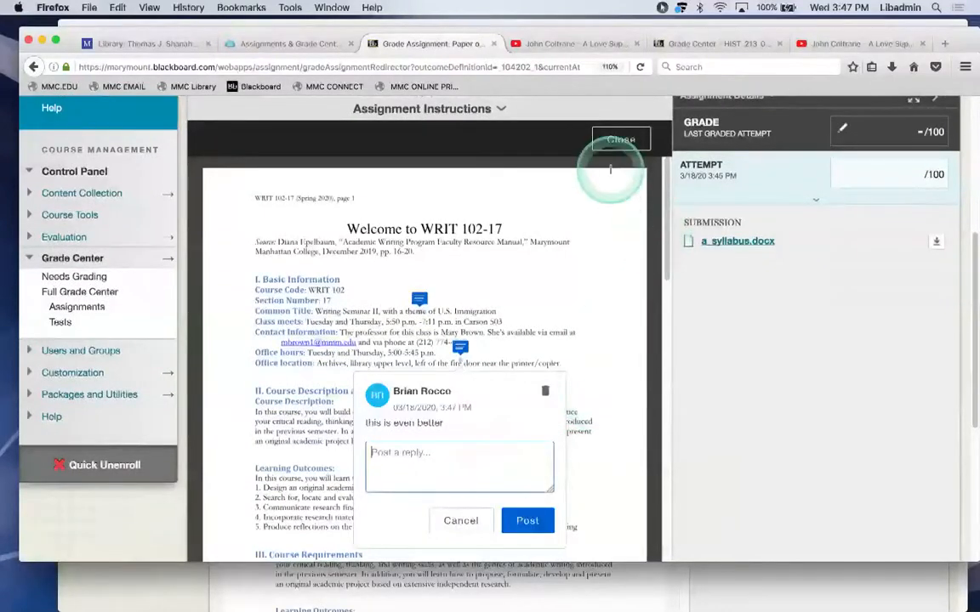
{"action": "left_click", "coordinate": [616, 142]}
Review both posted comments, dismissing the empty reply boxes.
{"action": "left_click", "coordinate": [413, 301]}
{"action": "left_click", "coordinate": [412, 477]}
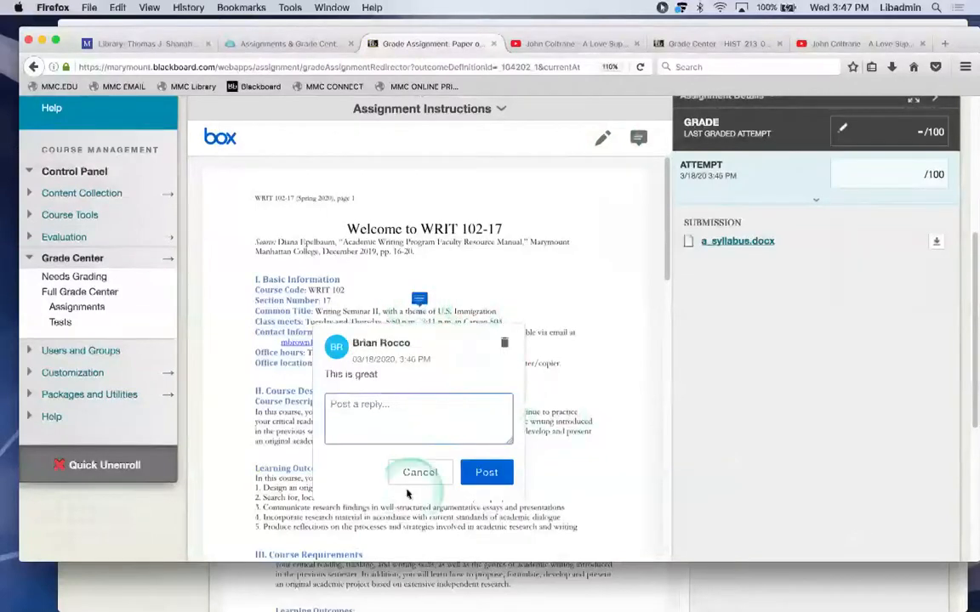
{"action": "scroll", "coordinate": [407, 493], "scroll_direction": "down", "scroll_amount": 1}
{"action": "left_click", "coordinate": [419, 461]}
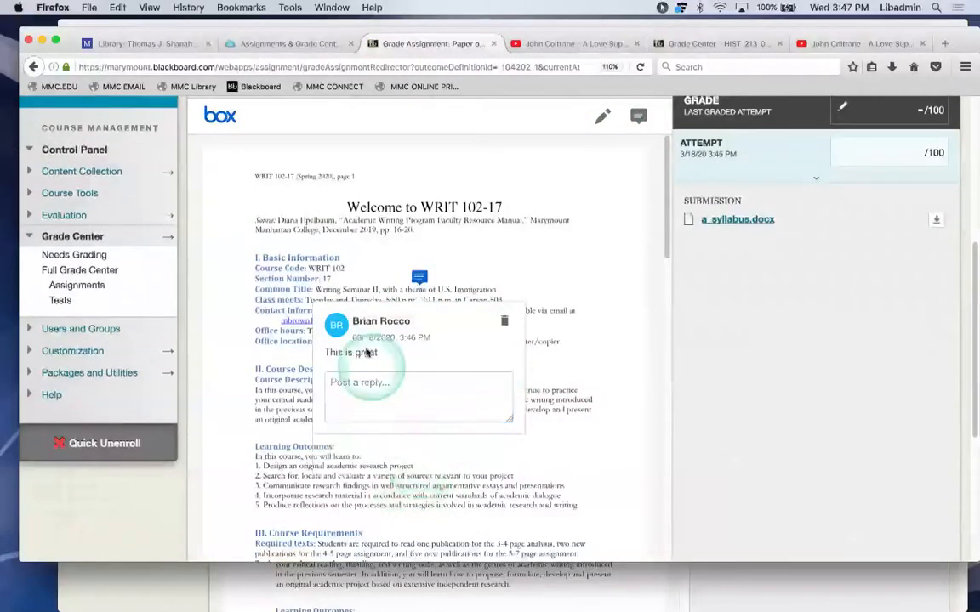
{"action": "left_click", "coordinate": [614, 316]}
{"action": "left_click", "coordinate": [459, 327]}
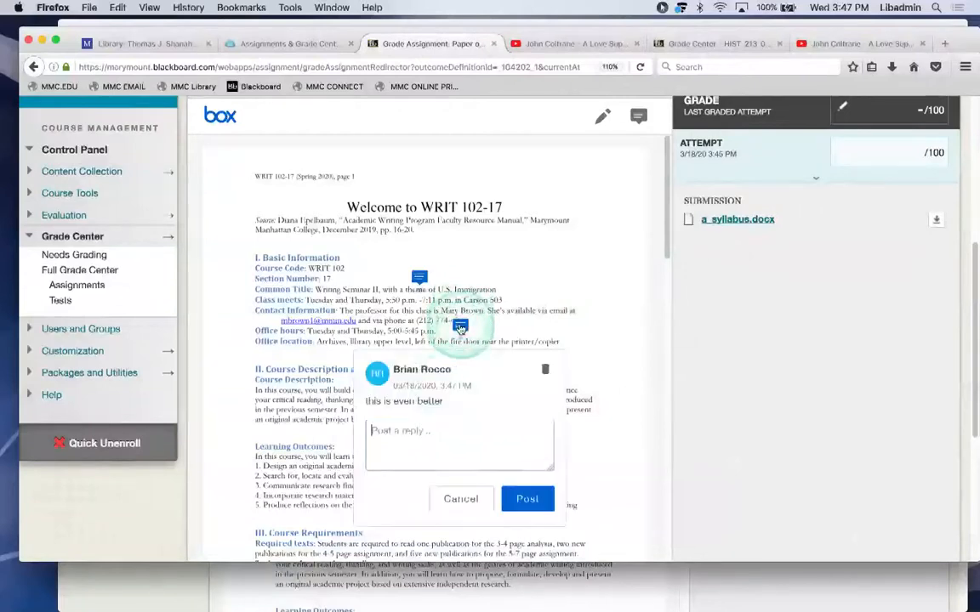
{"action": "left_click", "coordinate": [452, 475]}
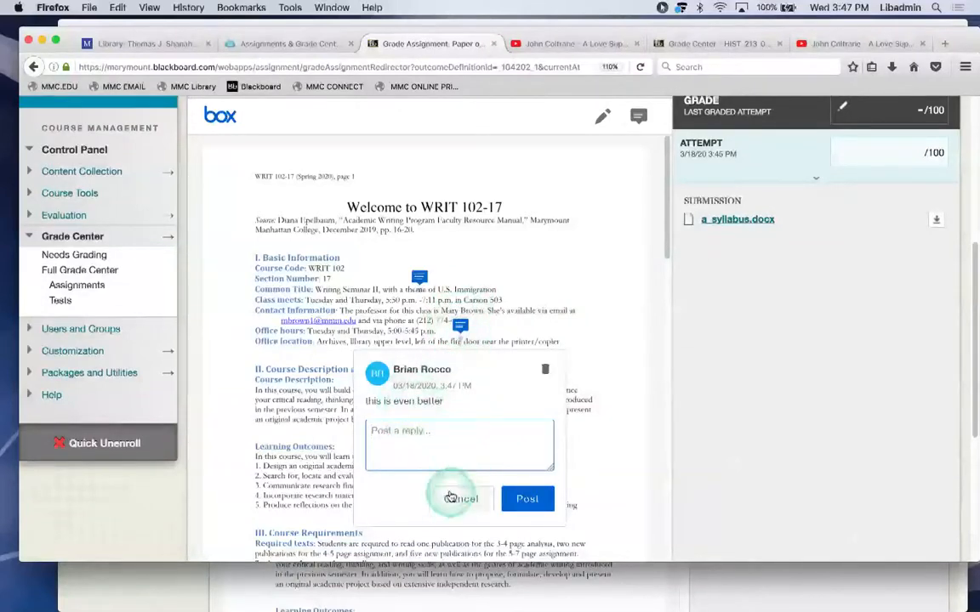
{"action": "left_click", "coordinate": [456, 498]}
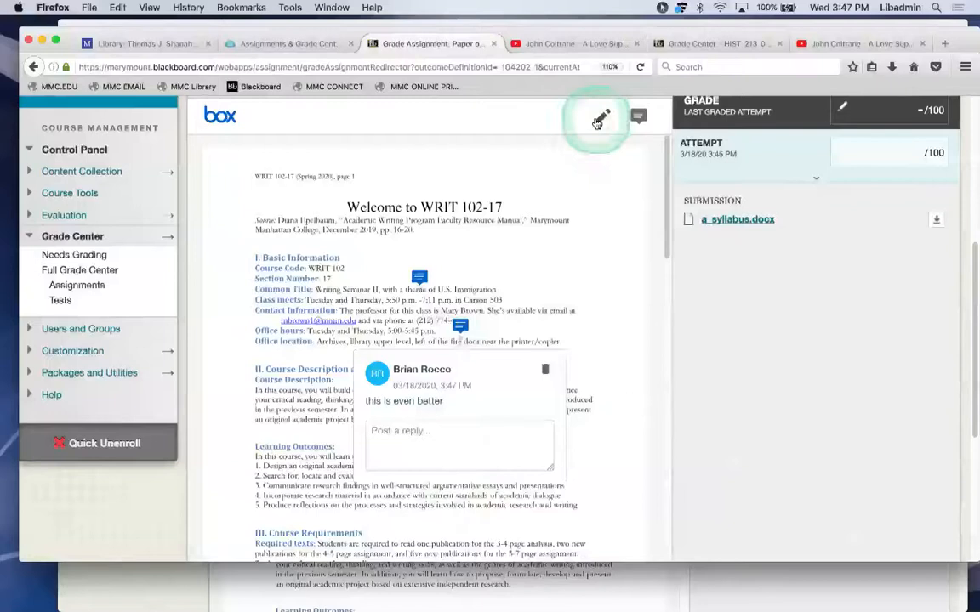
Circle the Basic Information block with the freehand draw tool.
{"action": "left_click", "coordinate": [599, 119]}
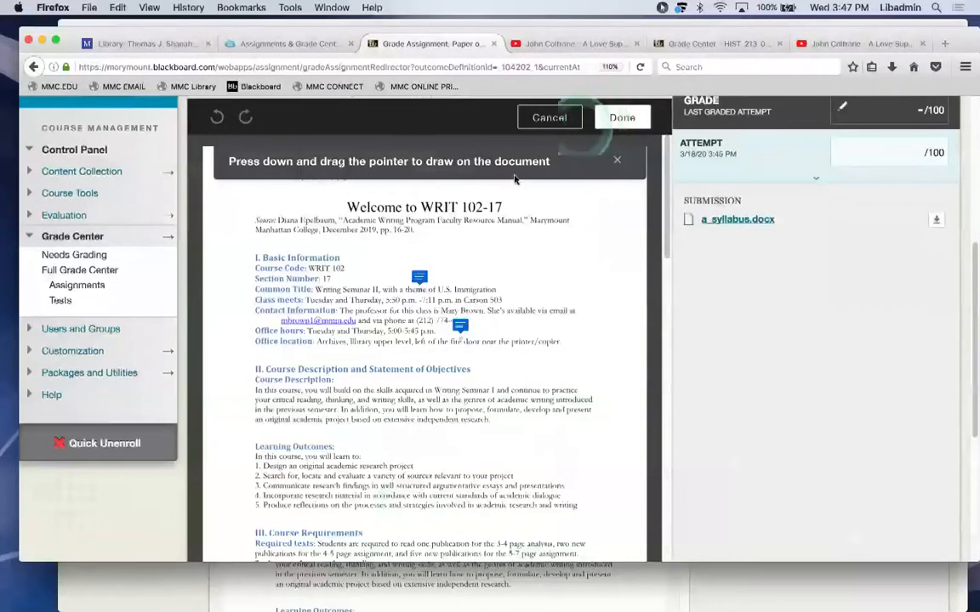
{"action": "mouse_move", "coordinate": [294, 282]}
{"action": "left_mouse_down"}
{"action": "mouse_move", "coordinate": [516, 281]}
{"action": "mouse_move", "coordinate": [372, 413]}
{"action": "left_mouse_up"}
{"action": "mouse_move", "coordinate": [306, 367]}
{"action": "left_mouse_down"}
{"action": "mouse_move", "coordinate": [247, 280]}
{"action": "mouse_move", "coordinate": [291, 274]}
{"action": "left_mouse_up"}
Draw a check mark over the homework list and finish drawing.
{"action": "left_click_drag", "start_coordinate": [662, 232], "coordinate": [655, 301]}
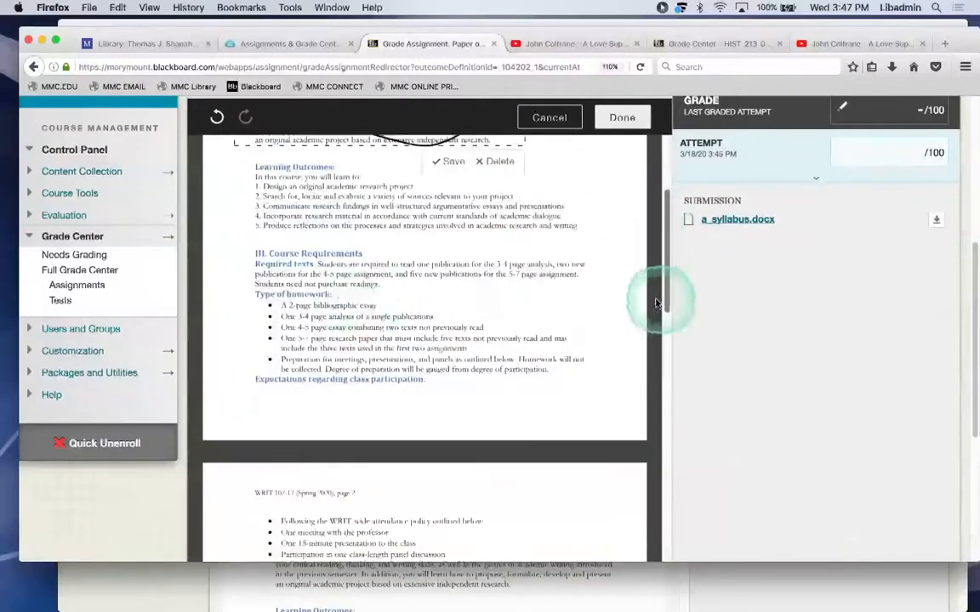
{"action": "mouse_move", "coordinate": [336, 304]}
{"action": "left_mouse_down"}
{"action": "mouse_move", "coordinate": [457, 265]}
{"action": "mouse_move", "coordinate": [381, 326]}
{"action": "left_mouse_up"}
{"action": "left_click", "coordinate": [448, 341]}
{"action": "left_click", "coordinate": [620, 119]}
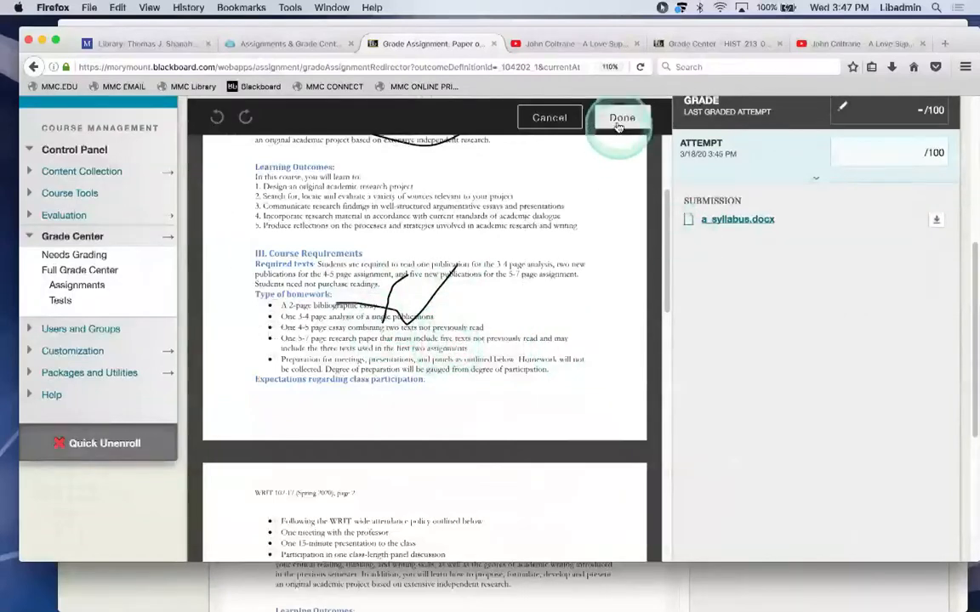
{"action": "left_click_drag", "start_coordinate": [660, 186], "coordinate": [666, 241]}
{"action": "left_click_drag", "start_coordinate": [303, 493], "coordinate": [436, 507]}
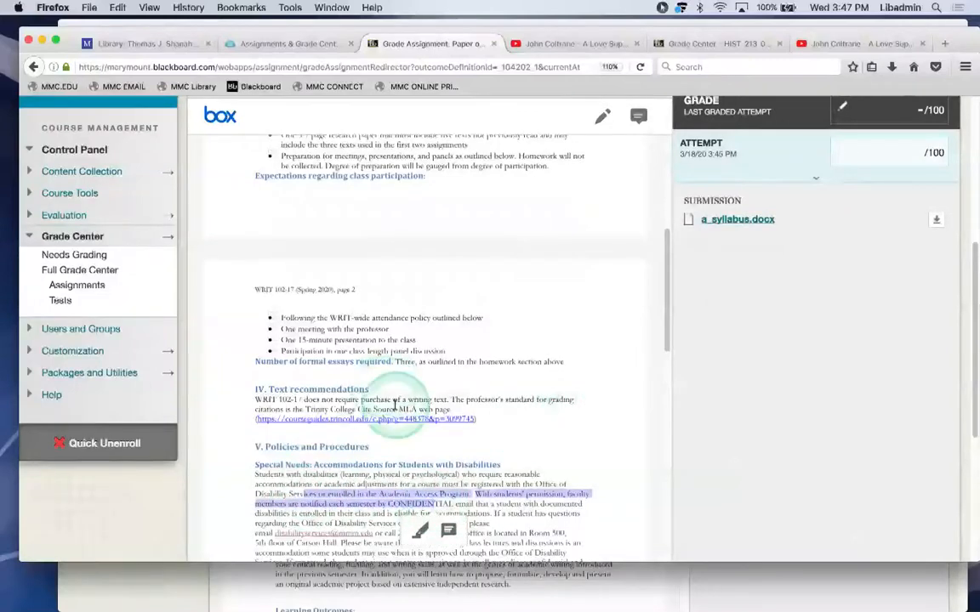
Highlight the Disability Services passage and post the comment 'This sentence is fantadsiofd'.
{"action": "scroll", "coordinate": [394, 406], "scroll_direction": "down", "scroll_amount": 2}
{"action": "left_click_drag", "start_coordinate": [334, 439], "coordinate": [513, 465]}
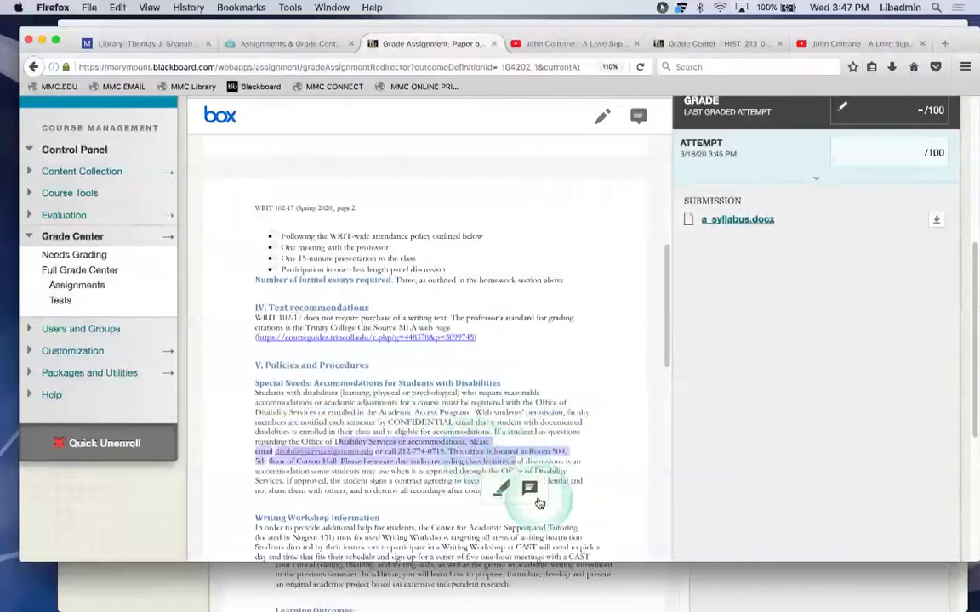
{"action": "left_click", "coordinate": [529, 491]}
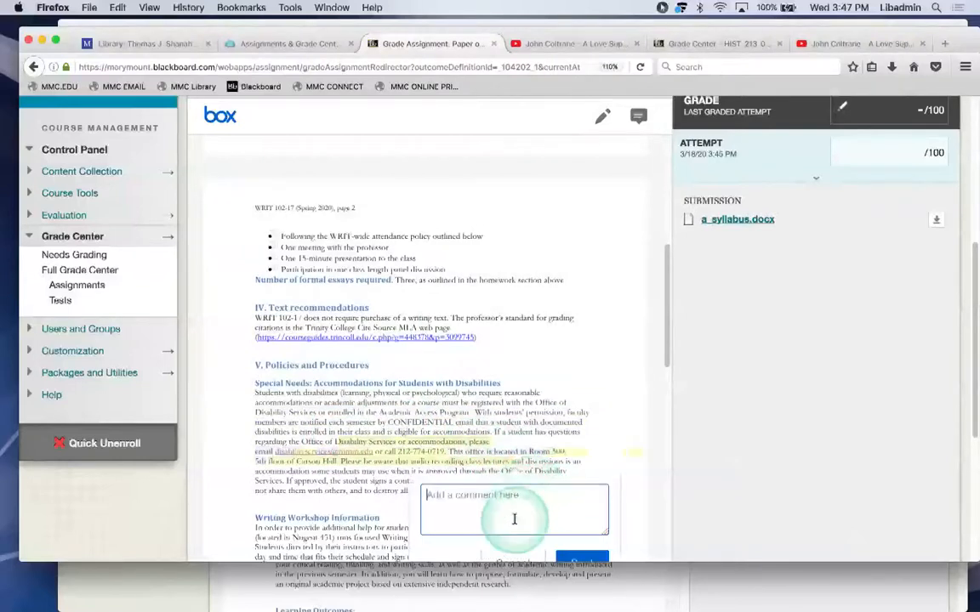
{"action": "left_click", "coordinate": [514, 518]}
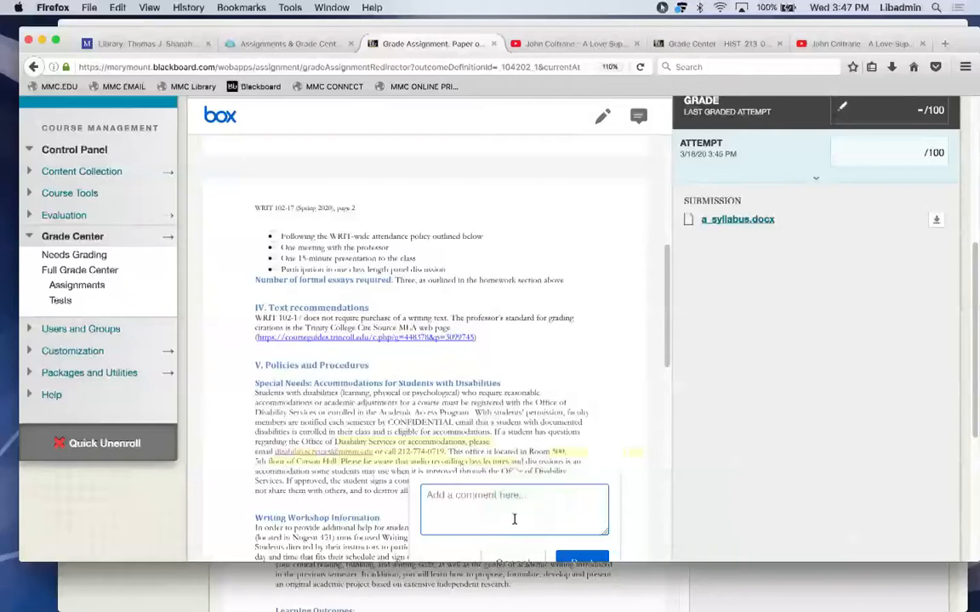
{"action": "type", "text": "sentence is fantadsiofd"}
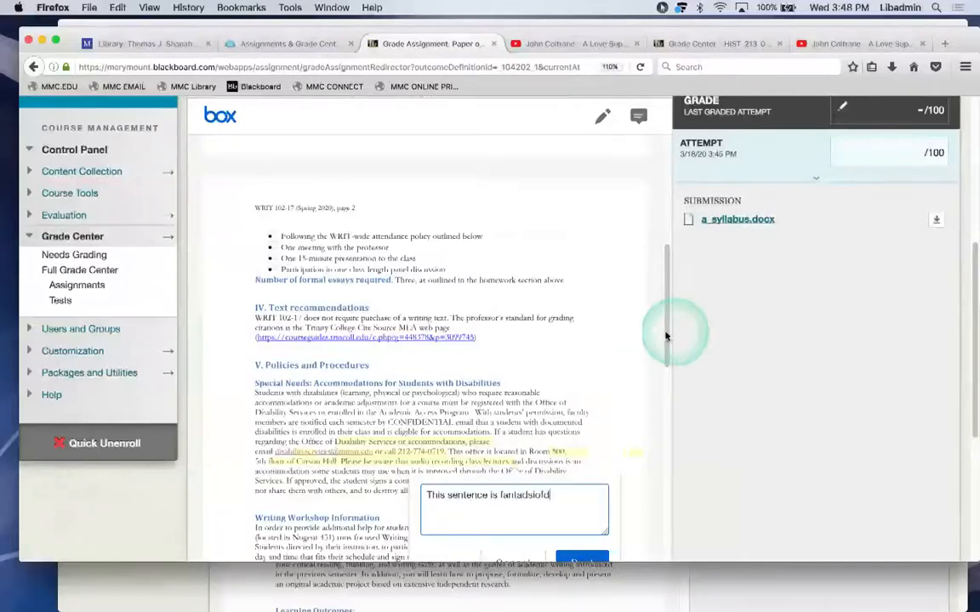
{"action": "scroll", "coordinate": [673, 330], "scroll_direction": "down", "scroll_amount": 4}
{"action": "left_click", "coordinate": [582, 403]}
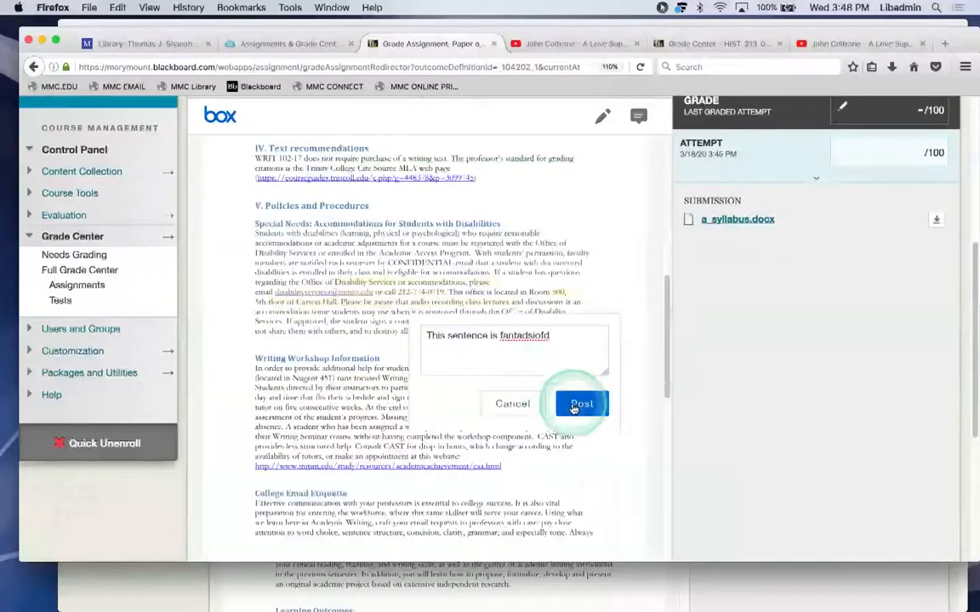
{"action": "left_click_drag", "start_coordinate": [667, 340], "coordinate": [659, 316]}
Grade the attempt 95 with feedback 'This is great. Ive comment on several points, ect.' and submit.
{"action": "left_click", "coordinate": [923, 151]}
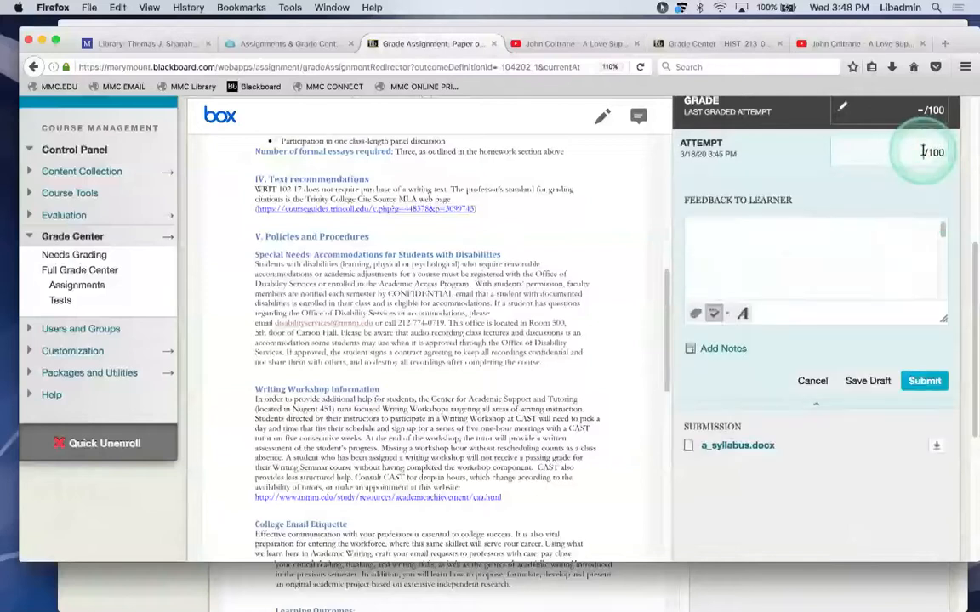
{"action": "type", "text": "56"}
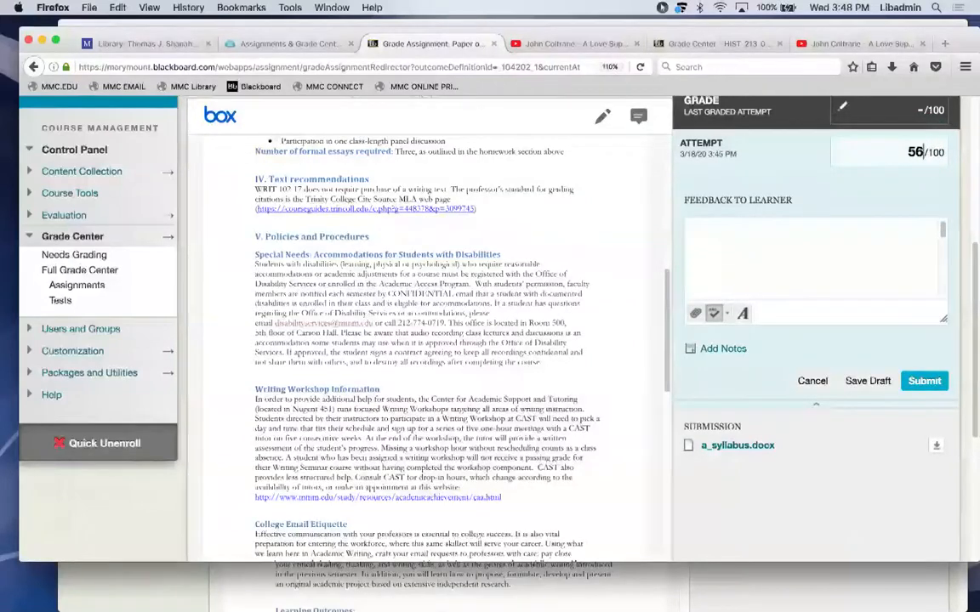
{"action": "key", "text": "BackSpace"}
{"action": "key", "text": "BackSpace"}
{"action": "type", "text": "95"}
{"action": "left_click", "coordinate": [800, 248]}
{"action": "type", "text": "This is g"}
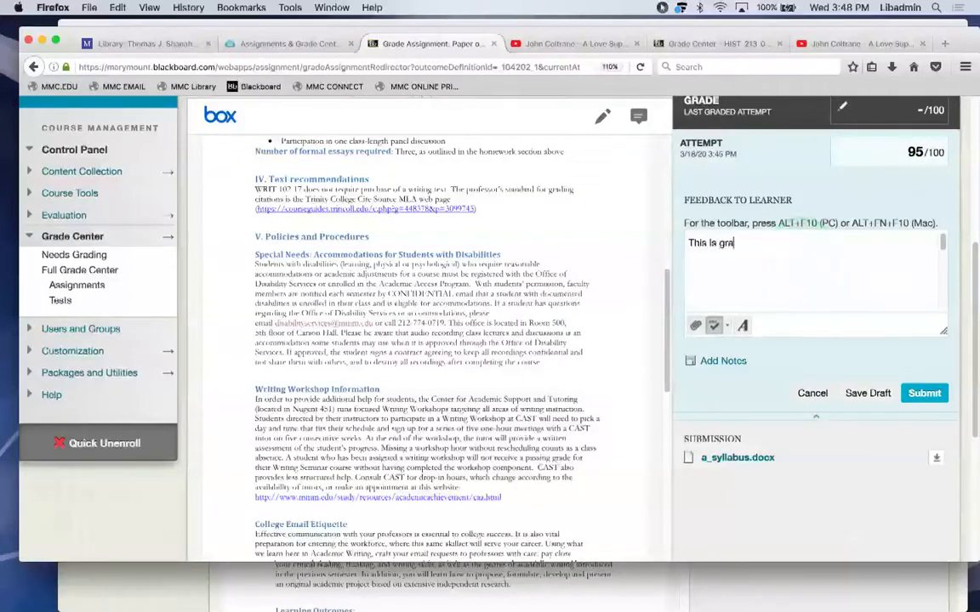
{"action": "type", "text": "reat. Ive comme"}
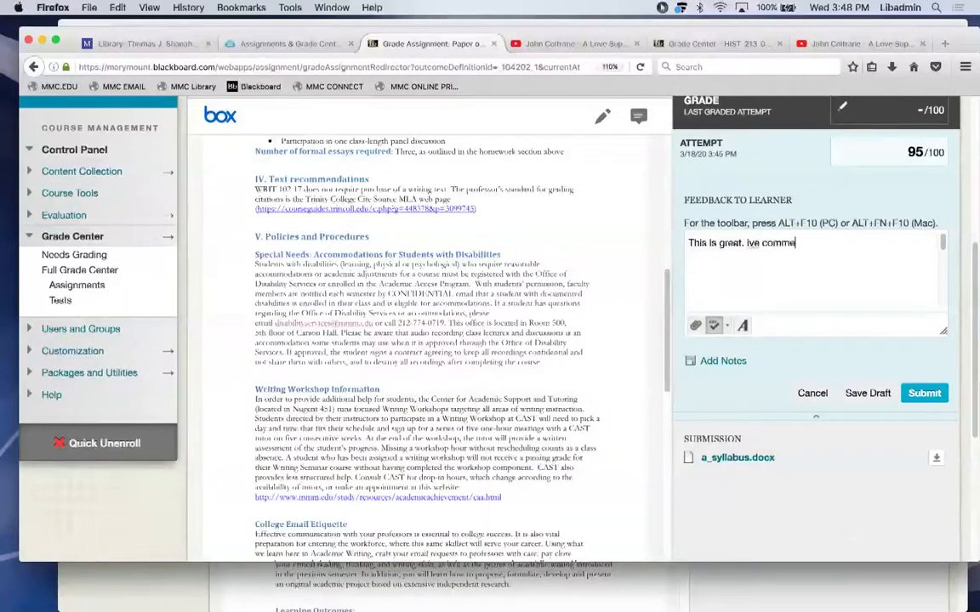
{"action": "type", "text": "nt on several points, ect."}
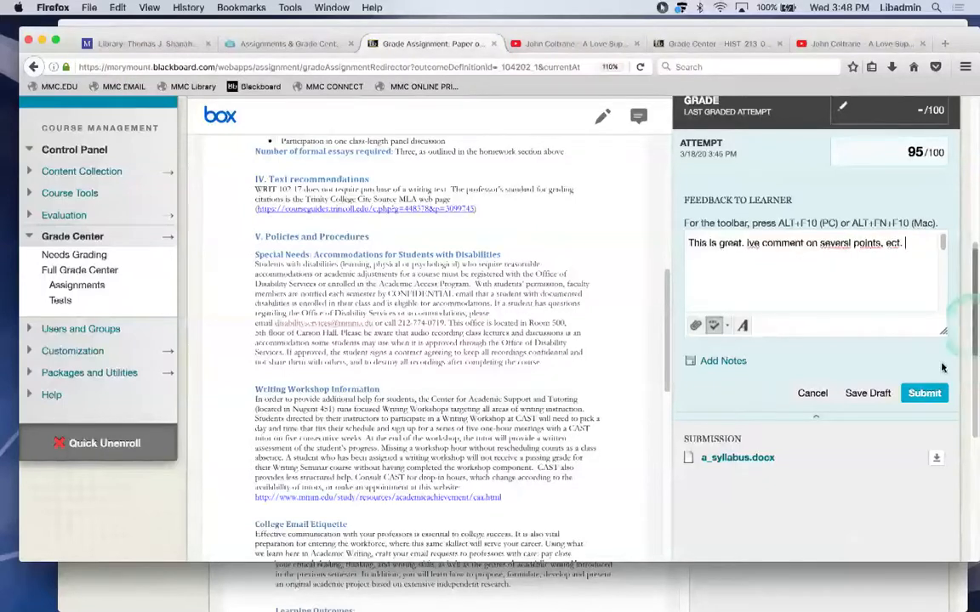
{"action": "left_click", "coordinate": [920, 394]}
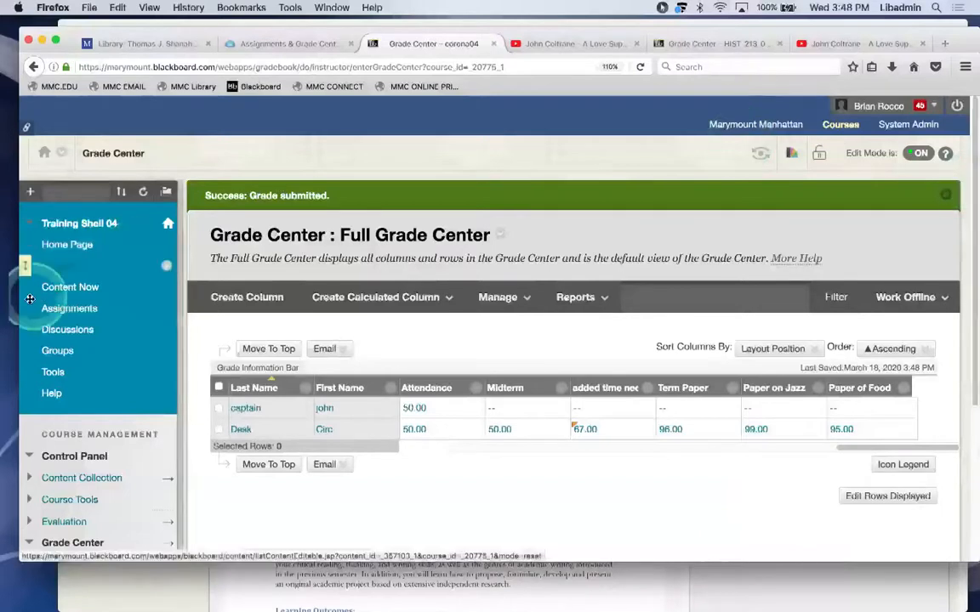
Open the course's Content Now page from the course menu.
{"action": "left_click", "coordinate": [45, 264]}
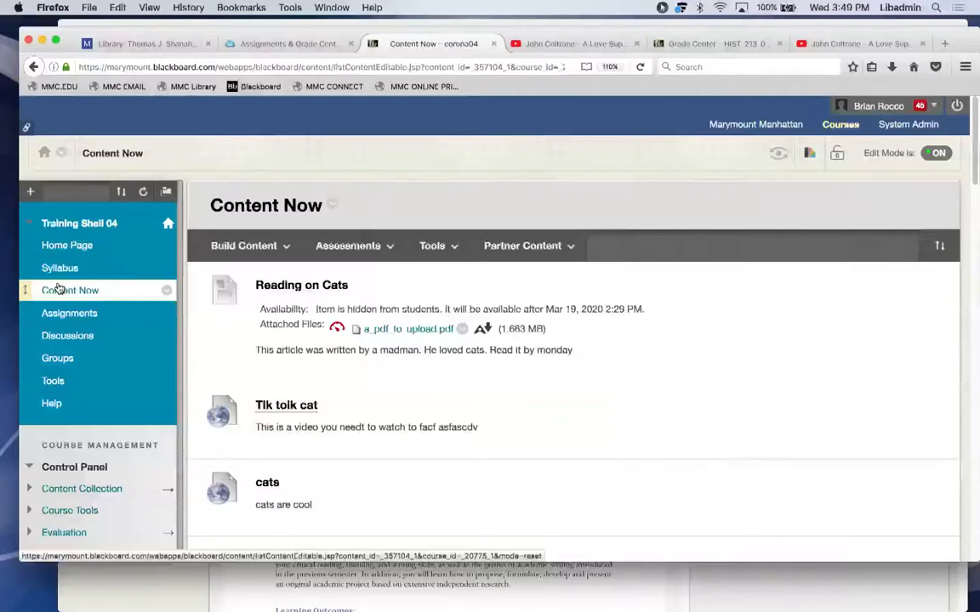
Go to the Discussion Board and open the Discussion Forum on Discussion Forums.
{"action": "left_click", "coordinate": [57, 336]}
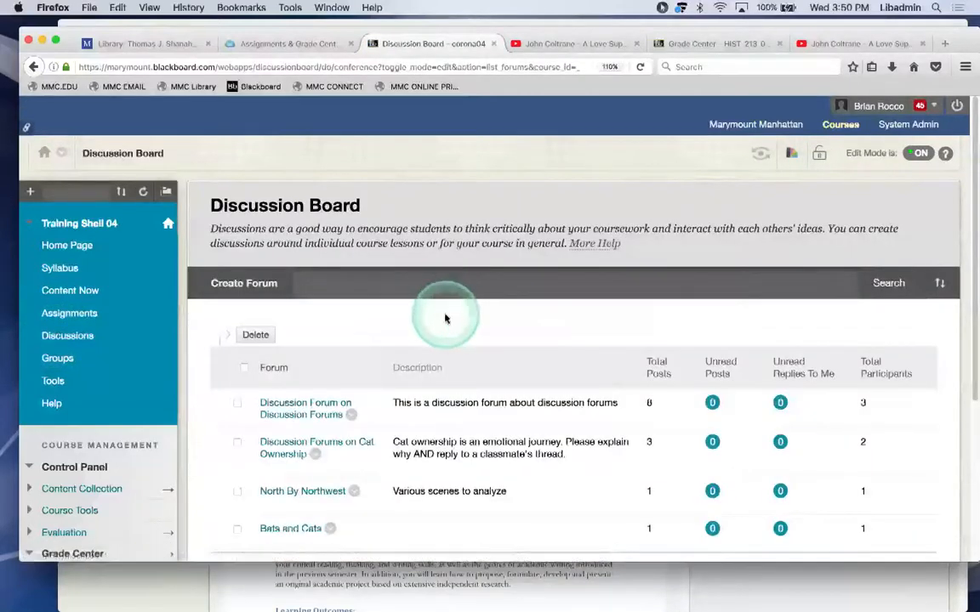
{"action": "scroll", "coordinate": [444, 319], "scroll_direction": "down", "scroll_amount": 1}
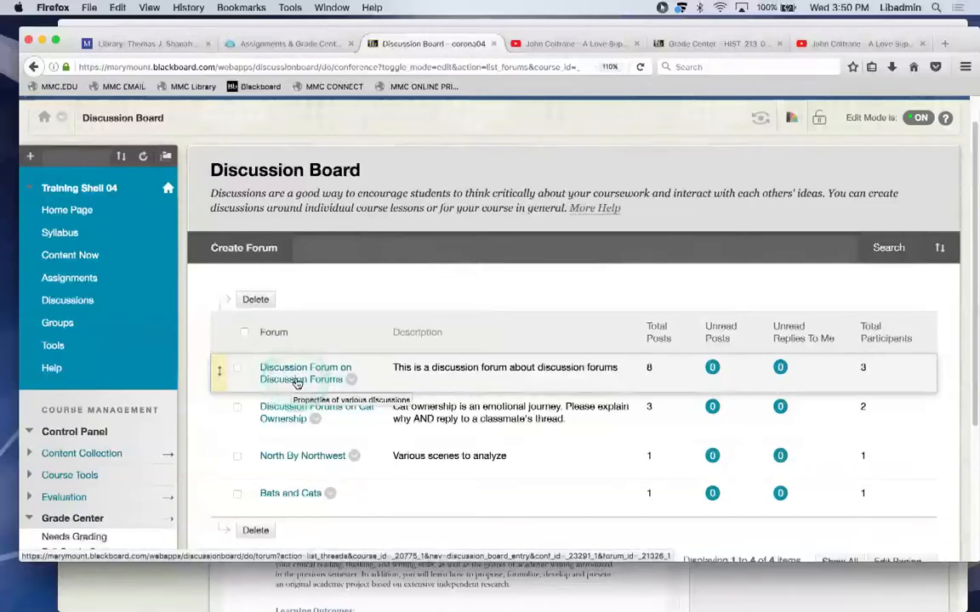
{"action": "left_click", "coordinate": [296, 384]}
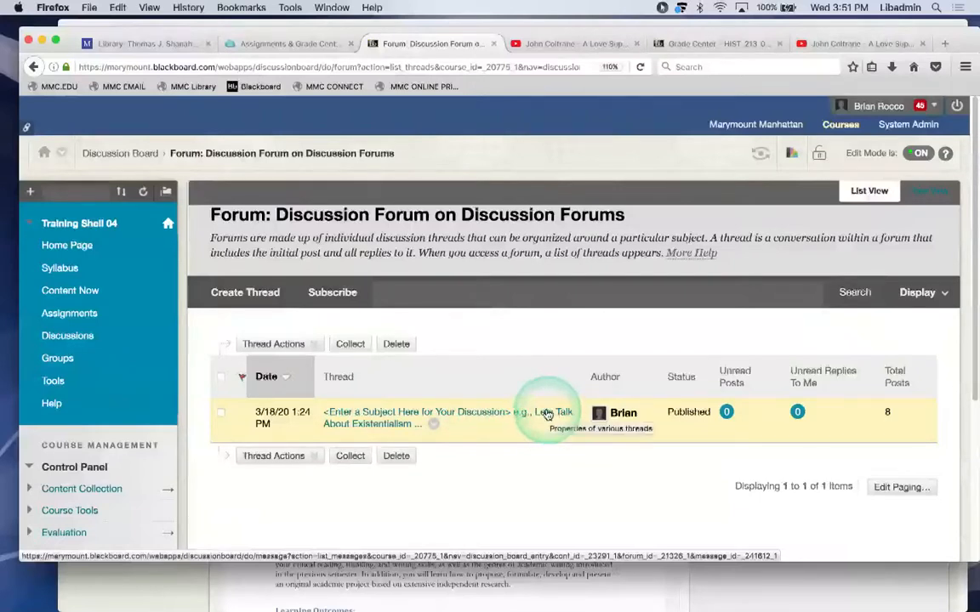
Open the Lets Talk About Existentialism thread and read through its first replies.
{"action": "left_click", "coordinate": [547, 413]}
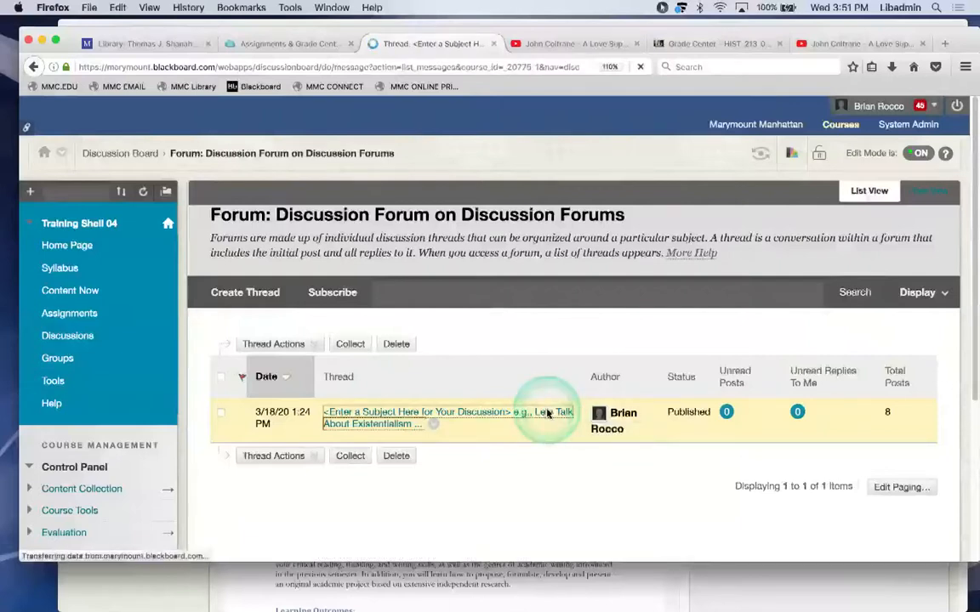
{"action": "scroll", "coordinate": [547, 413], "scroll_direction": "down", "scroll_amount": 3}
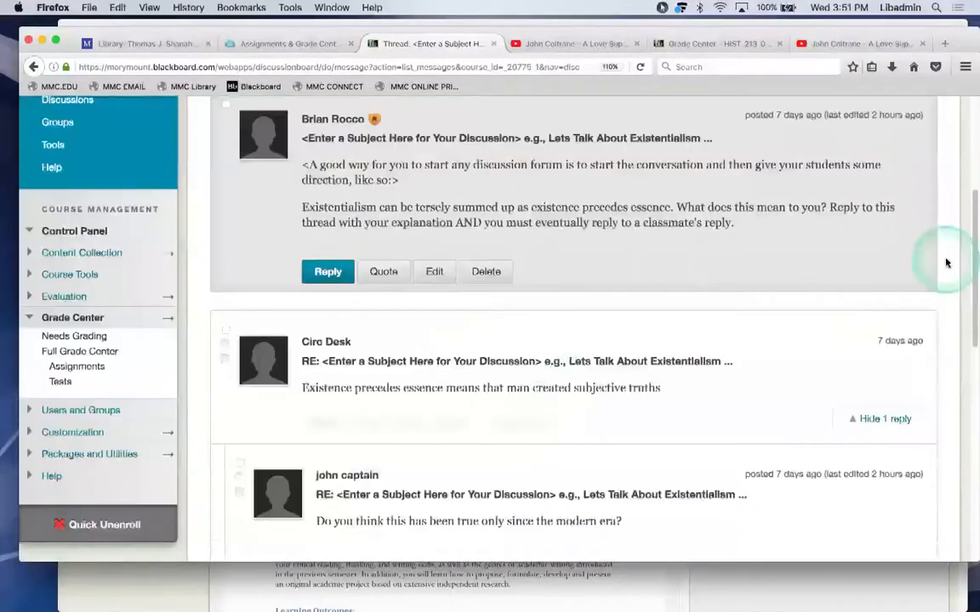
{"action": "scroll", "coordinate": [972, 204], "scroll_direction": "up", "scroll_amount": 3}
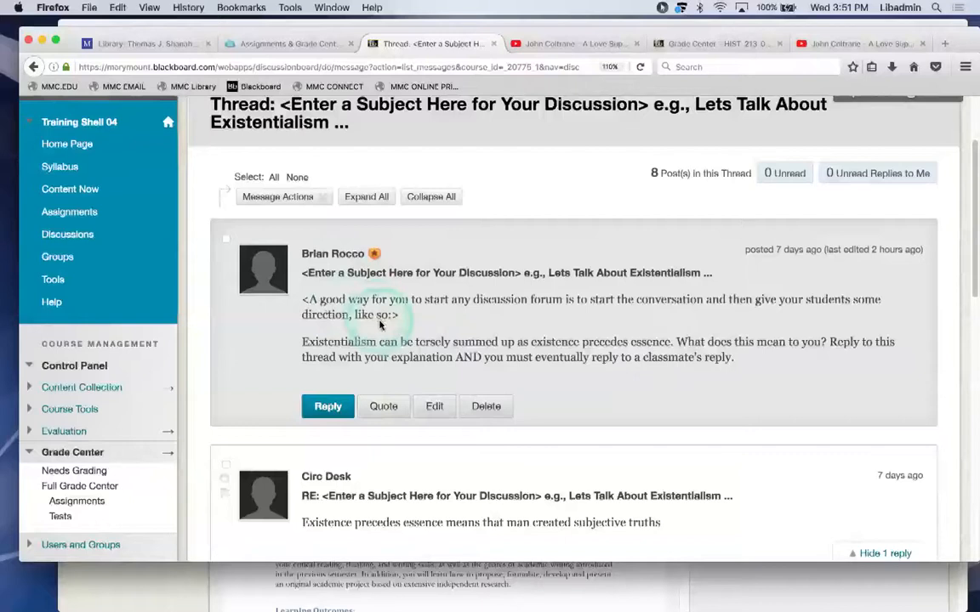
{"action": "left_click", "coordinate": [338, 344]}
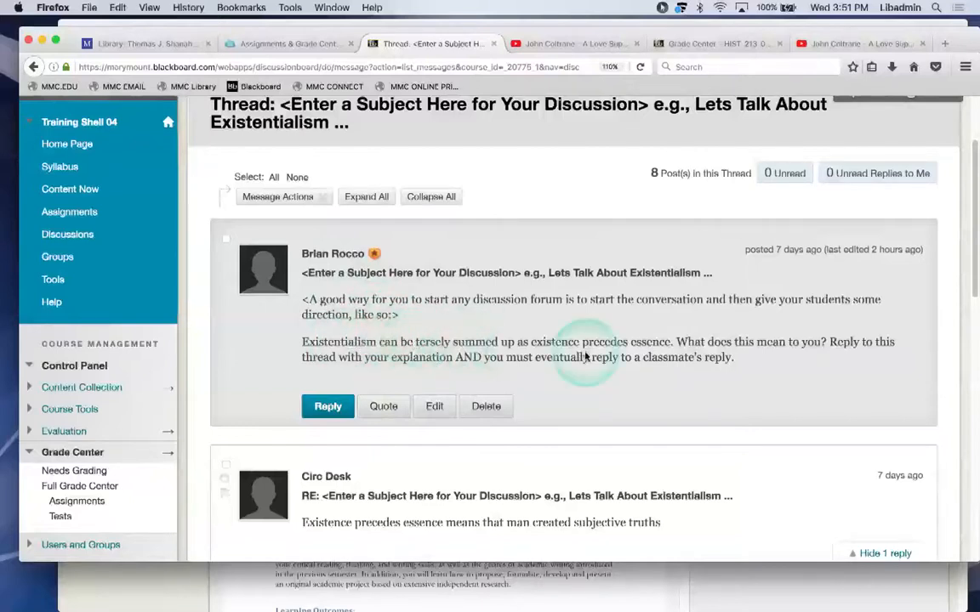
{"action": "scroll", "coordinate": [585, 357], "scroll_direction": "down", "scroll_amount": 1}
{"action": "scroll", "coordinate": [585, 358], "scroll_direction": "down", "scroll_amount": 2}
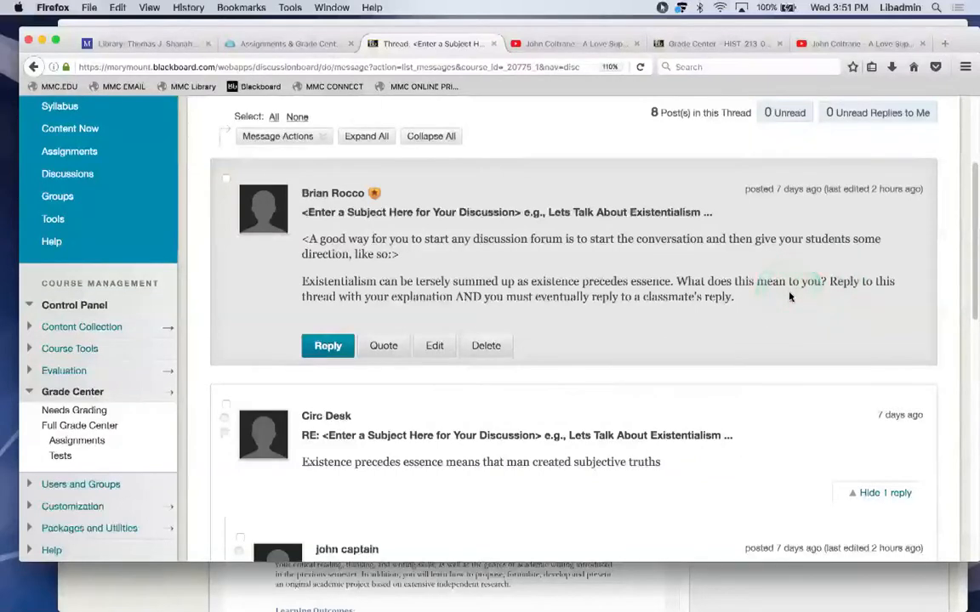
{"action": "scroll", "coordinate": [789, 296], "scroll_direction": "down", "scroll_amount": 1}
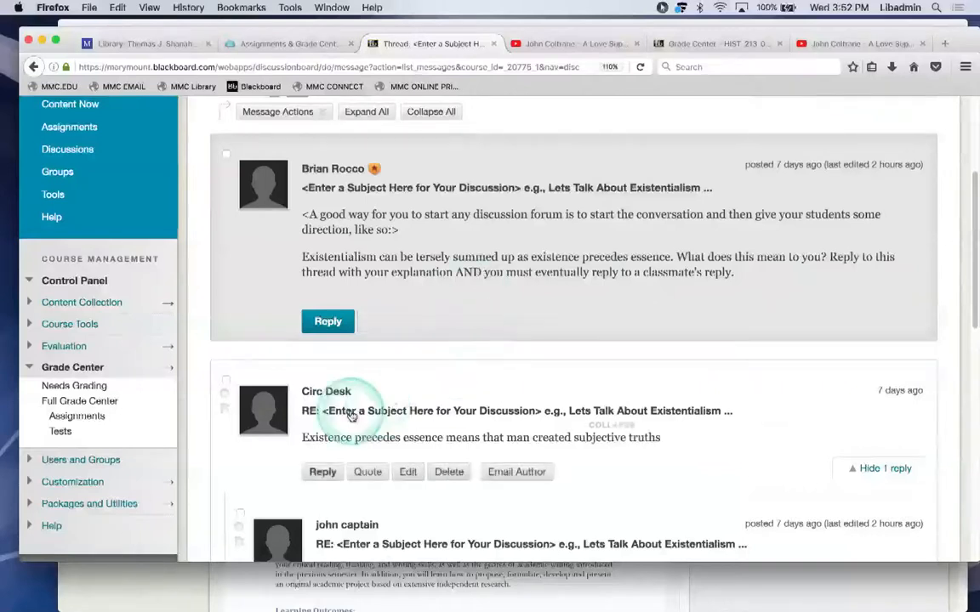
{"action": "scroll", "coordinate": [351, 415], "scroll_direction": "down", "scroll_amount": 2}
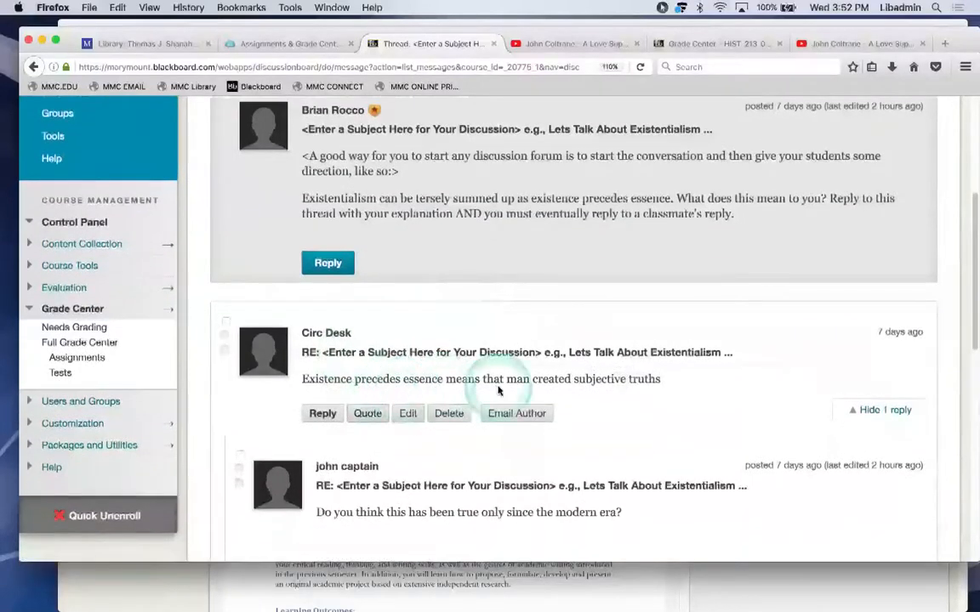
Read the remaining replies and start editing the last one, with the PDF attachment.
{"action": "left_click", "coordinate": [661, 382]}
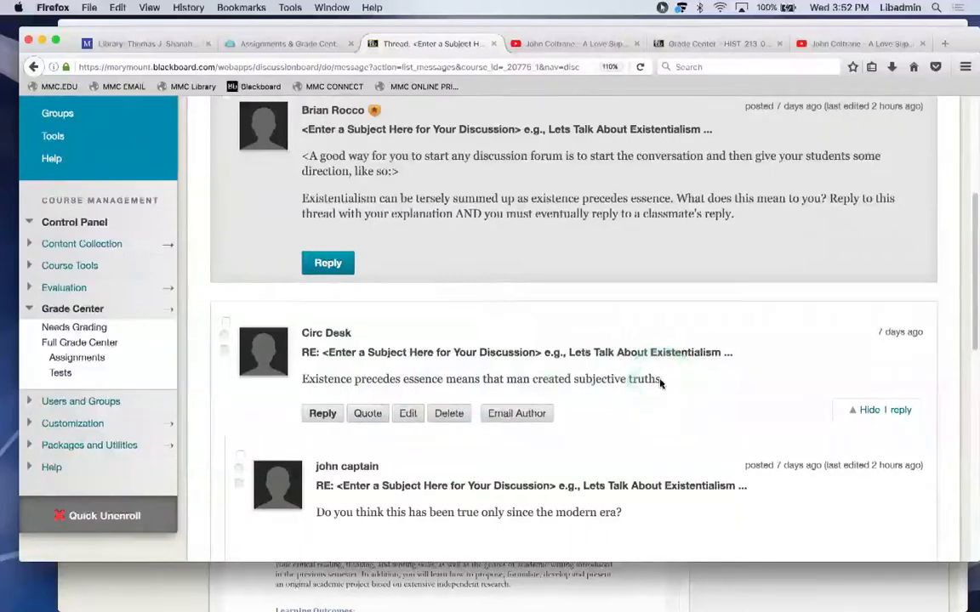
{"action": "scroll", "coordinate": [661, 383], "scroll_direction": "down", "scroll_amount": 2}
{"action": "left_click", "coordinate": [408, 446]}
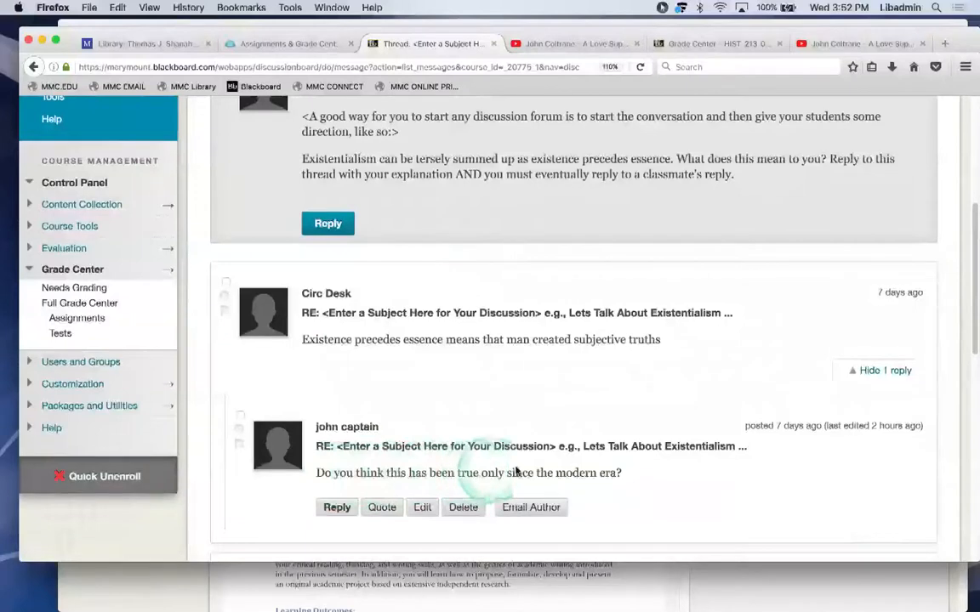
{"action": "scroll", "coordinate": [567, 469], "scroll_direction": "down", "scroll_amount": 3}
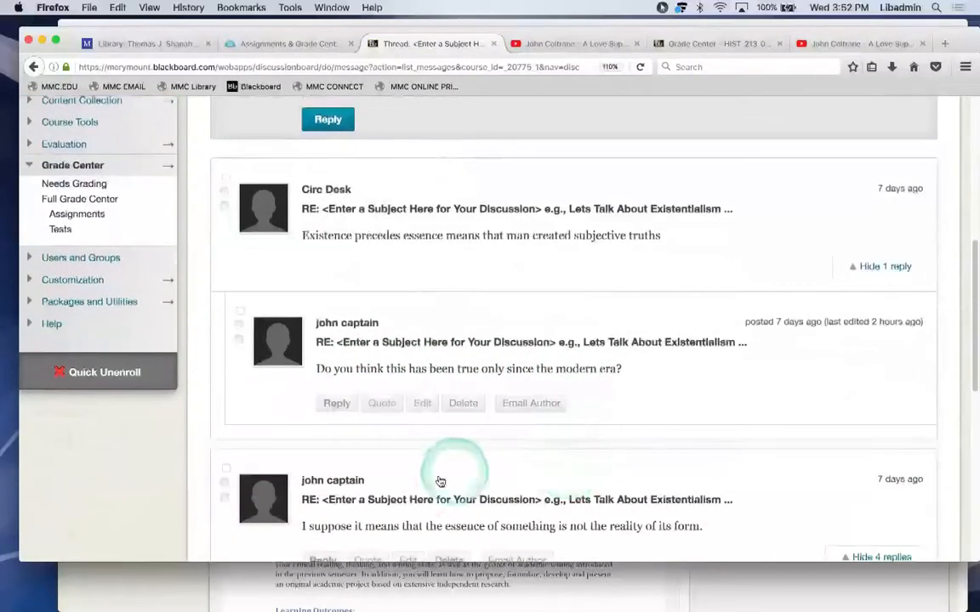
{"action": "scroll", "coordinate": [421, 493], "scroll_direction": "down", "scroll_amount": 2}
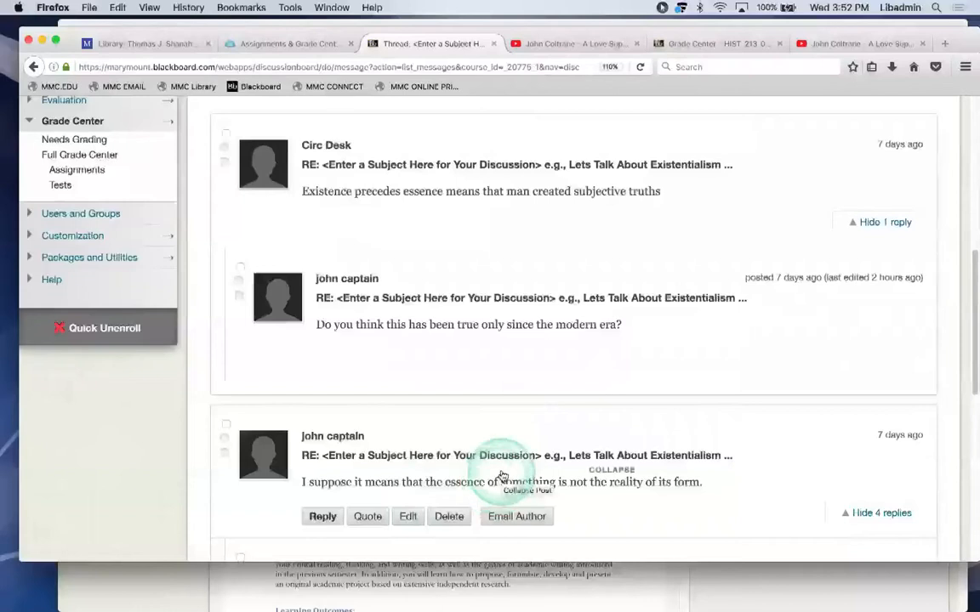
{"action": "scroll", "coordinate": [503, 476], "scroll_direction": "down", "scroll_amount": 6}
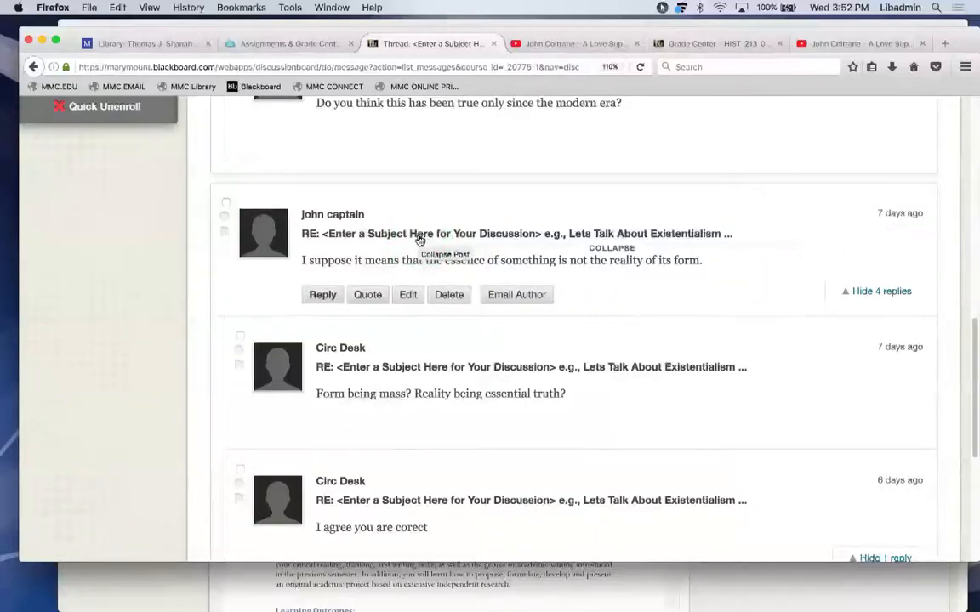
{"action": "scroll", "coordinate": [419, 240], "scroll_direction": "down", "scroll_amount": 3}
{"action": "left_click", "coordinate": [348, 301]}
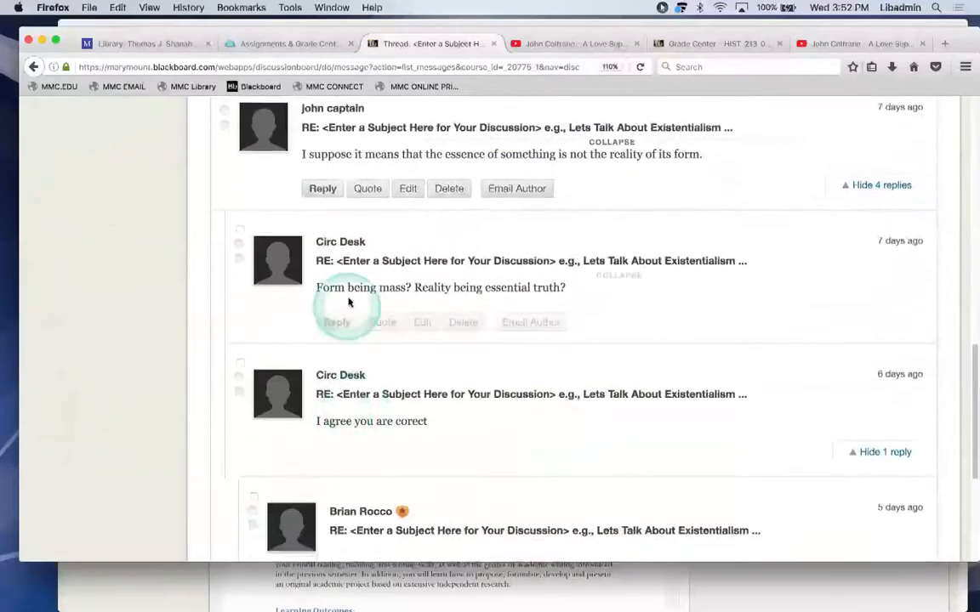
{"action": "scroll", "coordinate": [360, 408], "scroll_direction": "down", "scroll_amount": 2}
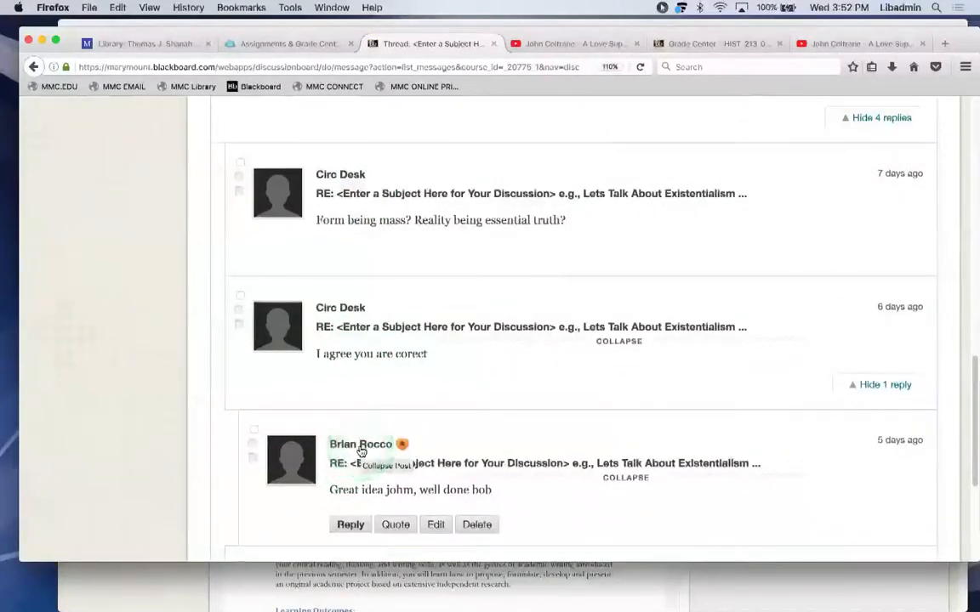
{"action": "scroll", "coordinate": [361, 450], "scroll_direction": "down", "scroll_amount": 2}
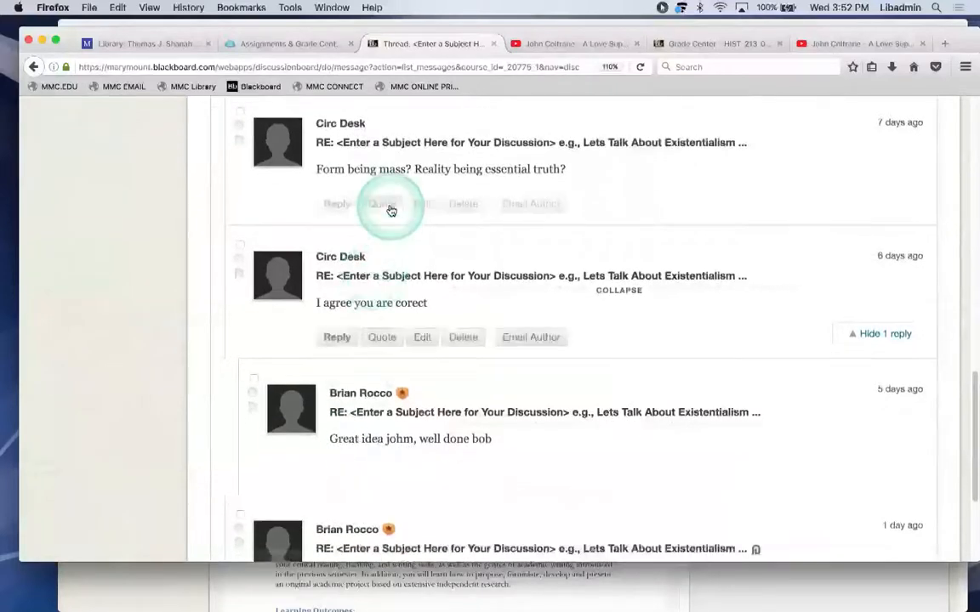
{"action": "scroll", "coordinate": [421, 414], "scroll_direction": "down", "scroll_amount": 1}
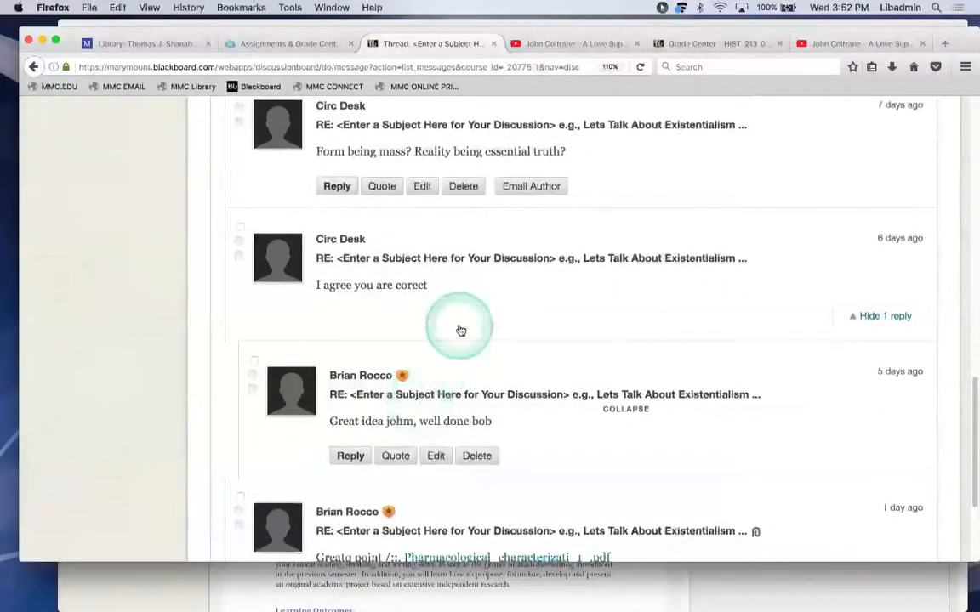
{"action": "scroll", "coordinate": [459, 432], "scroll_direction": "down", "scroll_amount": 3}
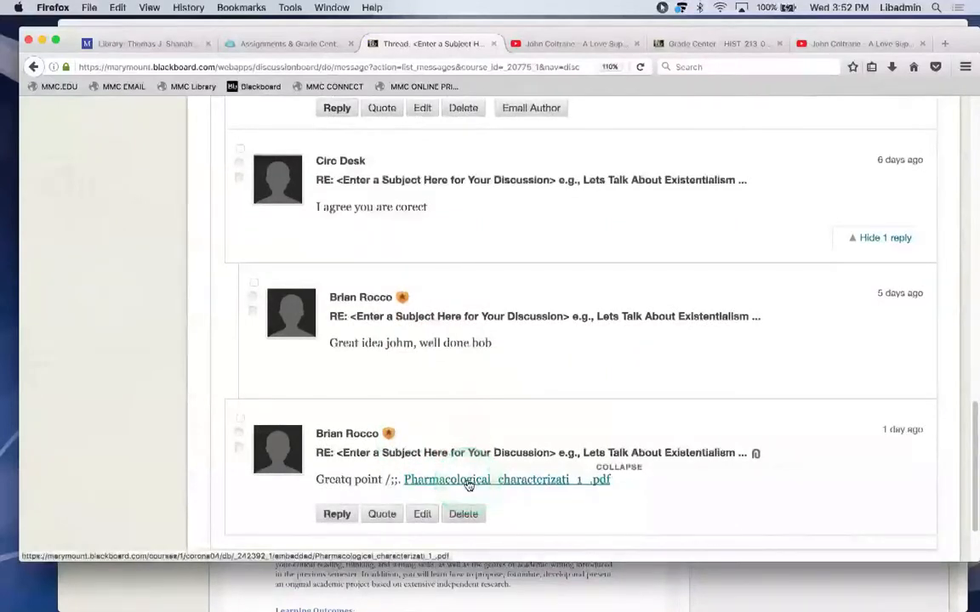
{"action": "scroll", "coordinate": [467, 485], "scroll_direction": "down", "scroll_amount": 3}
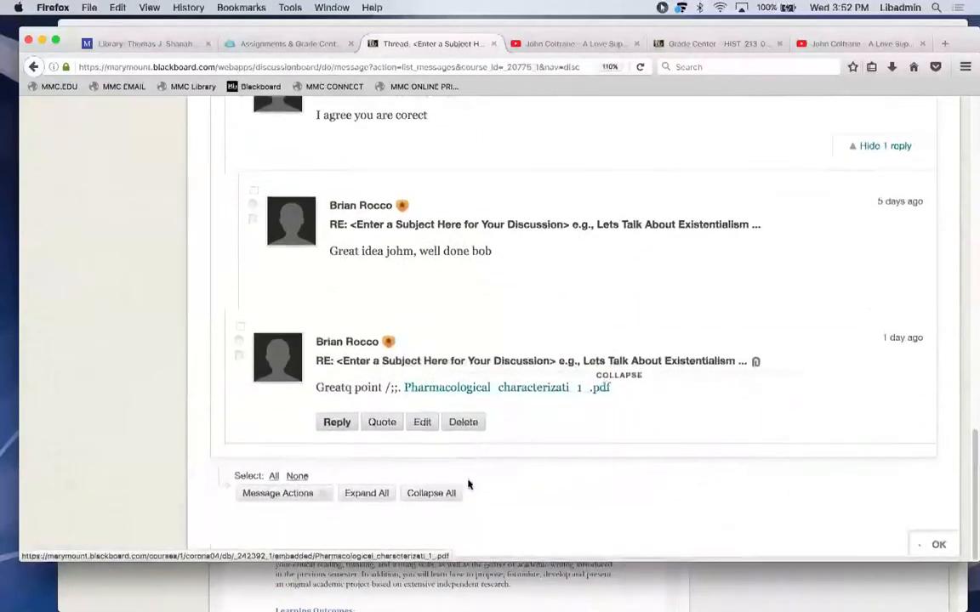
{"action": "left_click", "coordinate": [493, 405]}
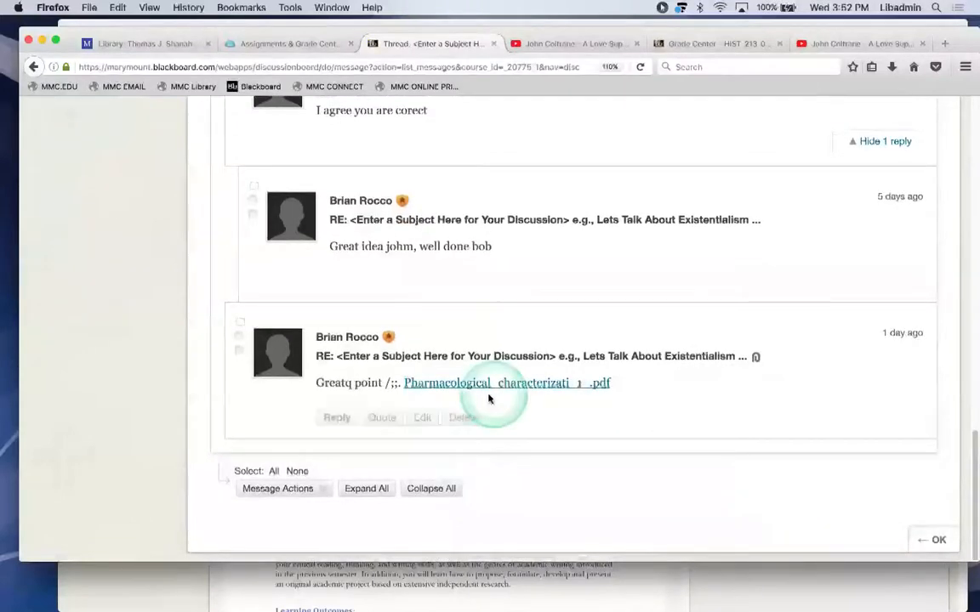
Cancel the reply edit without saving and return to the course's Discussion Board.
{"action": "left_click", "coordinate": [421, 418]}
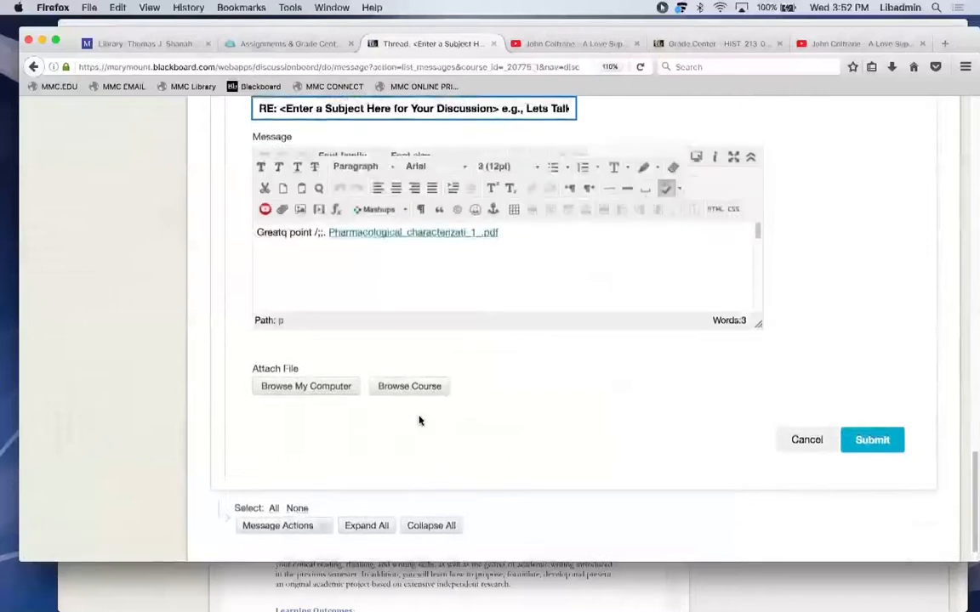
{"action": "scroll", "coordinate": [418, 420], "scroll_direction": "up", "scroll_amount": 3}
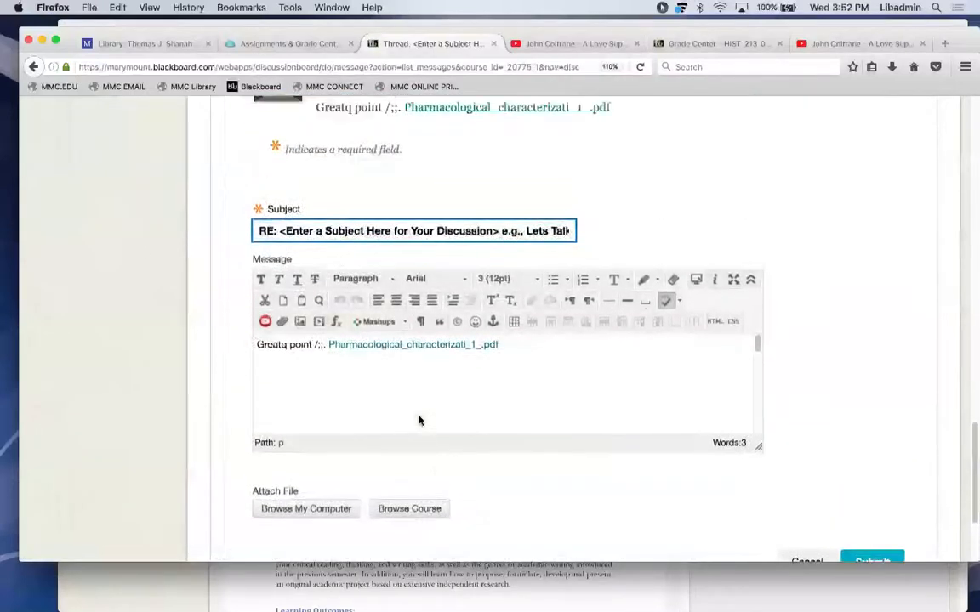
{"action": "left_click", "coordinate": [421, 425]}
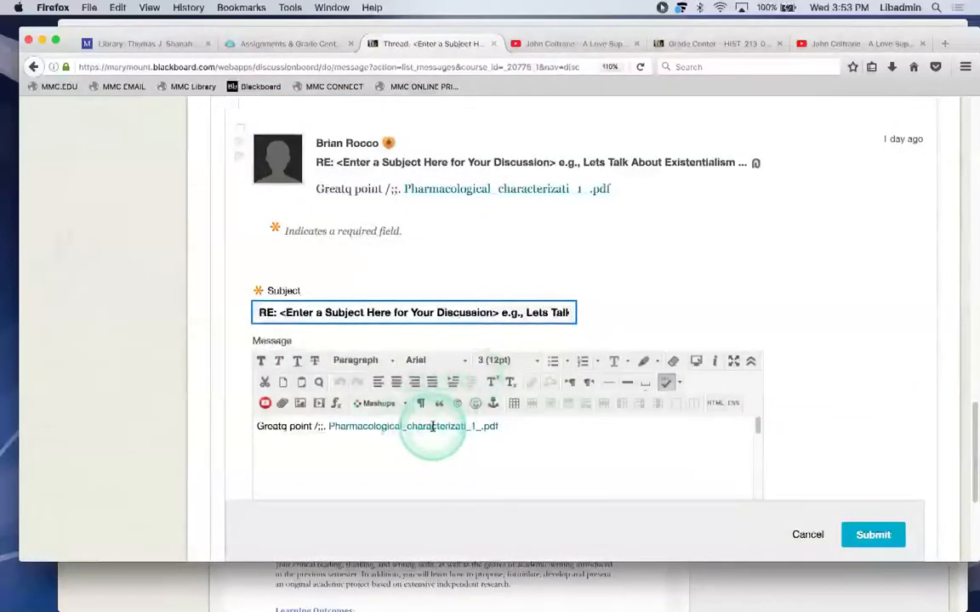
{"action": "left_click", "coordinate": [808, 534]}
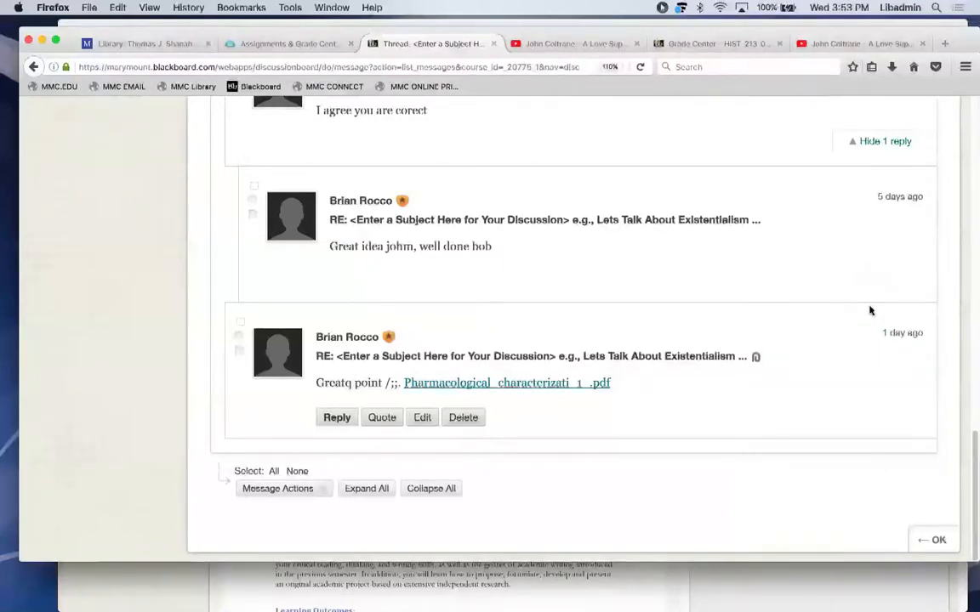
{"action": "left_click_drag", "start_coordinate": [977, 439], "coordinate": [920, 157]}
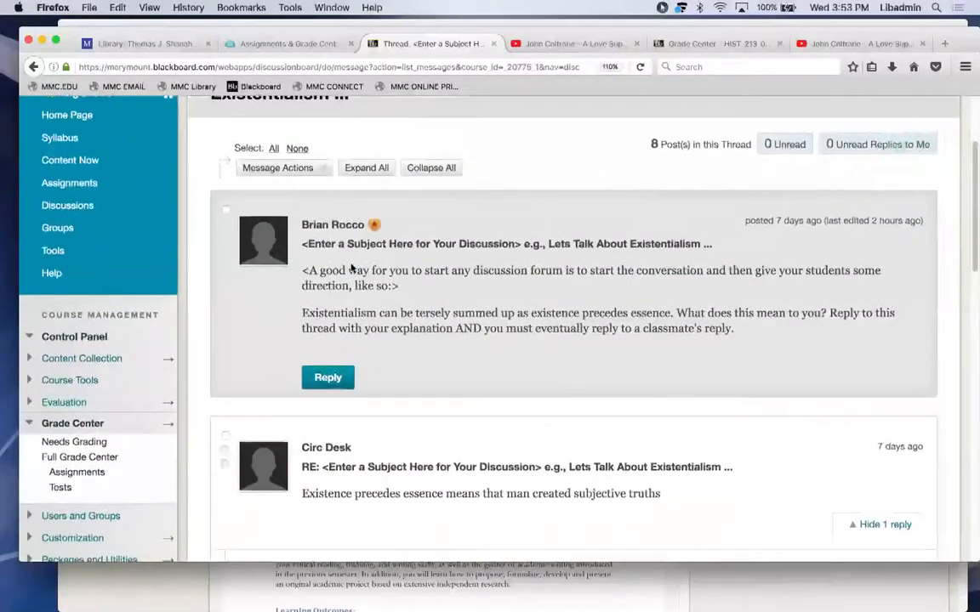
{"action": "left_click", "coordinate": [75, 207]}
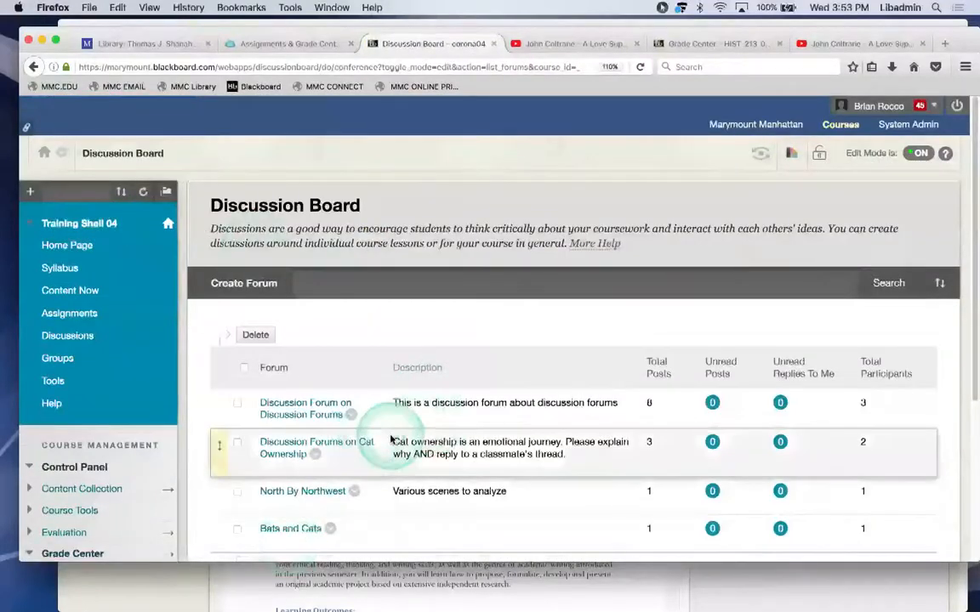
Start a new forum named 'This is where we will be discussing Cats'.
{"action": "left_click", "coordinate": [260, 300]}
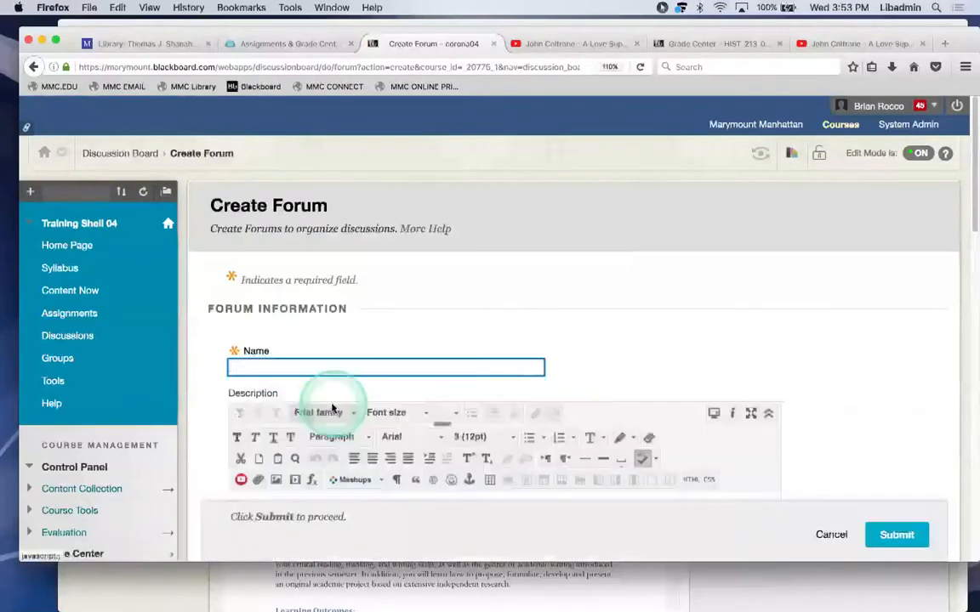
{"action": "left_click", "coordinate": [333, 394]}
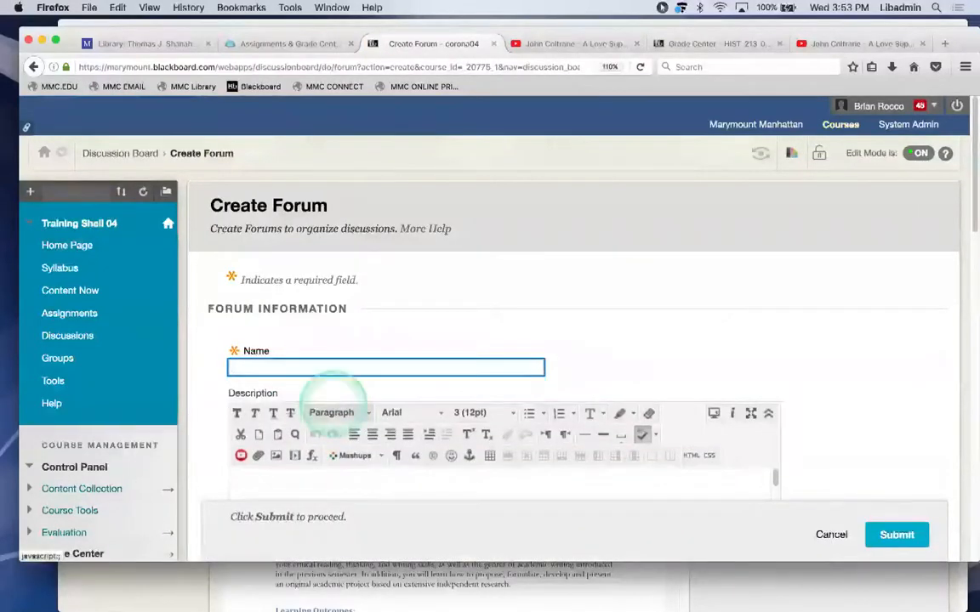
{"action": "key", "text": "BackSpace"}
{"action": "key", "text": "BackSpace"}
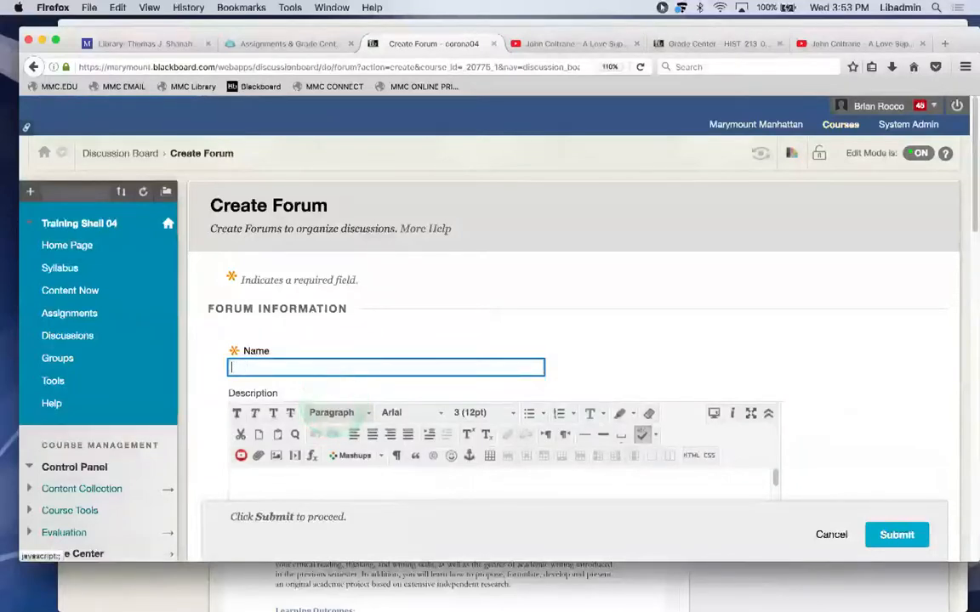
{"action": "type", "text": "This is where we will be discussing"}
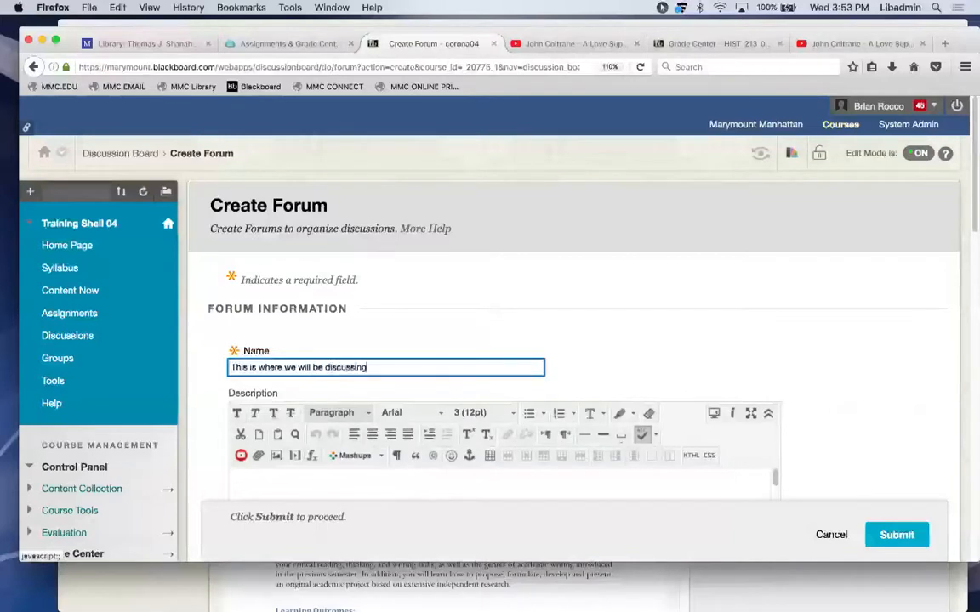
{"action": "type", "text": "Cats"}
Review the forum options, keeping No Grading in Forum and subscriptions, and submit.
{"action": "scroll", "coordinate": [972, 228], "scroll_direction": "down", "scroll_amount": 1}
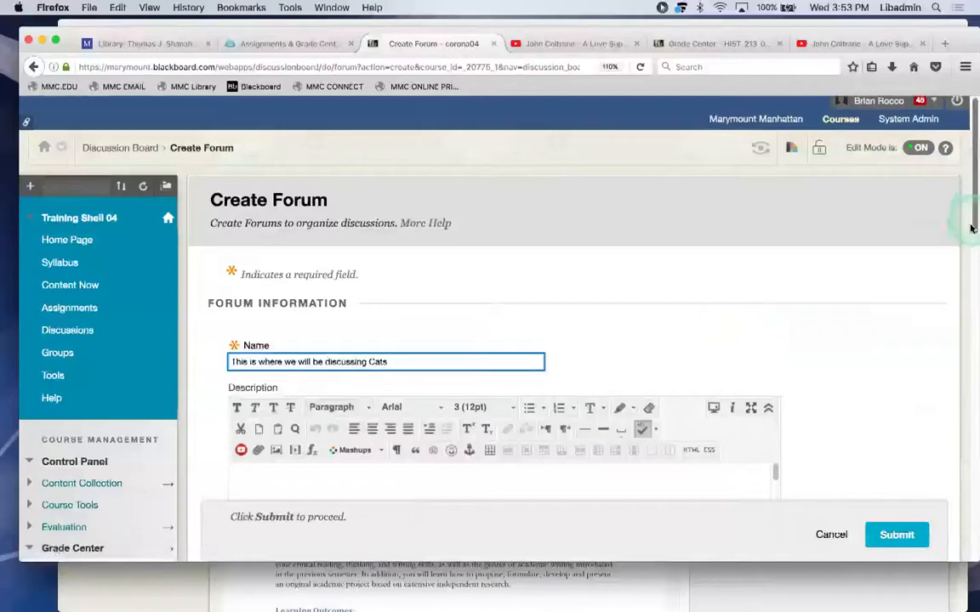
{"action": "scroll", "coordinate": [972, 228], "scroll_direction": "down", "scroll_amount": 3}
{"action": "left_click", "coordinate": [633, 343]}
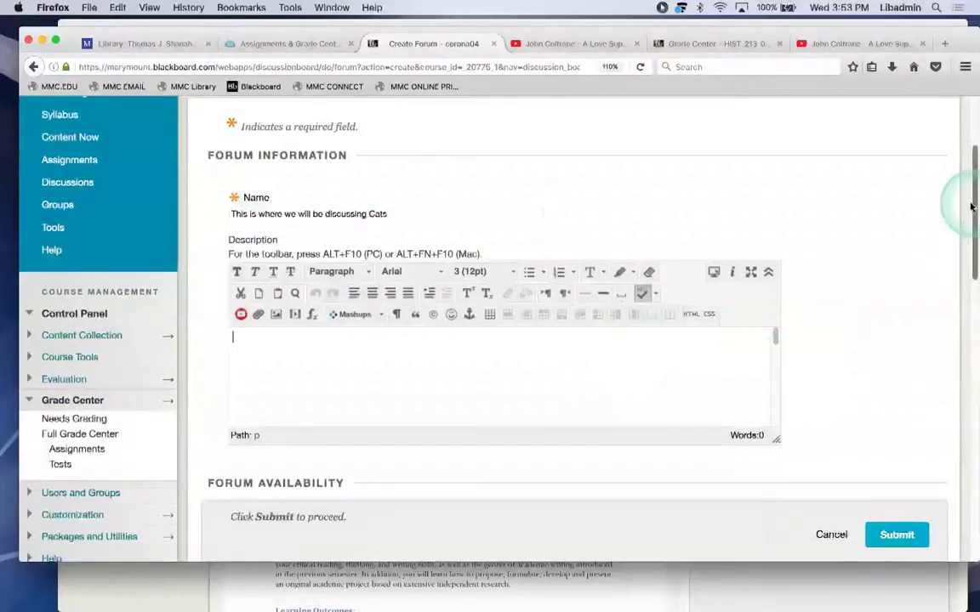
{"action": "left_click_drag", "start_coordinate": [972, 208], "coordinate": [972, 463]}
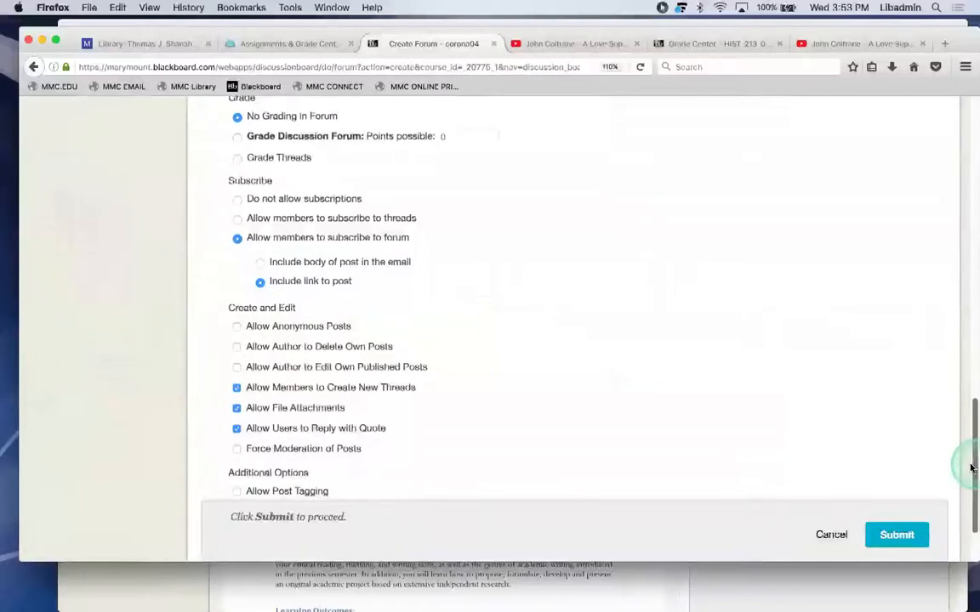
{"action": "left_click_drag", "start_coordinate": [970, 467], "coordinate": [969, 444]}
{"action": "left_click", "coordinate": [702, 317]}
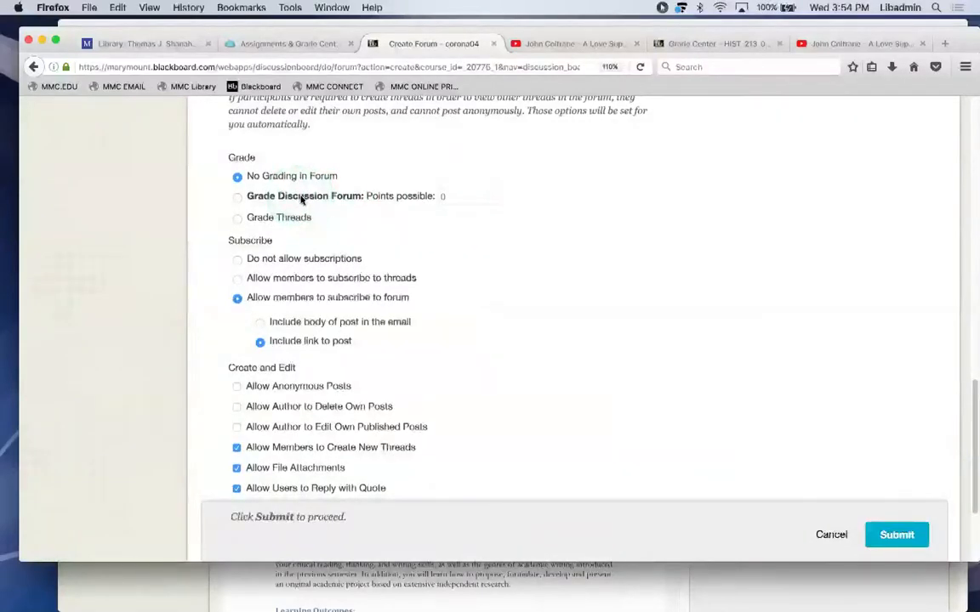
{"action": "left_click_drag", "start_coordinate": [970, 383], "coordinate": [972, 429]}
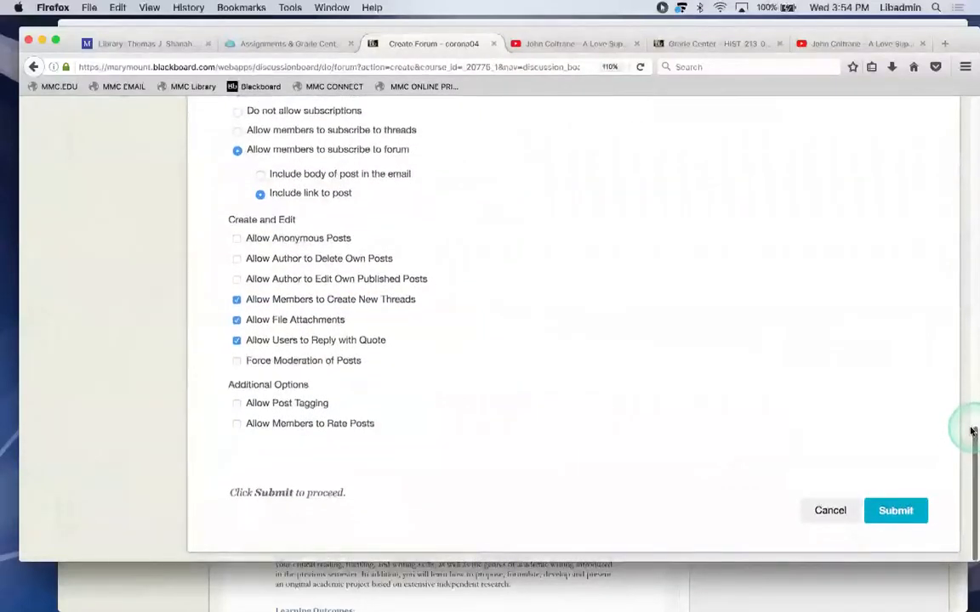
{"action": "left_click", "coordinate": [896, 511]}
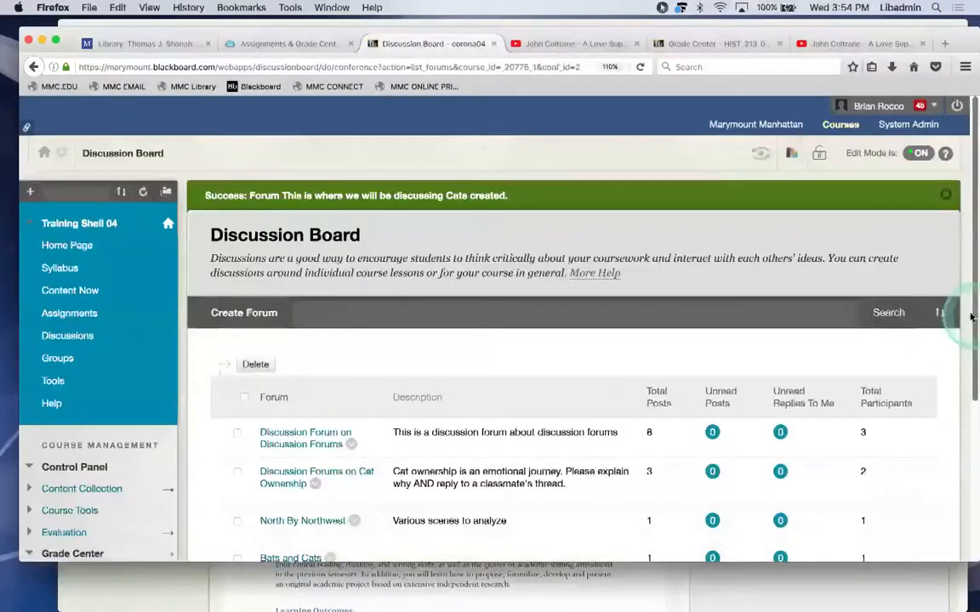
Return to the forum list and open the new 'This is where we will be discussing Cats' forum.
{"action": "left_click_drag", "start_coordinate": [970, 316], "coordinate": [971, 409]}
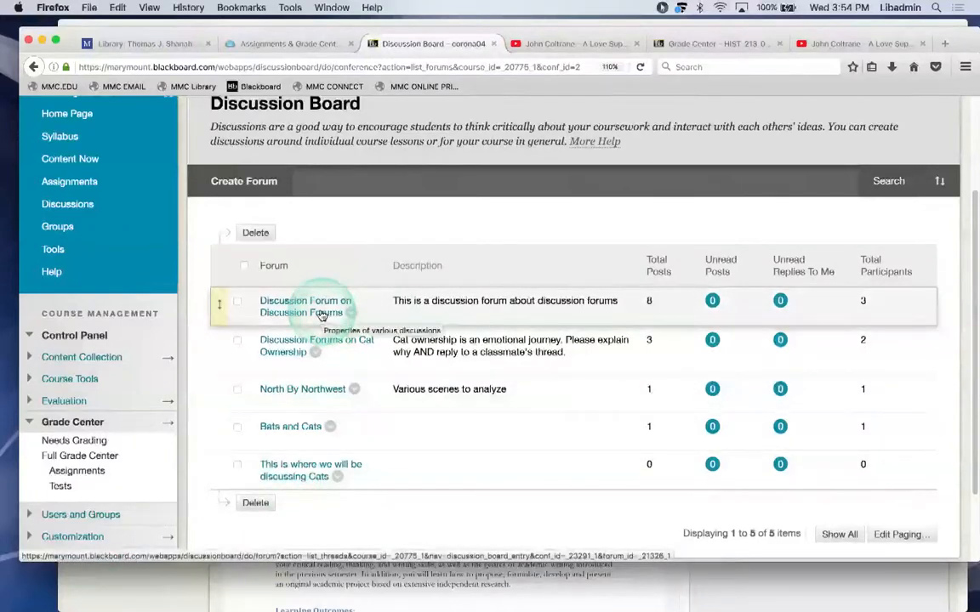
{"action": "left_click", "coordinate": [322, 314]}
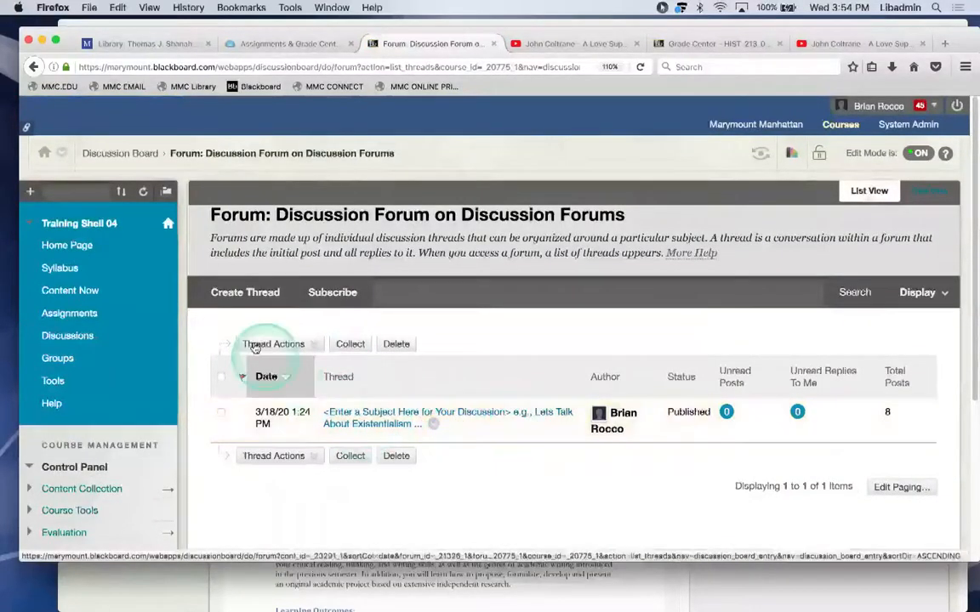
{"action": "left_click", "coordinate": [33, 66]}
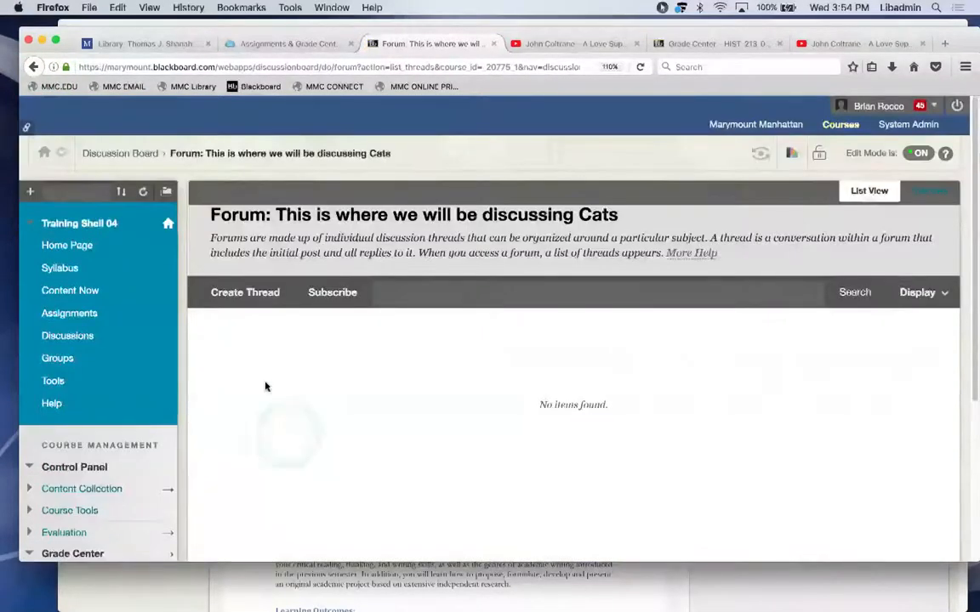
{"action": "left_click", "coordinate": [239, 311]}
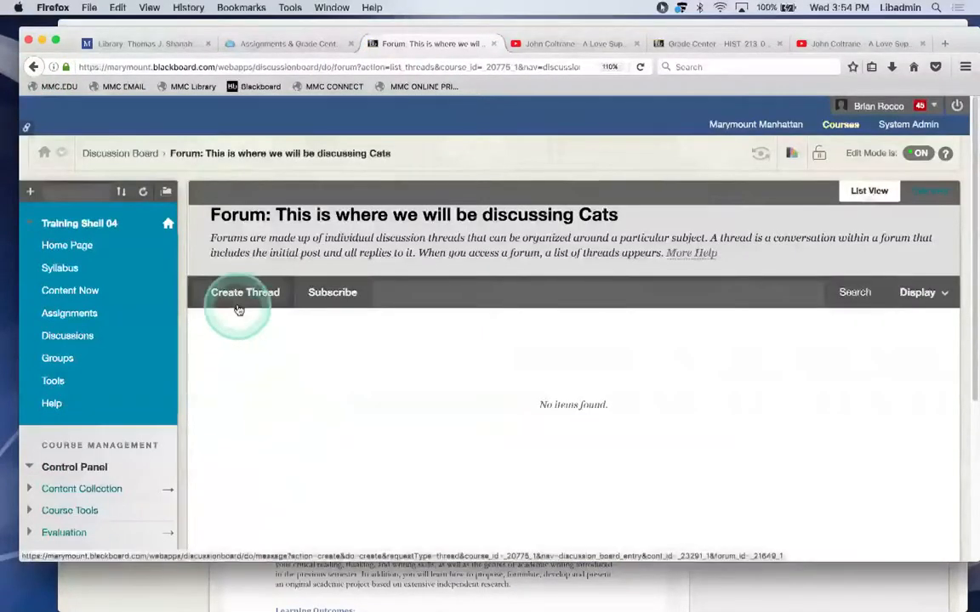
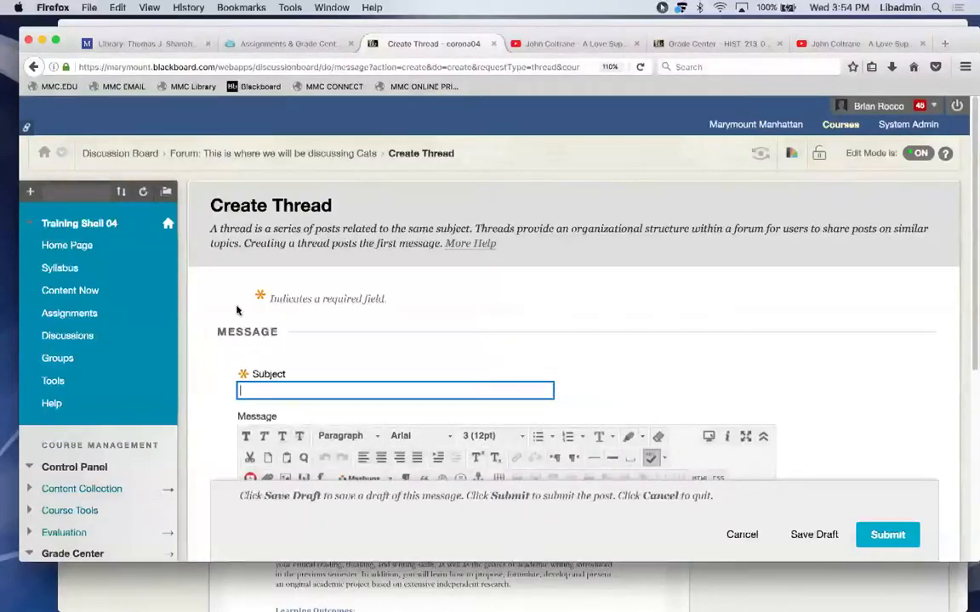
Post thread 'This is about black cats' asking whether black cats mean bad luck, requesting examples and replies.
{"action": "type", "text": "This is about black cats"}
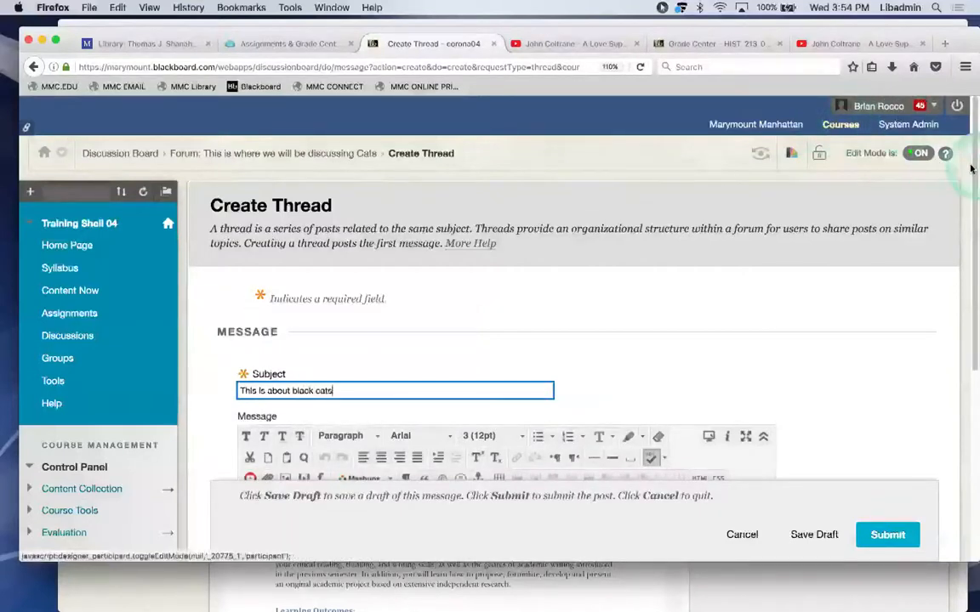
{"action": "left_click_drag", "start_coordinate": [972, 178], "coordinate": [969, 238]}
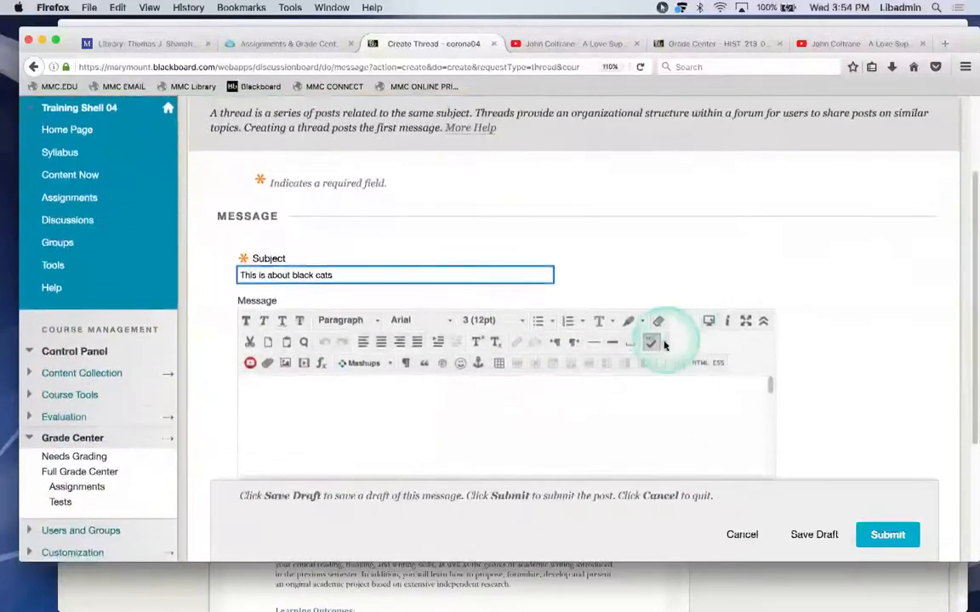
{"action": "left_click", "coordinate": [628, 403]}
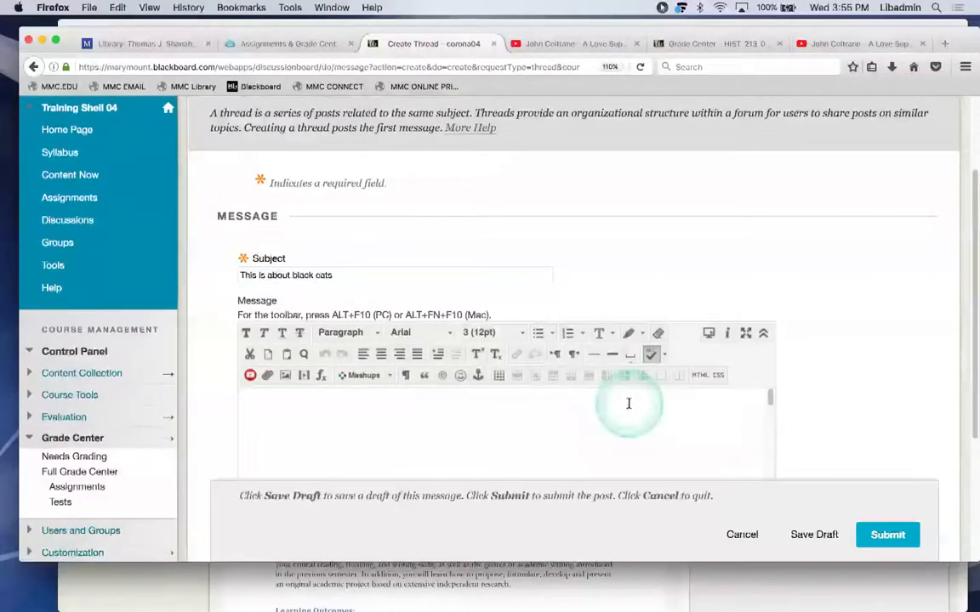
{"action": "type", "text": "Do you guys"}
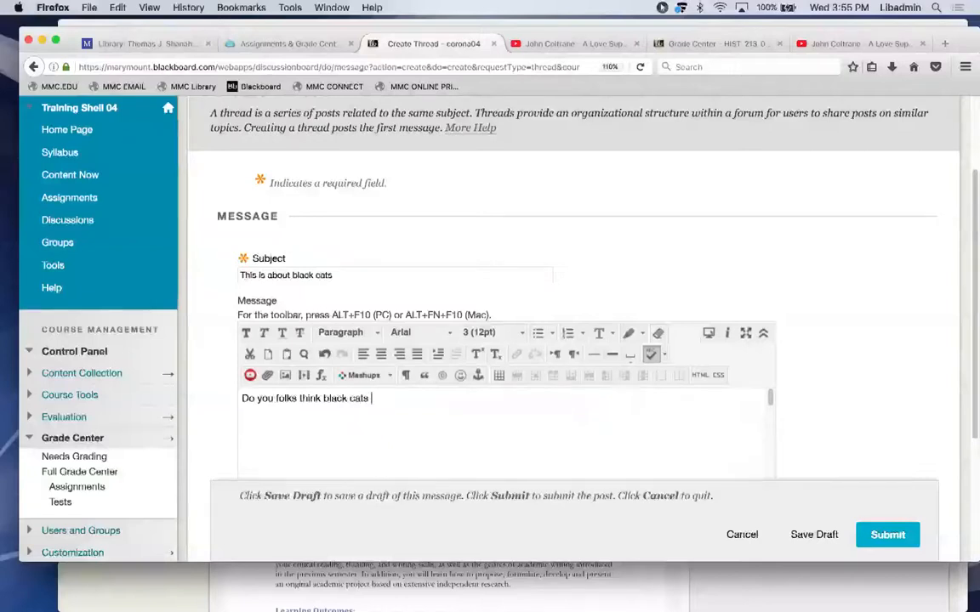
{"action": "type", "text": "e"}
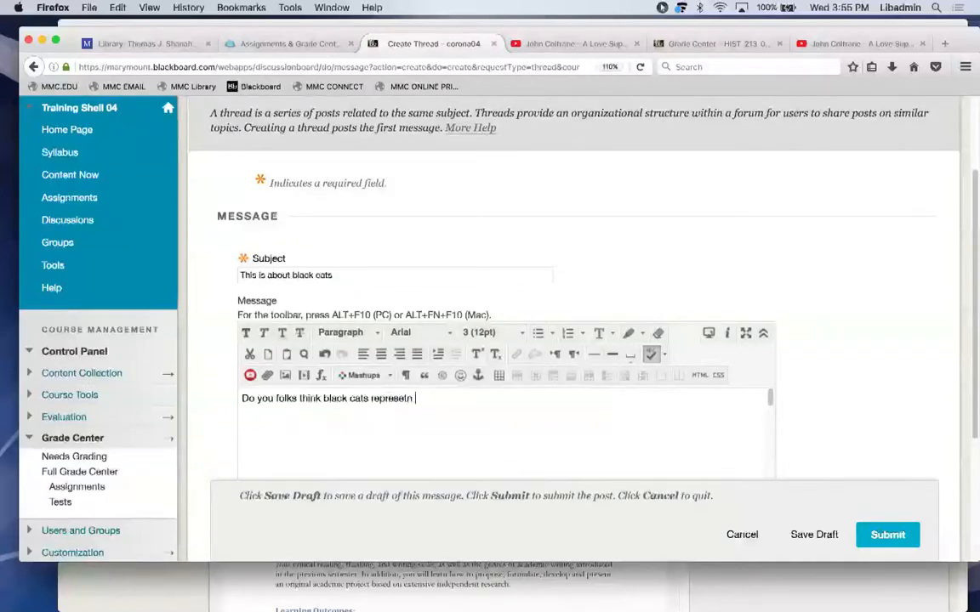
{"action": "type", "text": "d luck"}
{"action": "left_click", "coordinate": [630, 409]}
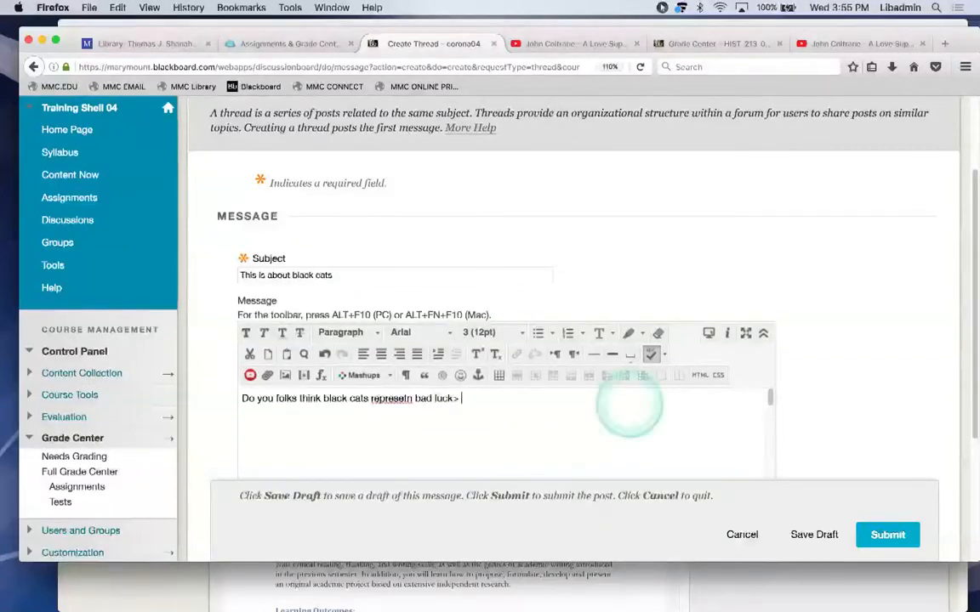
{"action": "type", "text": "? Give any example of w"}
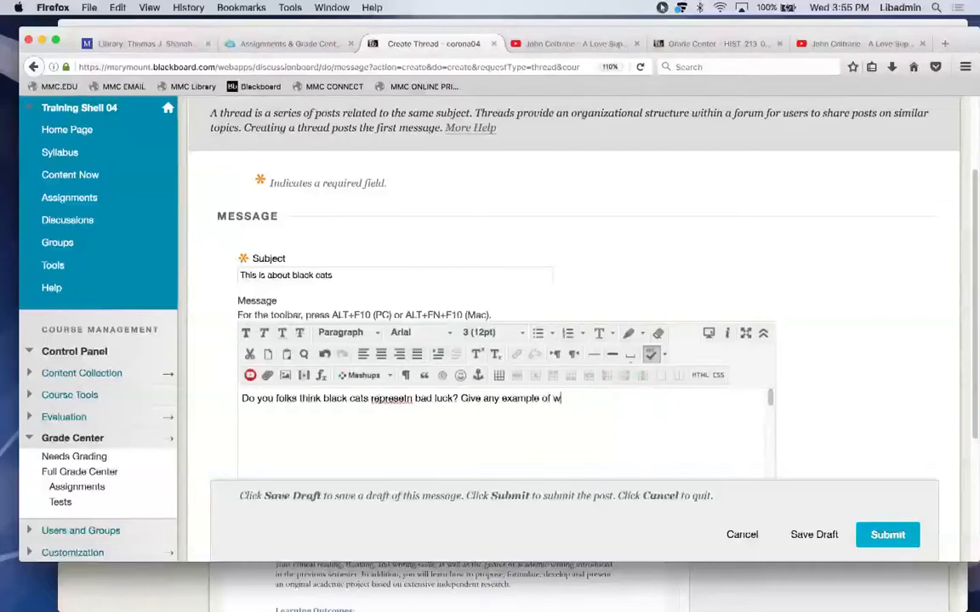
{"action": "type", "text": "hy and then rep"}
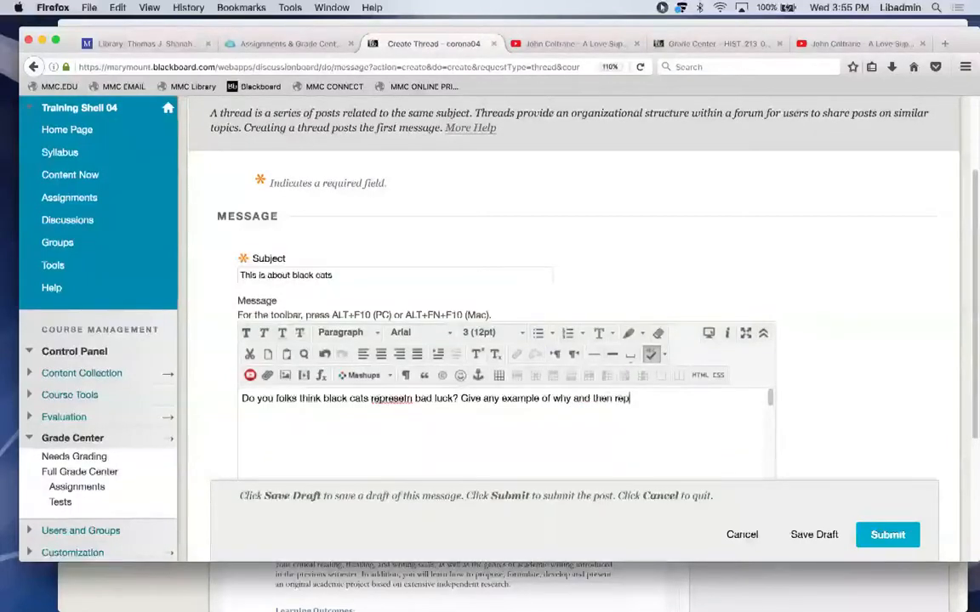
{"action": "type", "text": "ly to your fellow cla"}
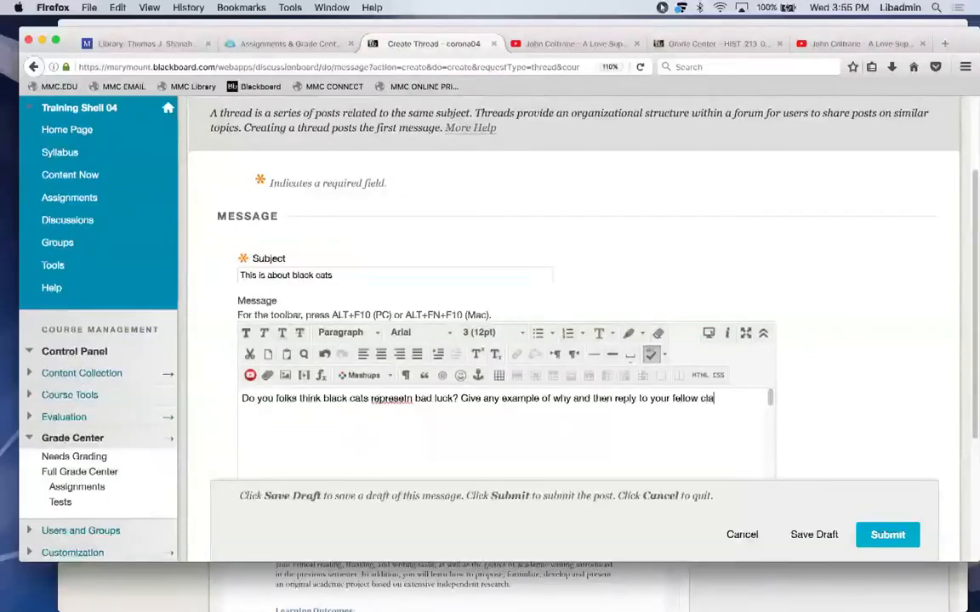
{"action": "left_click_drag", "start_coordinate": [968, 306], "coordinate": [970, 473]}
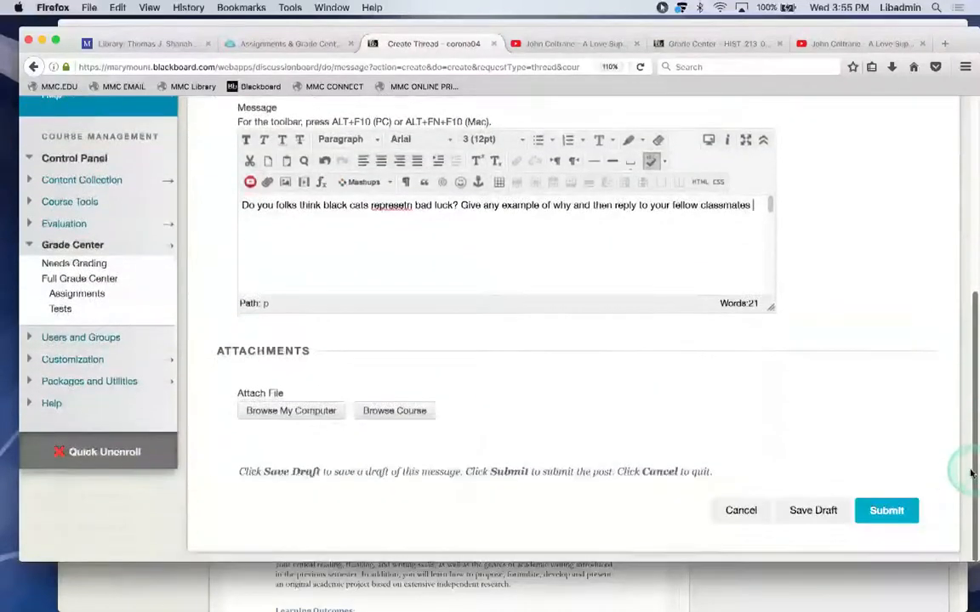
{"action": "left_click", "coordinate": [878, 510]}
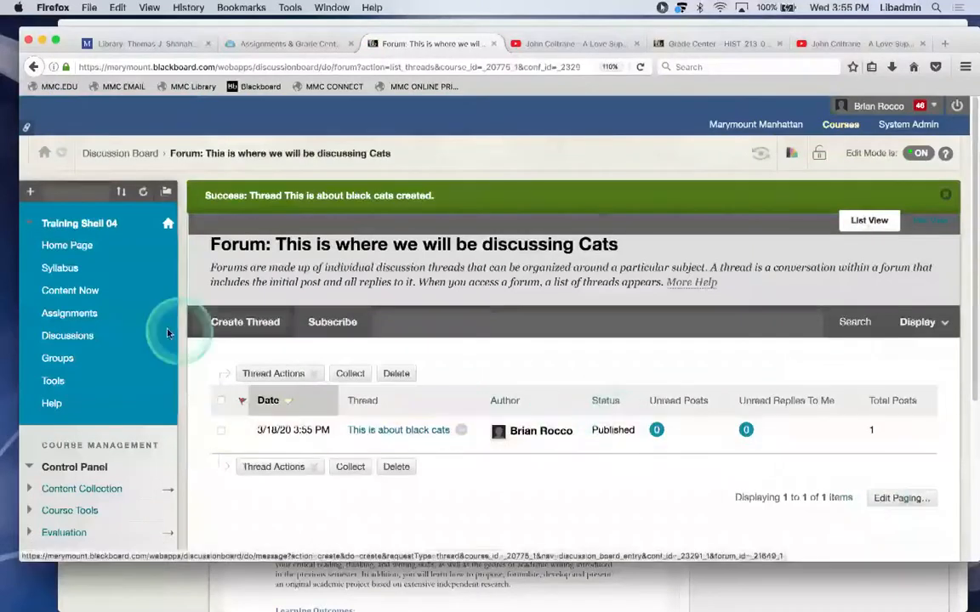
Reopen the Cats forum's 'This is about black cats' thread, then move to the student's Safari window.
{"action": "left_click", "coordinate": [79, 337]}
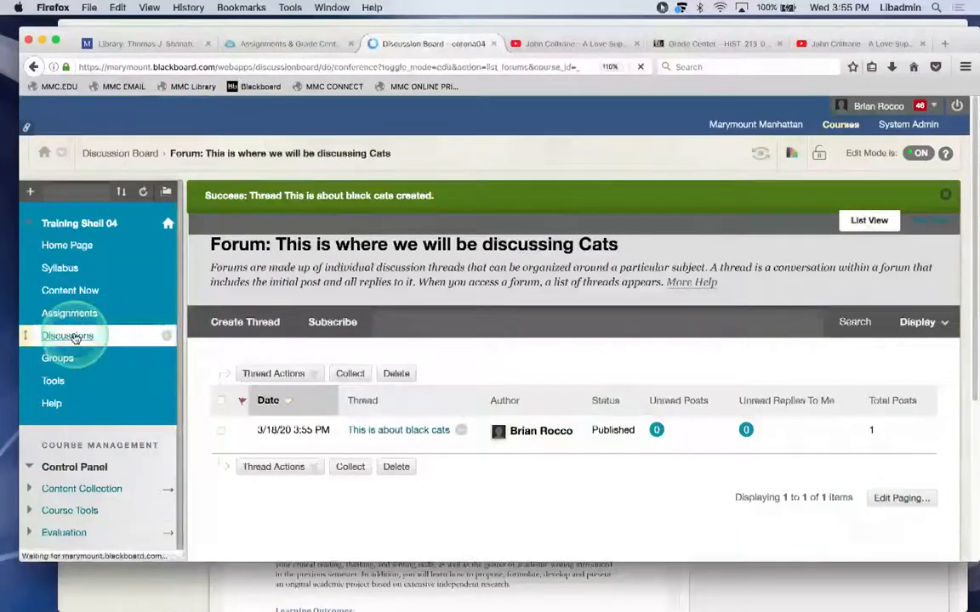
{"action": "scroll", "coordinate": [349, 448], "scroll_direction": "down", "scroll_amount": 3}
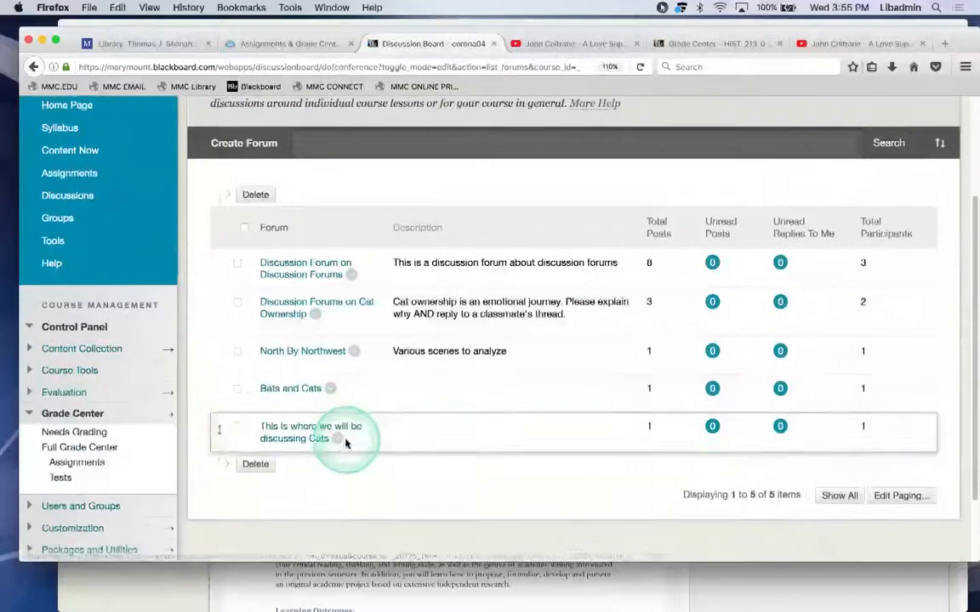
{"action": "left_click", "coordinate": [290, 437]}
{"action": "left_click", "coordinate": [273, 437]}
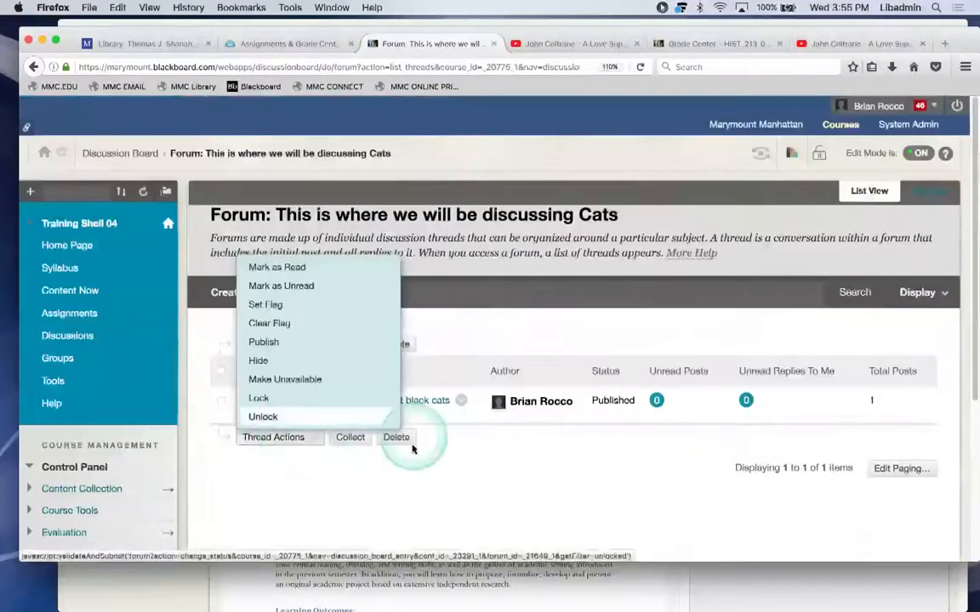
{"action": "left_click", "coordinate": [400, 489]}
{"action": "left_click", "coordinate": [372, 403]}
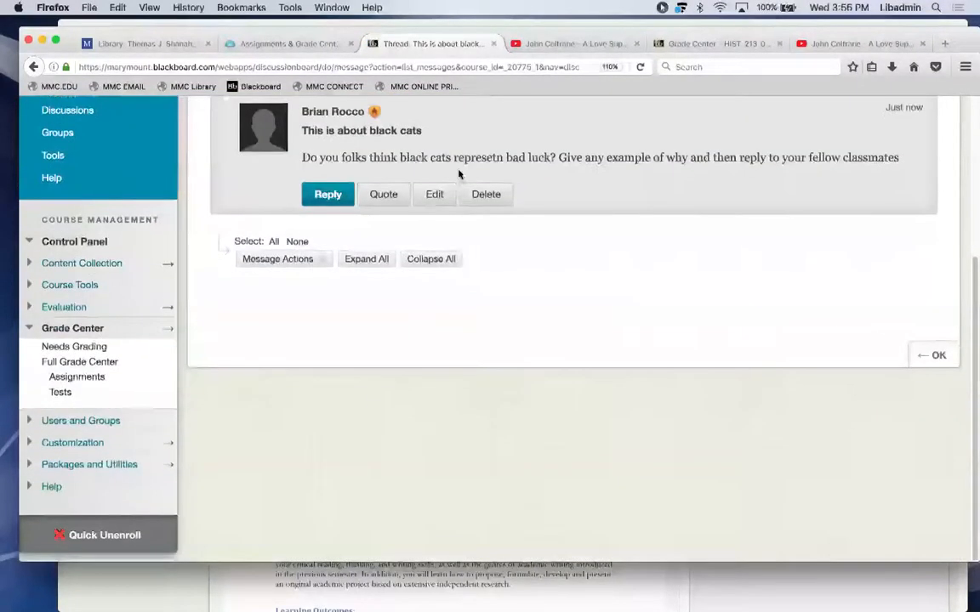
{"action": "left_click", "coordinate": [371, 199]}
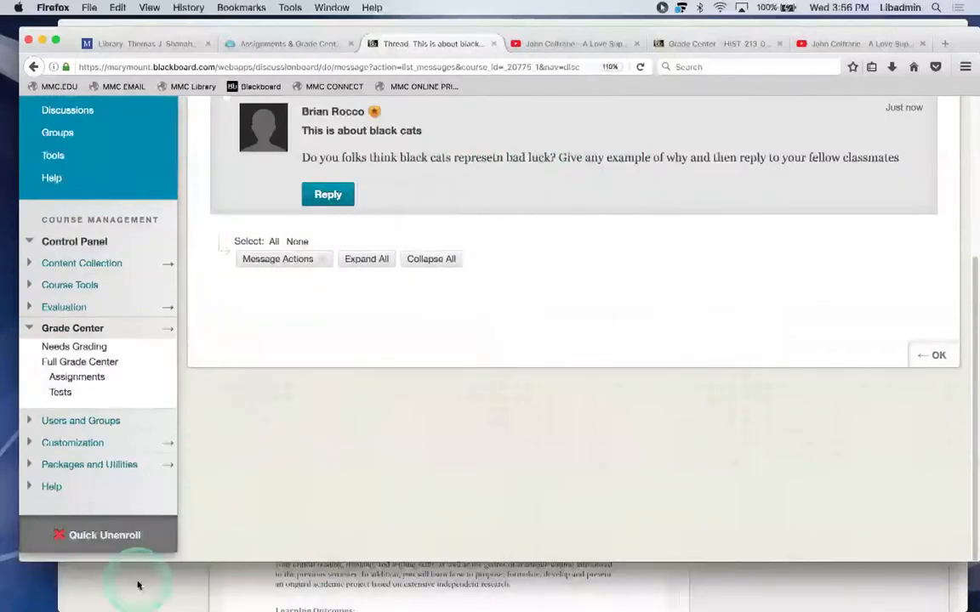
{"action": "mouse_move", "coordinate": [398, 593]}
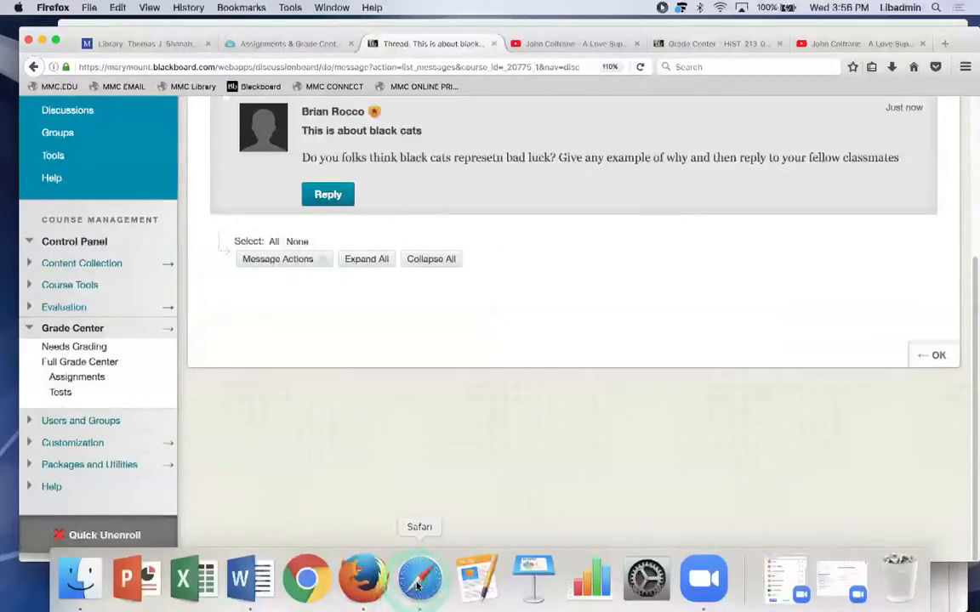
{"action": "left_click", "coordinate": [416, 586]}
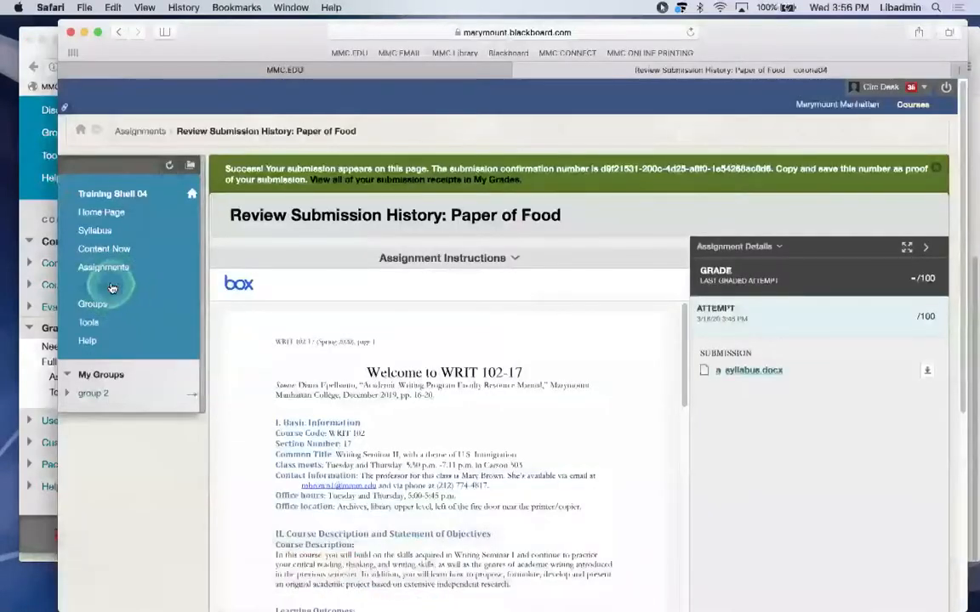
As the student, reply in the black cats thread that black cats aren't evil or bad luck.
{"action": "left_click", "coordinate": [110, 287]}
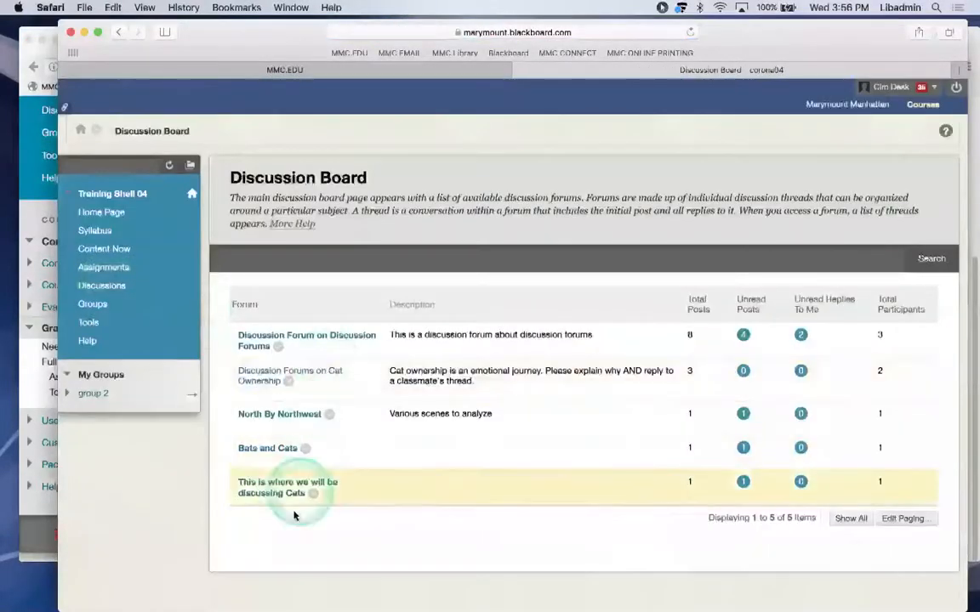
{"action": "left_click", "coordinate": [273, 493]}
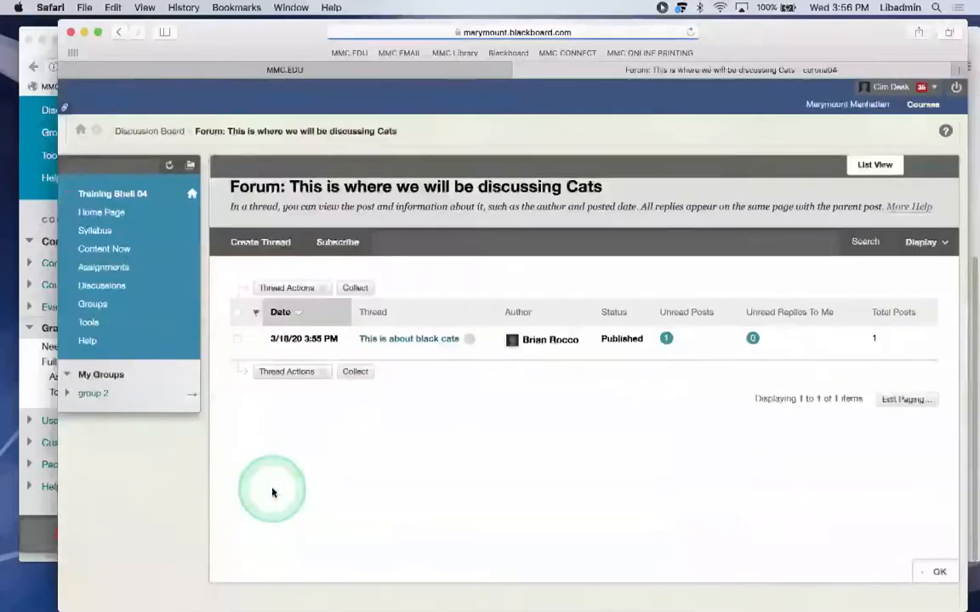
{"action": "left_click", "coordinate": [415, 339]}
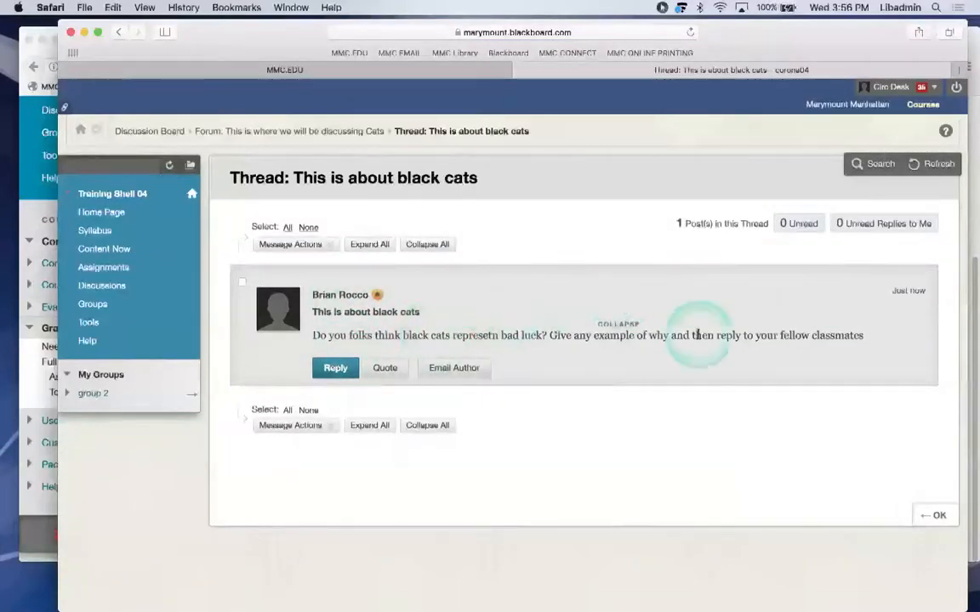
{"action": "left_click", "coordinate": [335, 369]}
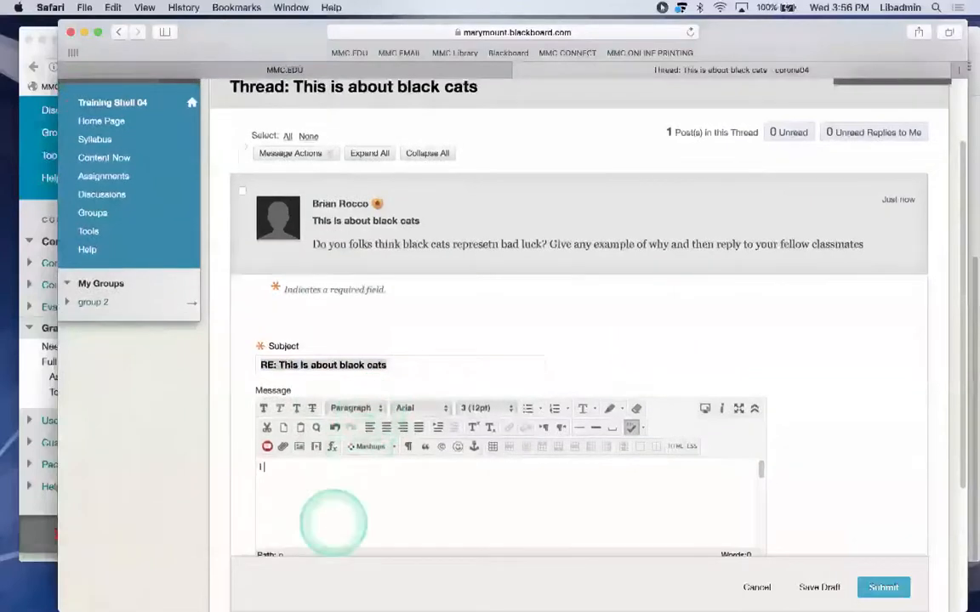
{"action": "type", "text": "nk I"}
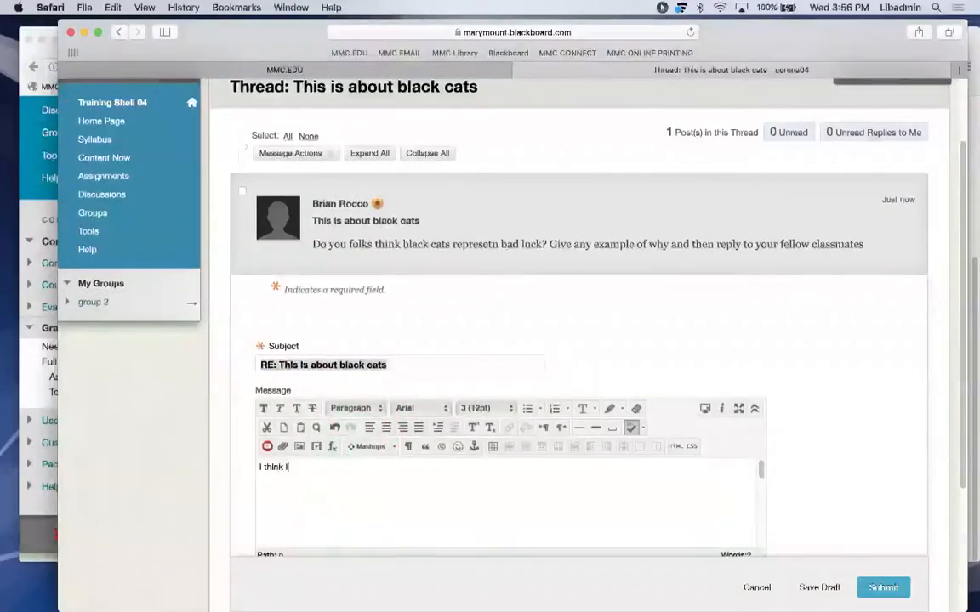
{"action": "type", "text": "ts malaorkyu black are not evil or bad"}
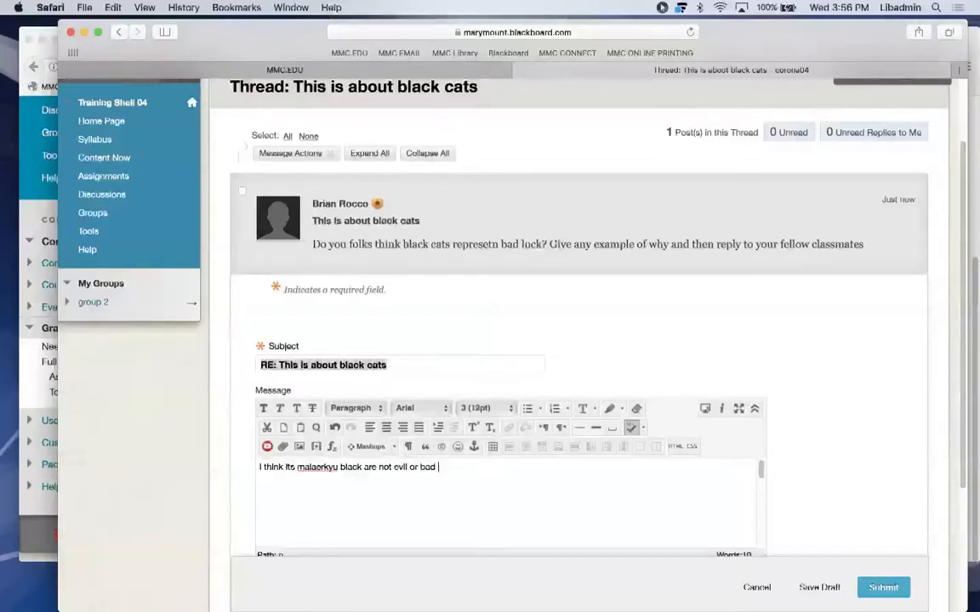
{"action": "type", "text": "uck"}
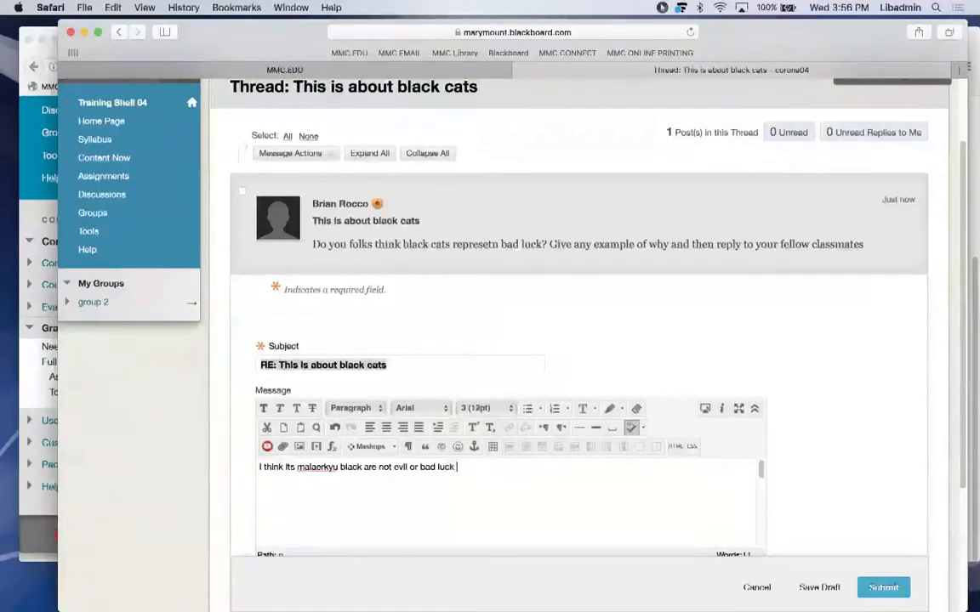
{"action": "left_click", "coordinate": [864, 591]}
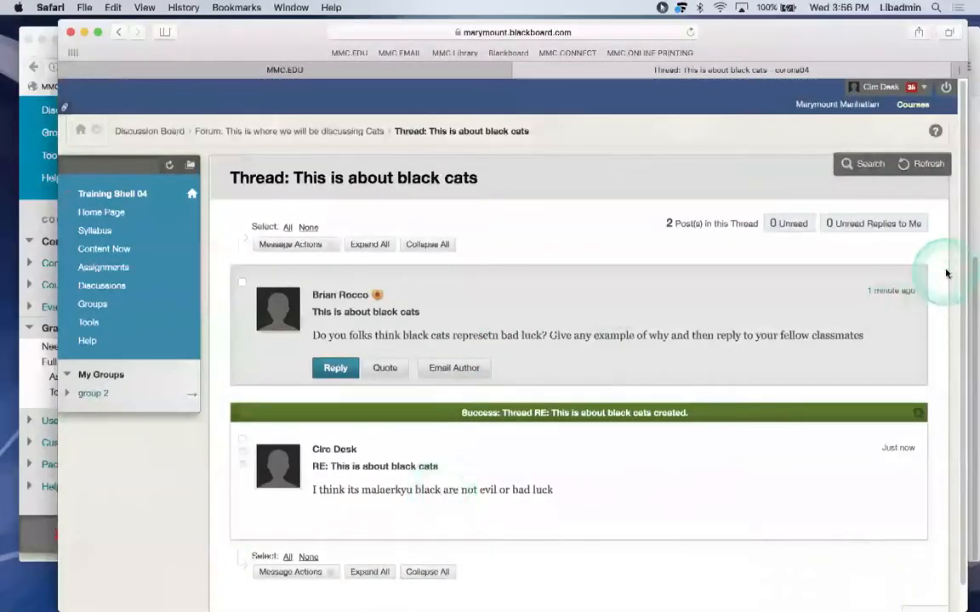
{"action": "left_click_drag", "start_coordinate": [960, 257], "coordinate": [957, 323]}
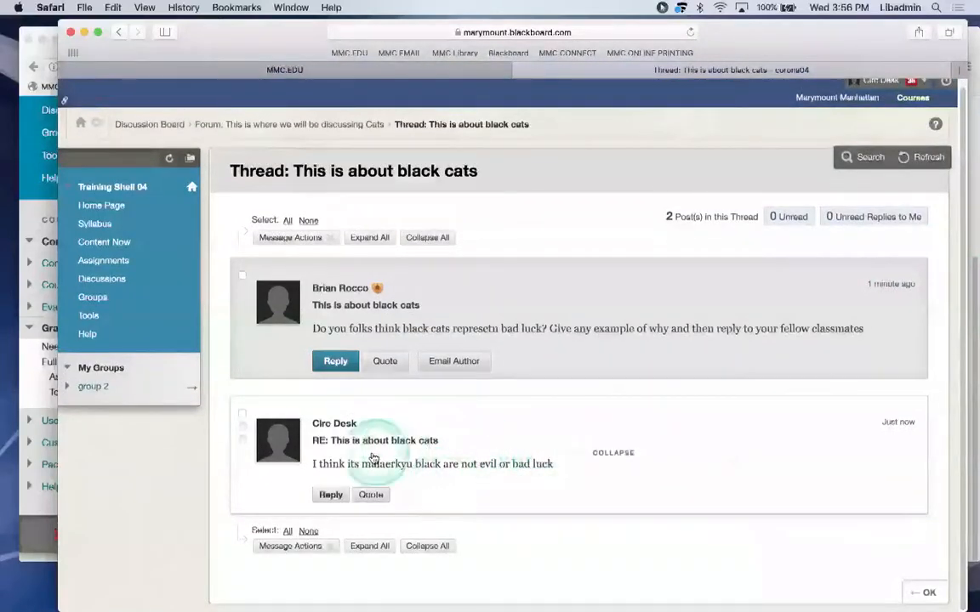
Post a nested reply 'i agree good point ..' in the black cats thread, then bring Firefox forward.
{"action": "left_click", "coordinate": [324, 495]}
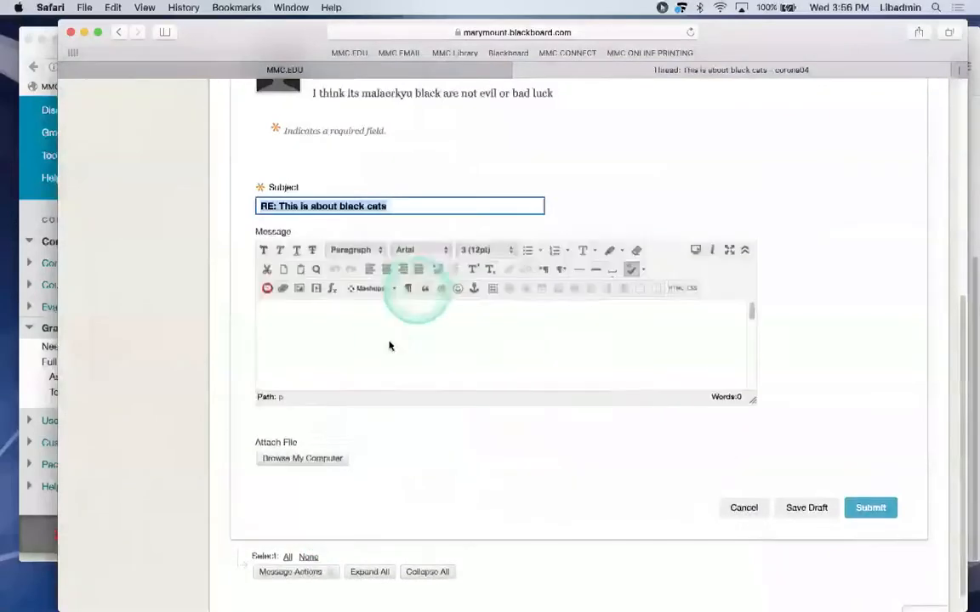
{"action": "left_click", "coordinate": [388, 345]}
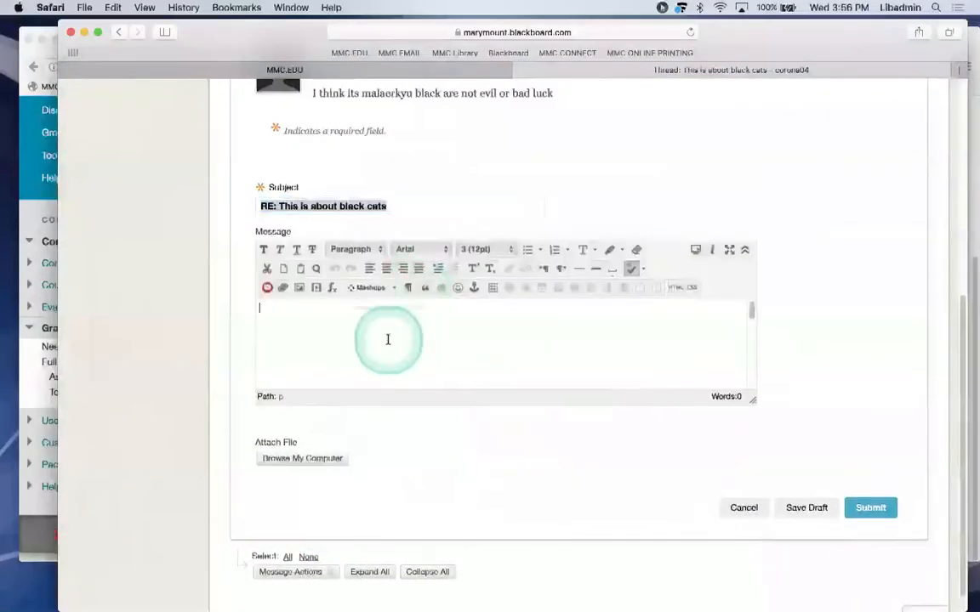
{"action": "type", "text": "i agree good point .."}
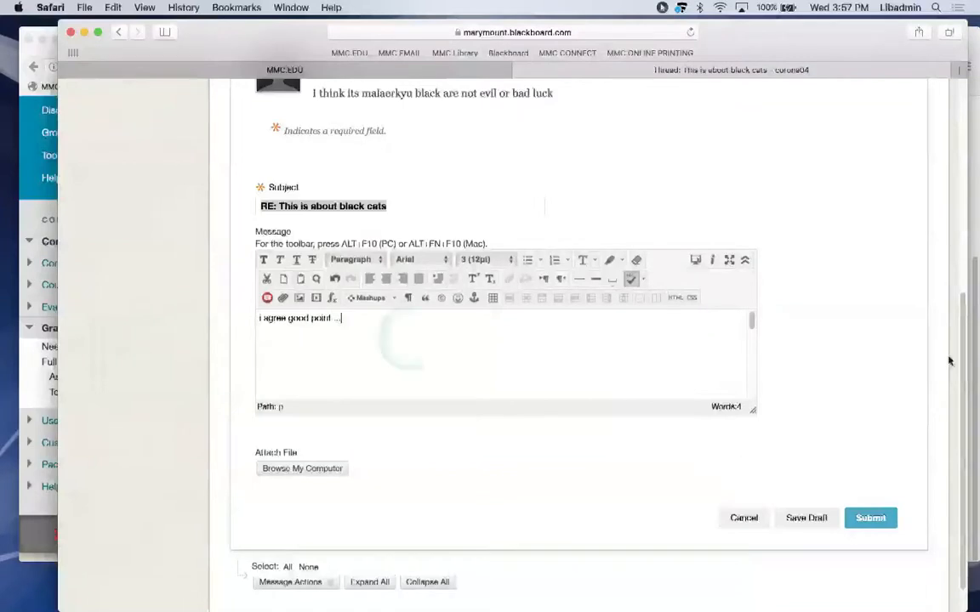
{"action": "left_click", "coordinate": [868, 517]}
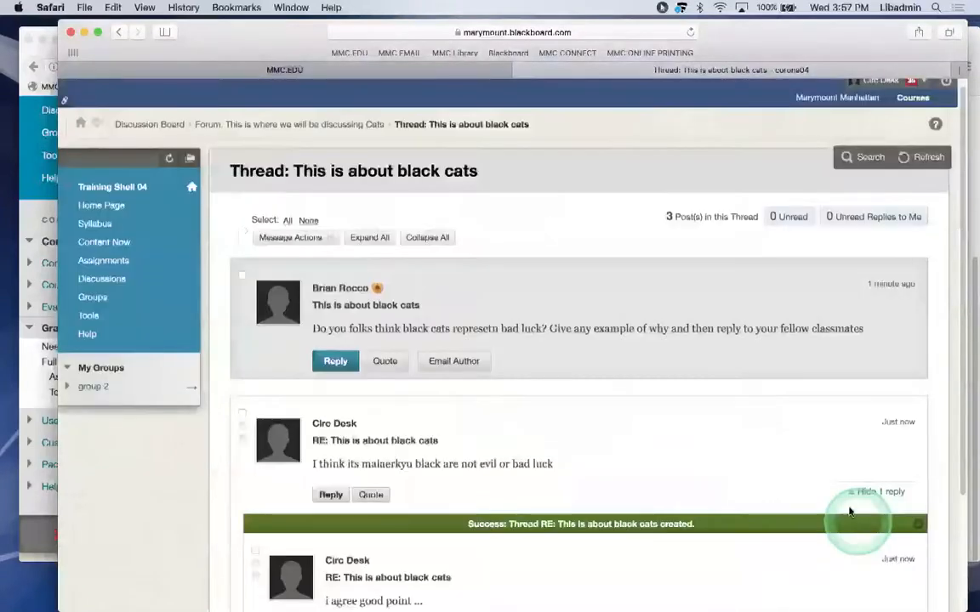
{"action": "left_click", "coordinate": [964, 273]}
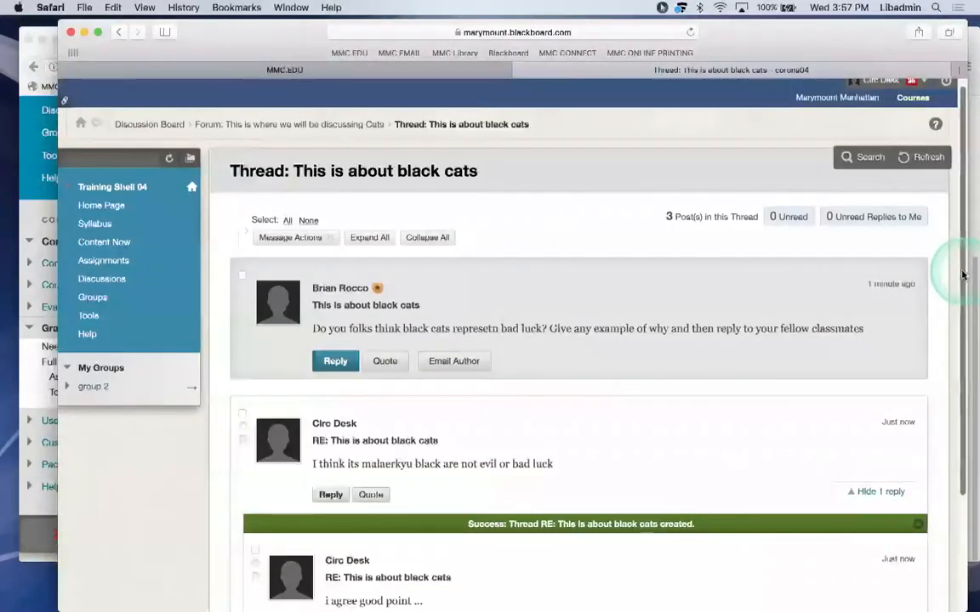
{"action": "mouse_move", "coordinate": [531, 590]}
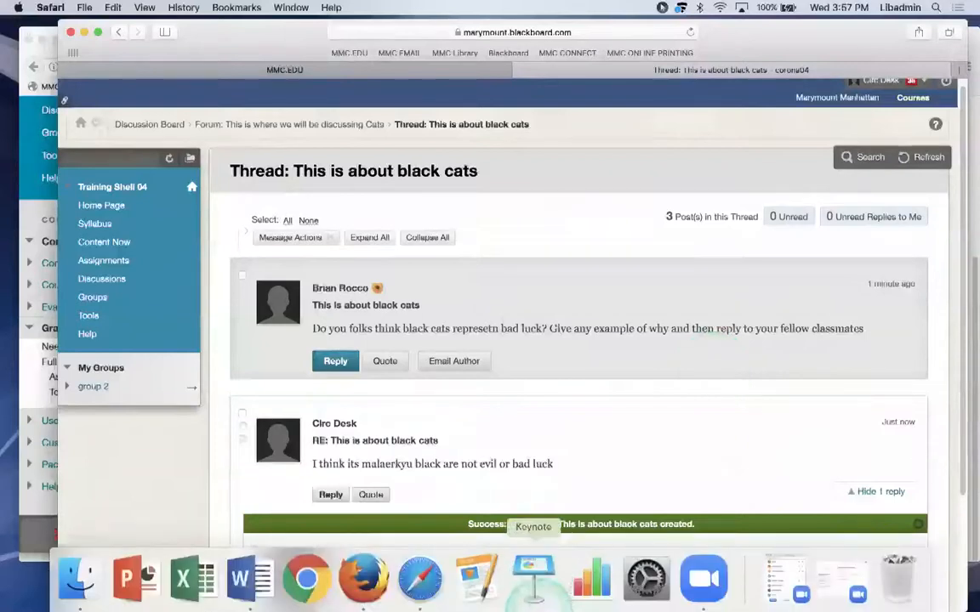
{"action": "left_click", "coordinate": [362, 583]}
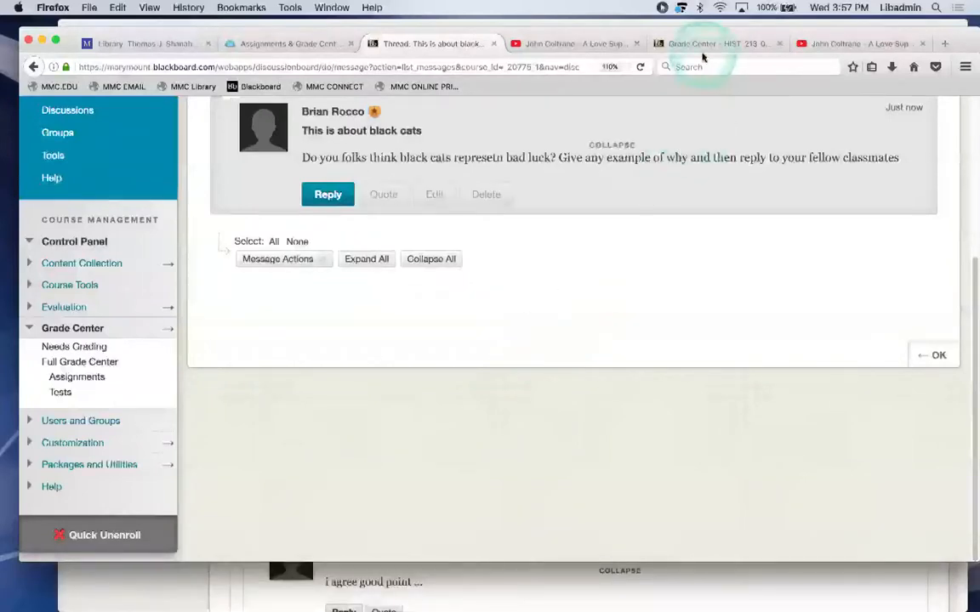
{"action": "left_click", "coordinate": [700, 45]}
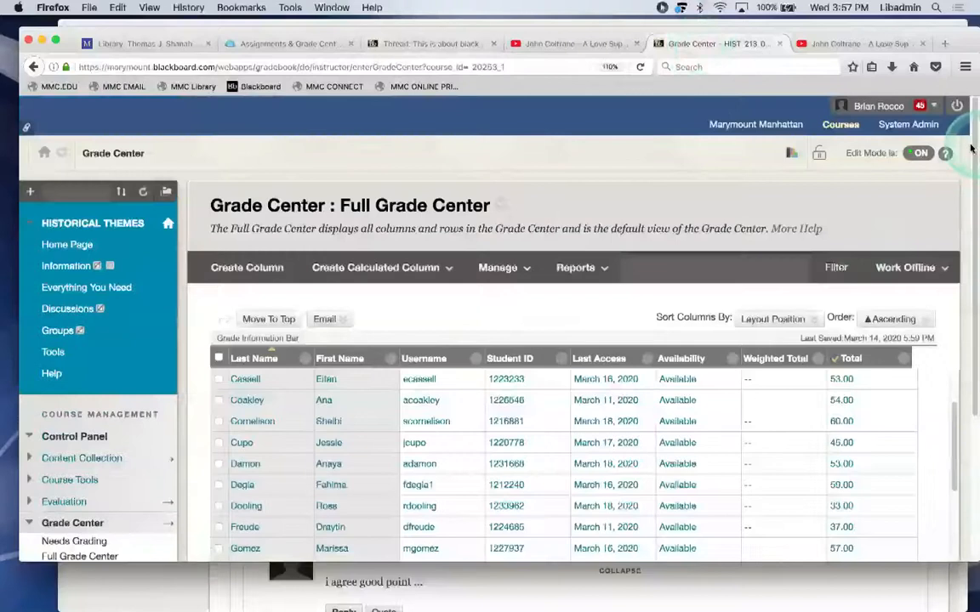
{"action": "left_click", "coordinate": [930, 128]}
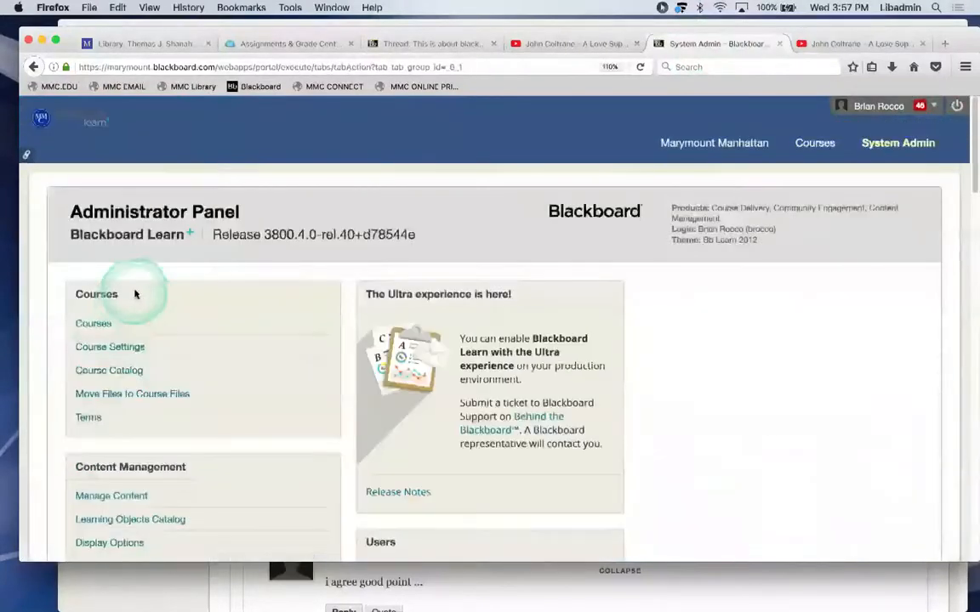
{"action": "left_click", "coordinate": [93, 325]}
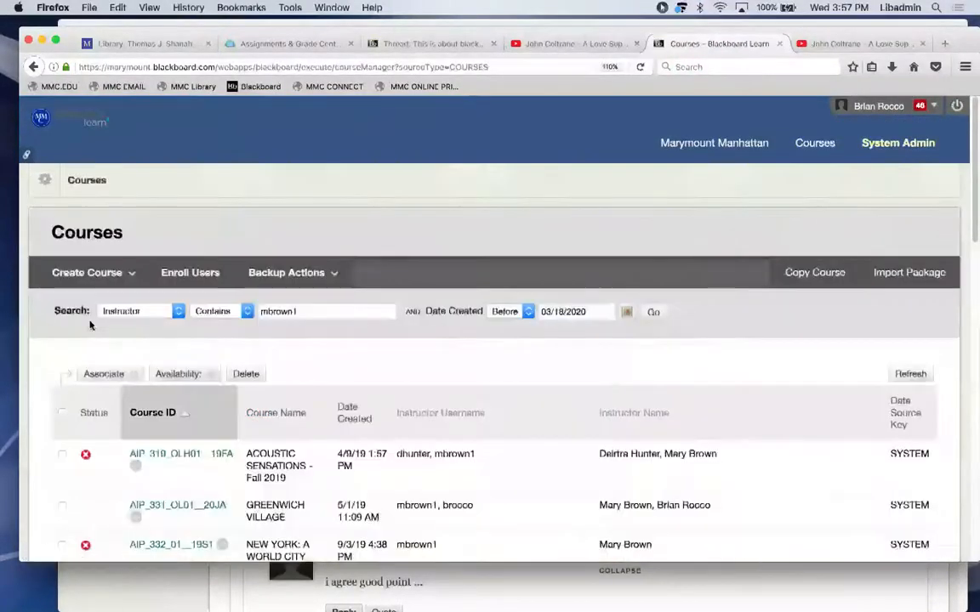
{"action": "left_click", "coordinate": [295, 311]}
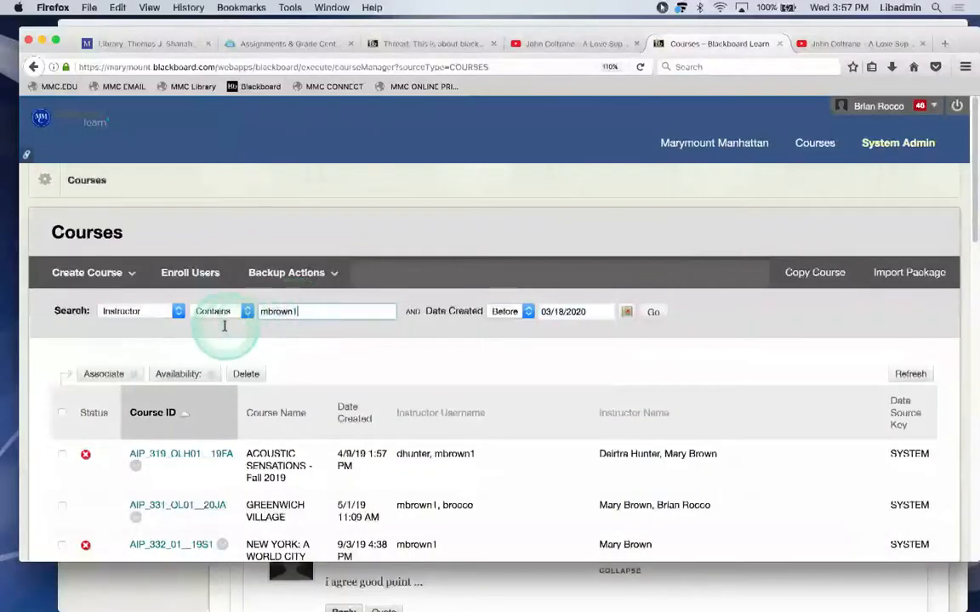
{"action": "left_click_drag", "start_coordinate": [311, 313], "coordinate": [255, 311]}
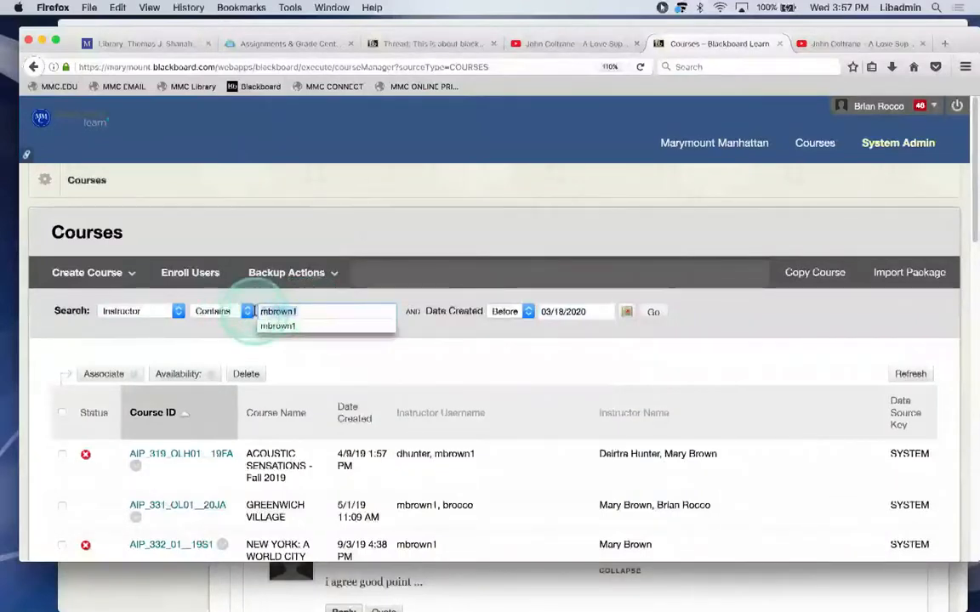
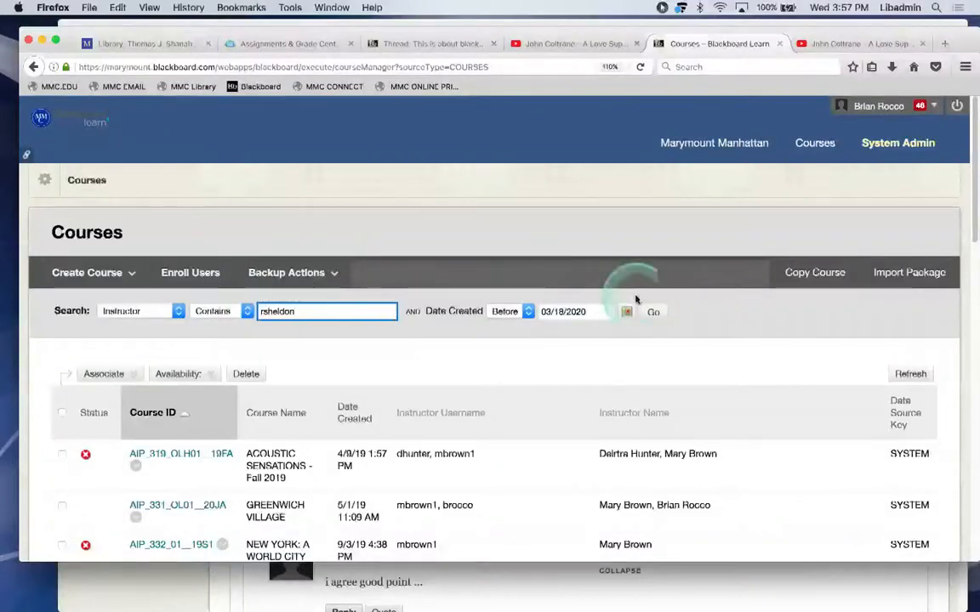
{"action": "left_click", "coordinate": [651, 313]}
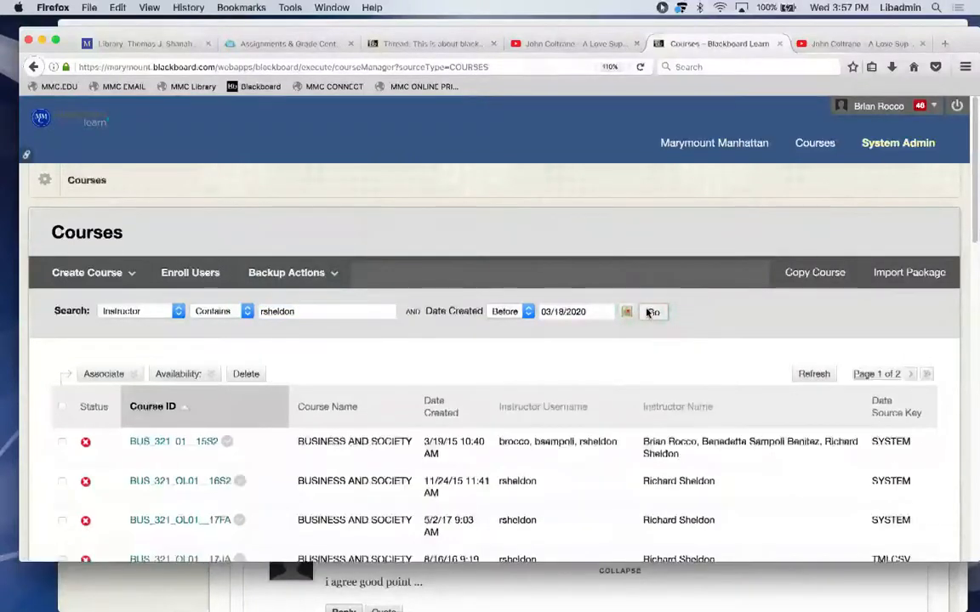
Scroll the results and open course BUS_321_OL01_20SP.
{"action": "scroll", "coordinate": [455, 381], "scroll_direction": "down", "scroll_amount": 5}
{"action": "scroll", "coordinate": [462, 387], "scroll_direction": "down", "scroll_amount": 10}
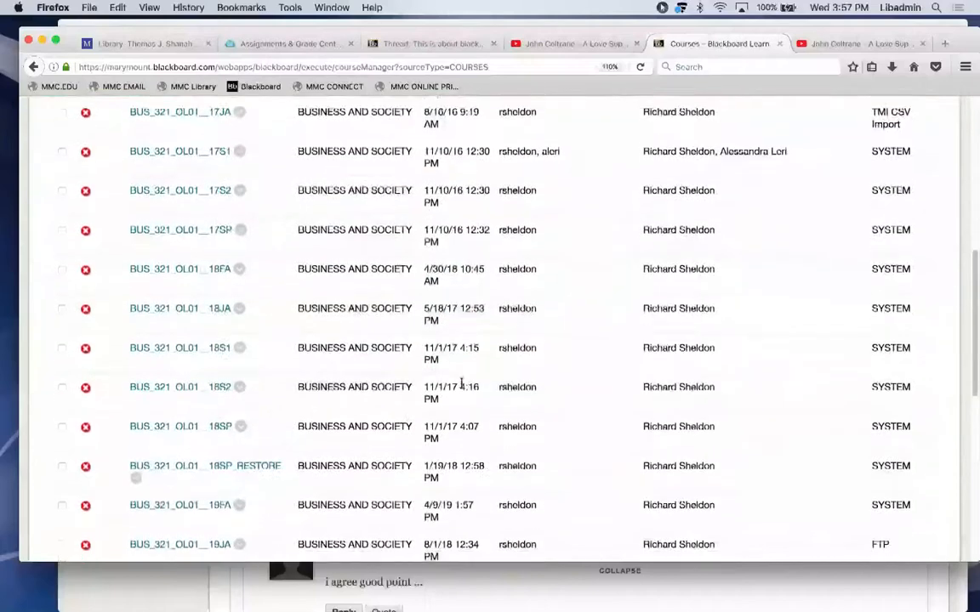
{"action": "scroll", "coordinate": [461, 386], "scroll_direction": "down", "scroll_amount": 1}
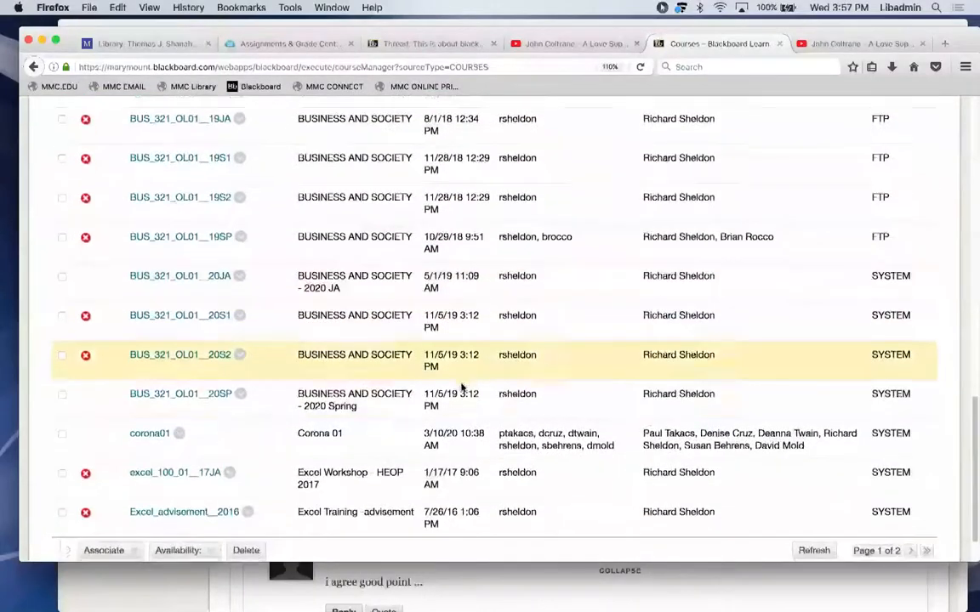
{"action": "left_click", "coordinate": [223, 396]}
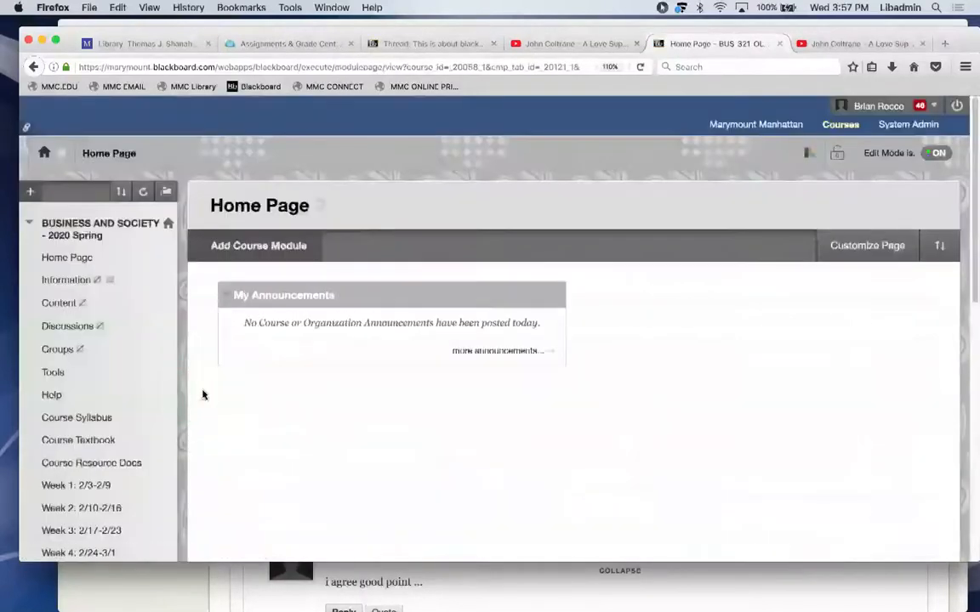
Browse the Week 1: 2/3-2/9 page and its General Discussion Forum.
{"action": "scroll", "coordinate": [201, 394], "scroll_direction": "down", "scroll_amount": 2}
{"action": "left_click", "coordinate": [63, 385]}
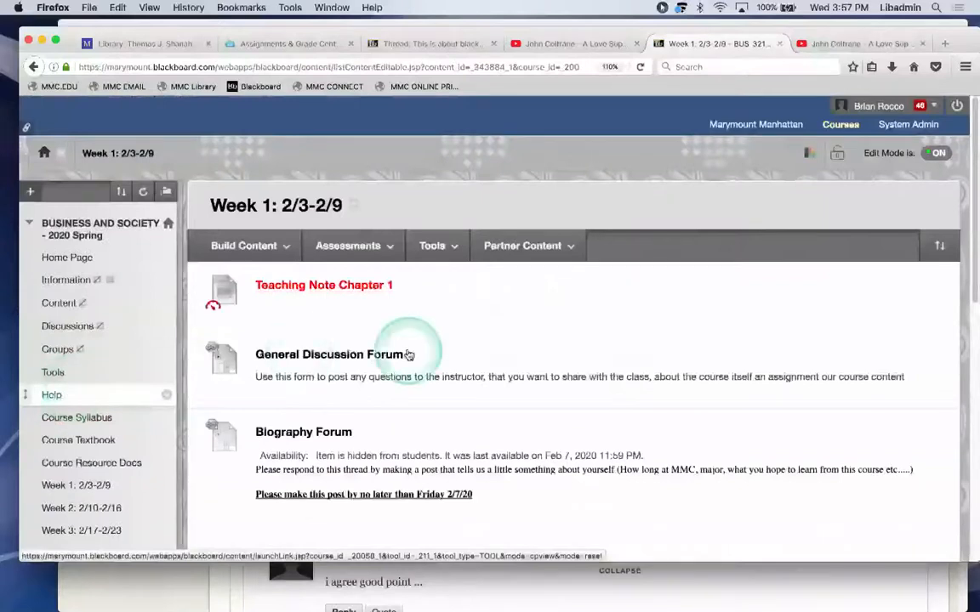
{"action": "scroll", "coordinate": [409, 347], "scroll_direction": "down", "scroll_amount": 3}
{"action": "left_click", "coordinate": [311, 219]}
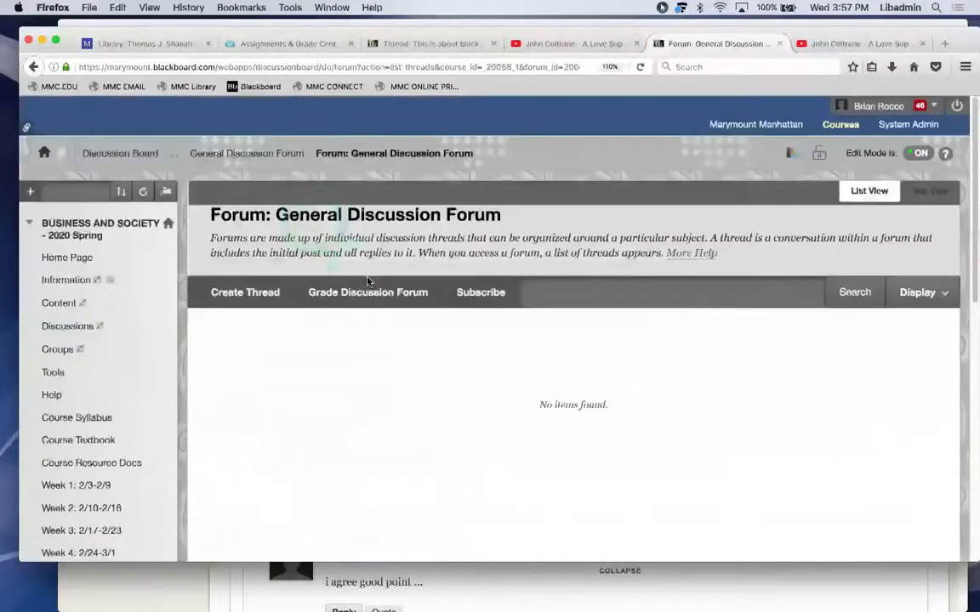
{"action": "left_click", "coordinate": [33, 67]}
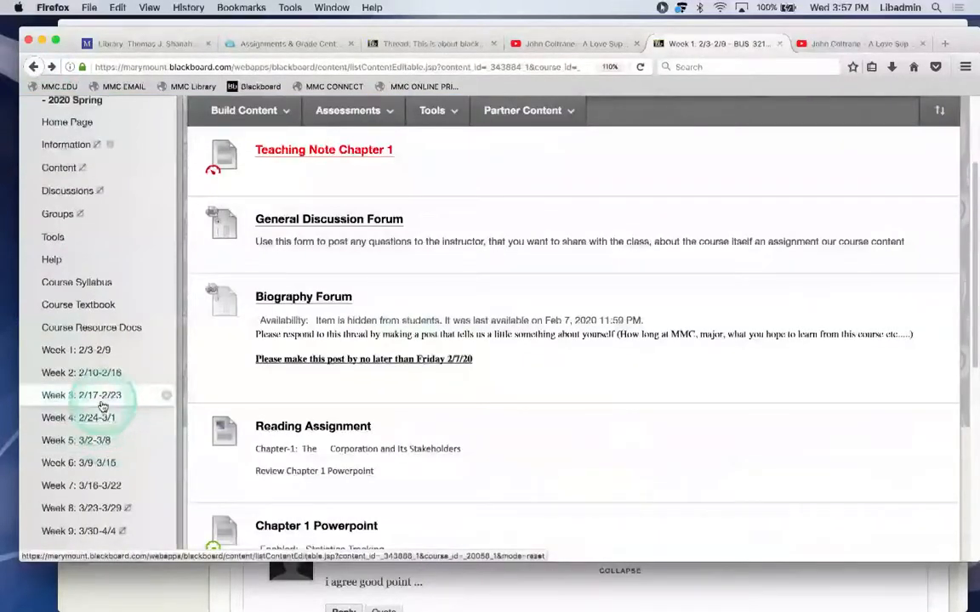
Look at the Discussion Forum Question(s) thread in the Week 7: 3/16-3/22 forum.
{"action": "left_click", "coordinate": [92, 485]}
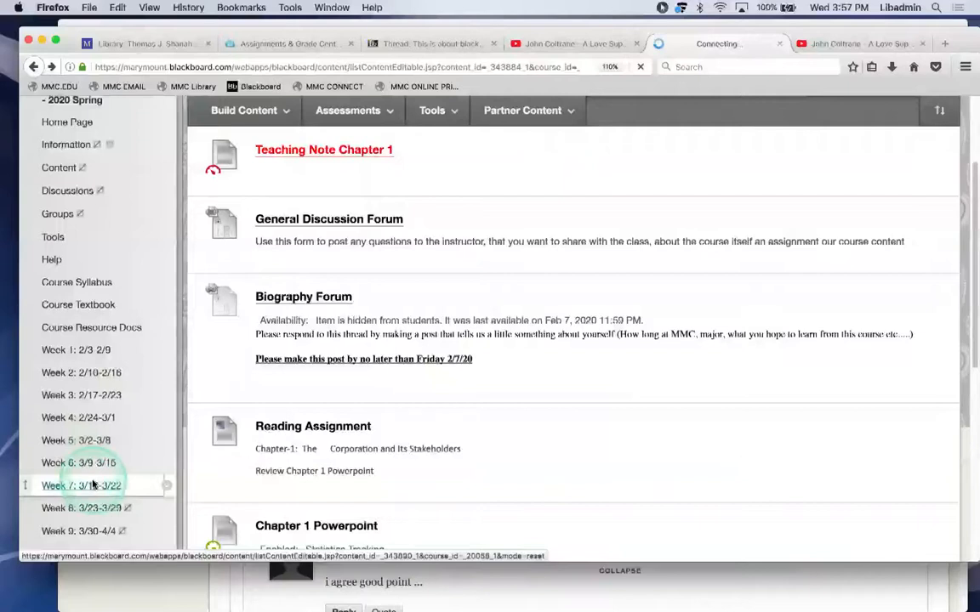
{"action": "scroll", "coordinate": [342, 451], "scroll_direction": "down", "scroll_amount": 2}
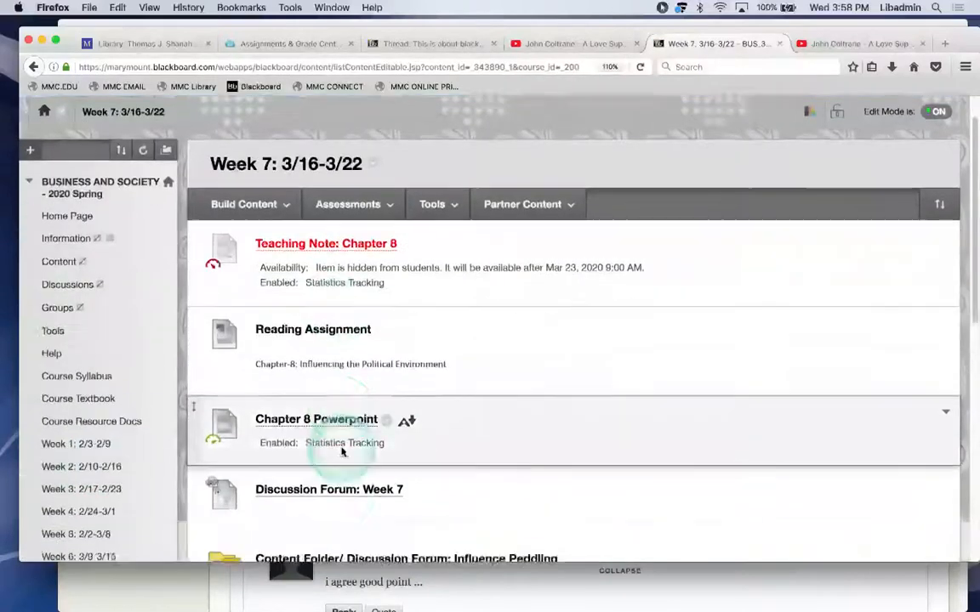
{"action": "left_click", "coordinate": [342, 449]}
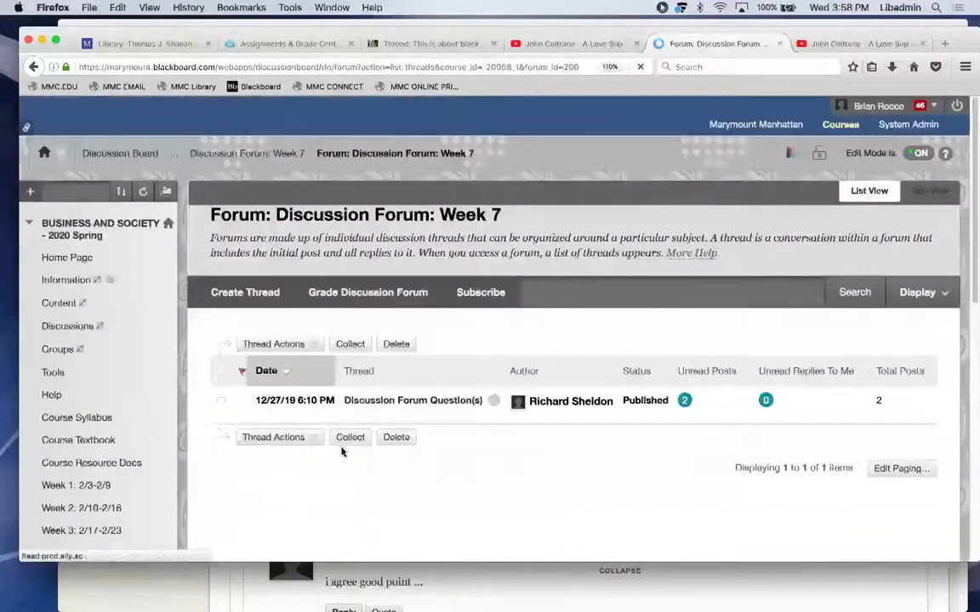
{"action": "left_click", "coordinate": [421, 403]}
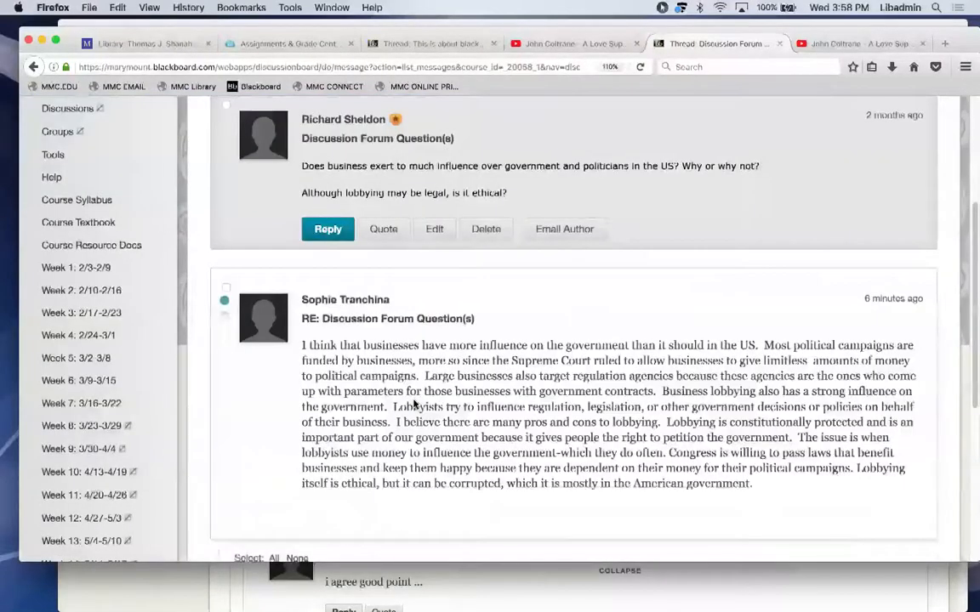
{"action": "scroll", "coordinate": [414, 406], "scroll_direction": "down", "scroll_amount": 3}
{"action": "left_click", "coordinate": [923, 389]}
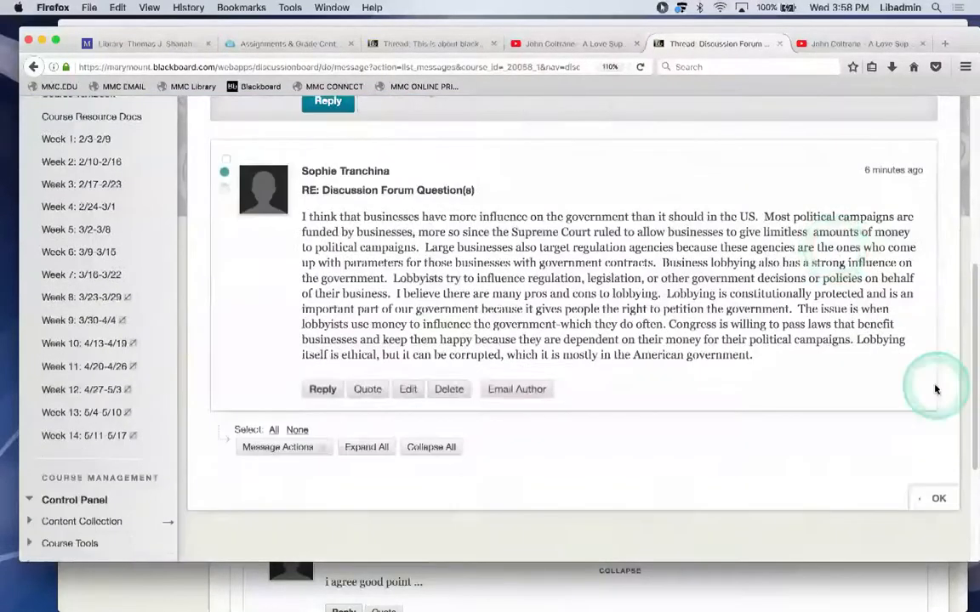
{"action": "left_click", "coordinate": [938, 500]}
{"action": "left_click", "coordinate": [94, 277]}
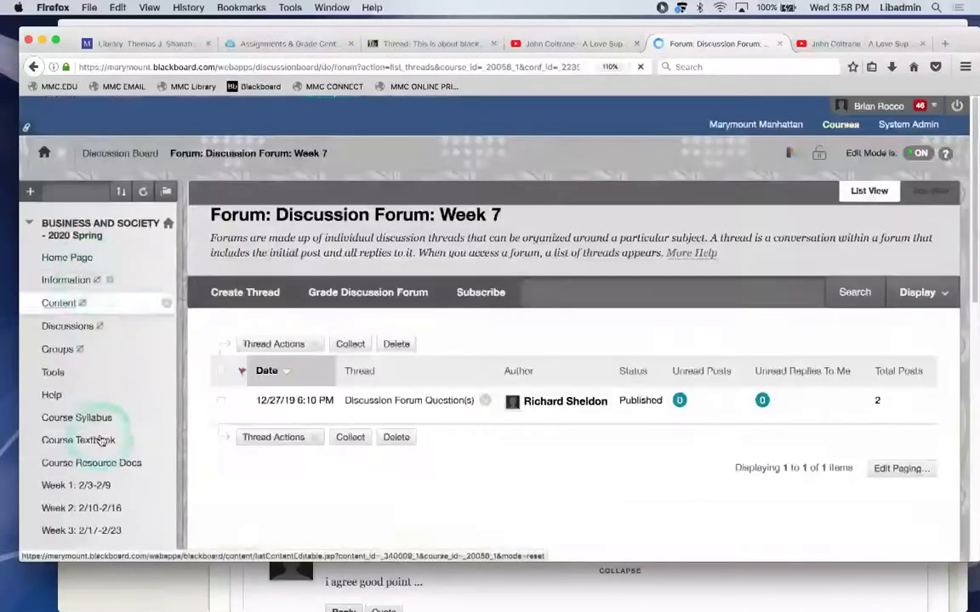
Open the Discussion Forum Question(s) thread in Week 3: 2/17-2/23's Discussion Forum: Week 3.
{"action": "scroll", "coordinate": [102, 501], "scroll_direction": "down", "scroll_amount": 2}
{"action": "left_click", "coordinate": [89, 475]}
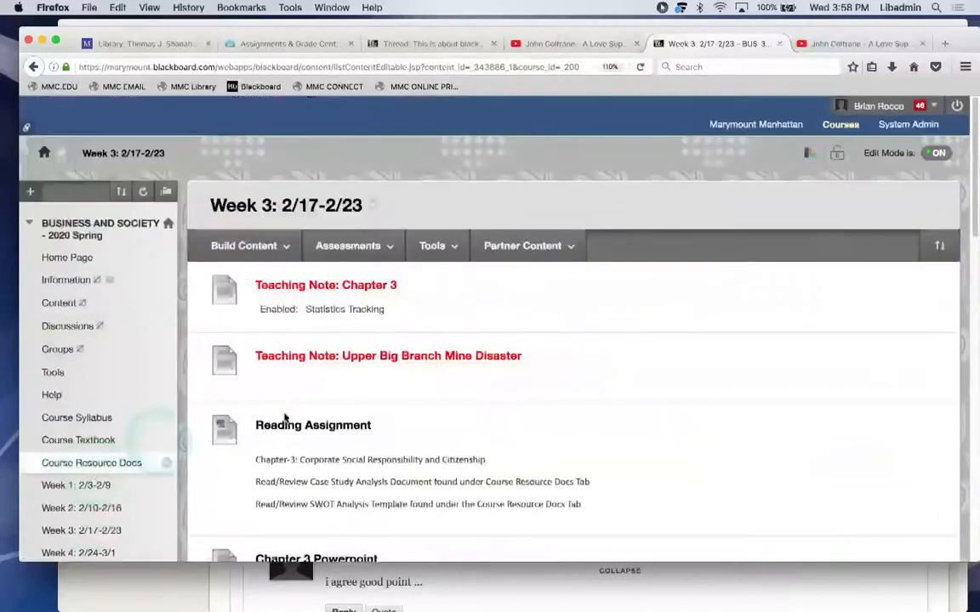
{"action": "scroll", "coordinate": [284, 408], "scroll_direction": "down", "scroll_amount": 5}
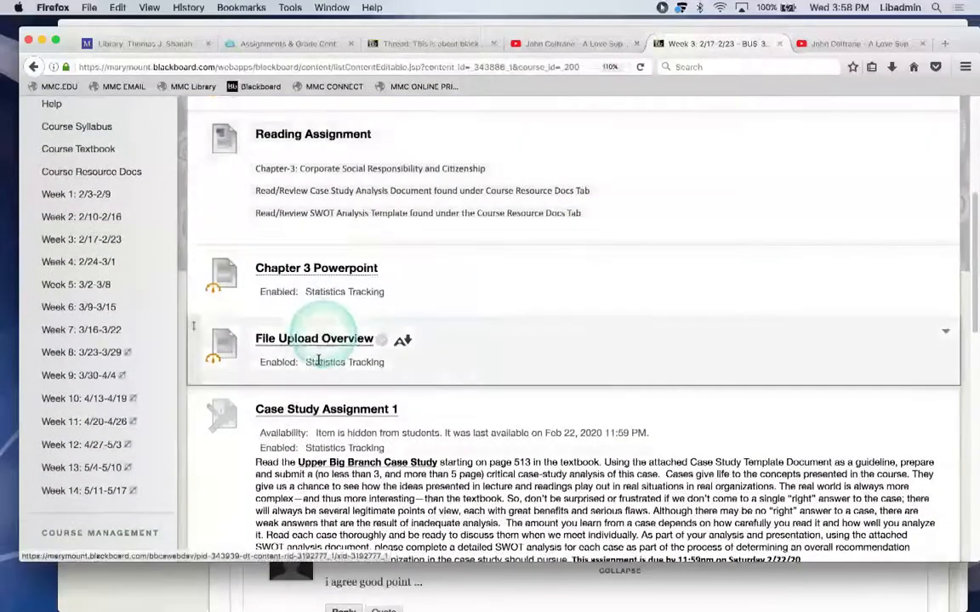
{"action": "scroll", "coordinate": [321, 415], "scroll_direction": "down", "scroll_amount": 2}
{"action": "scroll", "coordinate": [320, 413], "scroll_direction": "up", "scroll_amount": 4}
{"action": "scroll", "coordinate": [318, 412], "scroll_direction": "up", "scroll_amount": 1}
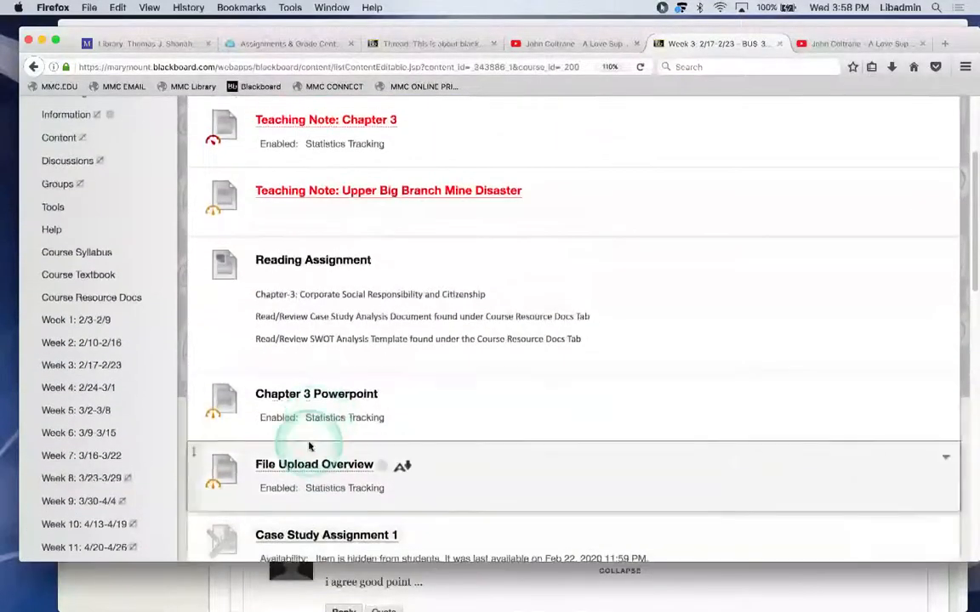
{"action": "scroll", "coordinate": [224, 289], "scroll_direction": "down", "scroll_amount": 7}
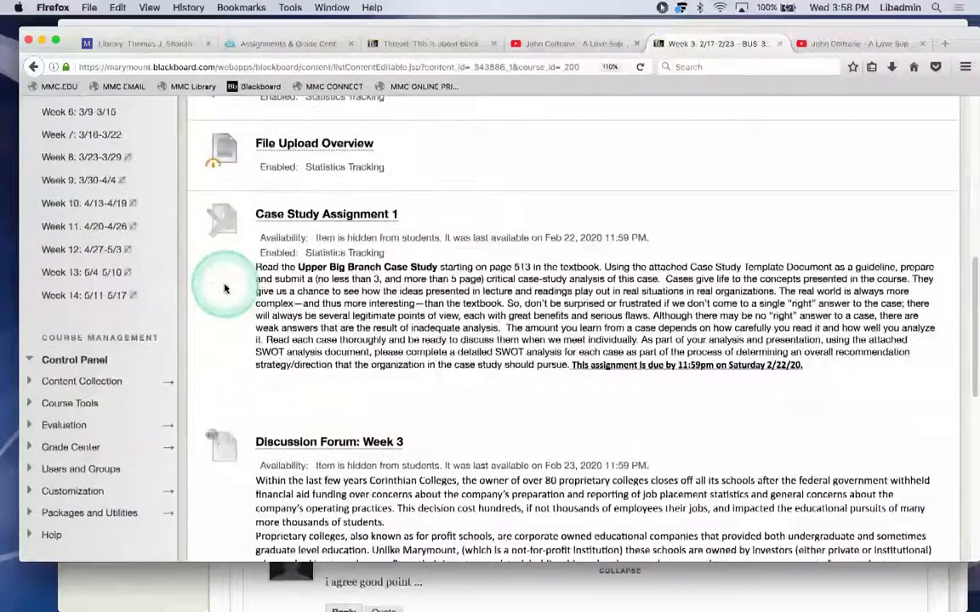
{"action": "left_click", "coordinate": [309, 354]}
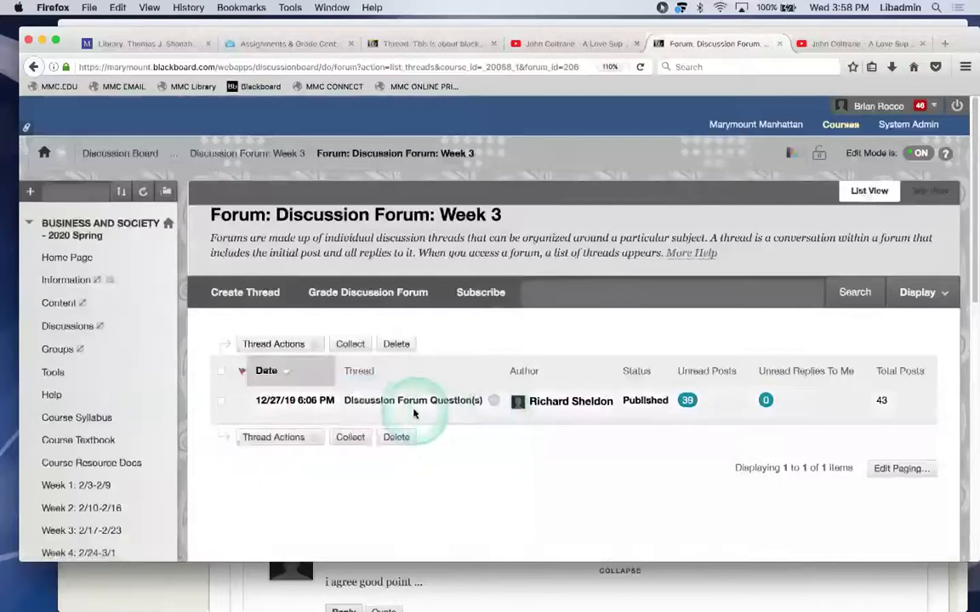
{"action": "left_click", "coordinate": [415, 401]}
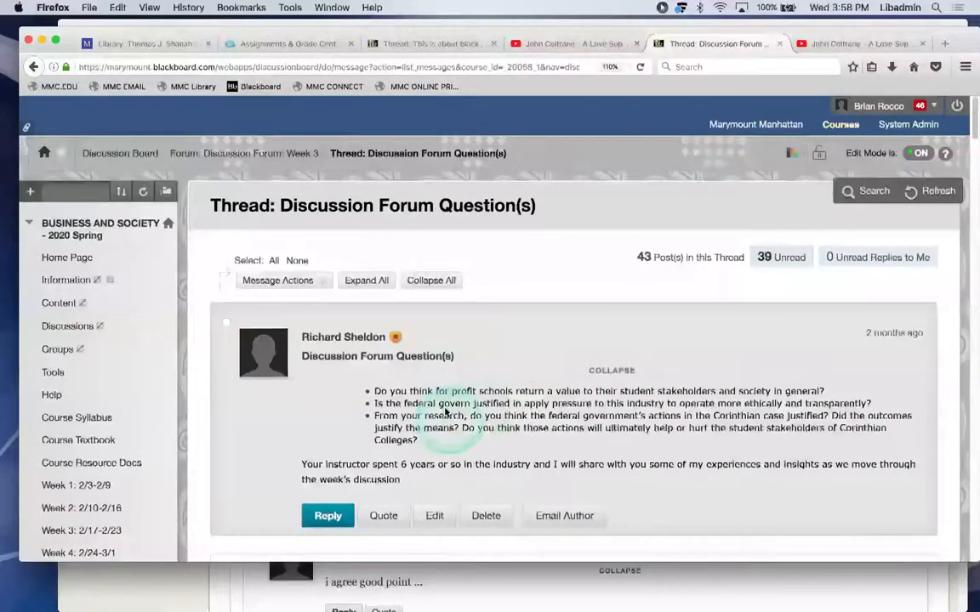
{"action": "scroll", "coordinate": [449, 406], "scroll_direction": "down", "scroll_amount": 4}
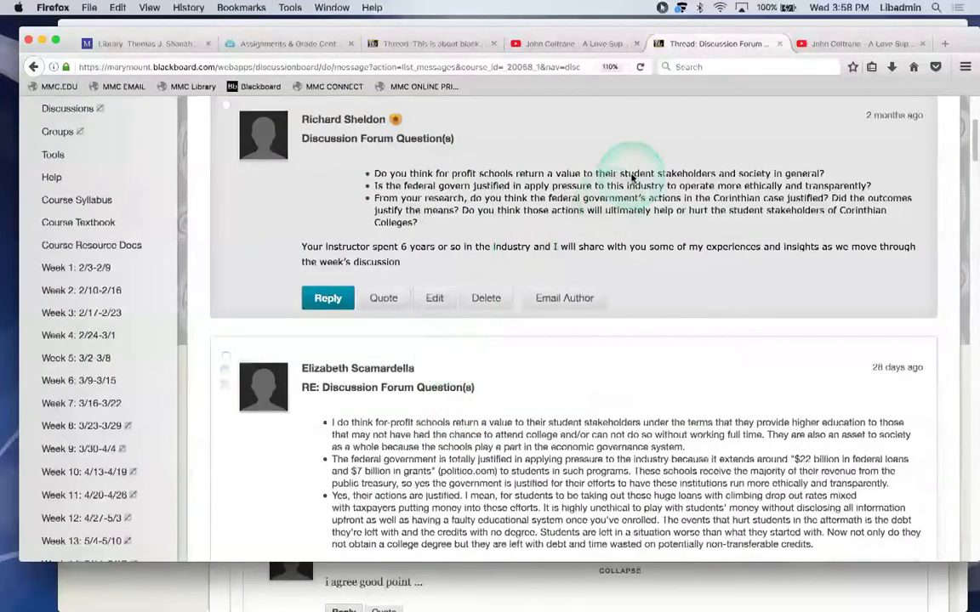
{"action": "left_click_drag", "start_coordinate": [972, 146], "coordinate": [972, 209]}
{"action": "left_click", "coordinate": [577, 322]}
{"action": "scroll", "coordinate": [577, 322], "scroll_direction": "down", "scroll_amount": 2}
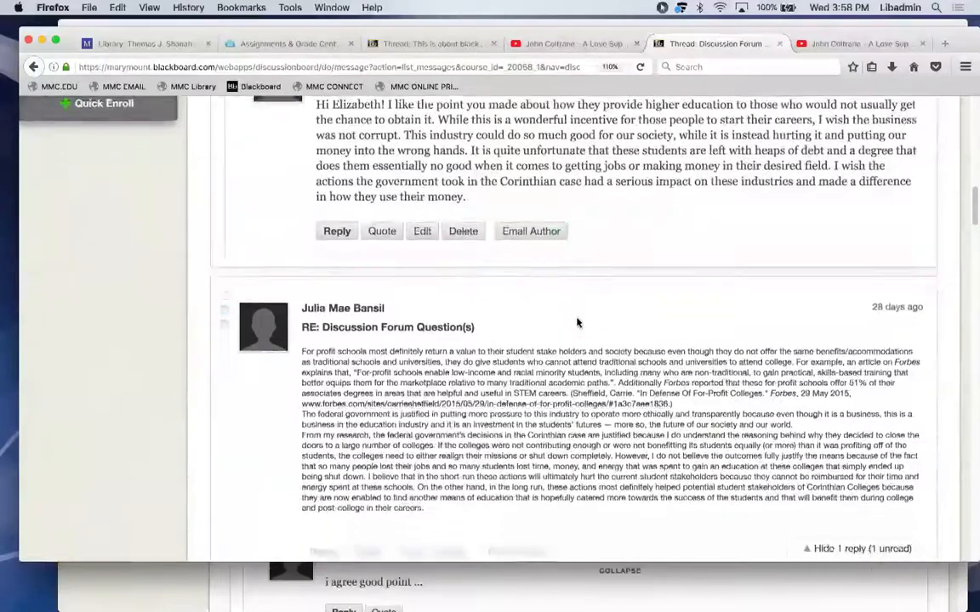
{"action": "scroll", "coordinate": [577, 322], "scroll_direction": "down", "scroll_amount": 3}
{"action": "scroll", "coordinate": [577, 322], "scroll_direction": "down", "scroll_amount": 4}
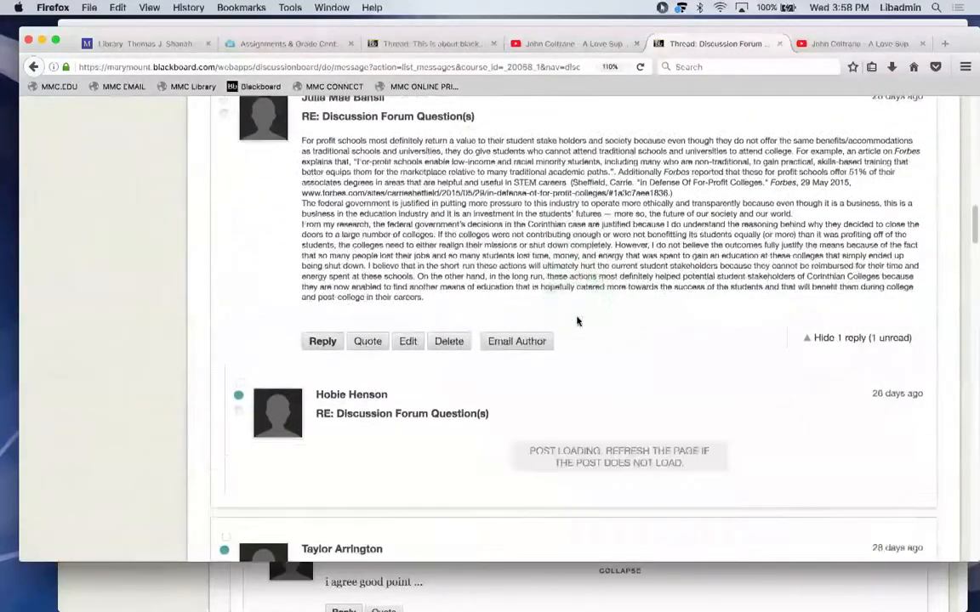
{"action": "scroll", "coordinate": [576, 320], "scroll_direction": "down", "scroll_amount": 6}
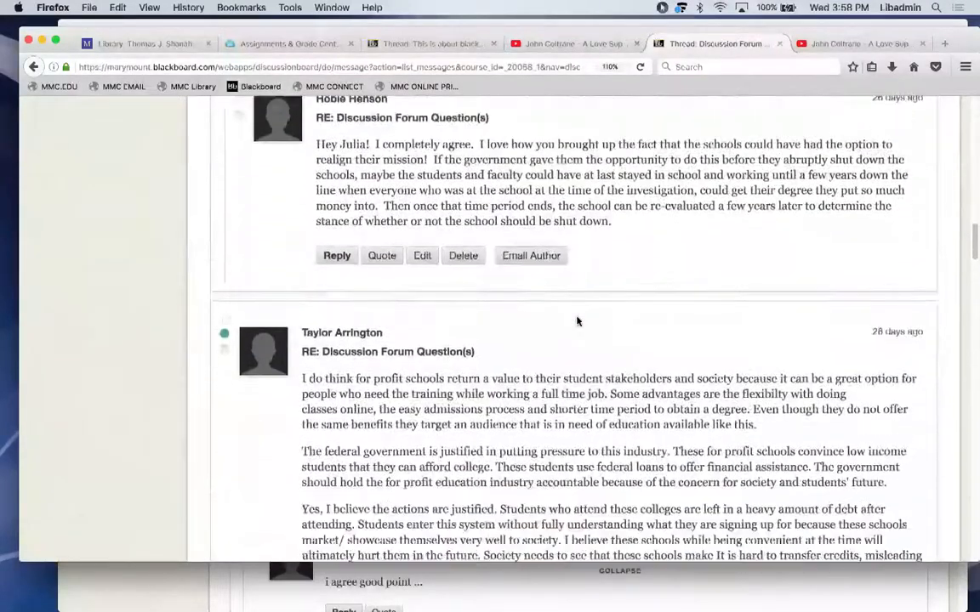
{"action": "scroll", "coordinate": [576, 321], "scroll_direction": "down", "scroll_amount": 1}
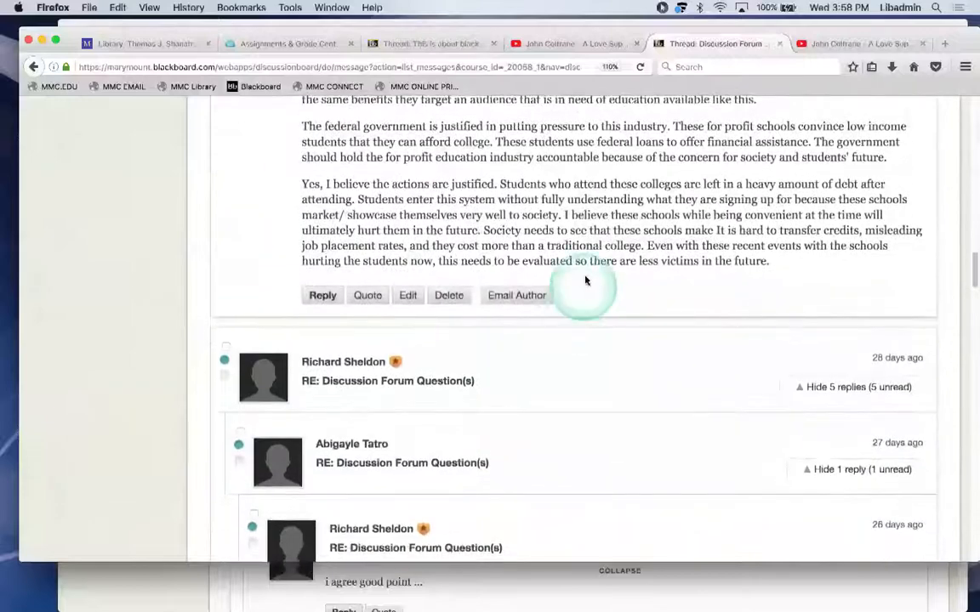
{"action": "left_click", "coordinate": [412, 383]}
{"action": "scroll", "coordinate": [418, 377], "scroll_direction": "down", "scroll_amount": 3}
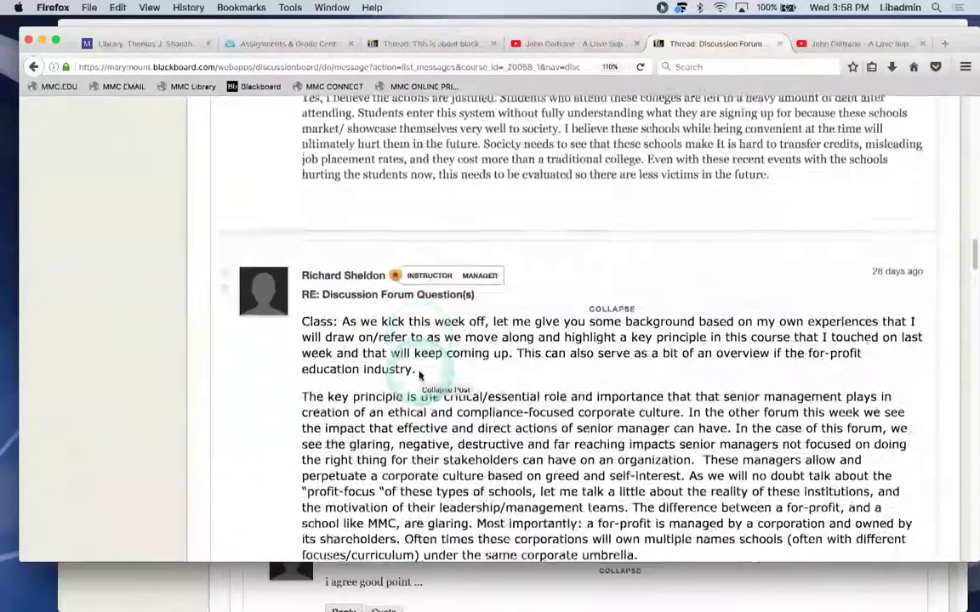
{"action": "scroll", "coordinate": [455, 296], "scroll_direction": "down", "scroll_amount": 3}
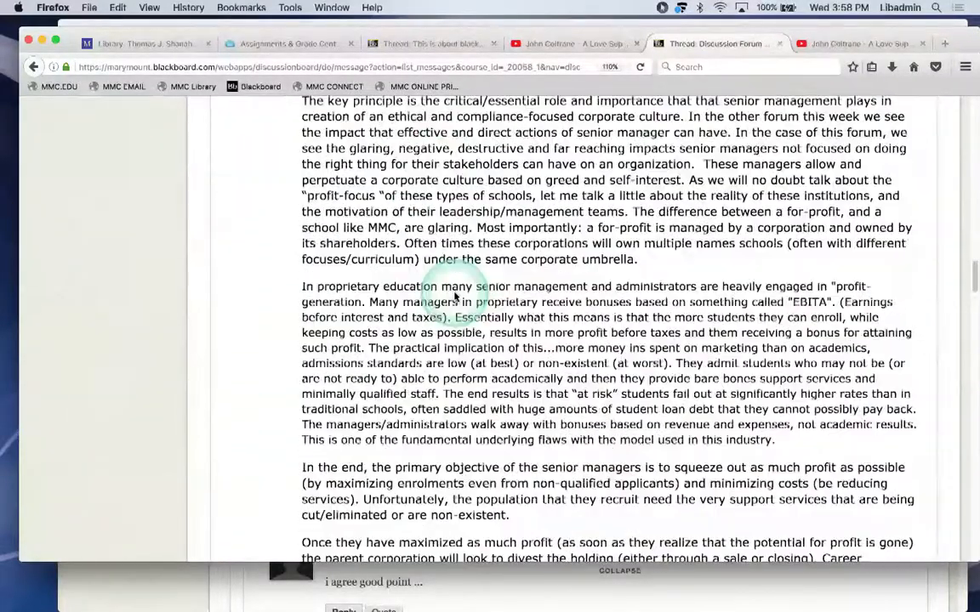
{"action": "scroll", "coordinate": [455, 296], "scroll_direction": "down", "scroll_amount": 7}
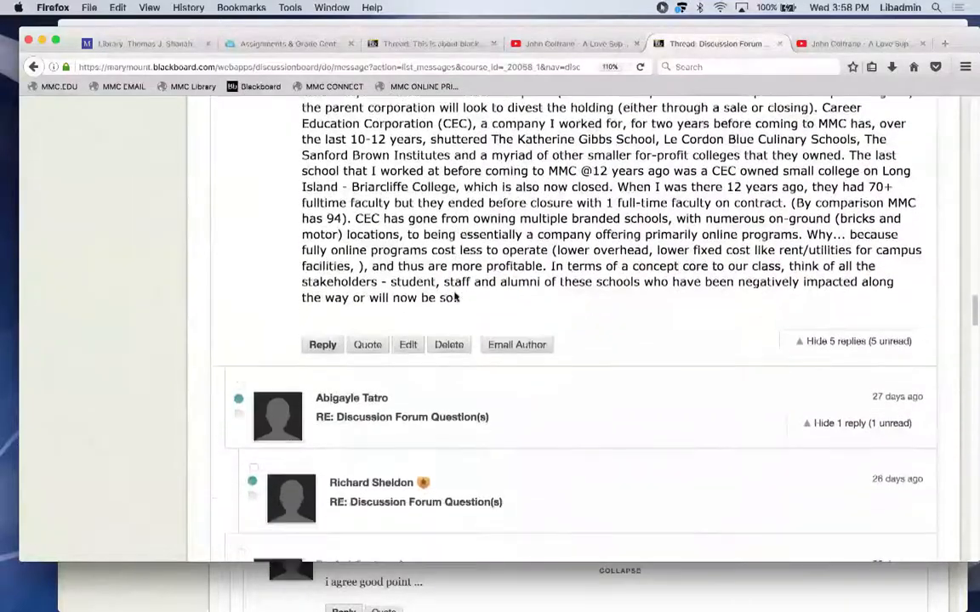
{"action": "left_click", "coordinate": [497, 282]}
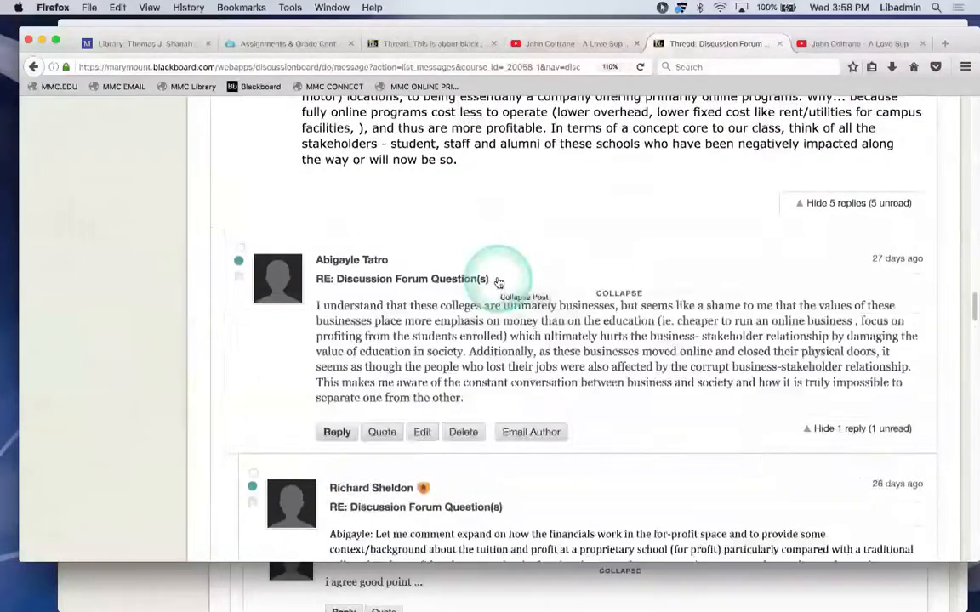
{"action": "scroll", "coordinate": [499, 284], "scroll_direction": "down", "scroll_amount": 1}
{"action": "scroll", "coordinate": [499, 284], "scroll_direction": "down", "scroll_amount": 4}
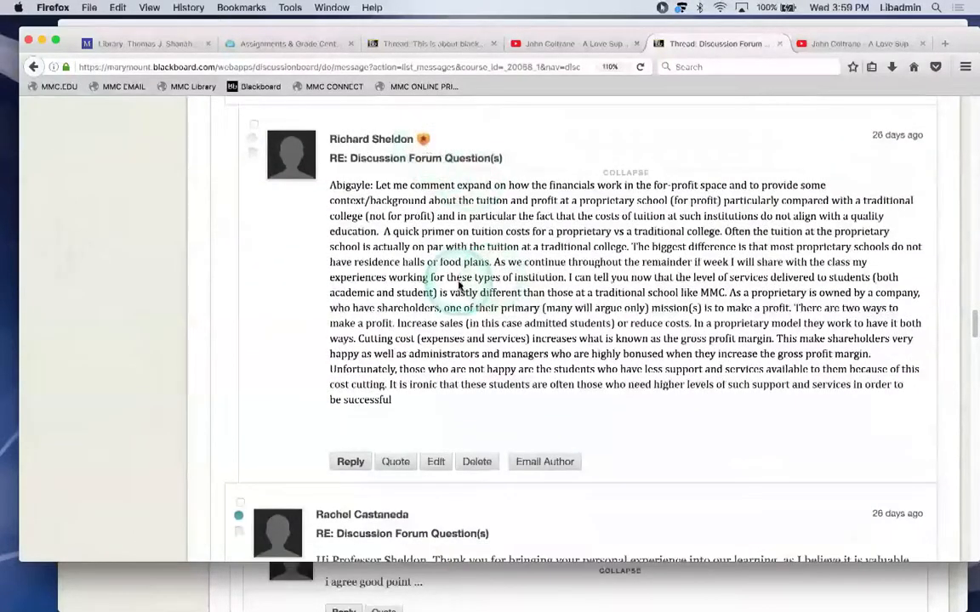
{"action": "left_click", "coordinate": [379, 294]}
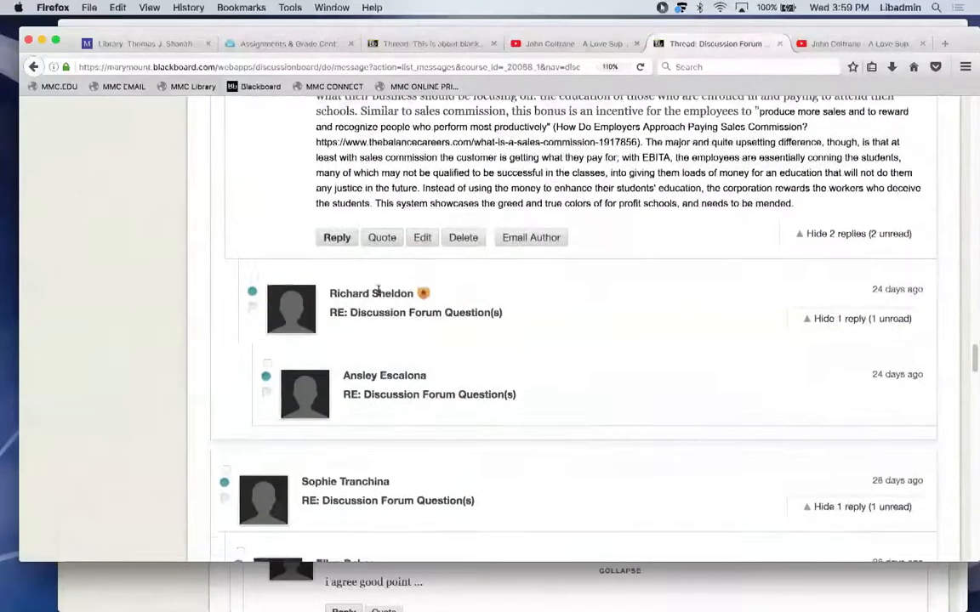
{"action": "left_click", "coordinate": [336, 317]}
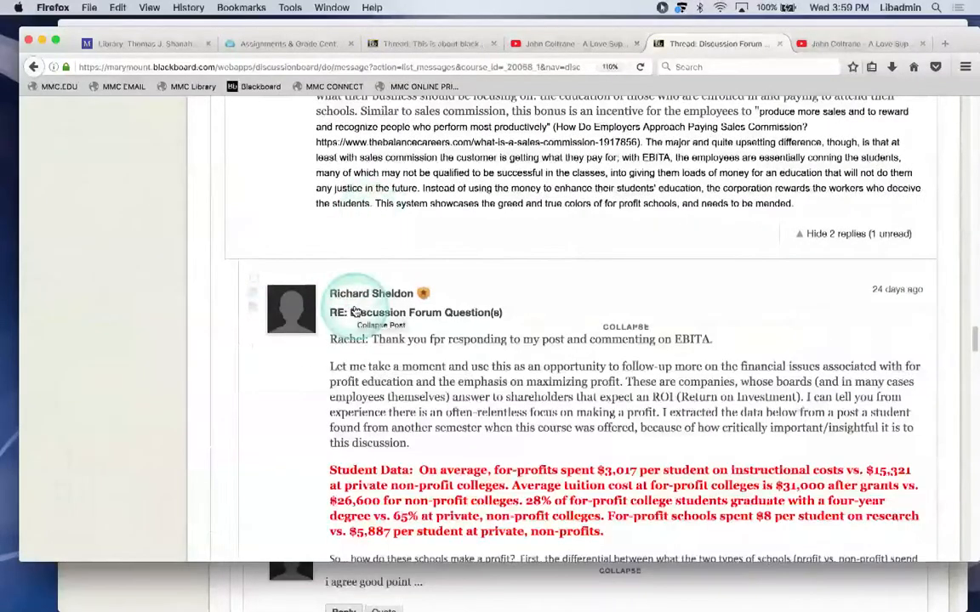
{"action": "scroll", "coordinate": [355, 372], "scroll_direction": "down", "scroll_amount": 10}
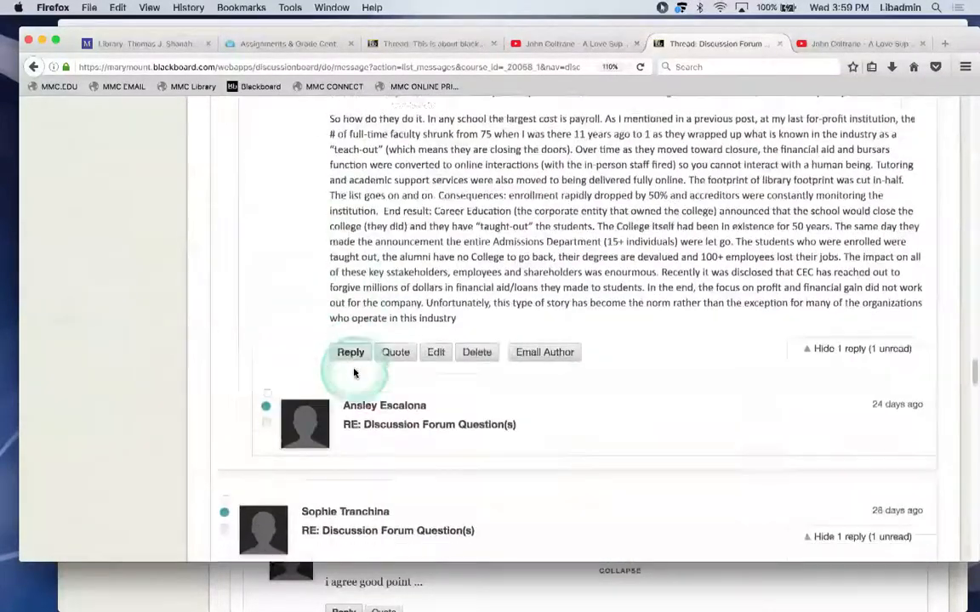
{"action": "left_click", "coordinate": [354, 371]}
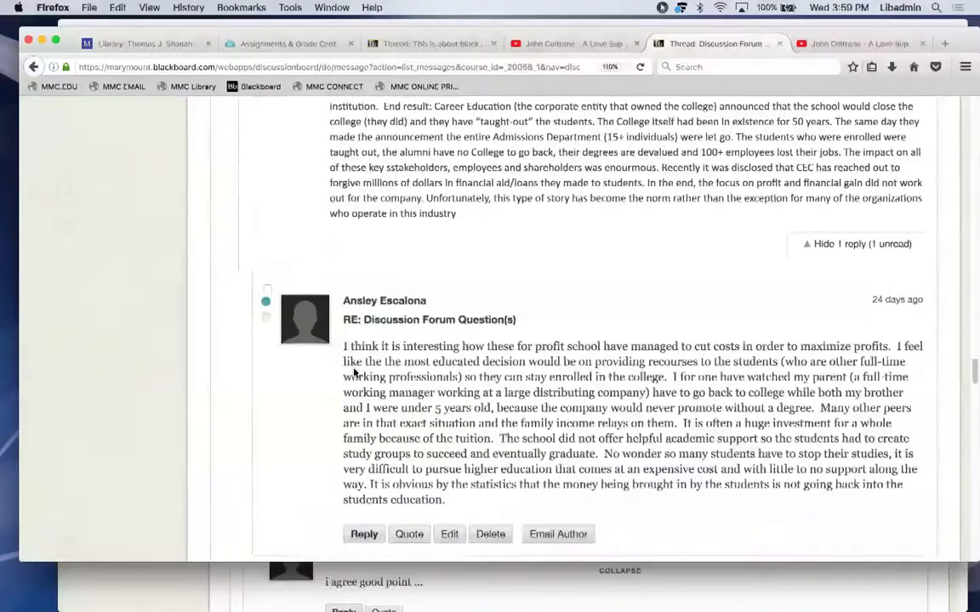
{"action": "scroll", "coordinate": [355, 366], "scroll_direction": "down", "scroll_amount": 10}
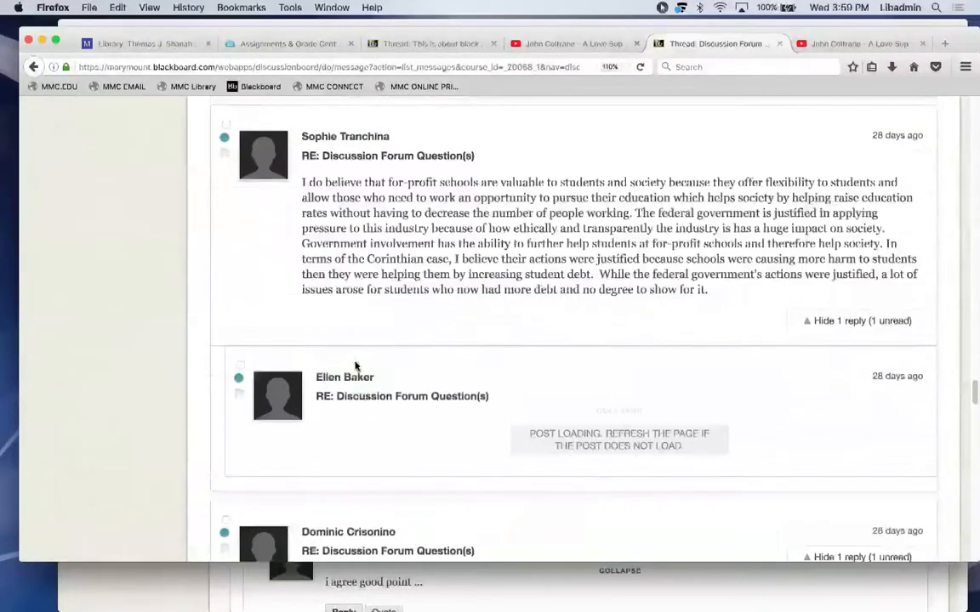
{"action": "scroll", "coordinate": [356, 366], "scroll_direction": "down", "scroll_amount": 10}
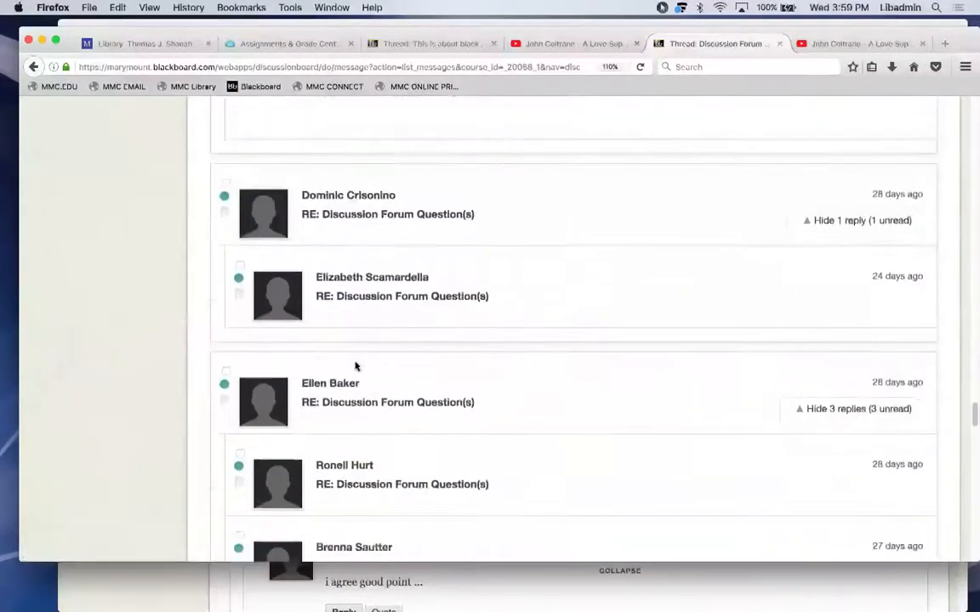
{"action": "scroll", "coordinate": [355, 366], "scroll_direction": "down", "scroll_amount": 10}
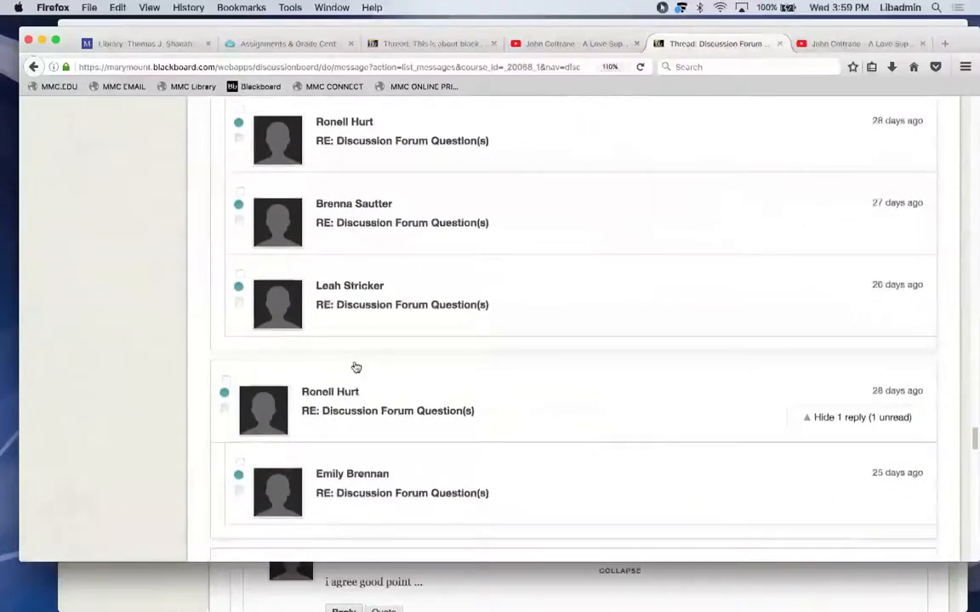
{"action": "left_click", "coordinate": [351, 375]}
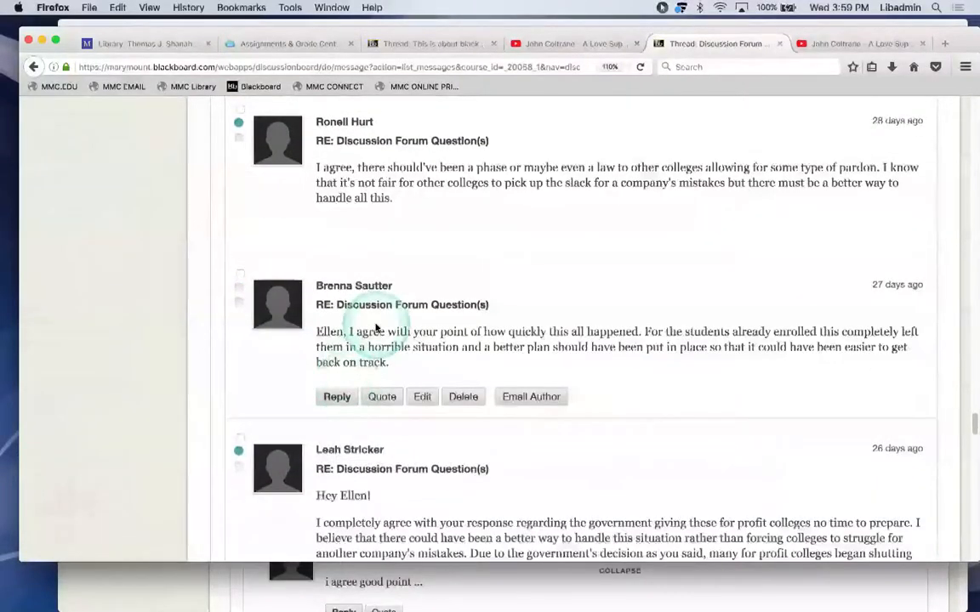
{"action": "scroll", "coordinate": [375, 328], "scroll_direction": "down", "scroll_amount": 4}
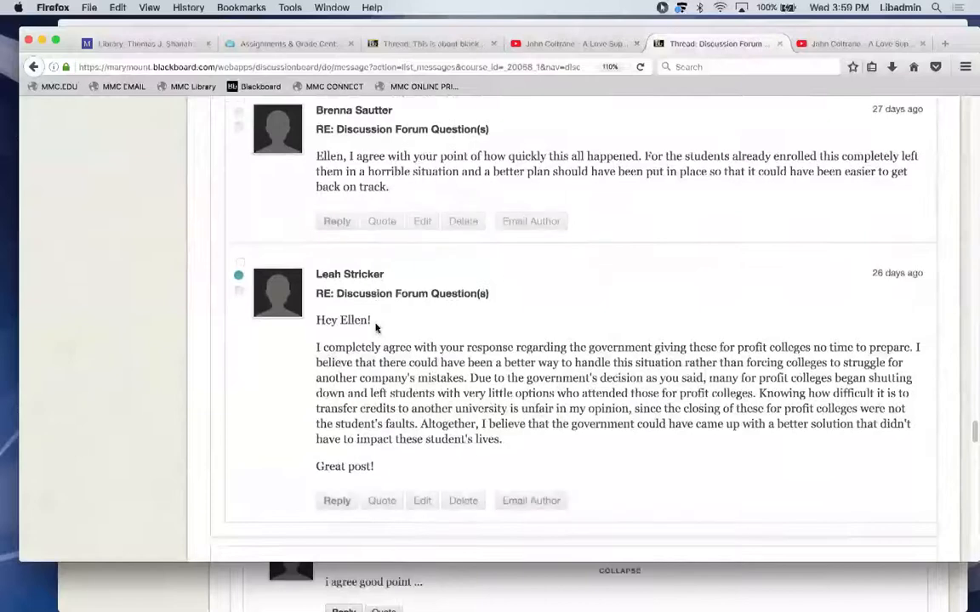
{"action": "scroll", "coordinate": [375, 327], "scroll_direction": "down", "scroll_amount": 7}
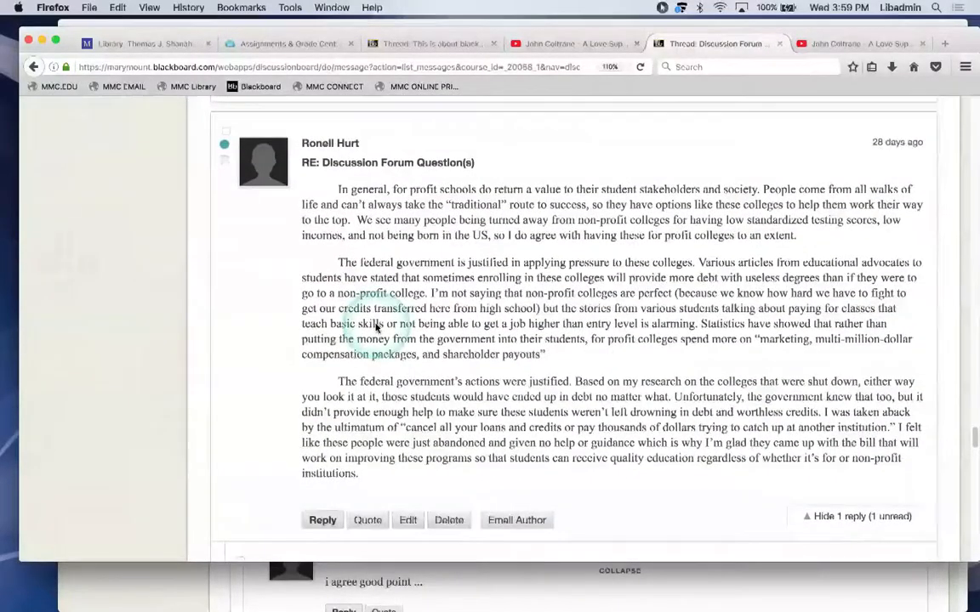
{"action": "scroll", "coordinate": [395, 273], "scroll_direction": "down", "scroll_amount": 7}
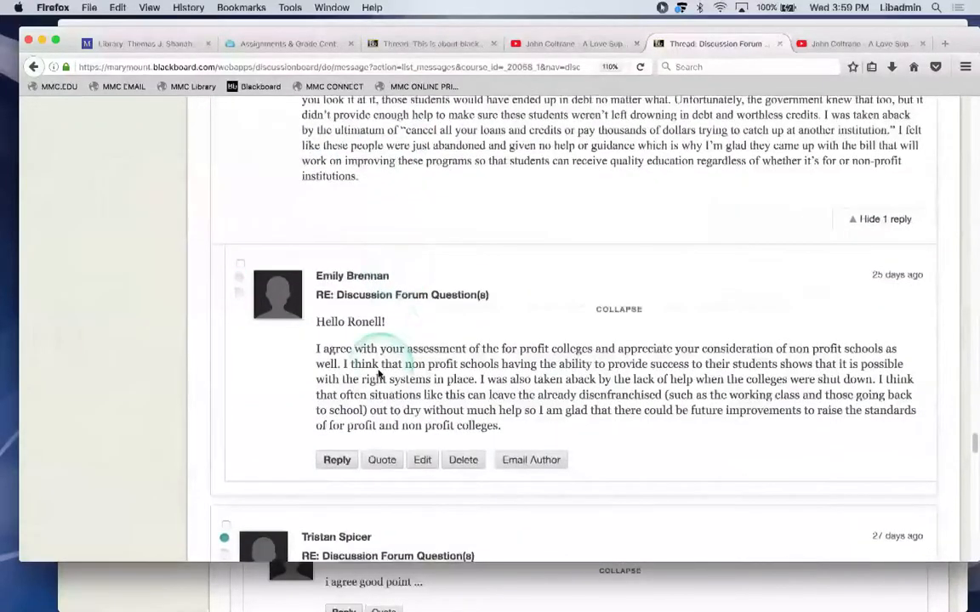
{"action": "scroll", "coordinate": [380, 374], "scroll_direction": "down", "scroll_amount": 4}
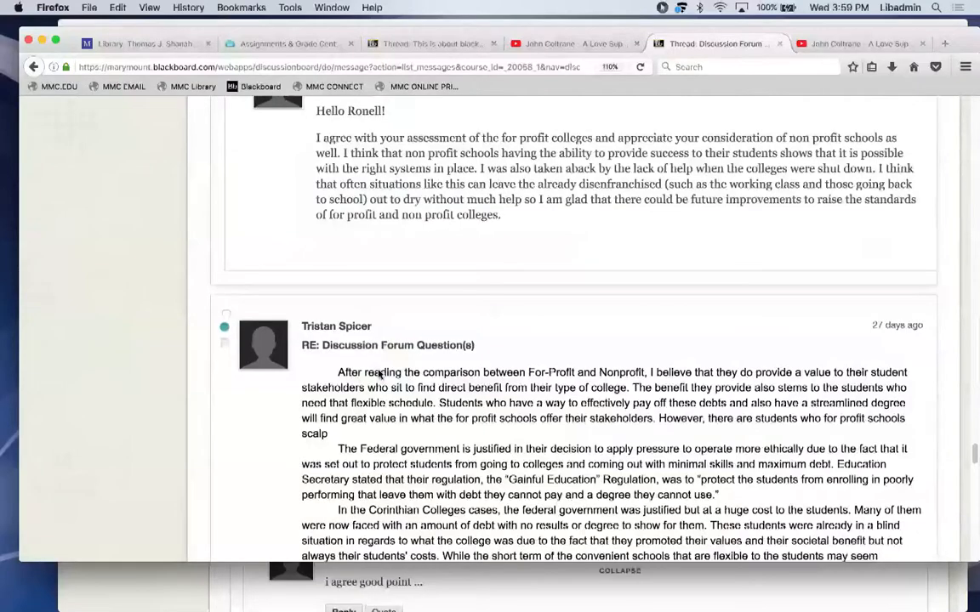
{"action": "scroll", "coordinate": [379, 374], "scroll_direction": "down", "scroll_amount": 15}
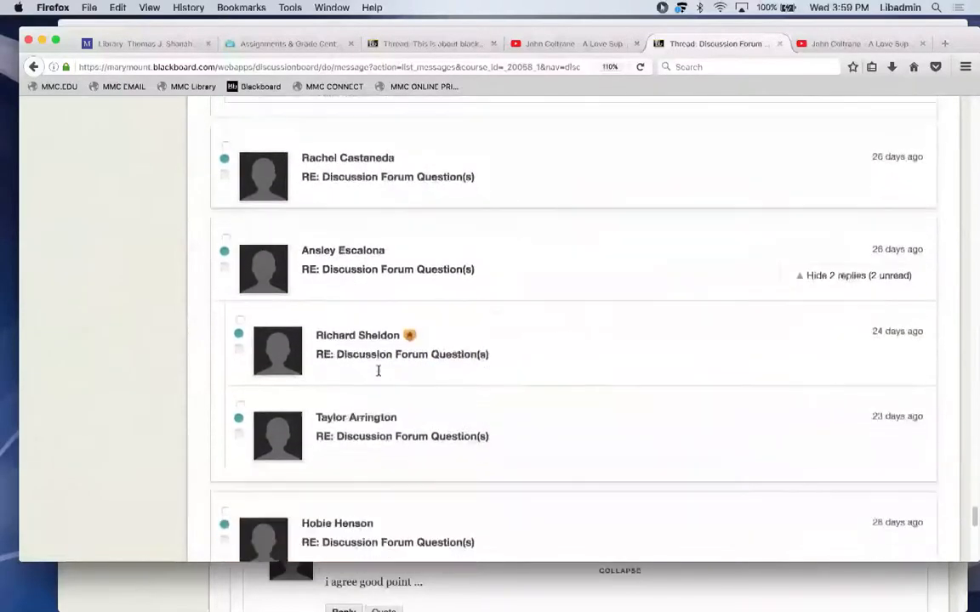
{"action": "scroll", "coordinate": [379, 371], "scroll_direction": "down", "scroll_amount": 5}
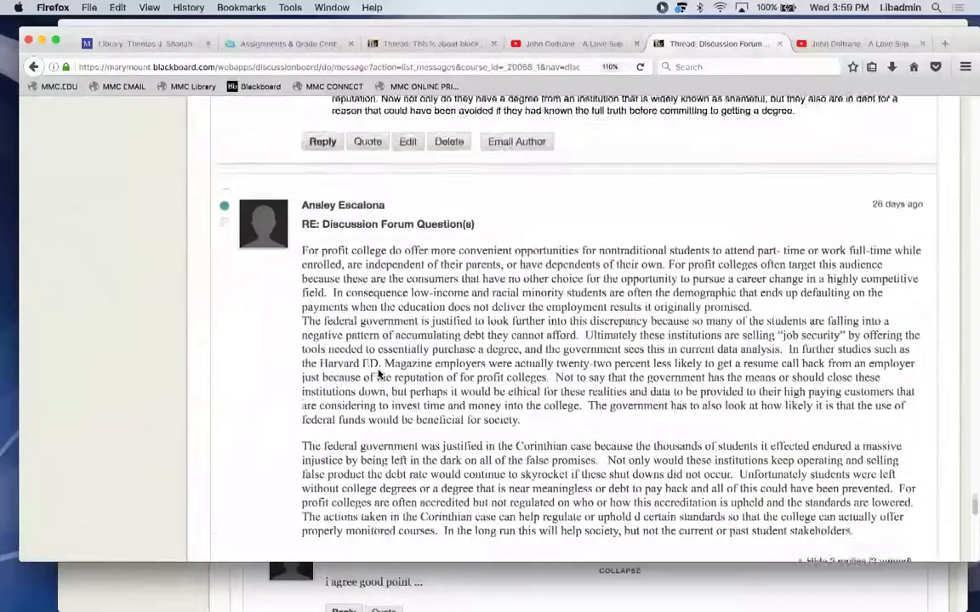
{"action": "scroll", "coordinate": [379, 373], "scroll_direction": "down", "scroll_amount": 6}
{"action": "left_click", "coordinate": [398, 273]}
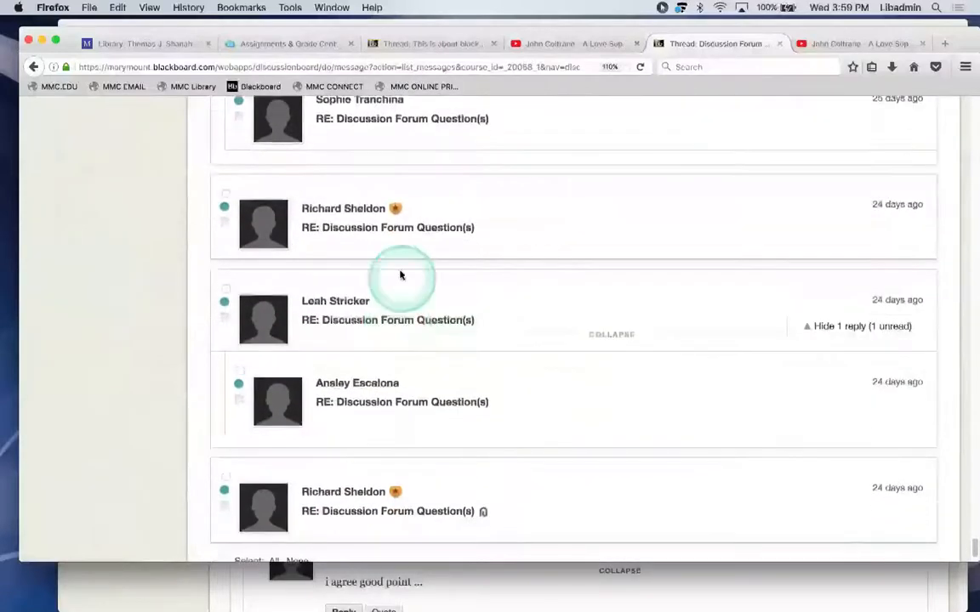
{"action": "scroll", "coordinate": [398, 272], "scroll_direction": "down", "scroll_amount": 3}
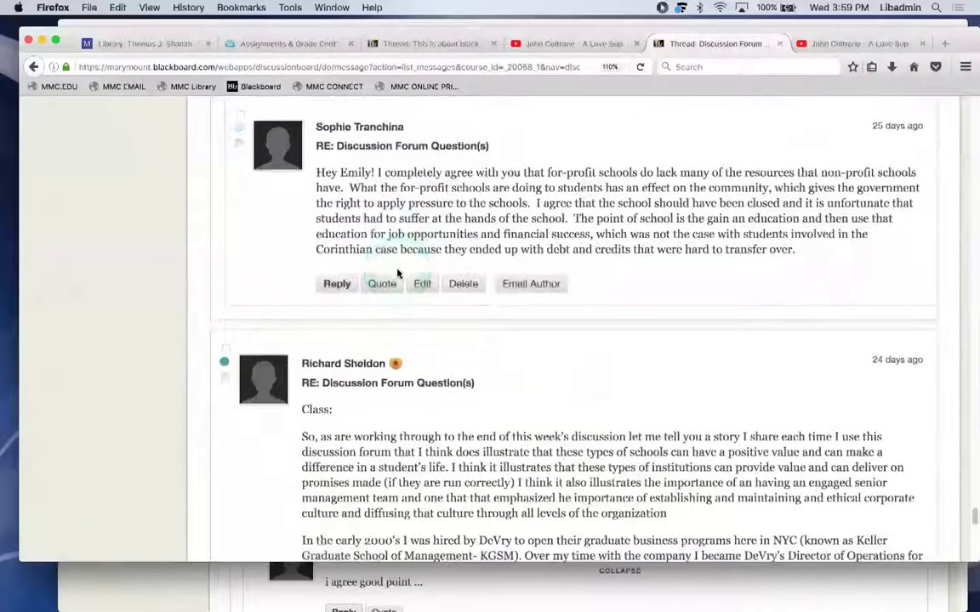
{"action": "left_click", "coordinate": [360, 400]}
{"action": "scroll", "coordinate": [360, 400], "scroll_direction": "down", "scroll_amount": 10}
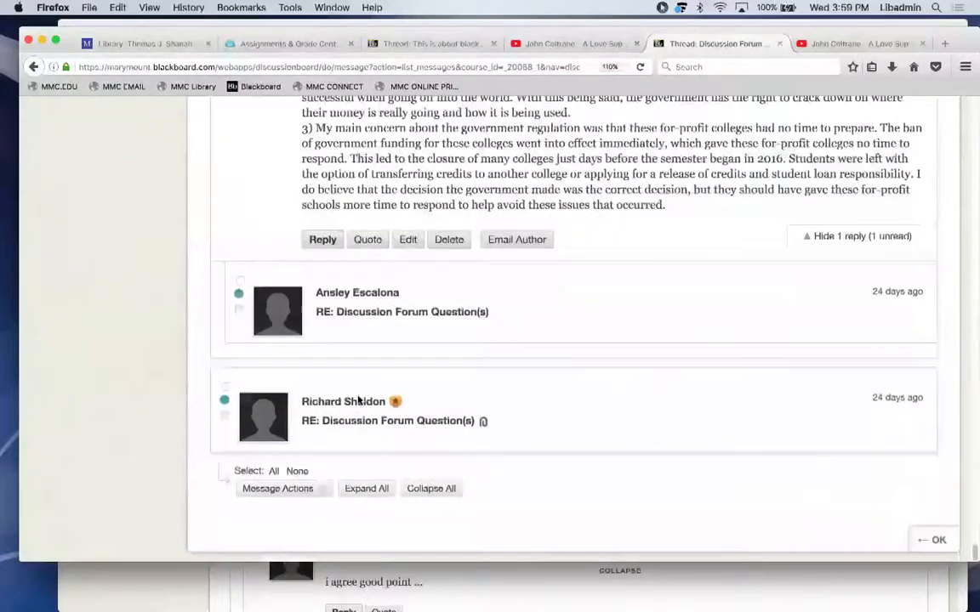
{"action": "left_click", "coordinate": [359, 433]}
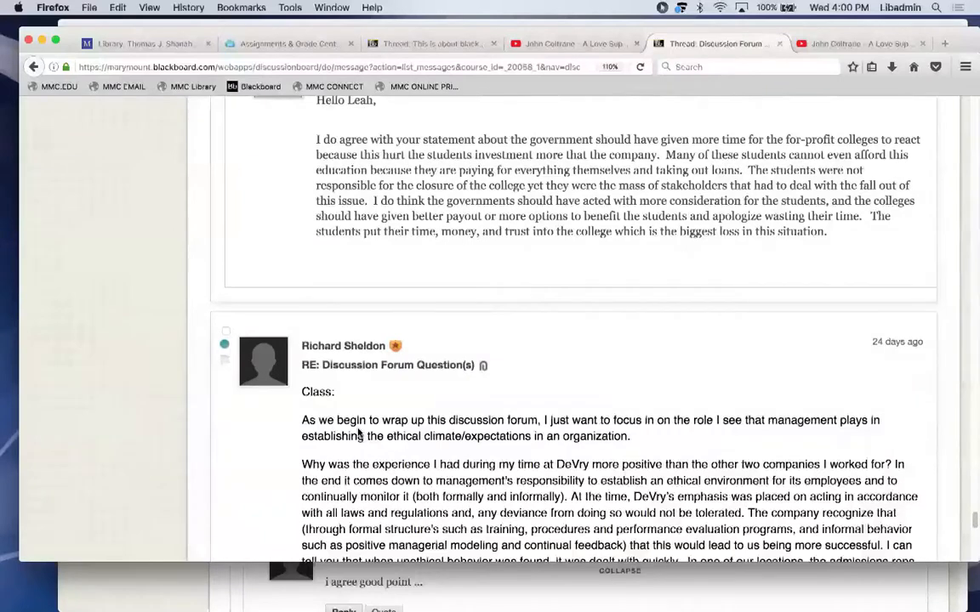
{"action": "mouse_move", "coordinate": [905, 122]}
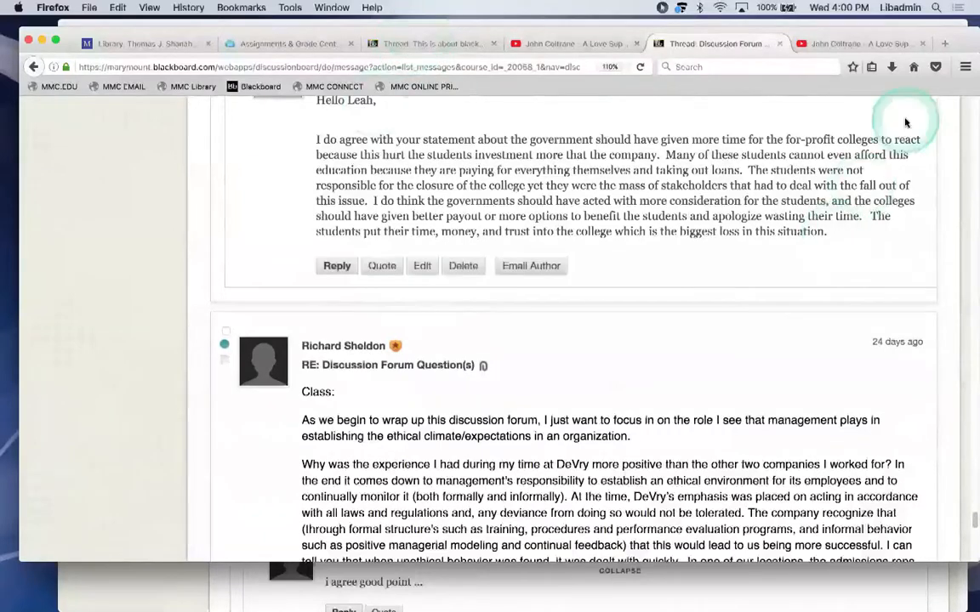
{"action": "left_click_drag", "start_coordinate": [970, 61], "coordinate": [971, 112]}
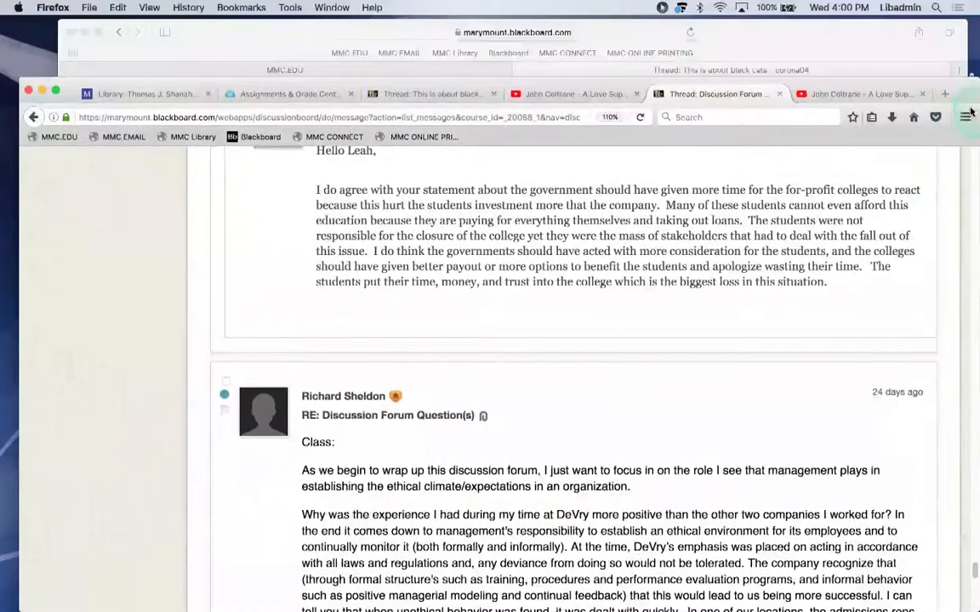
Review the black cats thread from the top, then go to the assignments and grading guide.
{"action": "left_click", "coordinate": [422, 95]}
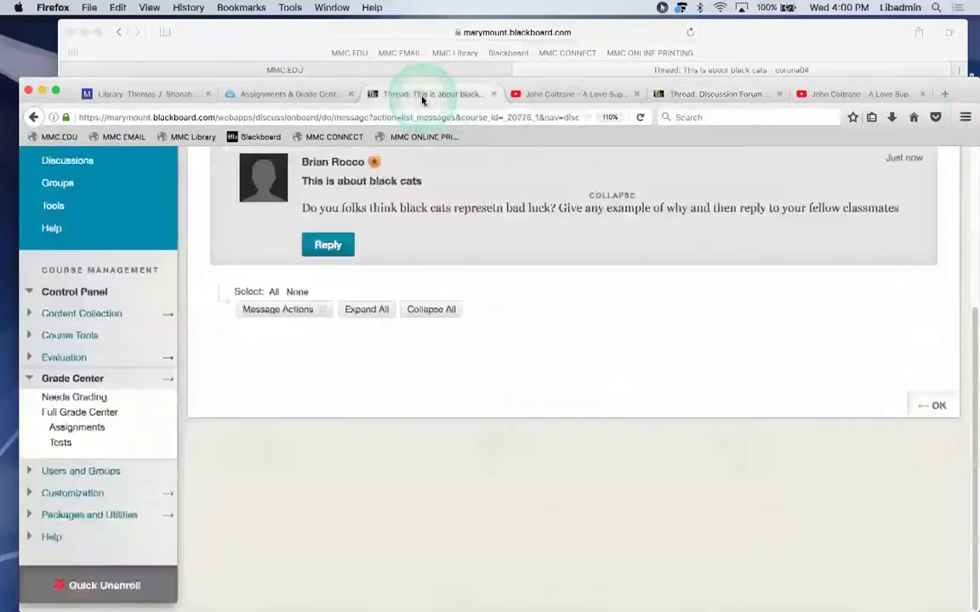
{"action": "mouse_move", "coordinate": [584, 263]}
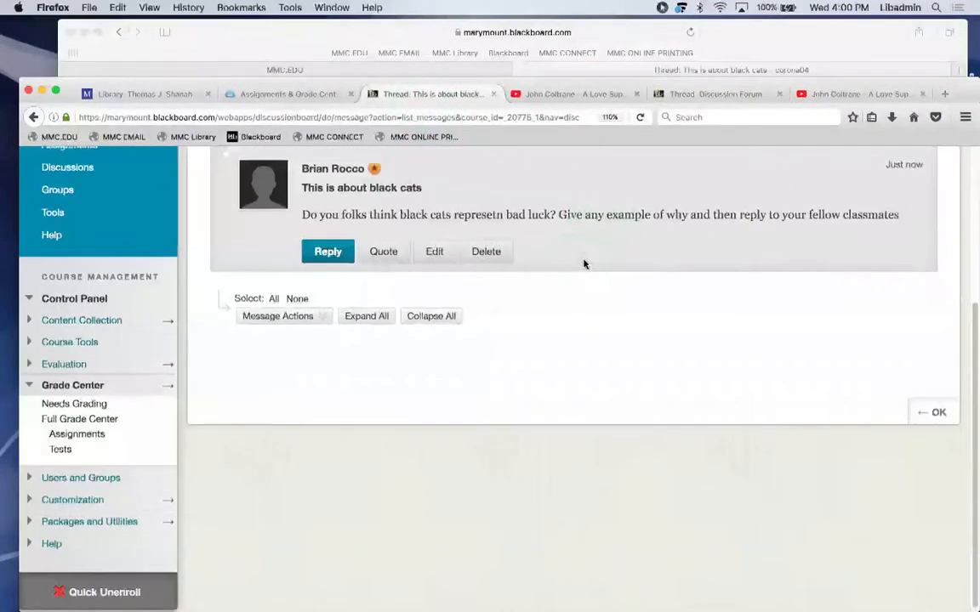
{"action": "scroll", "coordinate": [584, 263], "scroll_direction": "up", "scroll_amount": 4}
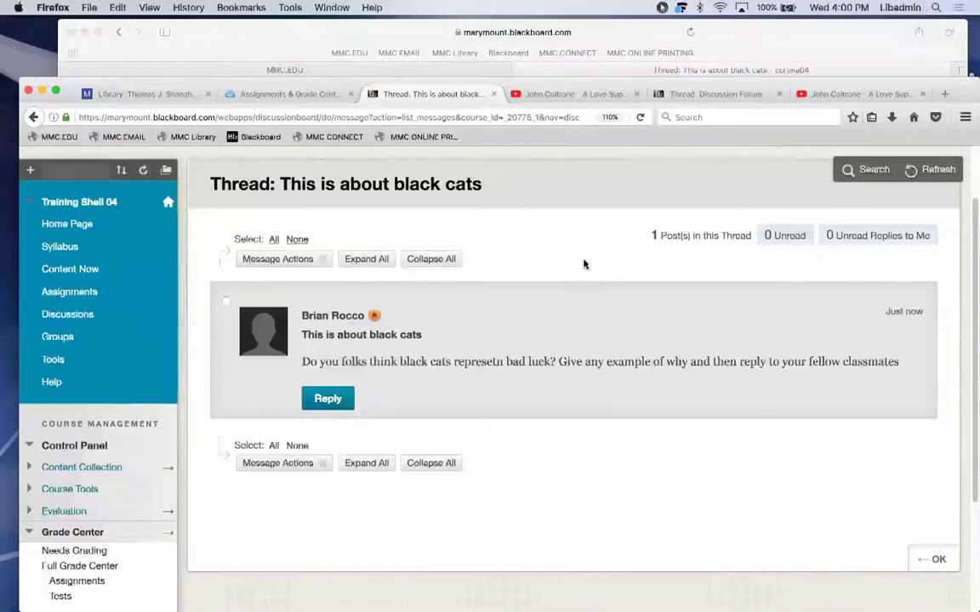
{"action": "left_click", "coordinate": [732, 127]}
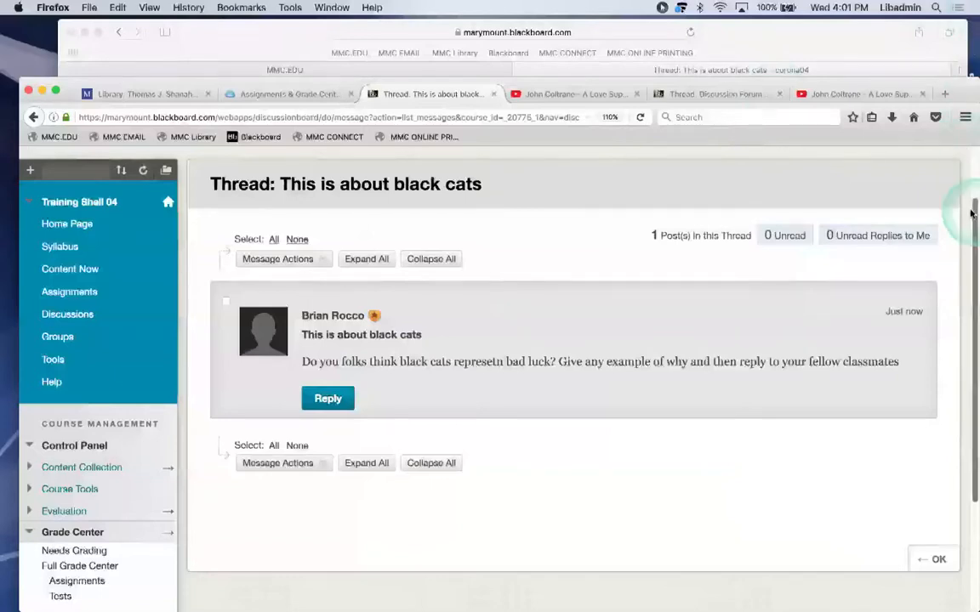
{"action": "left_click_drag", "start_coordinate": [973, 213], "coordinate": [972, 155]}
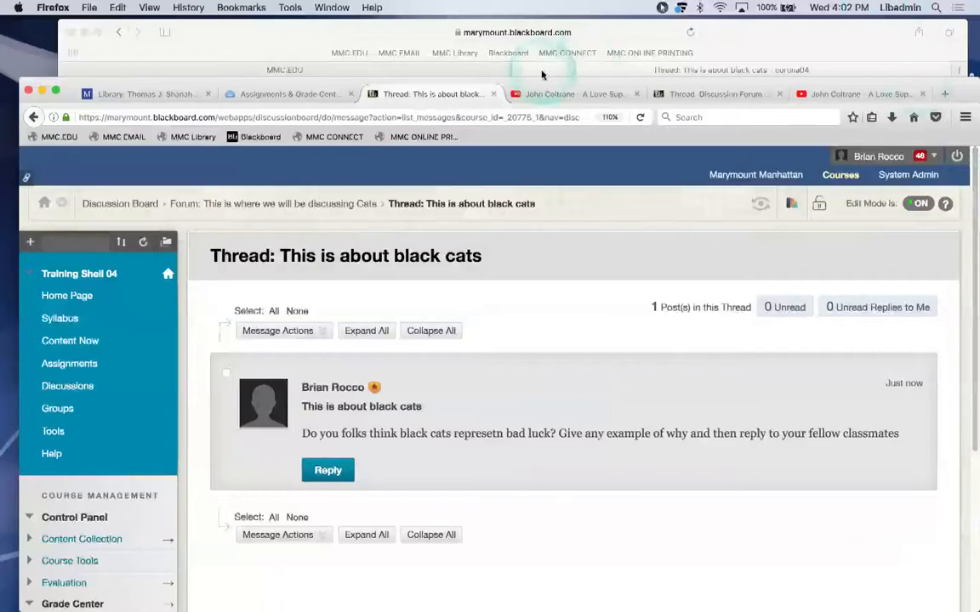
{"action": "left_click", "coordinate": [299, 95]}
Skim the inline grading guide, then go back to the 'This is about black cats' thread.
{"action": "scroll", "coordinate": [323, 228], "scroll_direction": "down", "scroll_amount": 5}
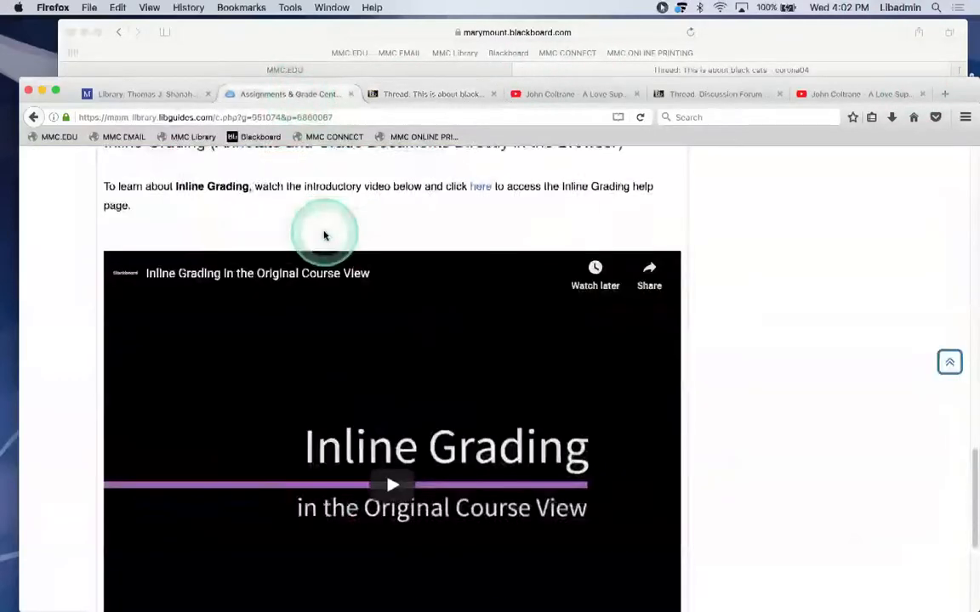
{"action": "scroll", "coordinate": [324, 234], "scroll_direction": "up", "scroll_amount": 2}
{"action": "scroll", "coordinate": [323, 236], "scroll_direction": "down", "scroll_amount": 8}
{"action": "scroll", "coordinate": [324, 236], "scroll_direction": "up", "scroll_amount": 3}
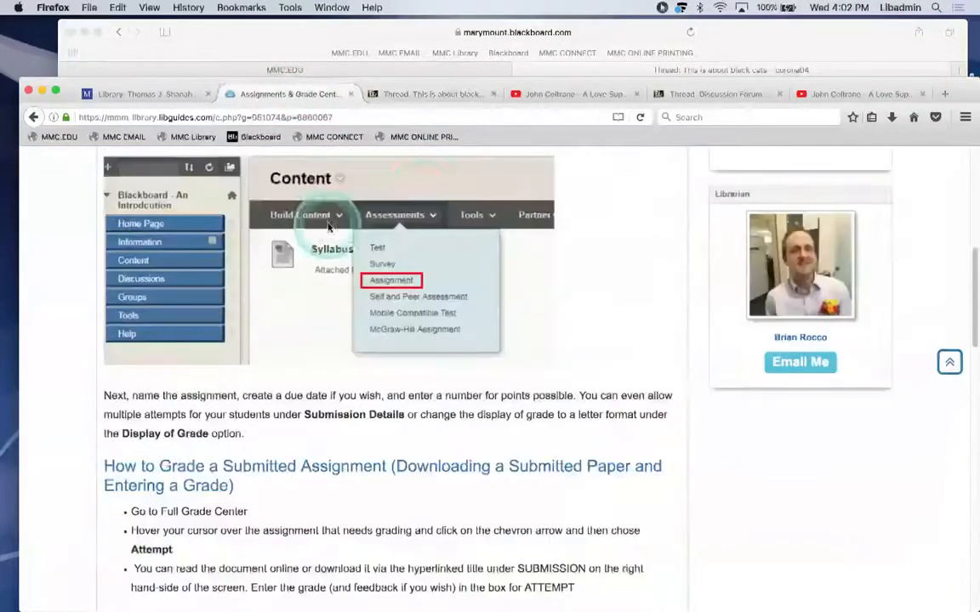
{"action": "left_click", "coordinate": [693, 94]}
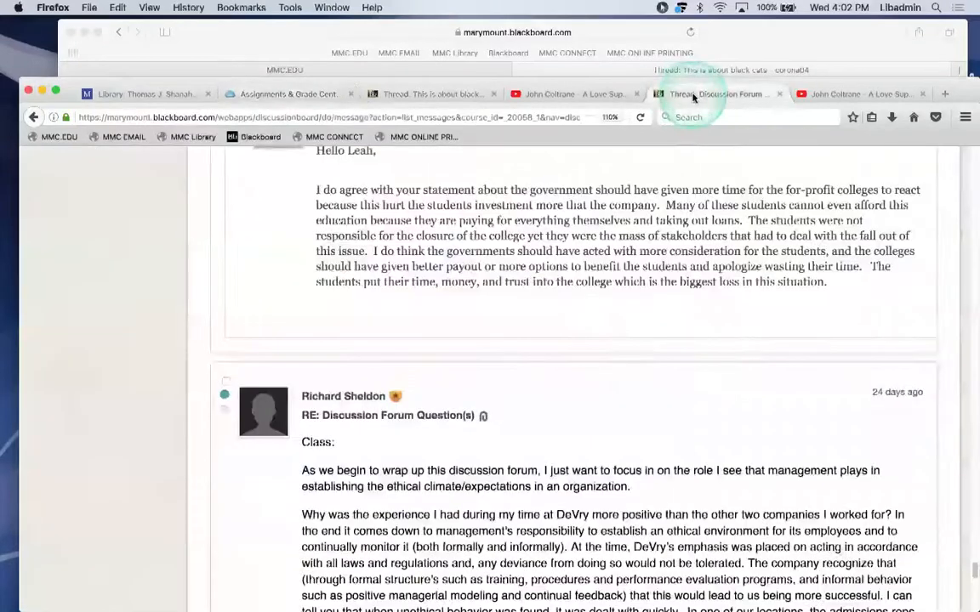
{"action": "left_click", "coordinate": [402, 96]}
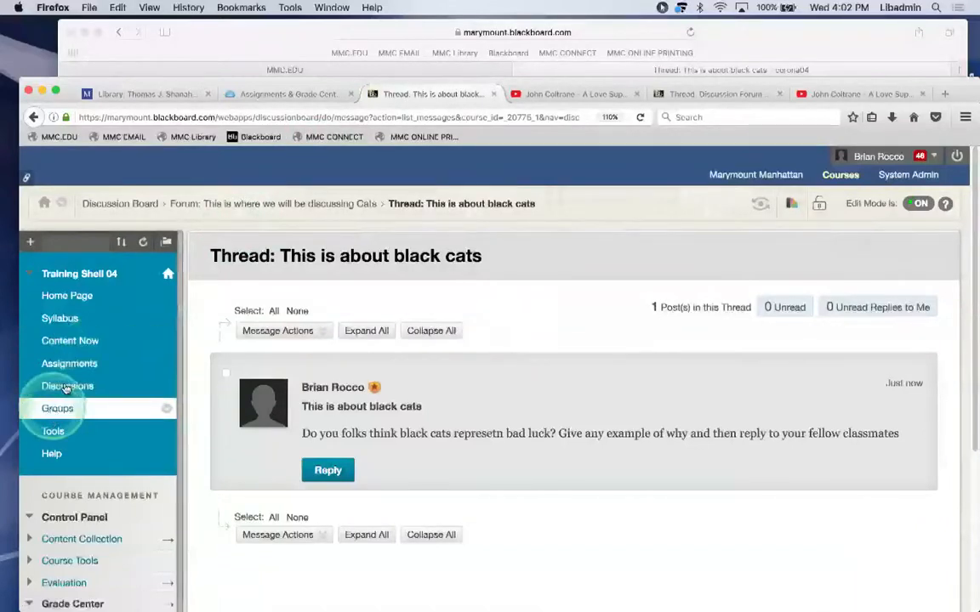
Create a course menu content area named 'Test', available to users.
{"action": "scroll", "coordinate": [66, 389], "scroll_direction": "down", "scroll_amount": 1}
{"action": "scroll", "coordinate": [79, 384], "scroll_direction": "up", "scroll_amount": 1}
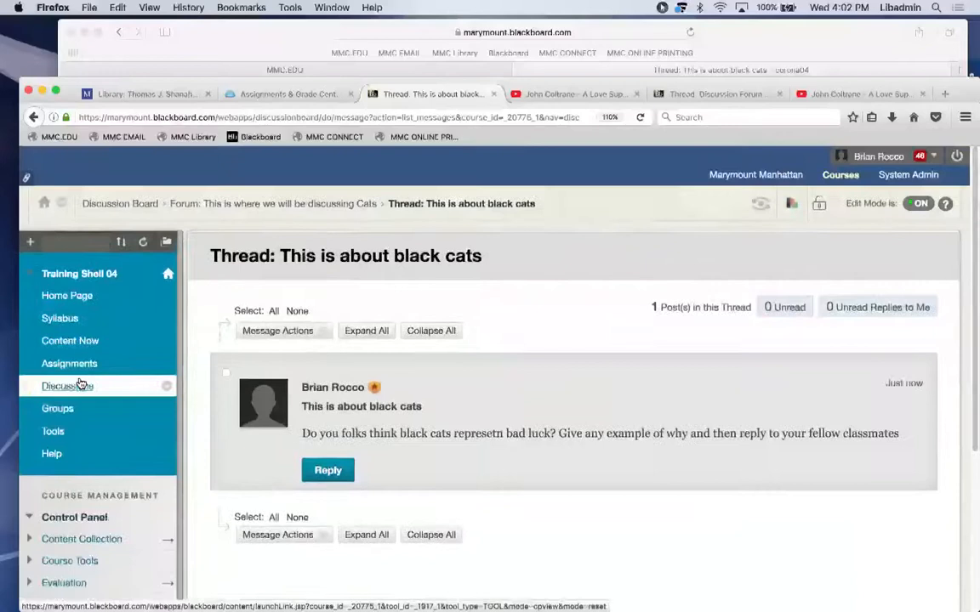
{"action": "left_click", "coordinate": [79, 371]}
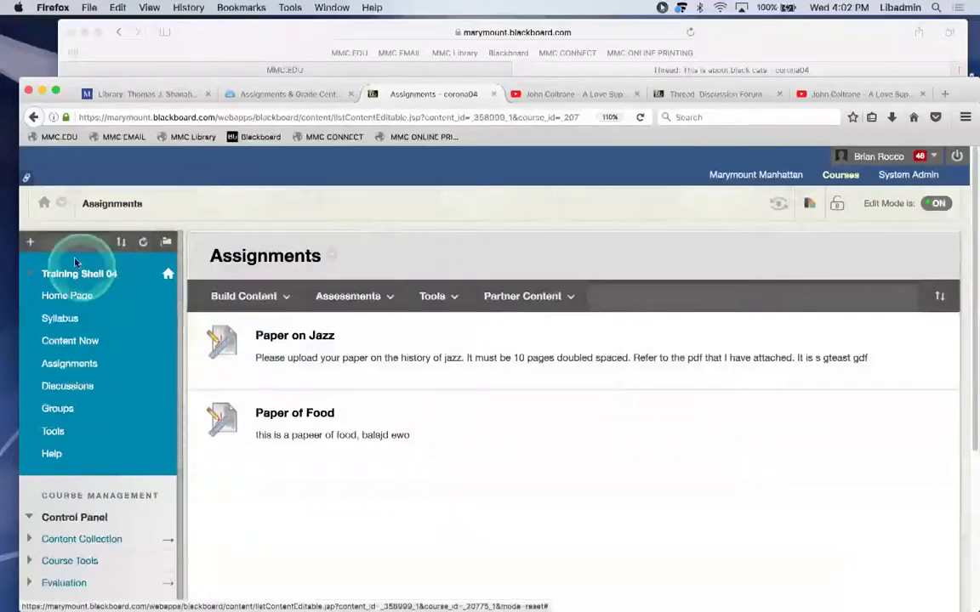
{"action": "left_click", "coordinate": [30, 244]}
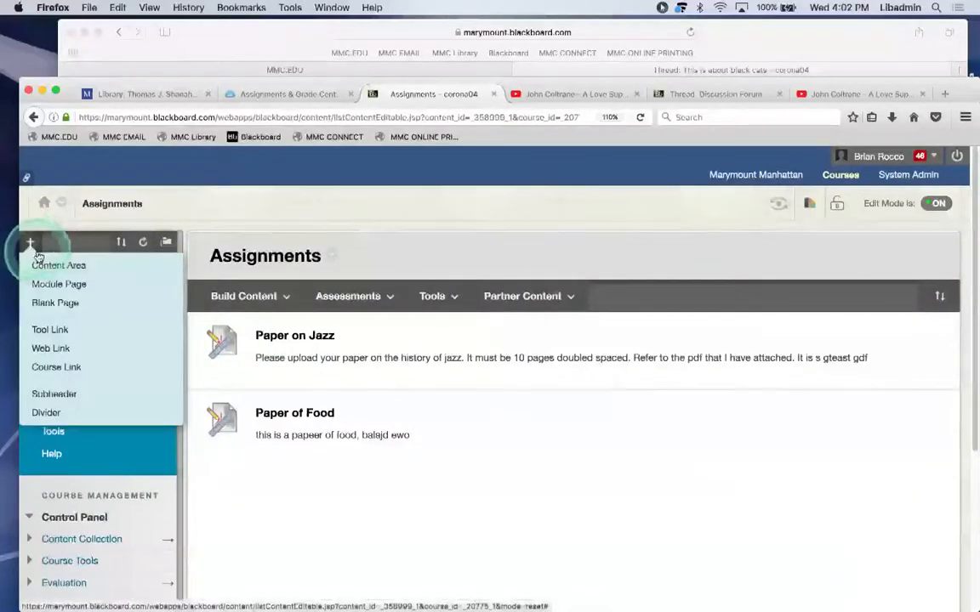
{"action": "left_click", "coordinate": [40, 265]}
{"action": "type", "text": "Test"}
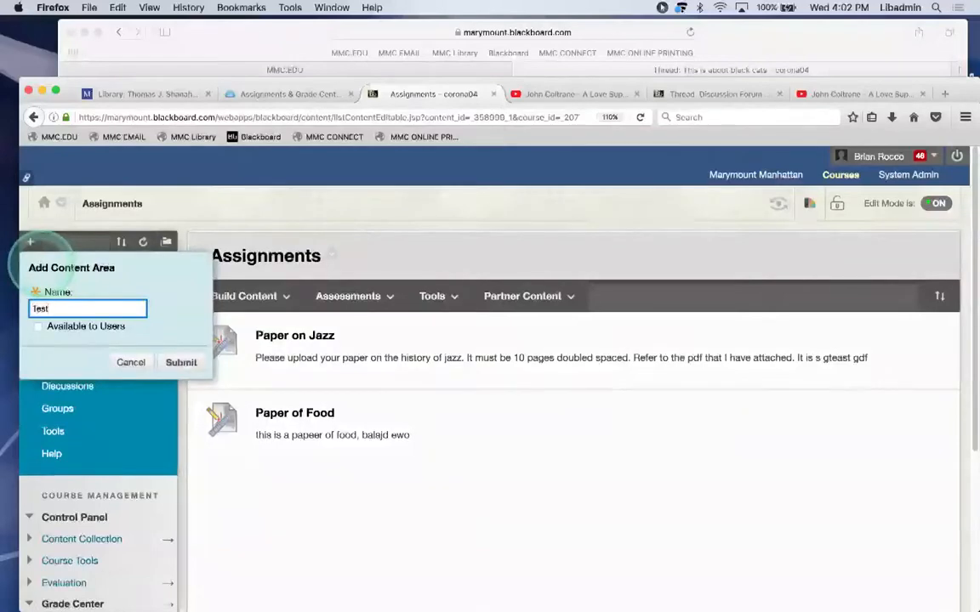
{"action": "left_click", "coordinate": [38, 326]}
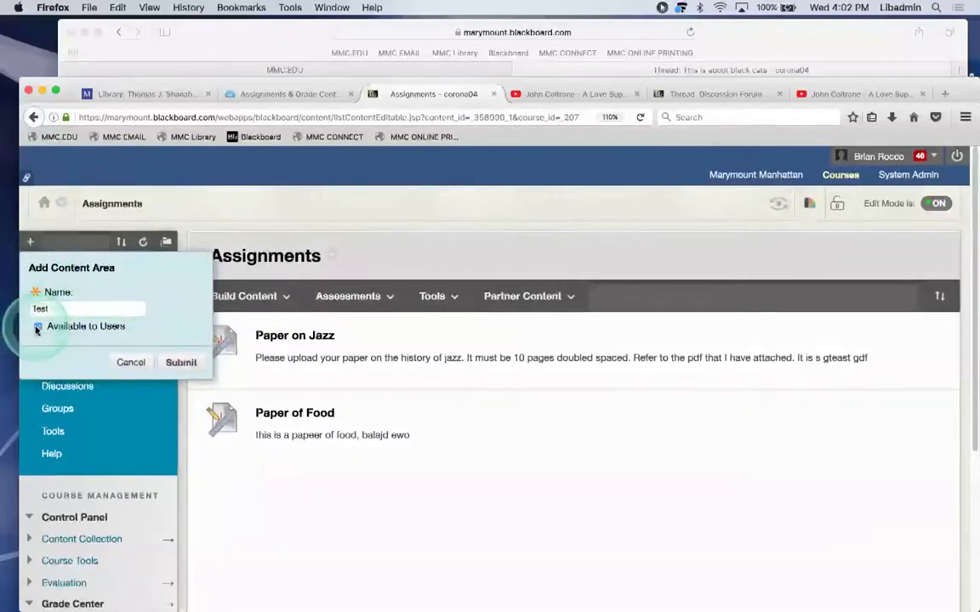
{"action": "left_click", "coordinate": [183, 363]}
Move it just below Assignments, rename it 'Tests', and open it.
{"action": "left_click_drag", "start_coordinate": [25, 476], "coordinate": [109, 385]}
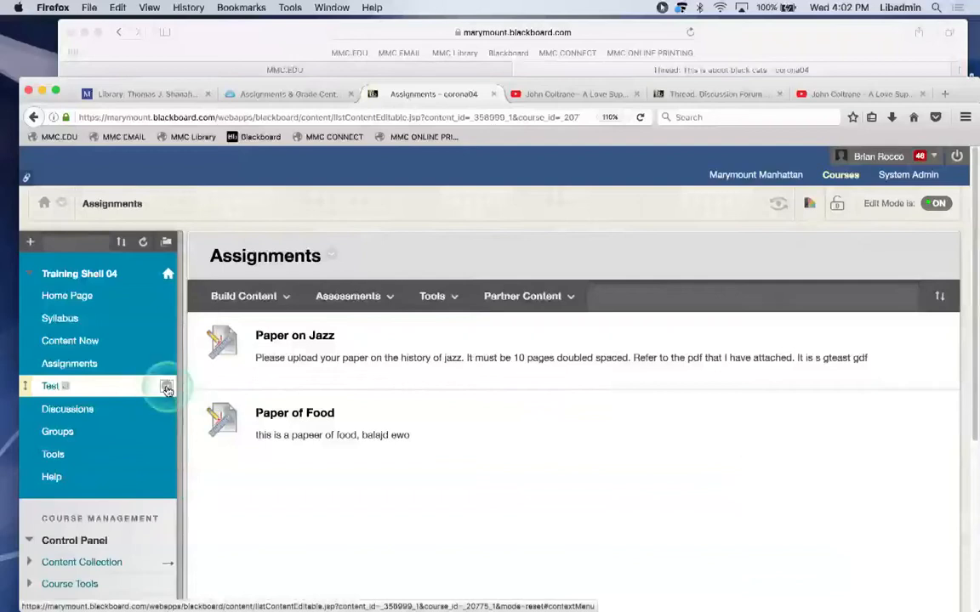
{"action": "left_click", "coordinate": [167, 390]}
{"action": "left_click", "coordinate": [180, 422]}
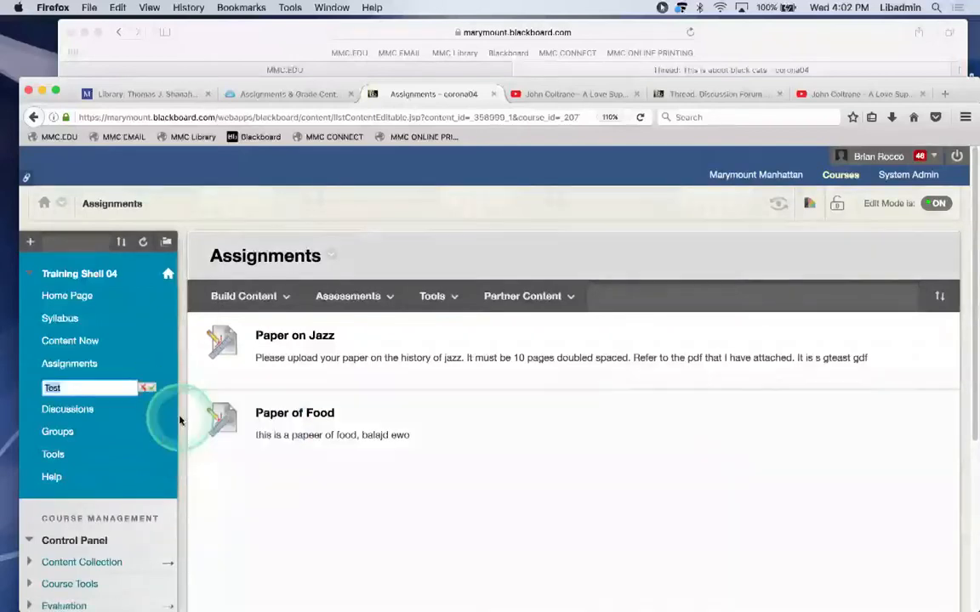
{"action": "left_click", "coordinate": [105, 393]}
{"action": "type", "text": "s"}
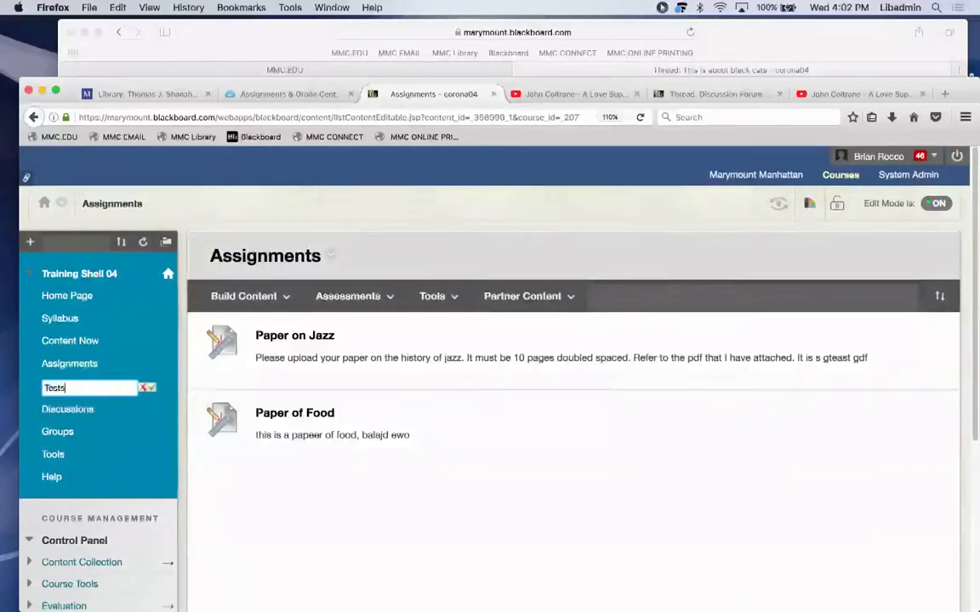
{"action": "left_click", "coordinate": [151, 389]}
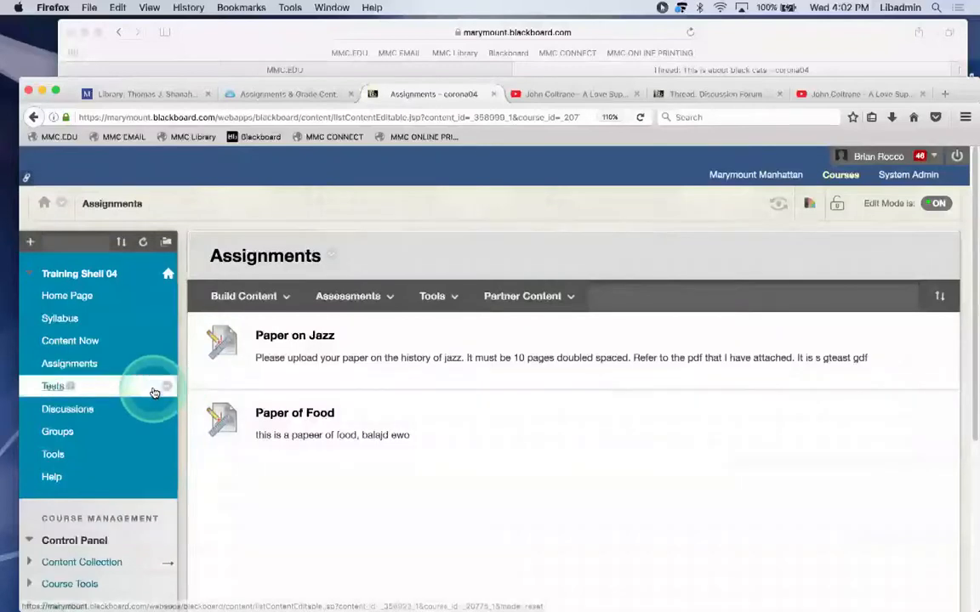
{"action": "left_click", "coordinate": [53, 388]}
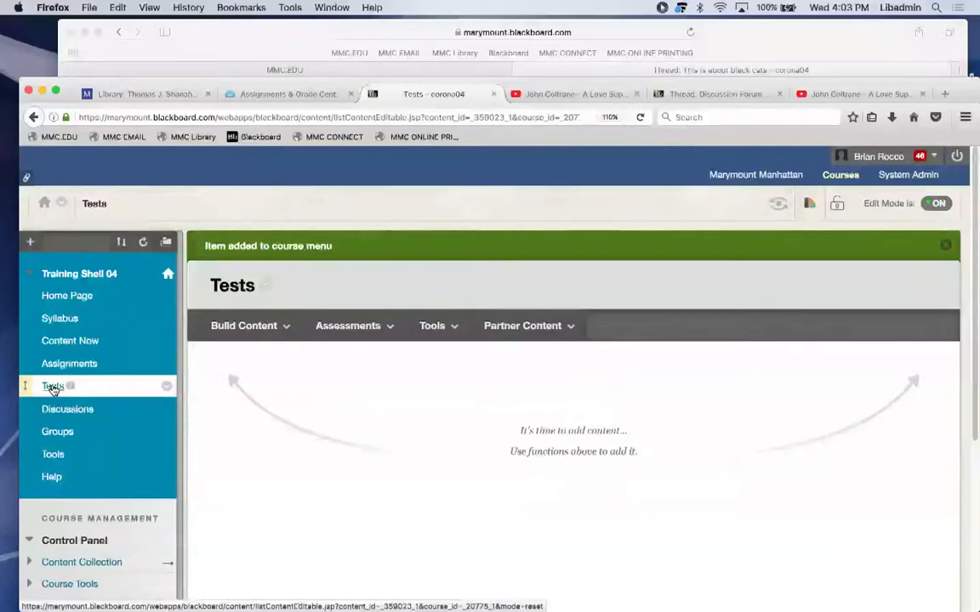
Go through the Tools and Assessments menus in Tests to reach the Create Test page.
{"action": "left_click", "coordinate": [431, 325]}
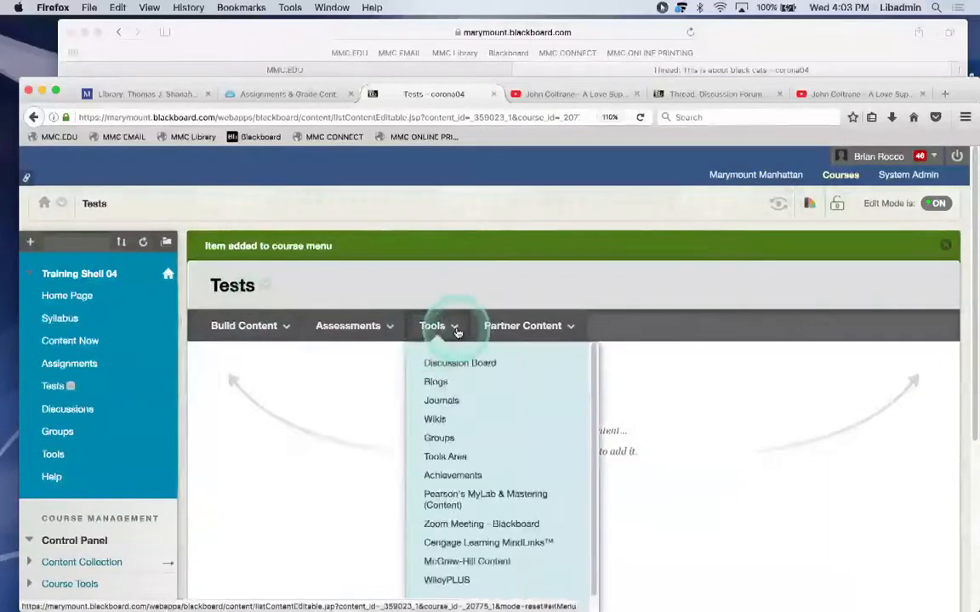
{"action": "left_click", "coordinate": [349, 326]}
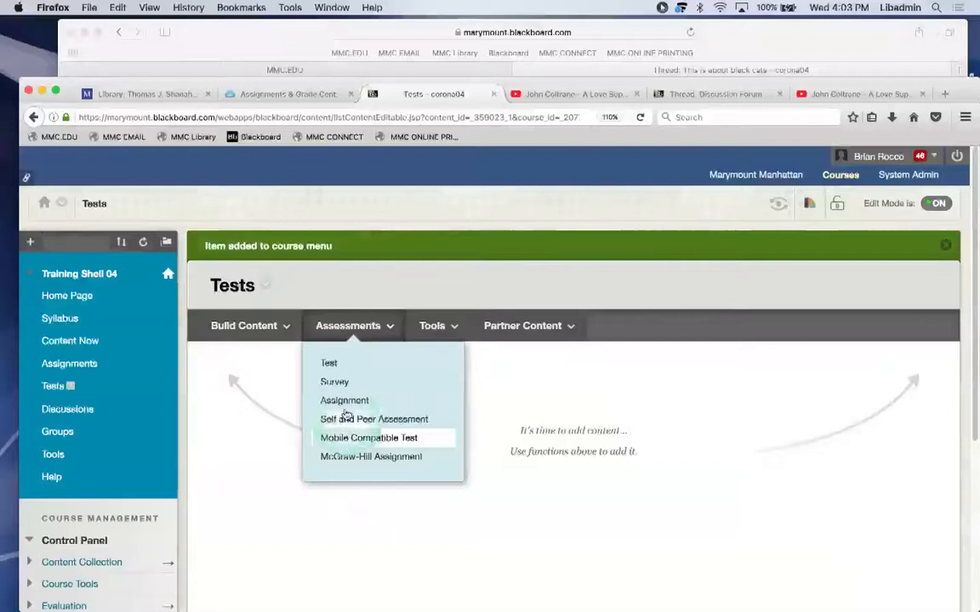
{"action": "left_click", "coordinate": [331, 364]}
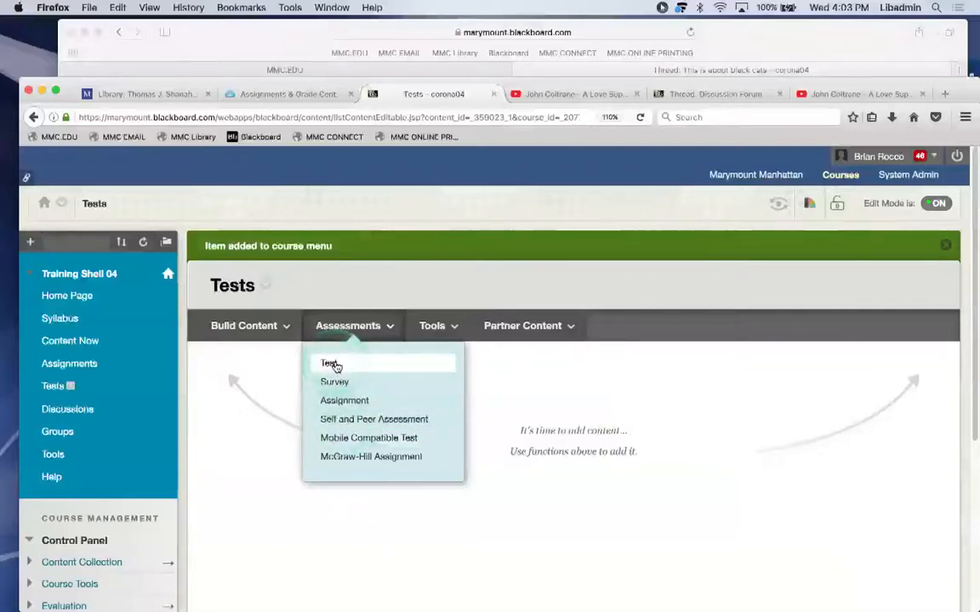
{"action": "left_click", "coordinate": [333, 364]}
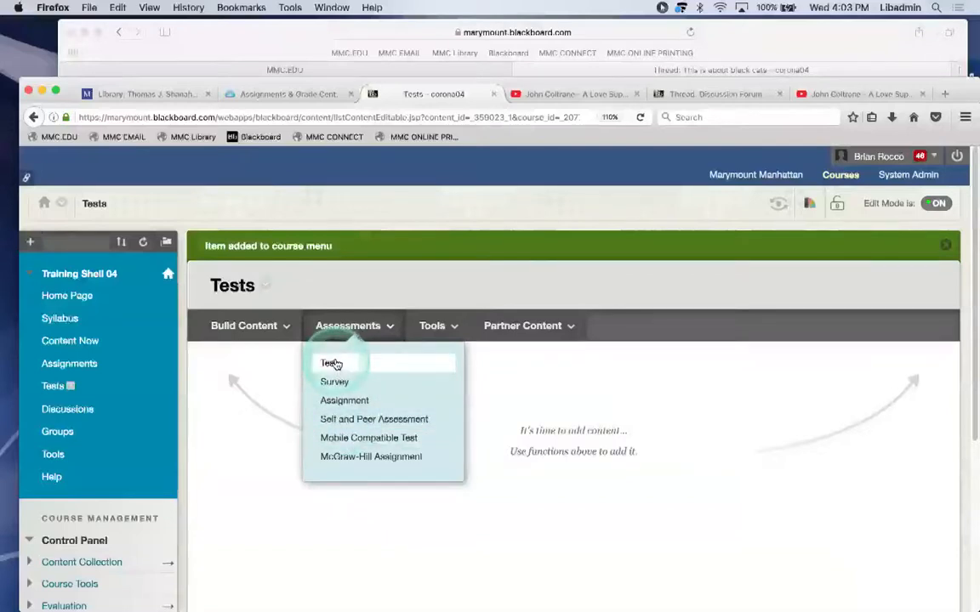
{"action": "left_click", "coordinate": [356, 439]}
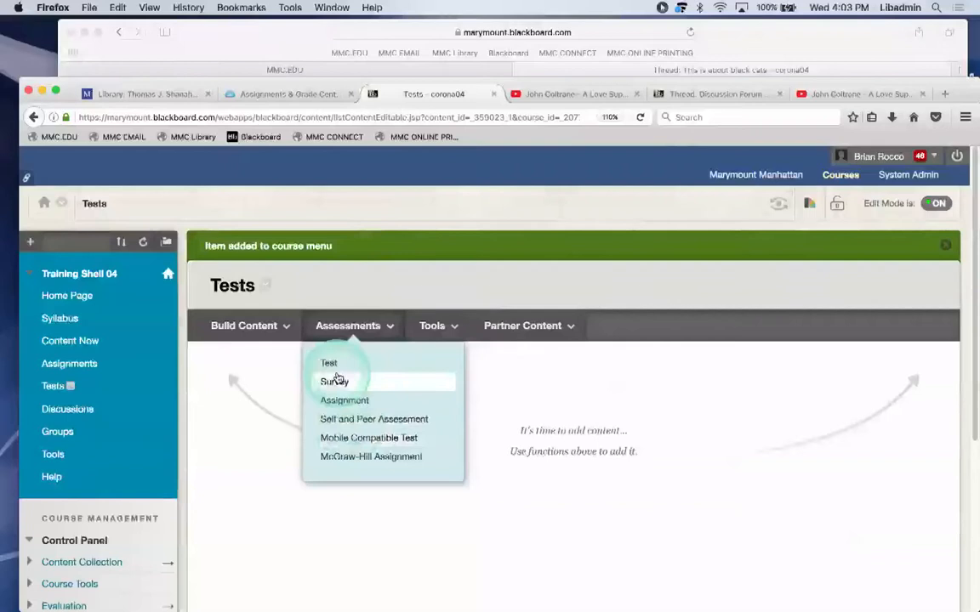
{"action": "left_click", "coordinate": [331, 366]}
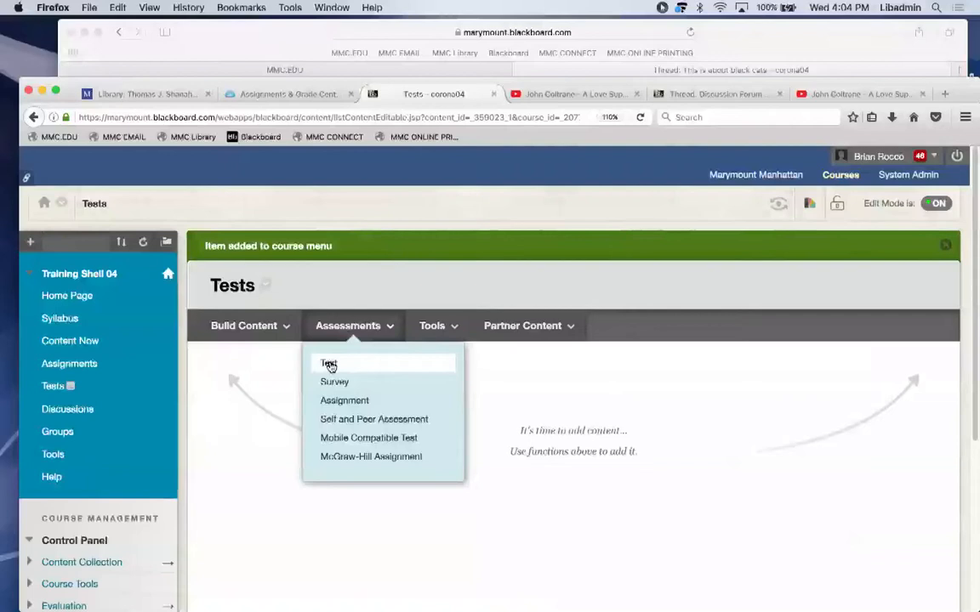
{"action": "left_click", "coordinate": [364, 440]}
{"action": "left_click", "coordinate": [328, 363]}
Start building a brand-new test for the course's Tests area.
{"action": "left_click", "coordinate": [328, 363]}
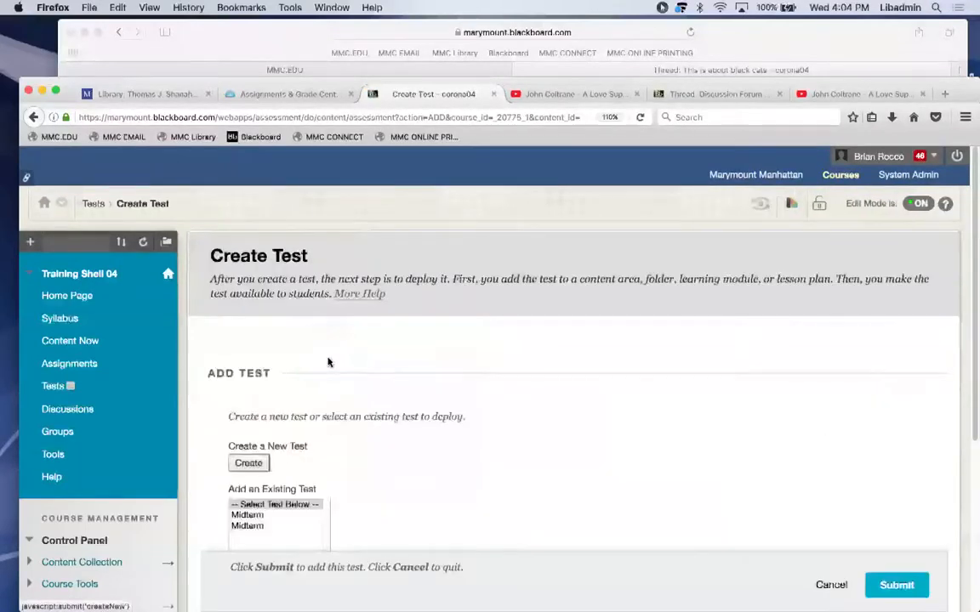
{"action": "scroll", "coordinate": [329, 363], "scroll_direction": "down", "scroll_amount": 2}
{"action": "left_click", "coordinate": [260, 412]}
{"action": "left_click", "coordinate": [370, 446]}
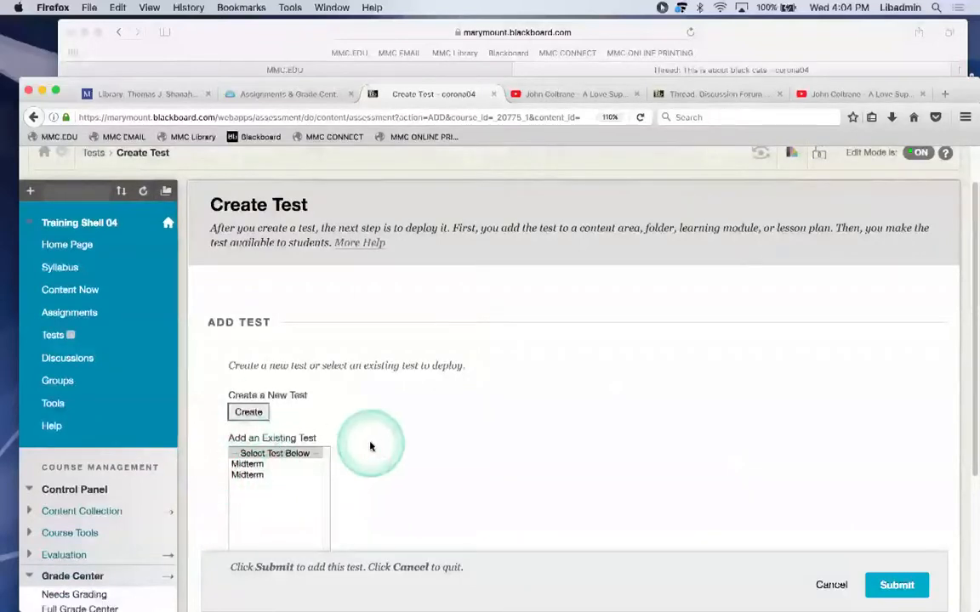
{"action": "left_click", "coordinate": [249, 412]}
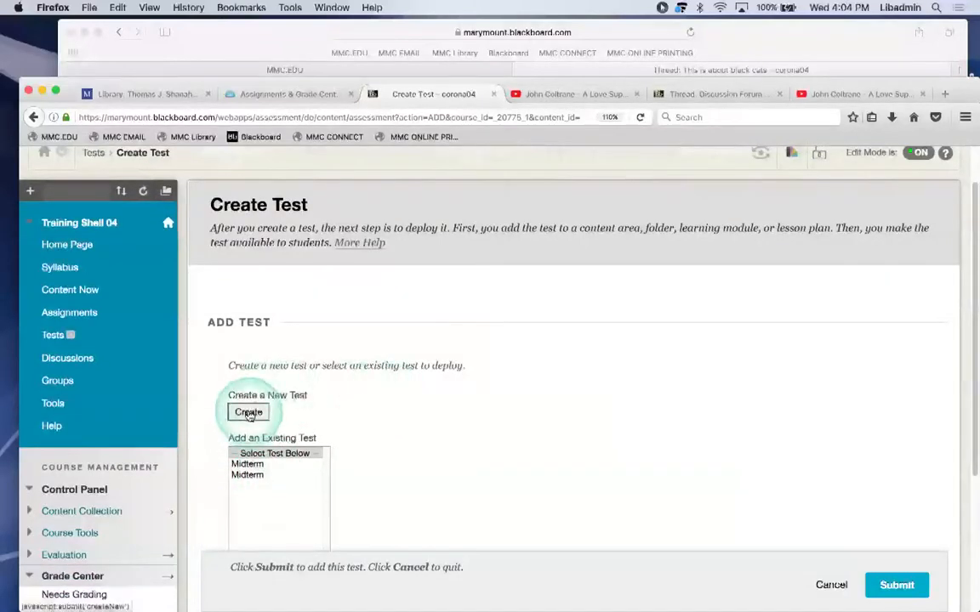
{"action": "left_click", "coordinate": [249, 414]}
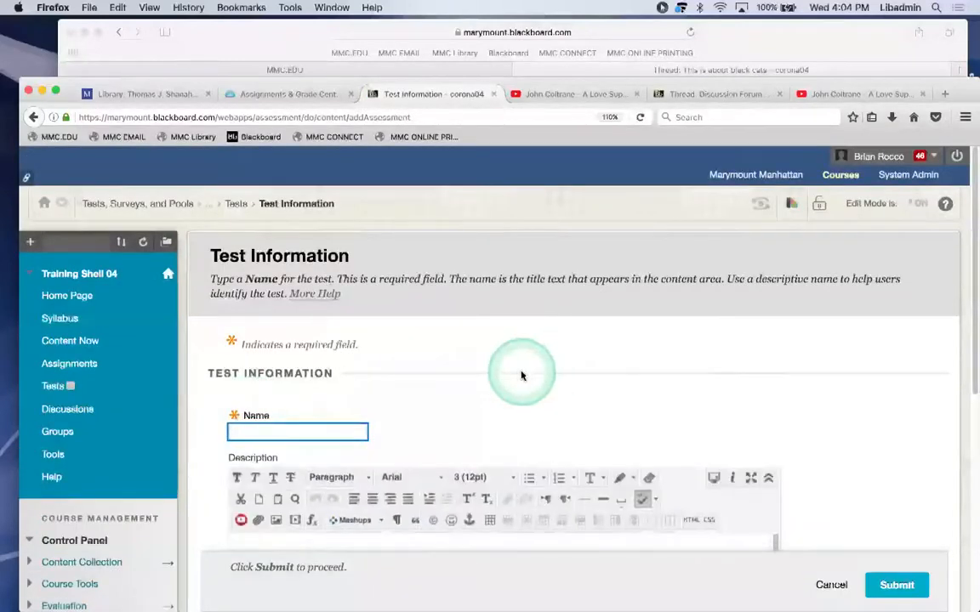
Name the test 'Final Exam' and write its description and instructions.
{"action": "scroll", "coordinate": [521, 375], "scroll_direction": "down", "scroll_amount": 3}
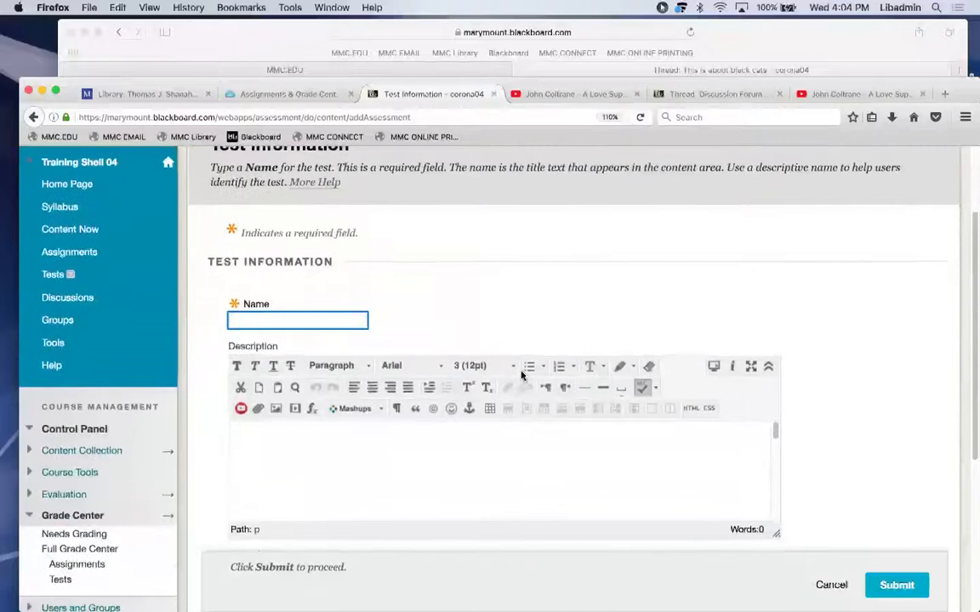
{"action": "type", "text": "Final Ex"}
{"action": "type", "text": "am"}
{"action": "left_click", "coordinate": [333, 452]}
{"action": "type", "text": "This i"}
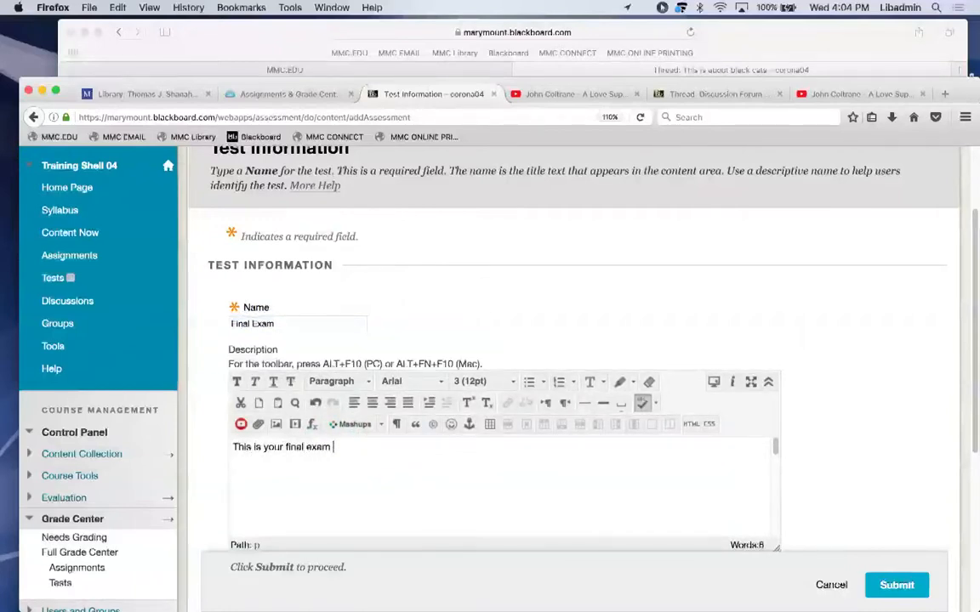
{"action": "type", "text": ". Good luck"}
{"action": "left_click_drag", "start_coordinate": [973, 252], "coordinate": [962, 400]}
{"action": "left_click", "coordinate": [624, 458]}
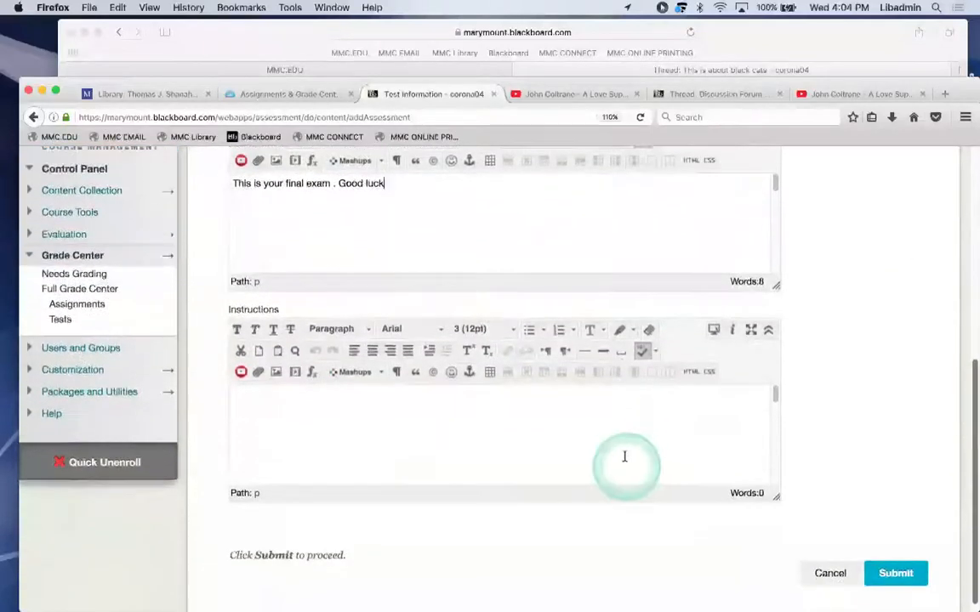
{"action": "type", "text": "Take this course"}
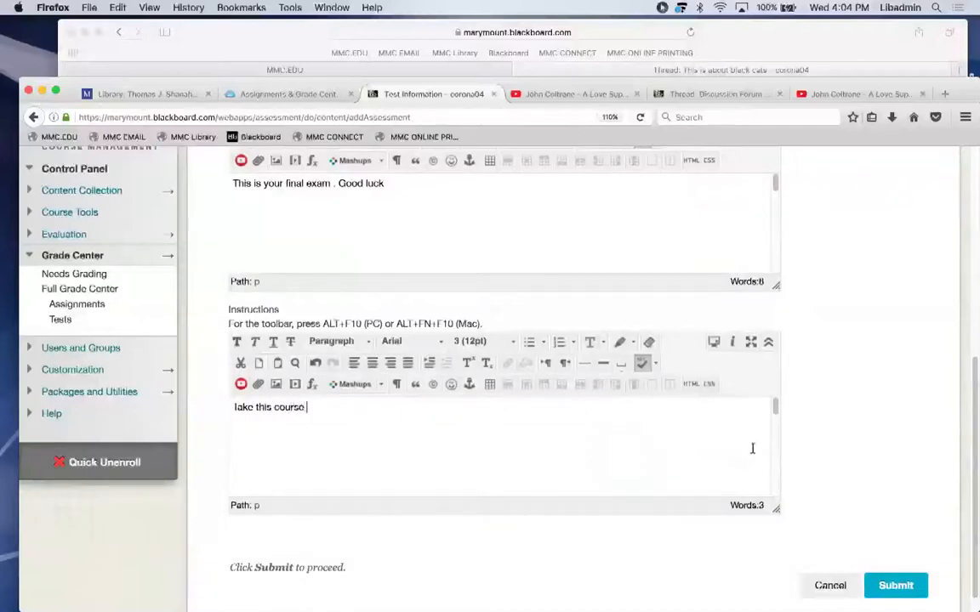
{"action": "left_click_drag", "start_coordinate": [971, 374], "coordinate": [972, 414]}
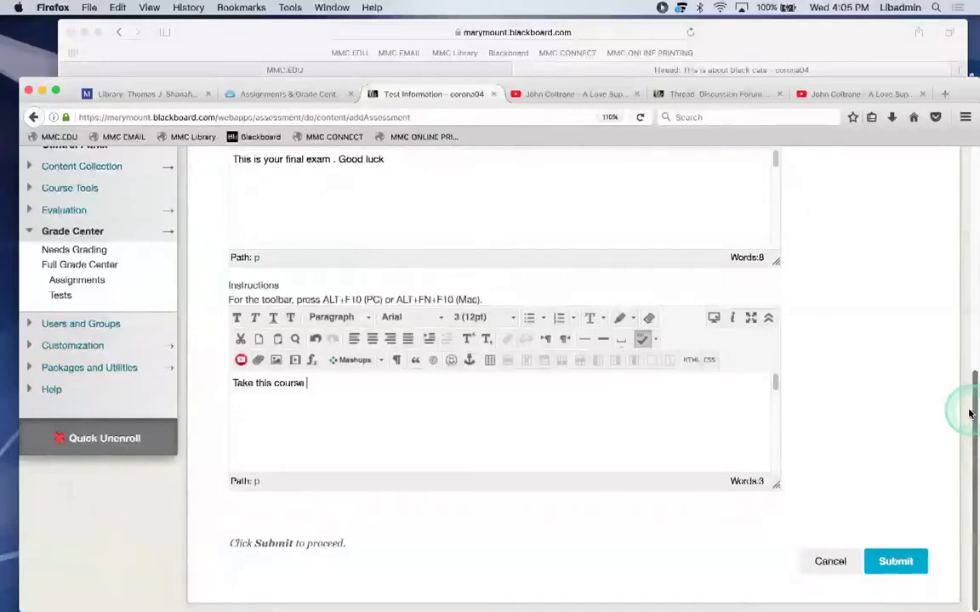
Correct the instructions to read 'Take this test,' and submit the Final Exam.
{"action": "left_click", "coordinate": [888, 561]}
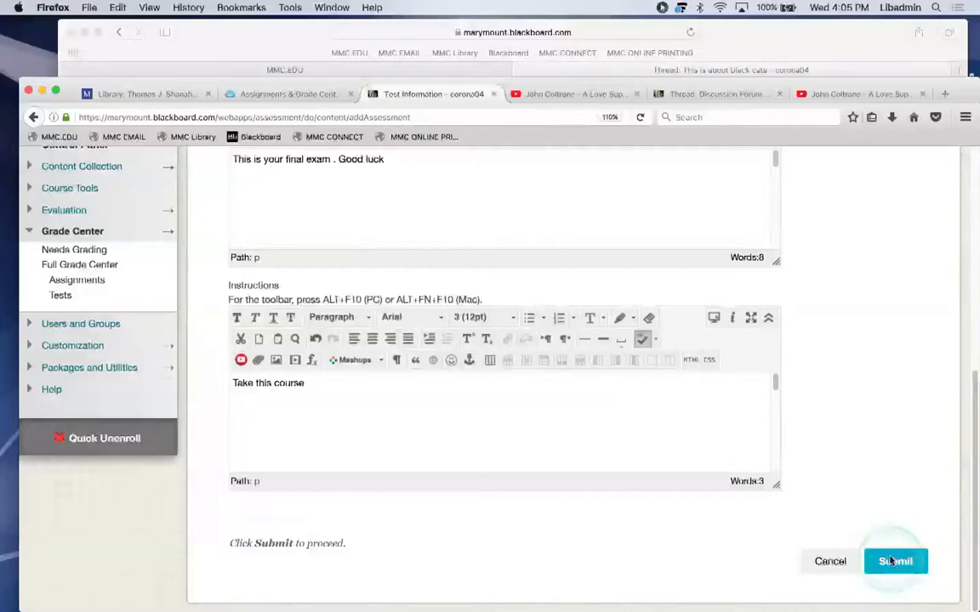
{"action": "scroll", "coordinate": [954, 323], "scroll_direction": "up", "scroll_amount": 2}
{"action": "scroll", "coordinate": [943, 281], "scroll_direction": "up", "scroll_amount": 5}
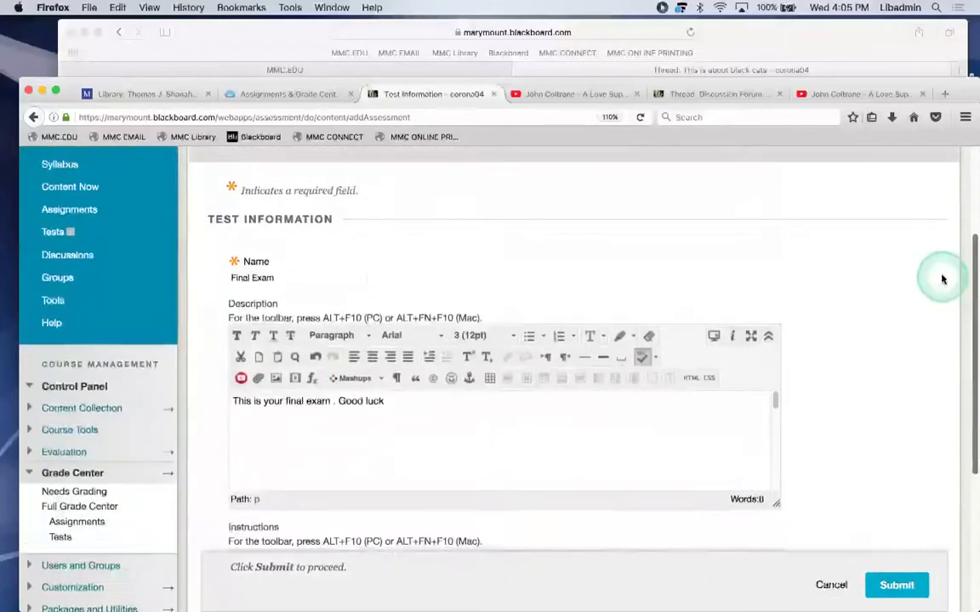
{"action": "scroll", "coordinate": [946, 328], "scroll_direction": "down", "scroll_amount": 4}
{"action": "scroll", "coordinate": [952, 365], "scroll_direction": "down", "scroll_amount": 5}
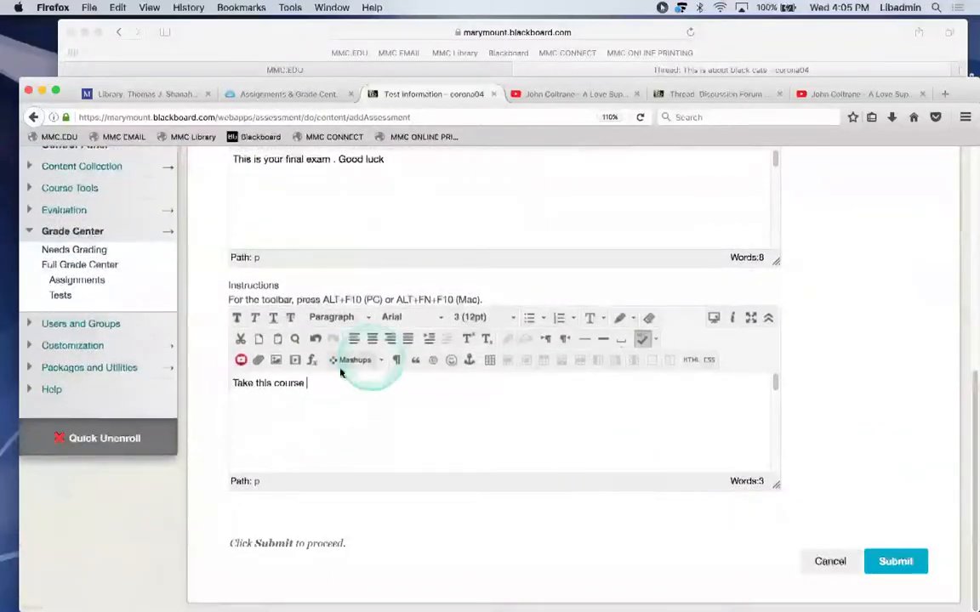
{"action": "key", "text": "BackSpace"}
{"action": "key", "text": "BackSpace"}
{"action": "key", "text": "BackSpace"}
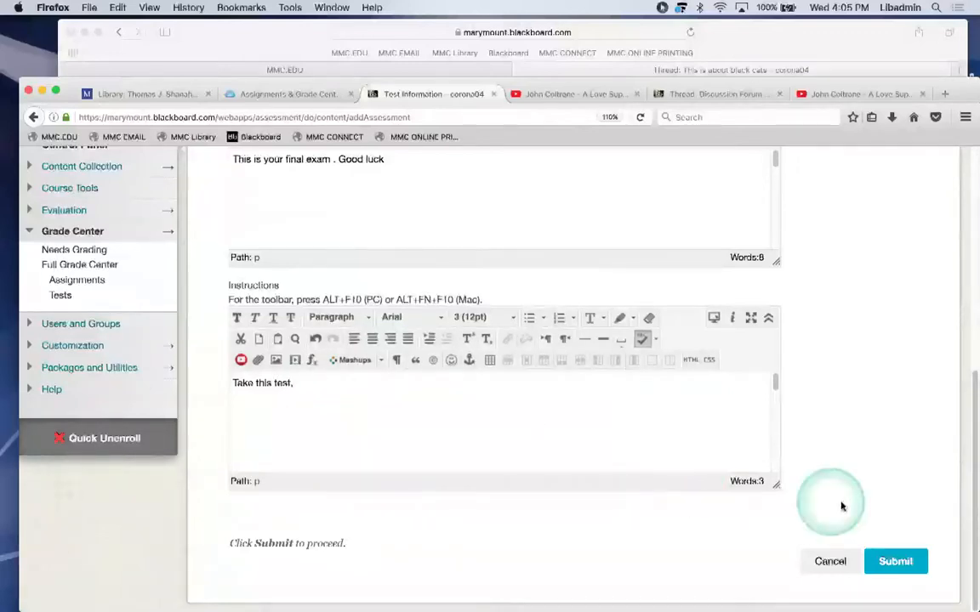
{"action": "left_click", "coordinate": [884, 560]}
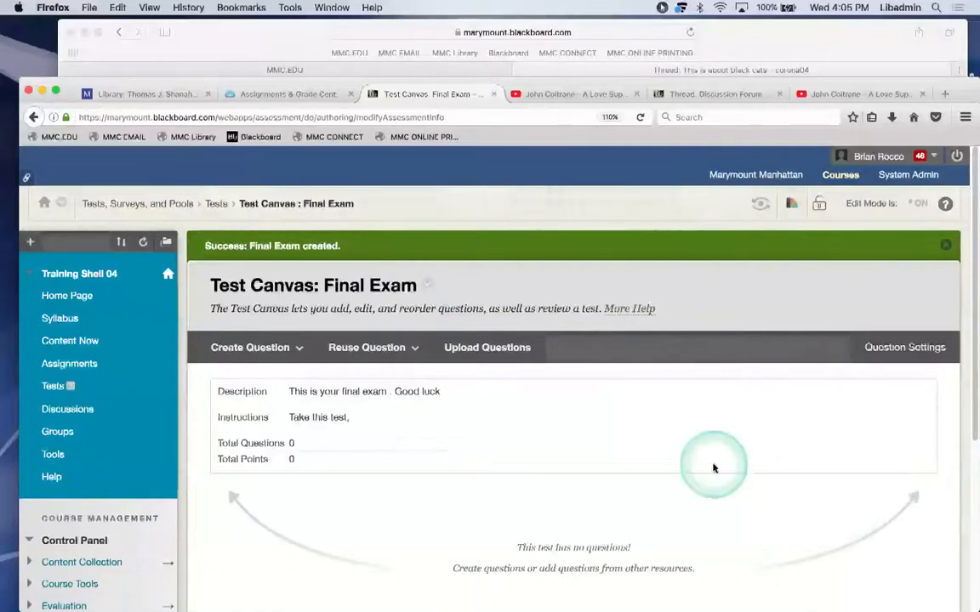
Show the Create Question list and browse its question types, pointing out Hot Spot.
{"action": "left_click", "coordinate": [256, 349]}
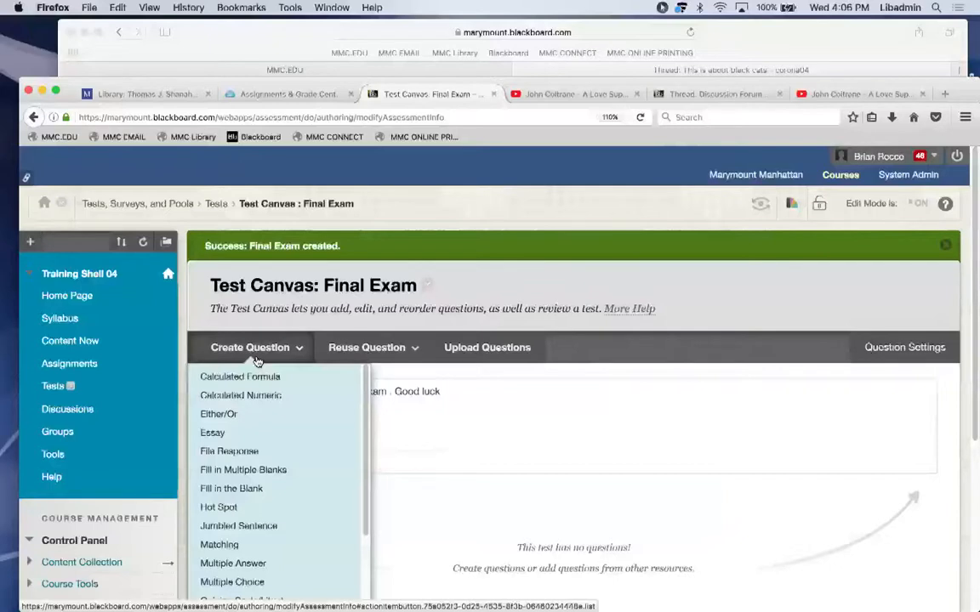
{"action": "left_click", "coordinate": [735, 236]}
{"action": "left_click", "coordinate": [226, 348]}
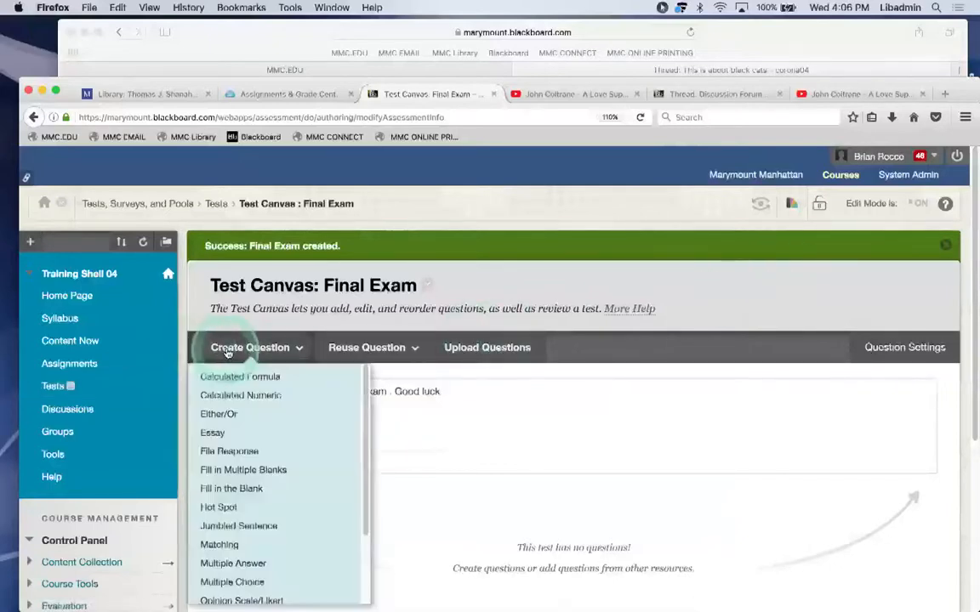
{"action": "scroll", "coordinate": [222, 464], "scroll_direction": "down", "scroll_amount": 1}
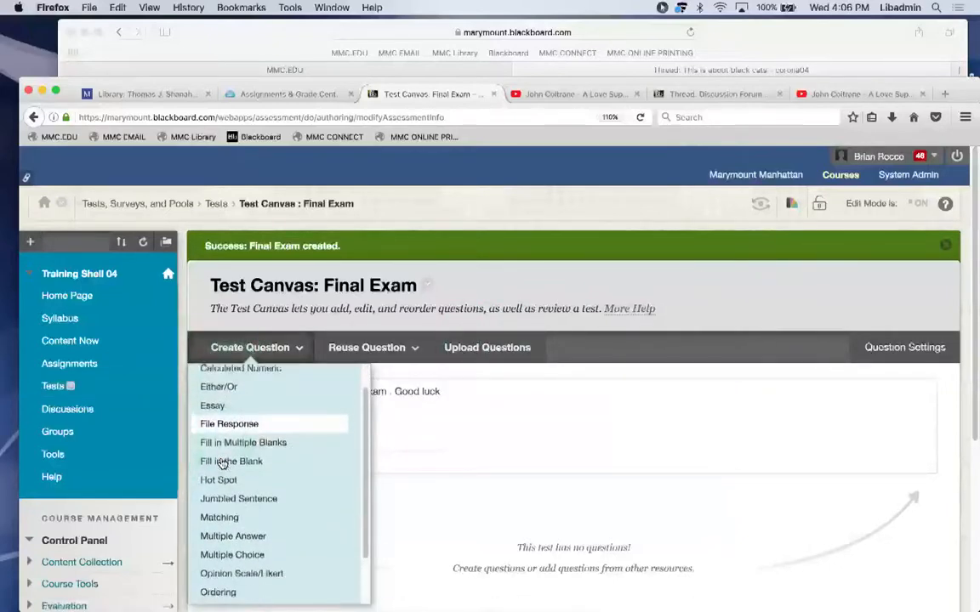
{"action": "scroll", "coordinate": [222, 463], "scroll_direction": "up", "scroll_amount": 1}
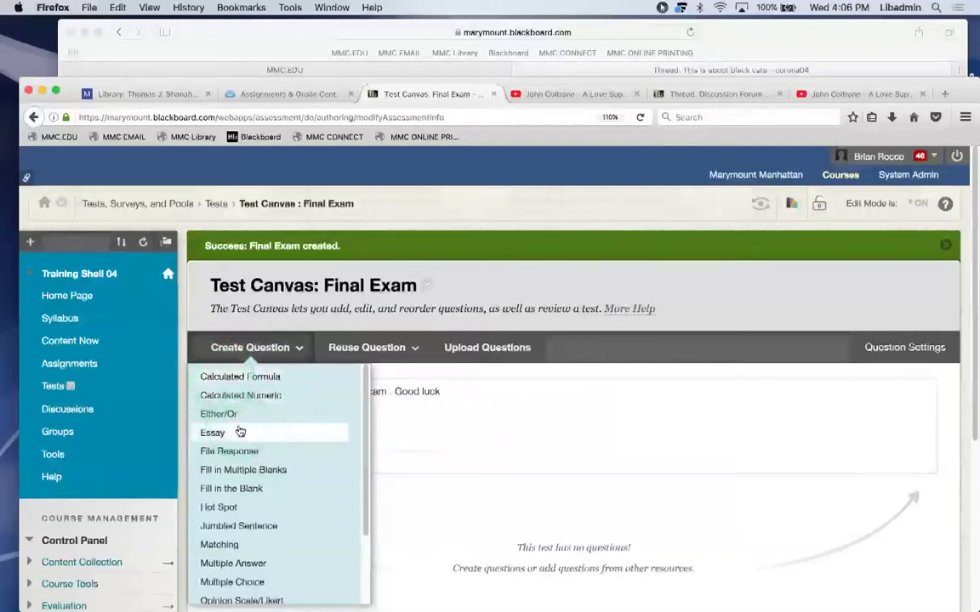
{"action": "scroll", "coordinate": [240, 432], "scroll_direction": "down", "scroll_amount": 2}
{"action": "scroll", "coordinate": [240, 432], "scroll_direction": "up", "scroll_amount": 2}
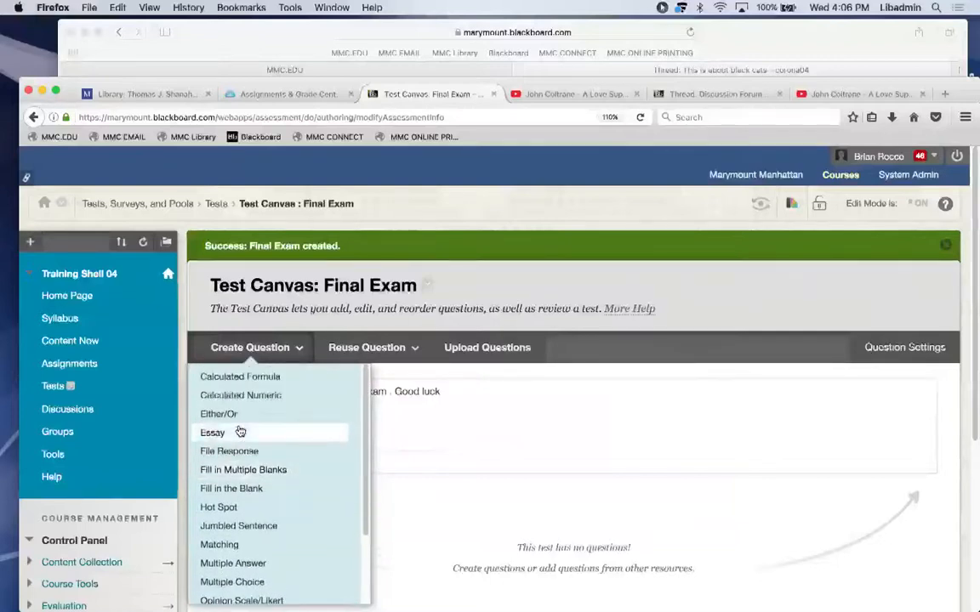
{"action": "scroll", "coordinate": [241, 416], "scroll_direction": "down", "scroll_amount": 3}
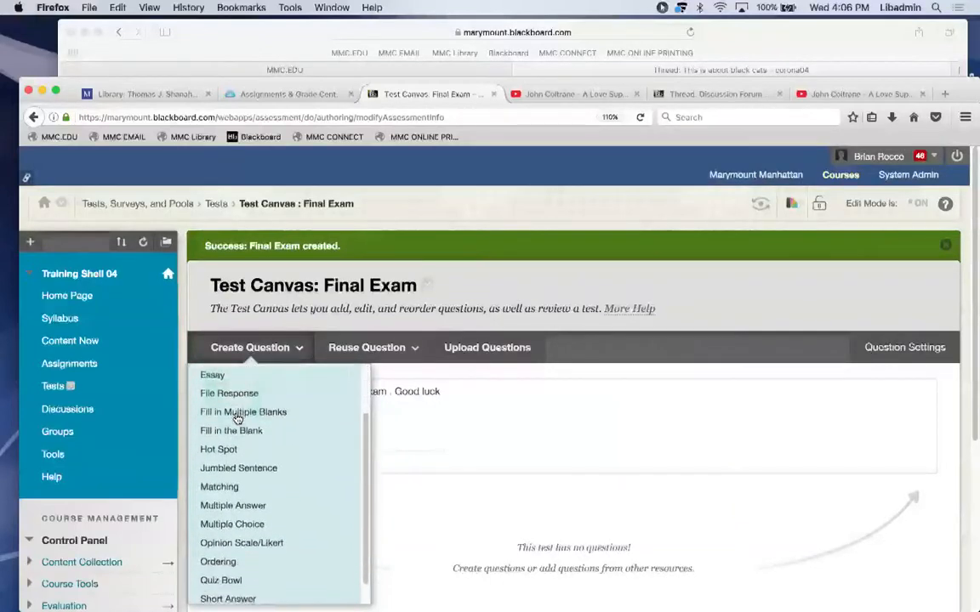
{"action": "left_click", "coordinate": [228, 451]}
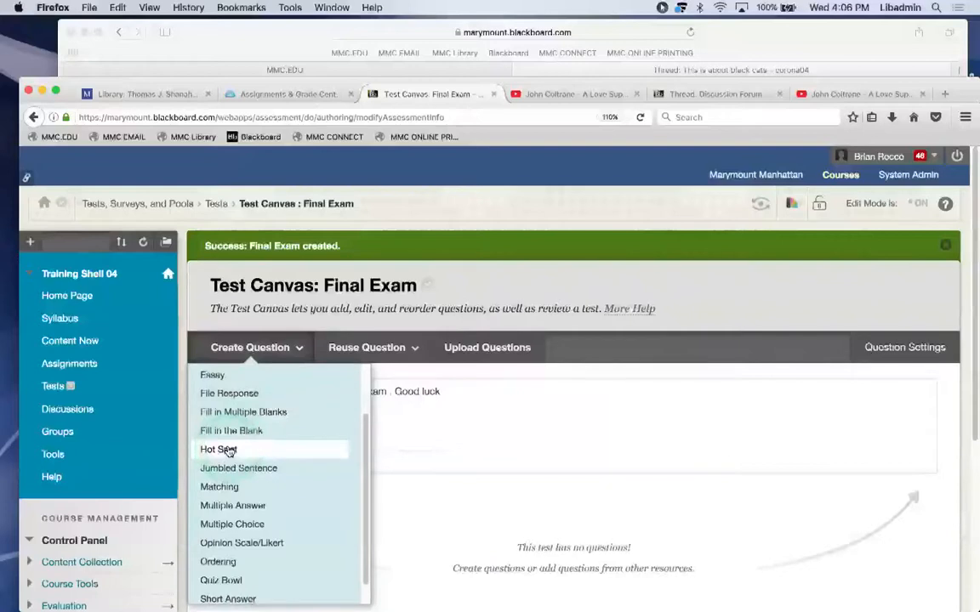
{"action": "scroll", "coordinate": [228, 452], "scroll_direction": "down", "scroll_amount": 1}
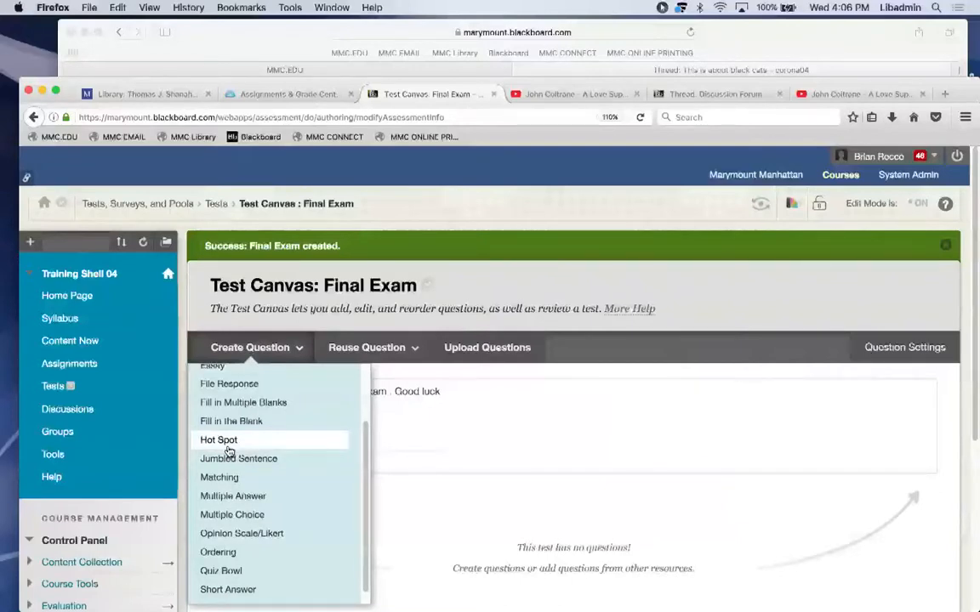
{"action": "scroll", "coordinate": [228, 452], "scroll_direction": "down", "scroll_amount": 1}
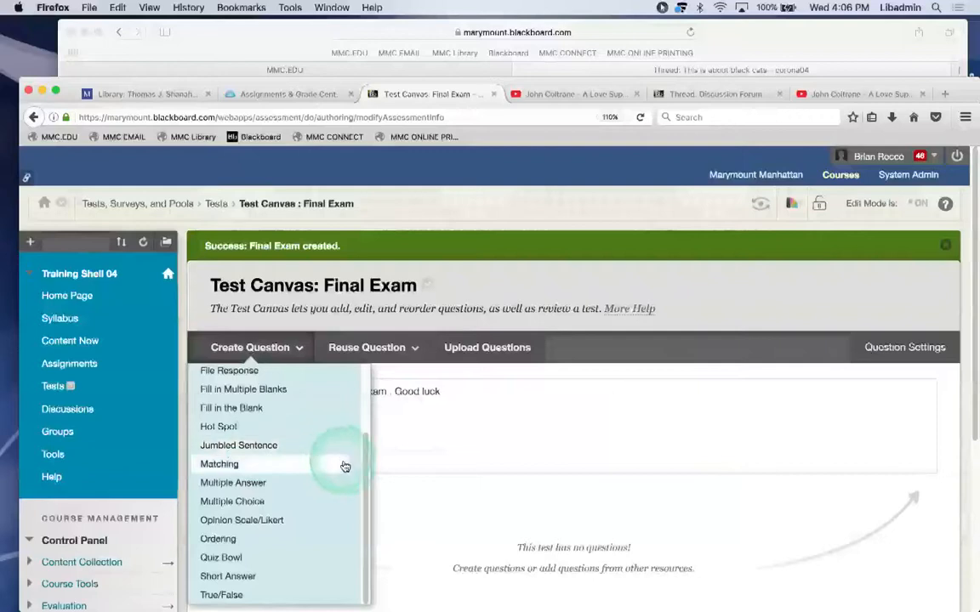
Create a Multiple Choice question asking the capital of ny.
{"action": "left_click", "coordinate": [247, 502]}
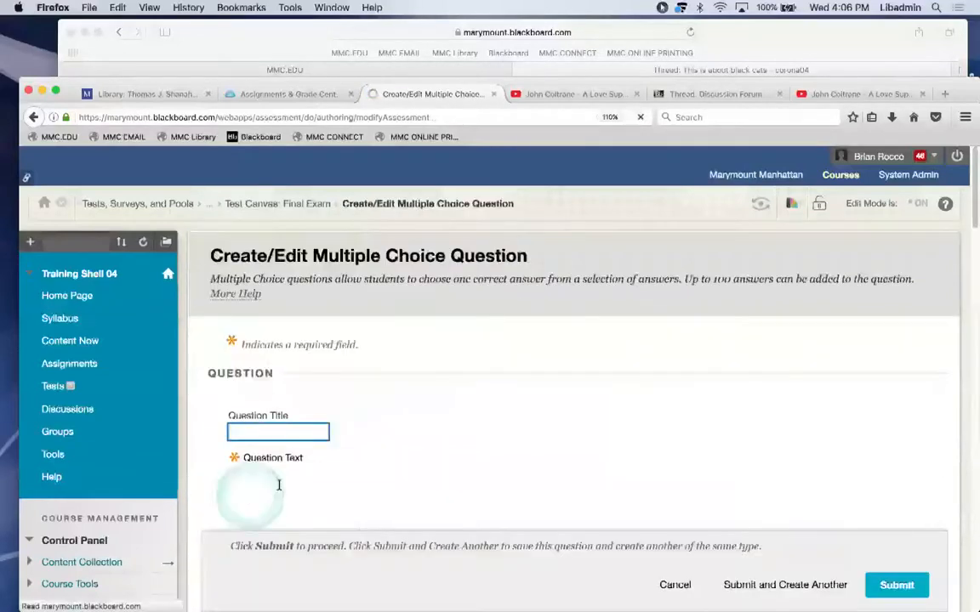
{"action": "scroll", "coordinate": [487, 412], "scroll_direction": "down", "scroll_amount": 3}
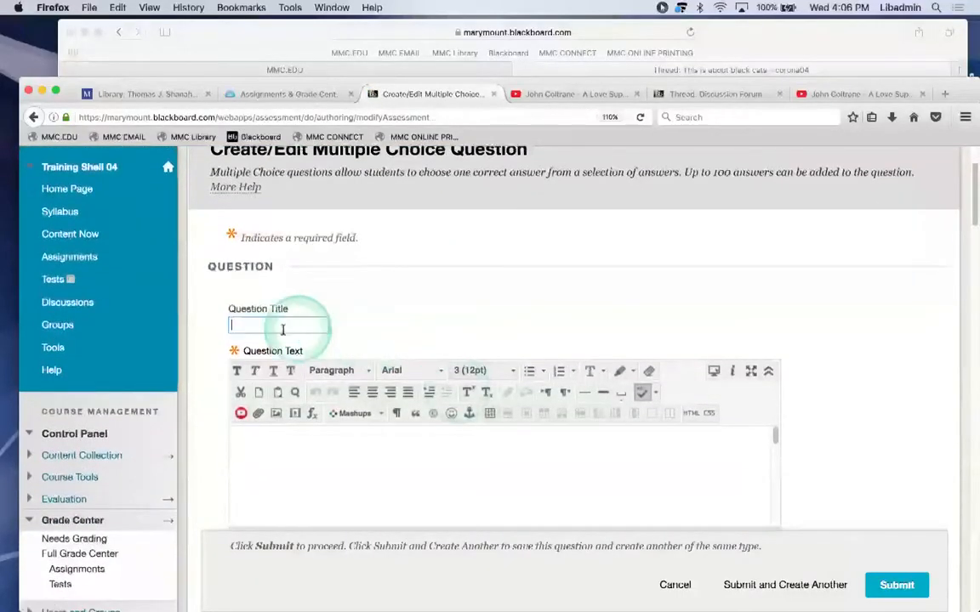
{"action": "left_click", "coordinate": [262, 330]}
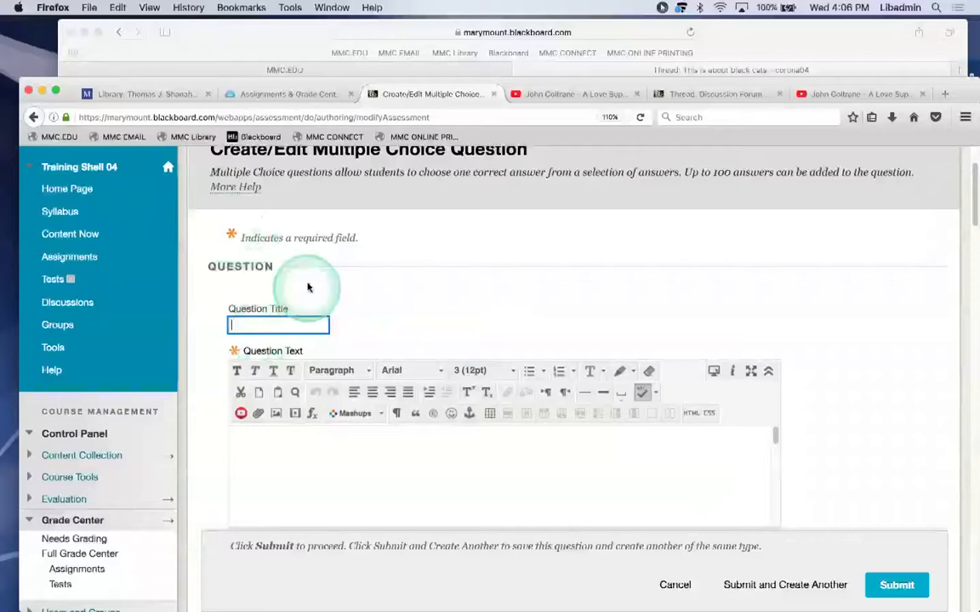
{"action": "left_click", "coordinate": [245, 445]}
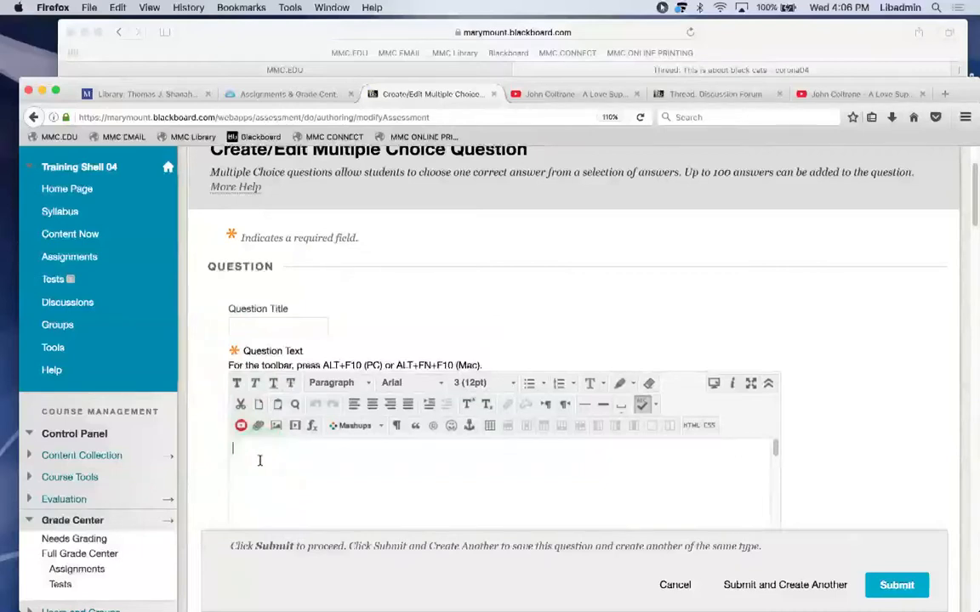
{"action": "left_click", "coordinate": [260, 460]}
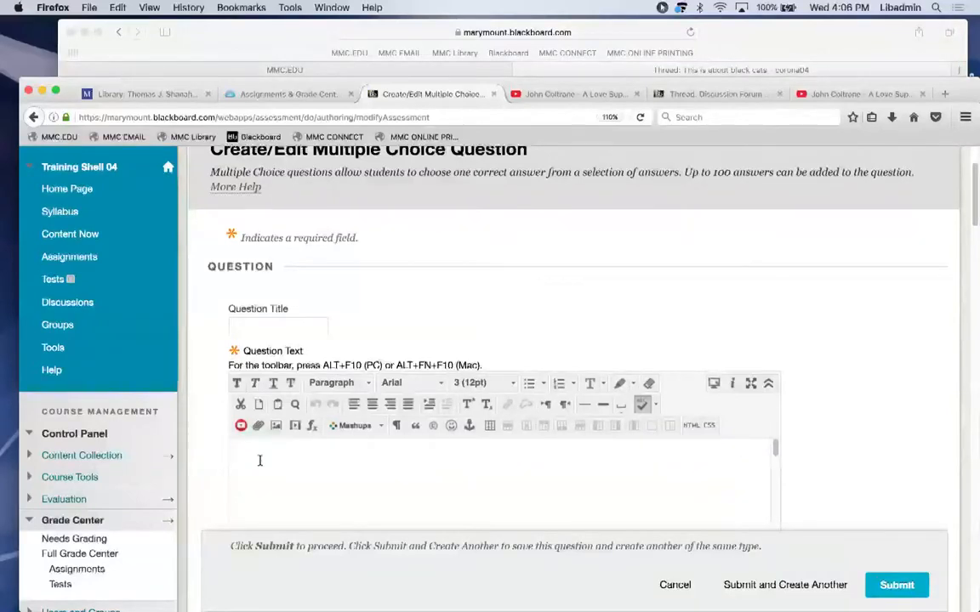
{"action": "left_click", "coordinate": [259, 460]}
{"action": "type", "text": "Whats the caspital of ny"}
{"action": "scroll", "coordinate": [820, 311], "scroll_direction": "down", "scroll_amount": 7}
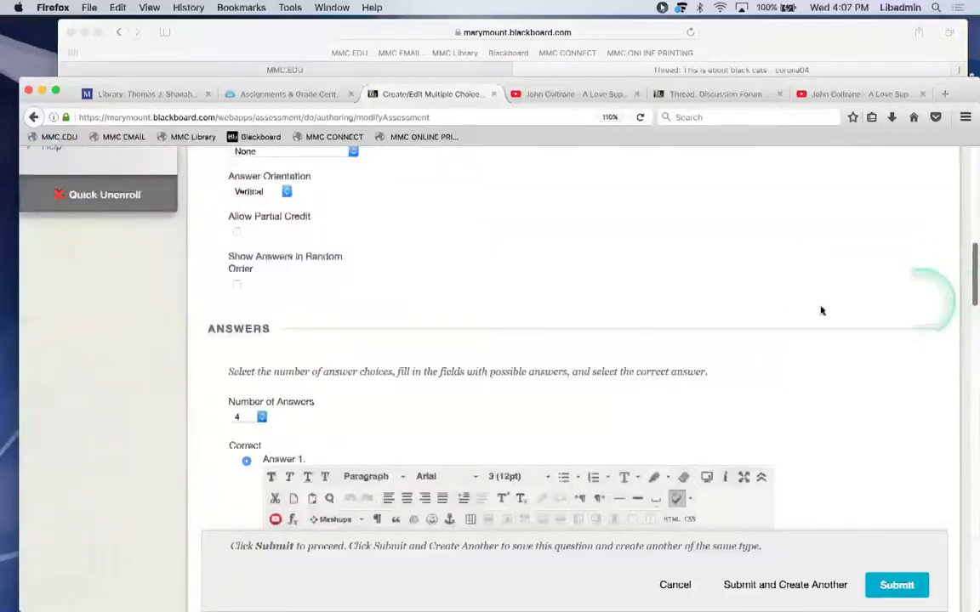
{"action": "scroll", "coordinate": [711, 279], "scroll_direction": "up", "scroll_amount": 2}
{"action": "left_click_drag", "start_coordinate": [971, 264], "coordinate": [533, 292]}
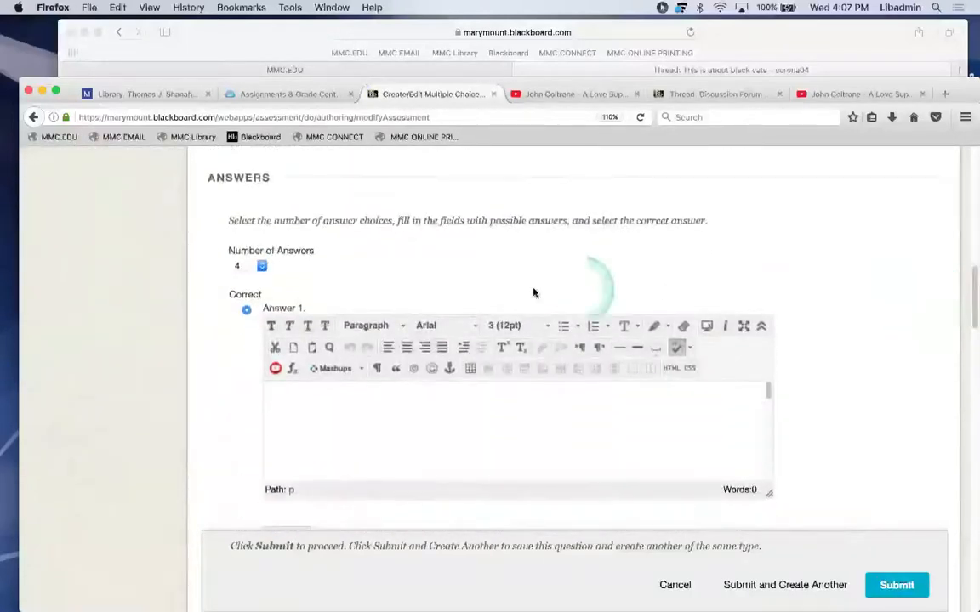
Keep four answer choices: a San Francisco option, albany marked correct, queens and mars.
{"action": "left_click", "coordinate": [260, 266]}
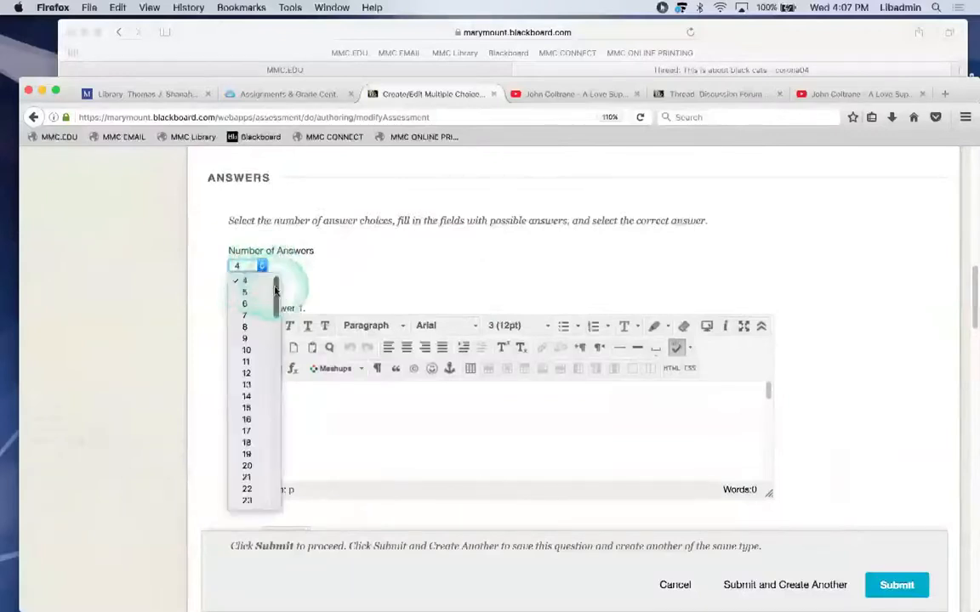
{"action": "left_click", "coordinate": [249, 281]}
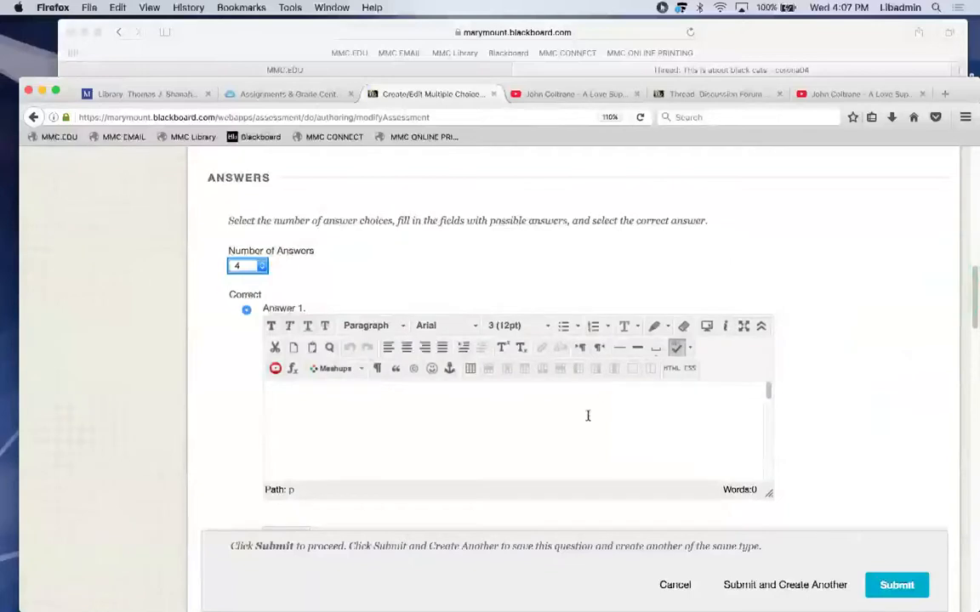
{"action": "left_click", "coordinate": [458, 426]}
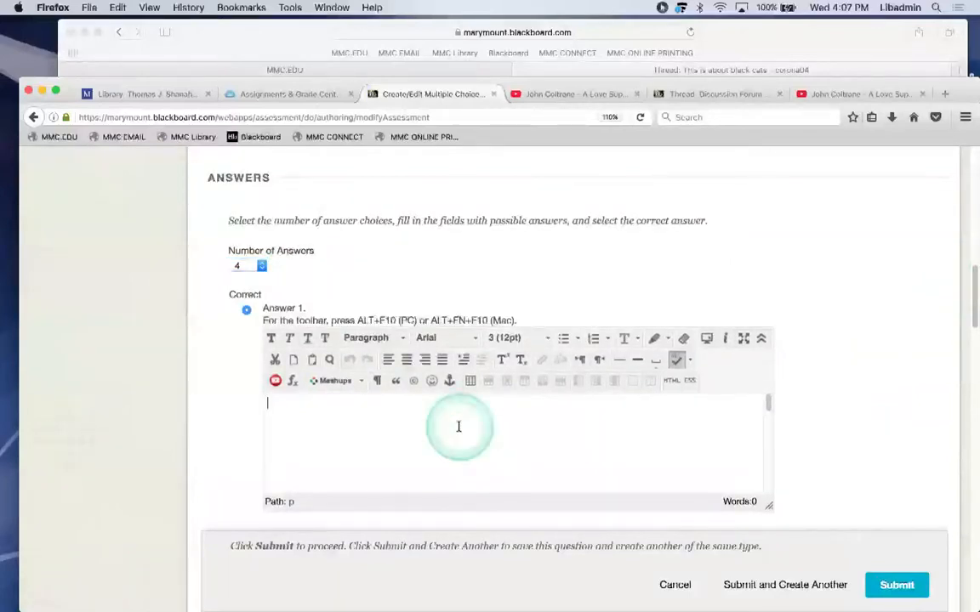
{"action": "type", "text": "San frsan"}
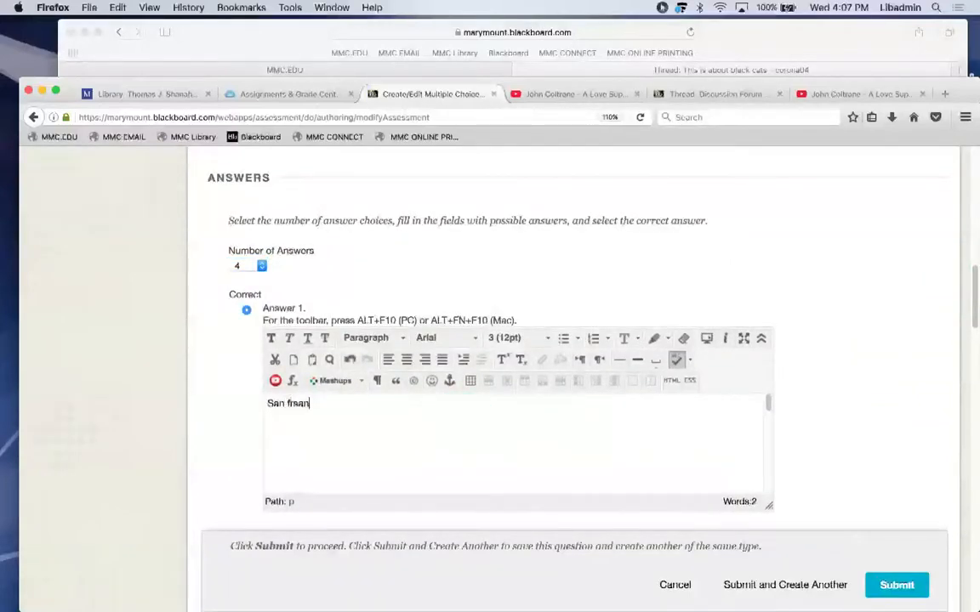
{"action": "triple_click", "coordinate": [388, 399]}
{"action": "left_click_drag", "start_coordinate": [971, 303], "coordinate": [977, 329]}
{"action": "left_click", "coordinate": [454, 490]}
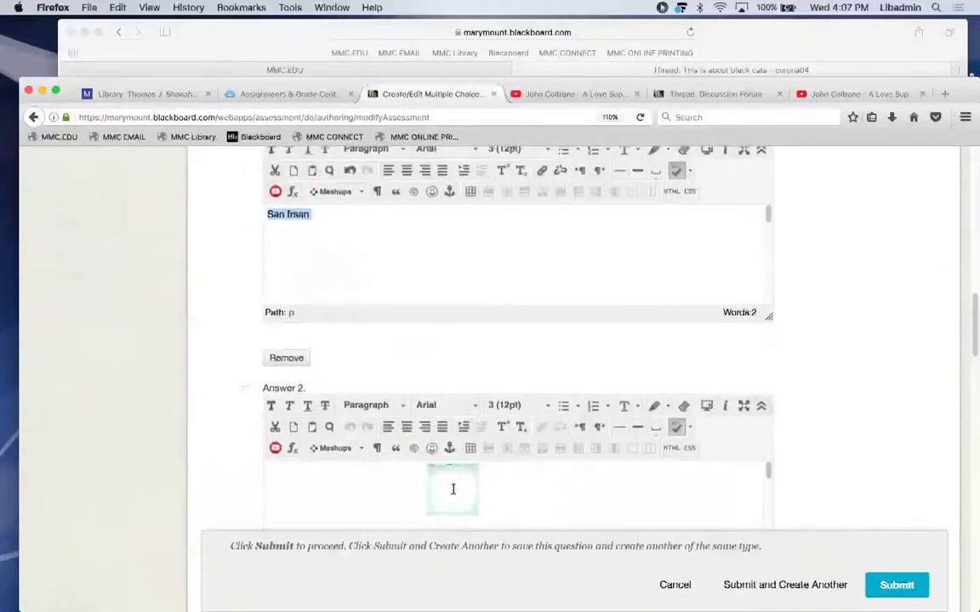
{"action": "type", "text": "albany"}
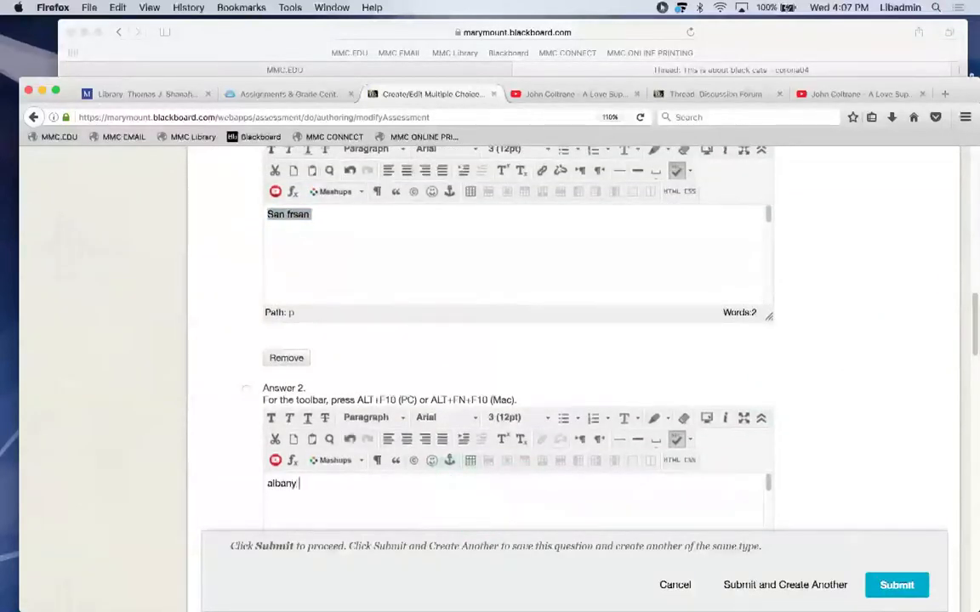
{"action": "left_click", "coordinate": [246, 389]}
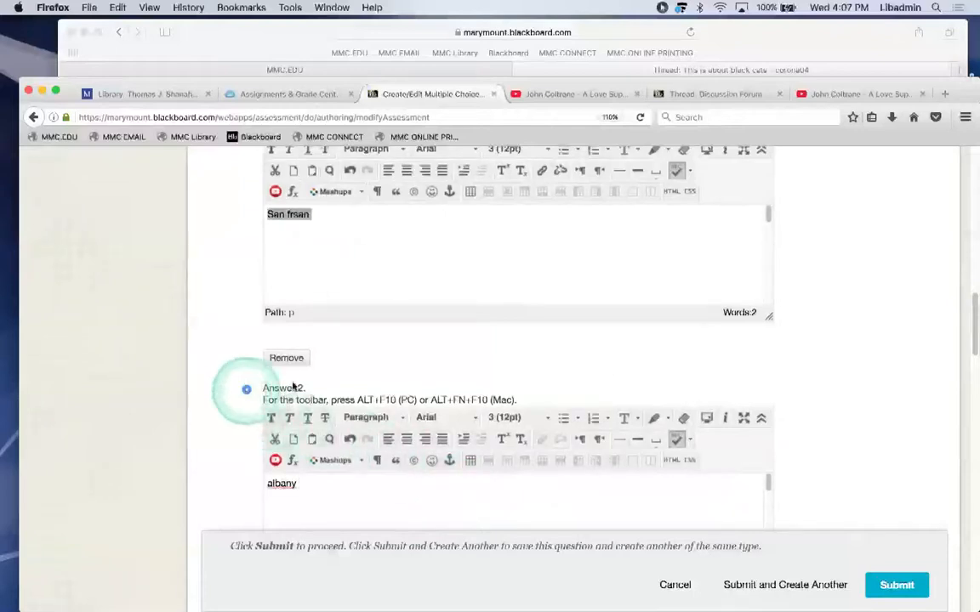
{"action": "left_click_drag", "start_coordinate": [973, 313], "coordinate": [972, 411]}
{"action": "left_click", "coordinate": [459, 430]}
{"action": "type", "text": "queens"}
{"action": "left_click", "coordinate": [614, 357]}
{"action": "type", "text": "mars"}
{"action": "left_click_drag", "start_coordinate": [973, 425], "coordinate": [972, 472]}
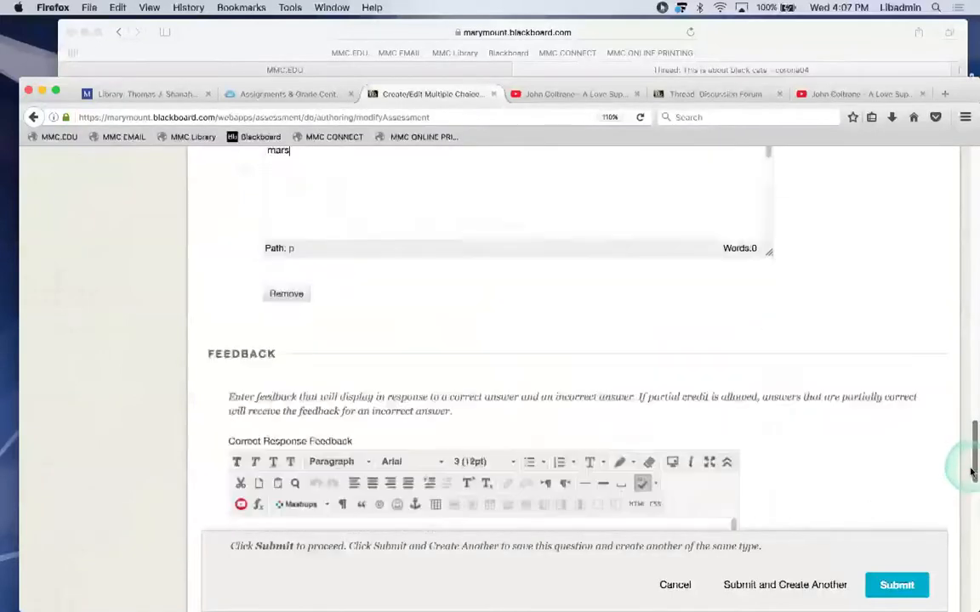
Review the response feedback fields, then save and start another question.
{"action": "left_click", "coordinate": [452, 396]}
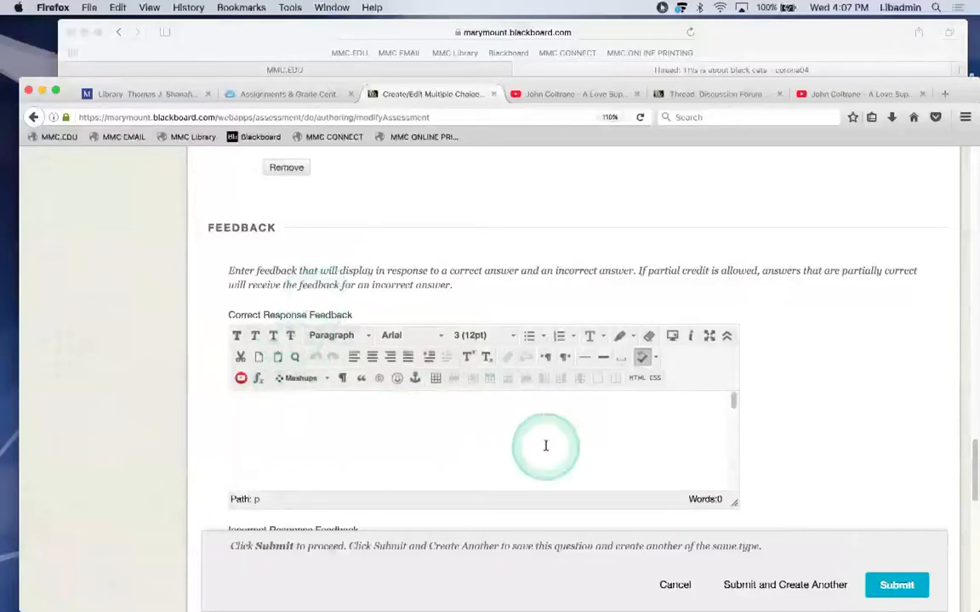
{"action": "left_click_drag", "start_coordinate": [972, 452], "coordinate": [965, 483]}
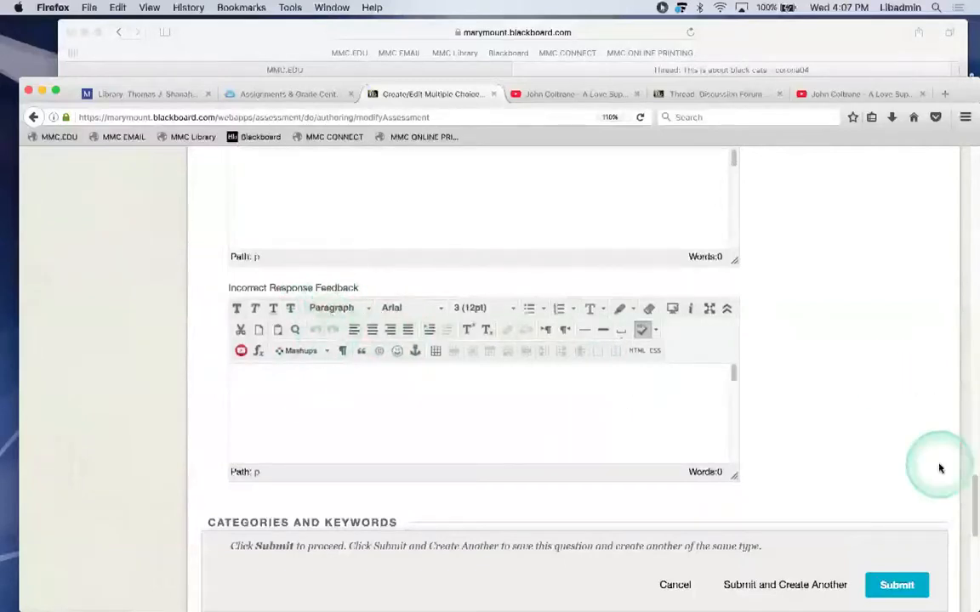
{"action": "left_click_drag", "start_coordinate": [970, 536], "coordinate": [956, 564]}
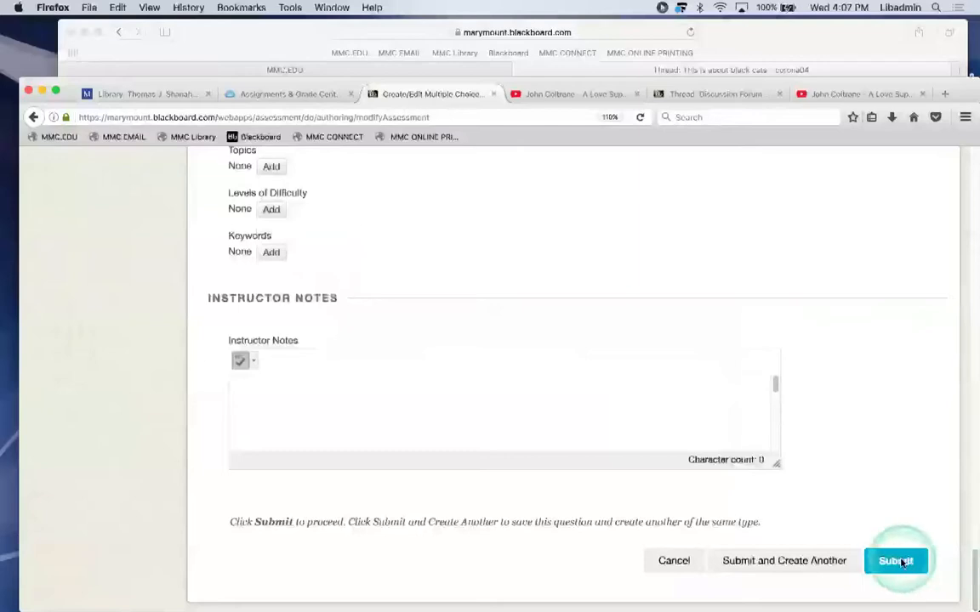
{"action": "left_click", "coordinate": [787, 561]}
{"action": "left_click", "coordinate": [789, 562]}
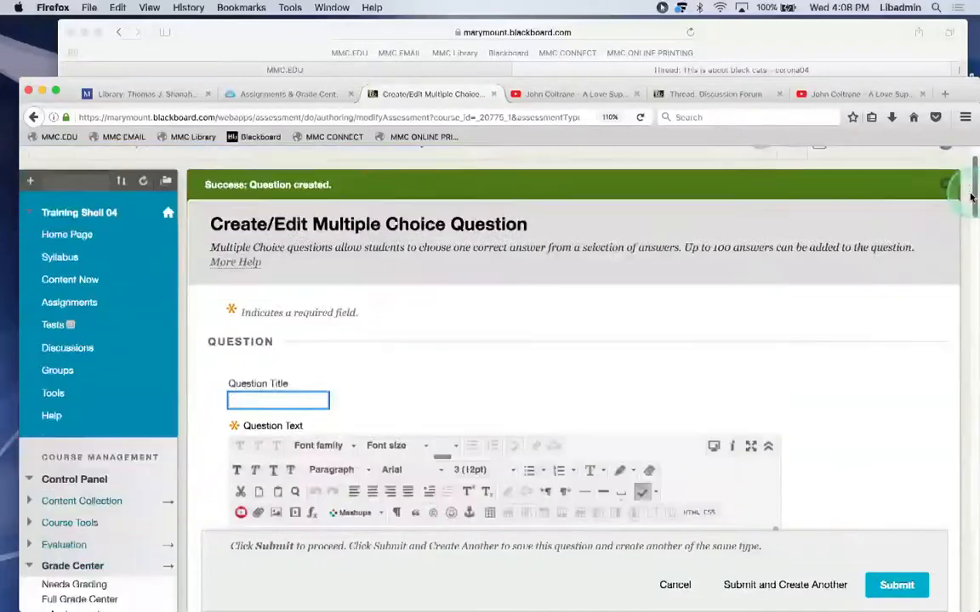
Enter the question text 'What is the capital of nj'.
{"action": "left_click_drag", "start_coordinate": [969, 175], "coordinate": [969, 208]}
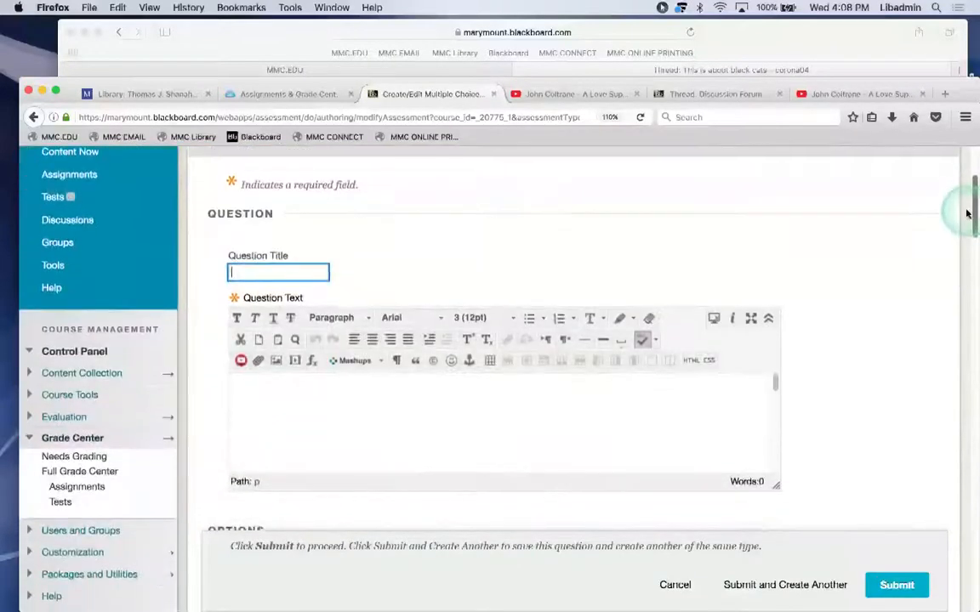
{"action": "left_click", "coordinate": [341, 418]}
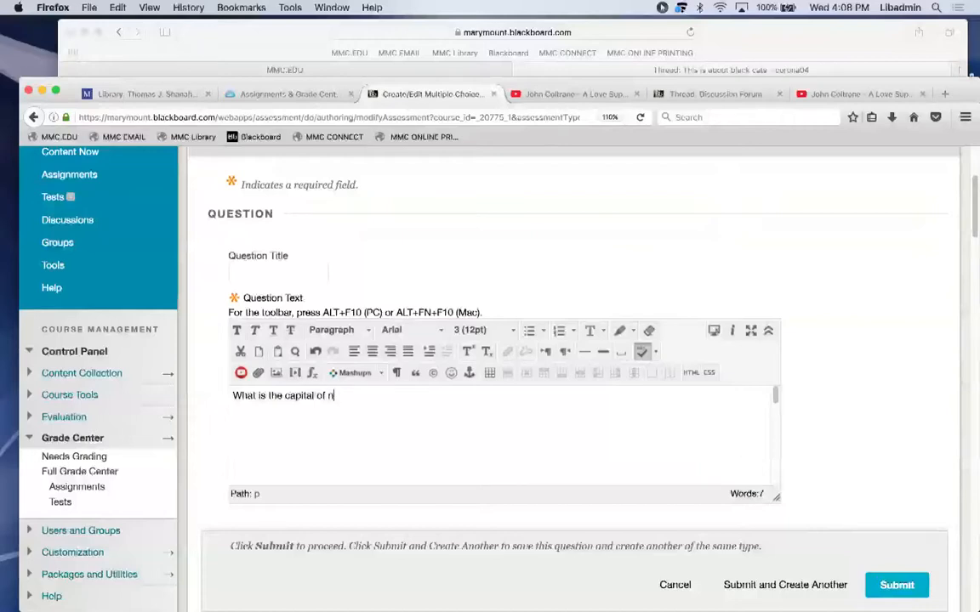
{"action": "left_click_drag", "start_coordinate": [973, 192], "coordinate": [941, 302]}
Fill the four answers, with trenton correct and pluto among the others, then submit.
{"action": "left_click", "coordinate": [619, 375]}
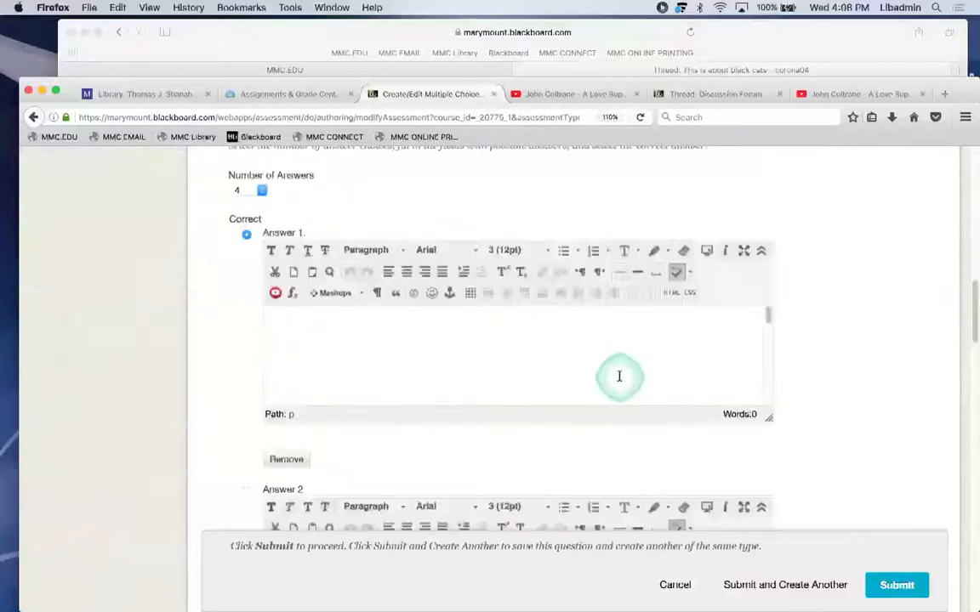
{"action": "type", "text": "trenton"}
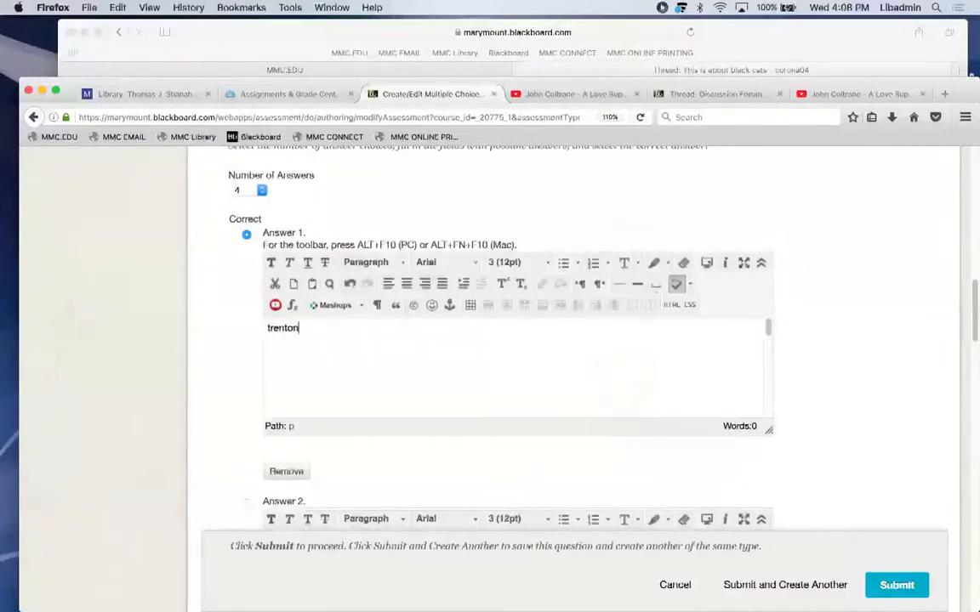
{"action": "scroll", "coordinate": [973, 344], "scroll_direction": "down", "scroll_amount": 5}
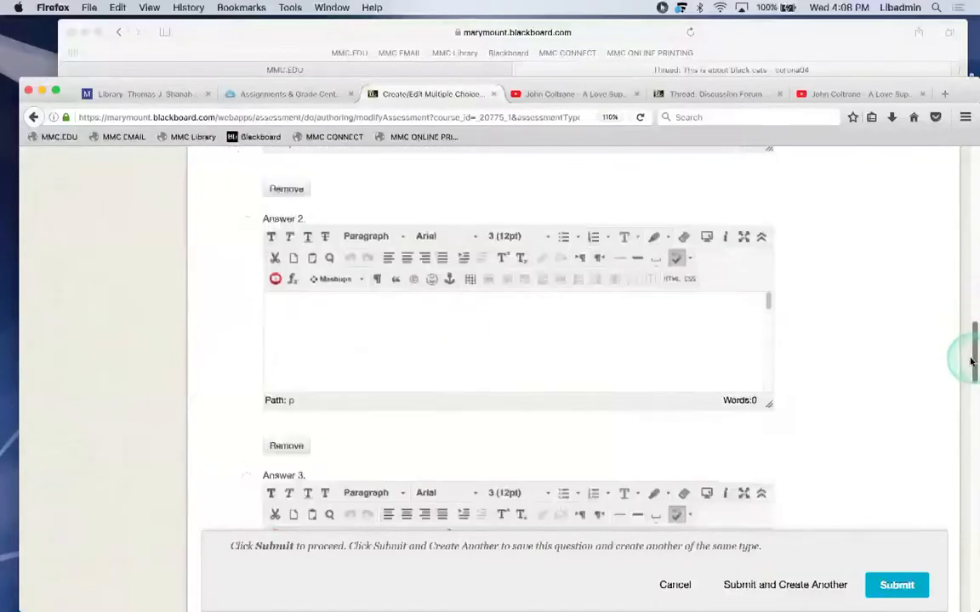
{"action": "left_click", "coordinate": [680, 333]}
{"action": "type", "text": "pluto"}
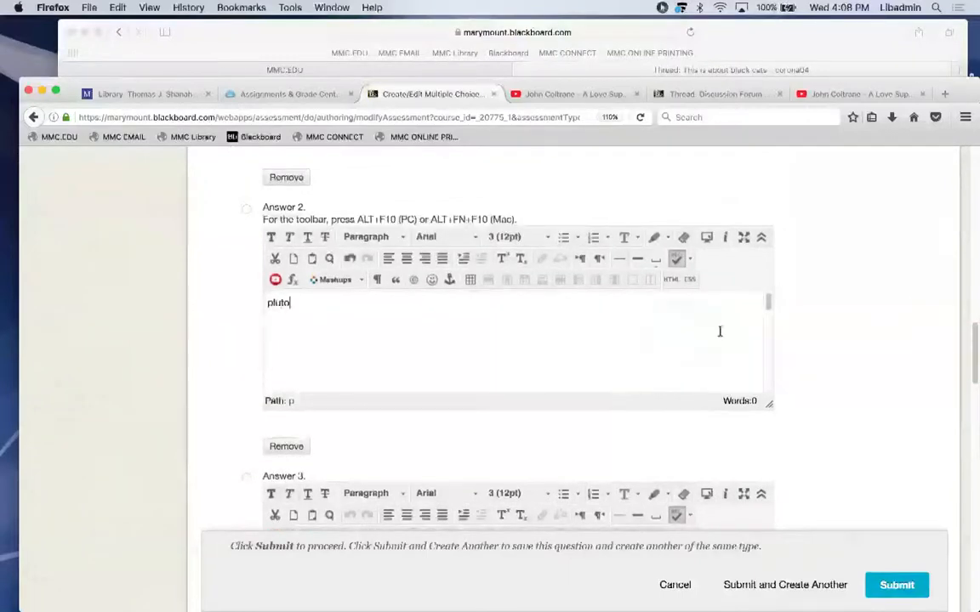
{"action": "left_click_drag", "start_coordinate": [966, 315], "coordinate": [972, 376]}
{"action": "left_click", "coordinate": [582, 324]}
{"action": "type", "text": "b"}
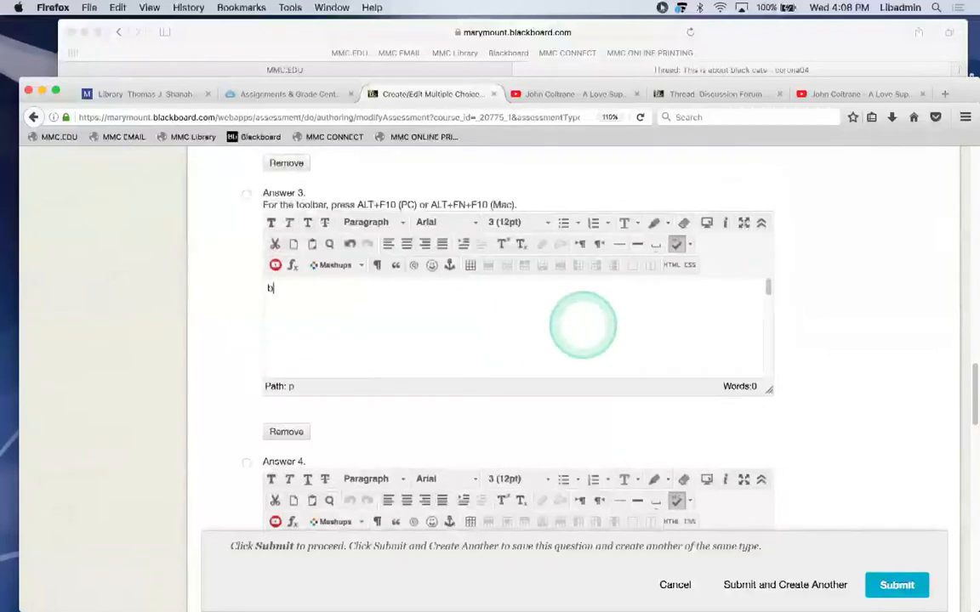
{"action": "type", "text": "a"}
{"action": "left_click_drag", "start_coordinate": [970, 382], "coordinate": [972, 416]}
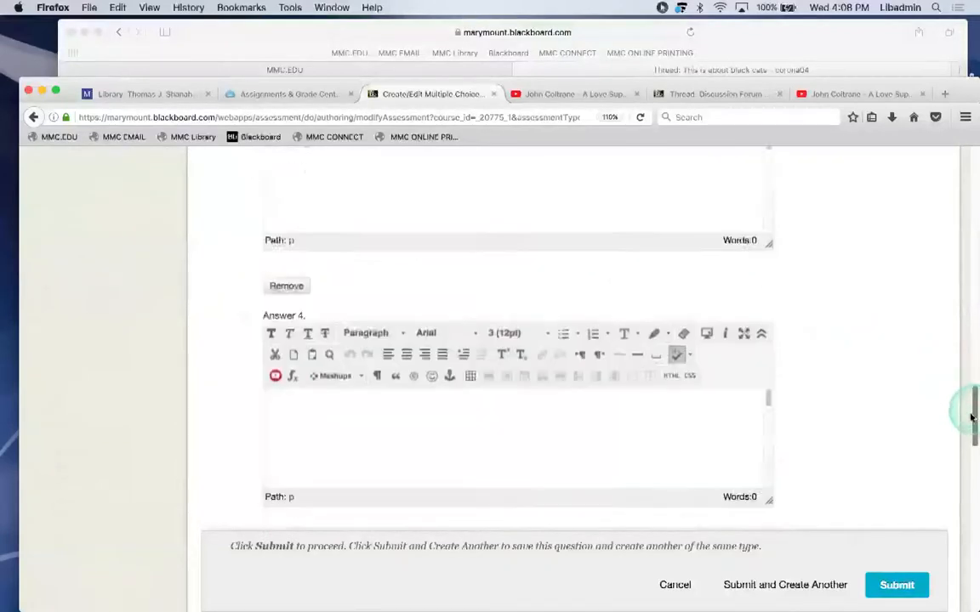
{"action": "left_click", "coordinate": [564, 350]}
{"action": "type", "text": "brox"}
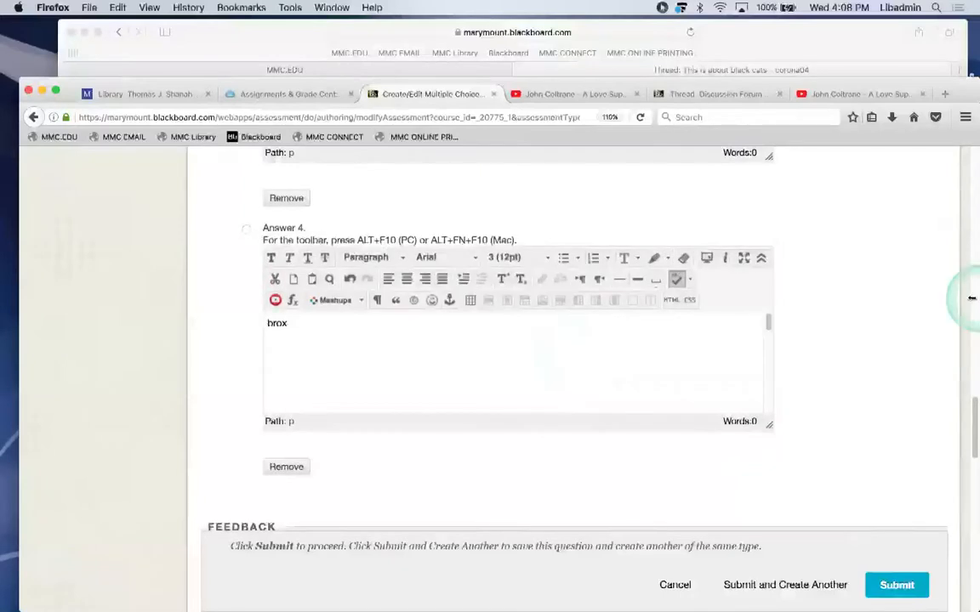
{"action": "left_click_drag", "start_coordinate": [958, 415], "coordinate": [970, 468]}
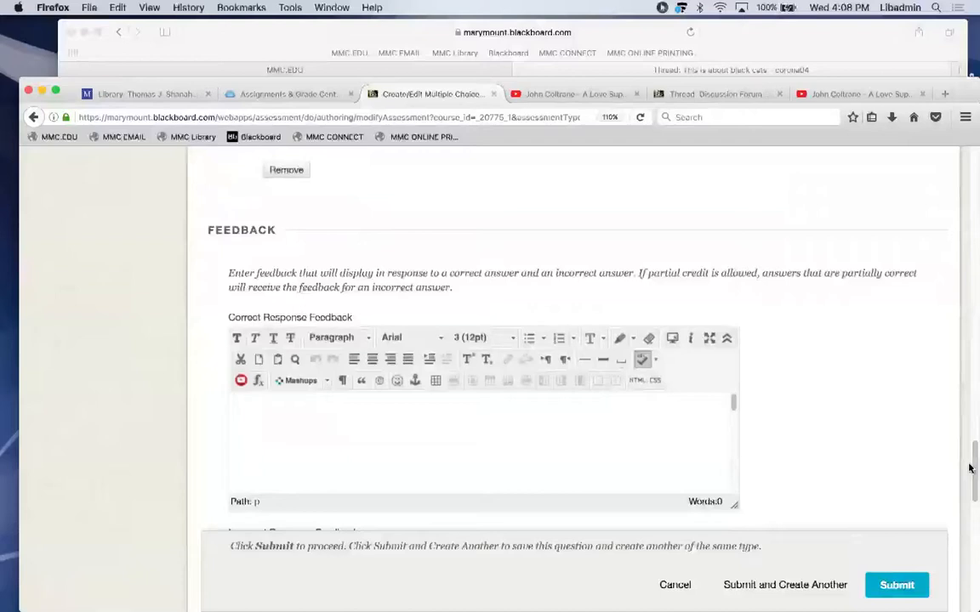
{"action": "left_click", "coordinate": [888, 594]}
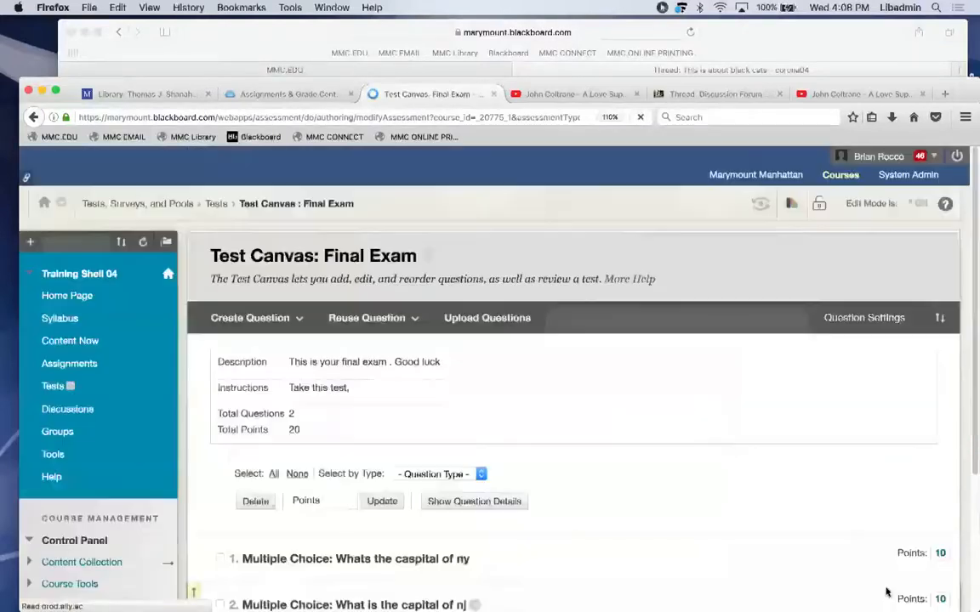
Scroll back to the top of the Test Canvas and open the Create Question dropdown.
{"action": "left_click_drag", "start_coordinate": [971, 218], "coordinate": [955, 398]}
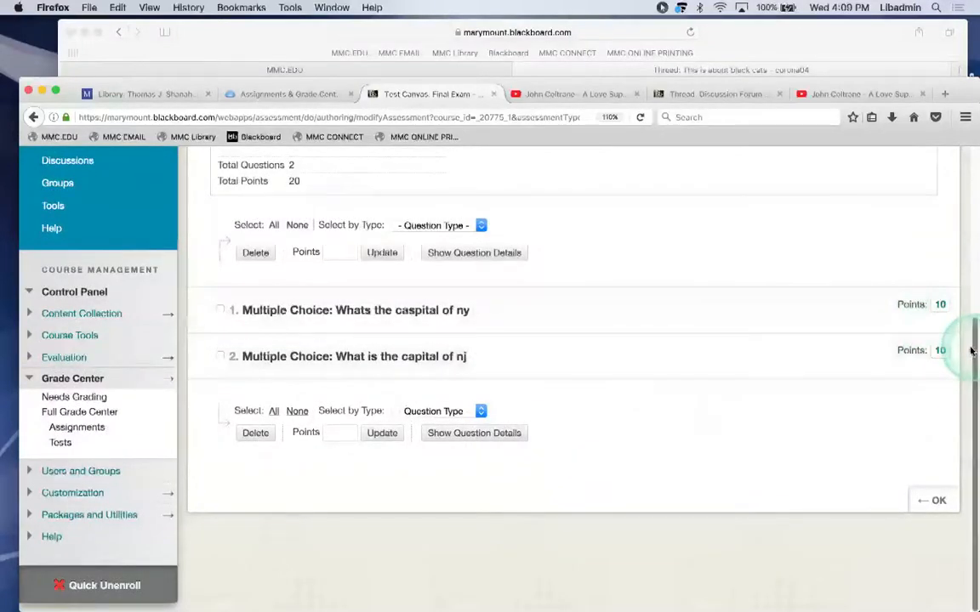
{"action": "left_click_drag", "start_coordinate": [969, 362], "coordinate": [971, 345]}
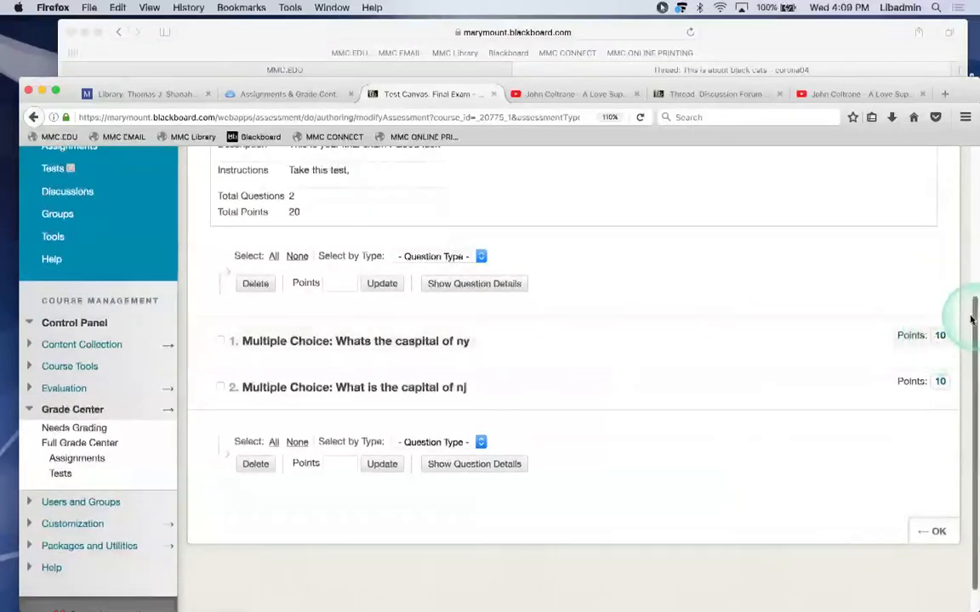
{"action": "left_click_drag", "start_coordinate": [971, 320], "coordinate": [967, 223]}
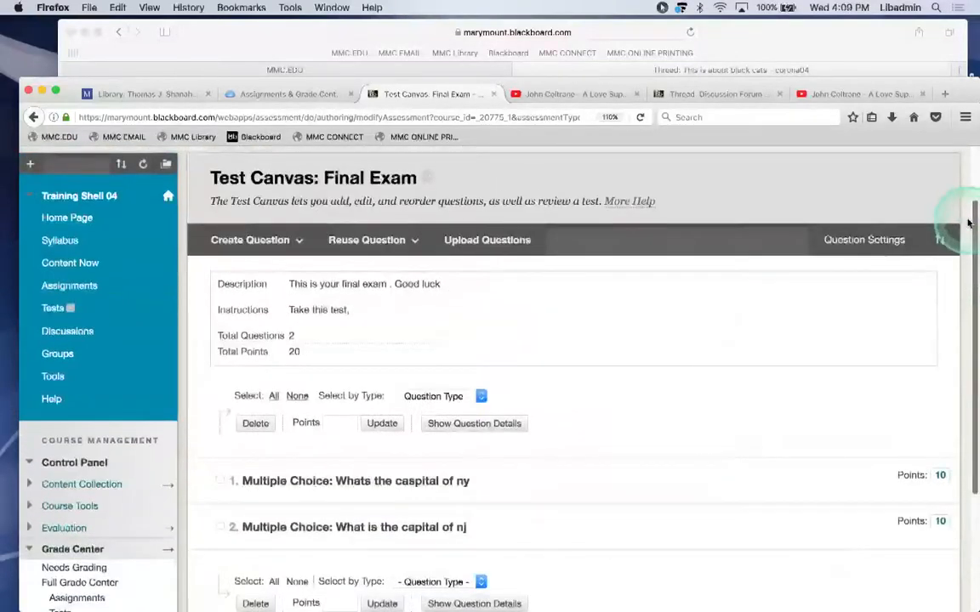
{"action": "left_click", "coordinate": [283, 241]}
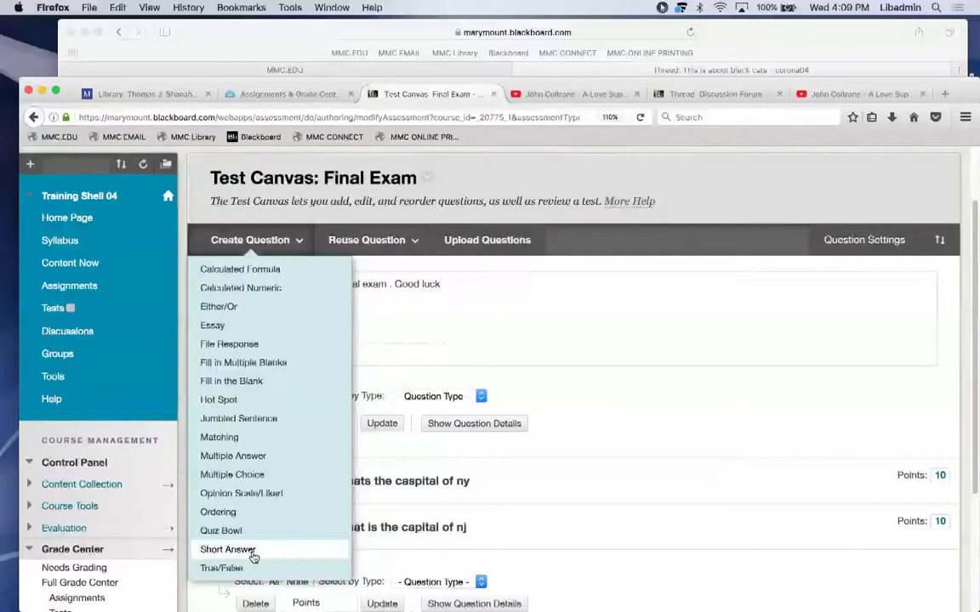
Create a True/False question reading 'Is it cold outside' and submit it.
{"action": "left_click", "coordinate": [244, 566]}
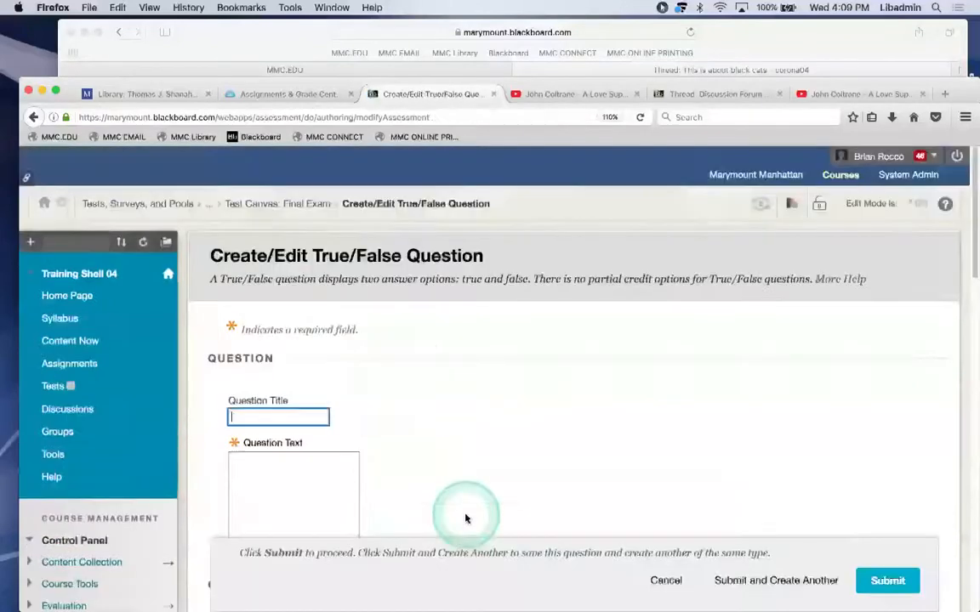
{"action": "left_click_drag", "start_coordinate": [972, 240], "coordinate": [966, 285]}
{"action": "left_click", "coordinate": [507, 374]}
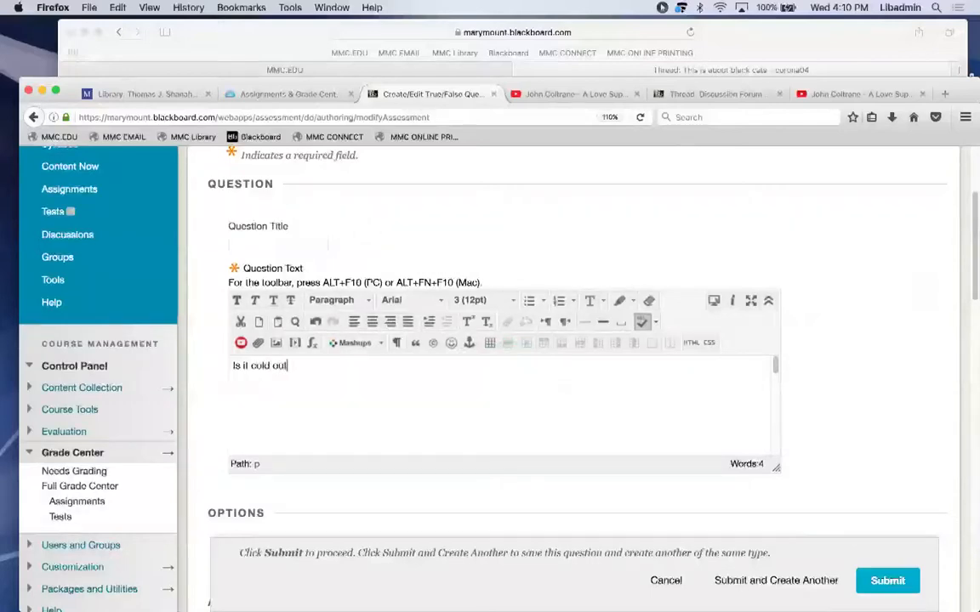
{"action": "left_click_drag", "start_coordinate": [962, 258], "coordinate": [971, 478]}
{"action": "left_click", "coordinate": [890, 579]}
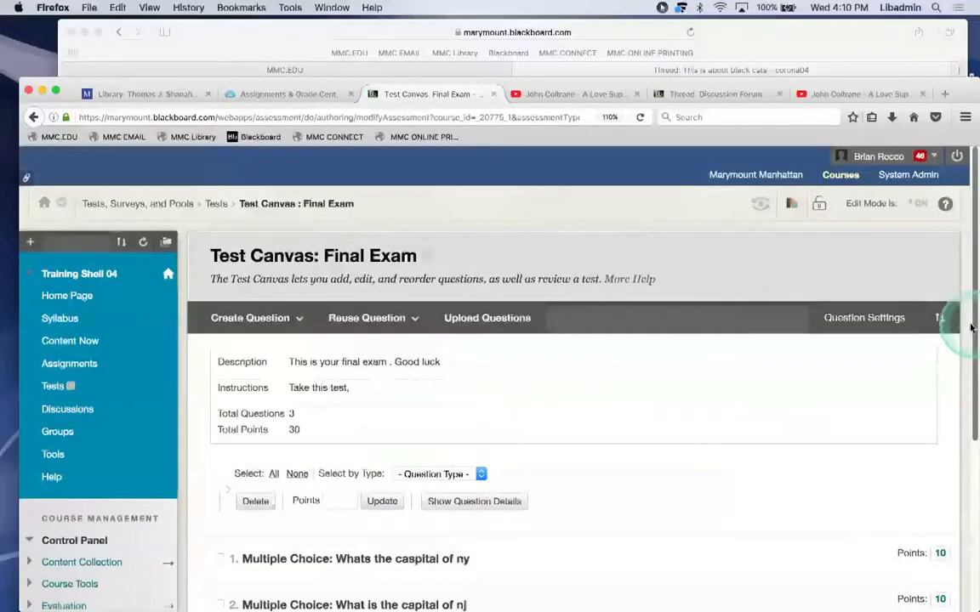
{"action": "left_click_drag", "start_coordinate": [970, 328], "coordinate": [971, 469]}
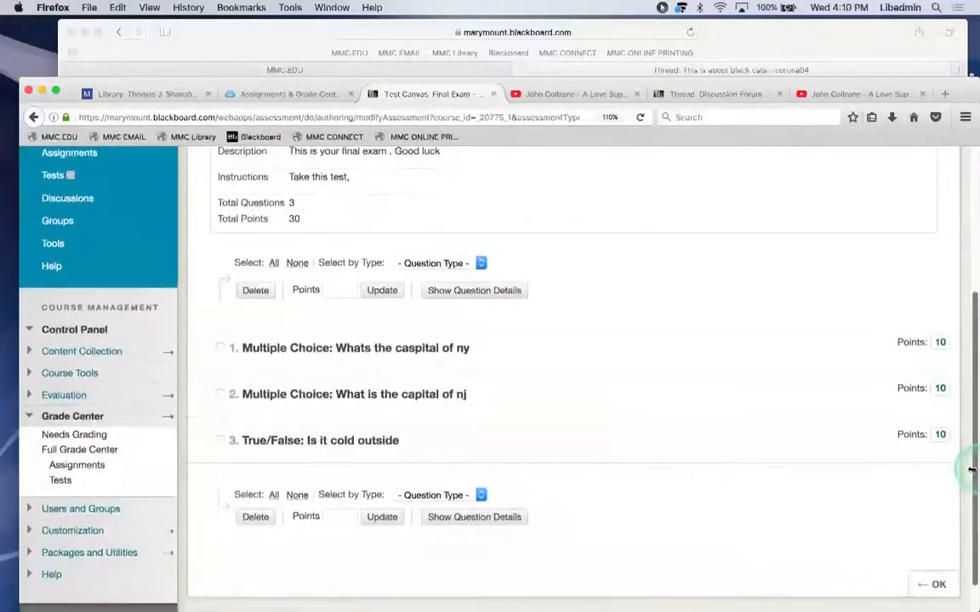
Change question 3 to 80 points so the exam totals 100, then finish the canvas.
{"action": "left_click", "coordinate": [942, 435]}
{"action": "key", "text": "BackSpace"}
{"action": "key", "text": "BackSpace"}
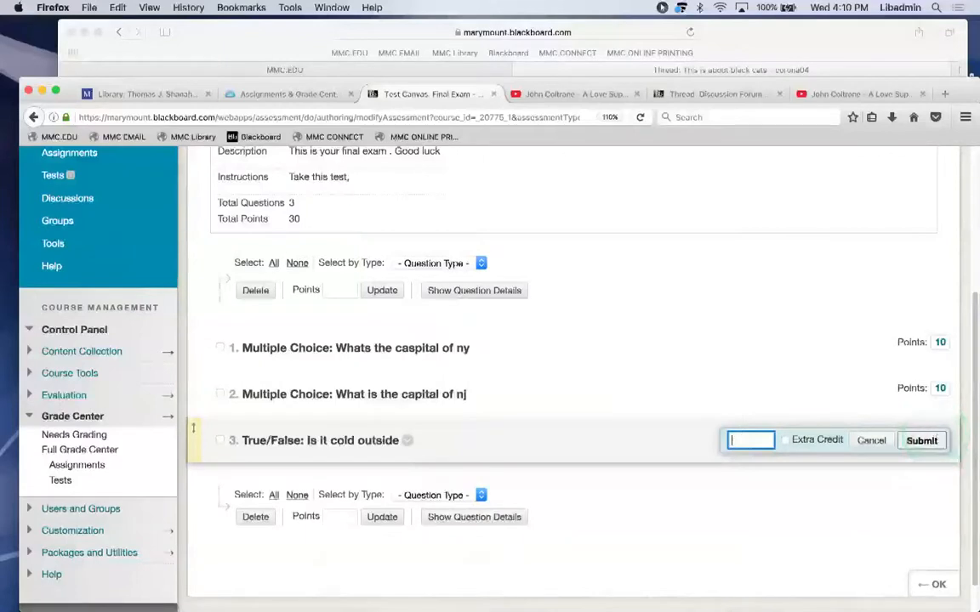
{"action": "type", "text": "50"}
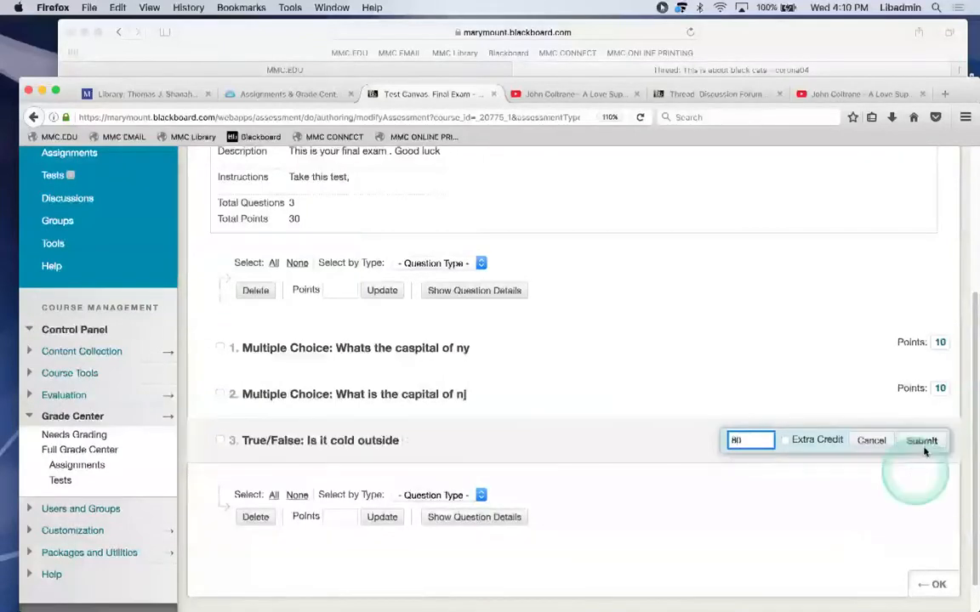
{"action": "left_click", "coordinate": [921, 440]}
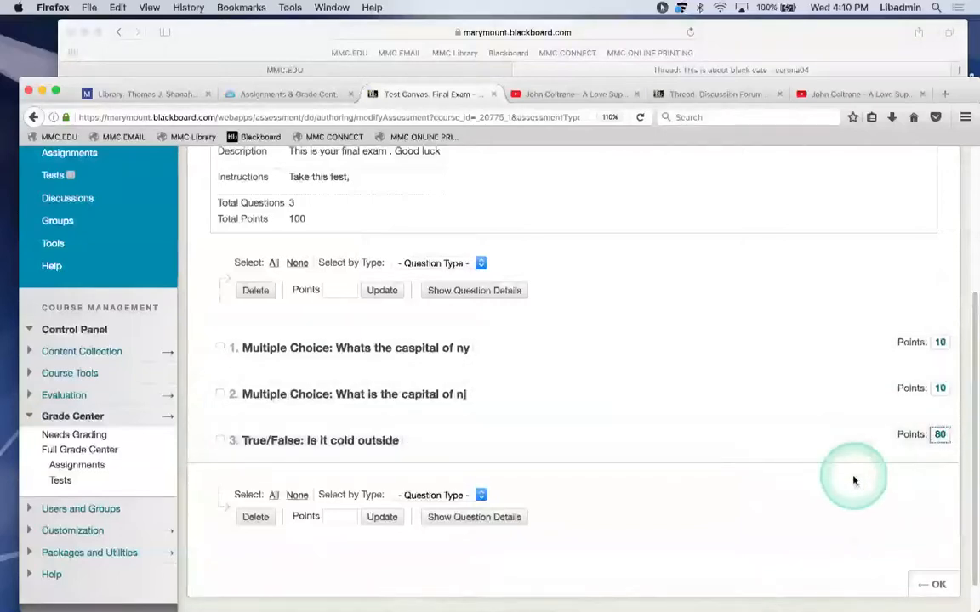
{"action": "left_click", "coordinate": [932, 586]}
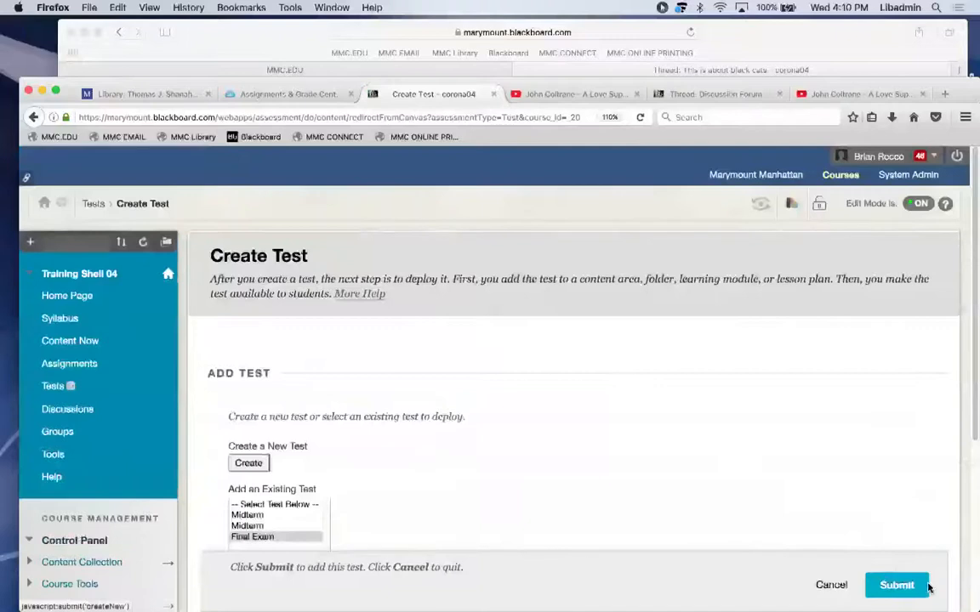
{"action": "mouse_move", "coordinate": [969, 349]}
{"action": "left_mouse_down"}
{"action": "mouse_move", "coordinate": [972, 319]}
{"action": "mouse_move", "coordinate": [969, 340]}
{"action": "left_mouse_up"}
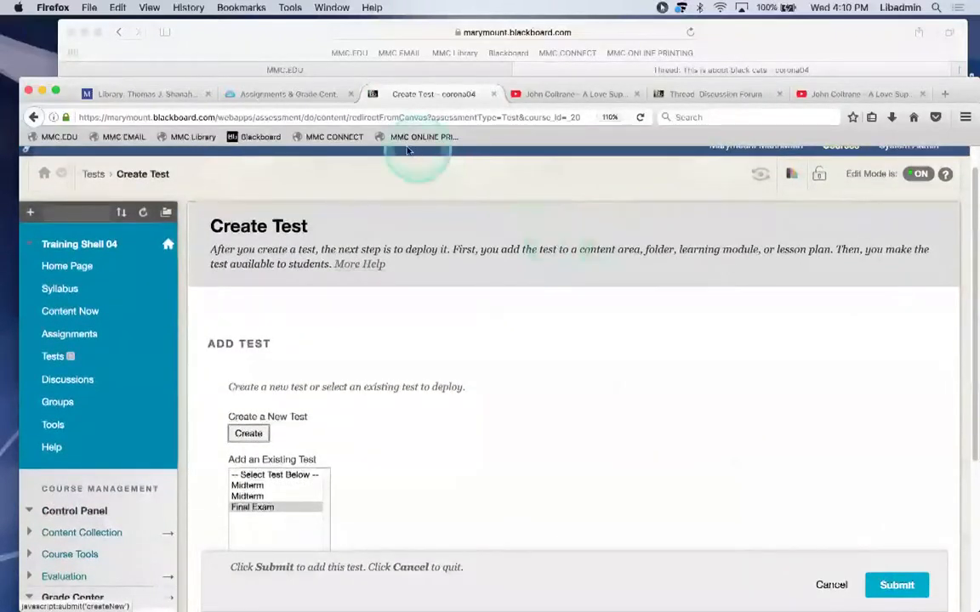
Look up the Tests section in the Blackboard instructor guide.
{"action": "left_click", "coordinate": [291, 96]}
{"action": "scroll", "coordinate": [547, 219], "scroll_direction": "down", "scroll_amount": 1}
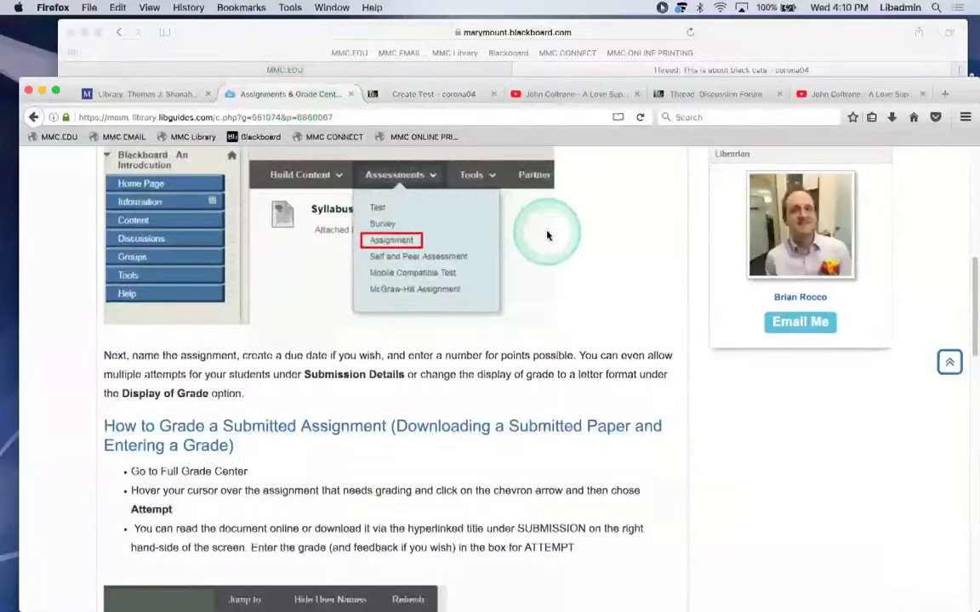
{"action": "scroll", "coordinate": [547, 221], "scroll_direction": "up", "scroll_amount": 10}
{"action": "left_click", "coordinate": [724, 383]}
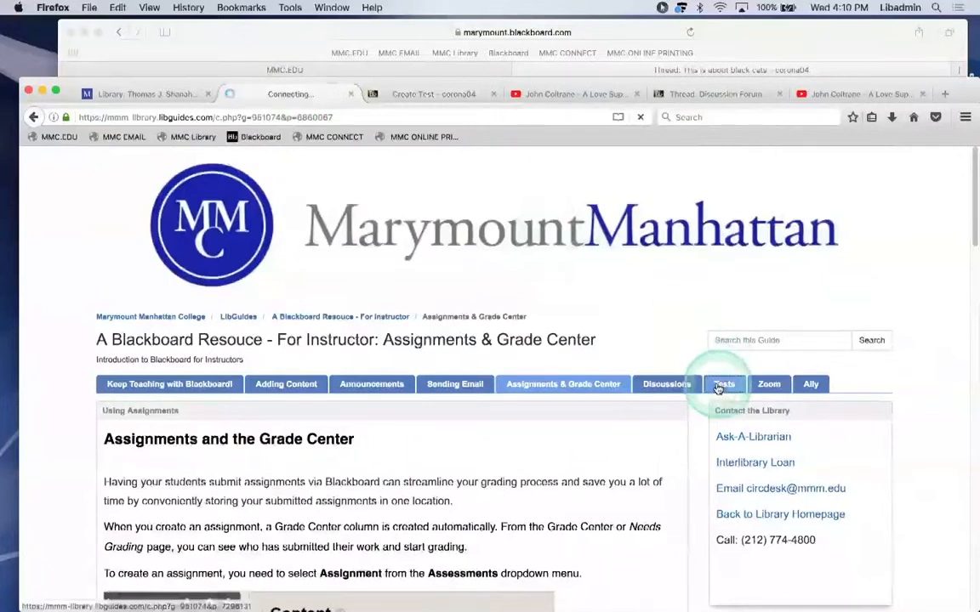
Add the existing Final Exam to the course's Tests area.
{"action": "left_click", "coordinate": [407, 95]}
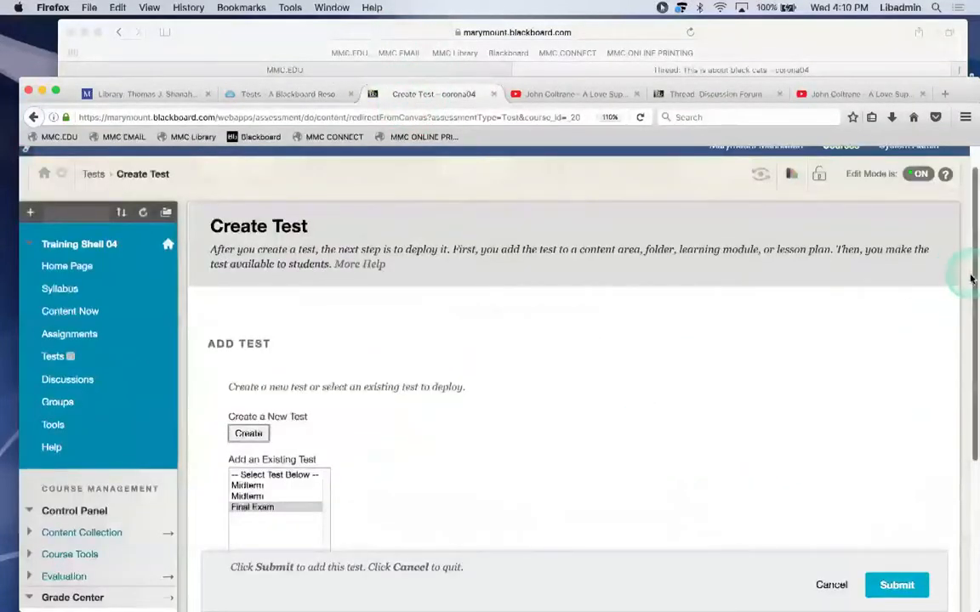
{"action": "scroll", "coordinate": [964, 317], "scroll_direction": "down", "scroll_amount": 2}
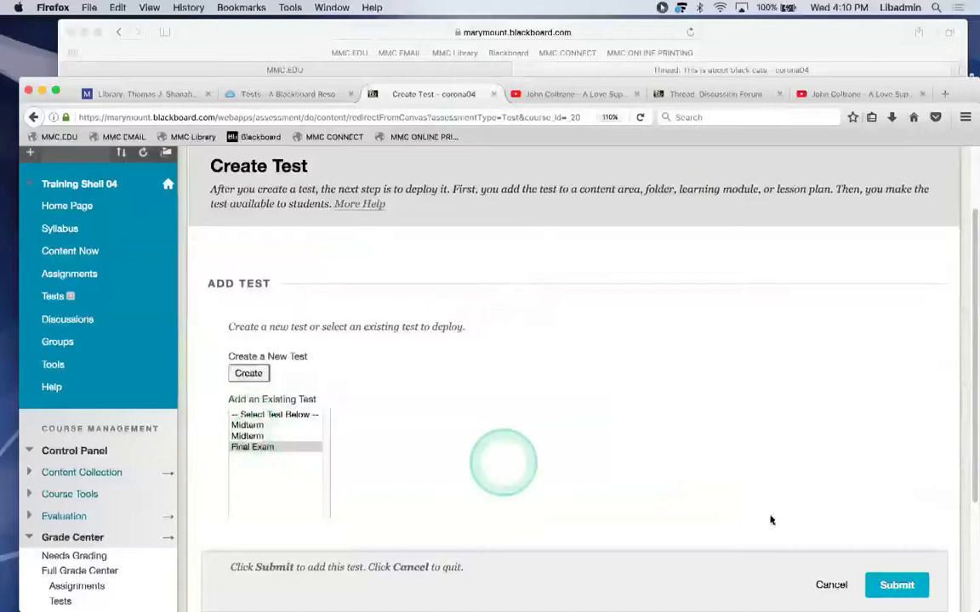
{"action": "left_click", "coordinate": [886, 586]}
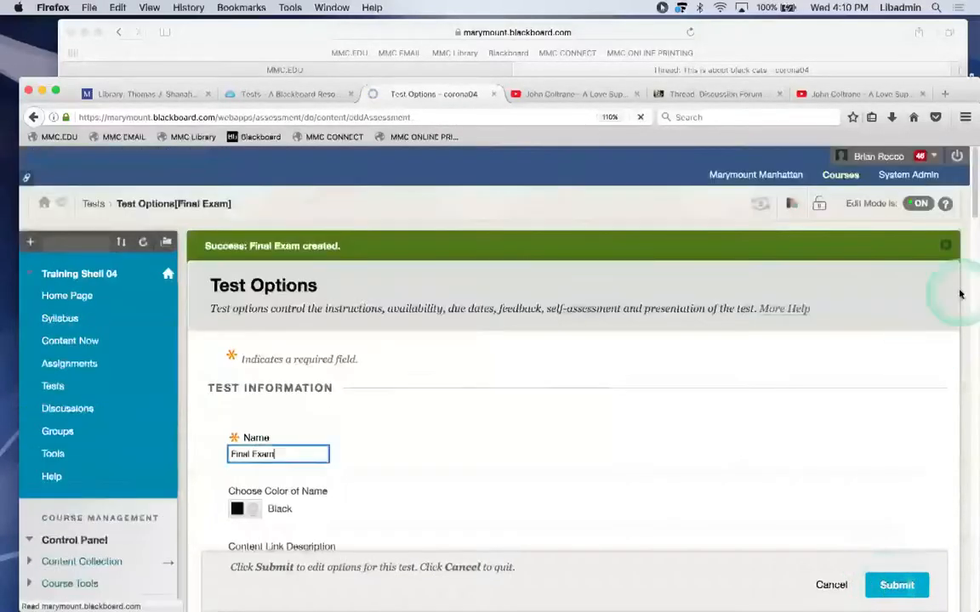
Make the Final Exam available to students.
{"action": "scroll", "coordinate": [971, 198], "scroll_direction": "down", "scroll_amount": 1}
{"action": "left_click_drag", "start_coordinate": [971, 197], "coordinate": [962, 291]}
{"action": "left_click", "coordinate": [489, 323]}
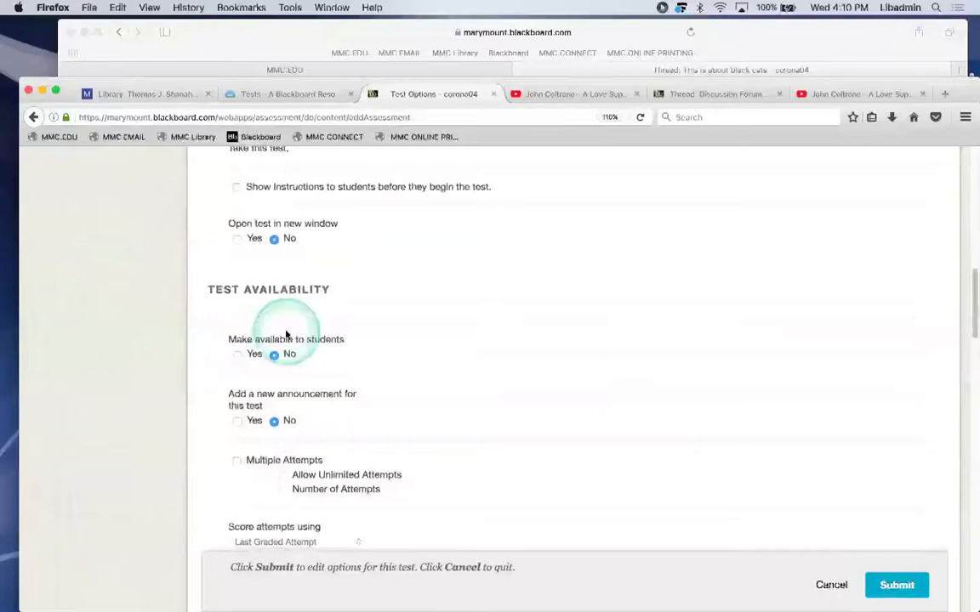
{"action": "left_click", "coordinate": [238, 355]}
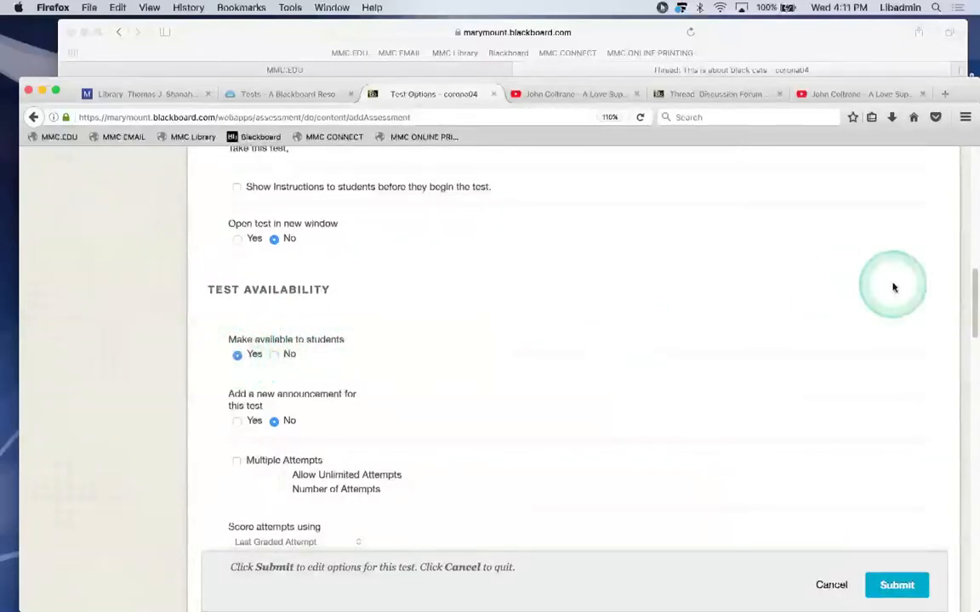
{"action": "left_click_drag", "start_coordinate": [969, 291], "coordinate": [965, 341]}
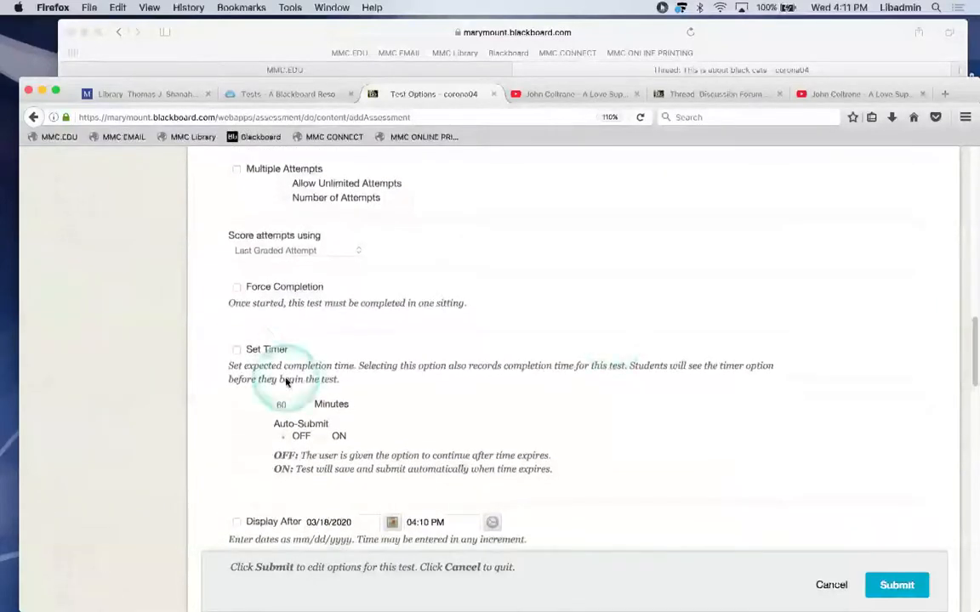
Turn on Set Timer with a 139-minute limit and review the display date settings.
{"action": "left_click", "coordinate": [235, 356]}
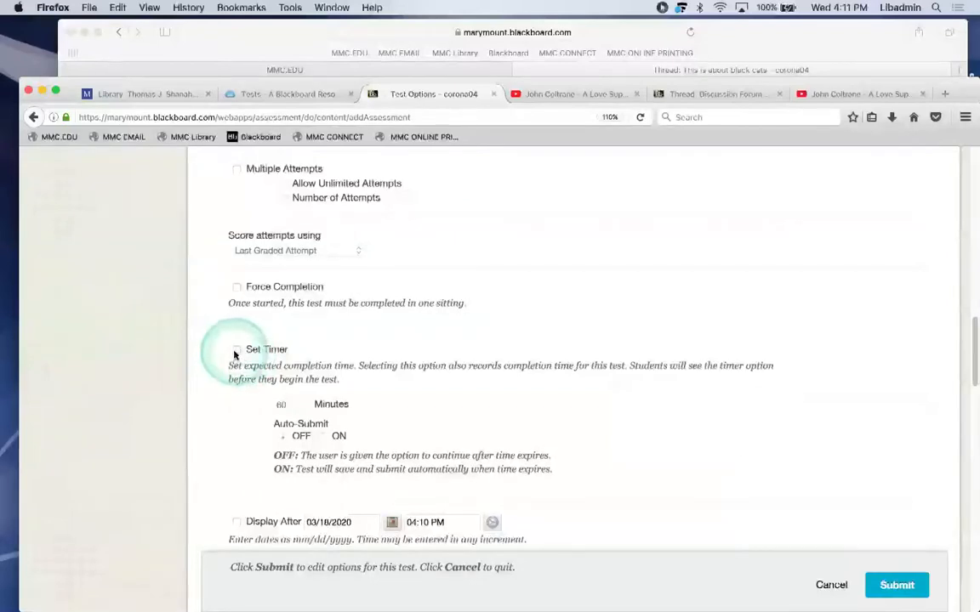
{"action": "left_click_drag", "start_coordinate": [291, 404], "coordinate": [258, 405]}
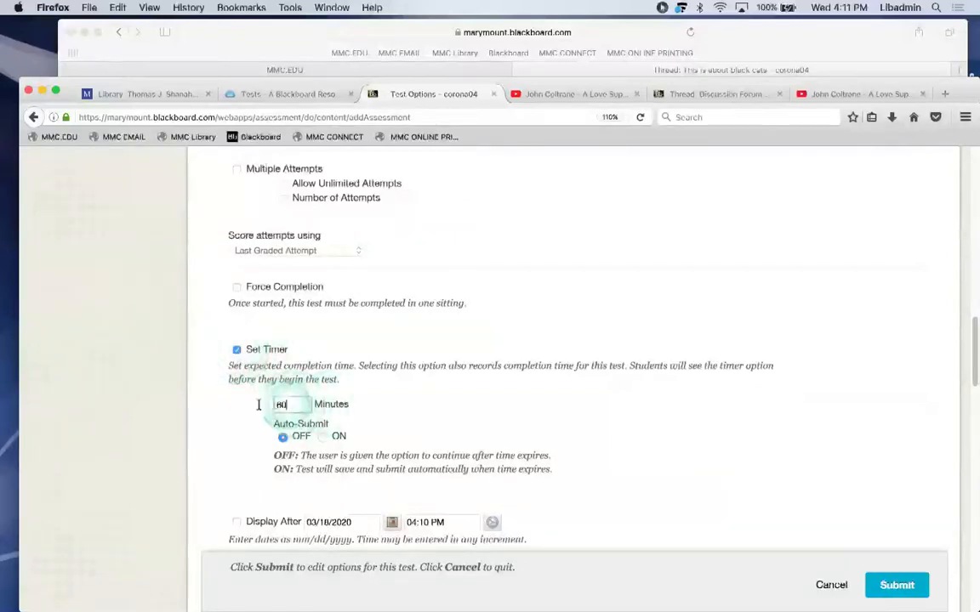
{"action": "type", "text": "130"}
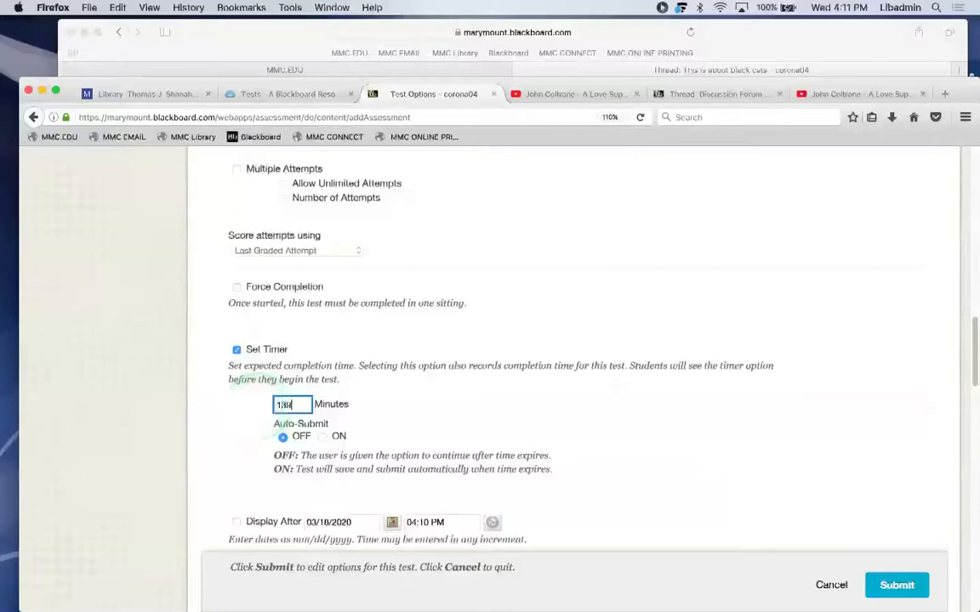
{"action": "left_click_drag", "start_coordinate": [972, 328], "coordinate": [972, 361]}
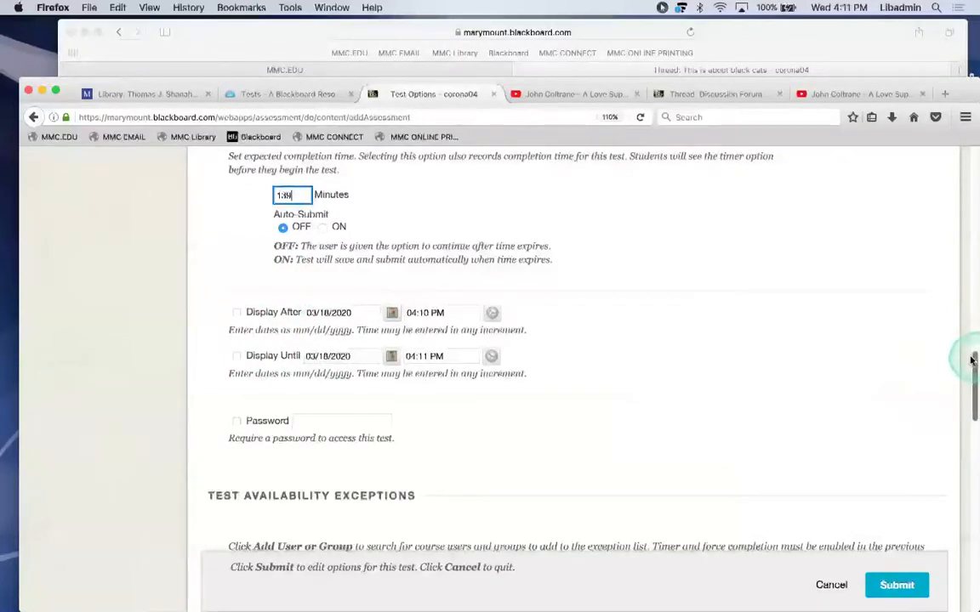
{"action": "left_click_drag", "start_coordinate": [972, 361], "coordinate": [976, 372]}
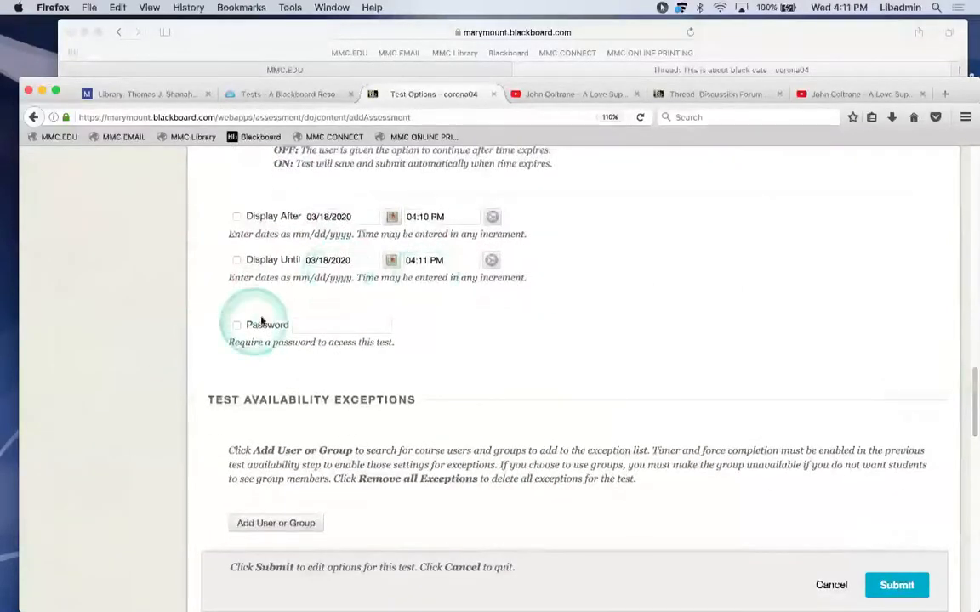
{"action": "left_click_drag", "start_coordinate": [972, 391], "coordinate": [972, 409]}
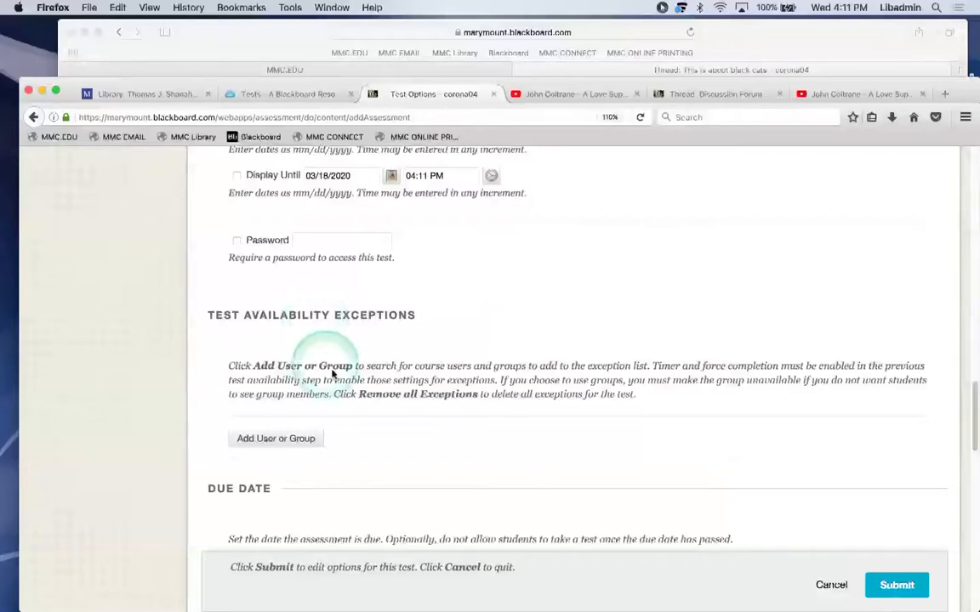
{"action": "scroll", "coordinate": [418, 355], "scroll_direction": "up", "scroll_amount": 1}
{"action": "scroll", "coordinate": [417, 357], "scroll_direction": "up", "scroll_amount": 3}
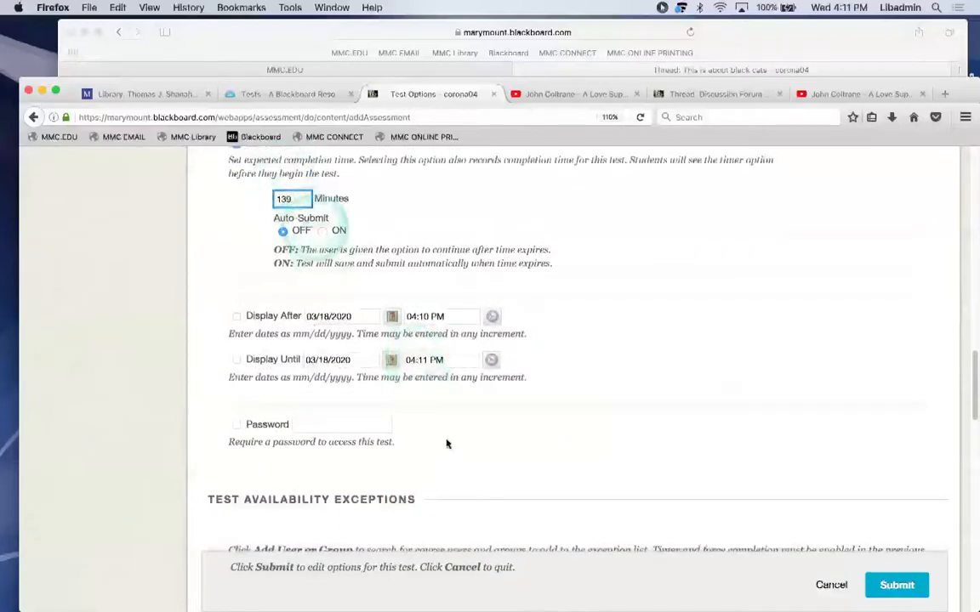
{"action": "left_click", "coordinate": [593, 400]}
{"action": "scroll", "coordinate": [591, 402], "scroll_direction": "down", "scroll_amount": 1}
{"action": "scroll", "coordinate": [592, 401], "scroll_direction": "down", "scroll_amount": 1}
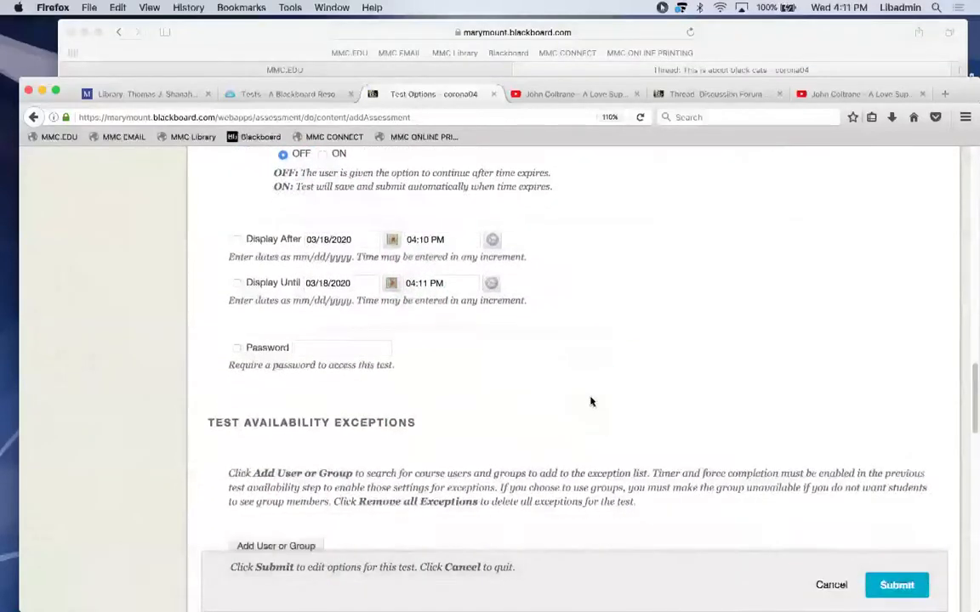
{"action": "scroll", "coordinate": [563, 419], "scroll_direction": "down", "scroll_amount": 1}
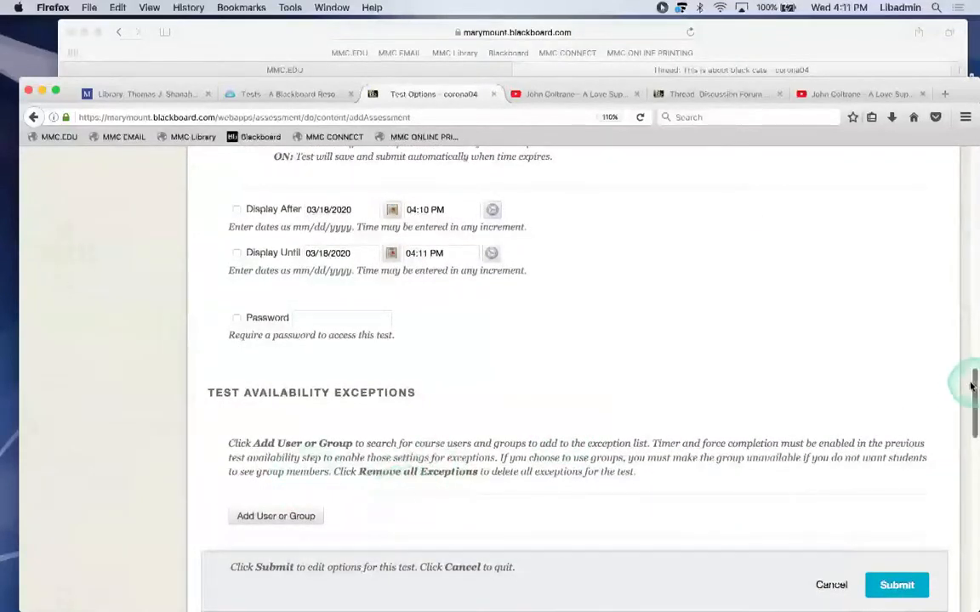
{"action": "left_click_drag", "start_coordinate": [972, 387], "coordinate": [976, 403]}
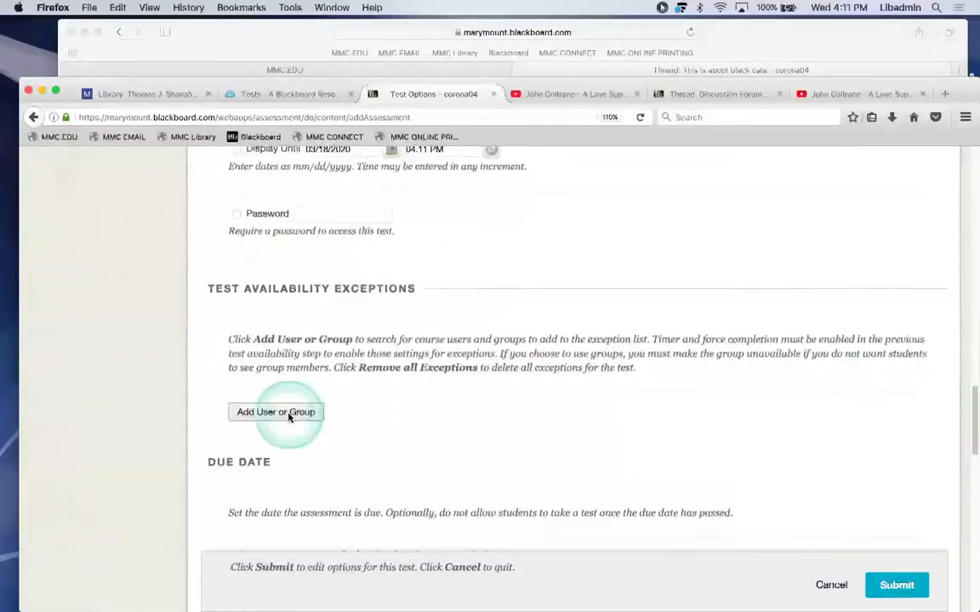
Add the first user as an exception and set their timer to 199 minutes.
{"action": "left_click", "coordinate": [288, 415]}
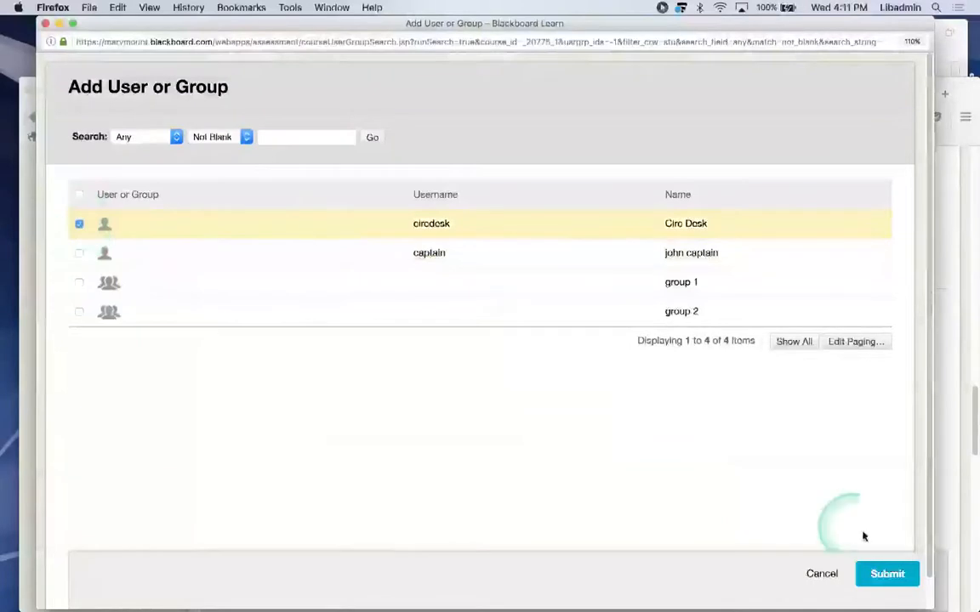
{"action": "left_click", "coordinate": [880, 572]}
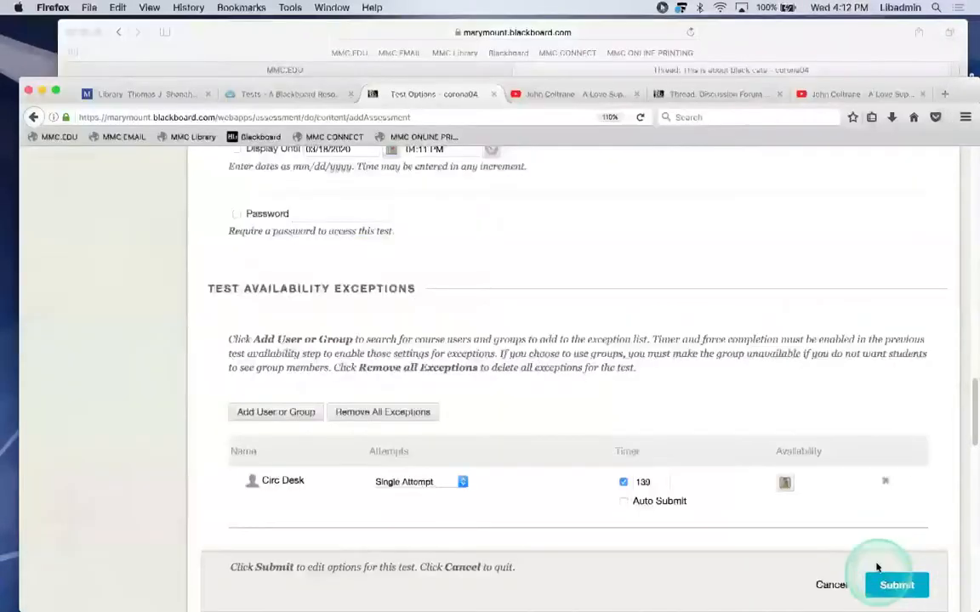
{"action": "left_click", "coordinate": [651, 481]}
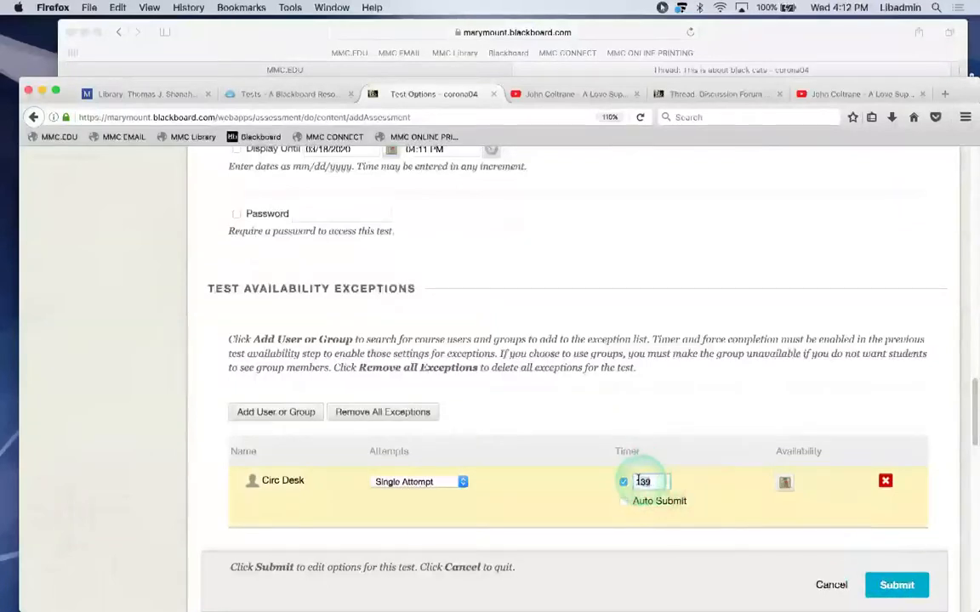
{"action": "left_click", "coordinate": [637, 481]}
{"action": "type", "text": "199"}
{"action": "left_click_drag", "start_coordinate": [972, 404], "coordinate": [976, 412]}
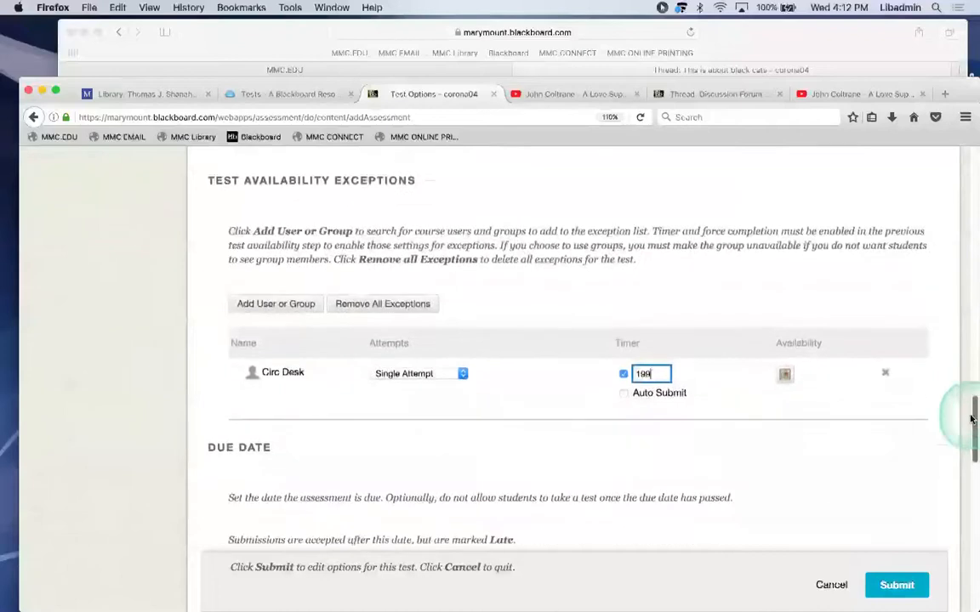
{"action": "left_click", "coordinate": [971, 413]}
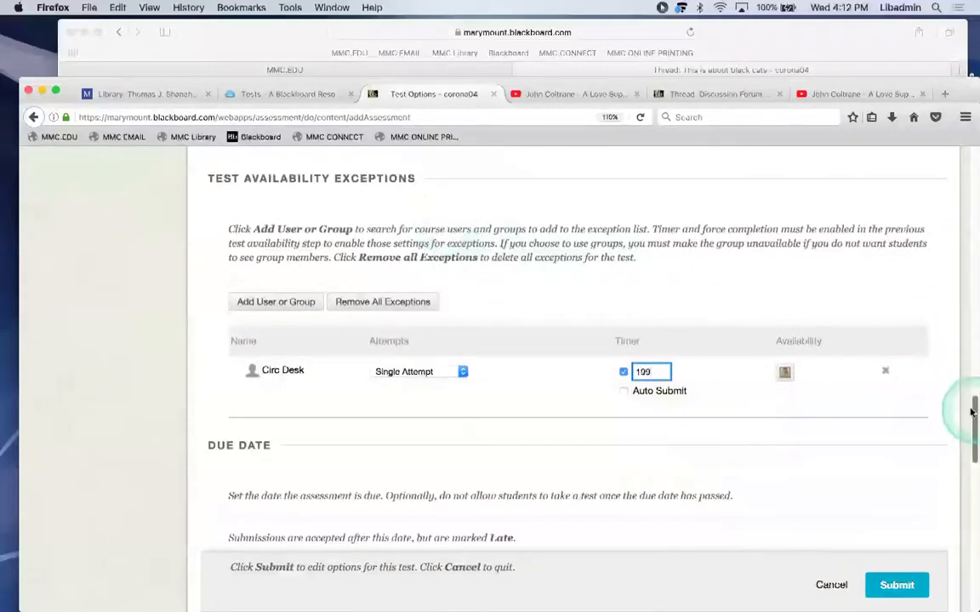
{"action": "left_click_drag", "start_coordinate": [971, 412], "coordinate": [972, 431]}
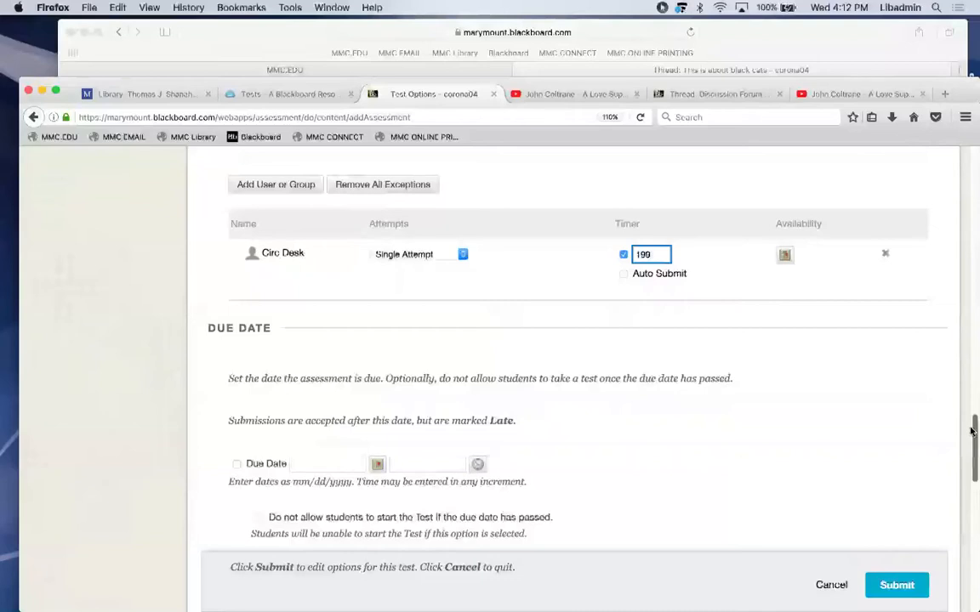
{"action": "left_click_drag", "start_coordinate": [971, 423], "coordinate": [959, 375]}
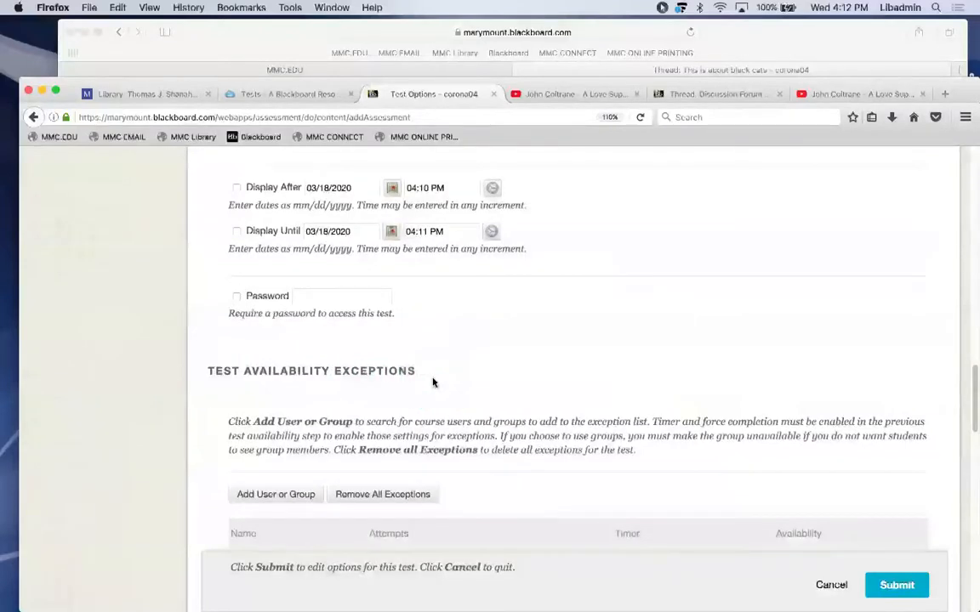
Enable All Answers, Correct and Submitted results after submission, then save the Final Exam options.
{"action": "left_click_drag", "start_coordinate": [972, 372], "coordinate": [972, 453]}
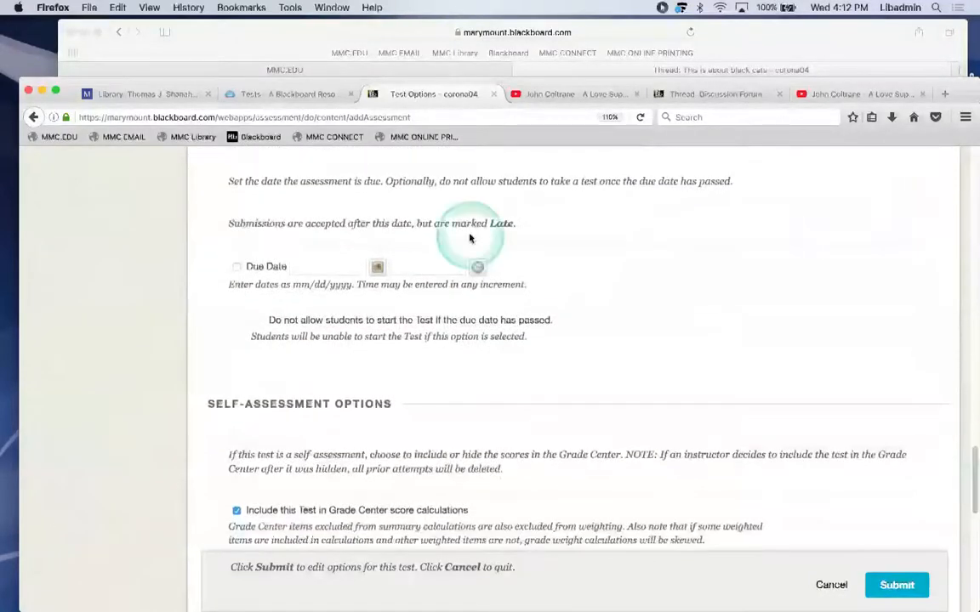
{"action": "left_click_drag", "start_coordinate": [972, 453], "coordinate": [965, 517]}
{"action": "mouse_move", "coordinate": [508, 368]}
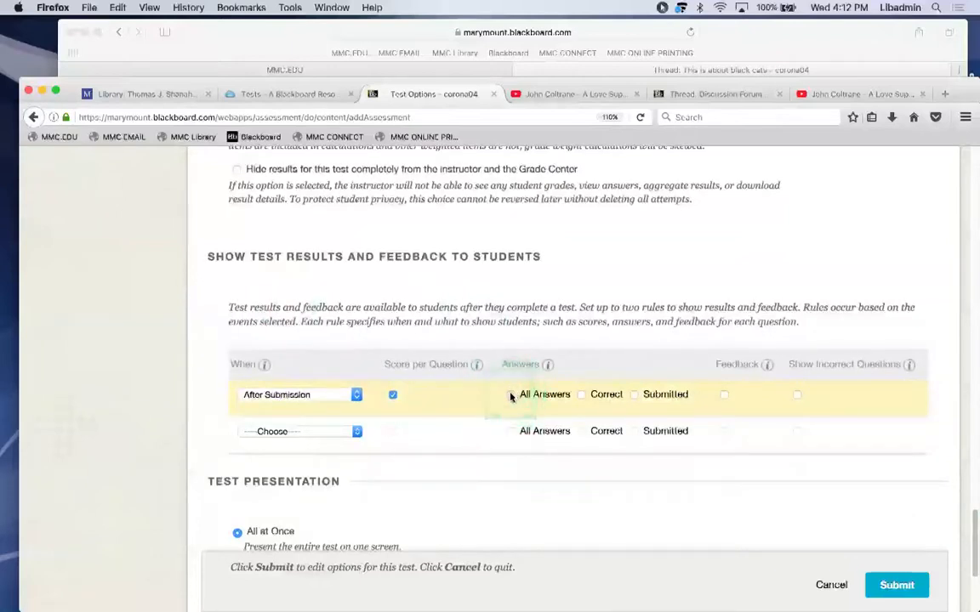
{"action": "left_click", "coordinate": [583, 395]}
{"action": "left_click", "coordinate": [633, 395]}
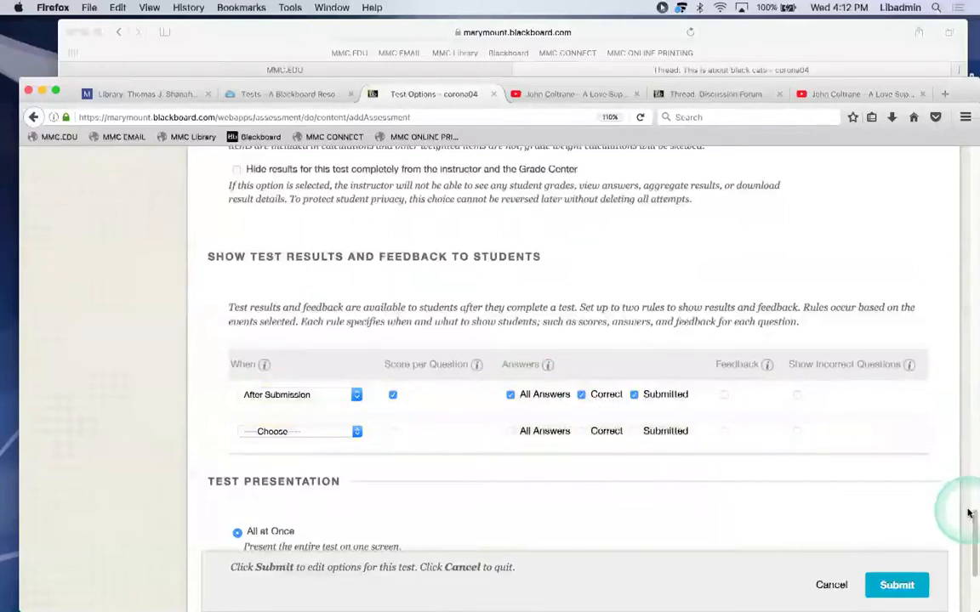
{"action": "left_click_drag", "start_coordinate": [968, 514], "coordinate": [969, 553]}
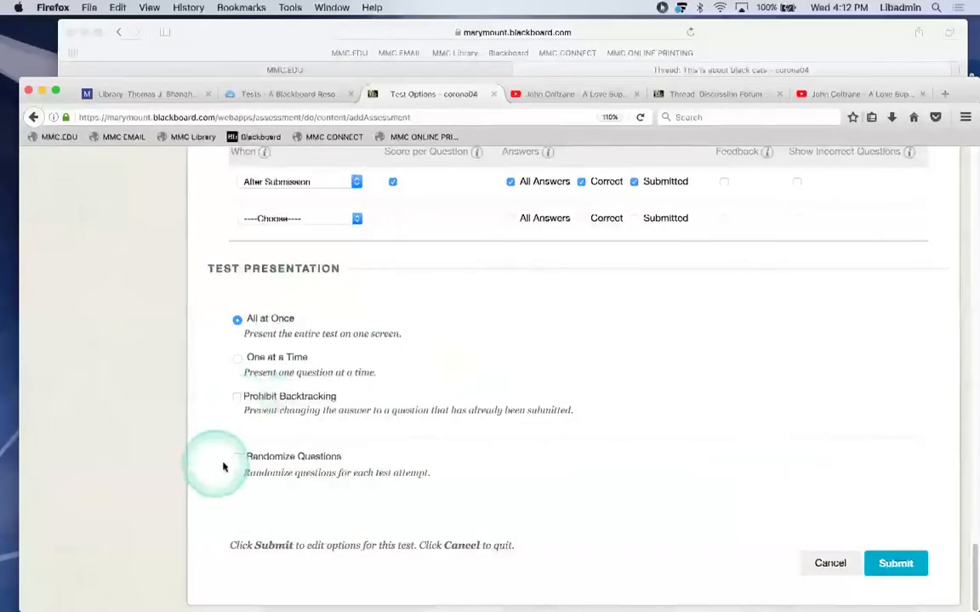
{"action": "left_click", "coordinate": [895, 563]}
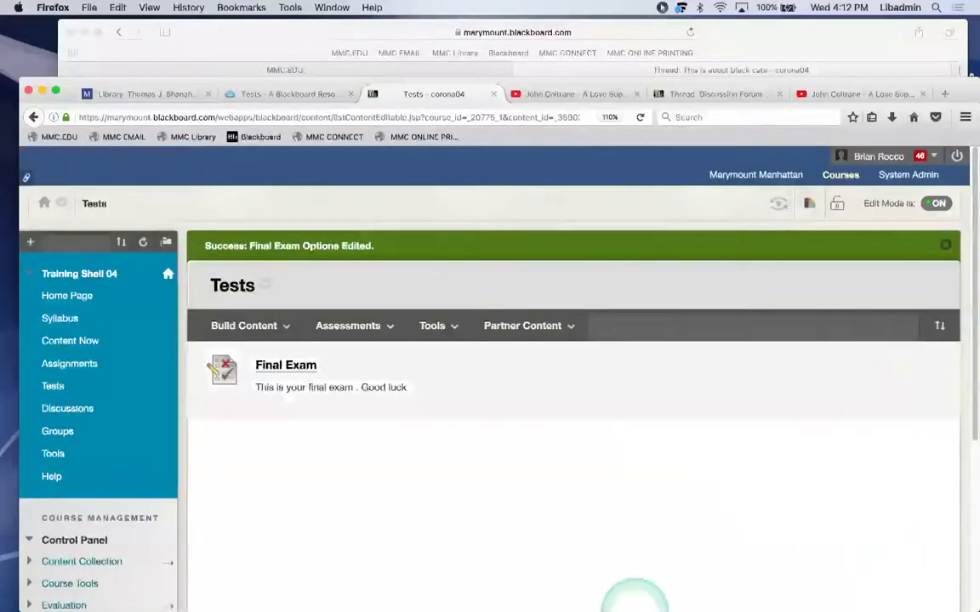
As the student, open the course's Tests page and begin a Final Exam attempt.
{"action": "mouse_move", "coordinate": [419, 597]}
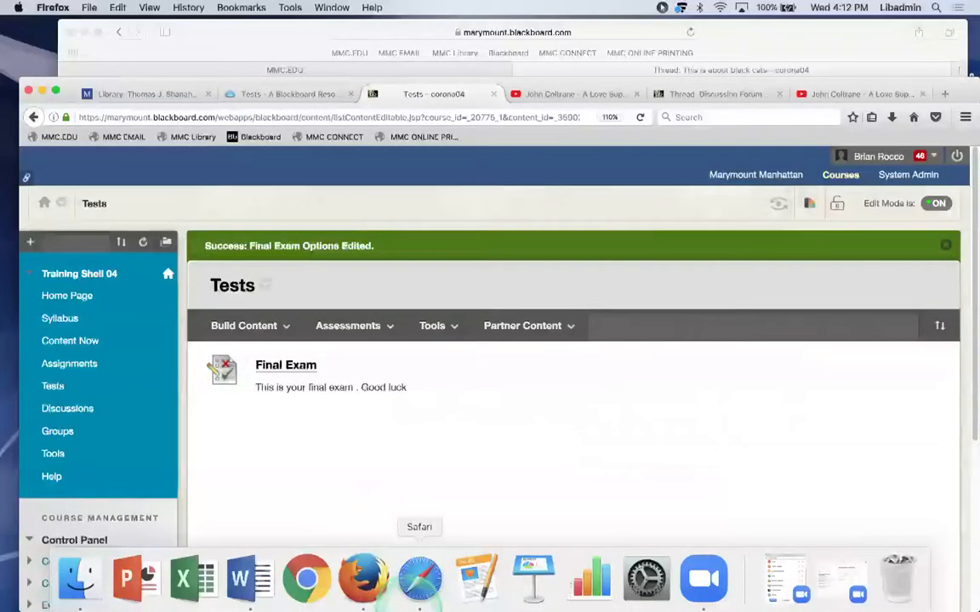
{"action": "left_click", "coordinate": [419, 578]}
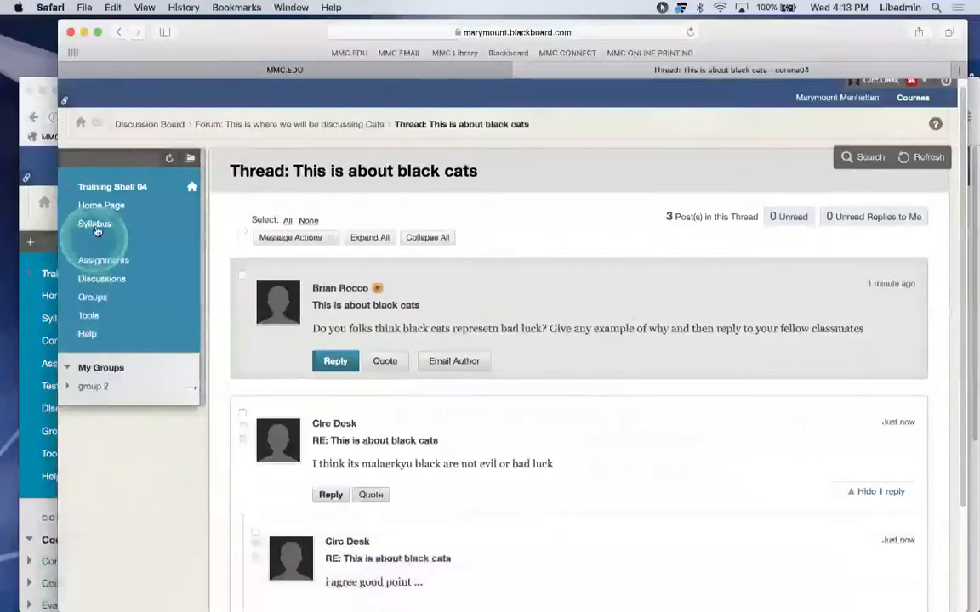
{"action": "left_click", "coordinate": [170, 158]}
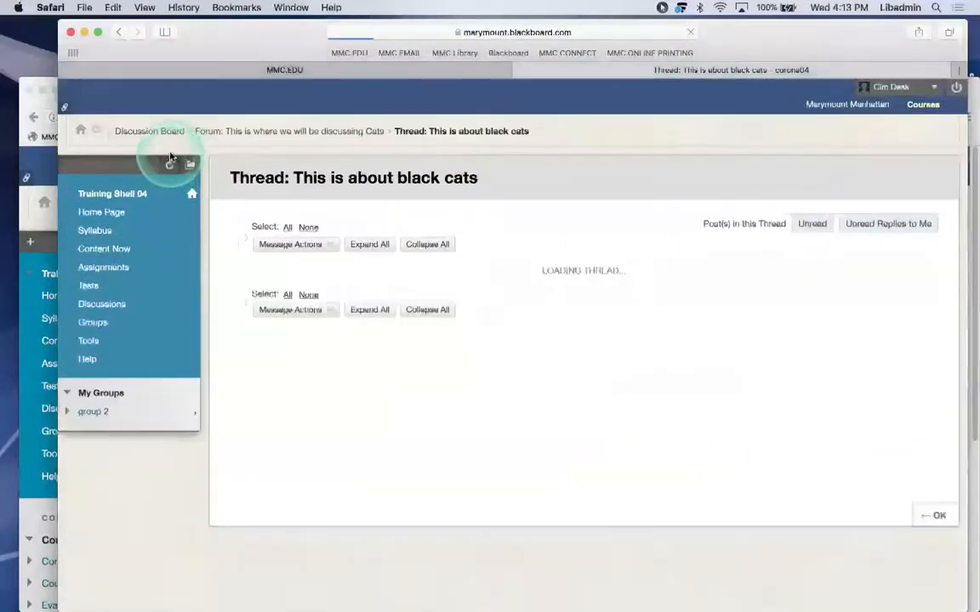
{"action": "scroll", "coordinate": [99, 391], "scroll_direction": "down", "scroll_amount": 3}
{"action": "left_click", "coordinate": [90, 148]}
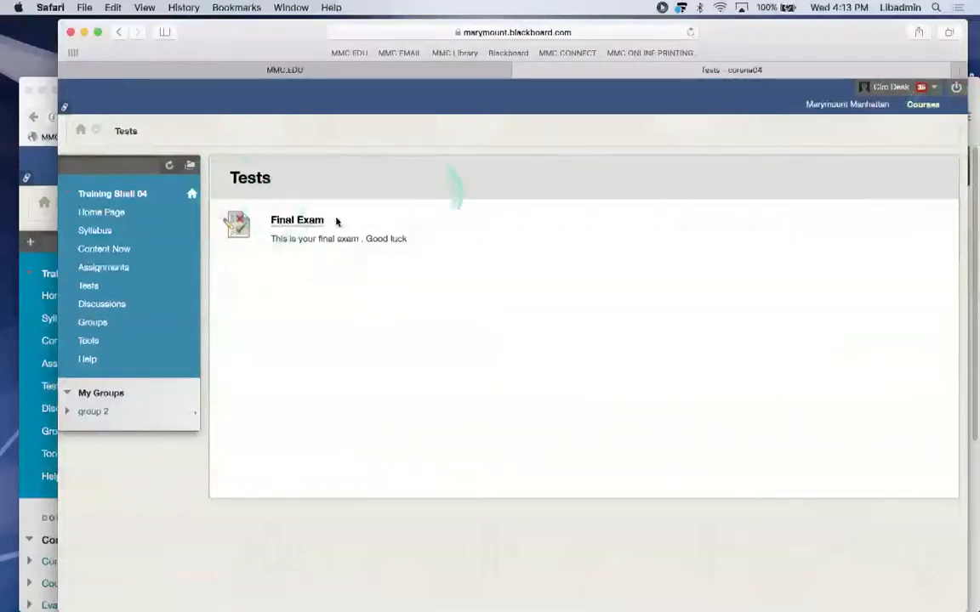
{"action": "left_click", "coordinate": [289, 221]}
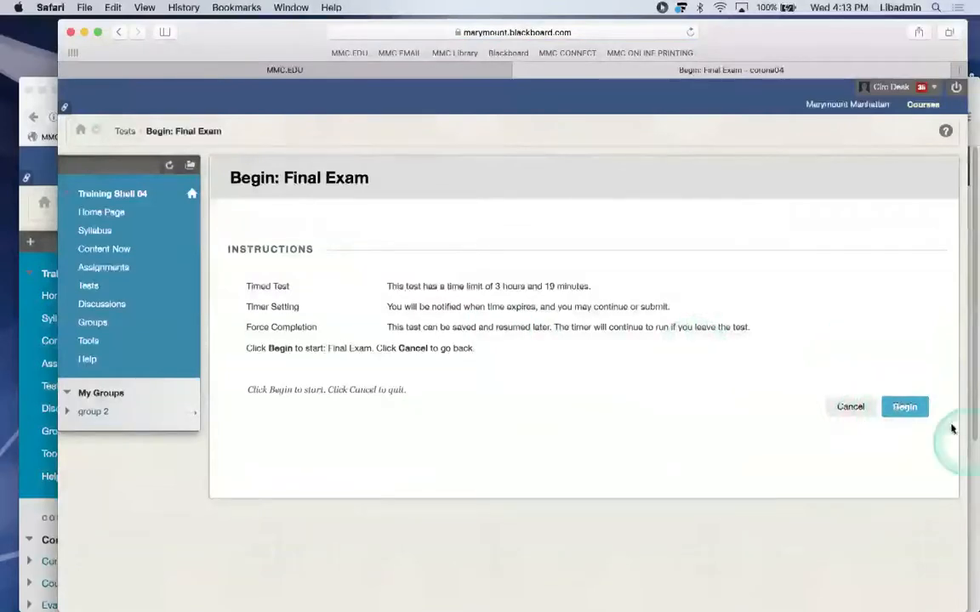
{"action": "left_click", "coordinate": [902, 407]}
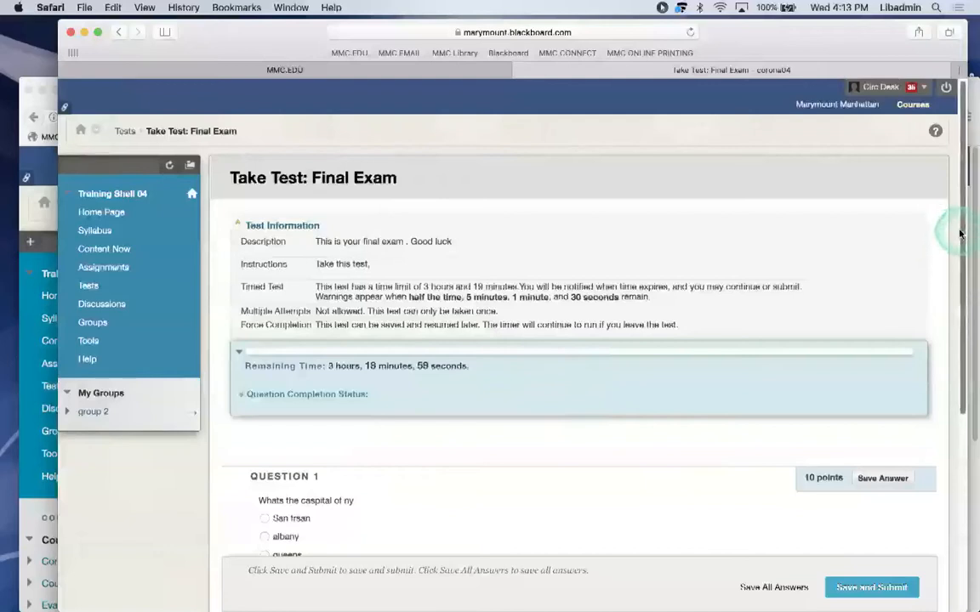
Answer mars for Q1, trenton for Q2 and True for Q3, then submit and confirm.
{"action": "scroll", "coordinate": [953, 251], "scroll_direction": "down", "scroll_amount": 2}
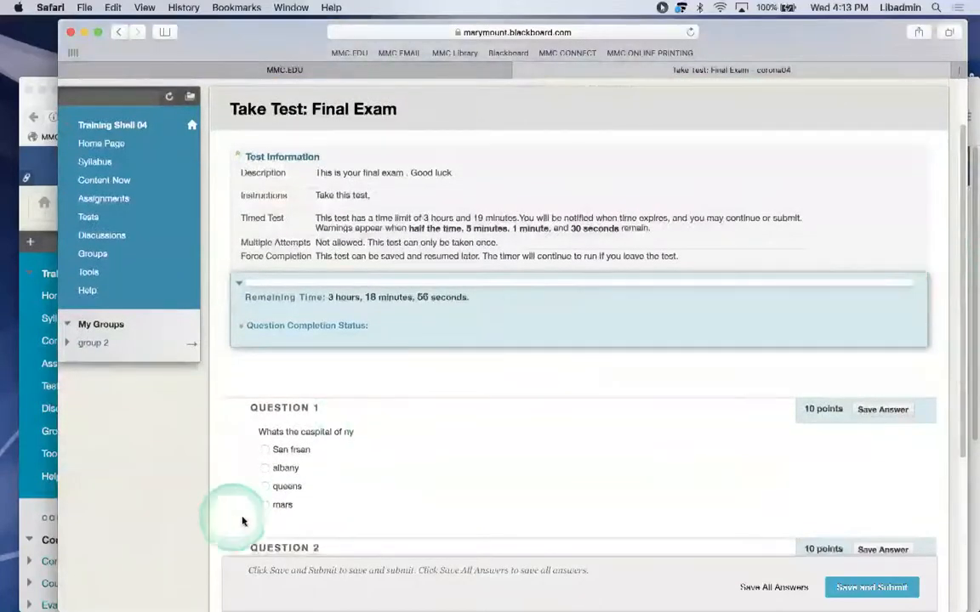
{"action": "left_click", "coordinate": [264, 505]}
{"action": "left_click", "coordinate": [967, 336]}
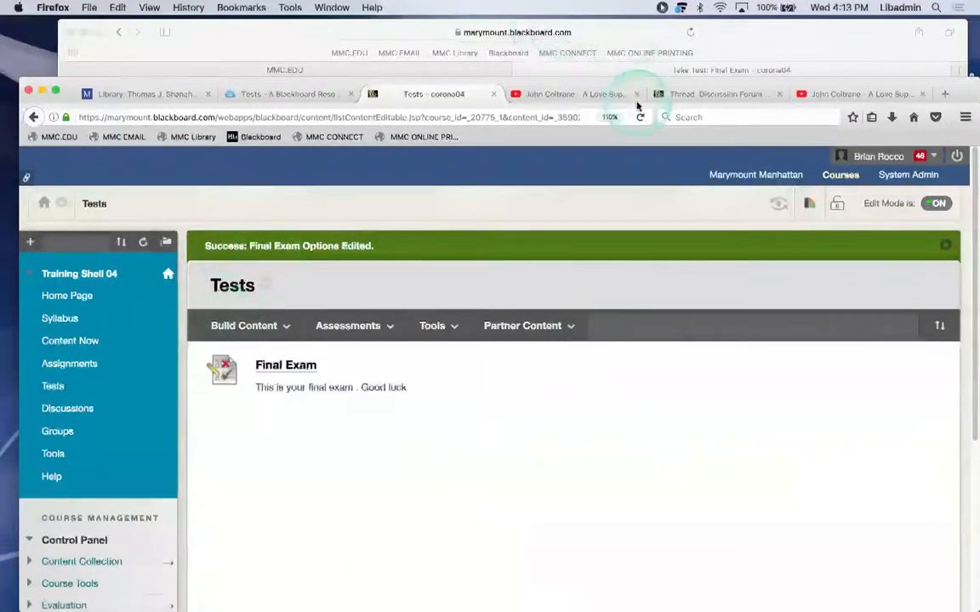
{"action": "left_click", "coordinate": [788, 44]}
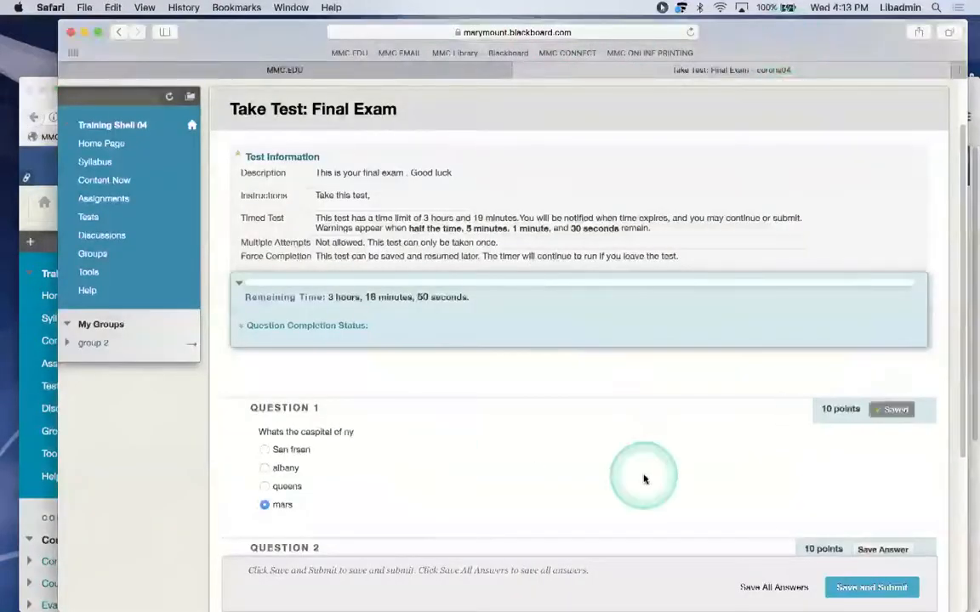
{"action": "scroll", "coordinate": [644, 479], "scroll_direction": "down", "scroll_amount": 2}
{"action": "scroll", "coordinate": [578, 340], "scroll_direction": "down", "scroll_amount": 2}
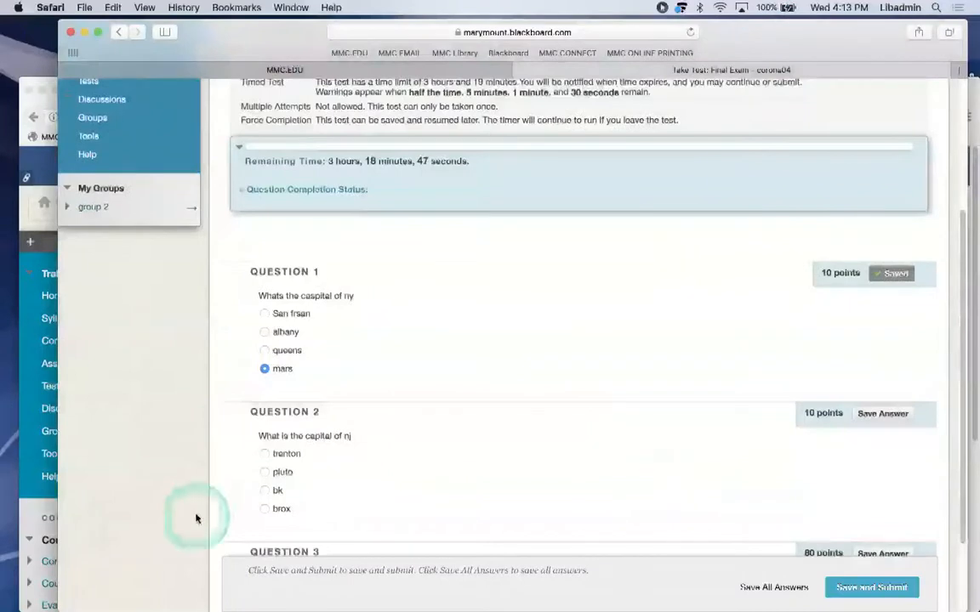
{"action": "left_click", "coordinate": [266, 454]}
{"action": "scroll", "coordinate": [437, 464], "scroll_direction": "down", "scroll_amount": 3}
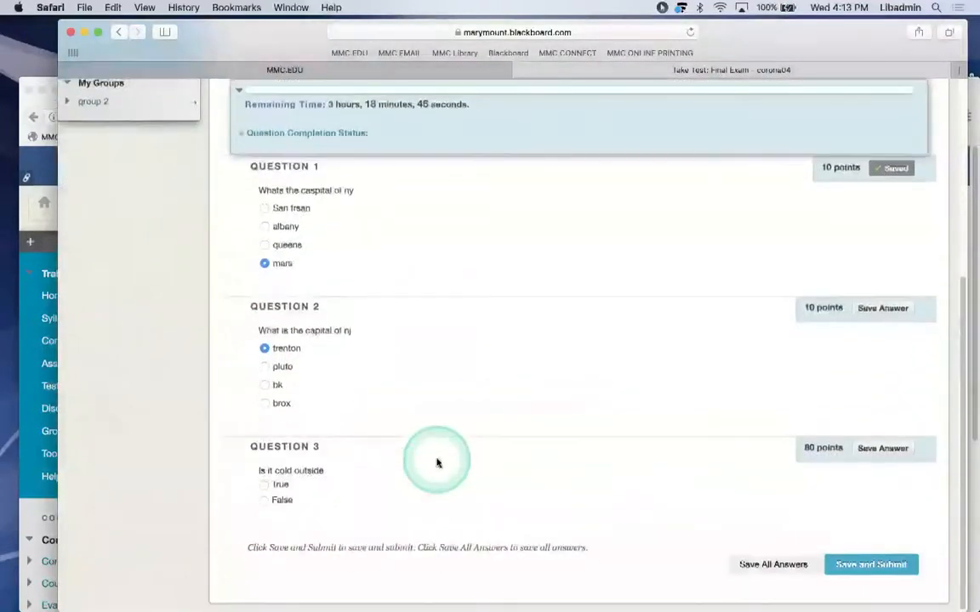
{"action": "left_click", "coordinate": [251, 484]}
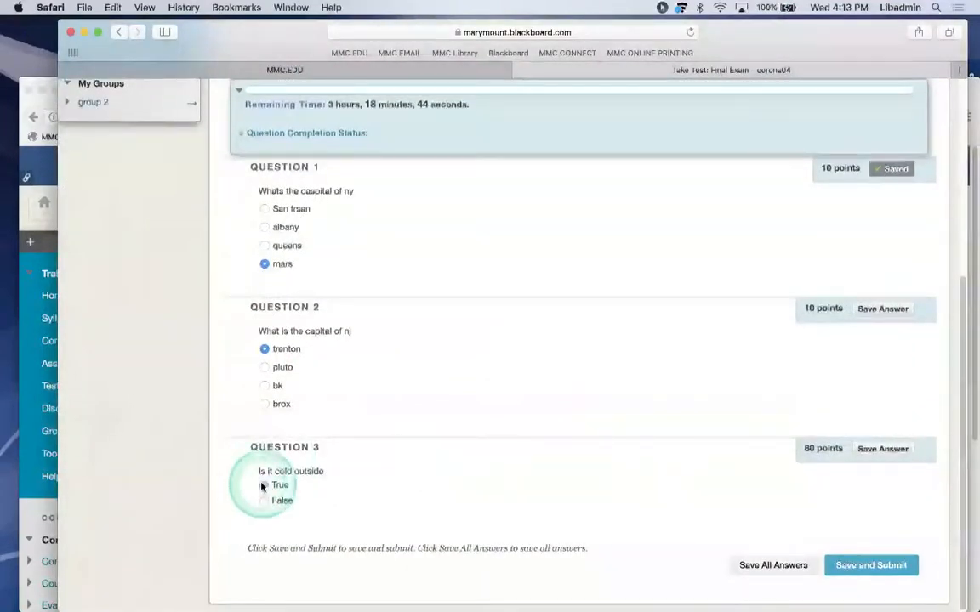
{"action": "left_click", "coordinate": [849, 567]}
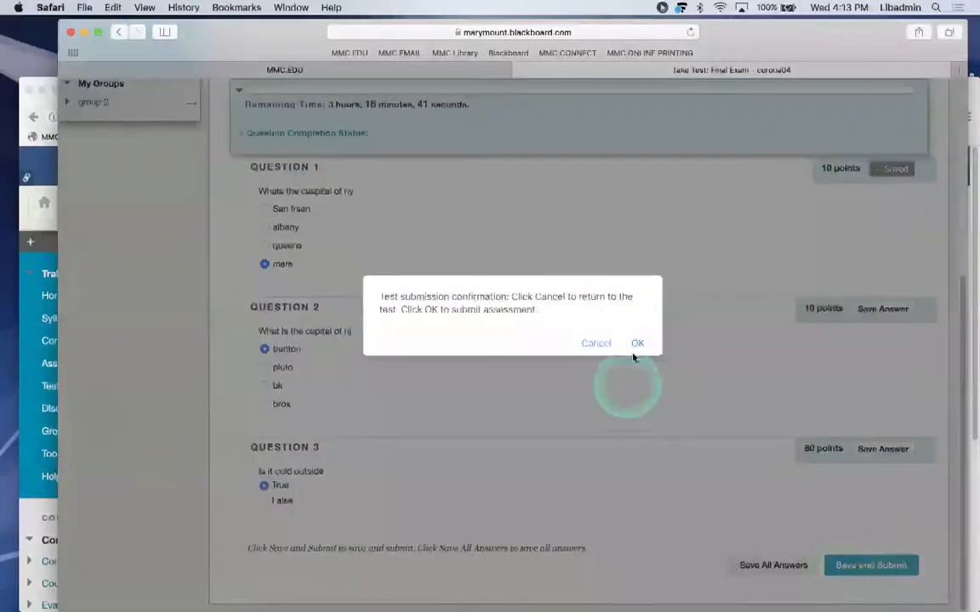
{"action": "left_click", "coordinate": [638, 339]}
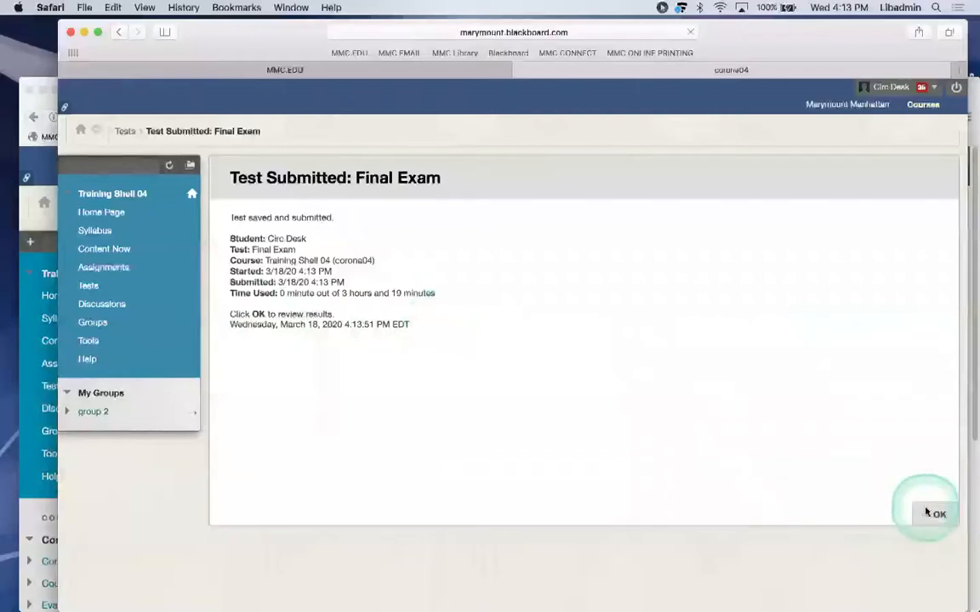
Review the submitted exam's 90 out of 100 result and return to the Tests list.
{"action": "left_click", "coordinate": [932, 514]}
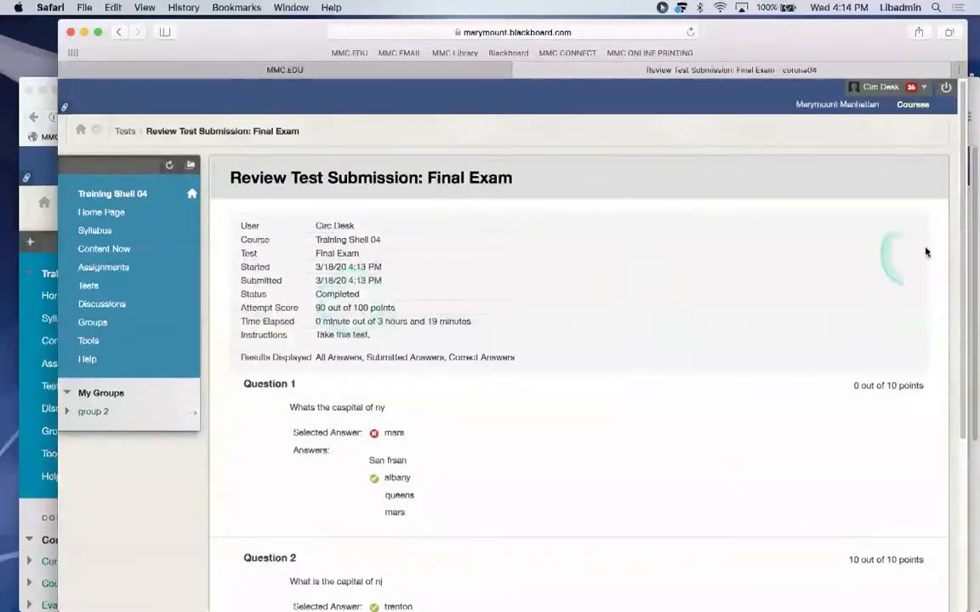
{"action": "scroll", "coordinate": [956, 225], "scroll_direction": "down", "scroll_amount": 3}
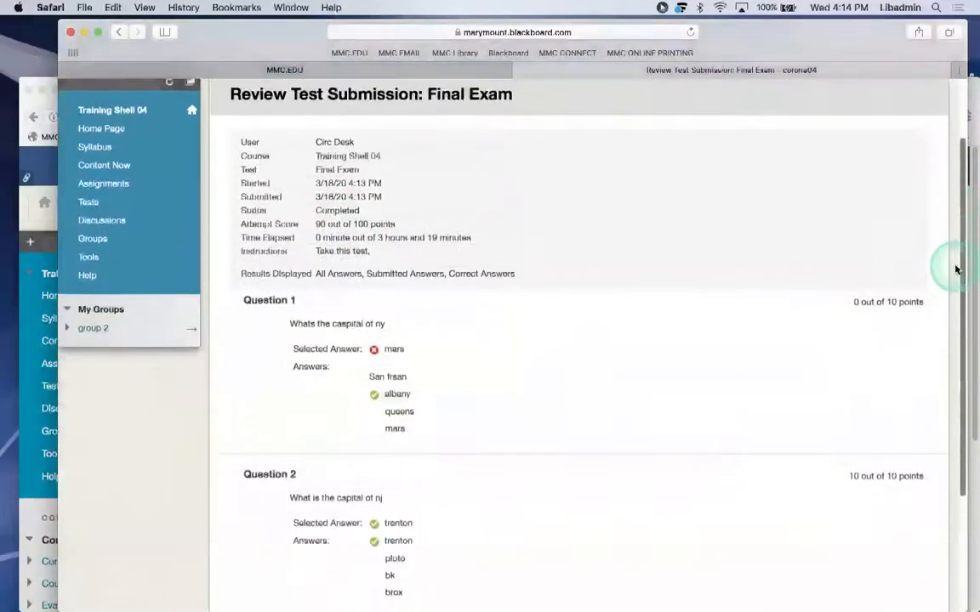
{"action": "scroll", "coordinate": [956, 269], "scroll_direction": "down", "scroll_amount": 6}
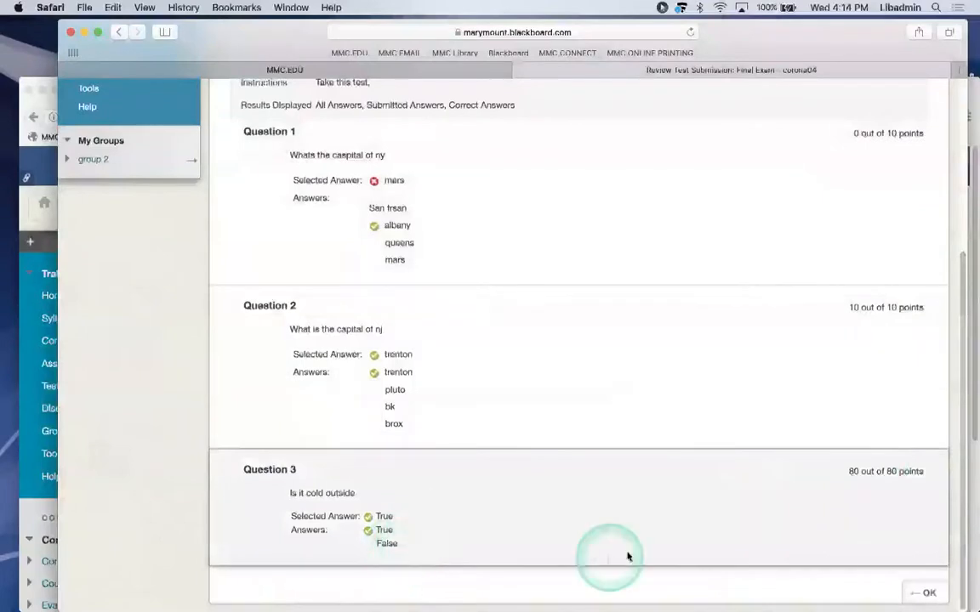
{"action": "left_click", "coordinate": [927, 591]}
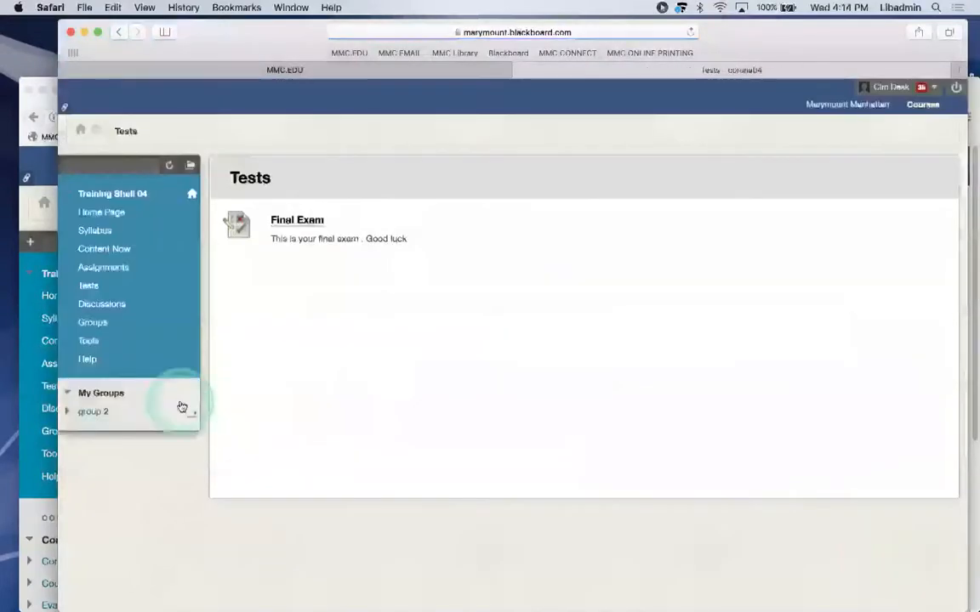
Check the student's 90.00 Final Exam score in the instructor's Full Grade Center.
{"action": "left_click", "coordinate": [34, 88]}
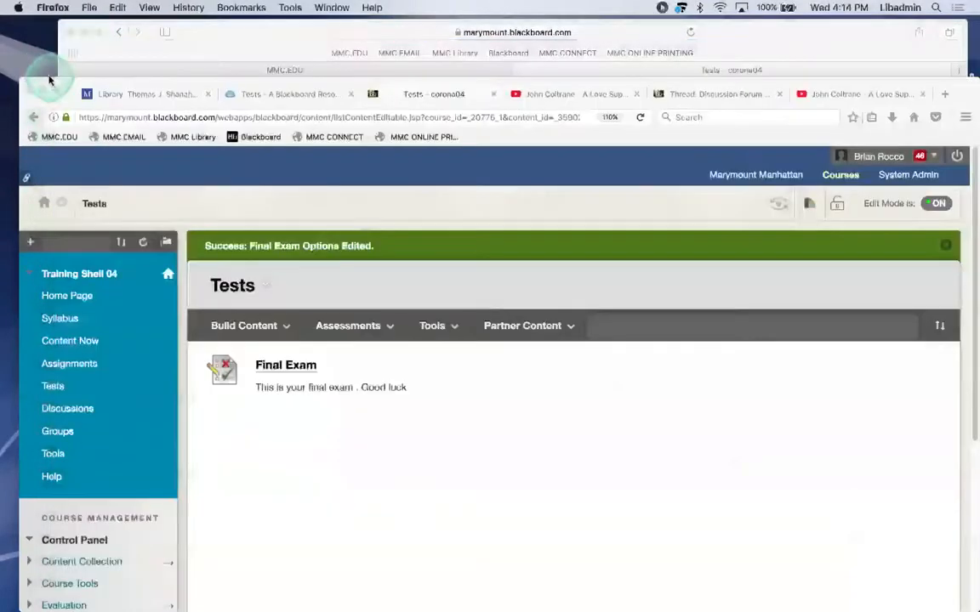
{"action": "scroll", "coordinate": [76, 493], "scroll_direction": "down", "scroll_amount": 5}
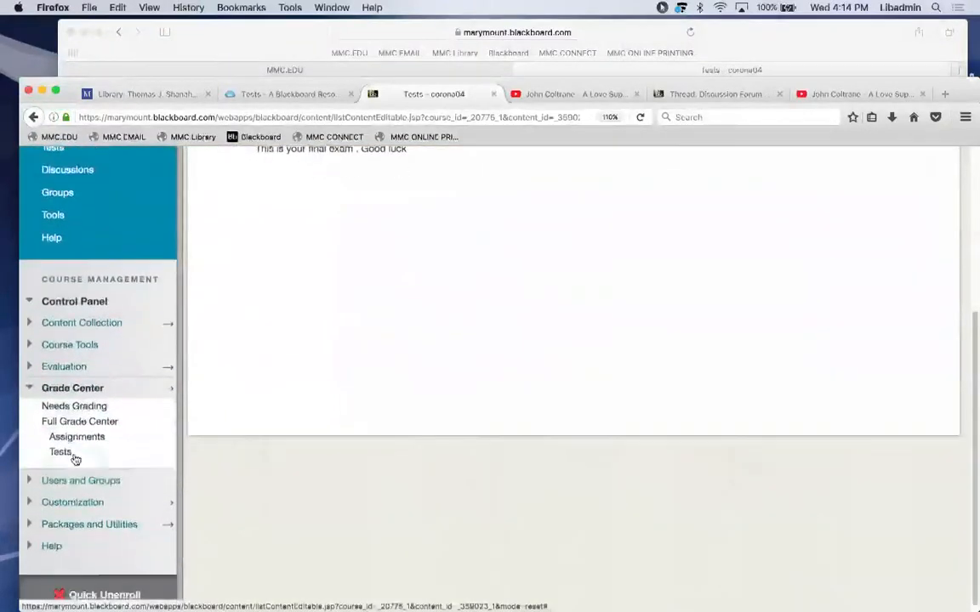
{"action": "left_click", "coordinate": [78, 422]}
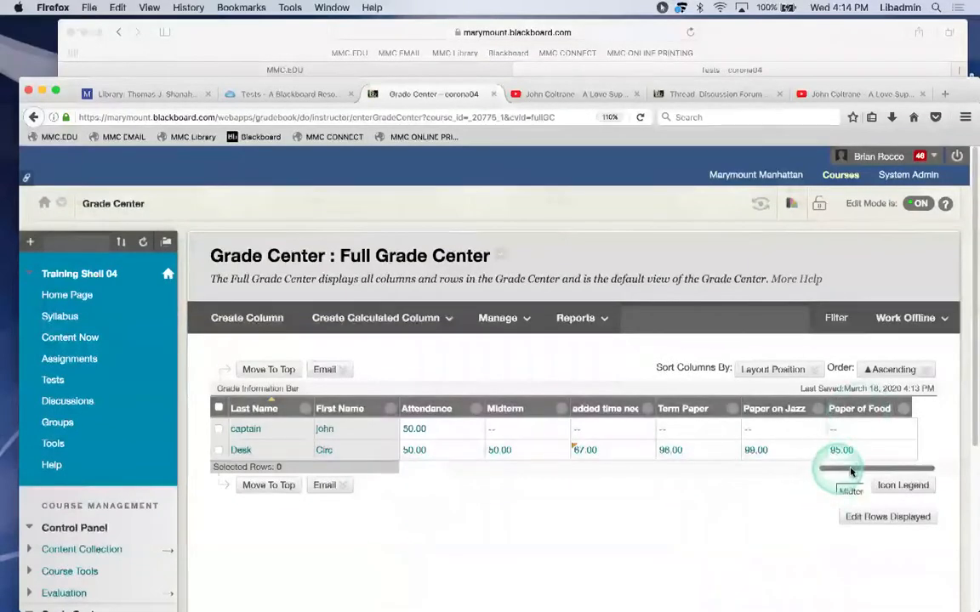
{"action": "scroll", "coordinate": [875, 461], "scroll_direction": "right", "scroll_amount": 3}
{"action": "left_click", "coordinate": [791, 369]}
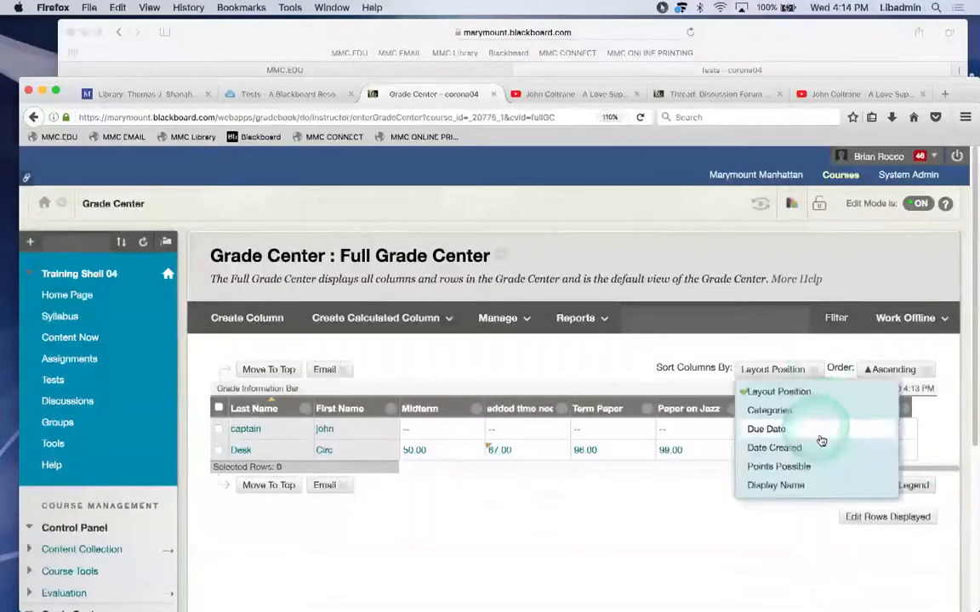
{"action": "left_click", "coordinate": [264, 32]}
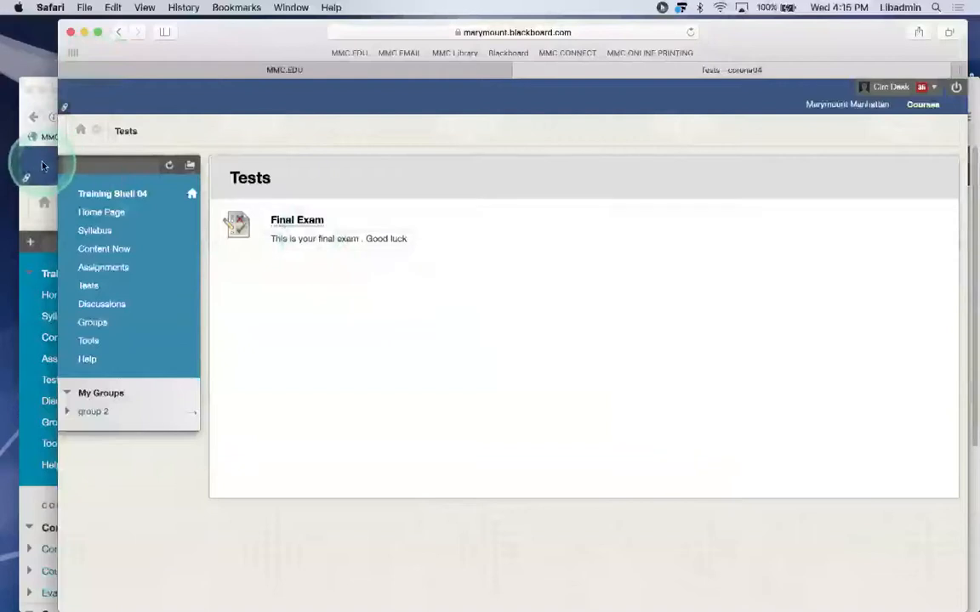
In the instructor's Tests list, open the Final Exam's questions for editing.
{"action": "left_click", "coordinate": [42, 165]}
{"action": "left_click", "coordinate": [49, 382]}
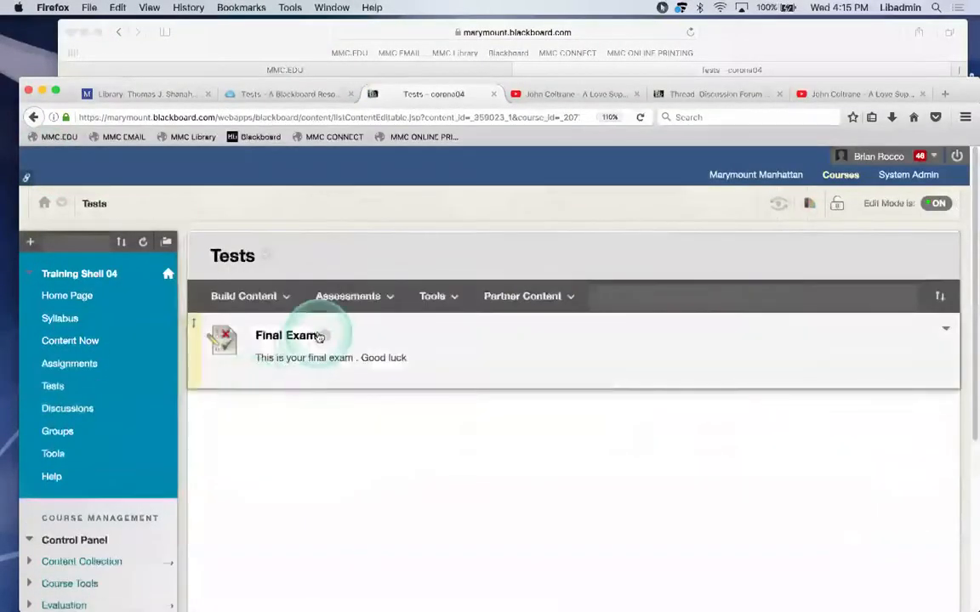
{"action": "left_click", "coordinate": [321, 335]}
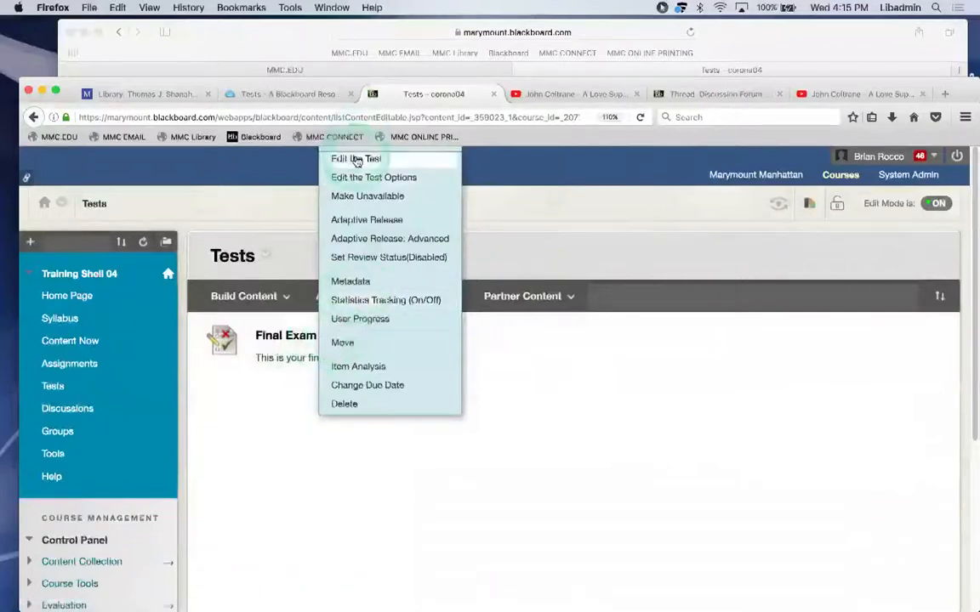
{"action": "left_click", "coordinate": [356, 159]}
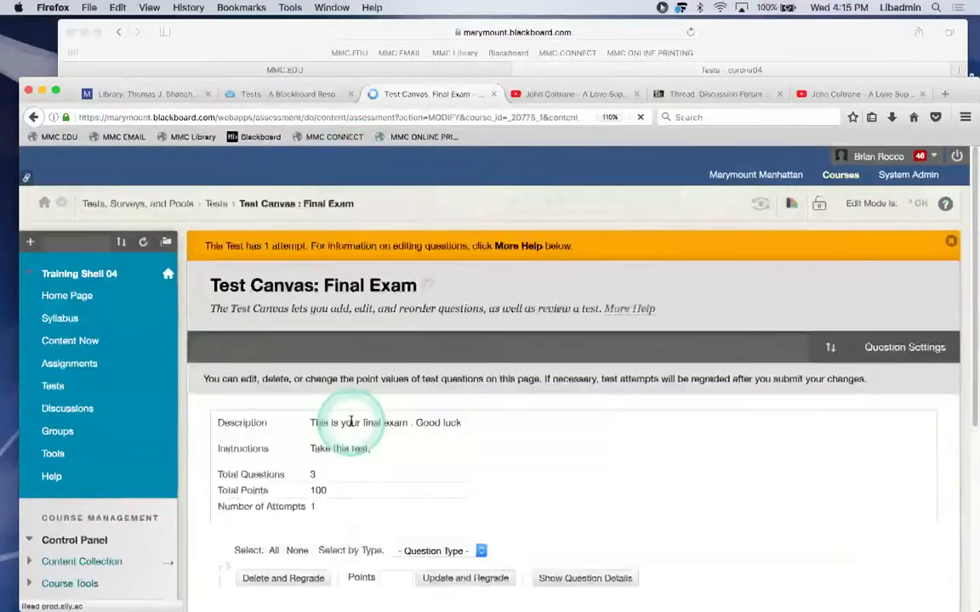
{"action": "scroll", "coordinate": [350, 422], "scroll_direction": "down", "scroll_amount": 5}
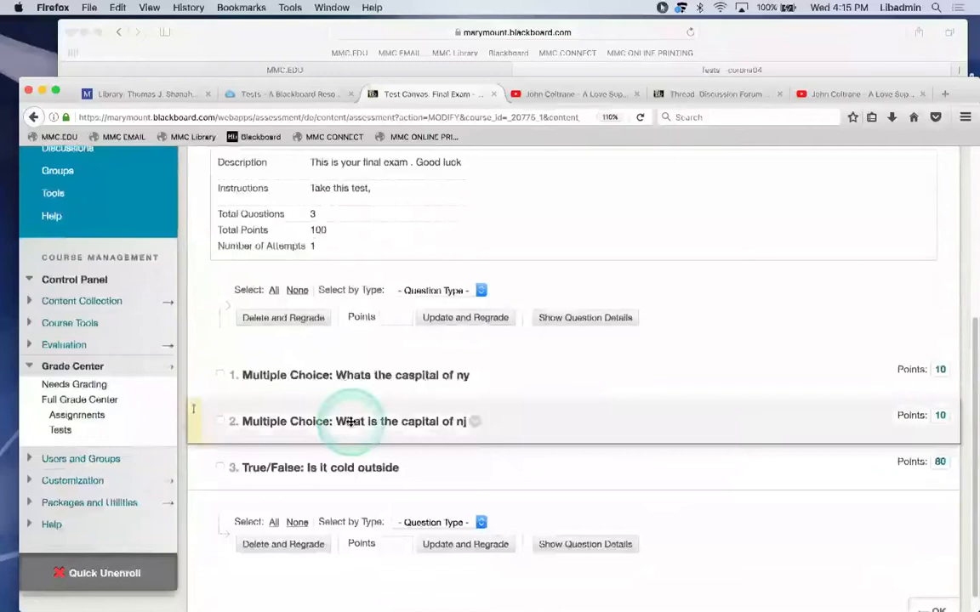
{"action": "scroll", "coordinate": [350, 422], "scroll_direction": "down", "scroll_amount": 1}
Change question 3 from 80 to 70 points, then submit and regrade existing attempts.
{"action": "left_click", "coordinate": [937, 442]}
{"action": "key", "text": "BackSpace"}
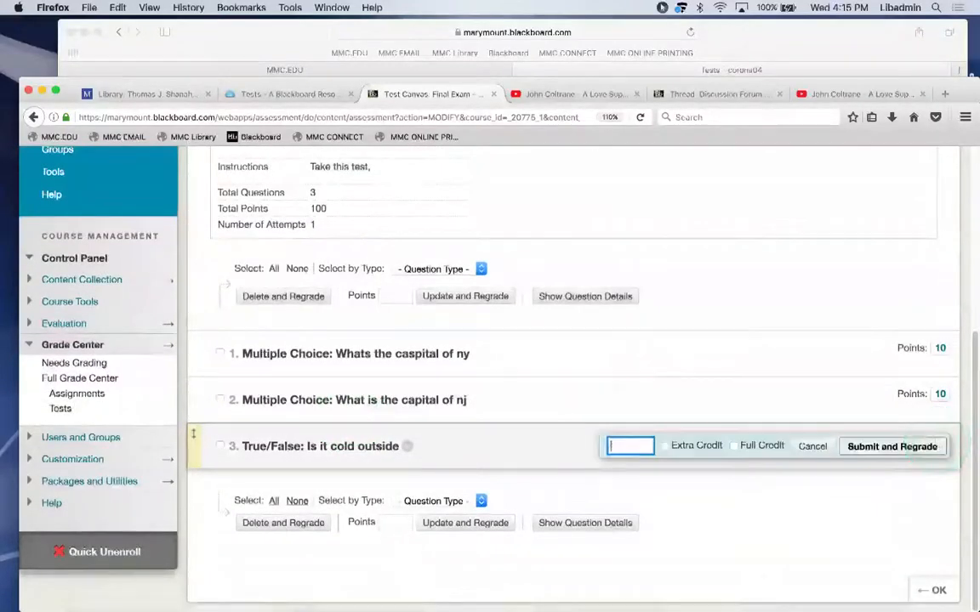
{"action": "type", "text": "70"}
{"action": "left_click", "coordinate": [894, 447]}
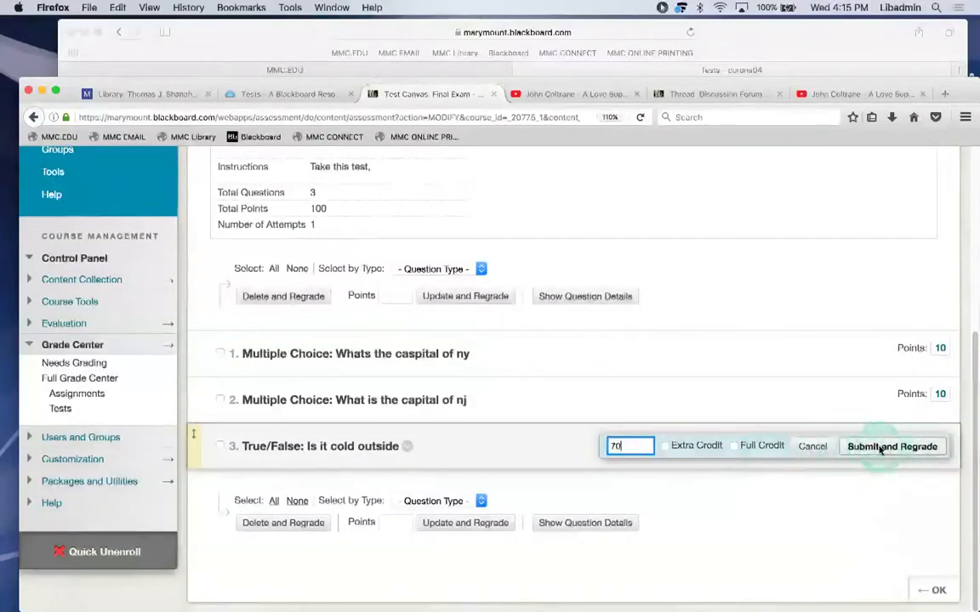
{"action": "left_click", "coordinate": [881, 448]}
{"action": "left_click", "coordinate": [692, 346]}
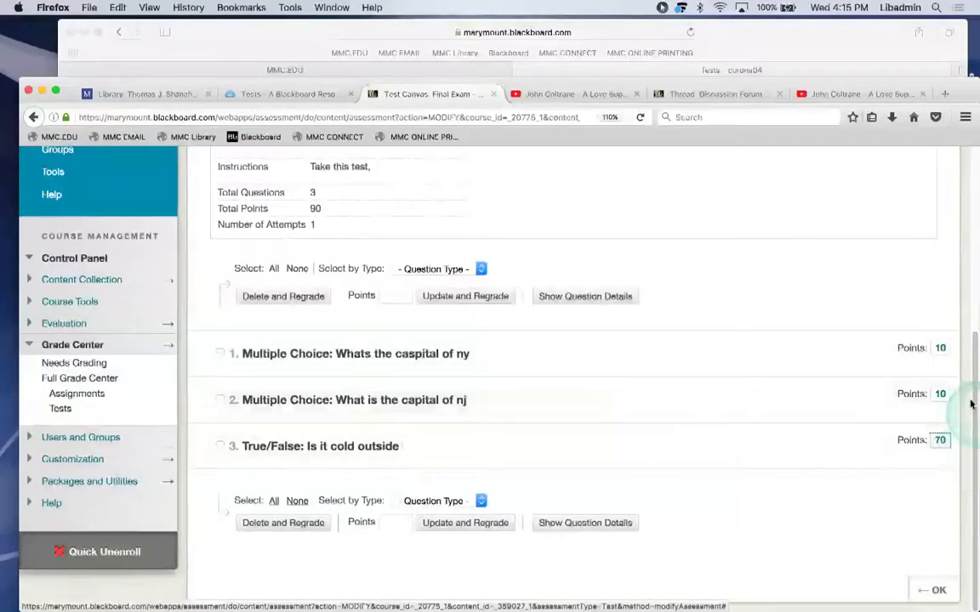
{"action": "left_click_drag", "start_coordinate": [971, 401], "coordinate": [969, 308]}
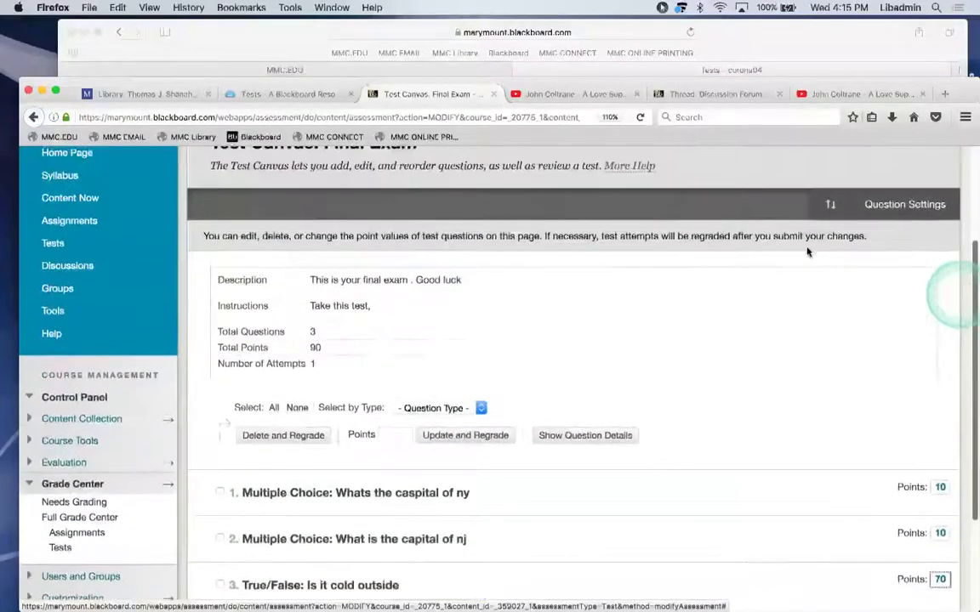
{"action": "left_click", "coordinate": [969, 275]}
{"action": "left_click_drag", "start_coordinate": [971, 274], "coordinate": [971, 457]}
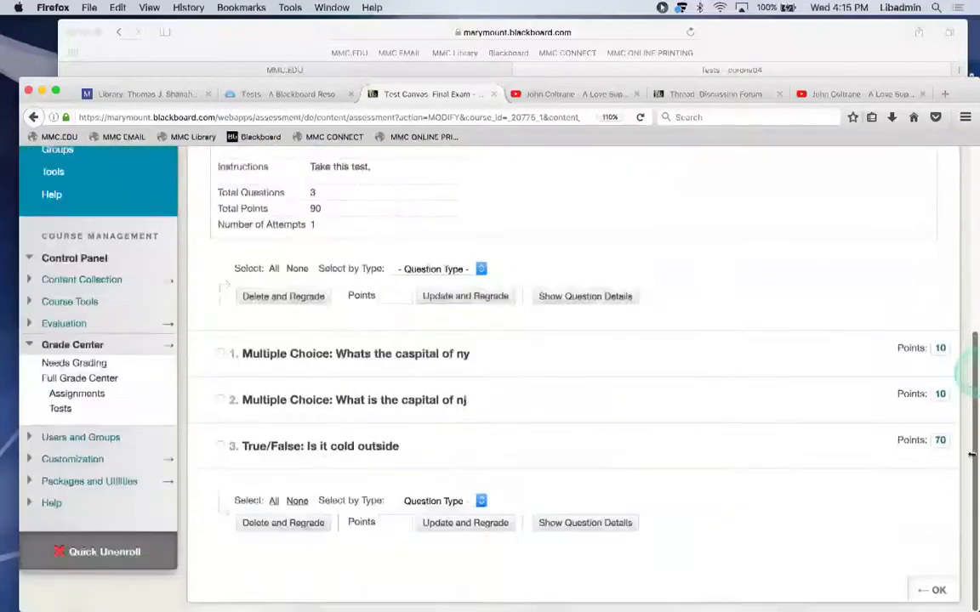
{"action": "left_click", "coordinate": [938, 589]}
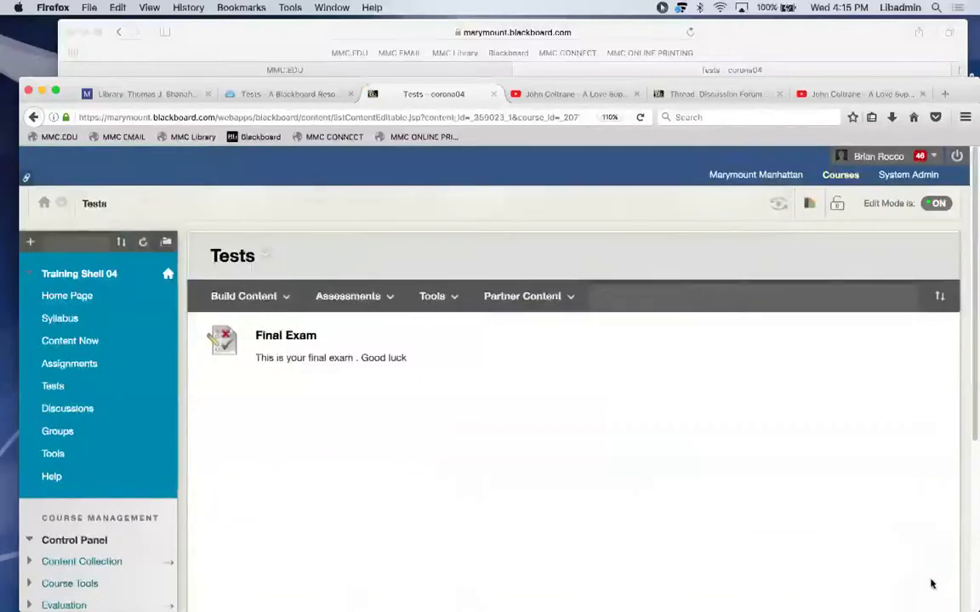
Go back to the Tests page listing Final Exam with 'This is your final exam . Good luck'.
{"action": "left_click", "coordinate": [398, 372]}
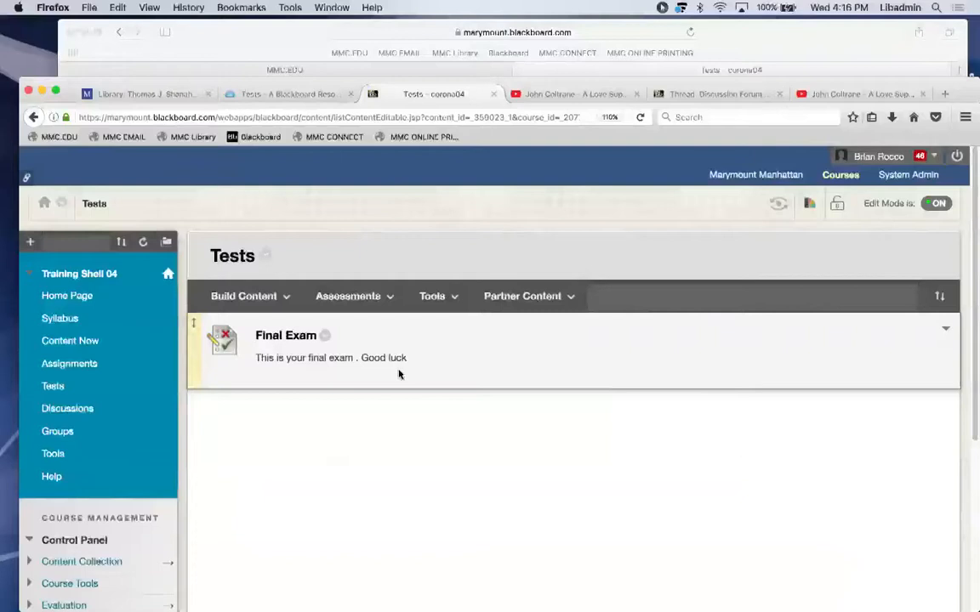
{"action": "mouse_move", "coordinate": [361, 600]}
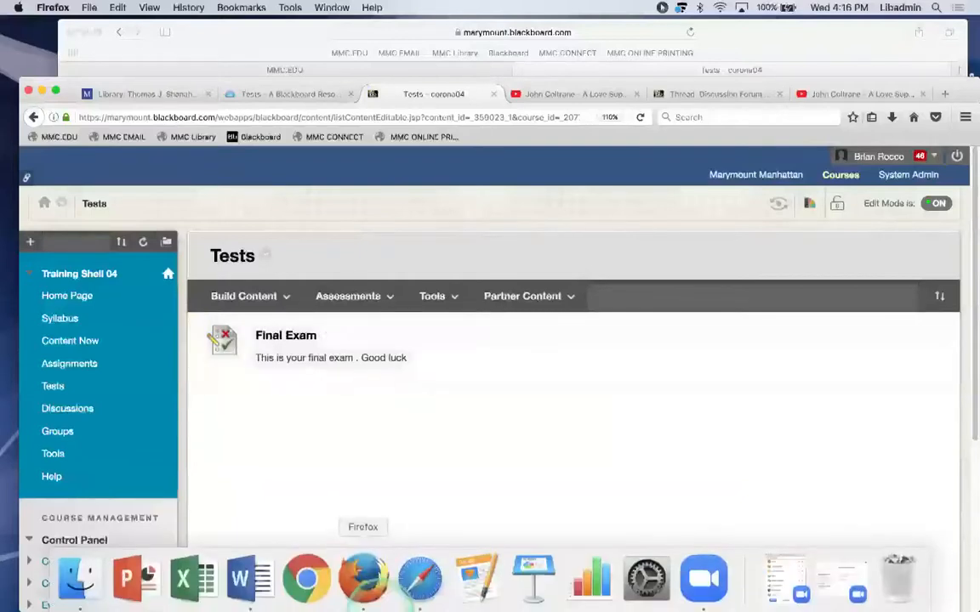
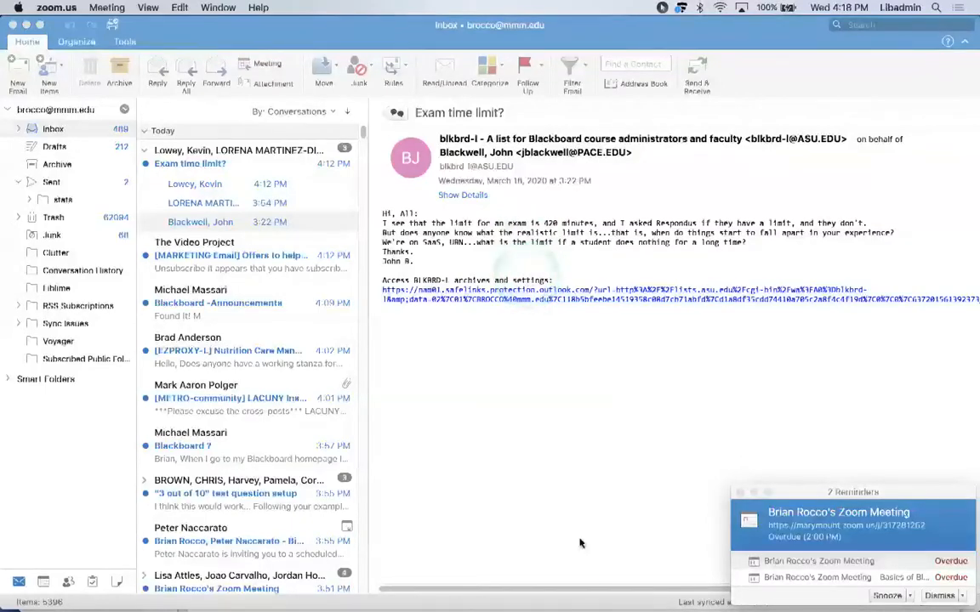
From the Tests page in the browser, choose Web Link under Build Content.
{"action": "mouse_move", "coordinate": [646, 595]}
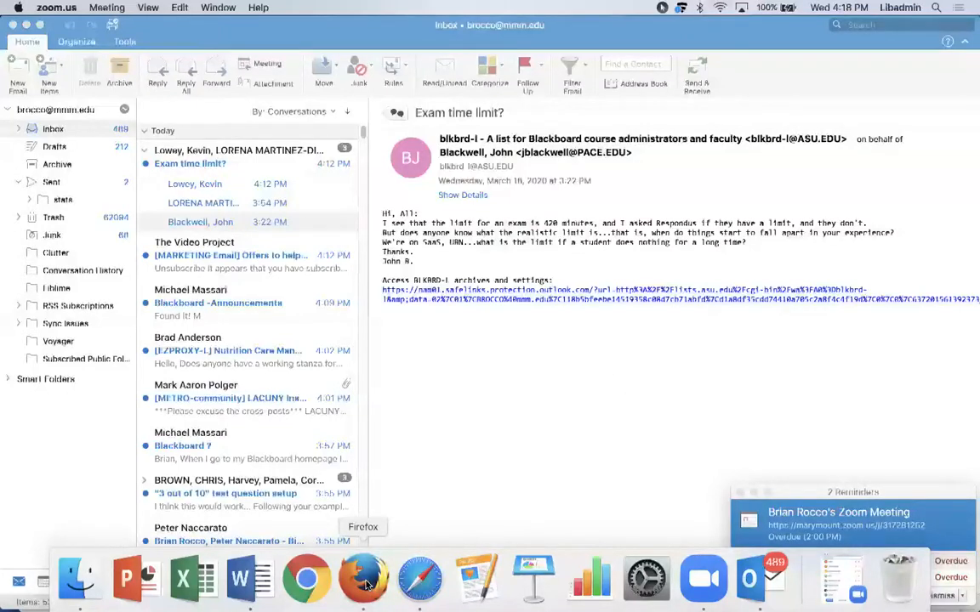
{"action": "left_click", "coordinate": [366, 581]}
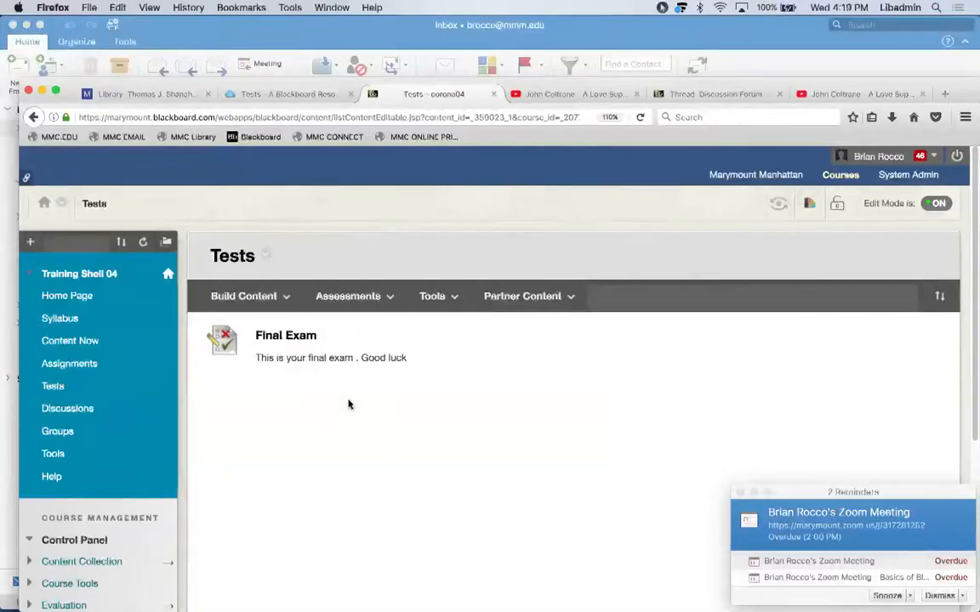
{"action": "left_click", "coordinate": [275, 304]}
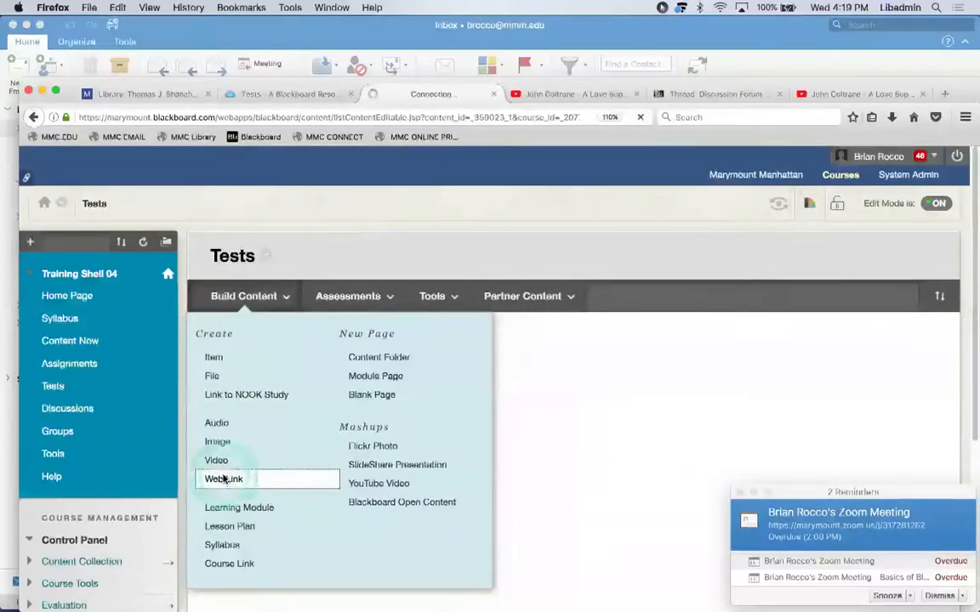
{"action": "left_click", "coordinate": [224, 479]}
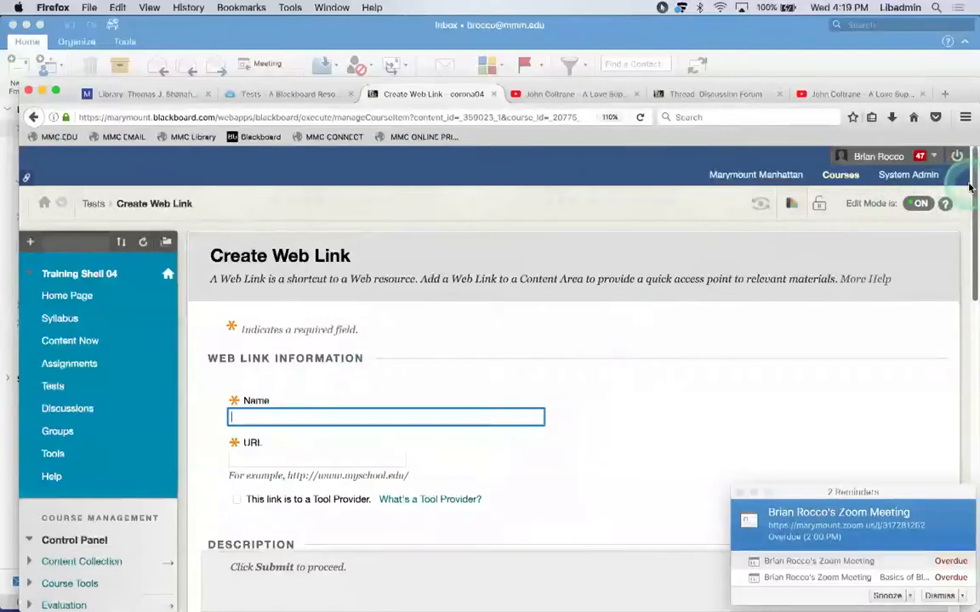
Correct the link name to 'Zoom Meeting Coming up'.
{"action": "left_click_drag", "start_coordinate": [969, 187], "coordinate": [967, 212]}
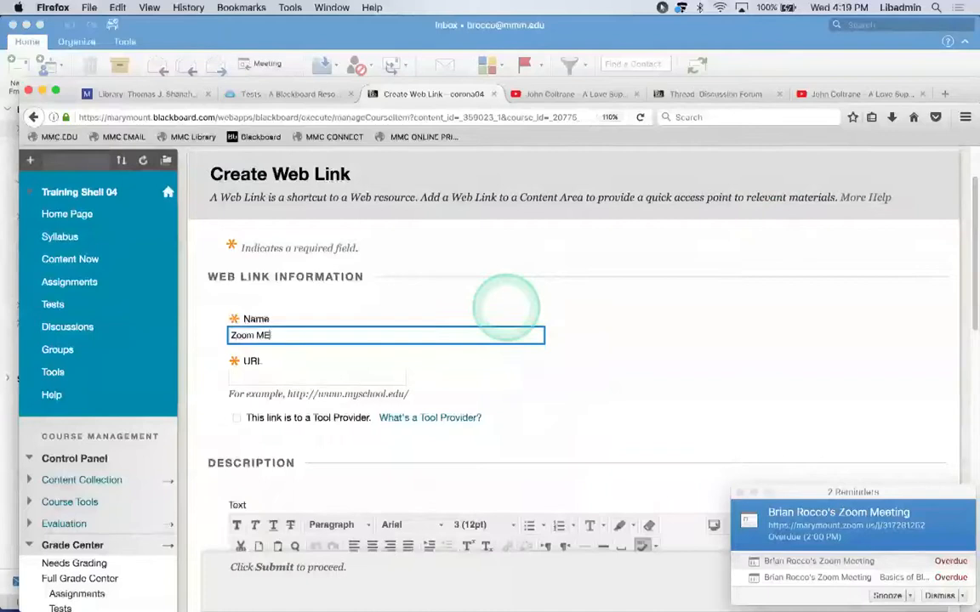
{"action": "left_click", "coordinate": [505, 306]}
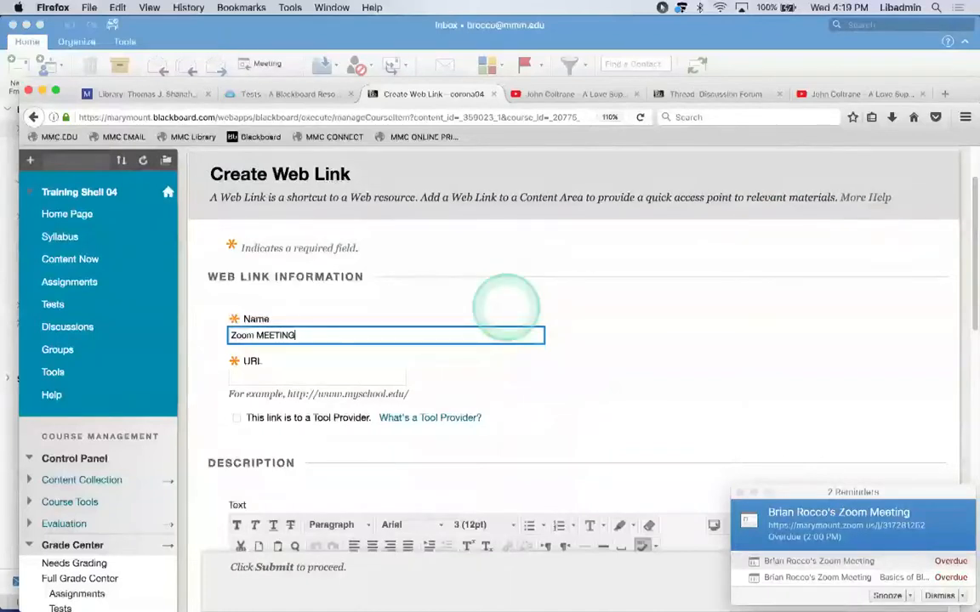
{"action": "key", "text": "BackSpace"}
{"action": "key", "text": "BackSpace"}
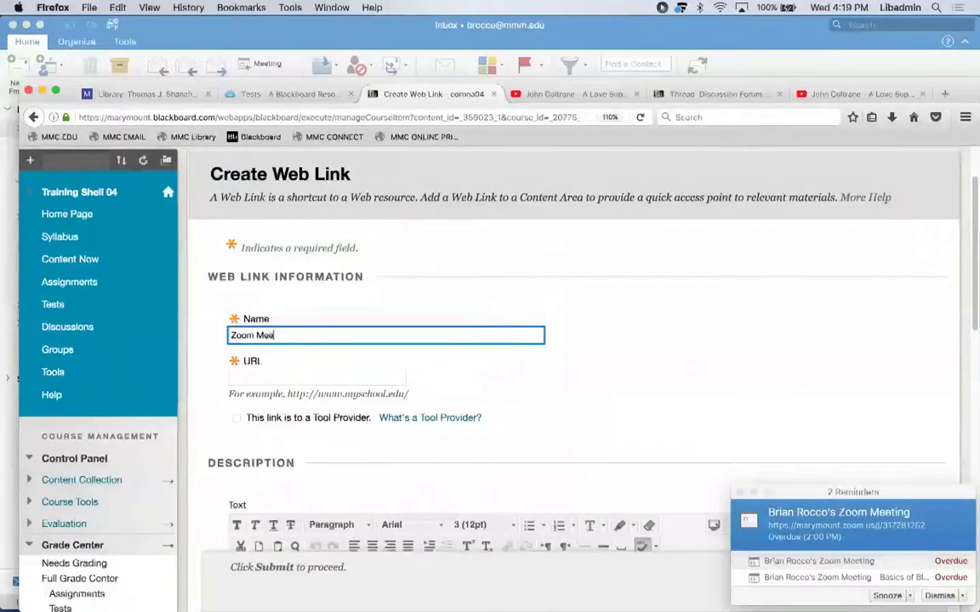
{"action": "left_click", "coordinate": [506, 306]}
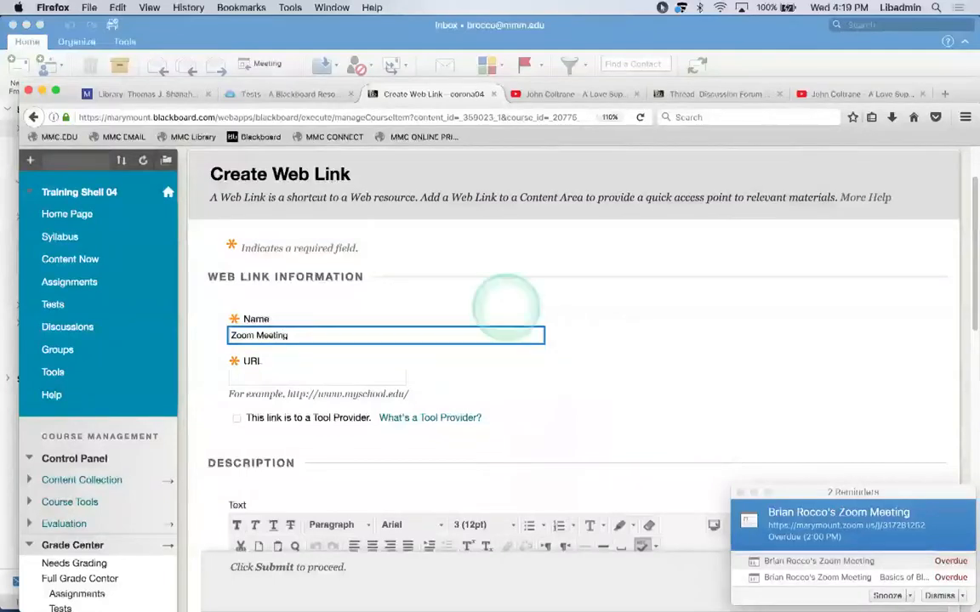
{"action": "type", "text": "Coming up"}
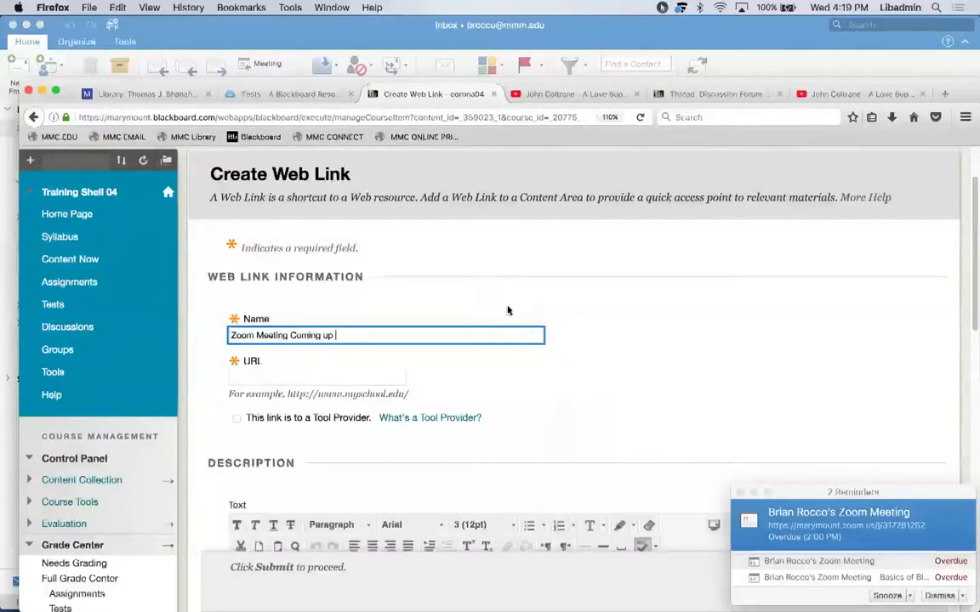
Paste the Zoom invitation into the Description and select its meeting link.
{"action": "left_click_drag", "start_coordinate": [971, 229], "coordinate": [971, 286]}
{"action": "left_click", "coordinate": [368, 400]}
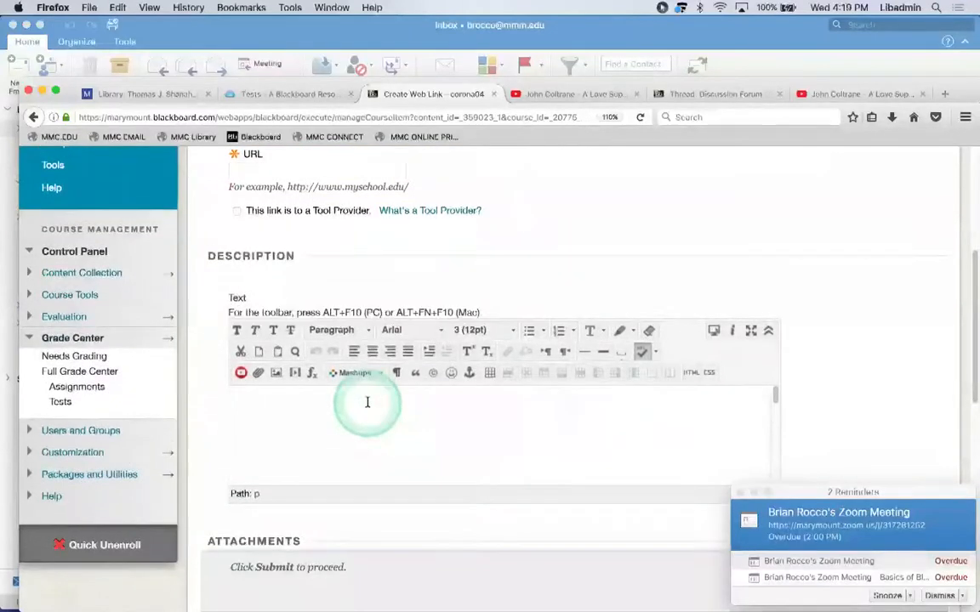
{"action": "key", "text": "super+v"}
{"action": "left_click", "coordinate": [775, 440]}
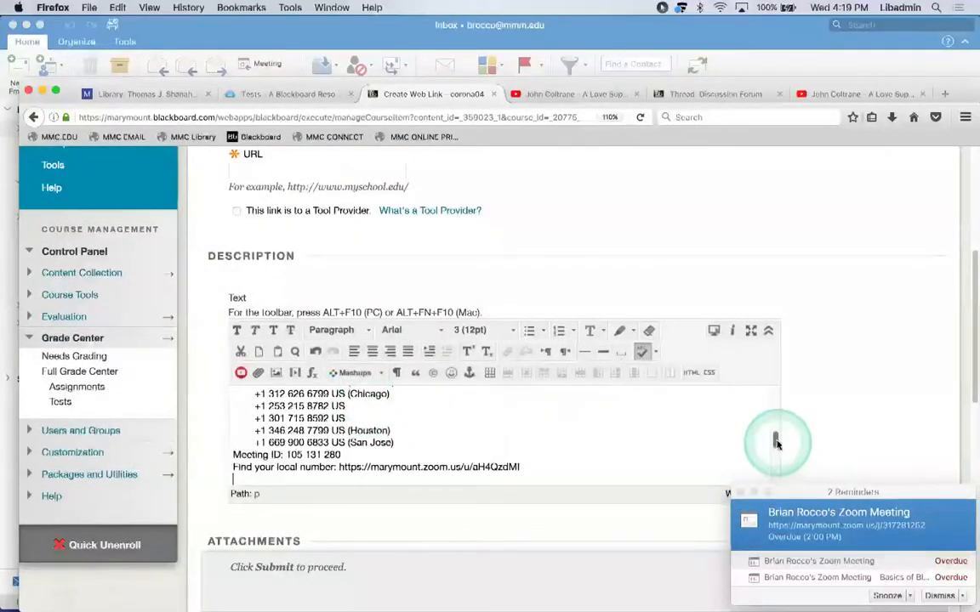
{"action": "left_click_drag", "start_coordinate": [774, 440], "coordinate": [770, 400]}
{"action": "left_click", "coordinate": [321, 455]}
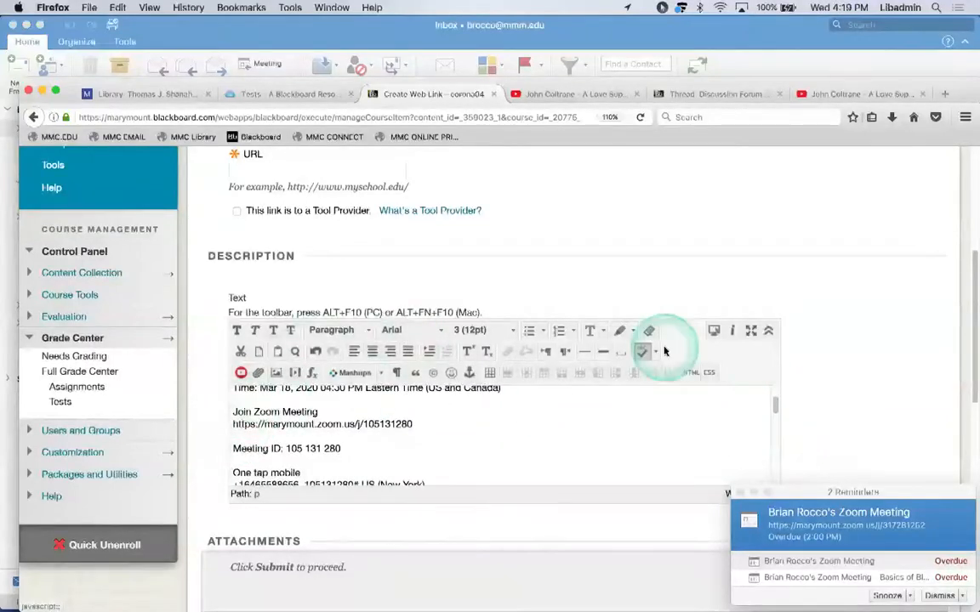
{"action": "scroll", "coordinate": [665, 351], "scroll_direction": "down", "scroll_amount": 1}
{"action": "scroll", "coordinate": [665, 350], "scroll_direction": "up", "scroll_amount": 5}
{"action": "scroll", "coordinate": [665, 351], "scroll_direction": "down", "scroll_amount": 4}
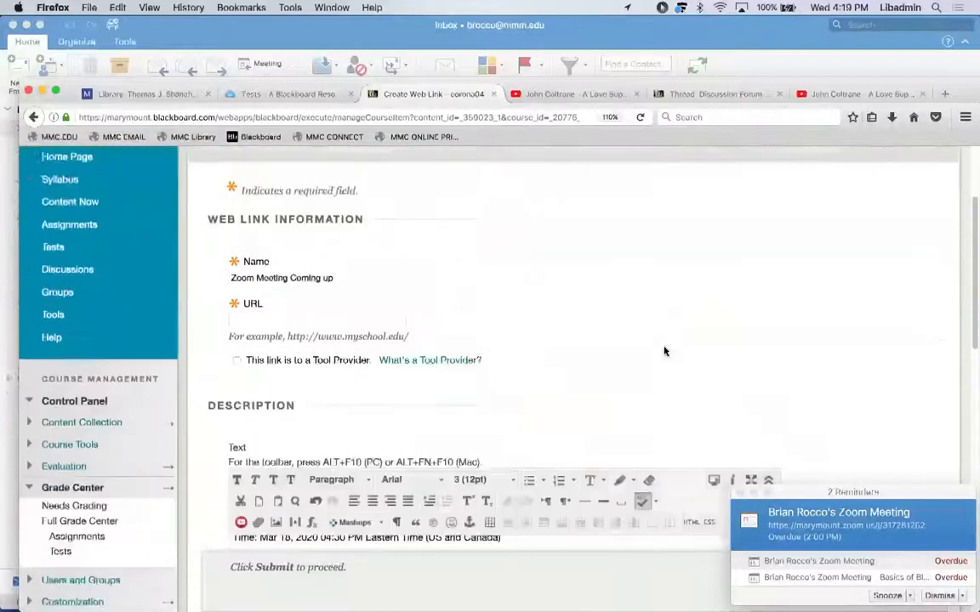
{"action": "scroll", "coordinate": [665, 350], "scroll_direction": "down", "scroll_amount": 1}
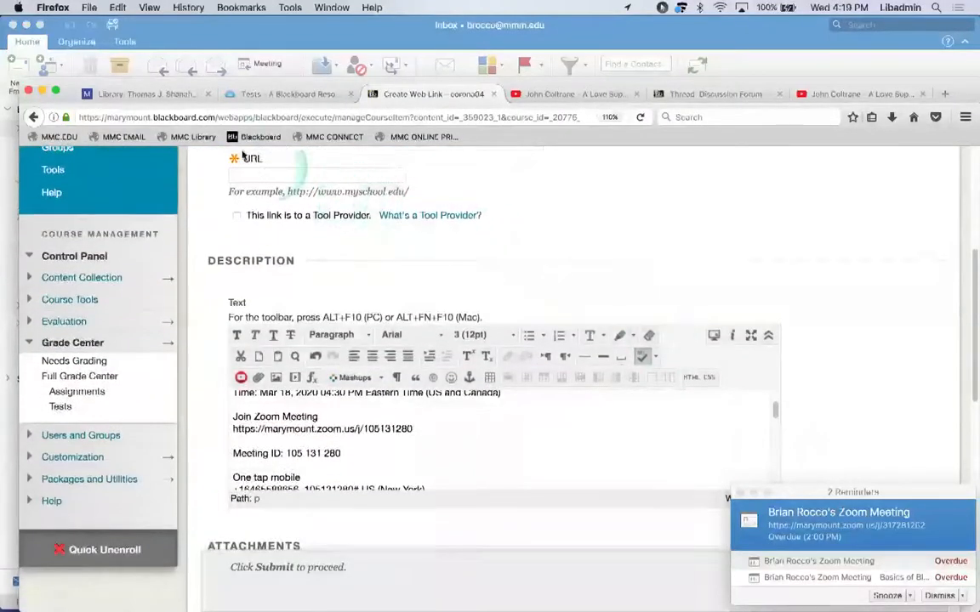
{"action": "mouse_move", "coordinate": [412, 428]}
{"action": "left_mouse_down"}
{"action": "mouse_move", "coordinate": [229, 437]}
{"action": "mouse_move", "coordinate": [234, 424]}
{"action": "mouse_move", "coordinate": [382, 413]}
{"action": "mouse_move", "coordinate": [407, 426]}
{"action": "left_mouse_up"}
{"action": "key", "text": "super+c"}
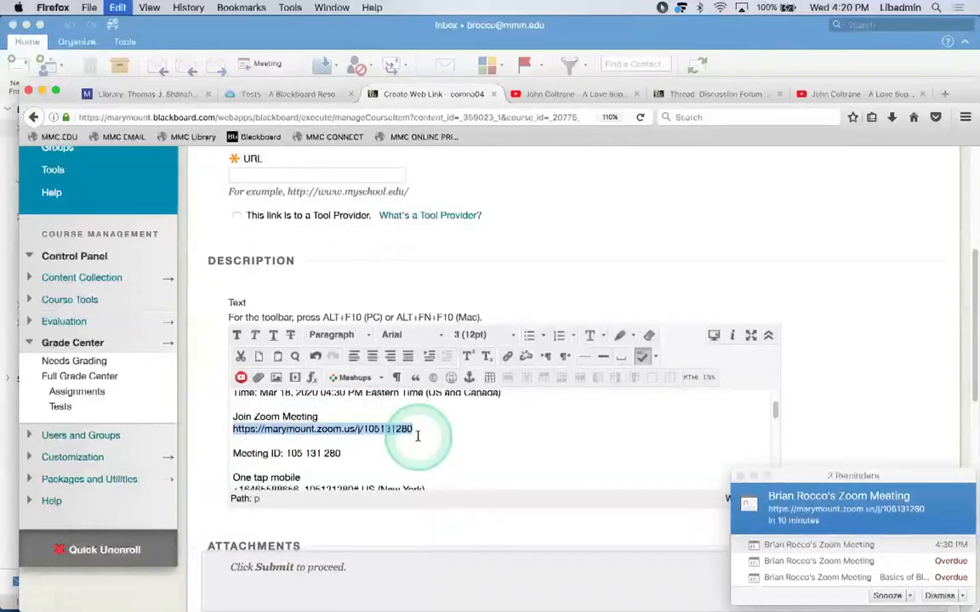
Paste the meeting link into the URL field and dismiss all Outlook reminders.
{"action": "left_click", "coordinate": [341, 171]}
{"action": "key", "text": "super+v"}
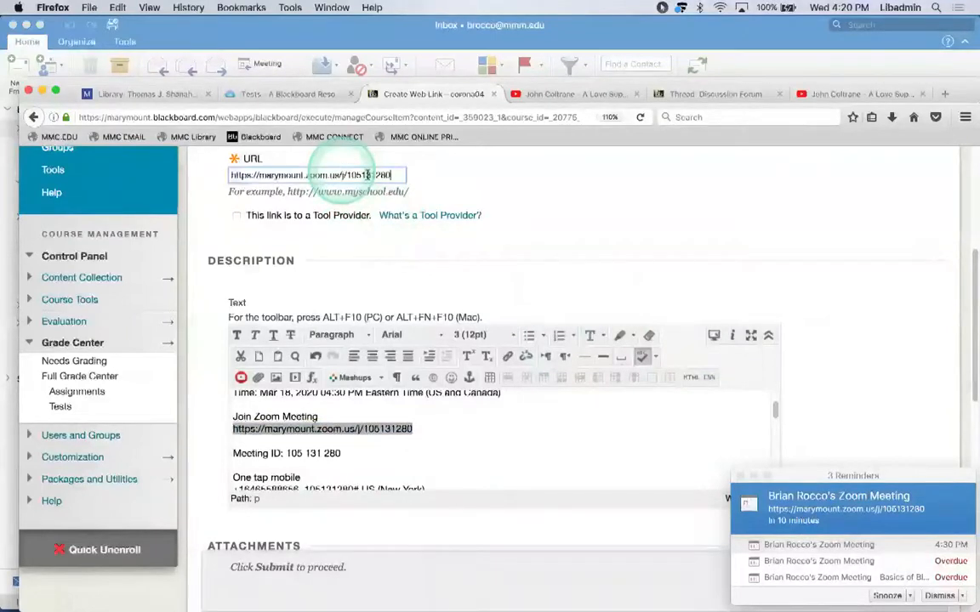
{"action": "left_click", "coordinate": [741, 478]}
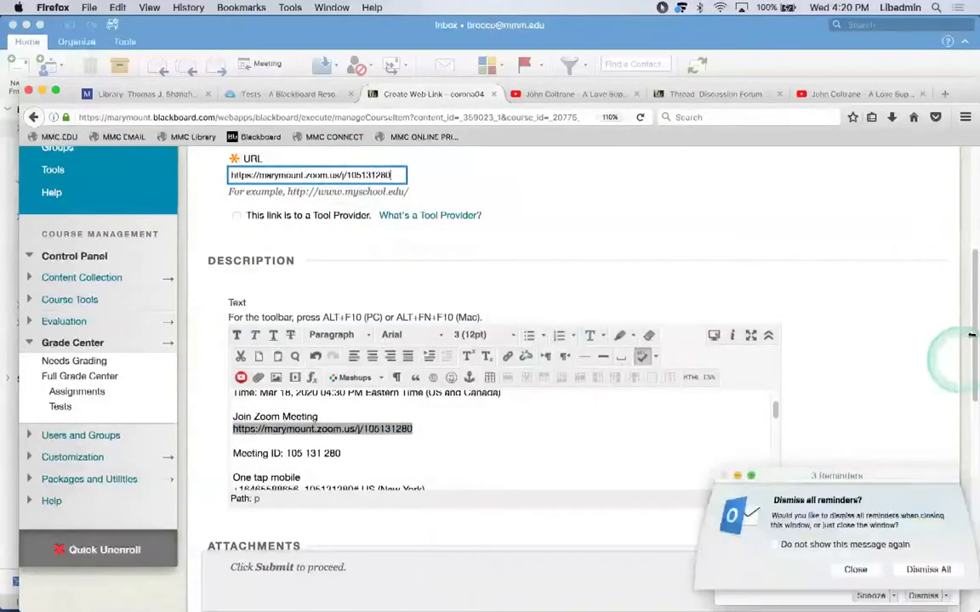
{"action": "scroll", "coordinate": [971, 347], "scroll_direction": "down", "scroll_amount": 2}
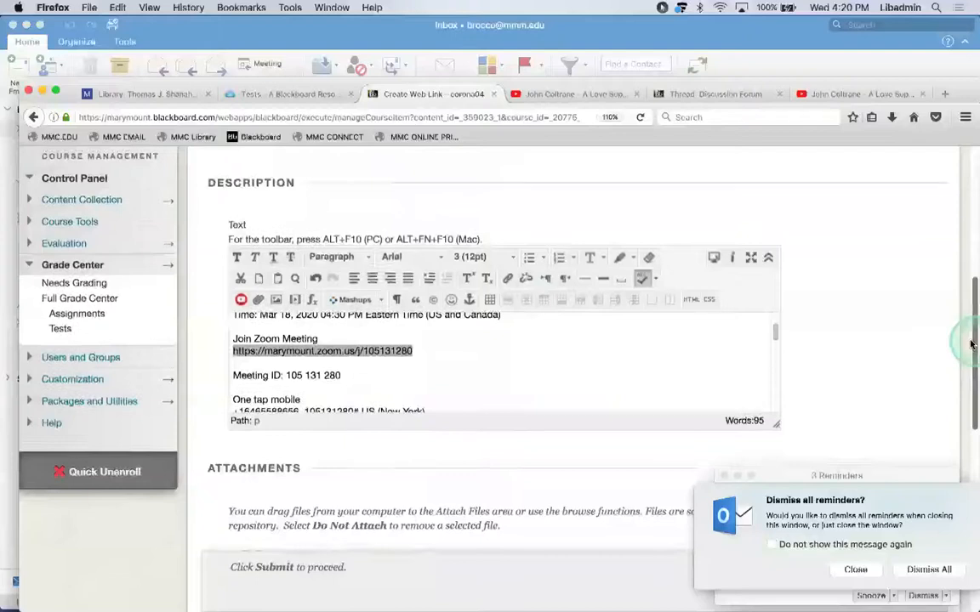
{"action": "left_click", "coordinate": [917, 567]}
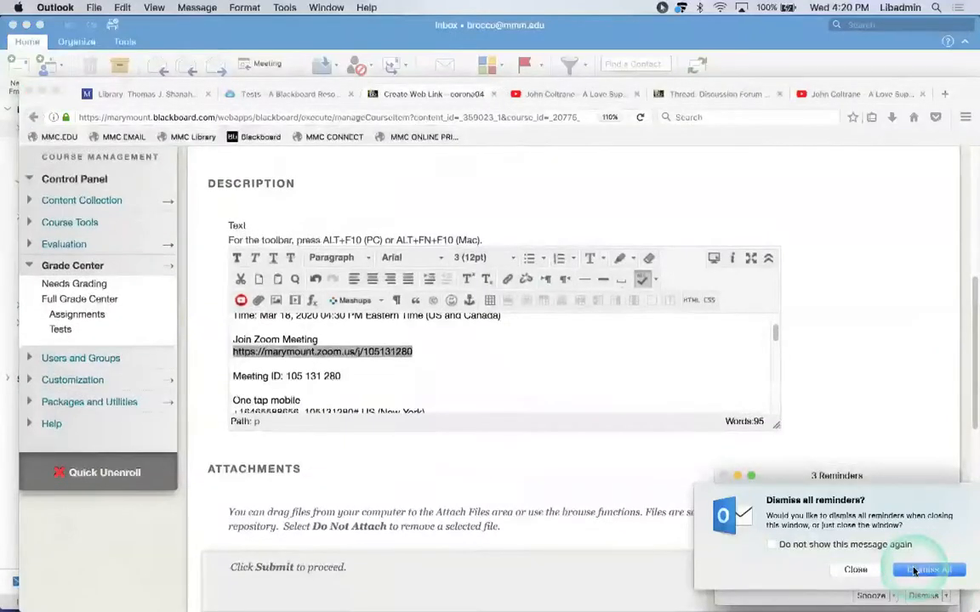
{"action": "left_click", "coordinate": [973, 371]}
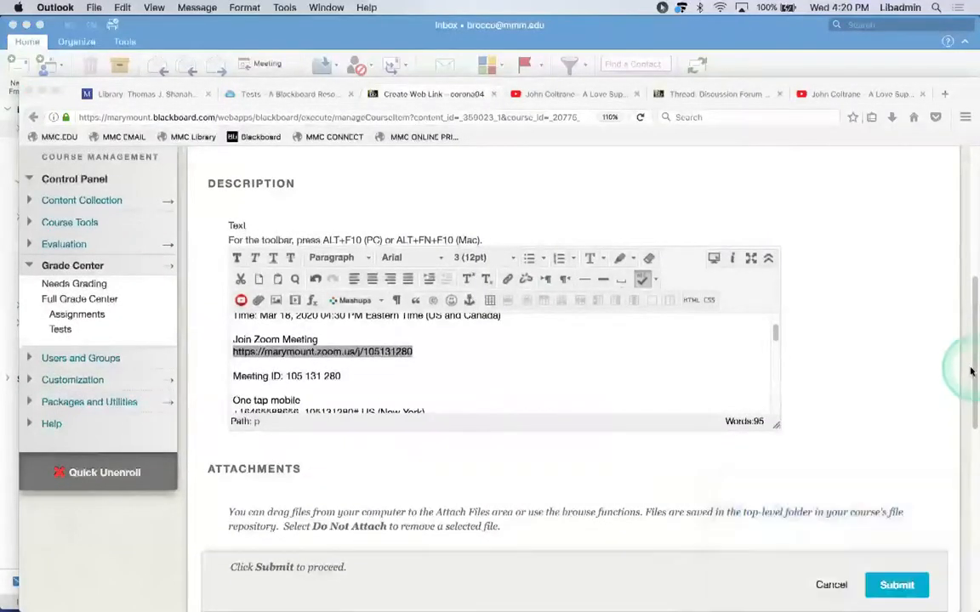
{"action": "left_click_drag", "start_coordinate": [973, 370], "coordinate": [307, 192]}
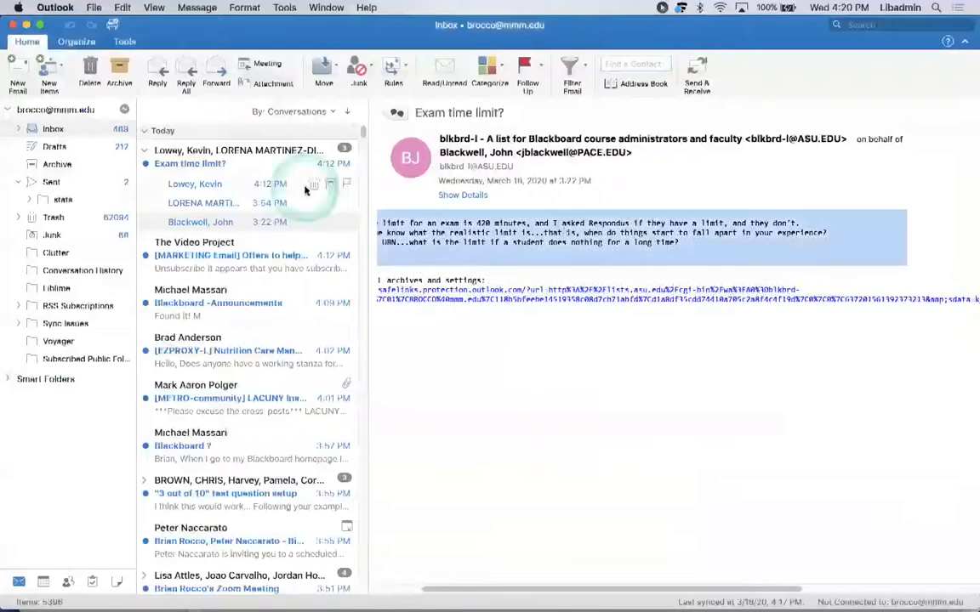
{"action": "left_click", "coordinate": [26, 25]}
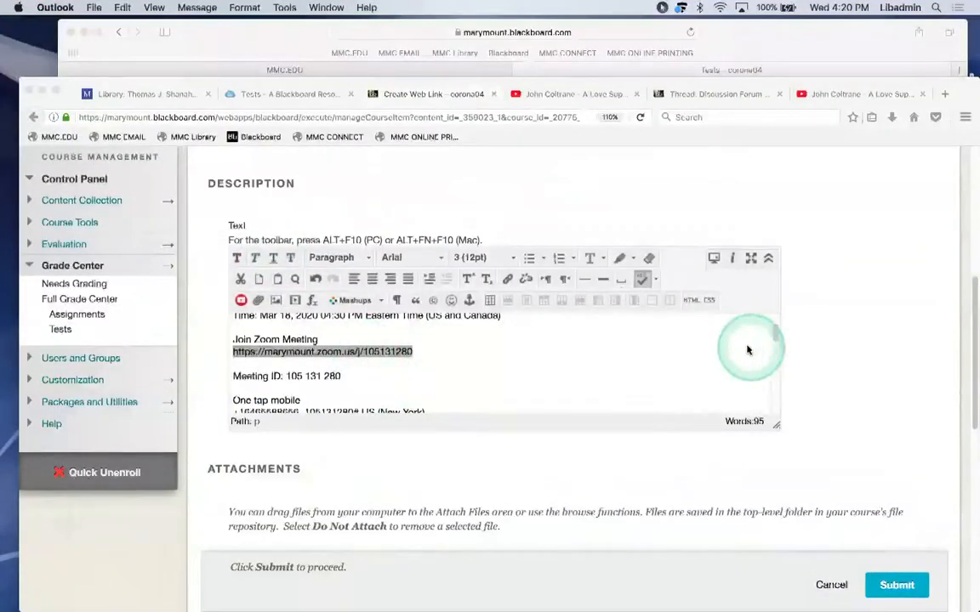
Back in the browser, check the URL and submit the 'Zoom Meeting Coming up' link.
{"action": "left_click", "coordinate": [972, 293]}
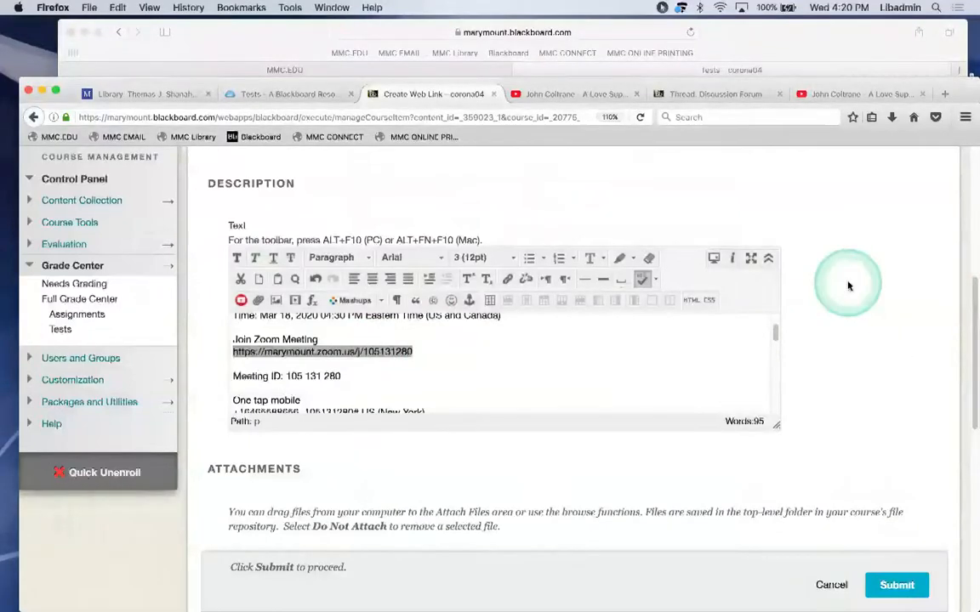
{"action": "scroll", "coordinate": [849, 279], "scroll_direction": "up", "scroll_amount": 2}
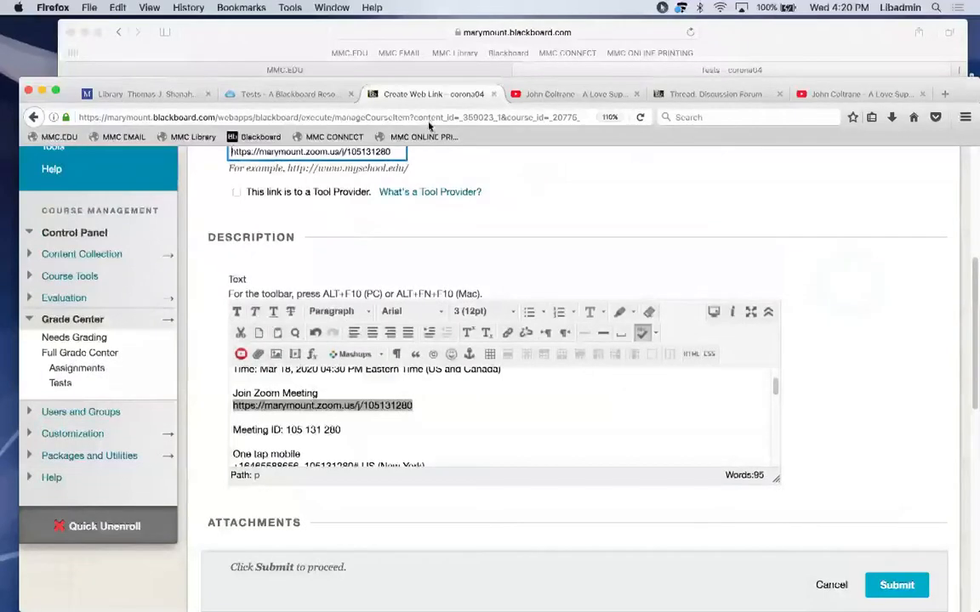
{"action": "left_click", "coordinate": [340, 152]}
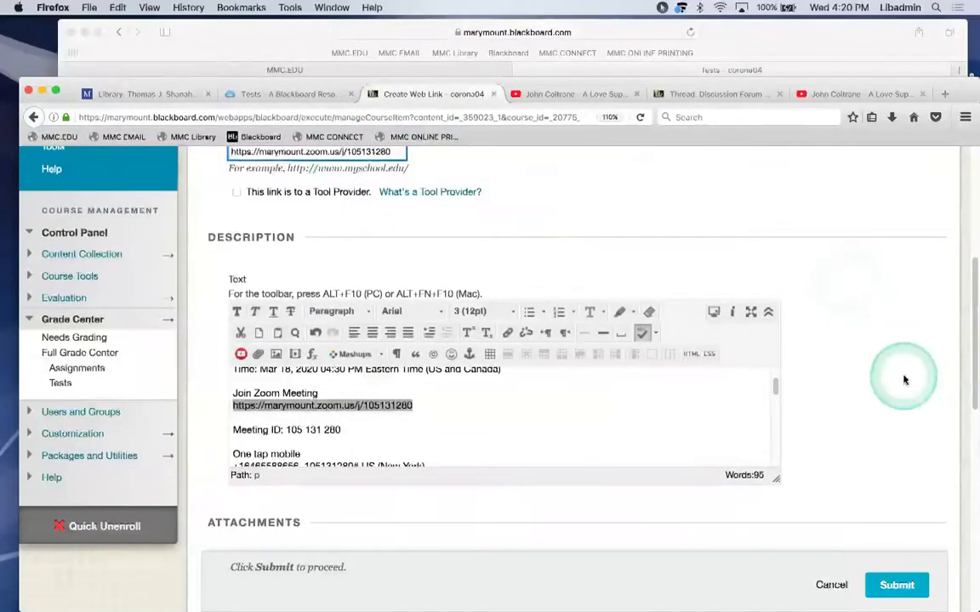
{"action": "scroll", "coordinate": [904, 380], "scroll_direction": "down", "scroll_amount": 3}
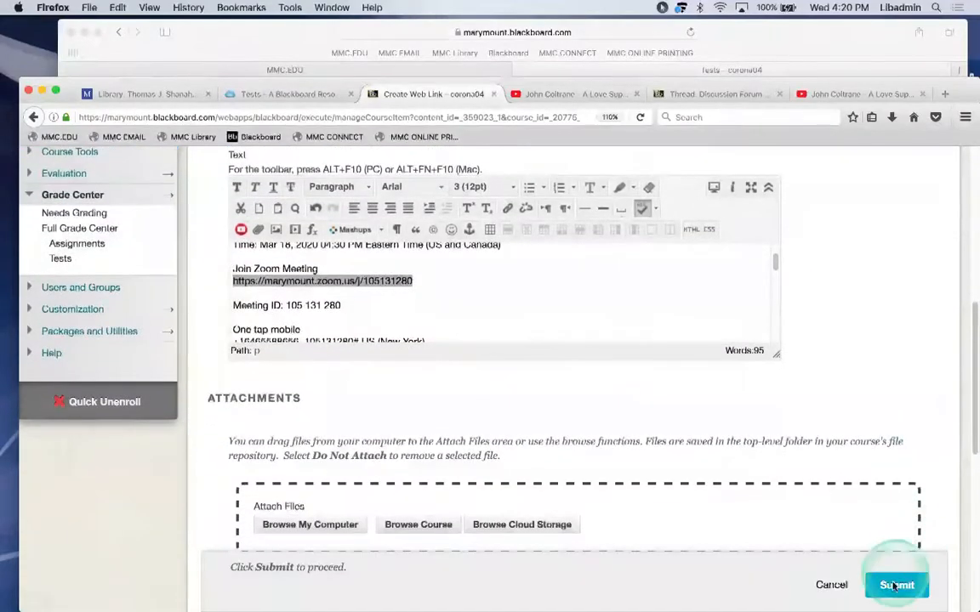
{"action": "left_click", "coordinate": [895, 585]}
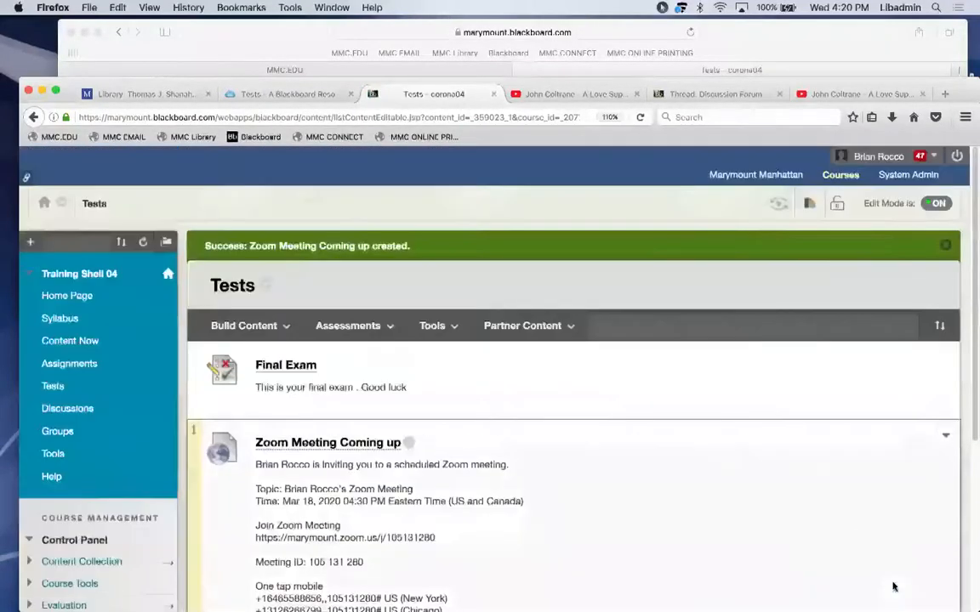
Look at the Zoom app, then open Build Content on the course's Tests page.
{"action": "scroll", "coordinate": [970, 244], "scroll_direction": "down", "scroll_amount": 2}
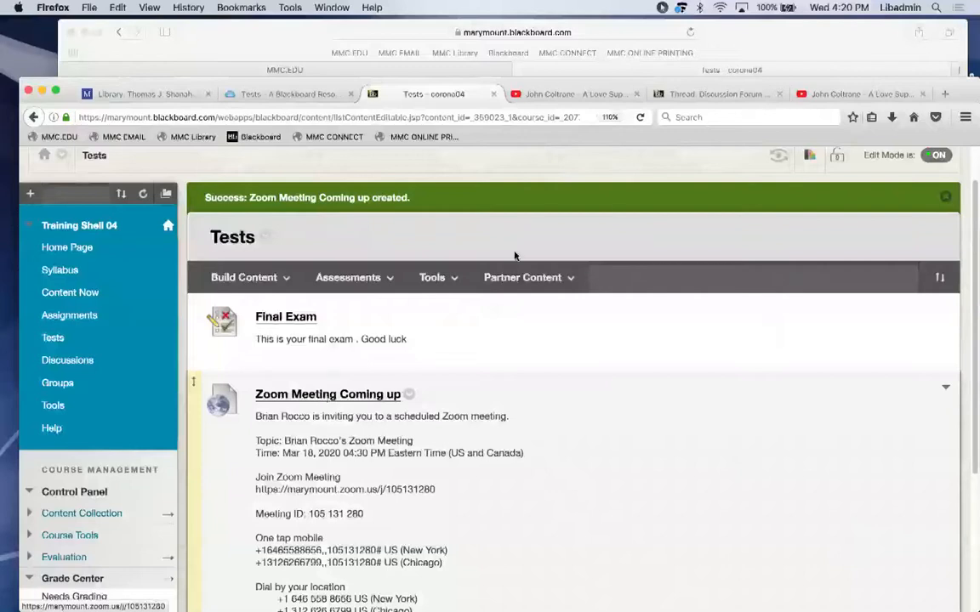
{"action": "mouse_move", "coordinate": [558, 595]}
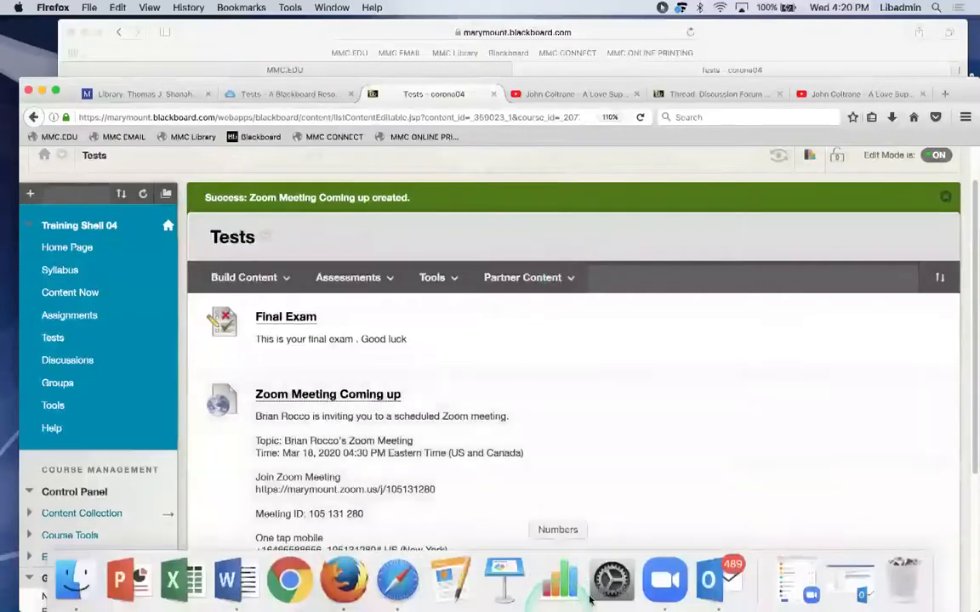
{"action": "left_click", "coordinate": [665, 579]}
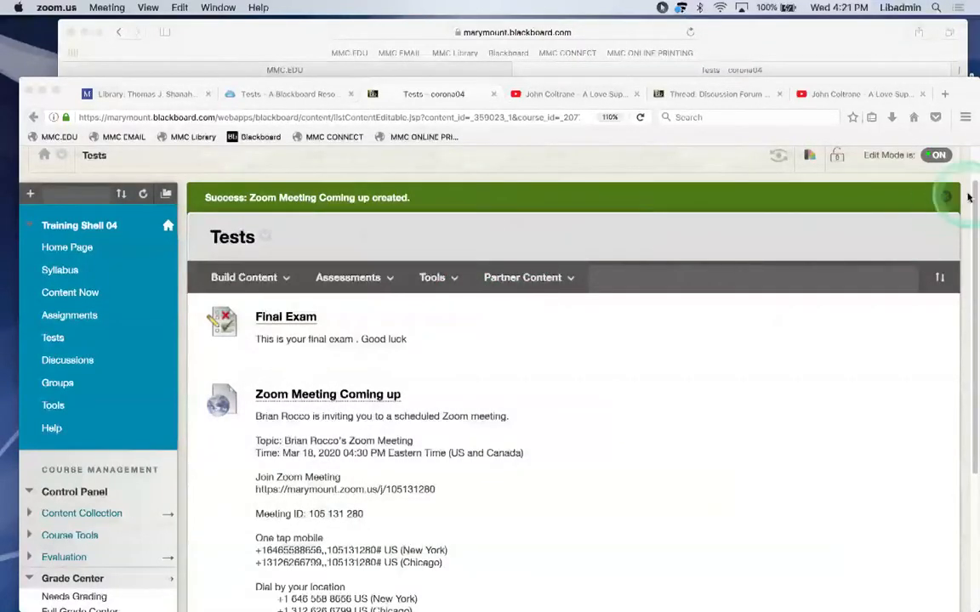
{"action": "left_click", "coordinate": [971, 193]}
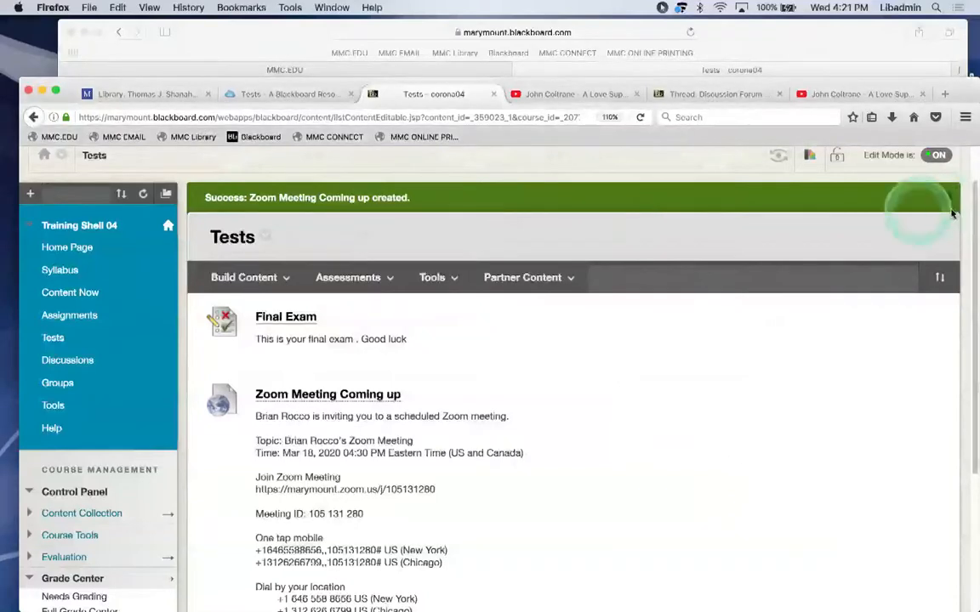
{"action": "left_click", "coordinate": [226, 284]}
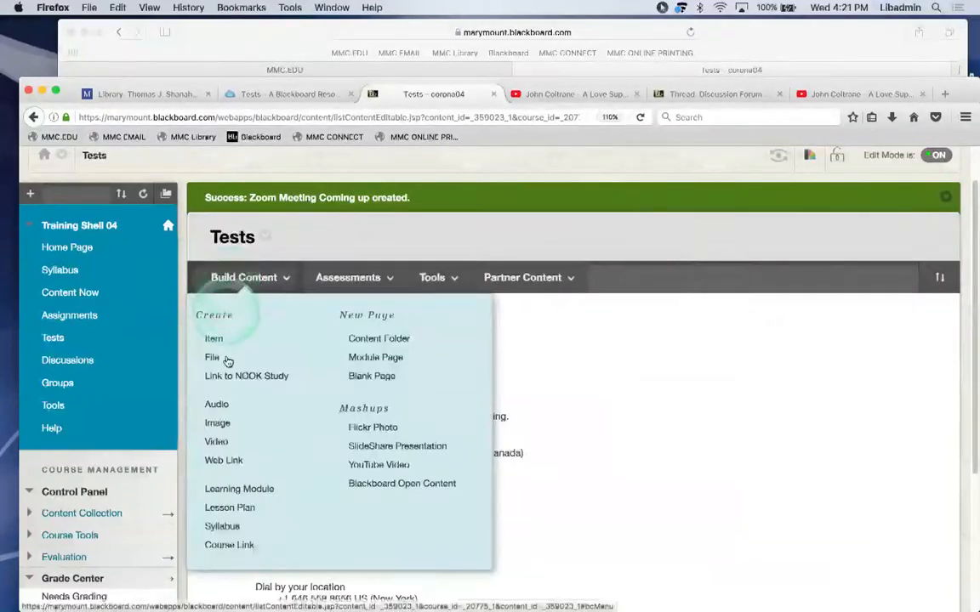
Start a new Web Link and paste the Zoom invitation into its description.
{"action": "left_click", "coordinate": [223, 463]}
{"action": "left_click", "coordinate": [315, 445]}
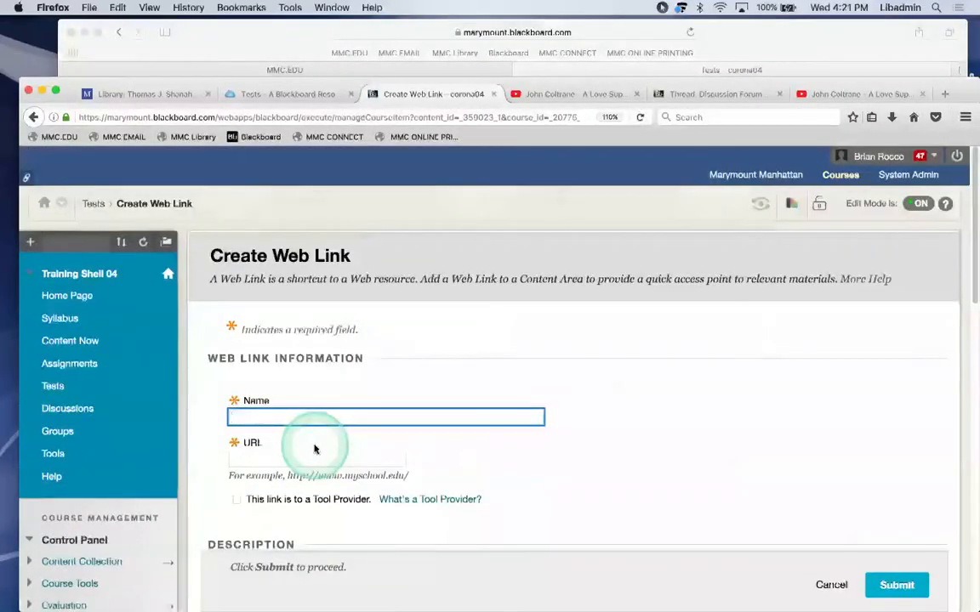
{"action": "scroll", "coordinate": [601, 391], "scroll_direction": "down", "scroll_amount": 2}
{"action": "scroll", "coordinate": [601, 391], "scroll_direction": "down", "scroll_amount": 6}
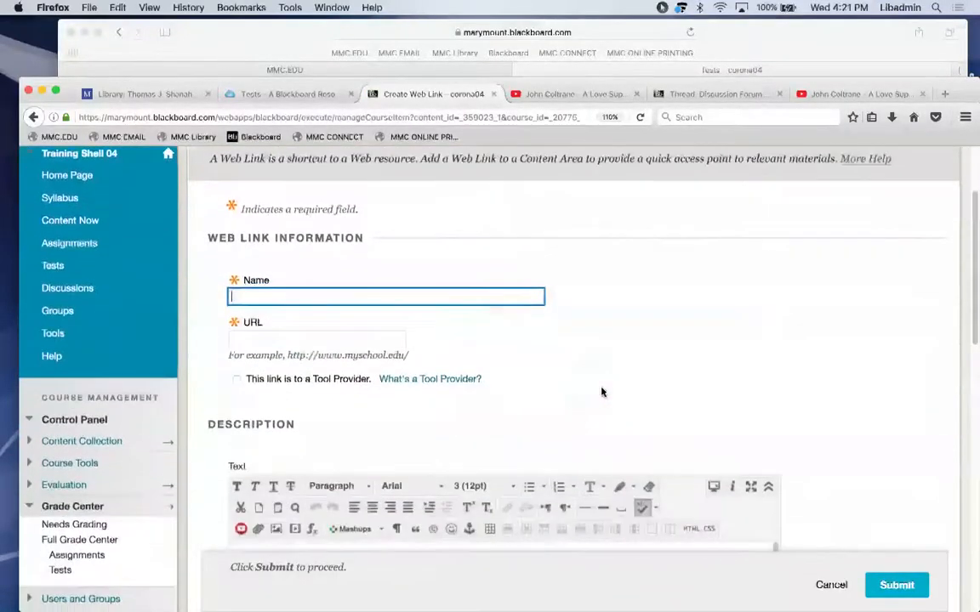
{"action": "scroll", "coordinate": [603, 391], "scroll_direction": "down", "scroll_amount": 3}
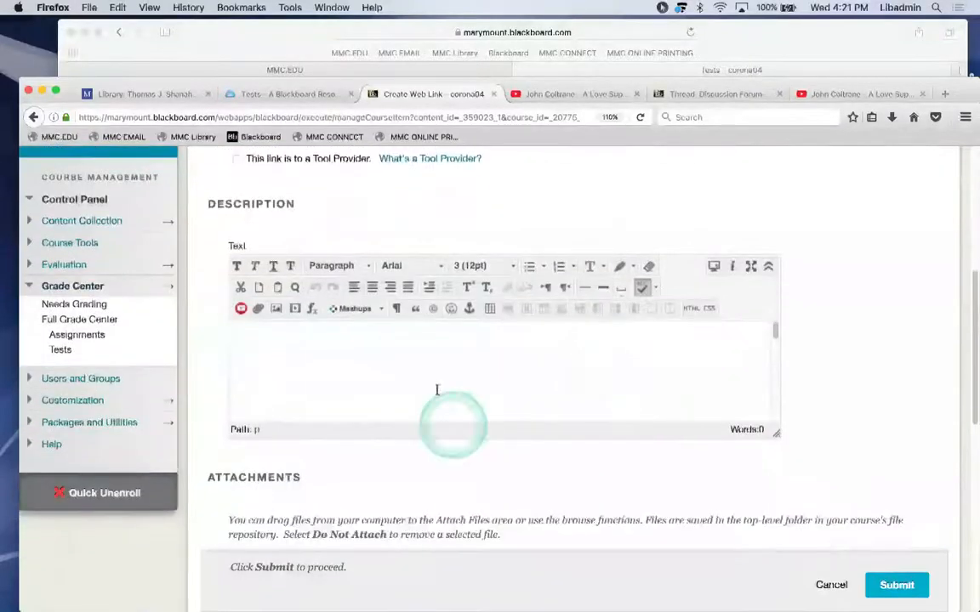
{"action": "left_click", "coordinate": [430, 371]}
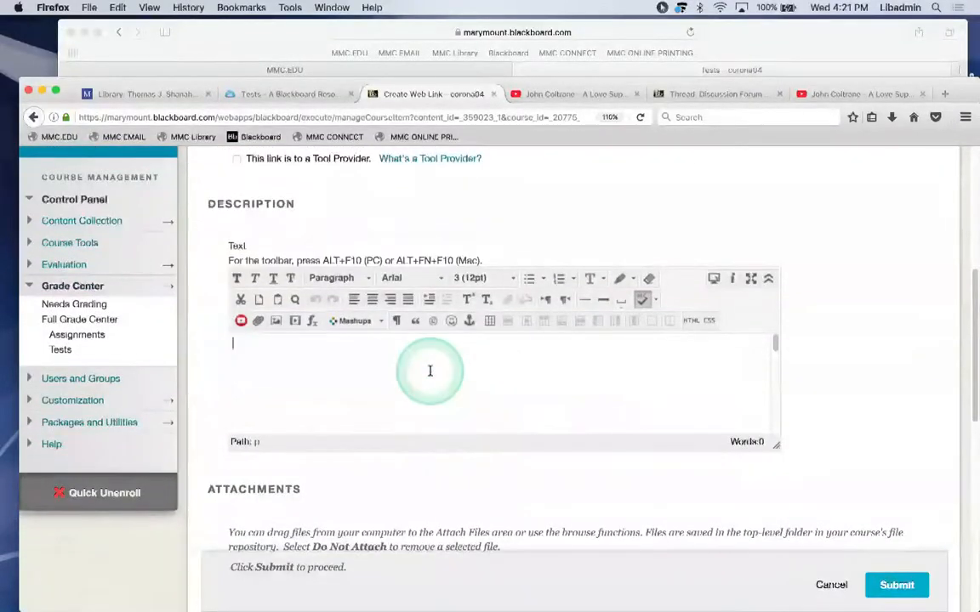
{"action": "key", "text": "super+v"}
{"action": "left_click_drag", "start_coordinate": [972, 296], "coordinate": [972, 230]}
Name it 'Zoom meeting', set the copied Zoom join link as URL, and submit.
{"action": "left_click", "coordinate": [496, 262]}
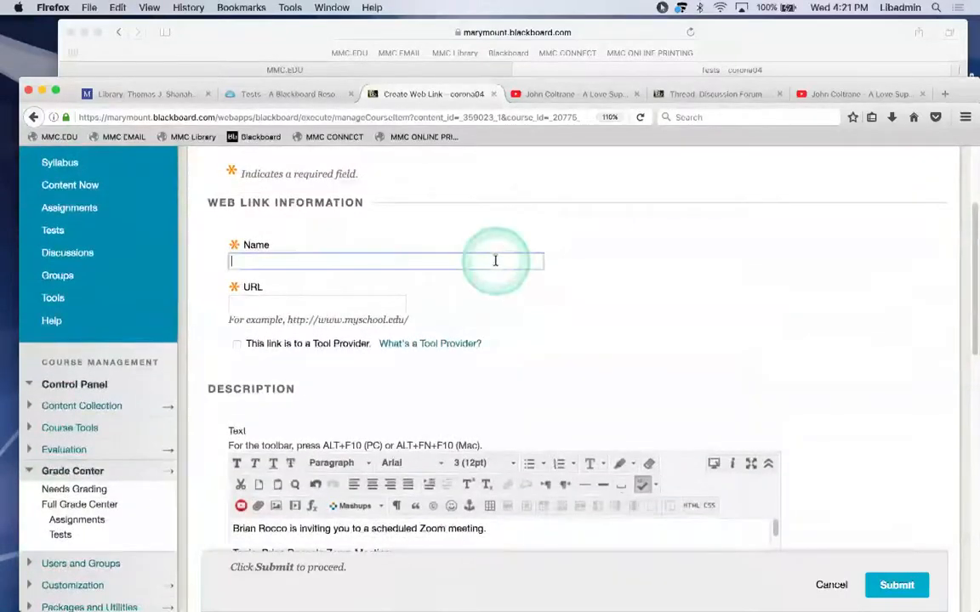
{"action": "type", "text": "Zoom meeting"}
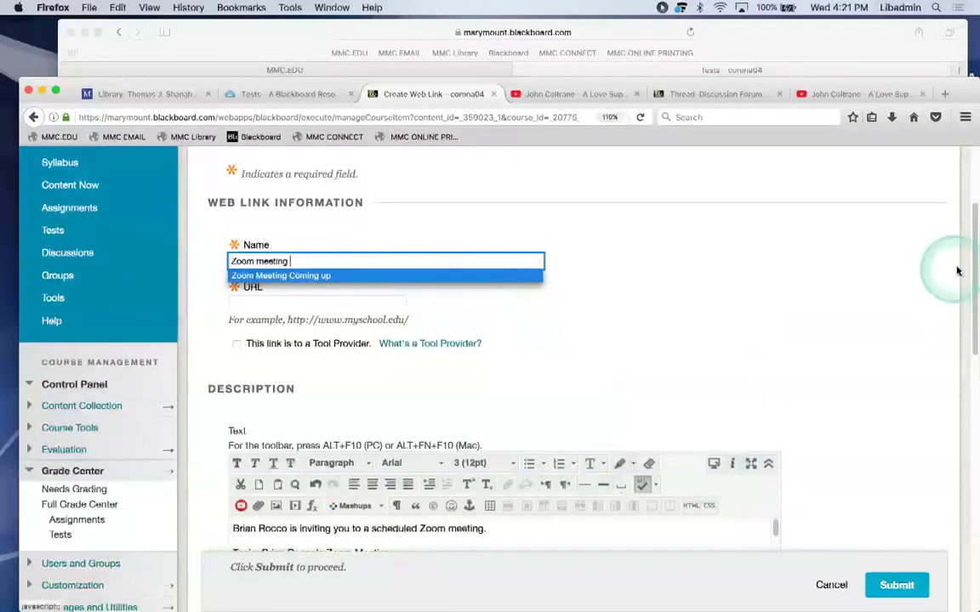
{"action": "left_click_drag", "start_coordinate": [971, 265], "coordinate": [968, 291]}
{"action": "left_click", "coordinate": [412, 509]}
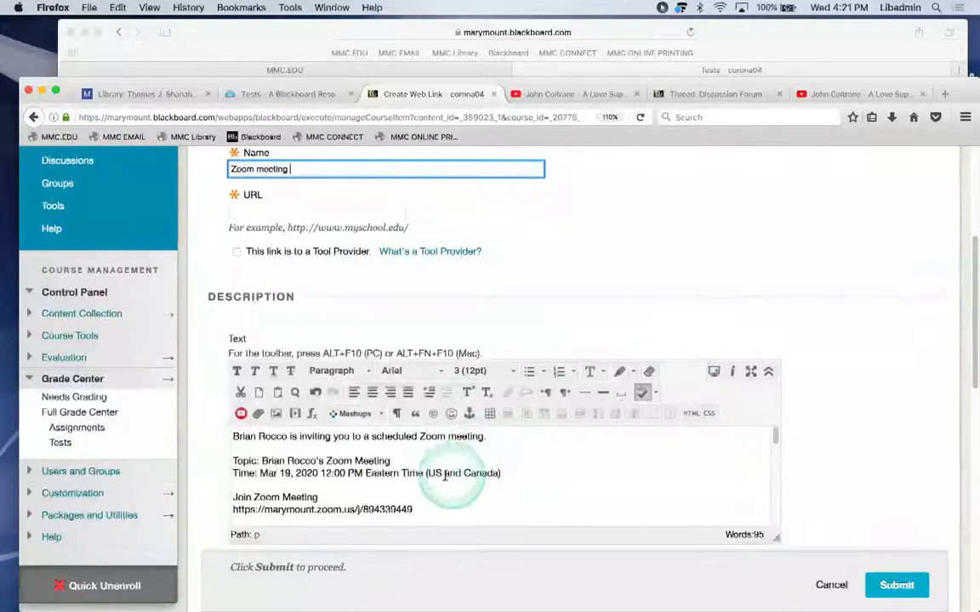
{"action": "left_click_drag", "start_coordinate": [411, 509], "coordinate": [228, 509]}
{"action": "key", "text": "super+c"}
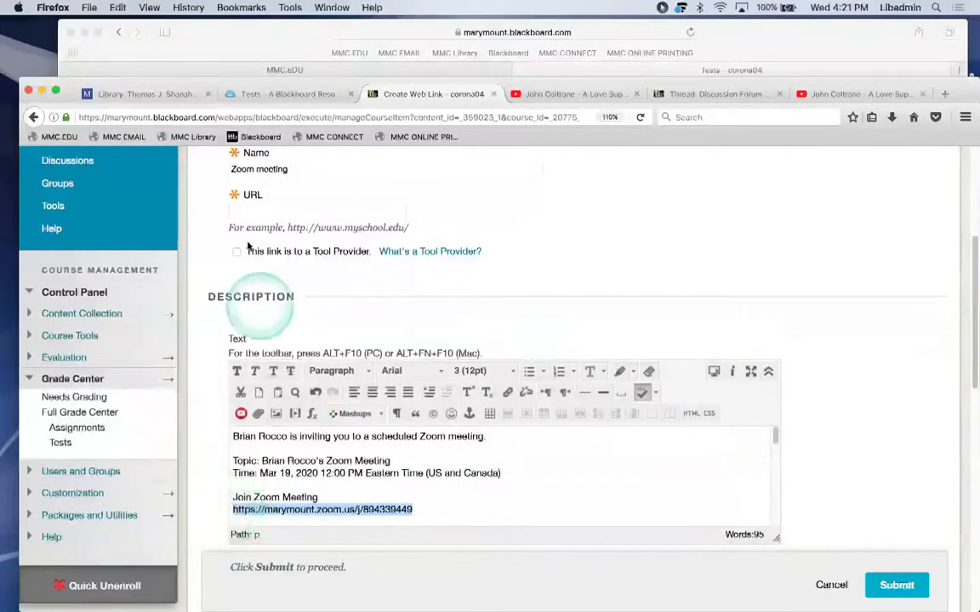
{"action": "left_click", "coordinate": [244, 210]}
{"action": "key", "text": "super+v"}
{"action": "left_click_drag", "start_coordinate": [974, 263], "coordinate": [110, 437]}
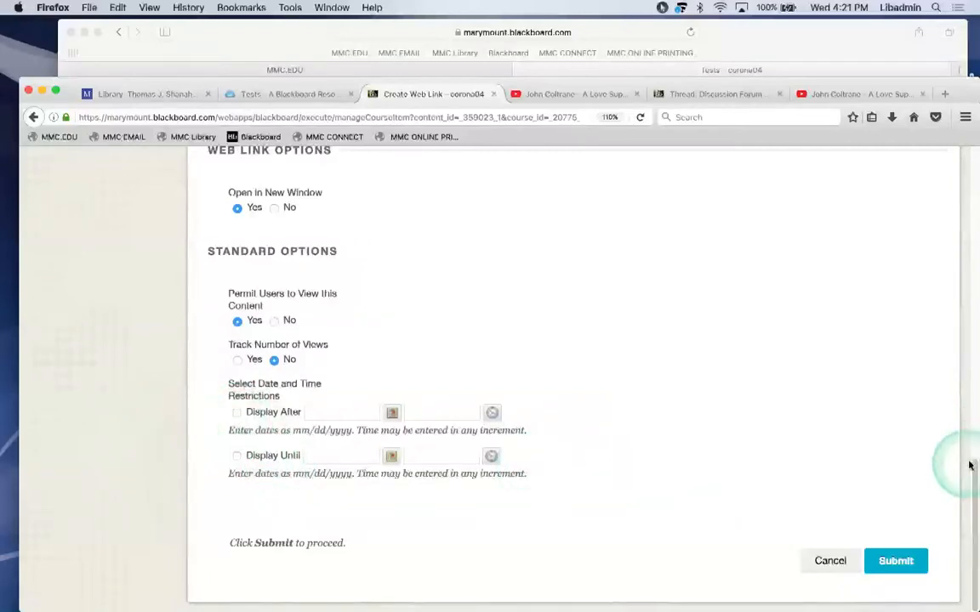
{"action": "left_click_drag", "start_coordinate": [972, 465], "coordinate": [972, 472]}
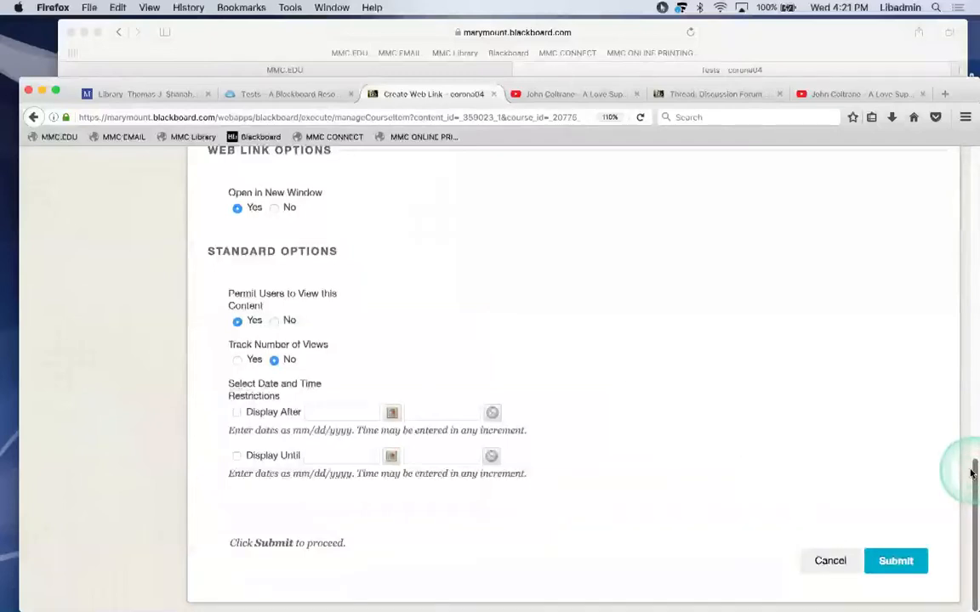
{"action": "left_click", "coordinate": [887, 565]}
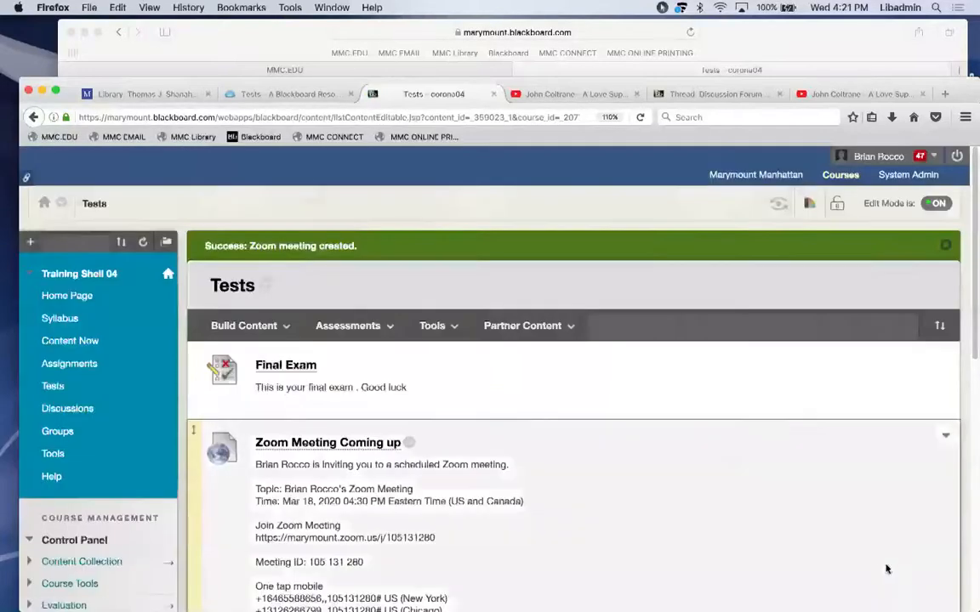
Make the Zoom meeting link unavailable to students.
{"action": "left_click_drag", "start_coordinate": [971, 243], "coordinate": [971, 561]}
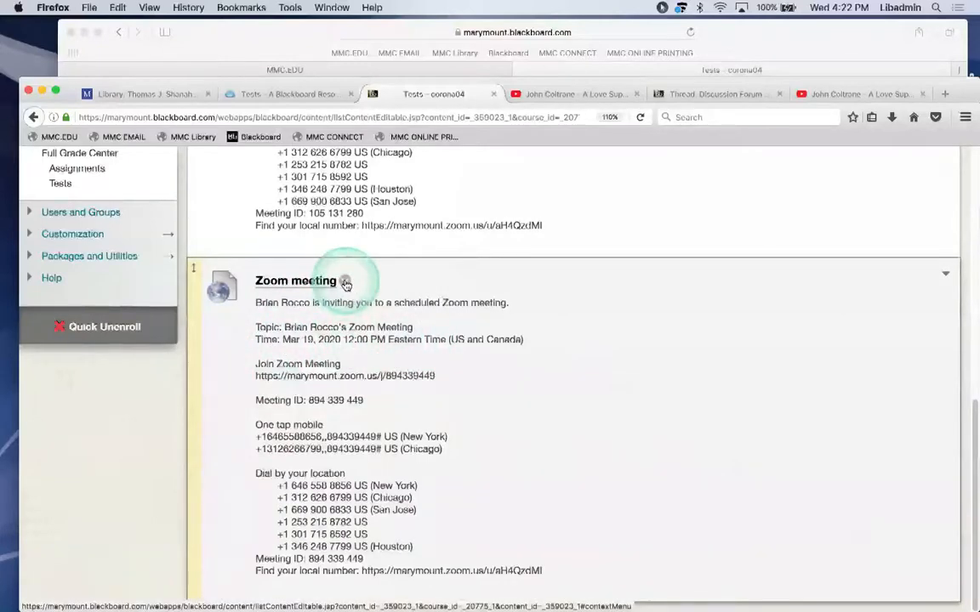
{"action": "left_click", "coordinate": [345, 289]}
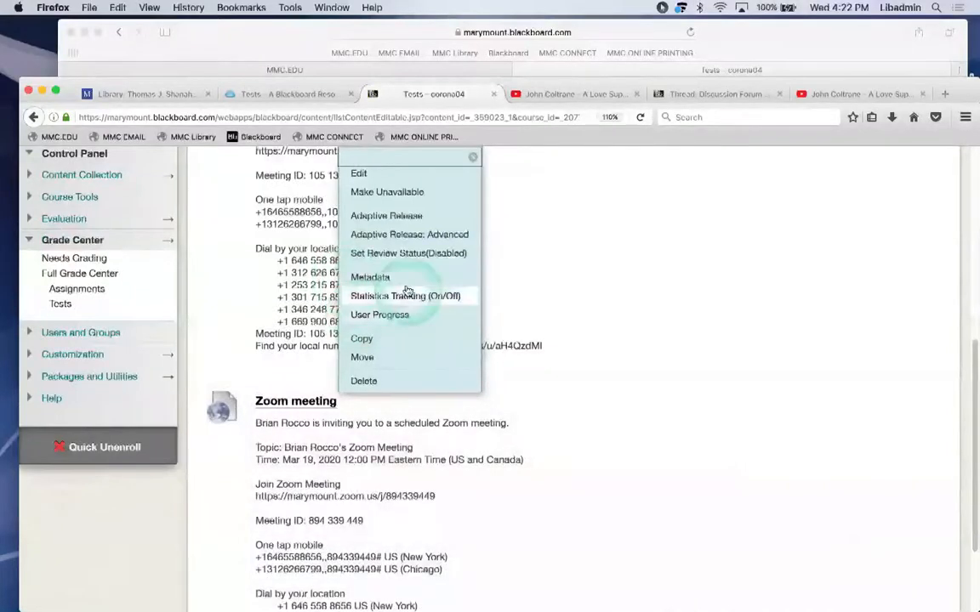
{"action": "left_click", "coordinate": [381, 194]}
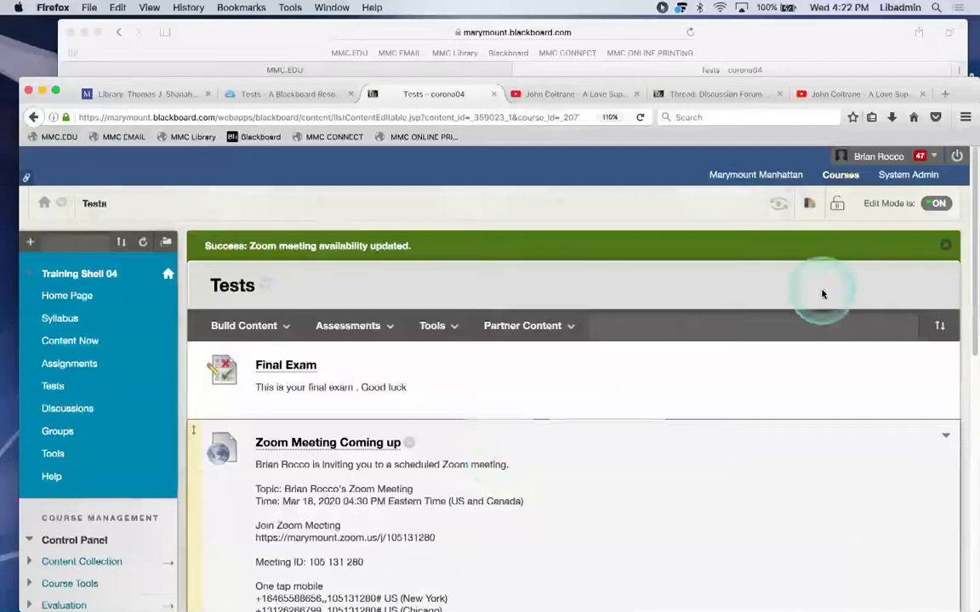
Make the Zoom meeting link available to students again.
{"action": "left_click_drag", "start_coordinate": [969, 329], "coordinate": [965, 429]}
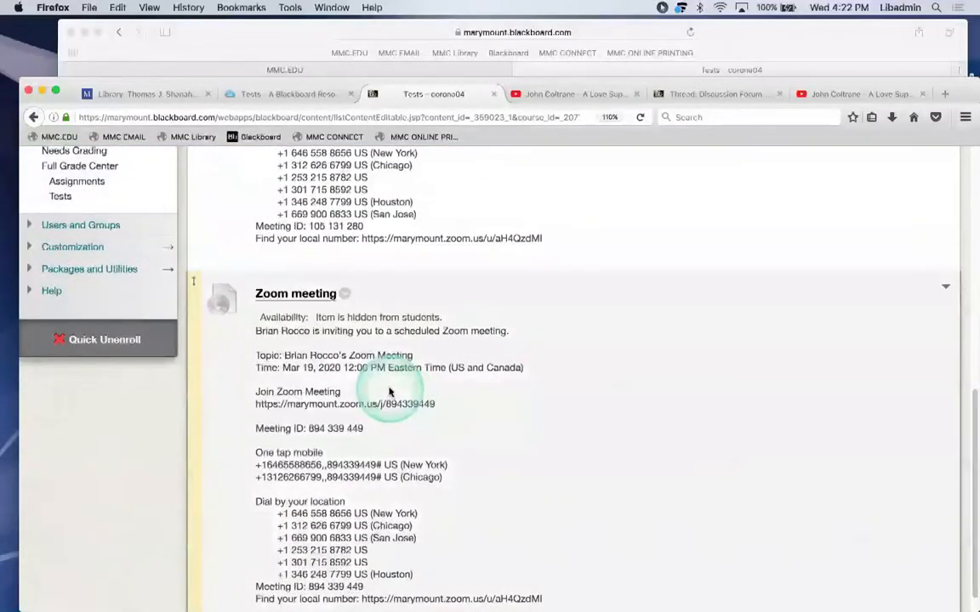
{"action": "left_click", "coordinate": [344, 294]}
{"action": "left_click", "coordinate": [442, 192]}
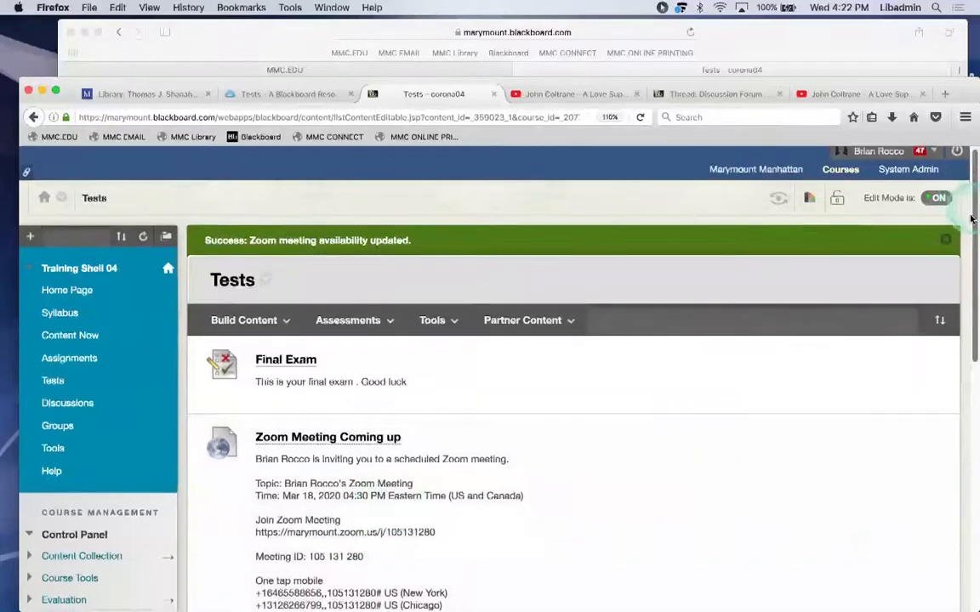
{"action": "scroll", "coordinate": [968, 278], "scroll_direction": "down", "scroll_amount": 3}
{"action": "scroll", "coordinate": [969, 278], "scroll_direction": "down", "scroll_amount": 2}
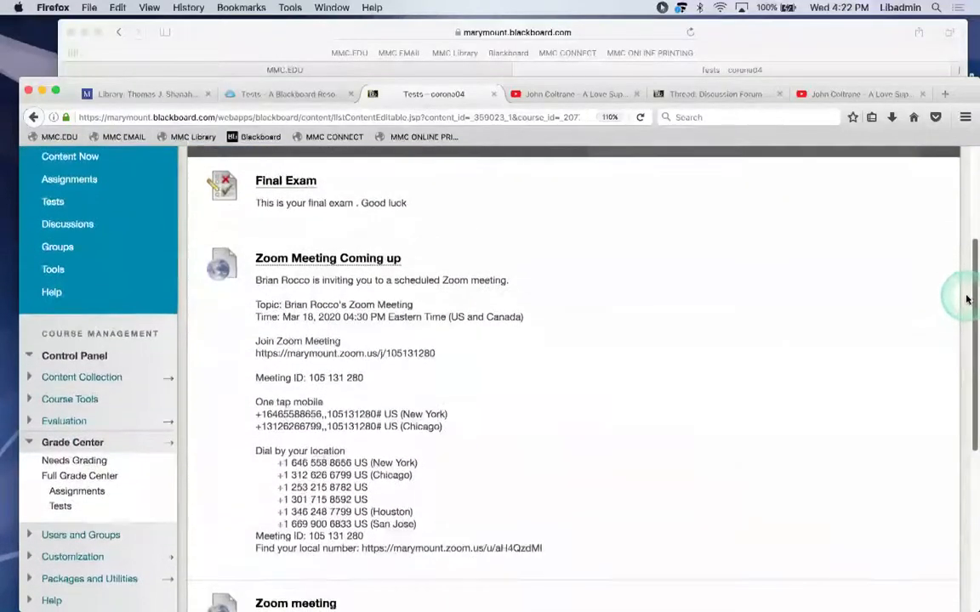
{"action": "scroll", "coordinate": [962, 255], "scroll_direction": "up", "scroll_amount": 3}
{"action": "scroll", "coordinate": [962, 236], "scroll_direction": "up", "scroll_amount": 2}
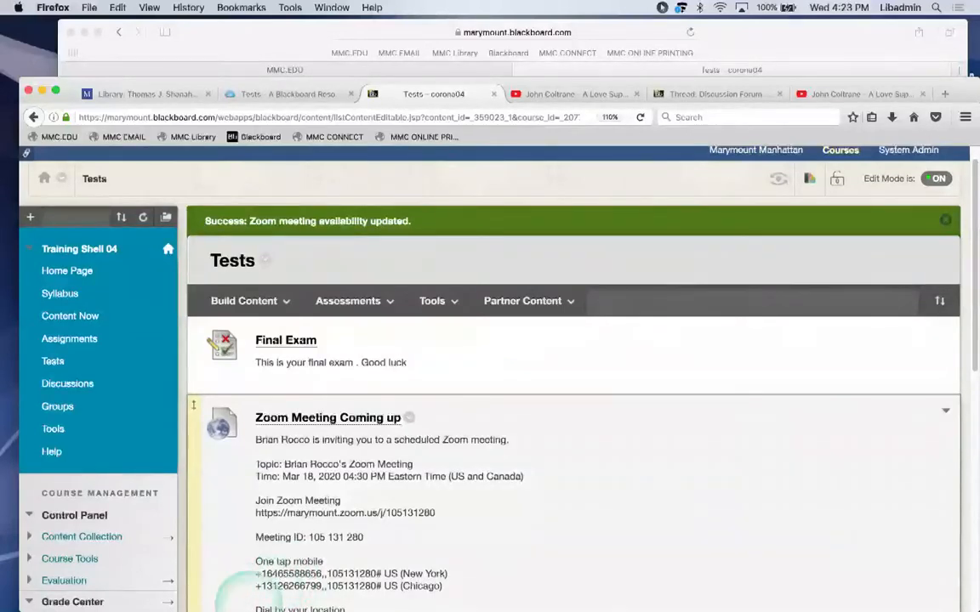
{"action": "left_click", "coordinate": [432, 301]}
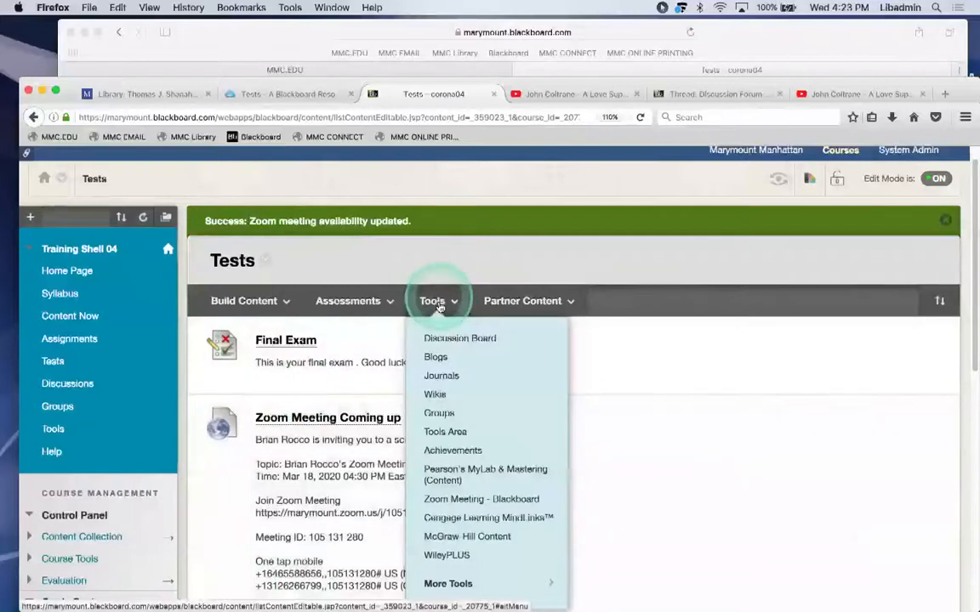
{"action": "left_click", "coordinate": [451, 500]}
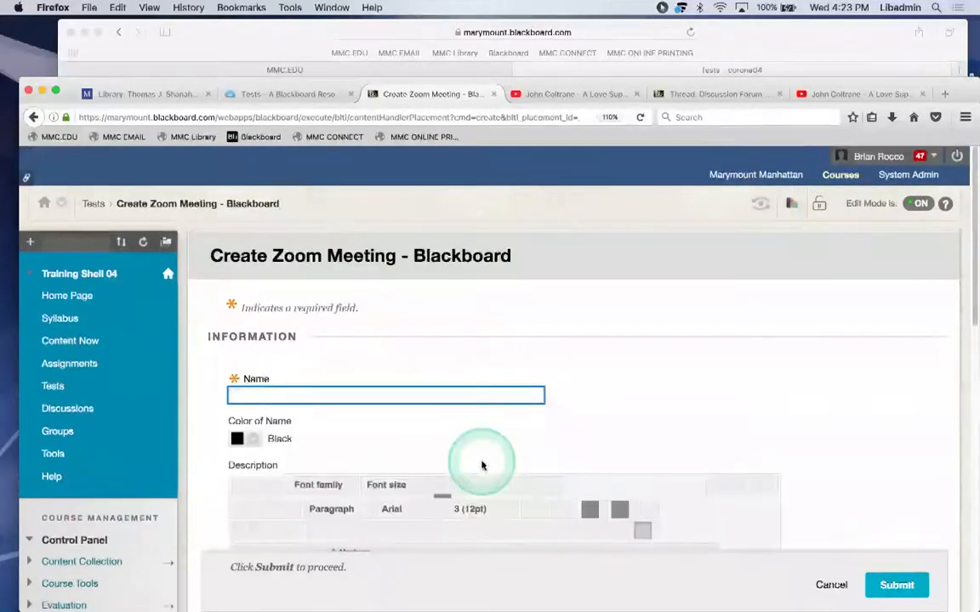
{"action": "scroll", "coordinate": [481, 466], "scroll_direction": "down", "scroll_amount": 4}
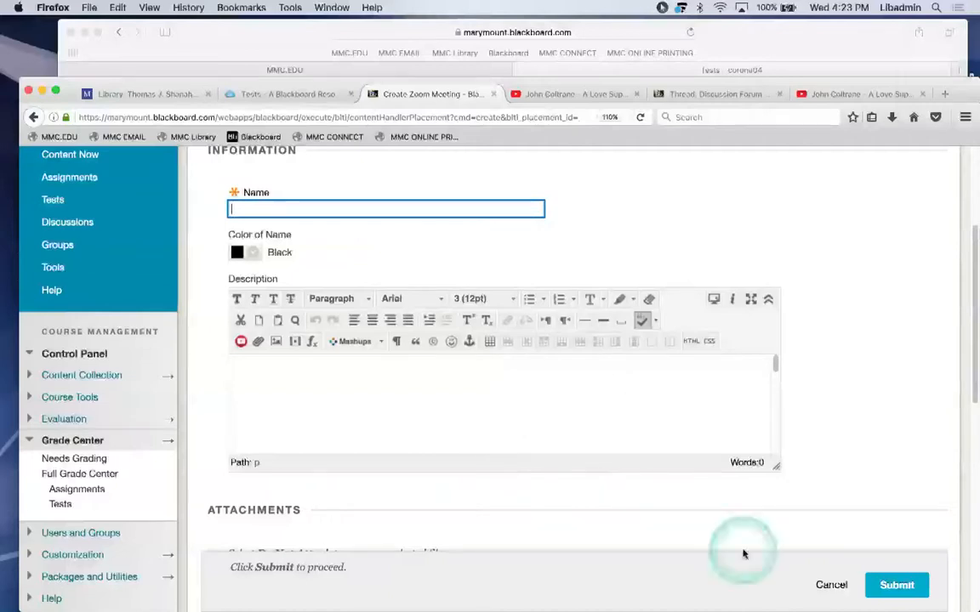
{"action": "left_click", "coordinate": [830, 585]}
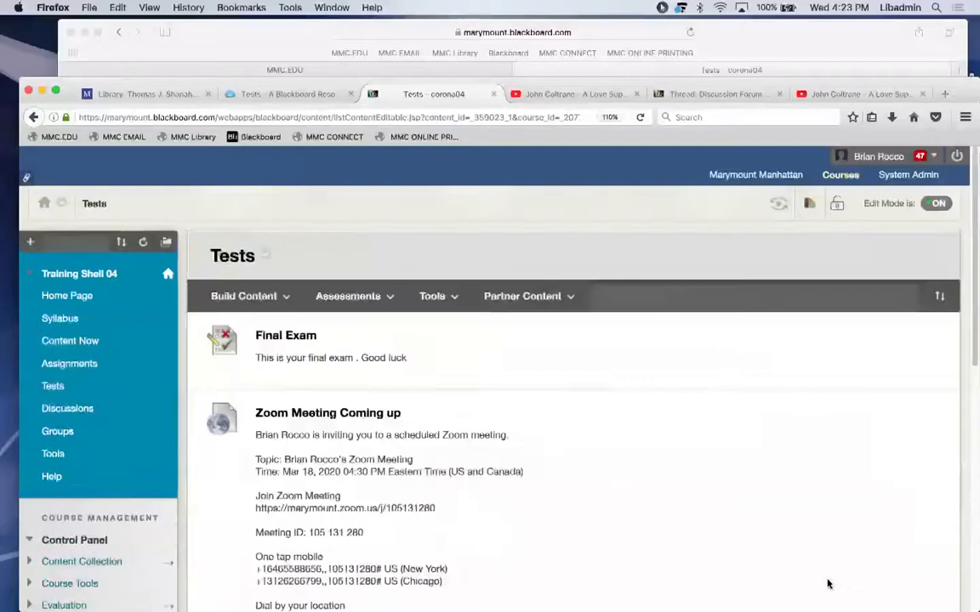
{"action": "scroll", "coordinate": [665, 487], "scroll_direction": "down", "scroll_amount": 3}
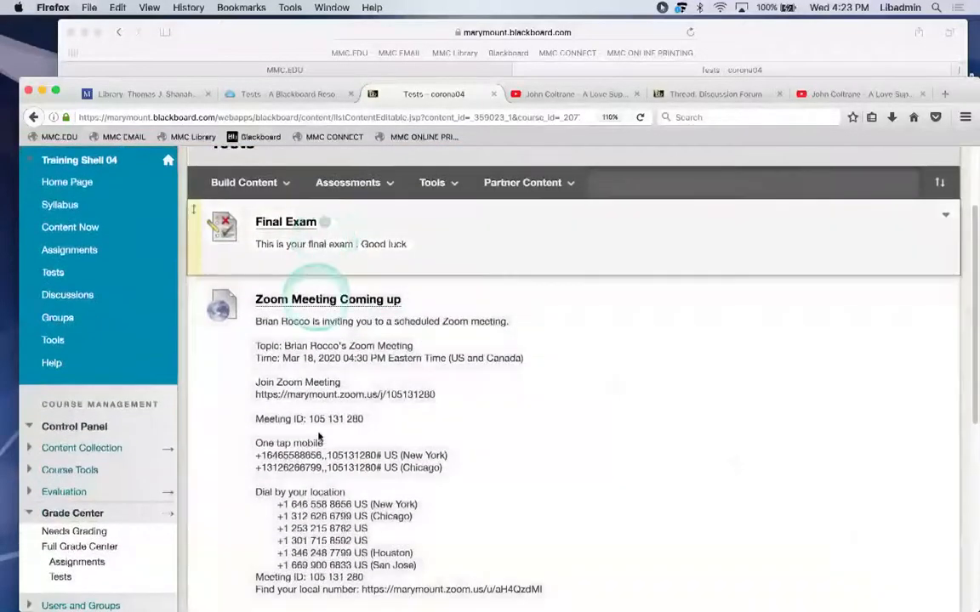
{"action": "scroll", "coordinate": [421, 432], "scroll_direction": "down", "scroll_amount": 1}
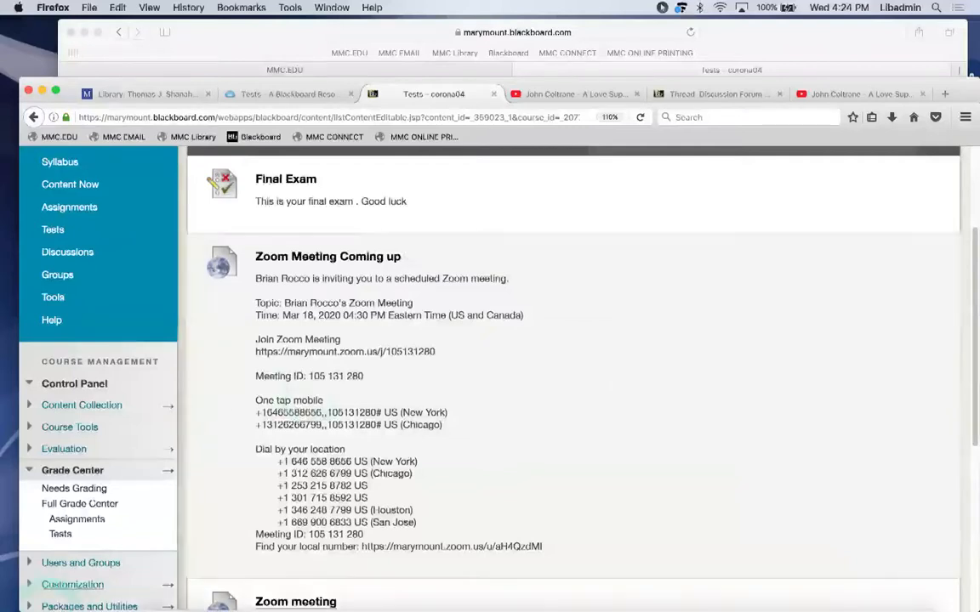
{"action": "mouse_move", "coordinate": [182, 602]}
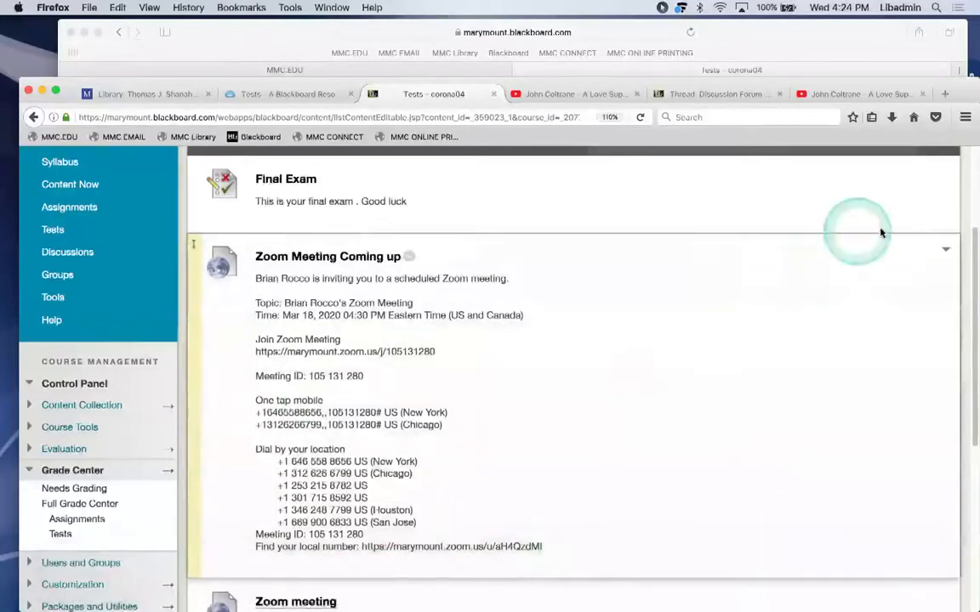
{"action": "scroll", "coordinate": [971, 204], "scroll_direction": "up", "scroll_amount": 2}
{"action": "scroll", "coordinate": [971, 204], "scroll_direction": "up", "scroll_amount": 2}
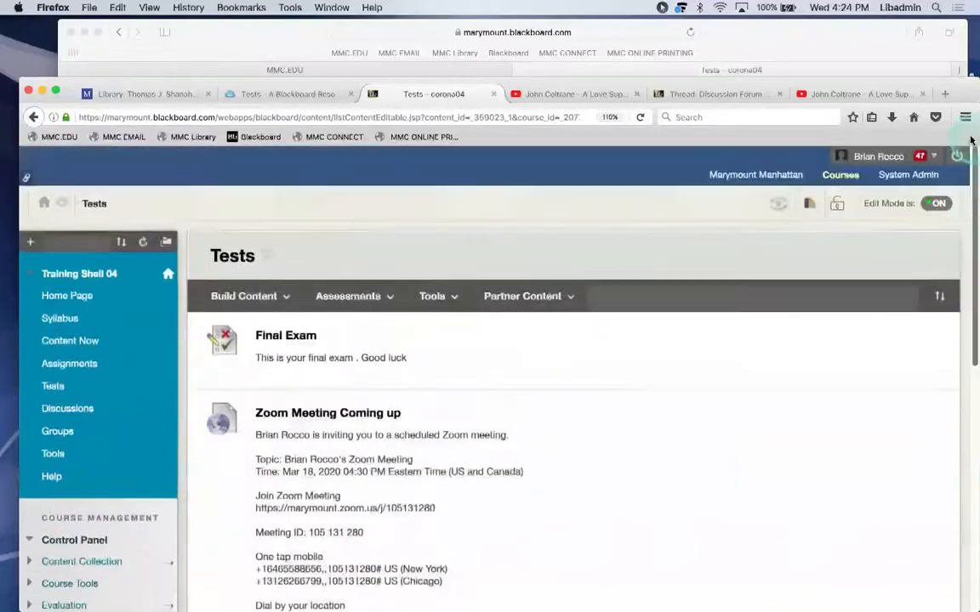
Turn the course's student availability off and then back on.
{"action": "left_click", "coordinate": [836, 204]}
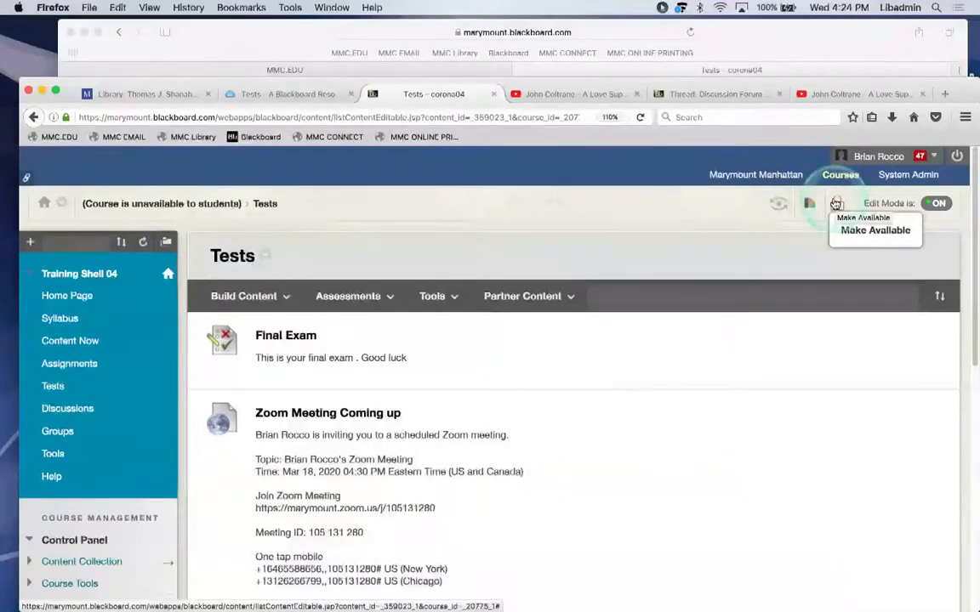
{"action": "left_click", "coordinate": [836, 204]}
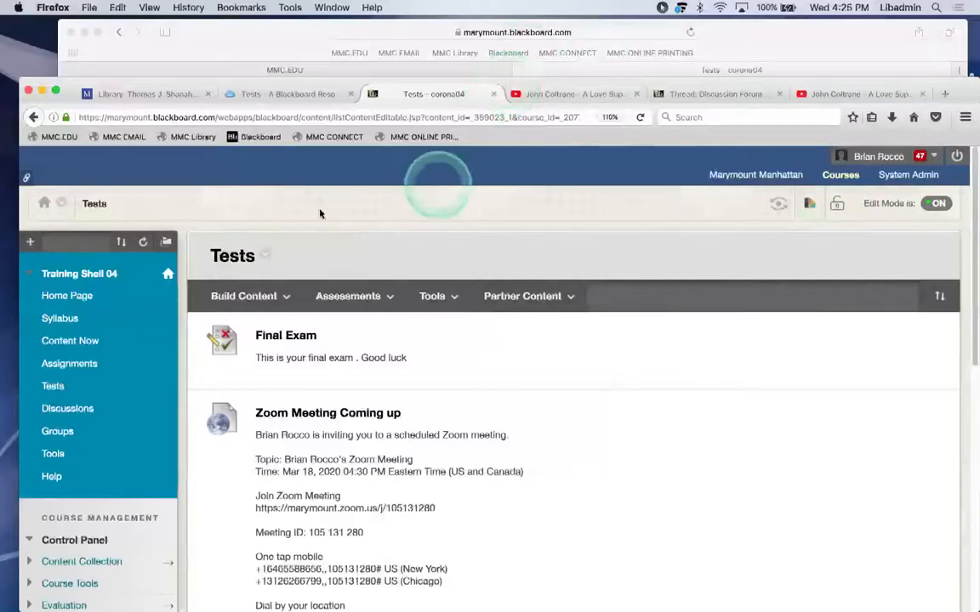
Open the course's Content Now area.
{"action": "left_click", "coordinate": [62, 342]}
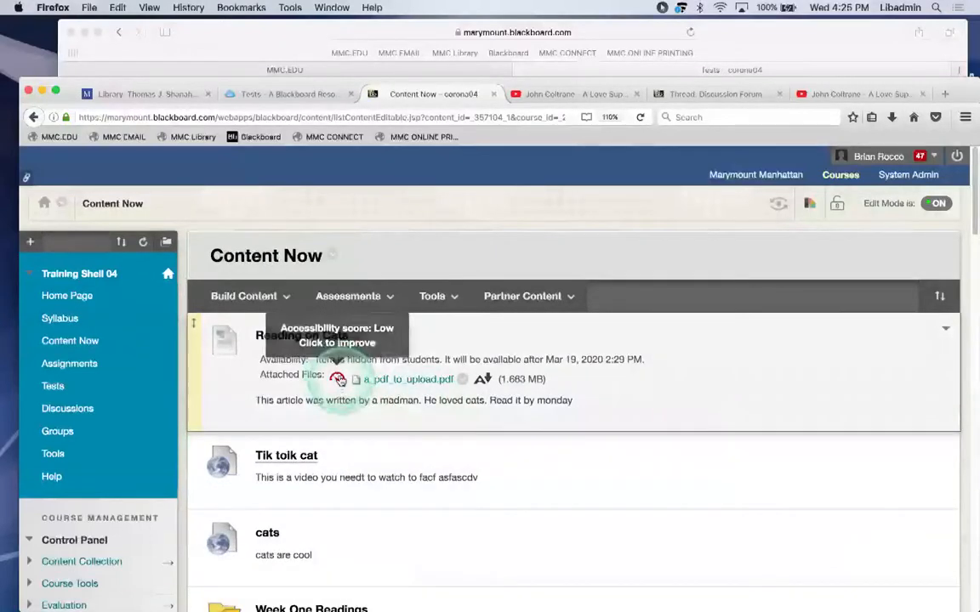
{"action": "scroll", "coordinate": [444, 477], "scroll_direction": "down", "scroll_amount": 5}
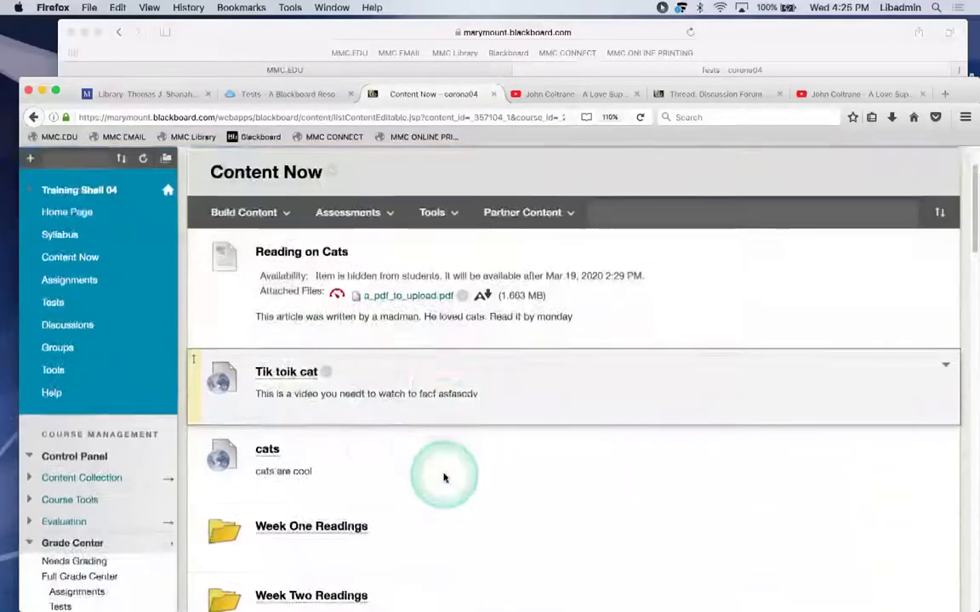
{"action": "scroll", "coordinate": [444, 478], "scroll_direction": "down", "scroll_amount": 10}
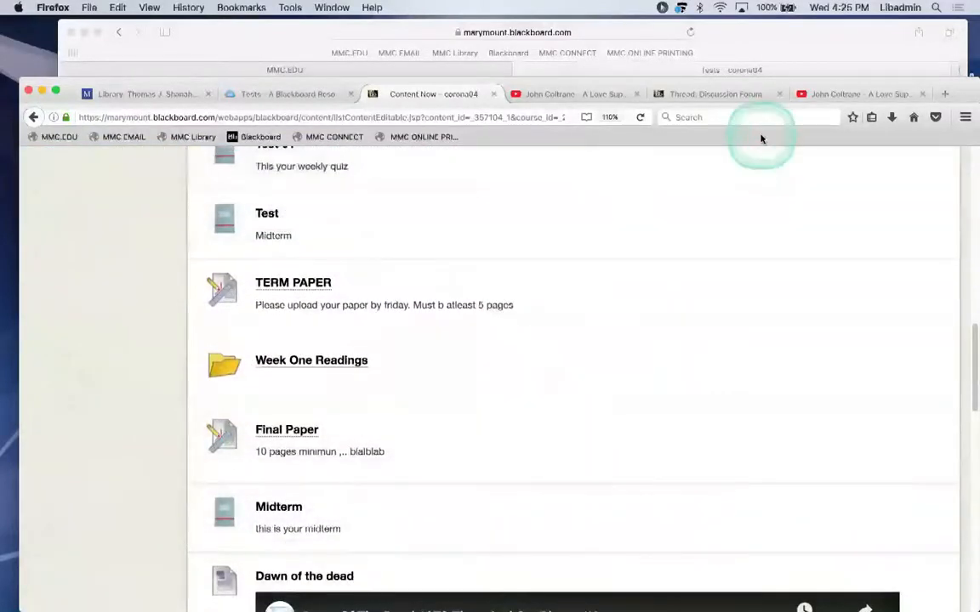
{"action": "left_click", "coordinate": [514, 455]}
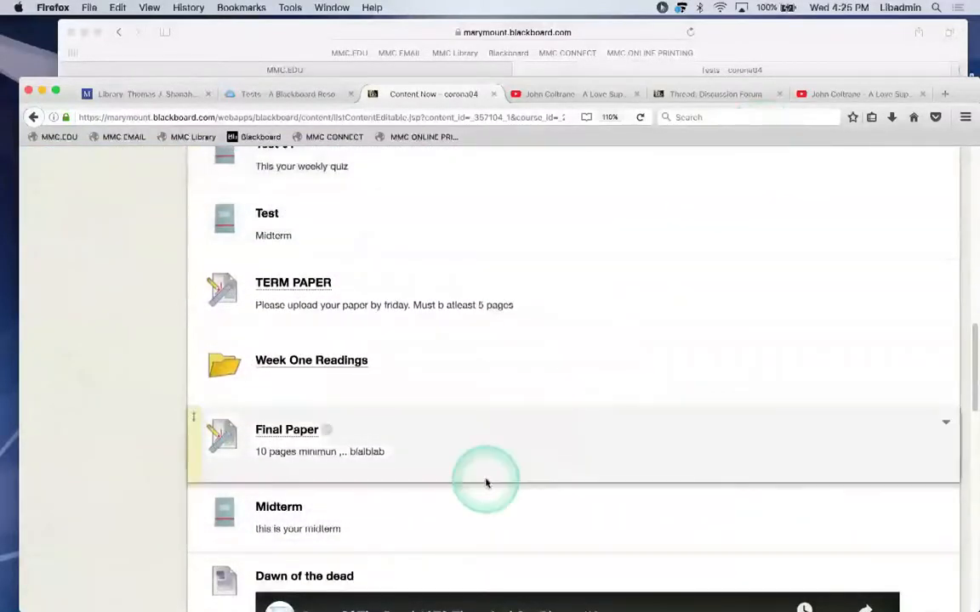
Scroll down to Reading on Brazil and open its options menu.
{"action": "scroll", "coordinate": [486, 482], "scroll_direction": "down", "scroll_amount": 2}
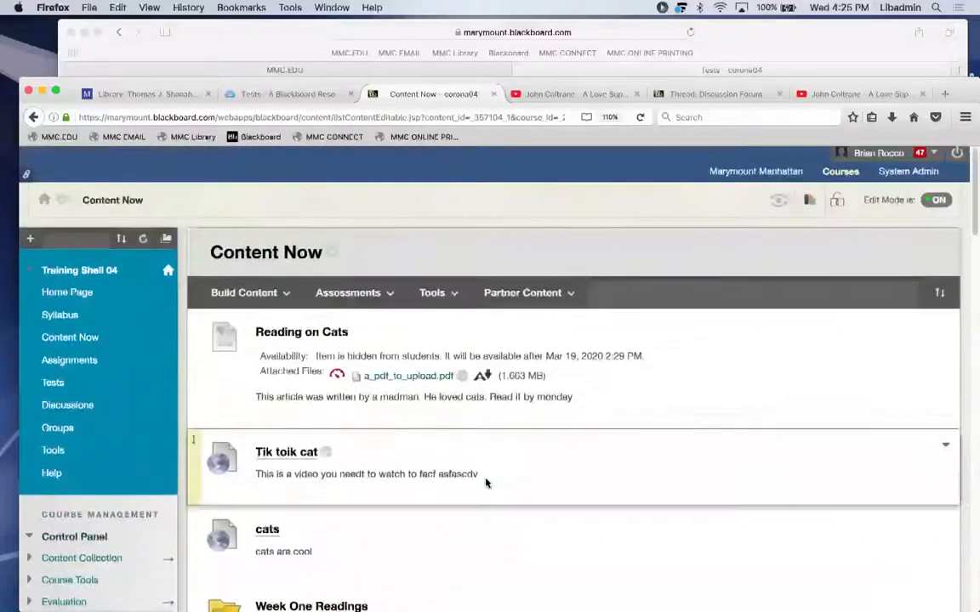
{"action": "scroll", "coordinate": [486, 483], "scroll_direction": "down", "scroll_amount": 1}
{"action": "scroll", "coordinate": [486, 483], "scroll_direction": "down", "scroll_amount": 7}
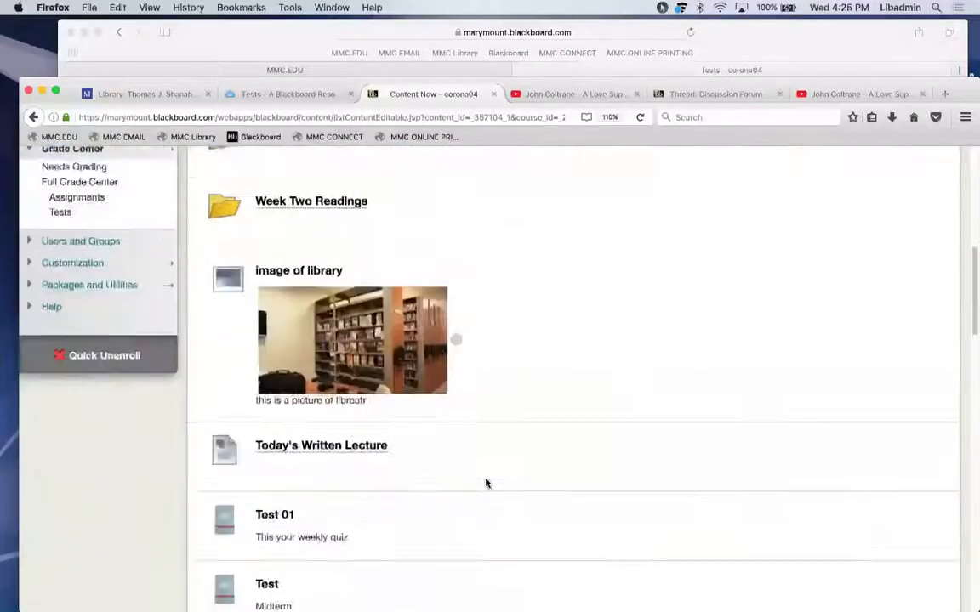
{"action": "scroll", "coordinate": [485, 483], "scroll_direction": "down", "scroll_amount": 15}
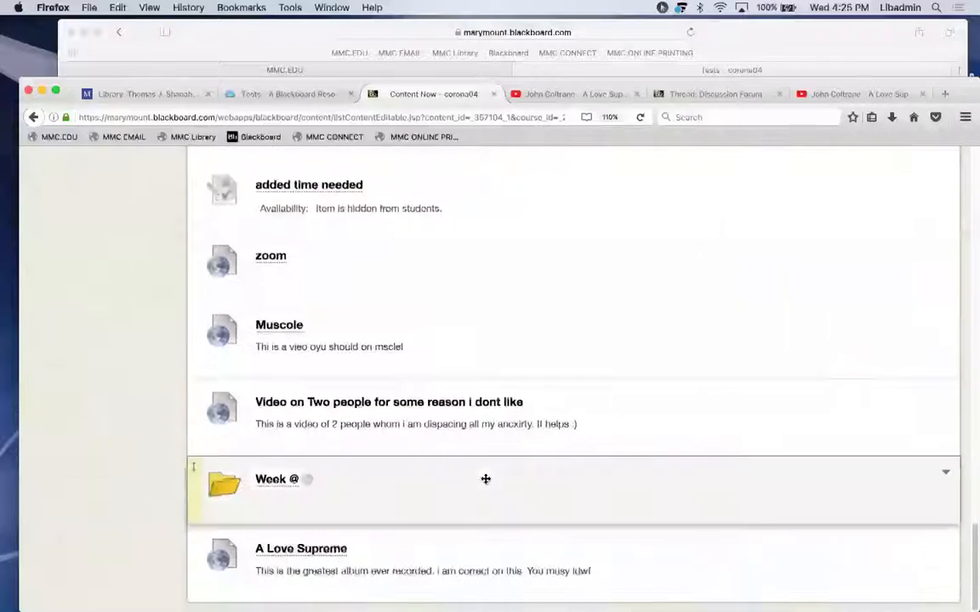
{"action": "scroll", "coordinate": [486, 477], "scroll_direction": "up", "scroll_amount": 1}
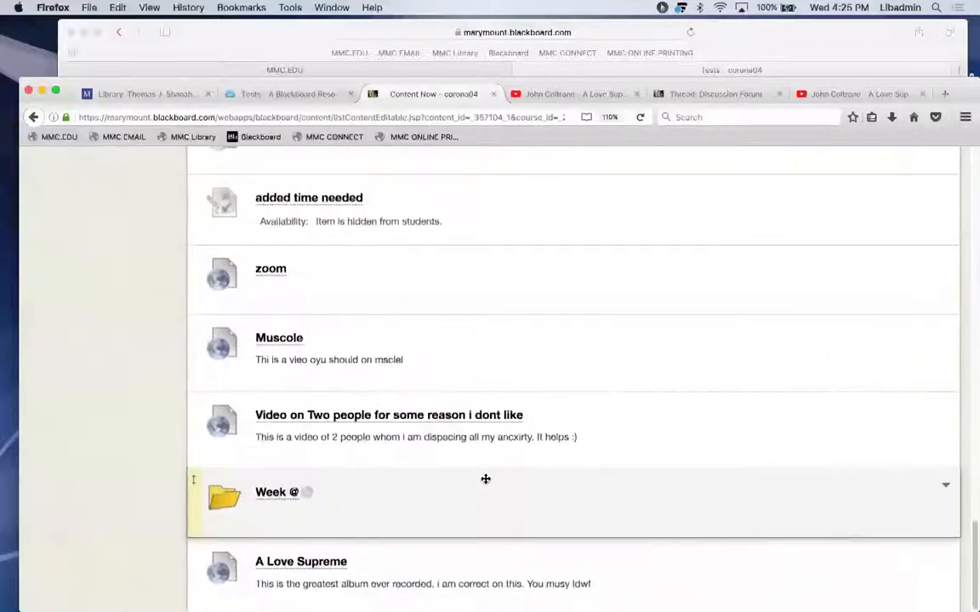
{"action": "scroll", "coordinate": [485, 482], "scroll_direction": "down", "scroll_amount": 2}
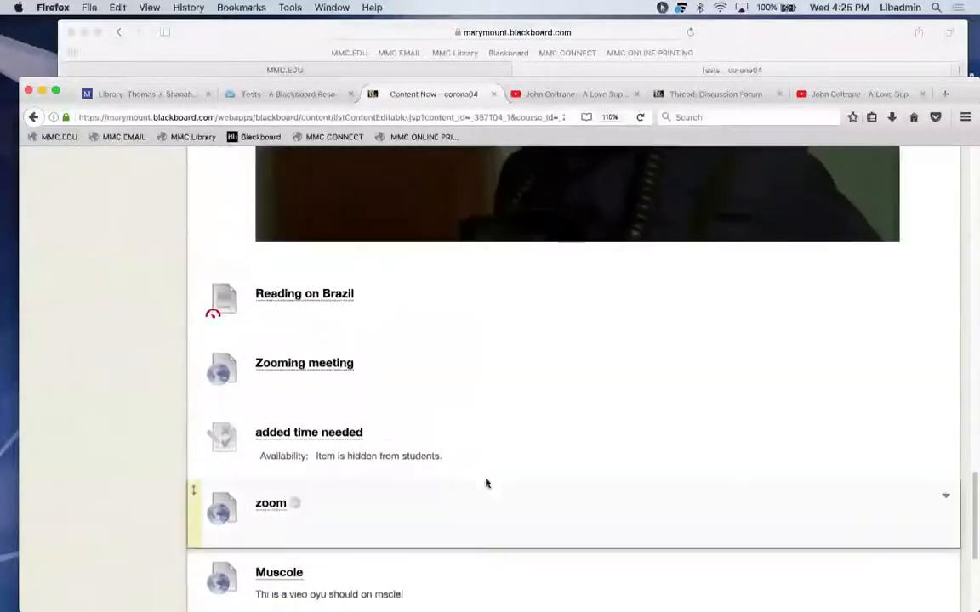
{"action": "scroll", "coordinate": [486, 481], "scroll_direction": "up", "scroll_amount": 10}
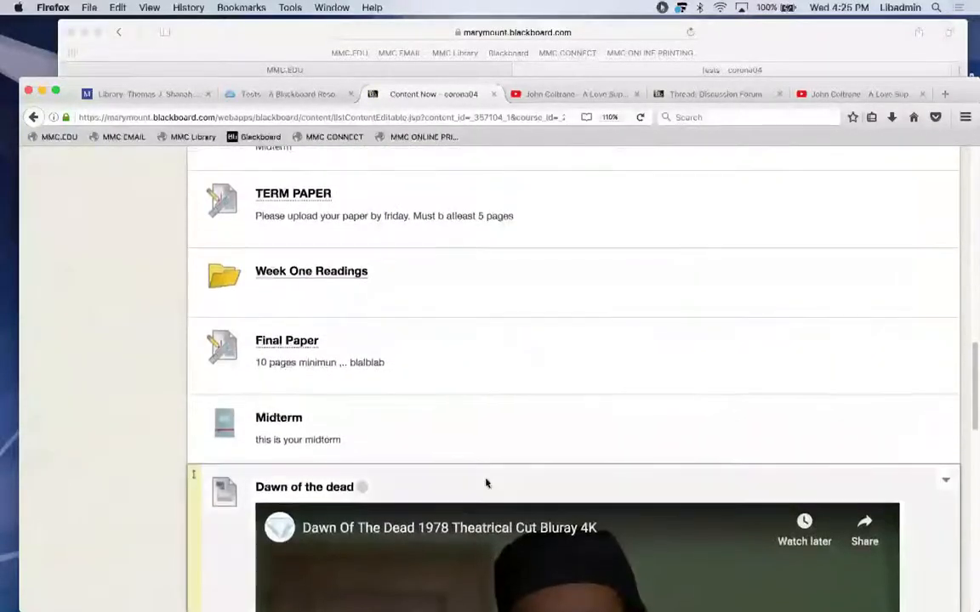
{"action": "scroll", "coordinate": [486, 483], "scroll_direction": "down", "scroll_amount": 6}
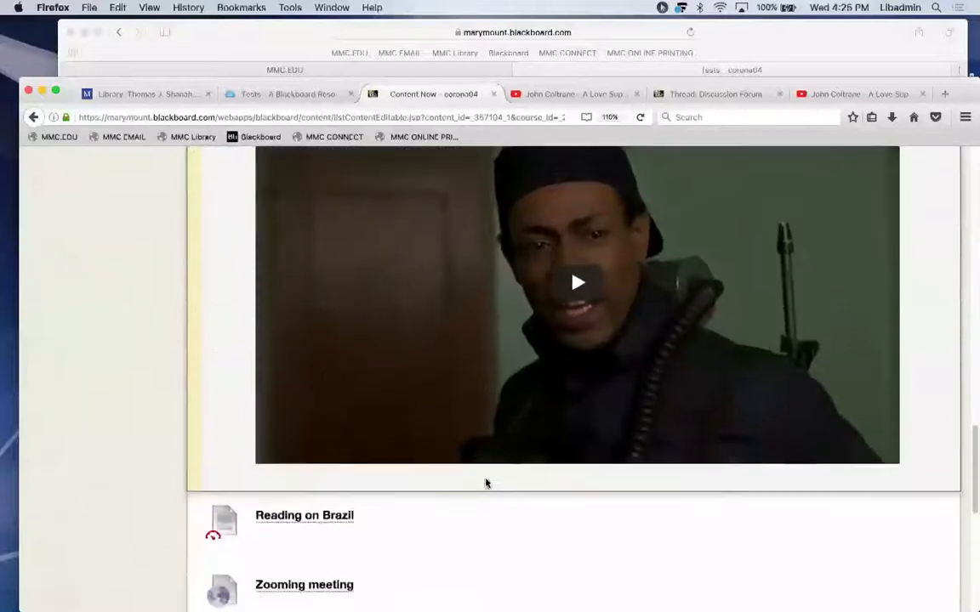
{"action": "scroll", "coordinate": [487, 483], "scroll_direction": "down", "scroll_amount": 1}
{"action": "mouse_move", "coordinate": [380, 518]}
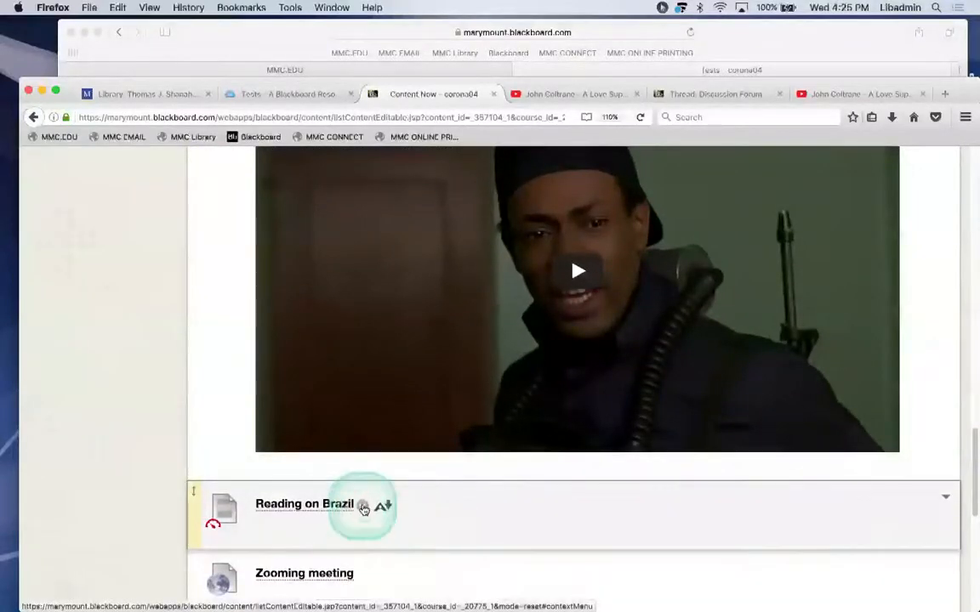
{"action": "left_click", "coordinate": [363, 507]}
{"action": "left_click", "coordinate": [391, 95]}
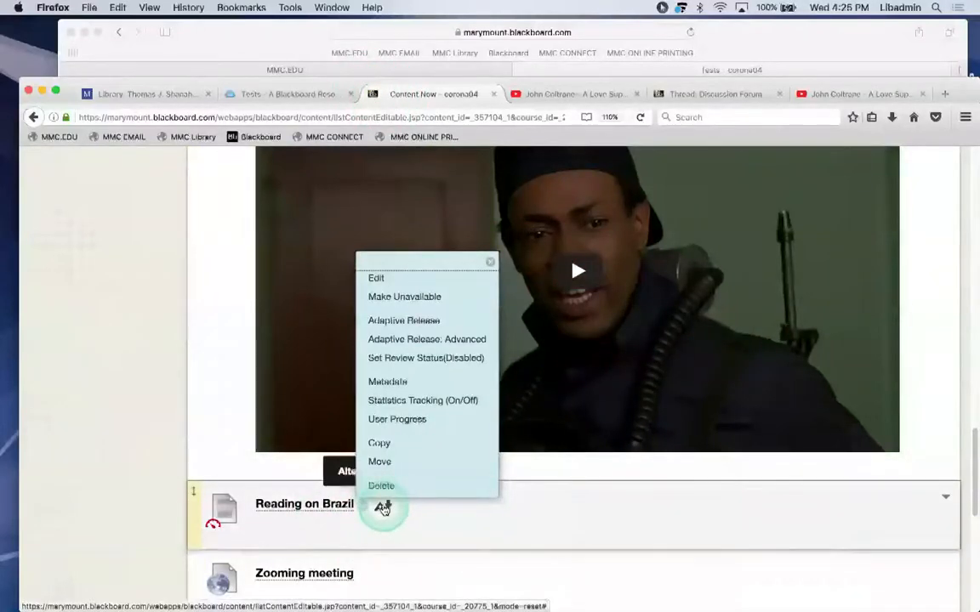
{"action": "left_click", "coordinate": [383, 507]}
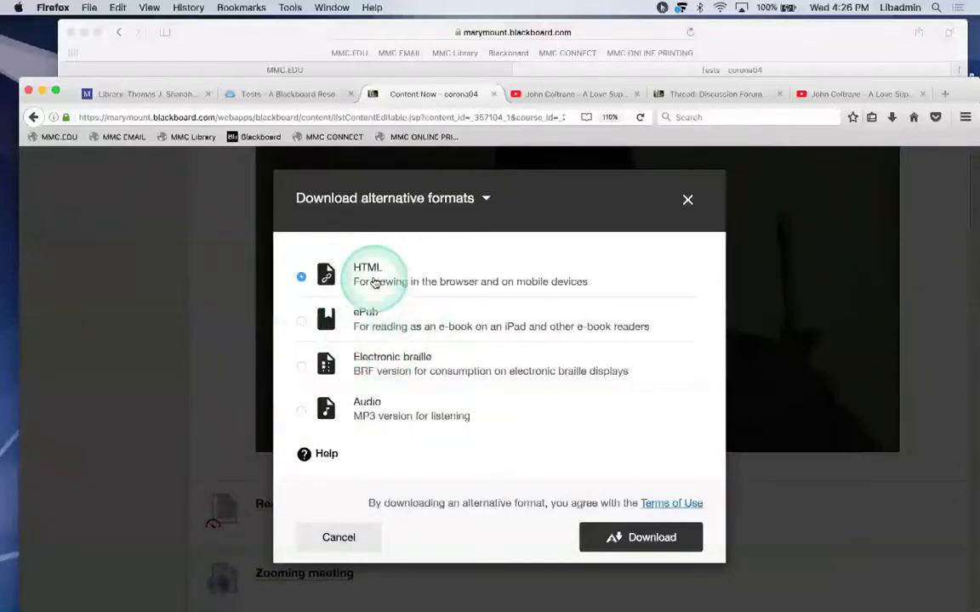
{"action": "left_click", "coordinate": [688, 200]}
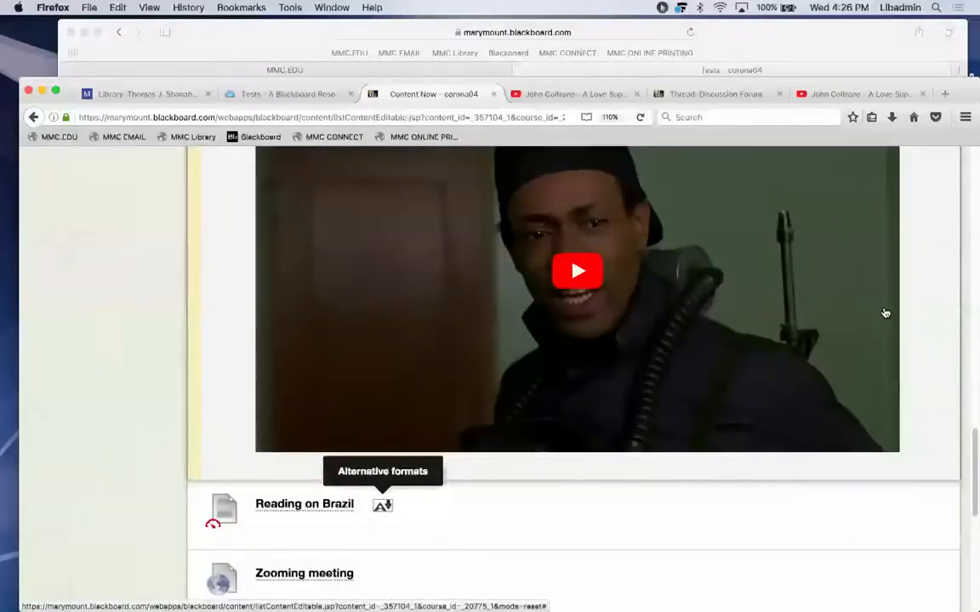
{"action": "left_click", "coordinate": [945, 326]}
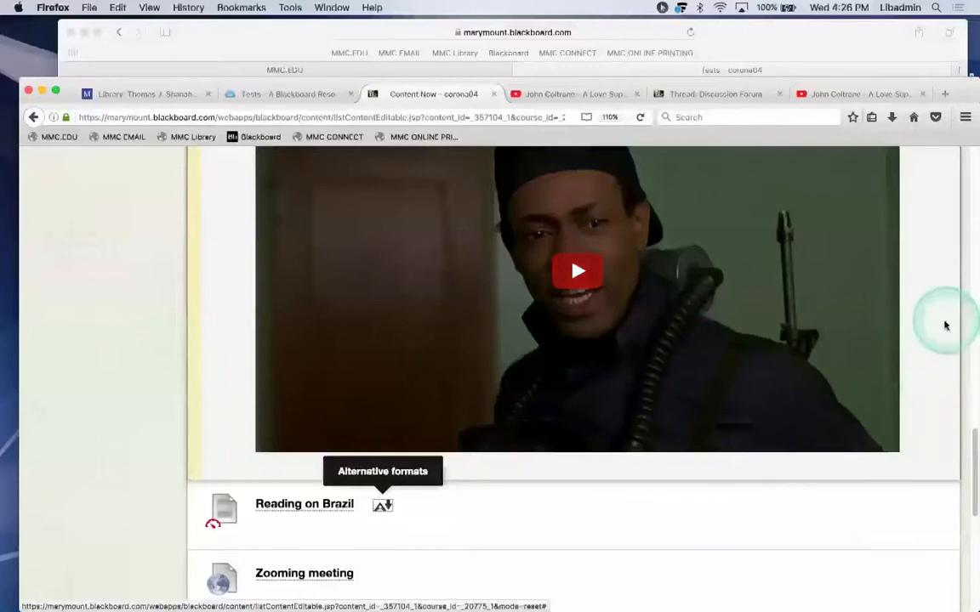
{"action": "scroll", "coordinate": [944, 325], "scroll_direction": "up", "scroll_amount": 2}
{"action": "scroll", "coordinate": [945, 325], "scroll_direction": "down", "scroll_amount": 2}
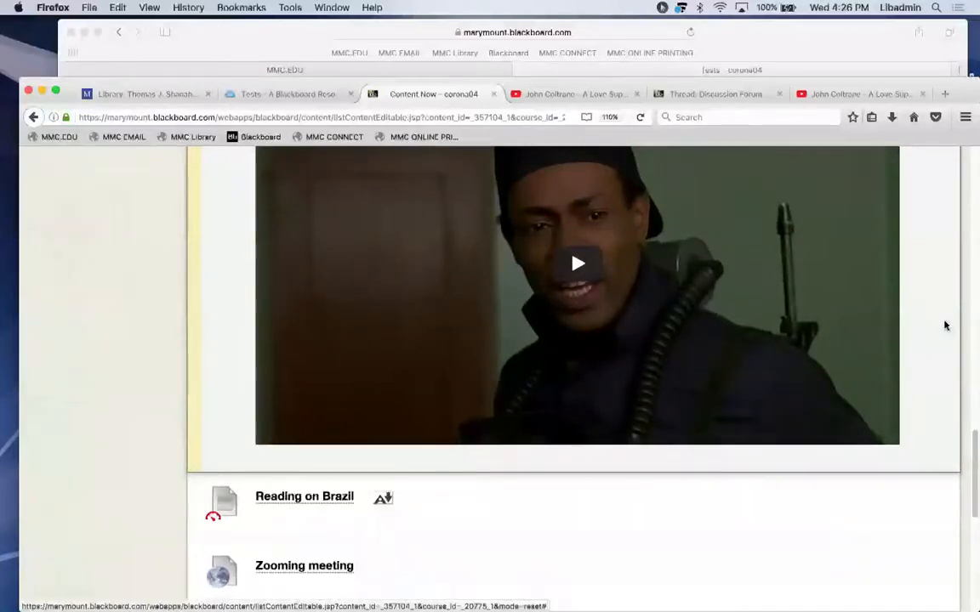
{"action": "left_click_drag", "start_coordinate": [973, 435], "coordinate": [961, 154]}
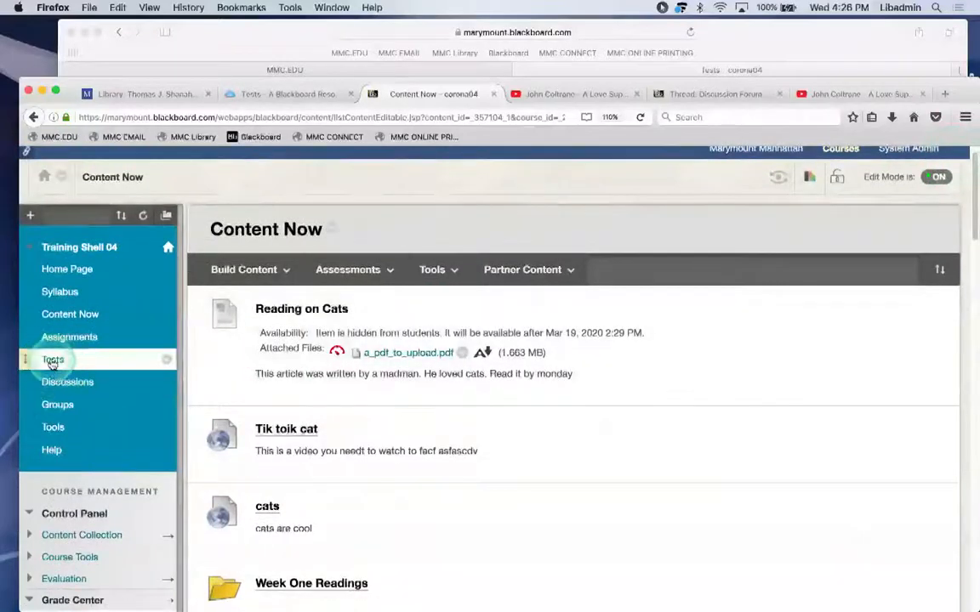
Open Tests, then view the other account's Blackboard window showing only Final Exam.
{"action": "left_click", "coordinate": [52, 362]}
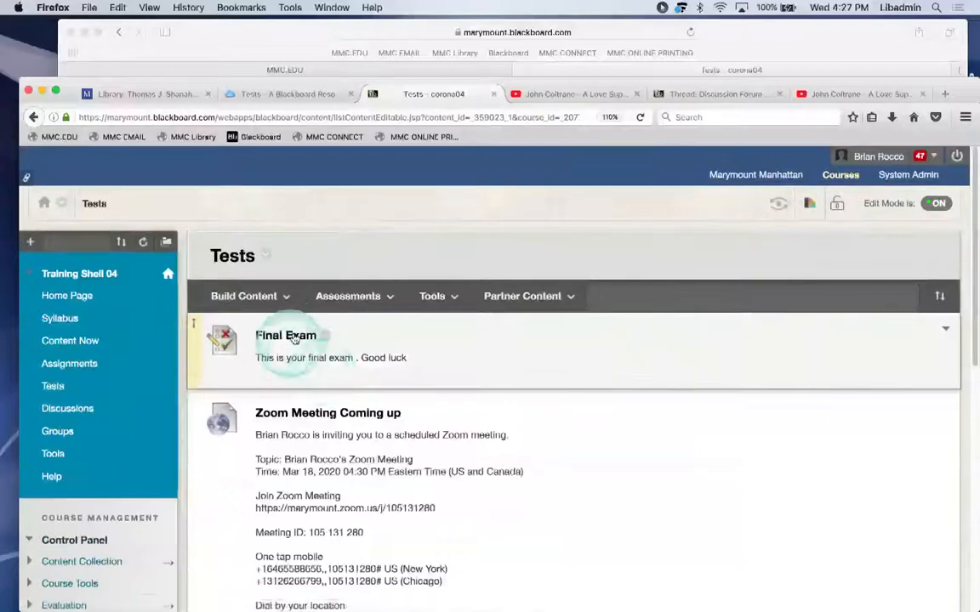
{"action": "mouse_move", "coordinate": [502, 585]}
{"action": "left_click", "coordinate": [345, 581]}
{"action": "left_click", "coordinate": [397, 580]}
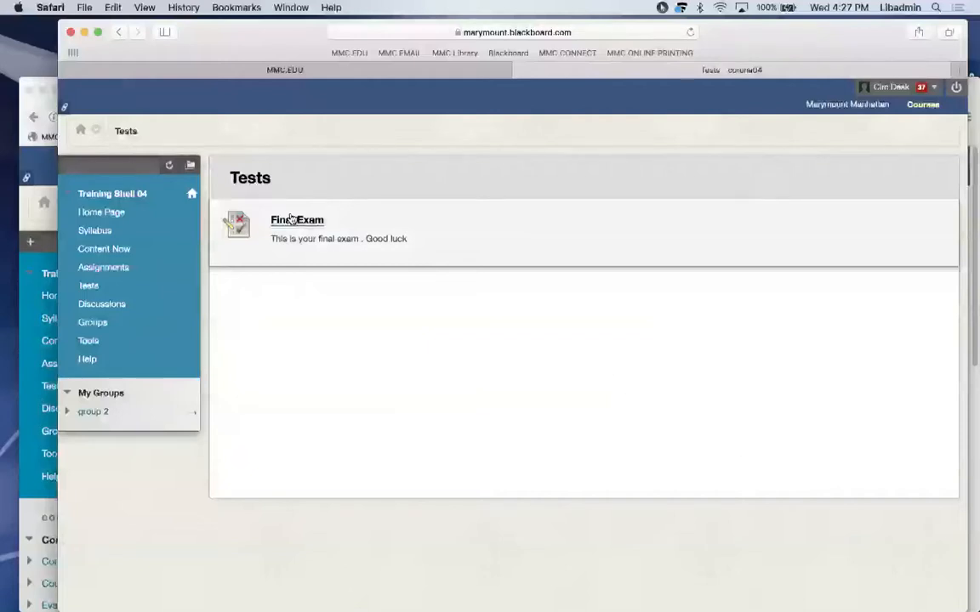
Return to the instructor's Firefox window and reload its Tests area.
{"action": "left_click", "coordinate": [34, 90]}
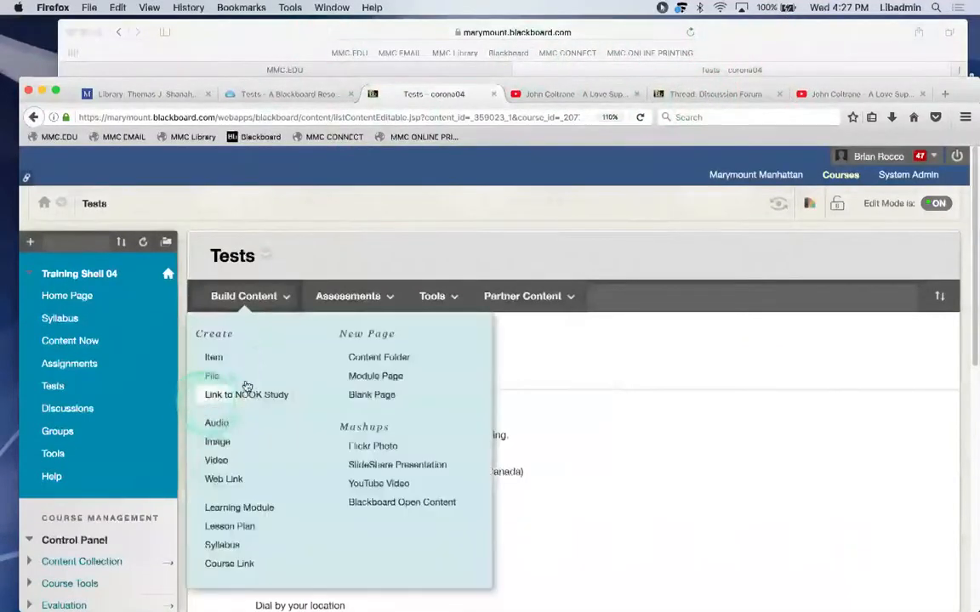
{"action": "left_click", "coordinate": [53, 386]}
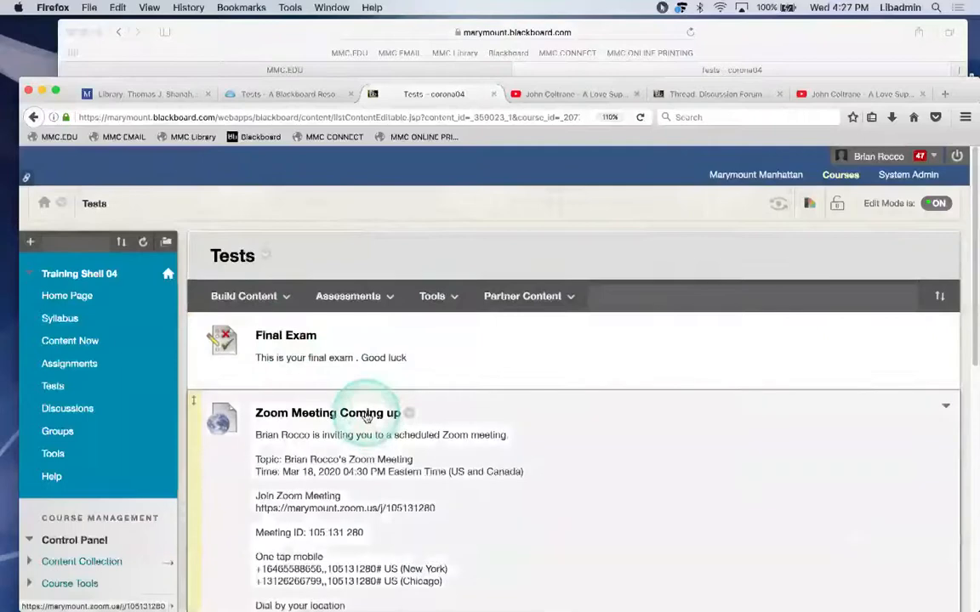
{"action": "scroll", "coordinate": [357, 412], "scroll_direction": "down", "scroll_amount": 2}
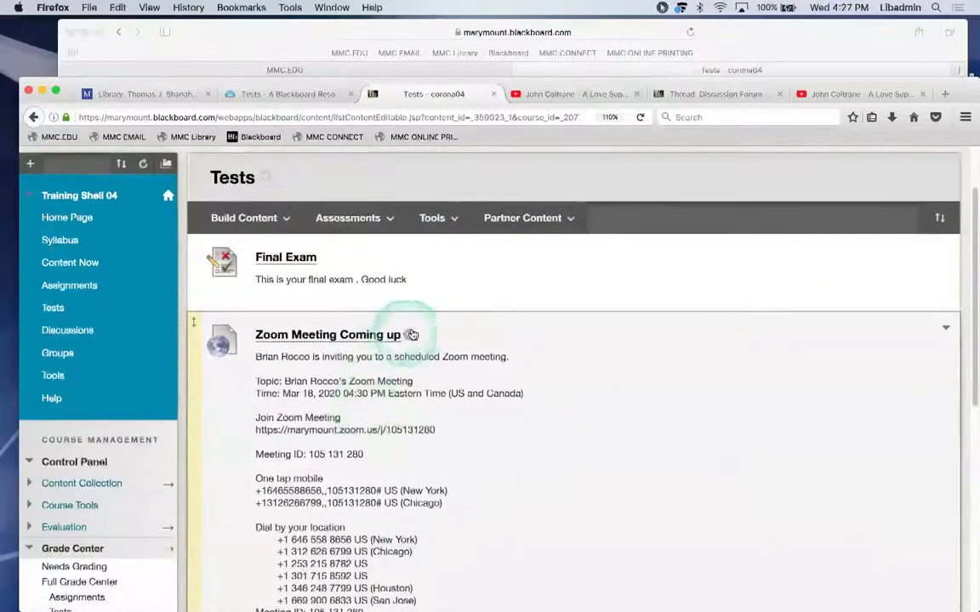
{"action": "scroll", "coordinate": [405, 328], "scroll_direction": "down", "scroll_amount": 8}
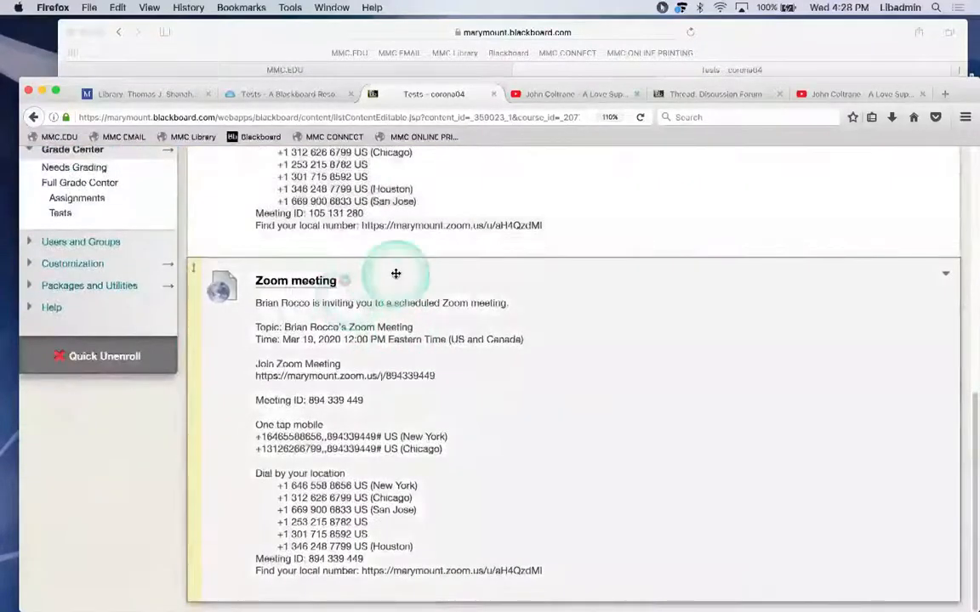
{"action": "scroll", "coordinate": [396, 277], "scroll_direction": "up", "scroll_amount": 10}
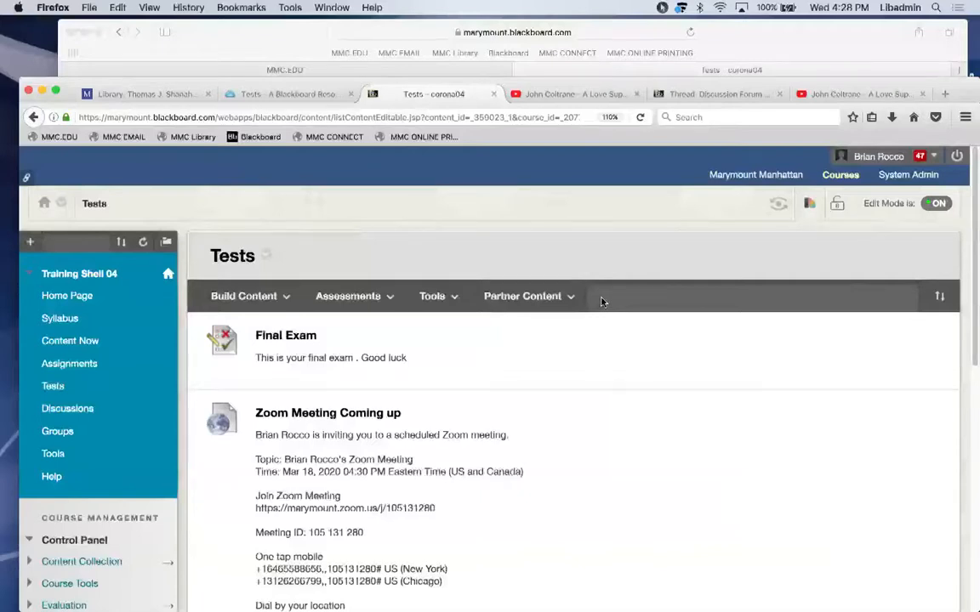
Open the Final Exam test in the Tests area, then switch to the Zoom app.
{"action": "left_click", "coordinate": [306, 338]}
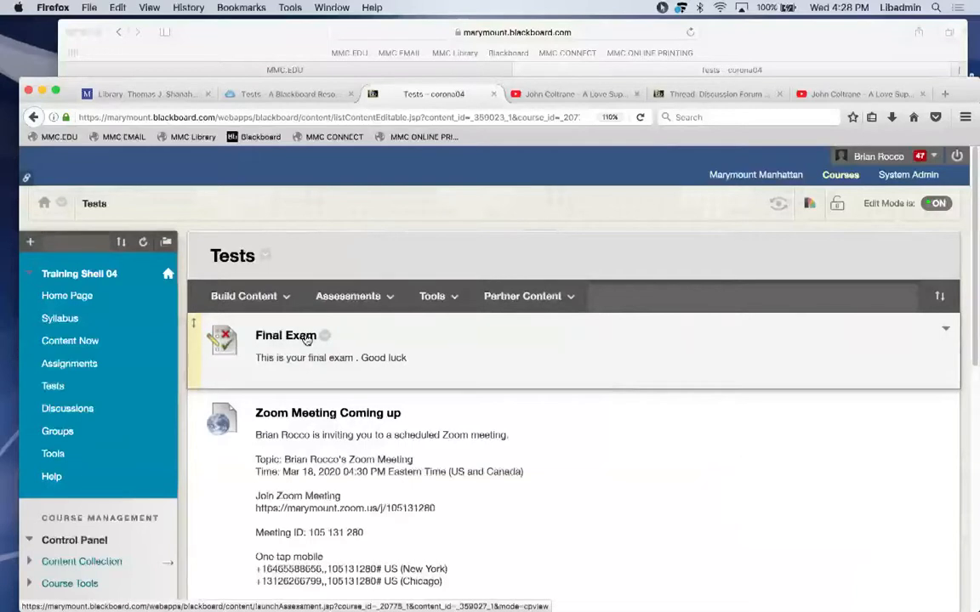
{"action": "mouse_move", "coordinate": [445, 609]}
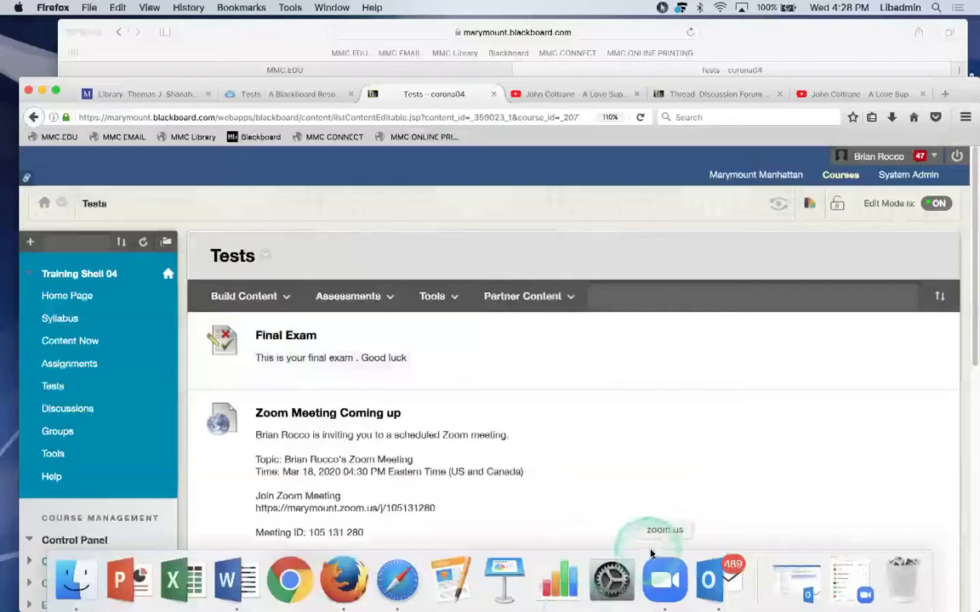
{"action": "left_click", "coordinate": [650, 554]}
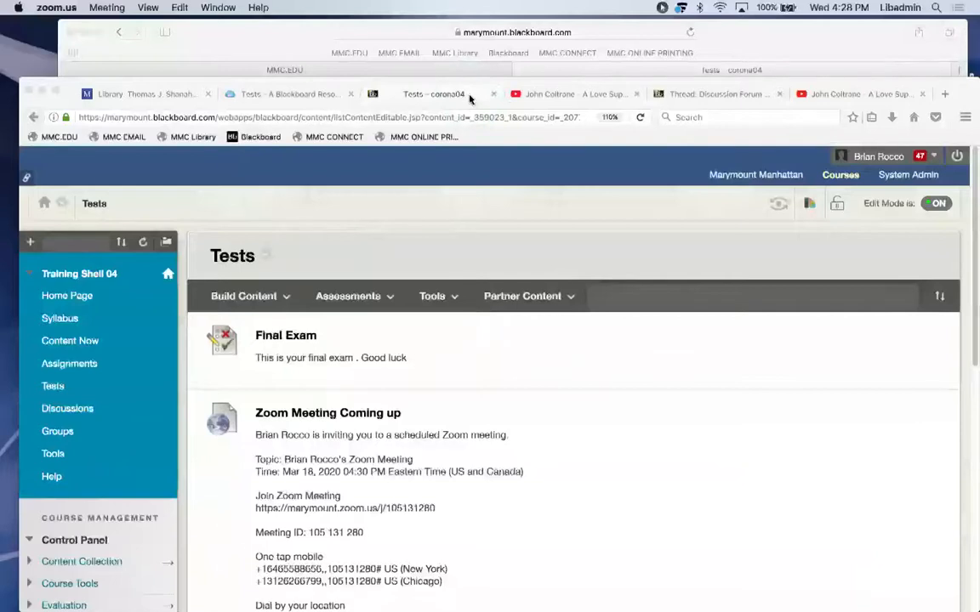
{"action": "mouse_move", "coordinate": [504, 583]}
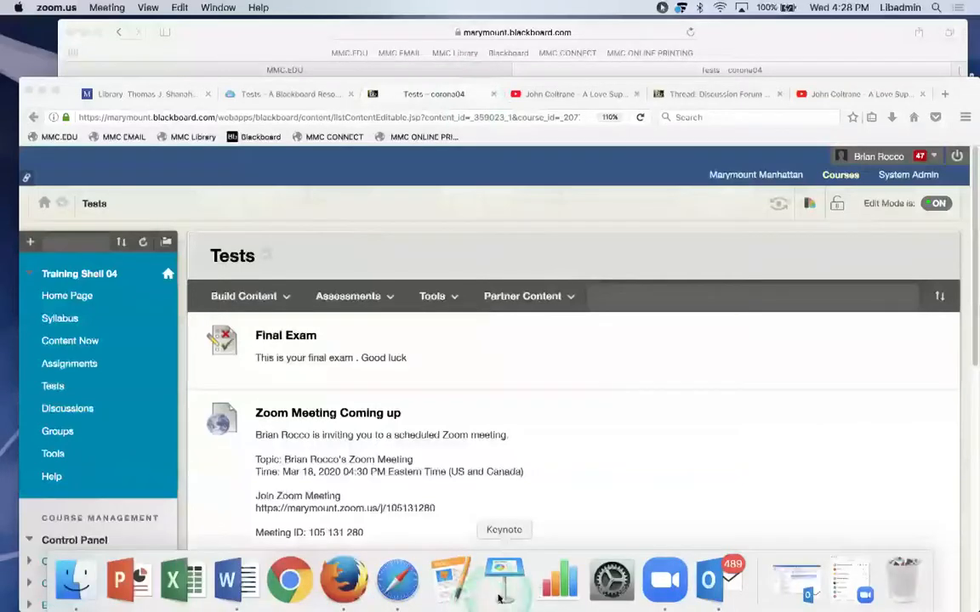